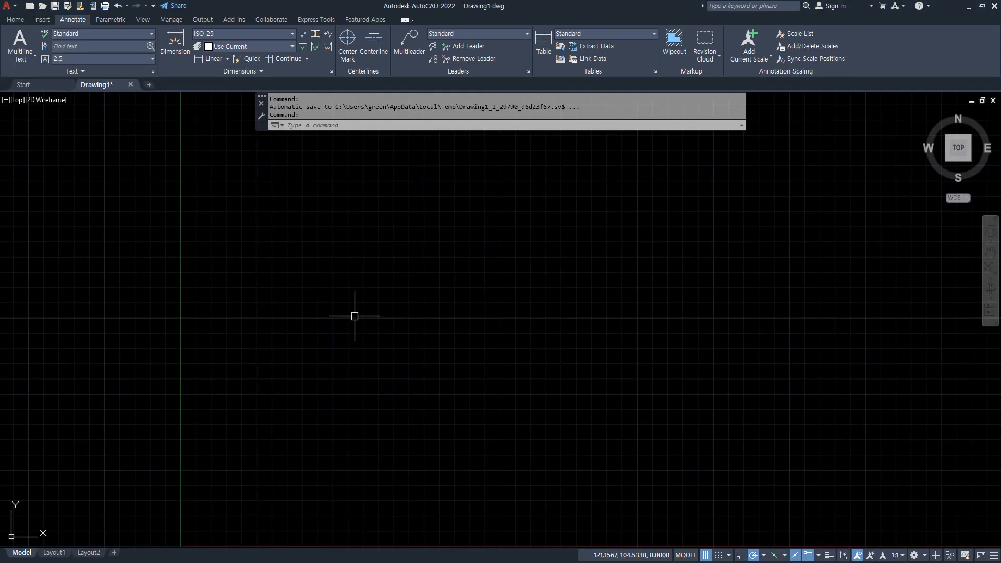
- Zoom to the full drawing area and draw a 20 by 20 square
{"action": "type", "text": "z"}
{"action": "key", "text": "Return"}
{"action": "type", "text": "a"}
{"action": "key", "text": "Return"}
{"action": "type", "text": "rec"}
{"action": "key", "text": "Return"}
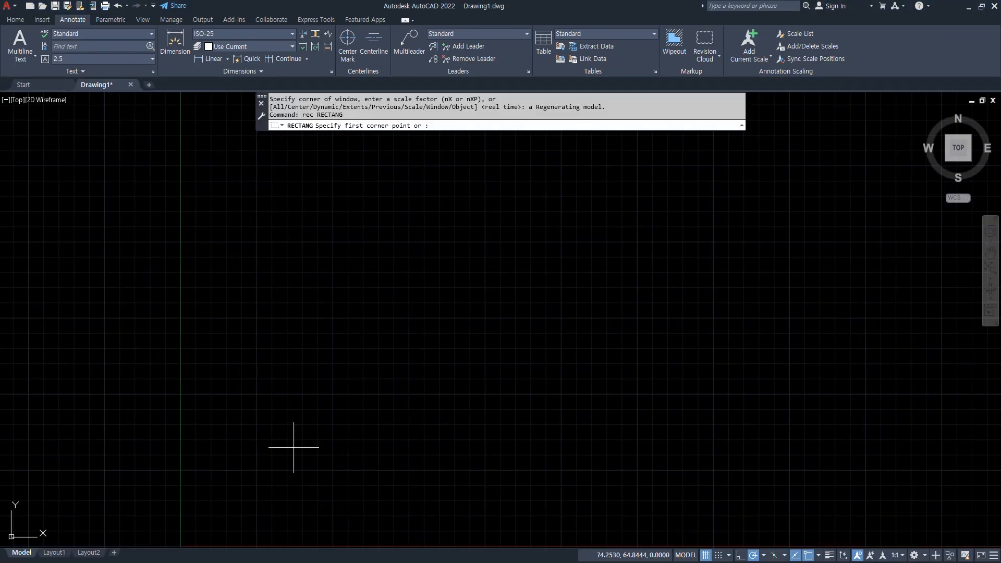
{"action": "left_click", "coordinate": [258, 472]}
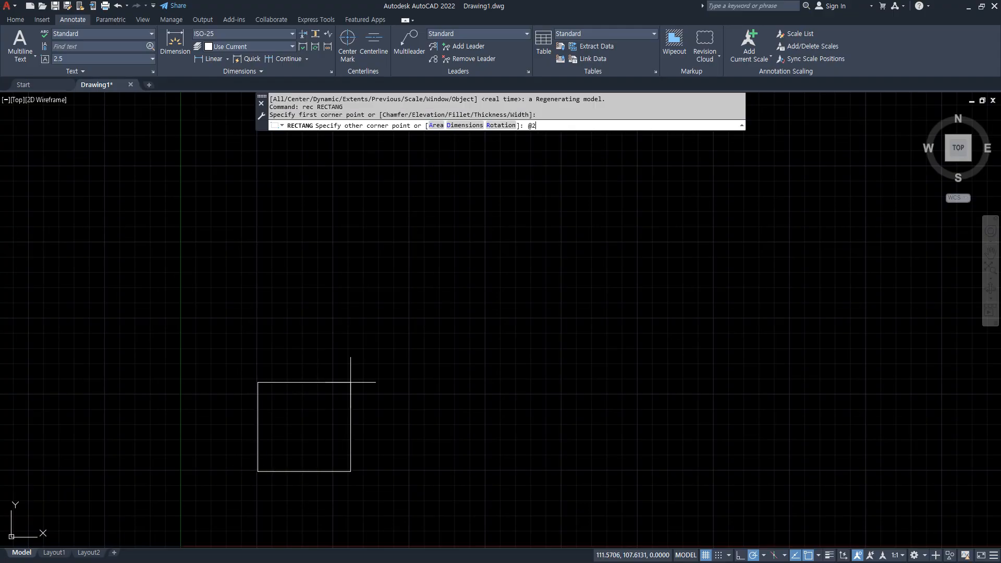
{"action": "type", "text": "@20,20"}
{"action": "key", "text": "Return"}
- Copy the square diagonally so the copy's lower-left corner sits on the original's upper-right corner
{"action": "type", "text": "co"}
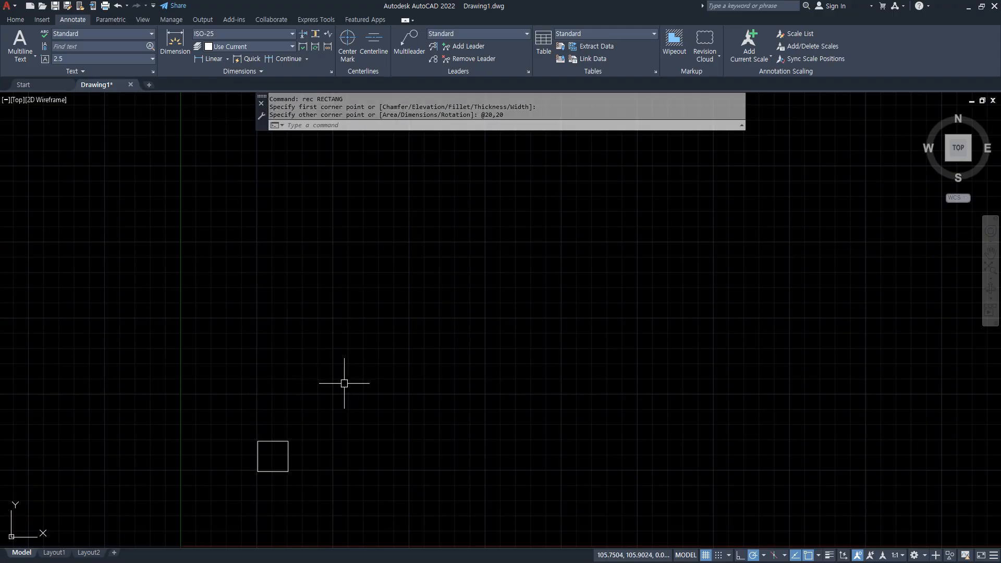
{"action": "key", "text": "Return"}
{"action": "left_click", "coordinate": [301, 489]}
{"action": "left_click", "coordinate": [233, 411]}
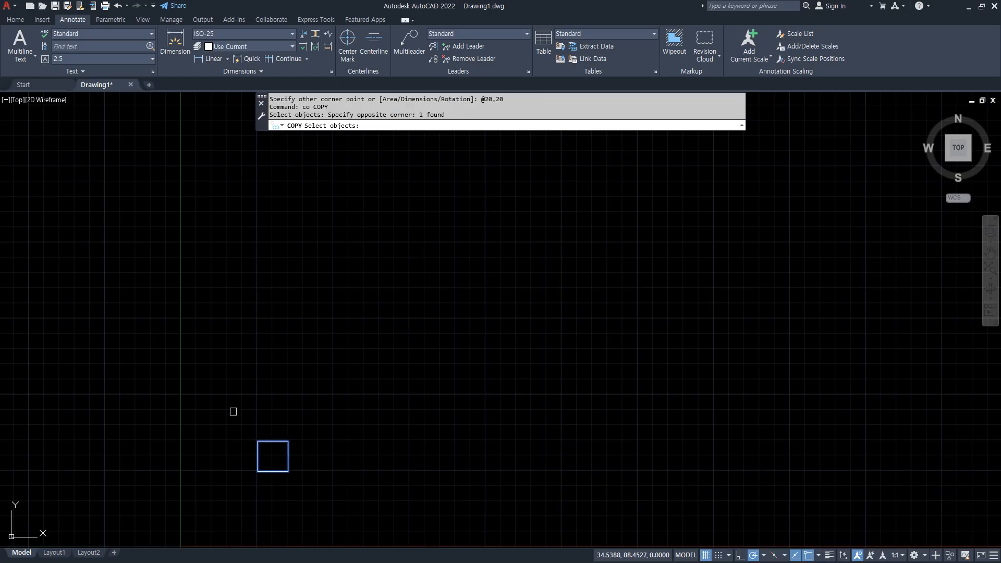
{"action": "key", "text": "Return"}
{"action": "left_click", "coordinate": [257, 471]}
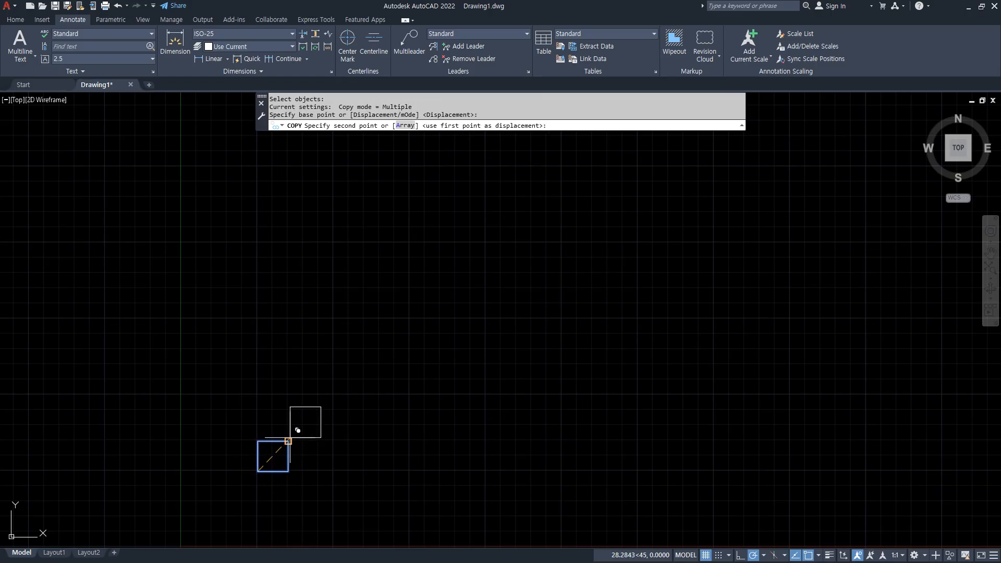
{"action": "left_click", "coordinate": [288, 439]}
{"action": "key", "text": "Return"}
- Copy both squares straight up twice, stacking each pair directly on top of the previous pair
{"action": "key", "text": "Return"}
{"action": "left_click", "coordinate": [339, 494]}
{"action": "left_click", "coordinate": [215, 381]}
{"action": "key", "text": "Return"}
{"action": "left_click", "coordinate": [287, 471]}
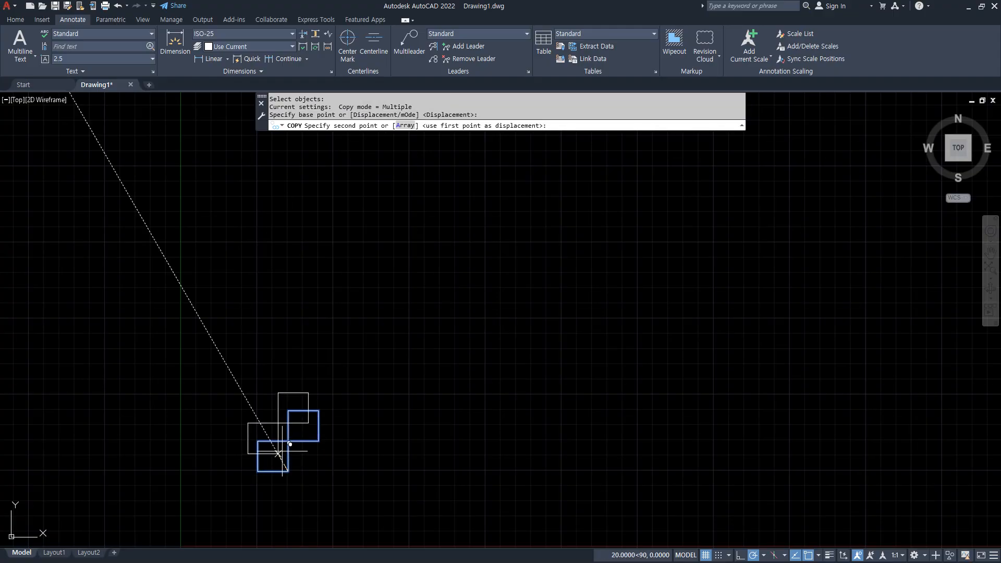
{"action": "left_click", "coordinate": [287, 410]}
{"action": "left_click", "coordinate": [290, 346]}
{"action": "key", "text": "Return"}
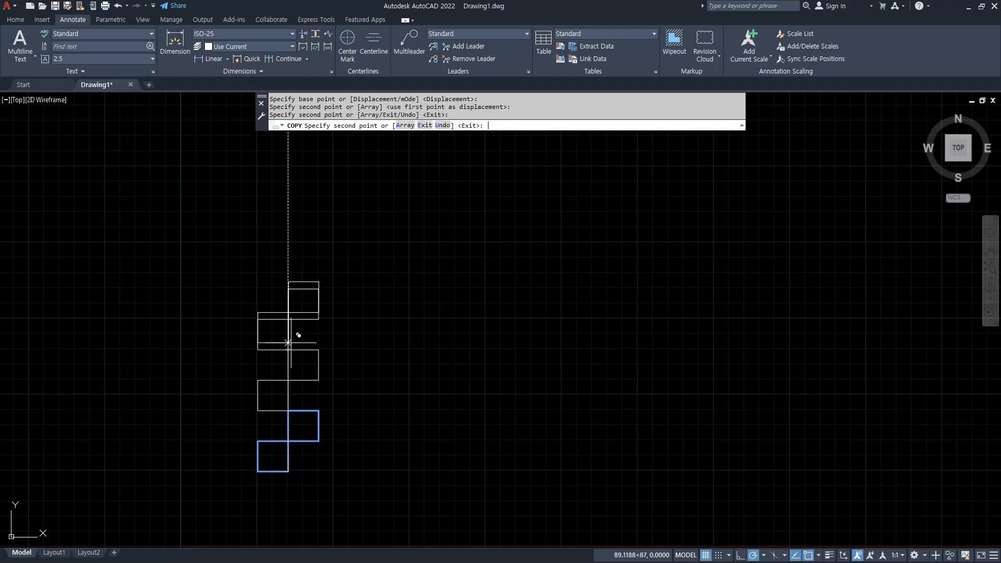
- Erase the topmost offset square of the stack, leaving five alternating squares
{"action": "left_click", "coordinate": [312, 323]}
{"action": "left_click", "coordinate": [298, 311]}
{"action": "type", "text": "e"}
{"action": "key", "text": "Return"}
{"action": "key", "text": "Return"}
{"action": "key", "text": "Escape"}
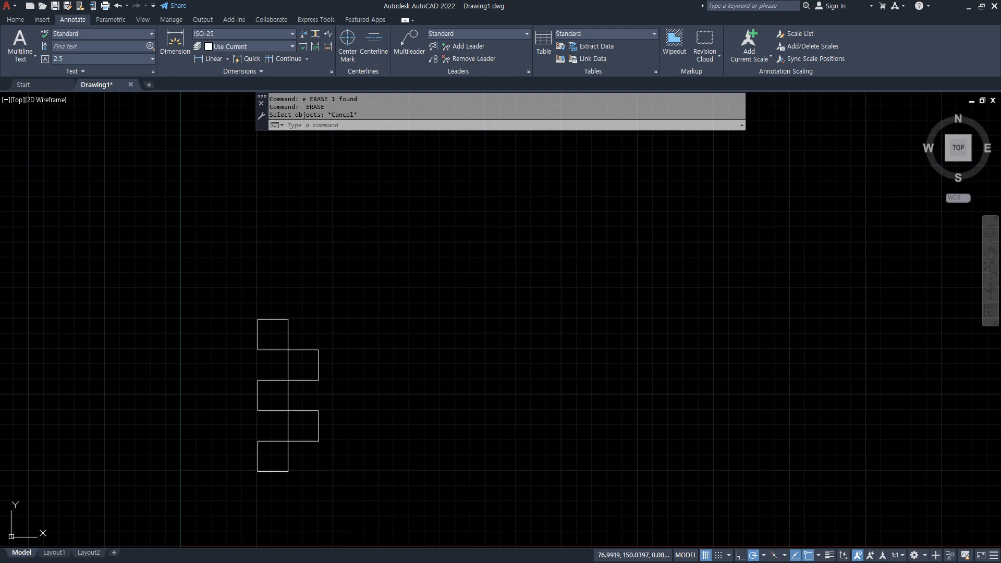
- Copy the five stacked squares as a four-item horizontal array, spaced two square widths apart
{"action": "type", "text": "cp"}
{"action": "key", "text": "Return"}
{"action": "left_click", "coordinate": [338, 323]}
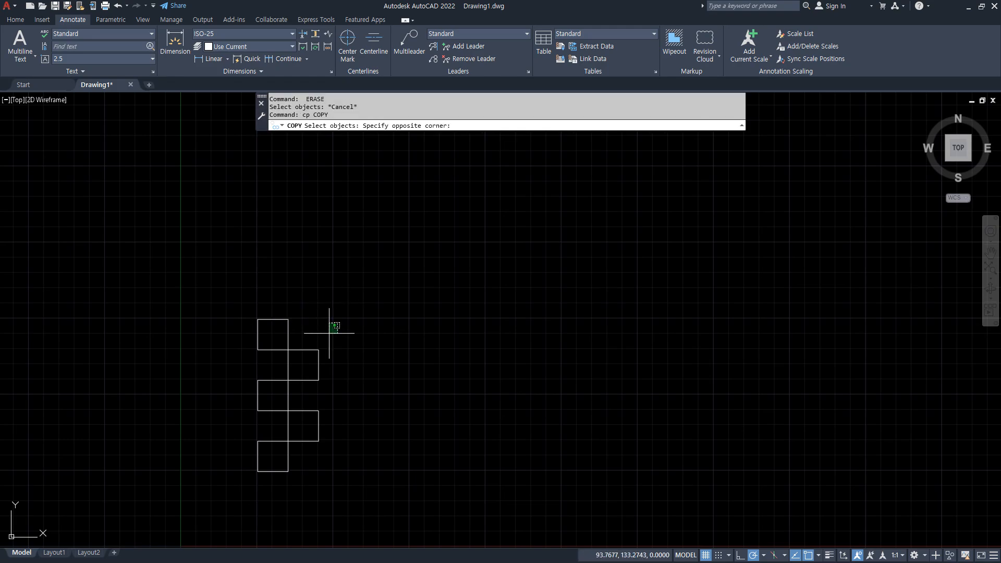
{"action": "left_click", "coordinate": [204, 531]}
{"action": "key", "text": "Return"}
{"action": "left_click", "coordinate": [257, 440]}
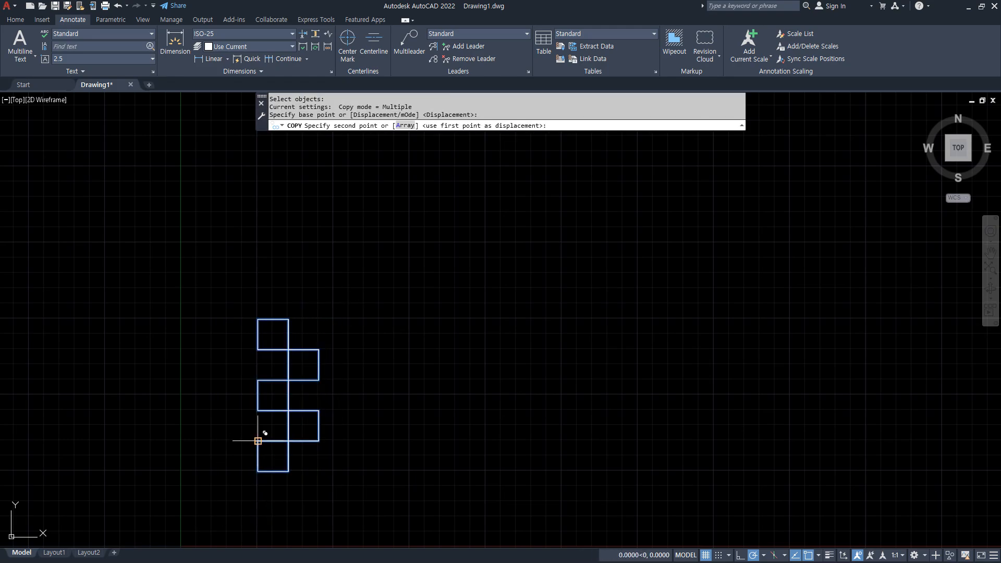
{"action": "type", "text": "a"}
{"action": "key", "text": "Return"}
{"action": "type", "text": "4"}
{"action": "key", "text": "Return"}
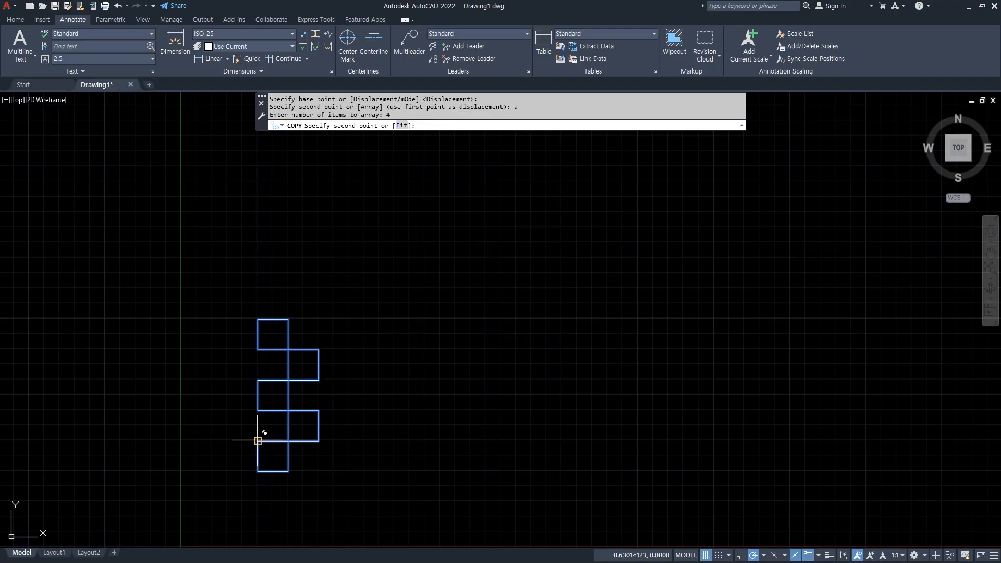
{"action": "left_click", "coordinate": [319, 440]}
{"action": "key", "text": "Return"}
- Erase the two protruding squares at the far right of the checkerboard and turn on lineweight display
{"action": "left_click", "coordinate": [537, 459]}
{"action": "left_click", "coordinate": [475, 331]}
{"action": "type", "text": "e"}
{"action": "key", "text": "Return"}
{"action": "scroll", "coordinate": [358, 385], "scroll_direction": "up", "scroll_amount": 2}
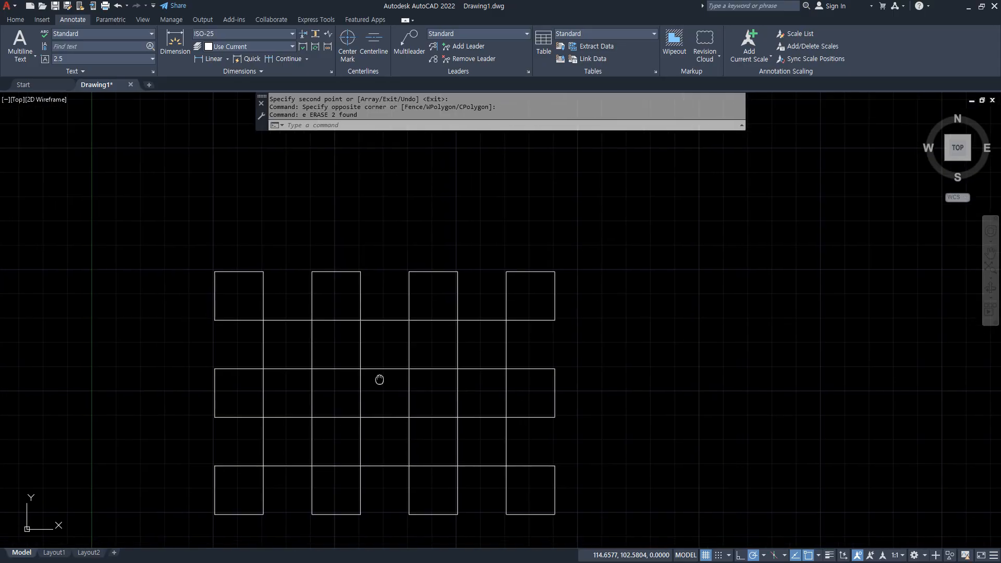
{"action": "middle_click_drag", "start_coordinate": [380, 380], "coordinate": [456, 377]}
{"action": "left_click", "coordinate": [832, 555]}
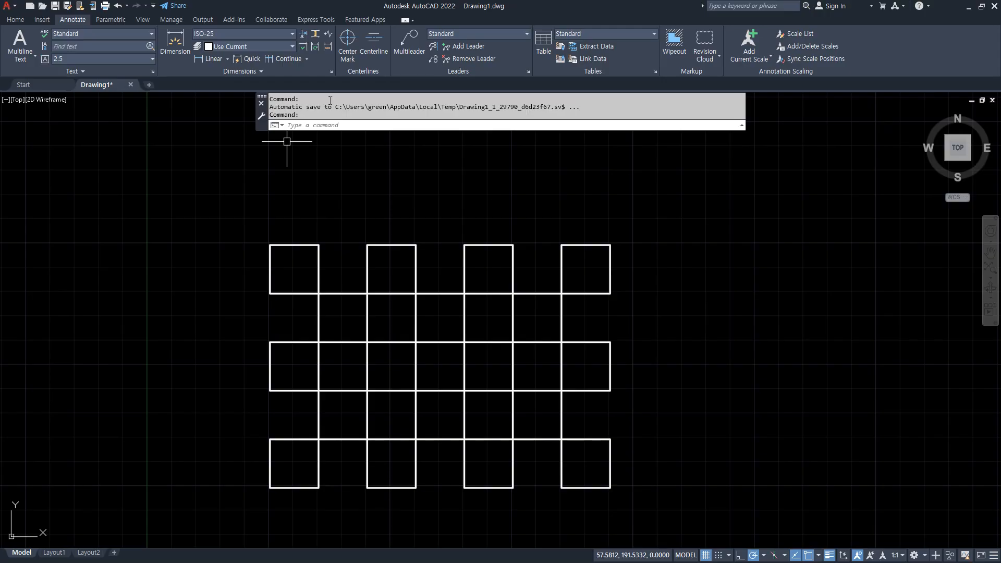
- Add a linear dimension above the top edge of the upper-left square
{"action": "left_click", "coordinate": [208, 58]}
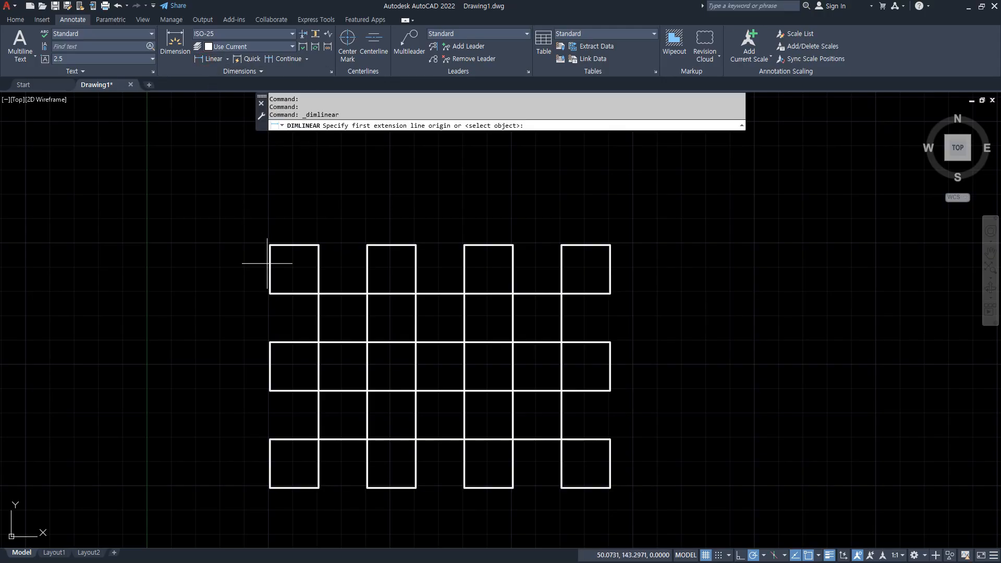
{"action": "left_click", "coordinate": [269, 245]}
{"action": "left_click", "coordinate": [318, 244]}
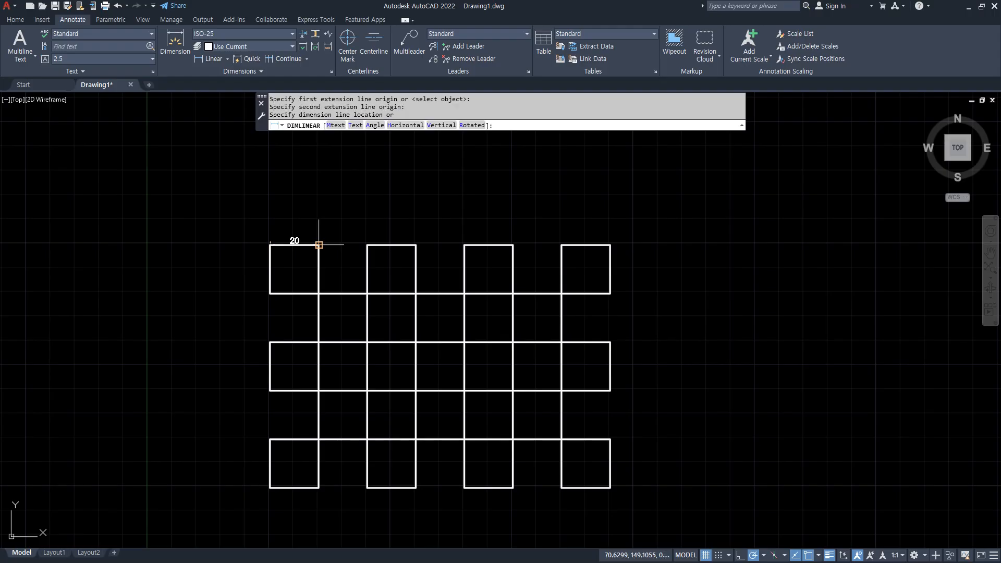
{"action": "left_click", "coordinate": [315, 224]}
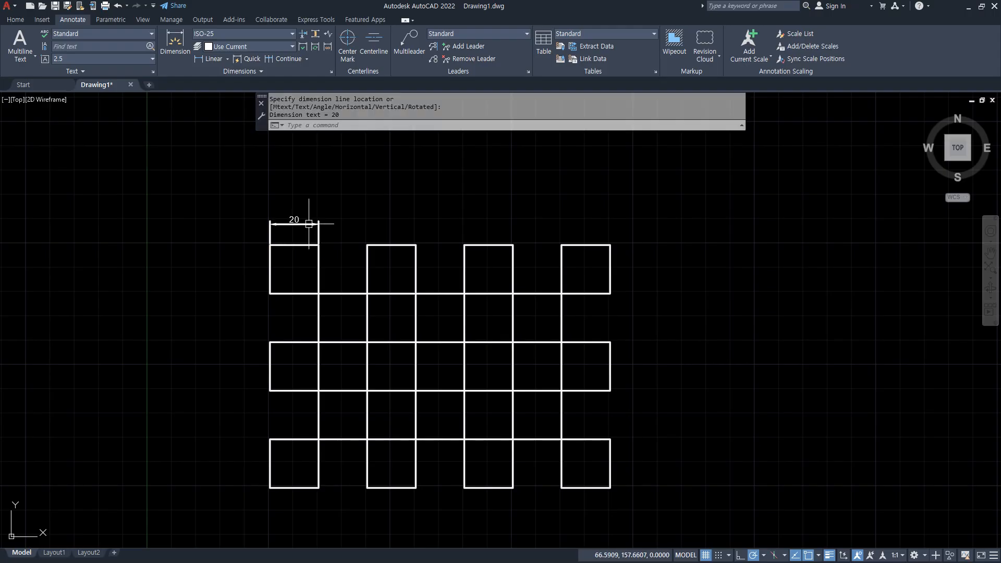
- Add linear dimensions for the adjacent gap and the second top-row square, aligned end to end with the first dimension
{"action": "left_click", "coordinate": [211, 60]}
{"action": "scroll", "coordinate": [310, 229], "scroll_direction": "up", "scroll_amount": 5}
{"action": "left_click", "coordinate": [331, 267]}
{"action": "left_click", "coordinate": [455, 267]}
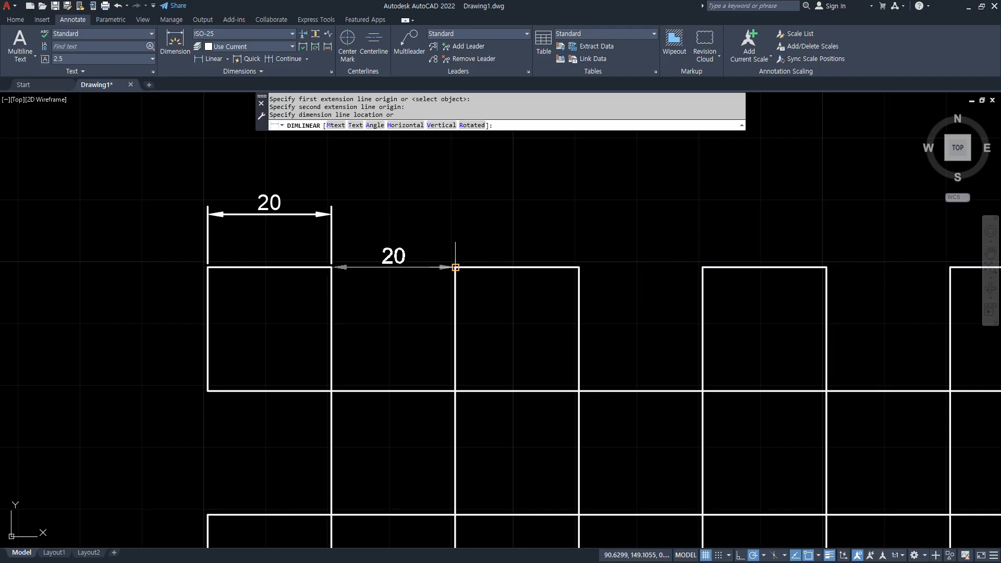
{"action": "left_click", "coordinate": [331, 213]}
{"action": "key", "text": "Return"}
{"action": "left_click", "coordinate": [455, 268]}
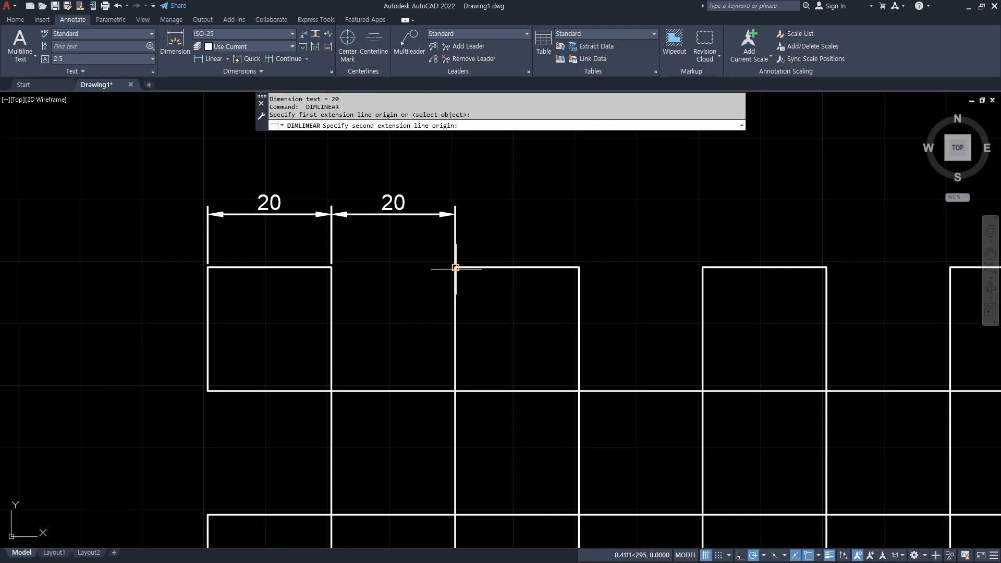
{"action": "left_click", "coordinate": [579, 267]}
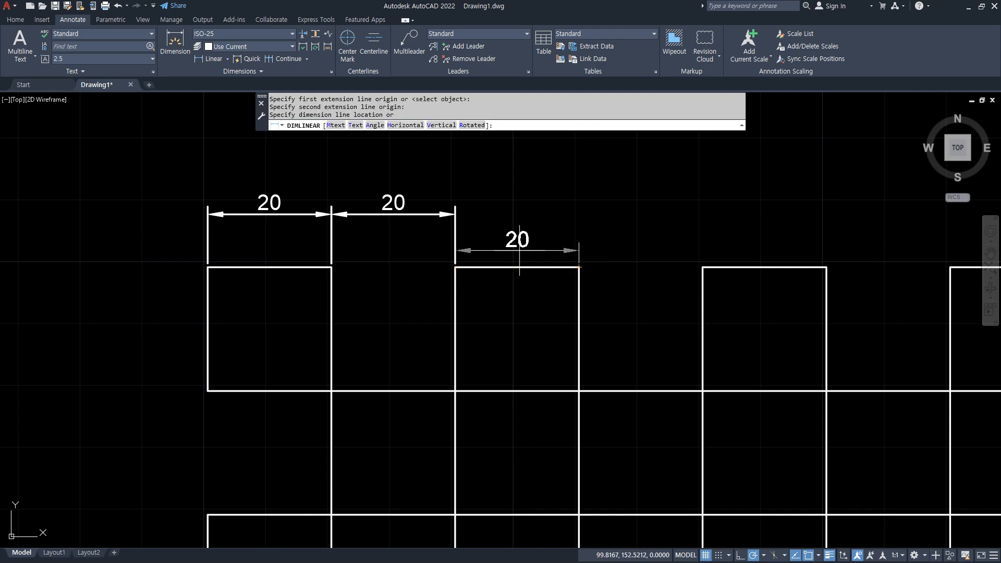
{"action": "left_click", "coordinate": [455, 214]}
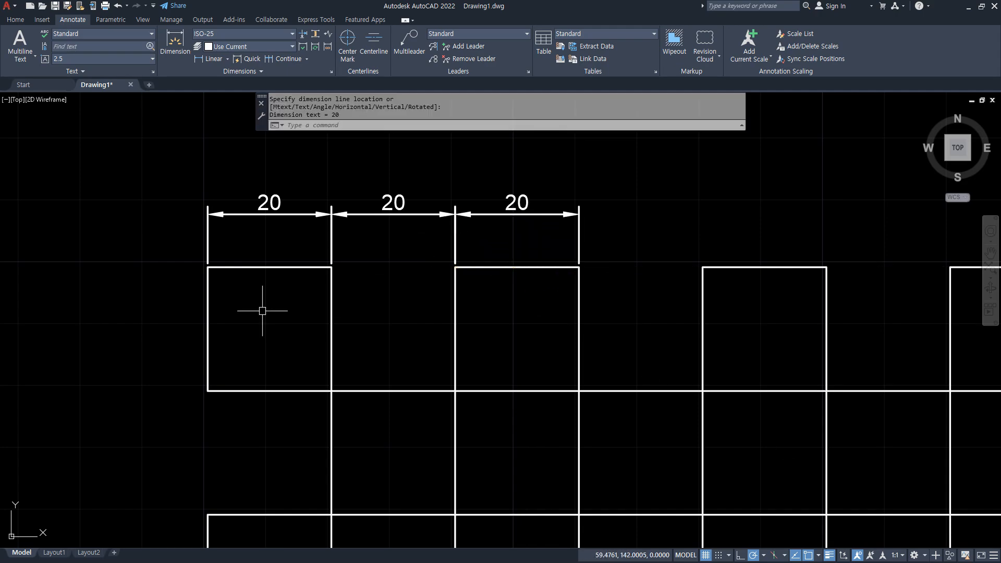
- Erase the dimensions over the gap and the second top-row square
{"action": "key", "text": "Escape"}
{"action": "left_click", "coordinate": [487, 224]}
{"action": "left_click", "coordinate": [384, 174]}
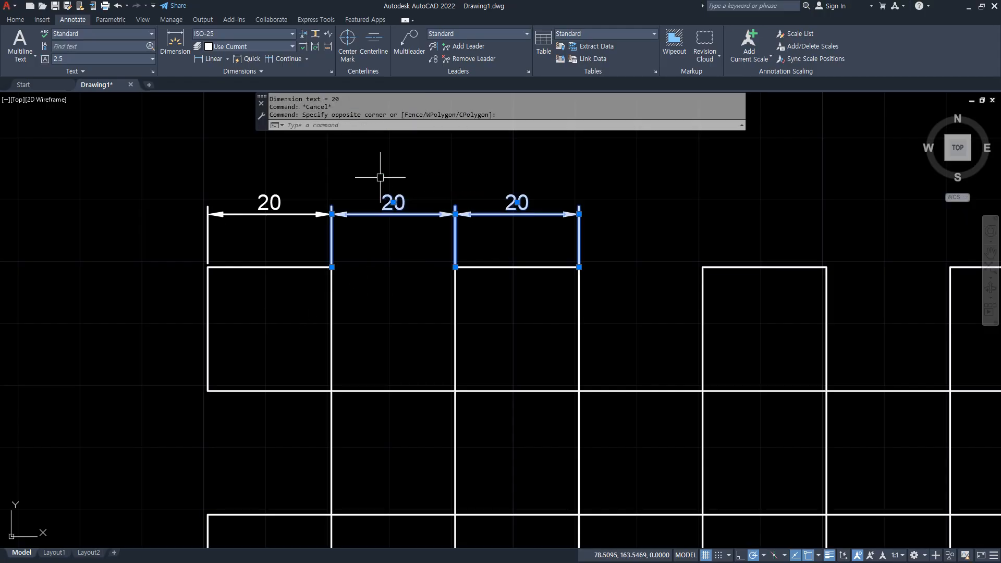
{"action": "type", "text": "e"}
{"action": "key", "text": "Return"}
- Dimension from the first top-row square's upper-left corner to the second square's upper-left corner, above the existing dimension
{"action": "left_click", "coordinate": [199, 59]}
{"action": "left_click", "coordinate": [207, 268]}
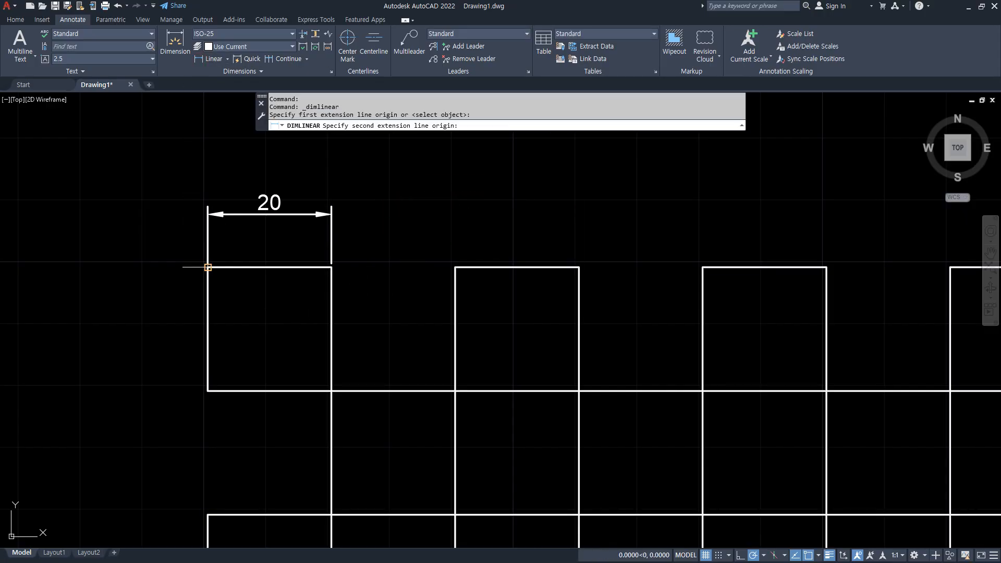
{"action": "left_click", "coordinate": [455, 268]}
{"action": "left_click", "coordinate": [438, 174]}
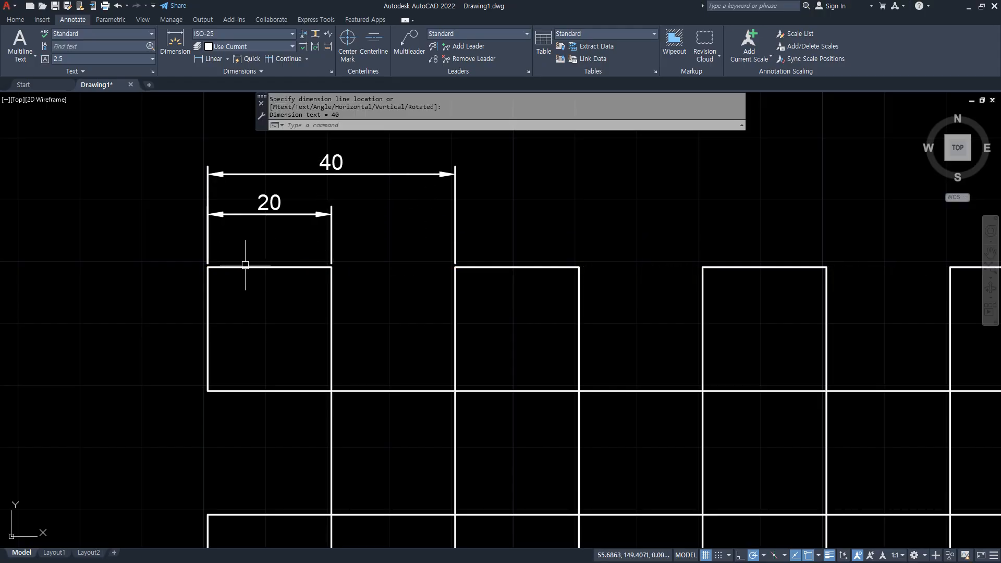
- Dimension from the first top-row square's upper-left corner to the second square's upper-right corner, stacked above the others
{"action": "key", "text": "Return"}
{"action": "left_click", "coordinate": [208, 268]}
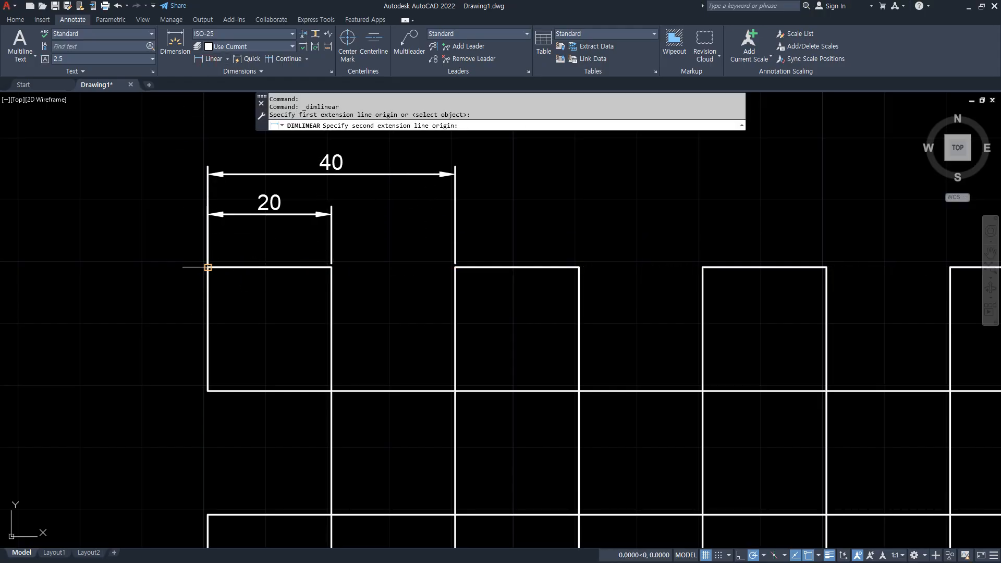
{"action": "left_click", "coordinate": [579, 267]}
{"action": "middle_click_drag", "start_coordinate": [521, 152], "coordinate": [521, 208]}
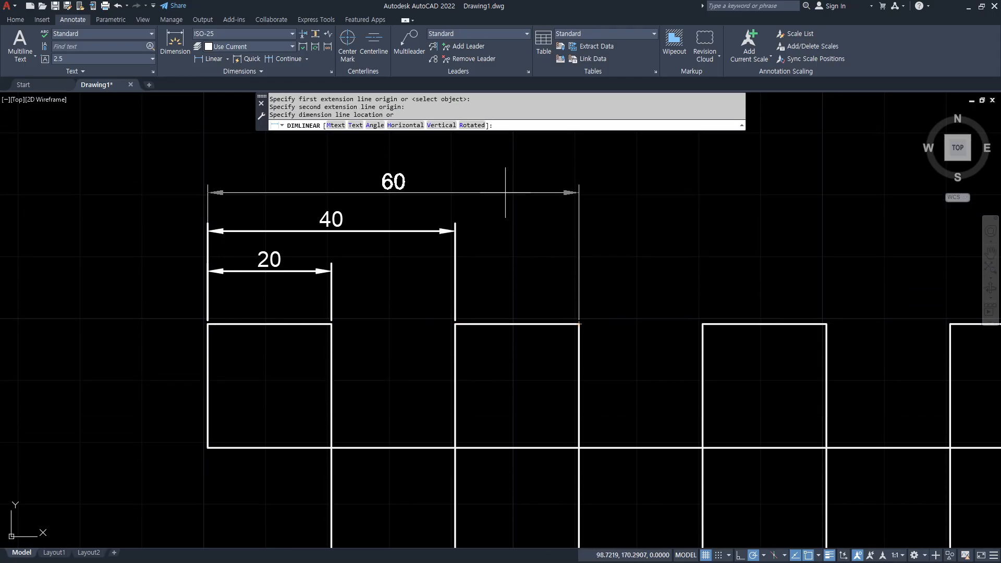
{"action": "left_click", "coordinate": [505, 193]}
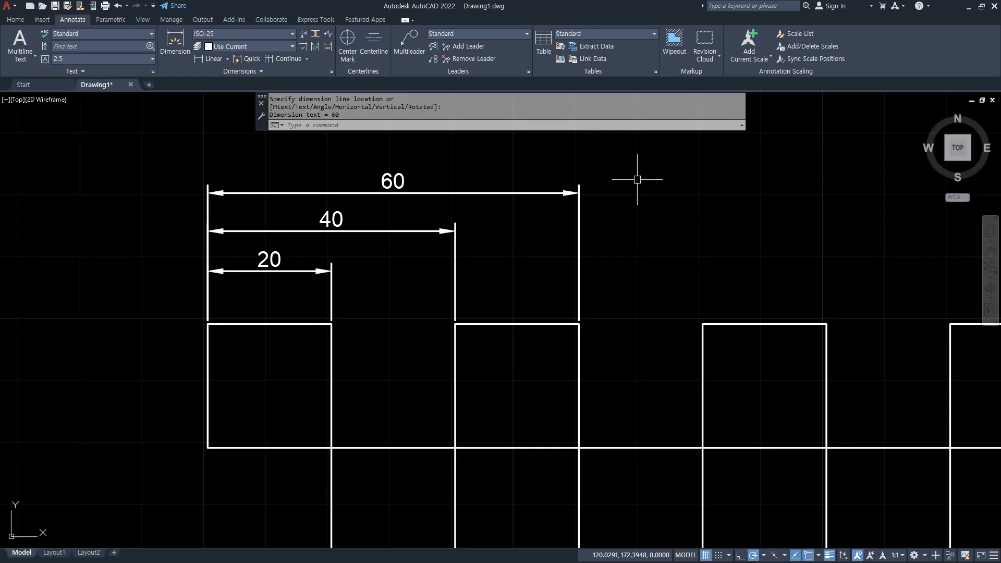
- Erase all three stacked linear dimensions above the top row
{"action": "mouse_move", "coordinate": [228, 333]}
{"action": "left_mouse_down"}
{"action": "mouse_move", "coordinate": [204, 303]}
{"action": "mouse_move", "coordinate": [211, 172]}
{"action": "mouse_move", "coordinate": [212, 353]}
{"action": "left_mouse_up"}
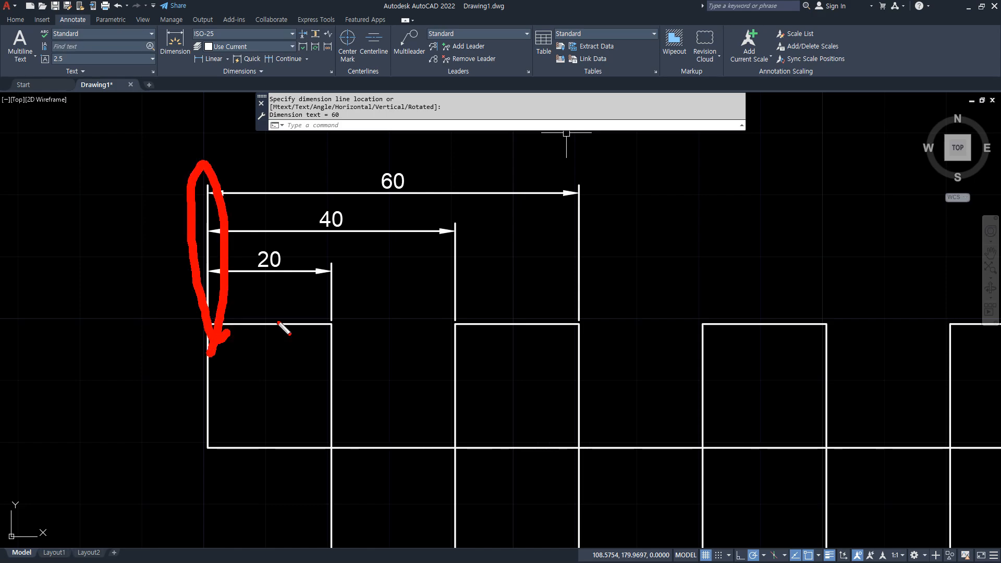
{"action": "left_click", "coordinate": [391, 286]}
{"action": "left_click", "coordinate": [275, 164]}
{"action": "type", "text": "e"}
{"action": "key", "text": "Return"}
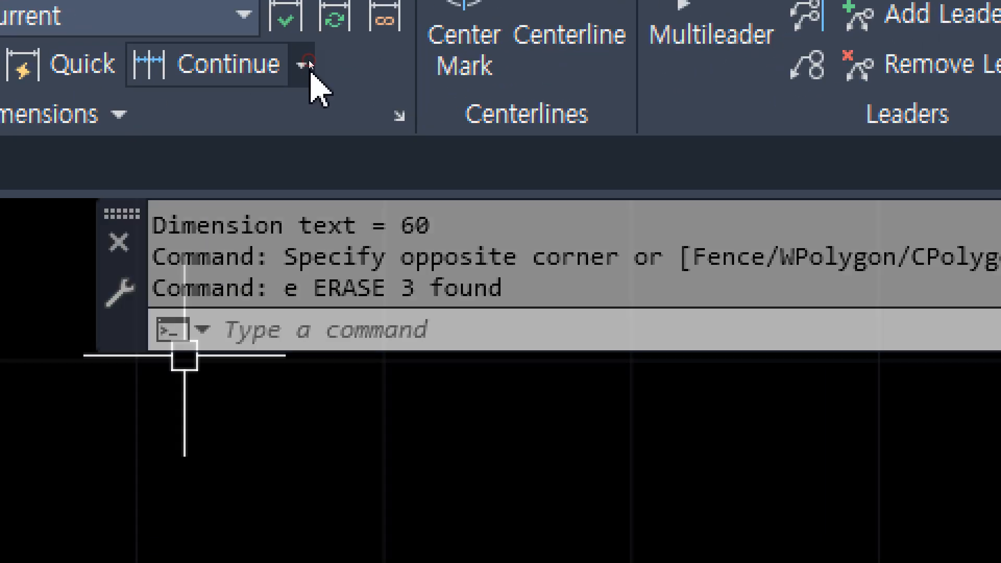
{"action": "left_click", "coordinate": [308, 63]}
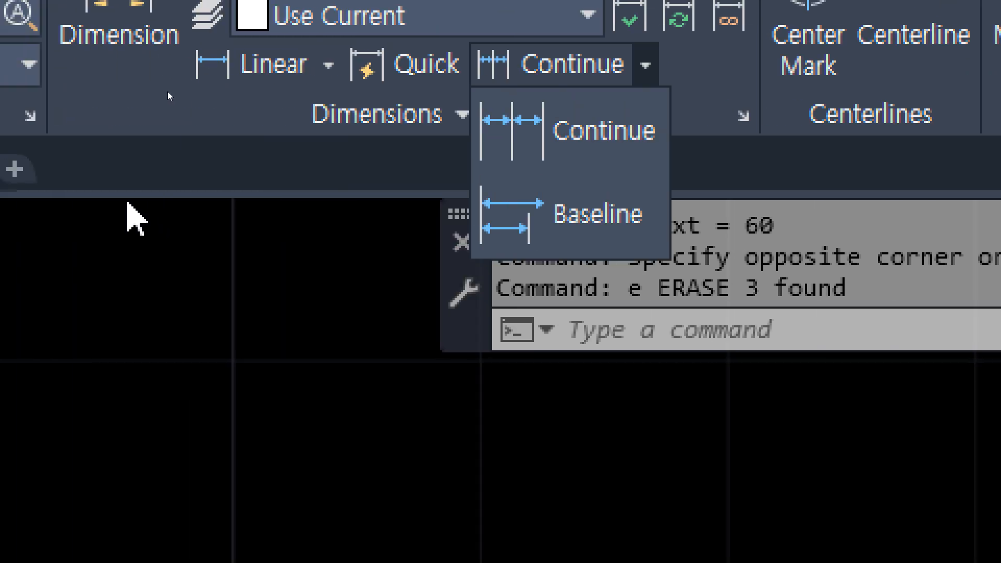
{"action": "left_click", "coordinate": [417, 75]}
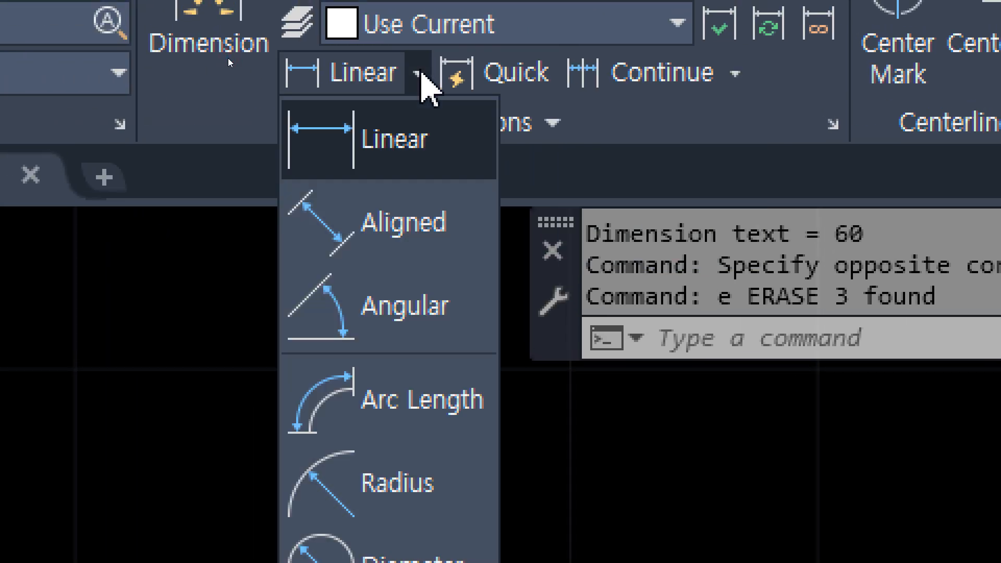
{"action": "left_click", "coordinate": [735, 85]}
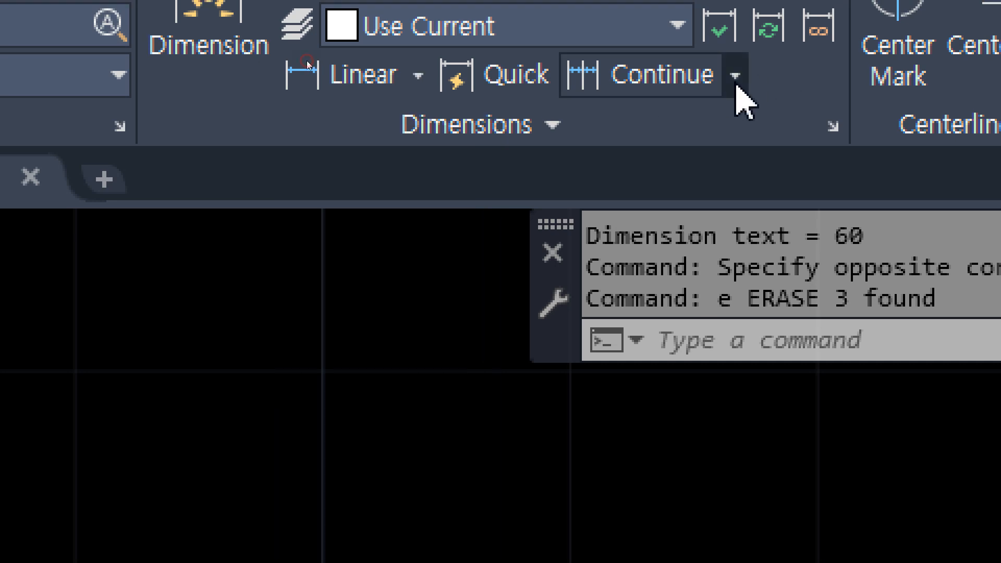
{"action": "left_click", "coordinate": [737, 86]}
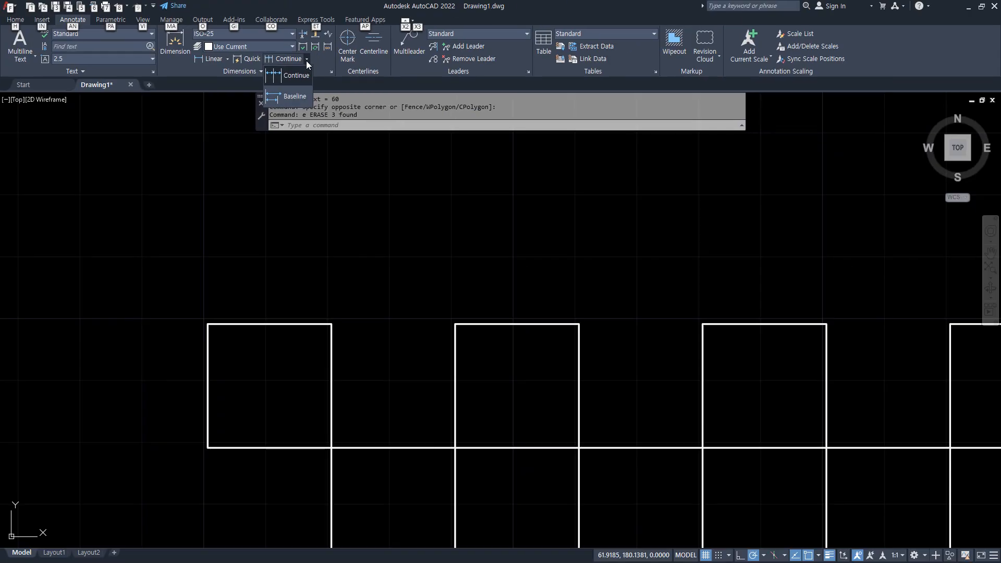
{"action": "left_click", "coordinate": [678, 140]}
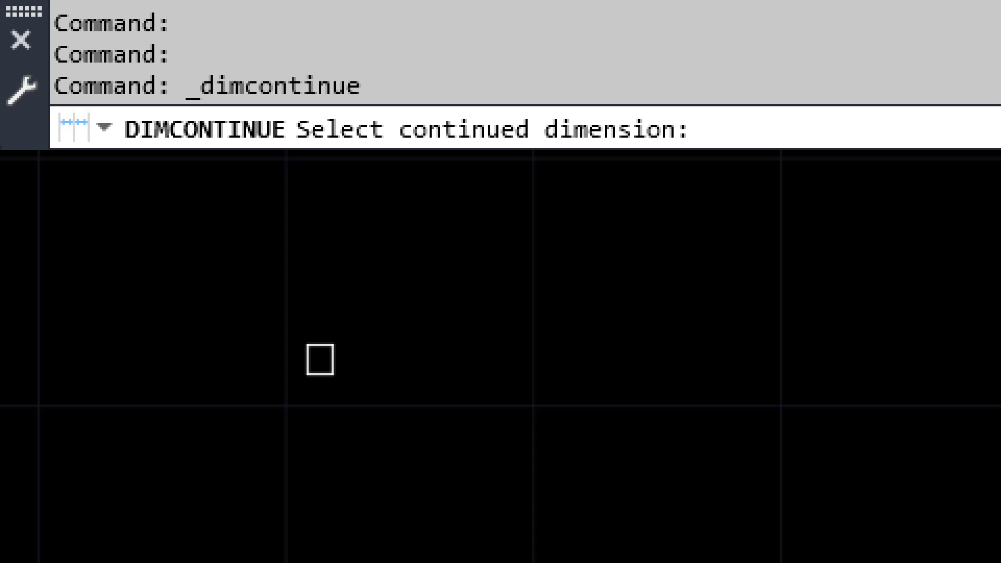
{"action": "key", "text": "Escape"}
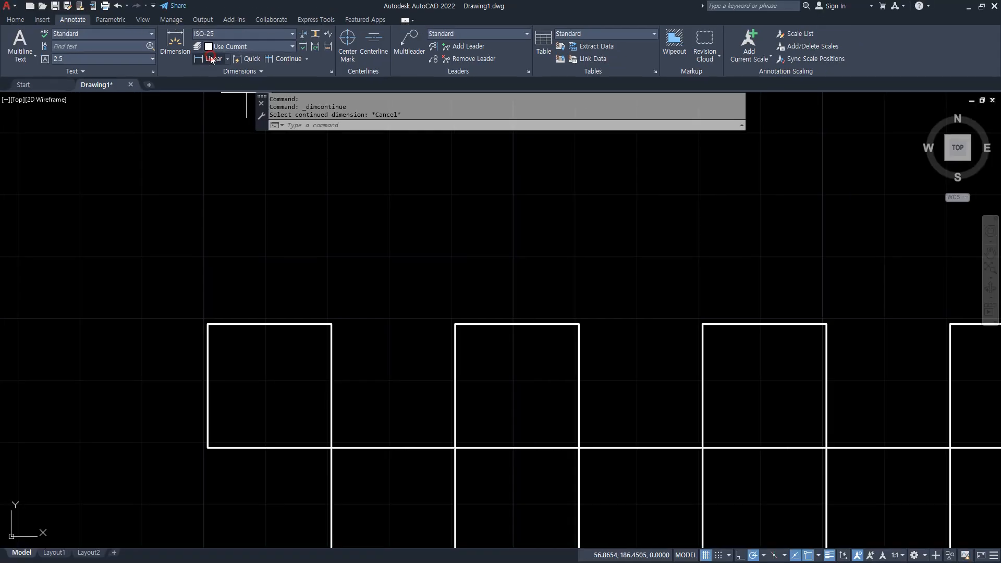
- Add a linear dimension above the first top-row square, from its upper-left to its upper-right corner
{"action": "left_click", "coordinate": [211, 59]}
{"action": "left_click", "coordinate": [208, 324]}
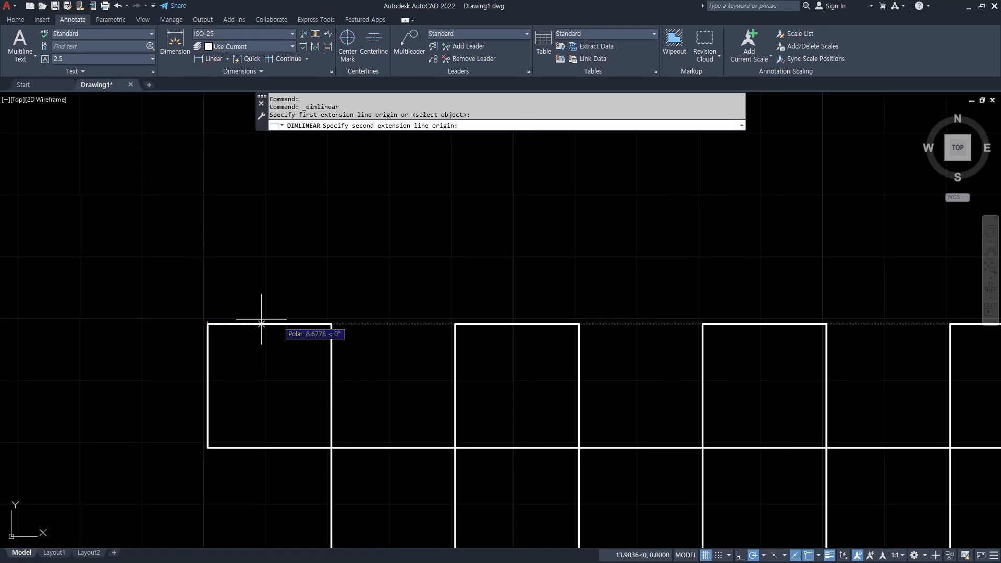
{"action": "left_click", "coordinate": [331, 324]}
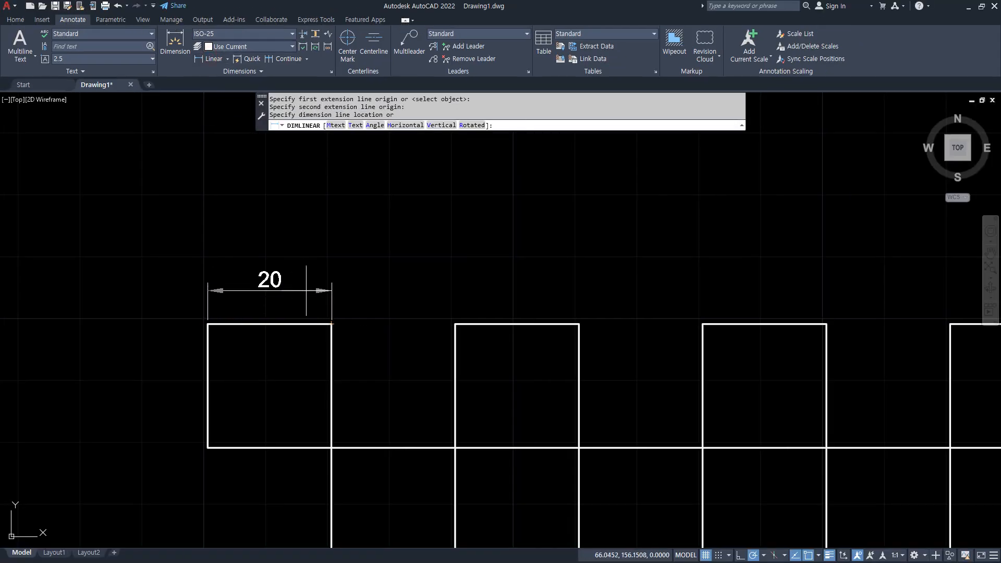
{"action": "left_click", "coordinate": [304, 258]}
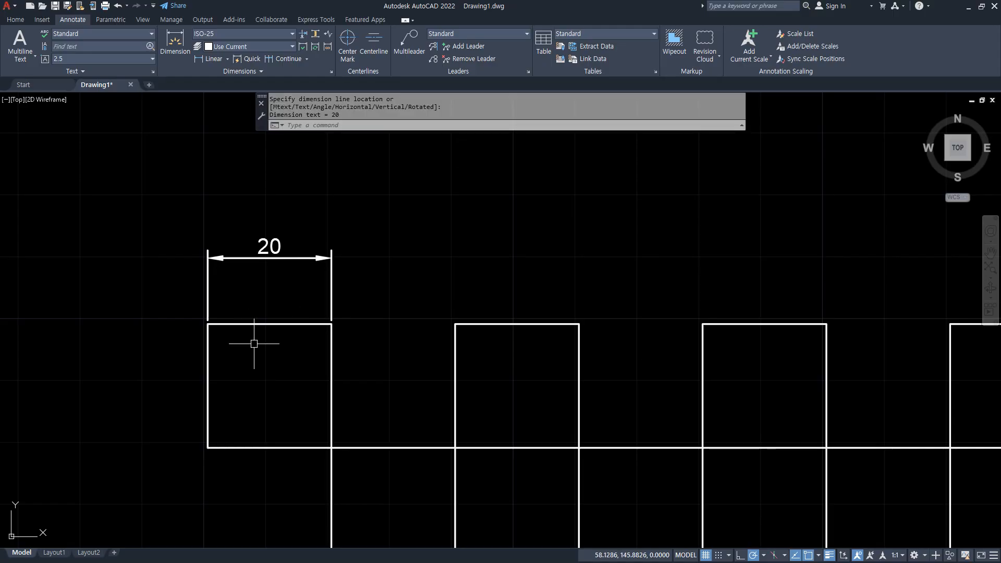
{"action": "mouse_move", "coordinate": [329, 260]}
{"action": "left_mouse_down"}
{"action": "mouse_move", "coordinate": [459, 251]}
{"action": "mouse_move", "coordinate": [459, 312]}
{"action": "left_mouse_up"}
{"action": "mouse_move", "coordinate": [459, 269]}
{"action": "left_mouse_down"}
{"action": "mouse_move", "coordinate": [558, 268]}
{"action": "mouse_move", "coordinate": [576, 250]}
{"action": "mouse_move", "coordinate": [586, 325]}
{"action": "left_mouse_up"}
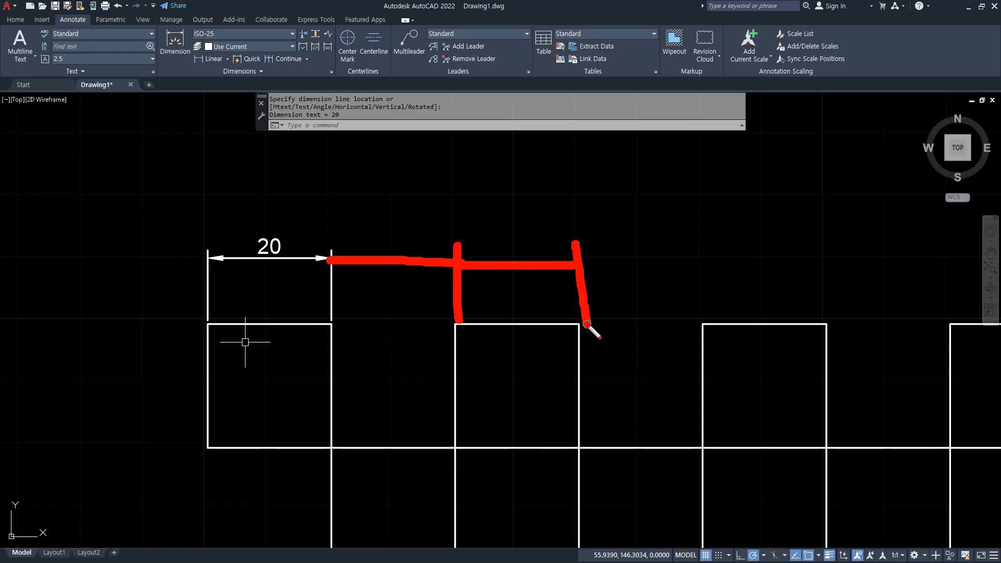
{"action": "left_click_drag", "start_coordinate": [199, 216], "coordinate": [198, 239]}
{"action": "left_click_drag", "start_coordinate": [309, 225], "coordinate": [328, 237]}
{"action": "left_click_drag", "start_coordinate": [332, 187], "coordinate": [332, 212]}
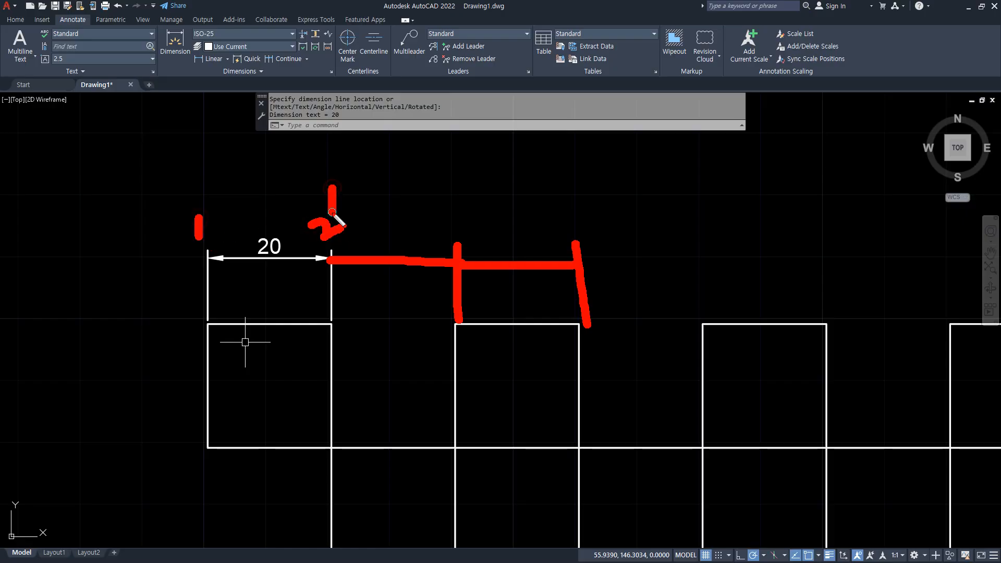
{"action": "left_click_drag", "start_coordinate": [445, 223], "coordinate": [444, 235]}
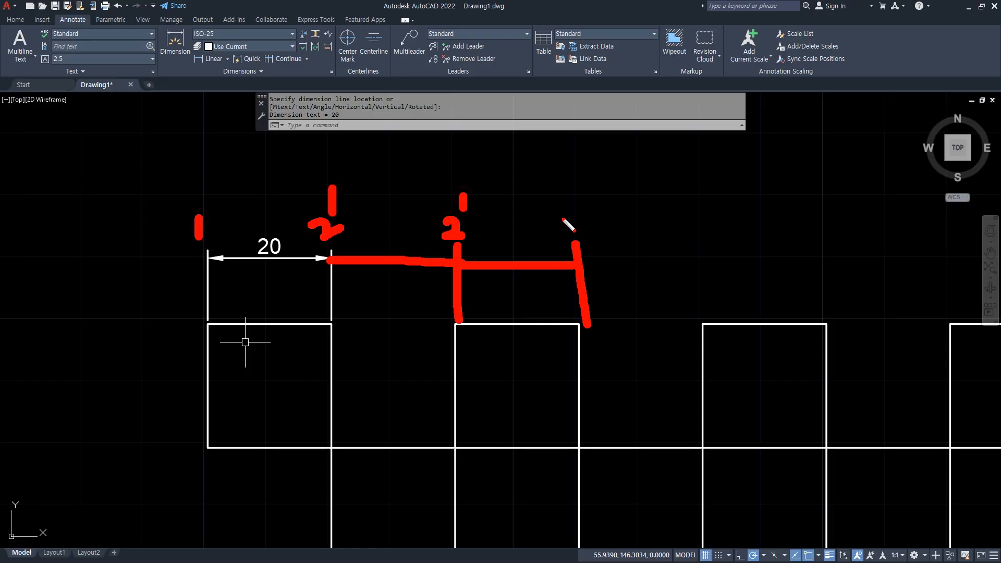
{"action": "left_click_drag", "start_coordinate": [574, 216], "coordinate": [601, 232]}
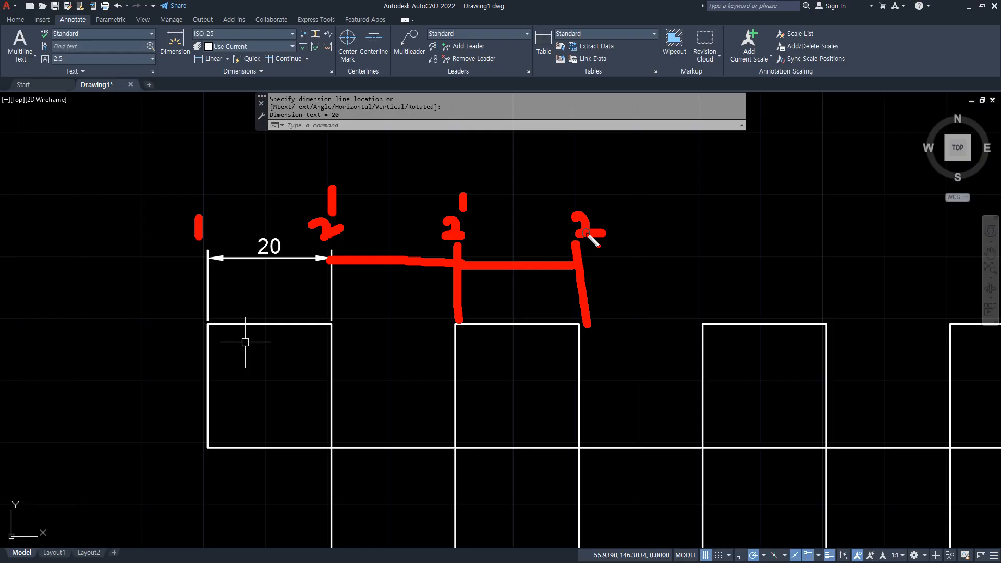
{"action": "key", "text": "Escape"}
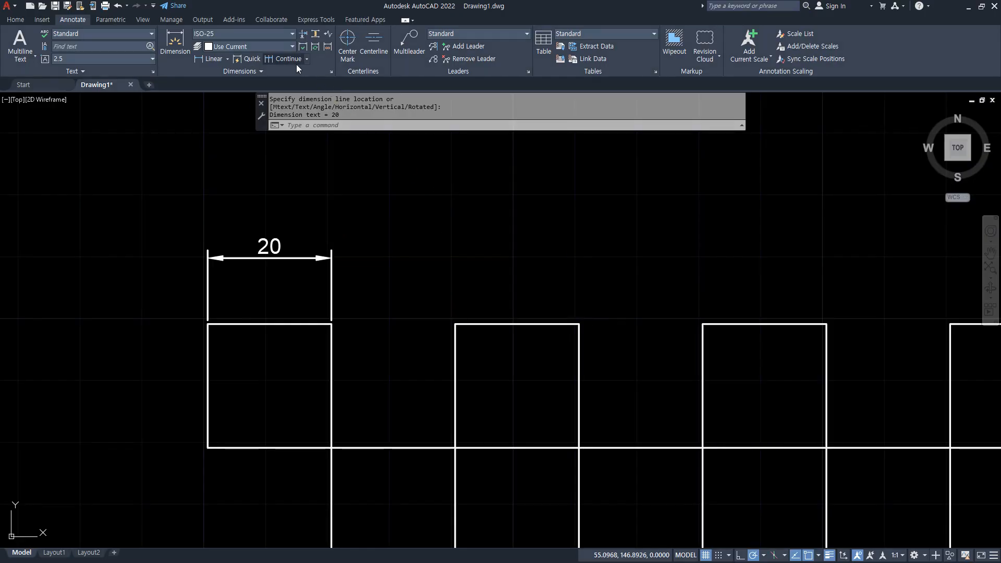
- Continue the dimension chain corner by corner along the top row to the fourth square's upper-left corner
{"action": "left_click", "coordinate": [277, 59]}
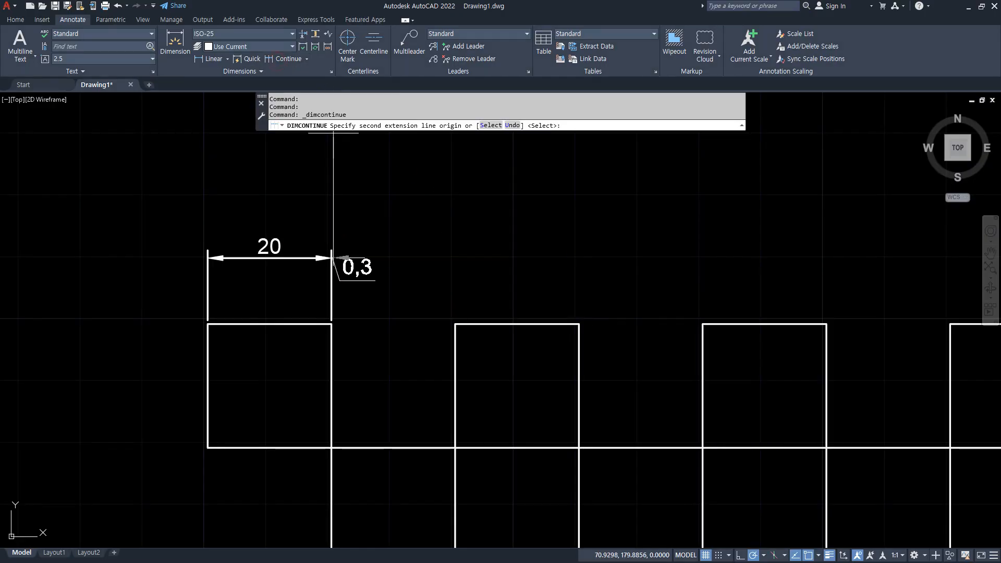
{"action": "left_click", "coordinate": [455, 323]}
{"action": "left_click", "coordinate": [578, 324]}
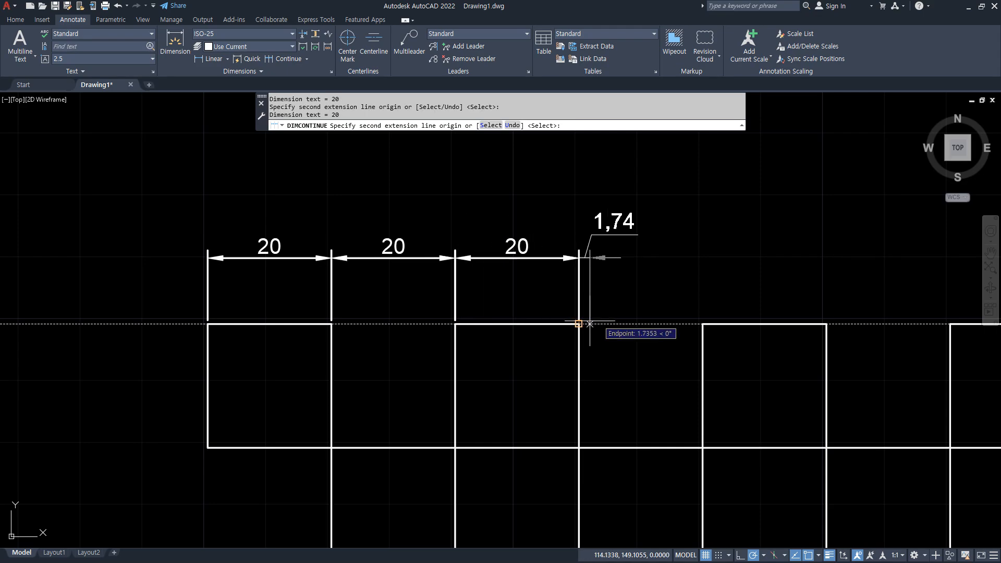
{"action": "left_click", "coordinate": [702, 323]}
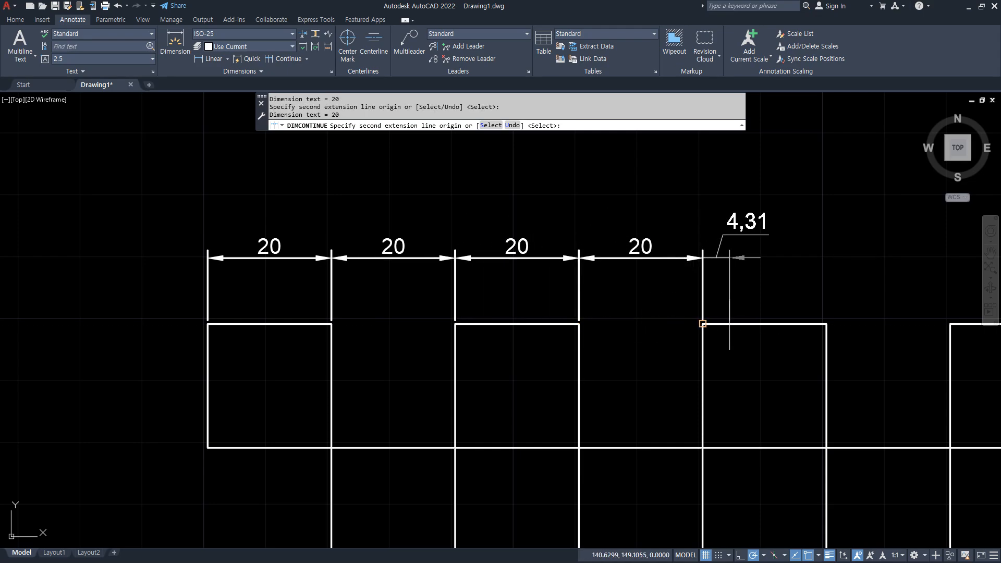
{"action": "left_click", "coordinate": [825, 324]}
{"action": "left_click", "coordinate": [949, 323]}
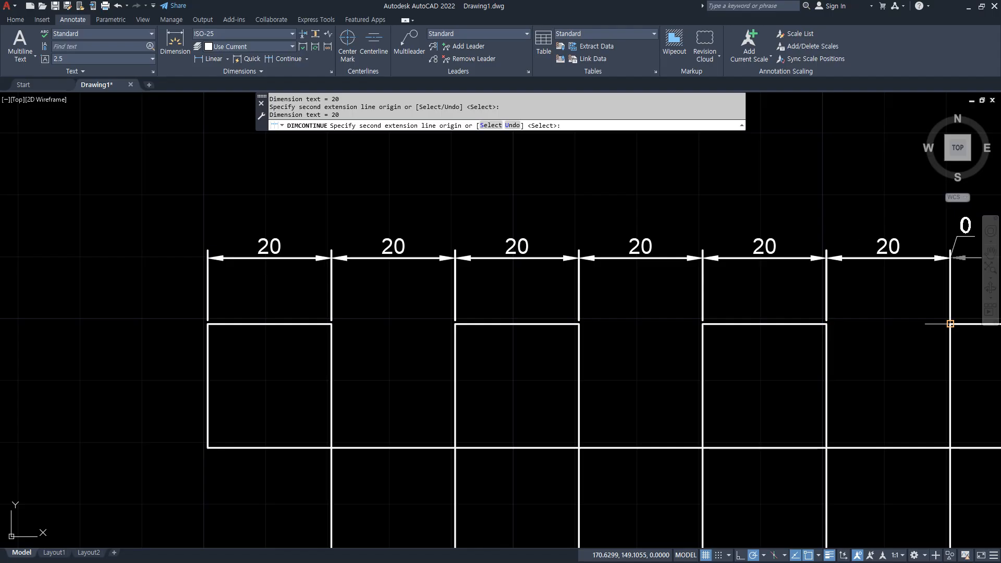
{"action": "key", "text": "Escape"}
{"action": "left_click", "coordinate": [810, 285]}
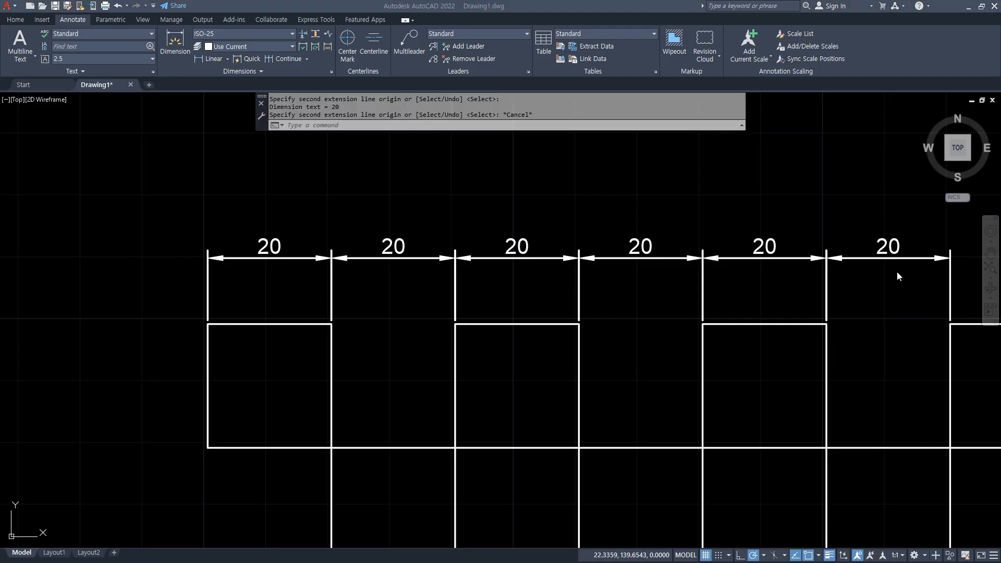
{"action": "mouse_move", "coordinate": [895, 278]}
{"action": "left_mouse_down"}
{"action": "mouse_move", "coordinate": [885, 216]}
{"action": "mouse_move", "coordinate": [893, 291]}
{"action": "left_mouse_up"}
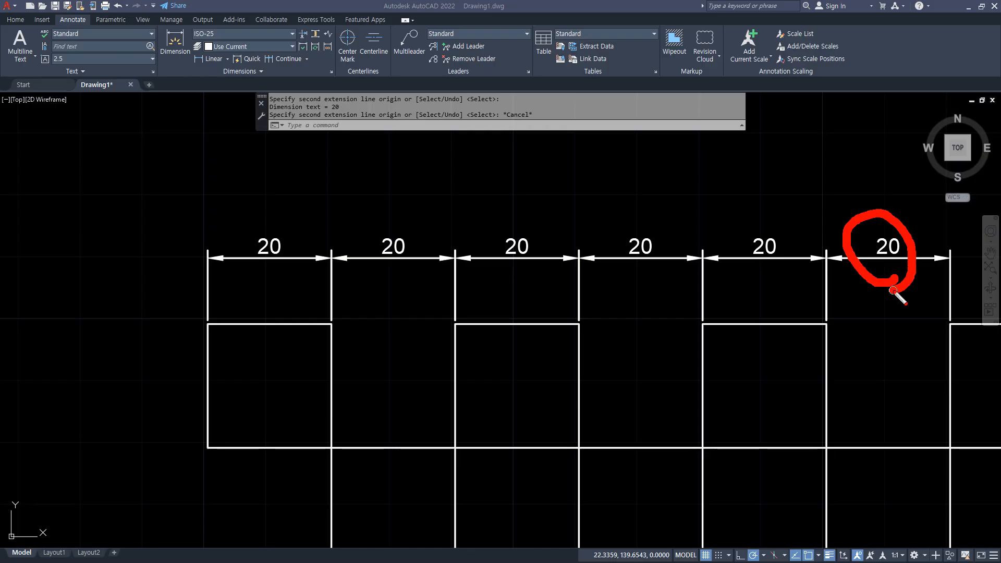
{"action": "middle_click_drag", "start_coordinate": [881, 289], "coordinate": [682, 275]}
{"action": "left_click_drag", "start_coordinate": [753, 230], "coordinate": [765, 296]}
{"action": "left_click_drag", "start_coordinate": [762, 255], "coordinate": [888, 251]}
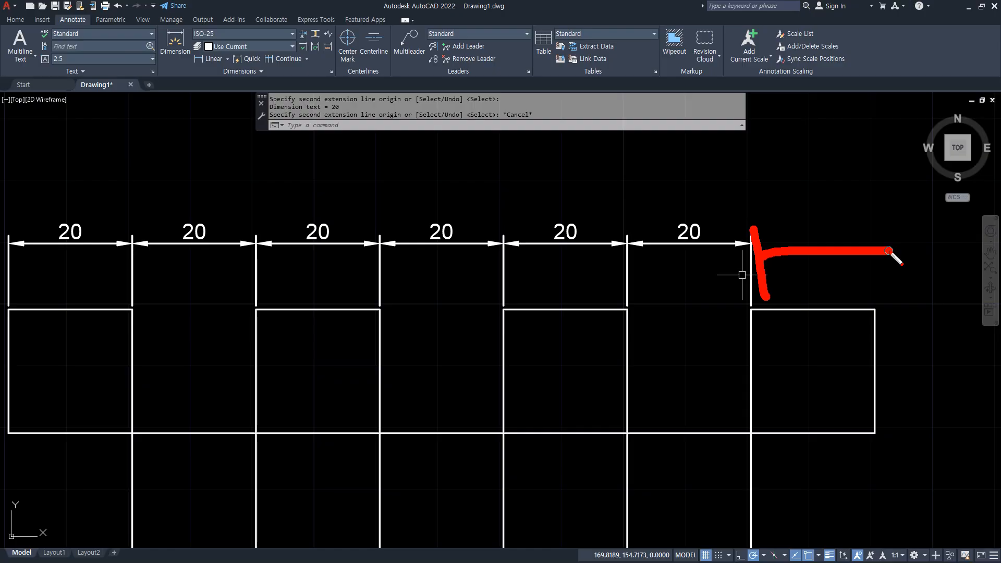
- Erase the chain's last dimension and continue from the remaining end to the fourth square's upper-left and upper-right corners
{"action": "left_click", "coordinate": [689, 236]}
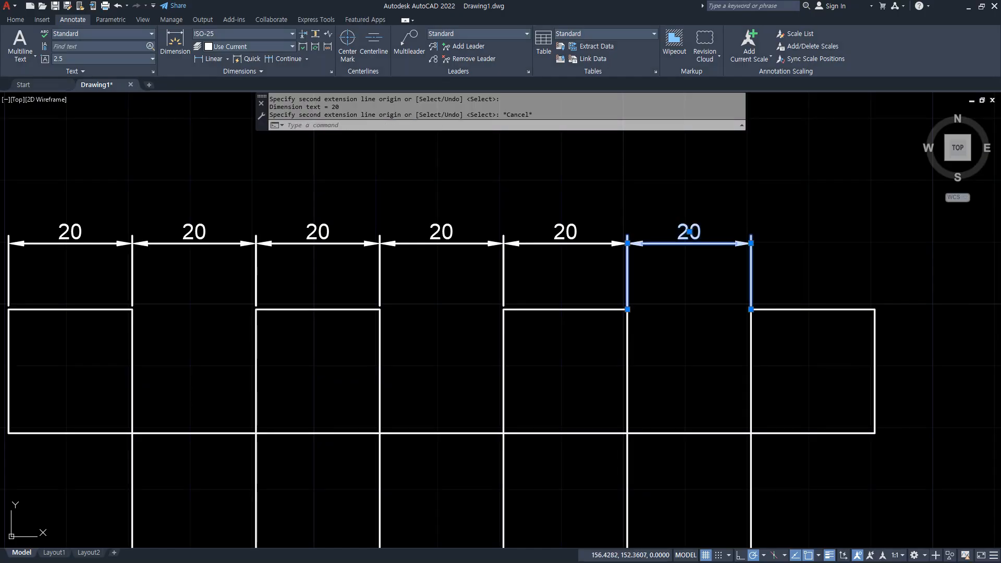
{"action": "key", "text": "Delete"}
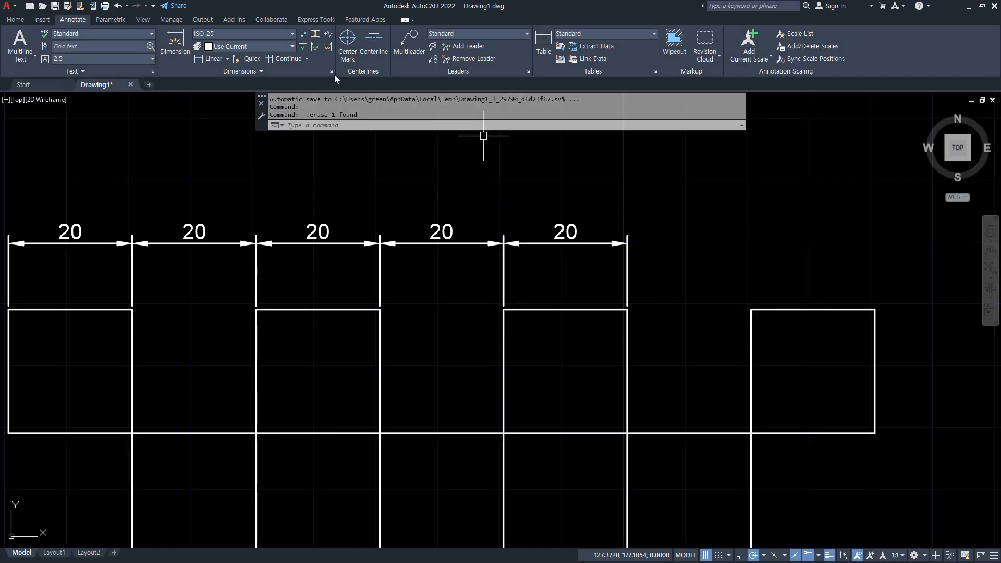
{"action": "left_click", "coordinate": [274, 62]}
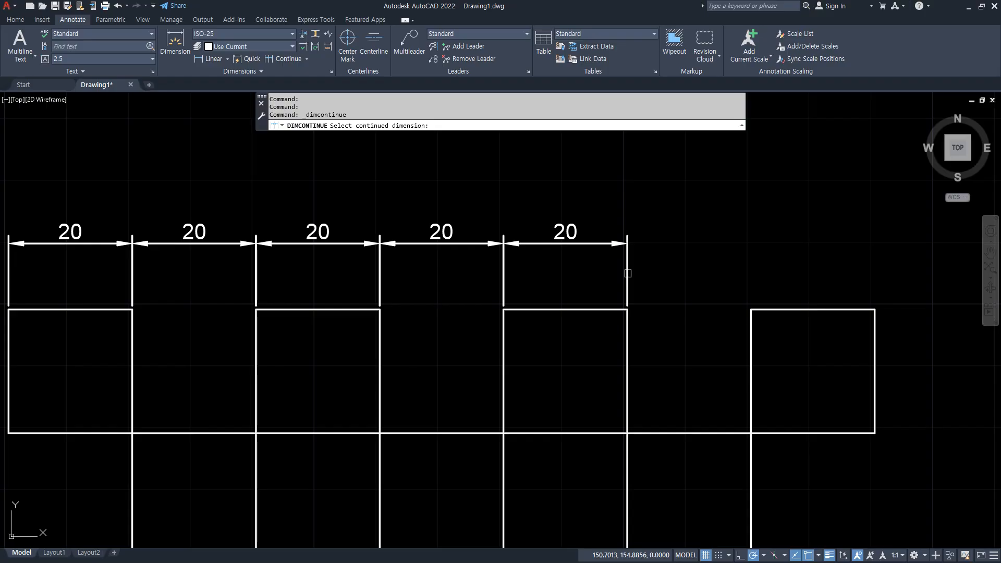
{"action": "left_click", "coordinate": [627, 271]}
{"action": "left_click", "coordinate": [751, 310]}
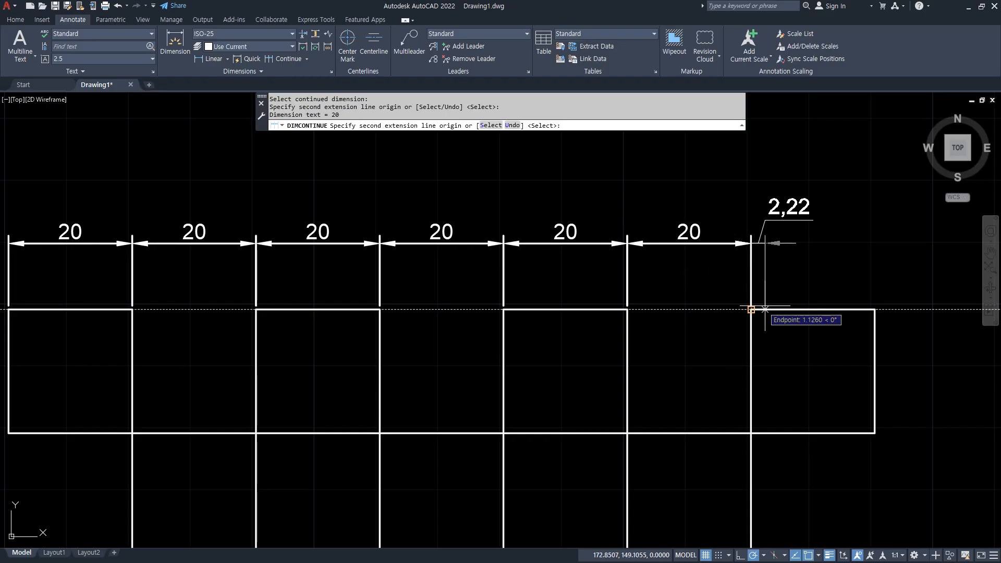
{"action": "left_click", "coordinate": [874, 310]}
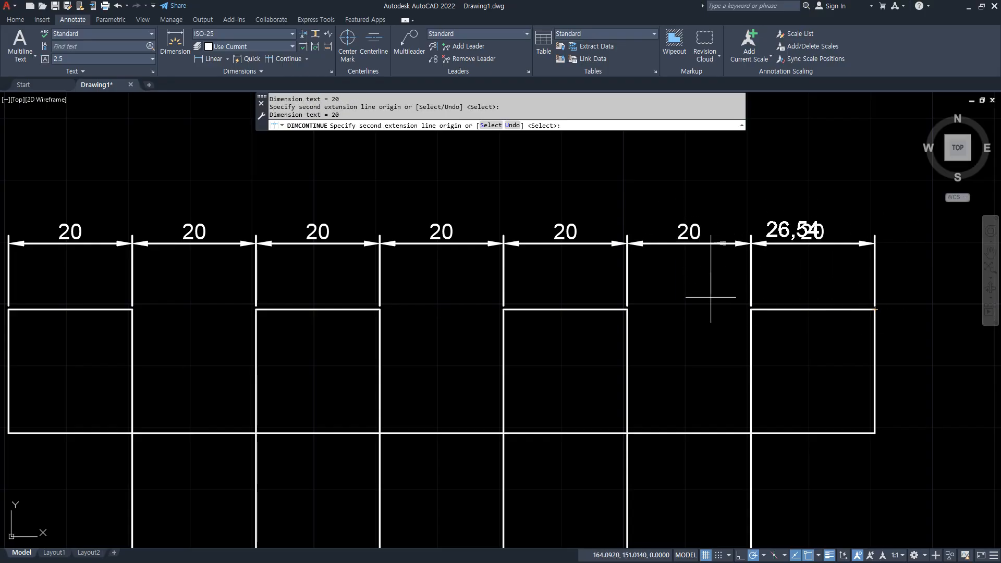
{"action": "key", "text": "Escape"}
- Erase the whole chain of dimensions above the top row
{"action": "scroll", "coordinate": [693, 284], "scroll_direction": "down", "scroll_amount": 3}
{"action": "middle_click_drag", "start_coordinate": [457, 229], "coordinate": [528, 228]}
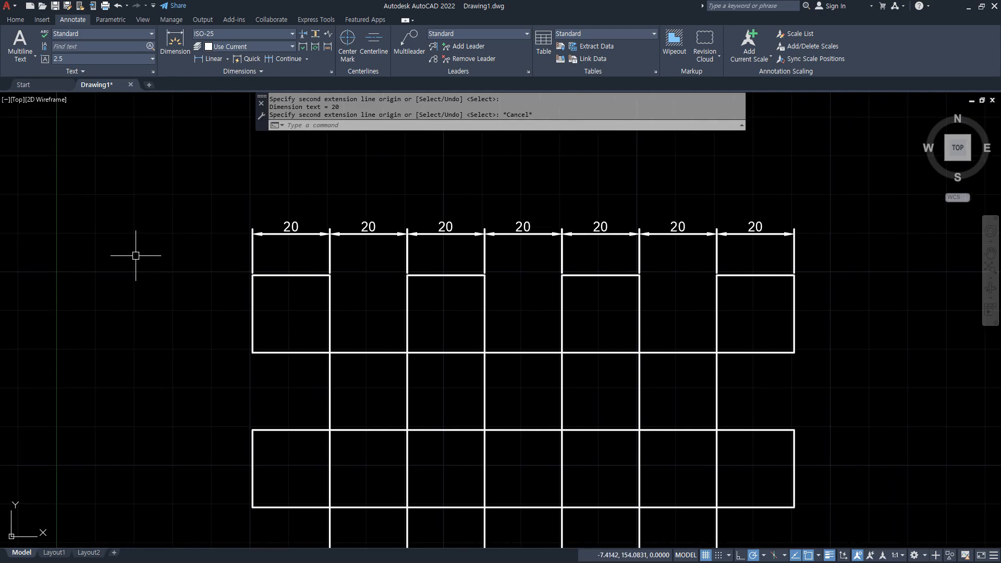
{"action": "left_click", "coordinate": [768, 255]}
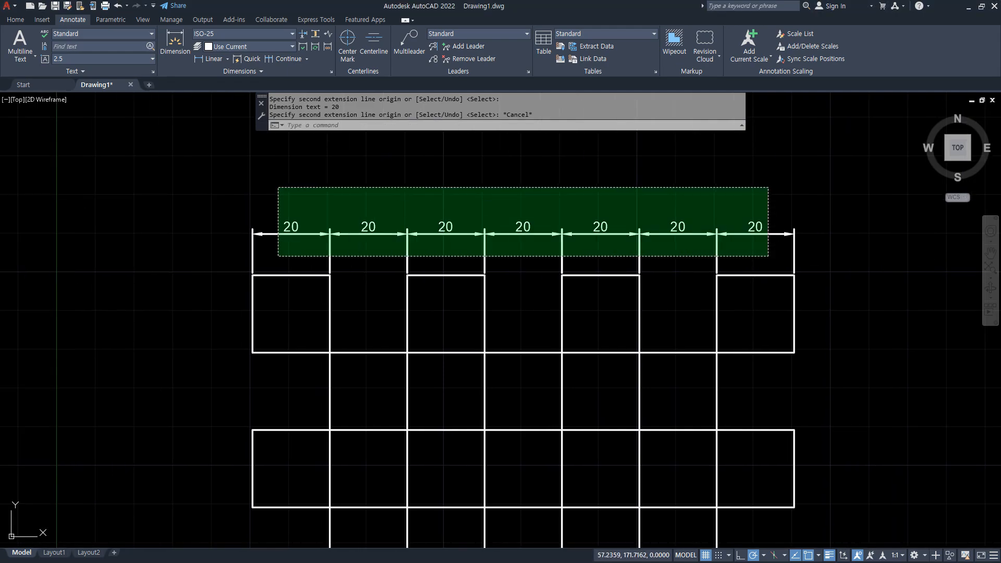
{"action": "left_click", "coordinate": [278, 187]}
{"action": "key", "text": "Delete"}
- Add a linear dimension above the first top-row square, picking its upper-right corner first and its upper-left corner second
{"action": "left_click", "coordinate": [213, 59]}
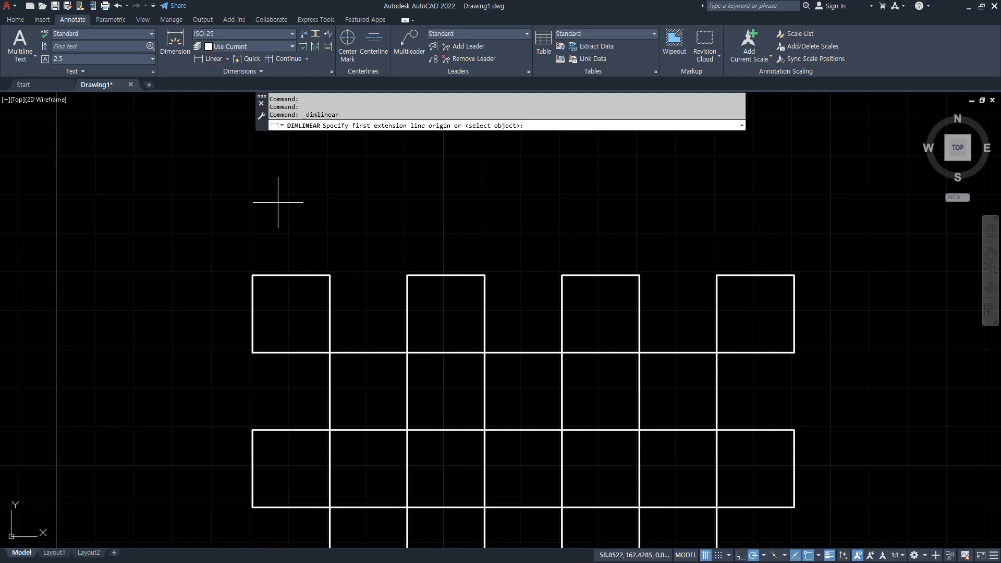
{"action": "left_click", "coordinate": [330, 275]}
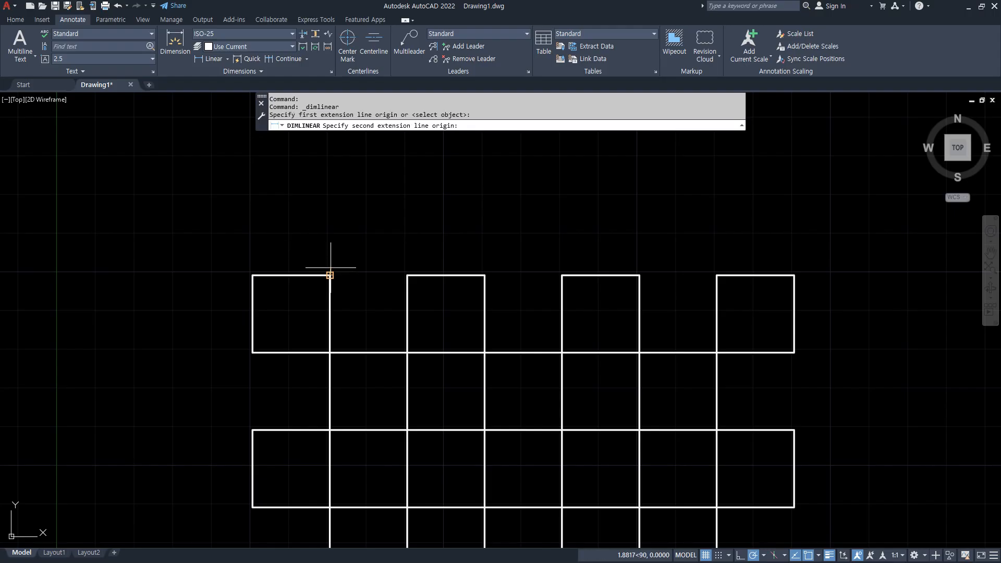
{"action": "left_click", "coordinate": [252, 275]}
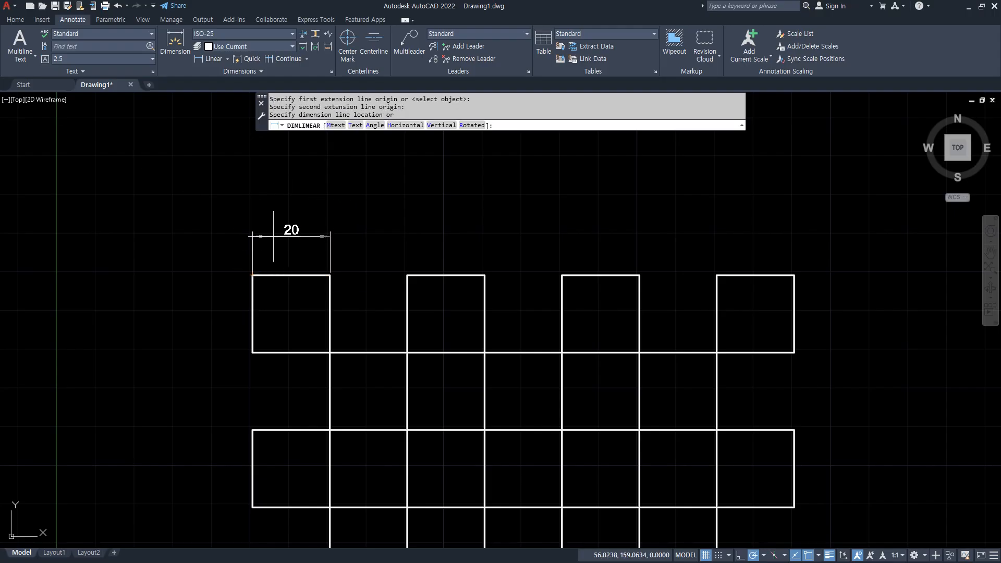
{"action": "left_click", "coordinate": [274, 234]}
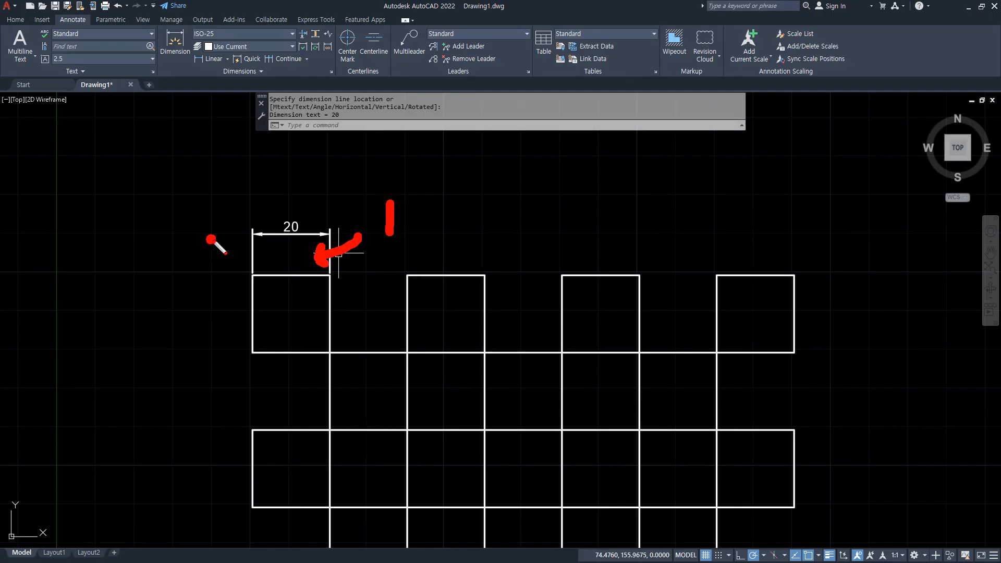
{"action": "mouse_move", "coordinate": [249, 264]}
{"action": "left_mouse_down"}
{"action": "mouse_move", "coordinate": [128, 196]}
{"action": "mouse_move", "coordinate": [127, 225]}
{"action": "left_mouse_up"}
{"action": "key", "text": "Escape"}
- Use Continue's Select option to chain dimensions from the first dimension's right extension line to the third top-row square's upper-right corner
{"action": "left_click", "coordinate": [282, 60]}
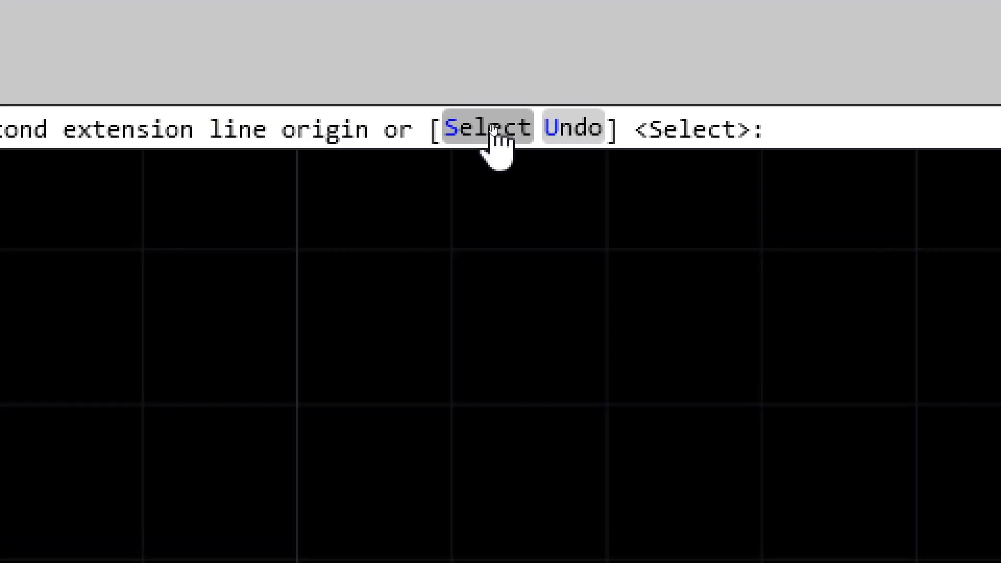
{"action": "left_click", "coordinate": [494, 130]}
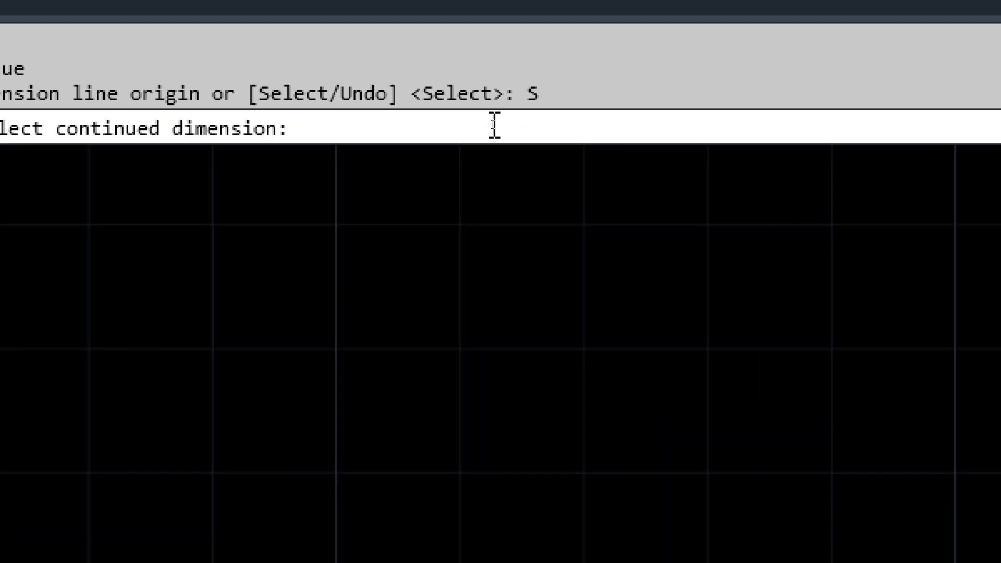
{"action": "left_click", "coordinate": [327, 256]}
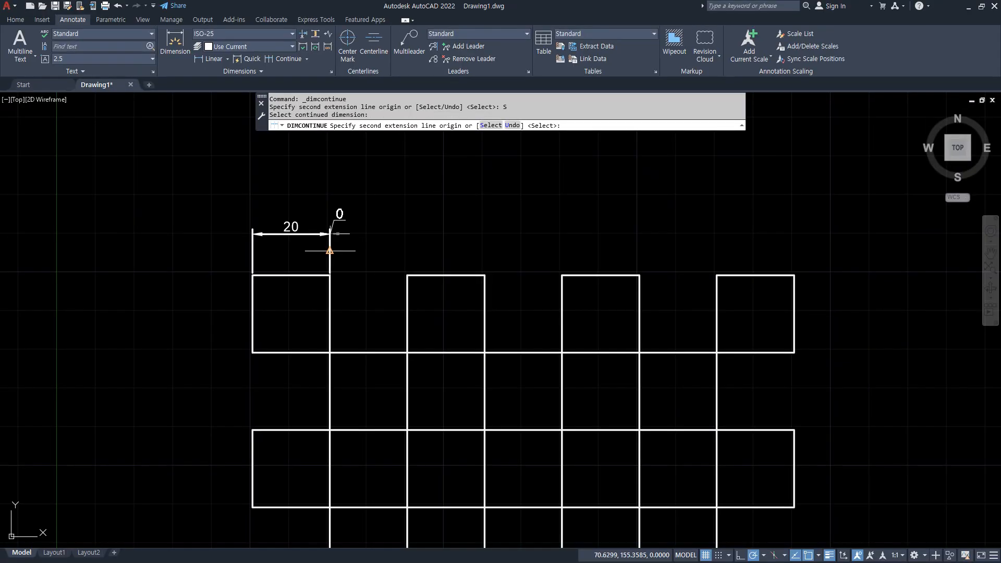
{"action": "left_click", "coordinate": [407, 275]}
{"action": "left_click", "coordinate": [485, 274]}
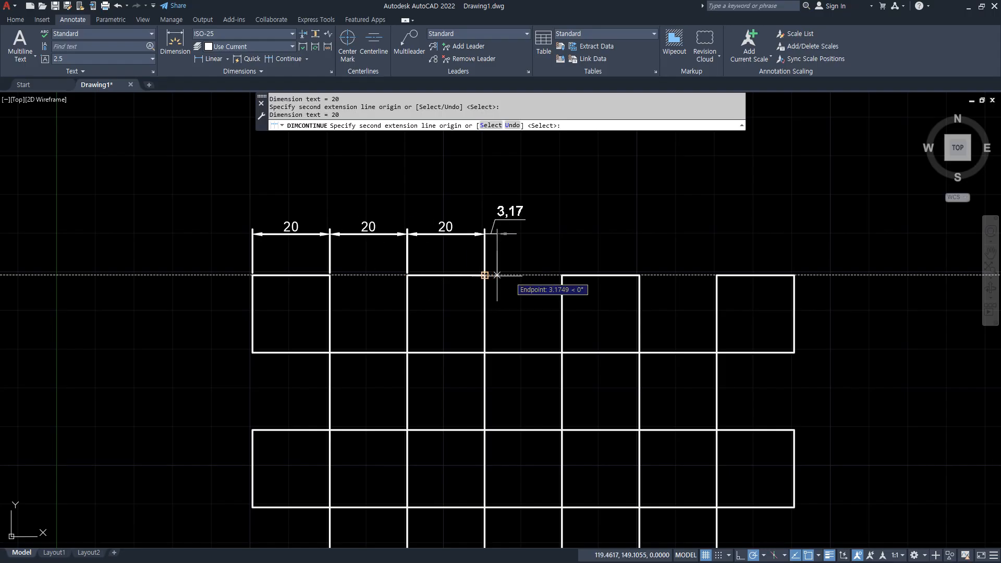
{"action": "left_click", "coordinate": [561, 274]}
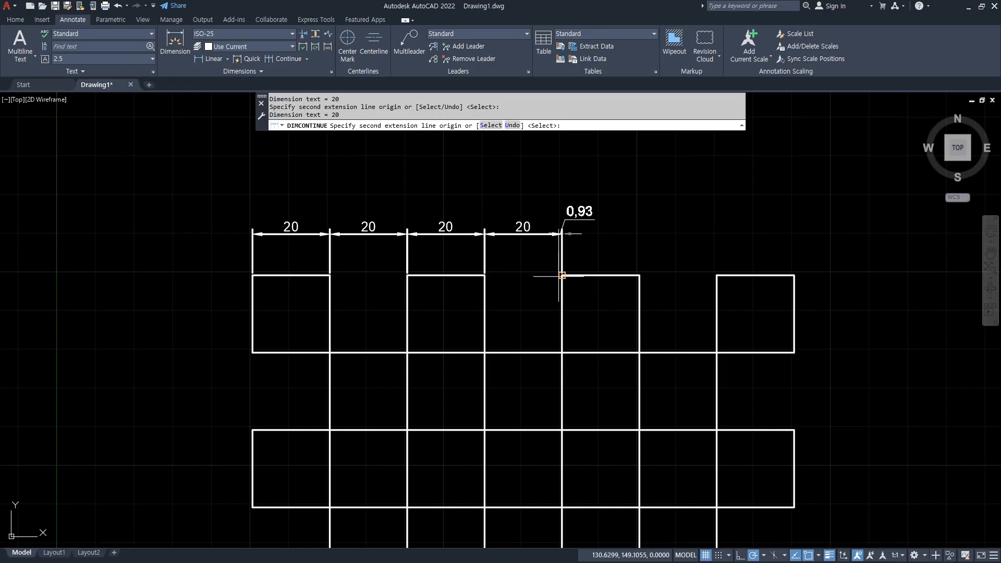
{"action": "left_click", "coordinate": [638, 274]}
{"action": "key", "text": "Escape"}
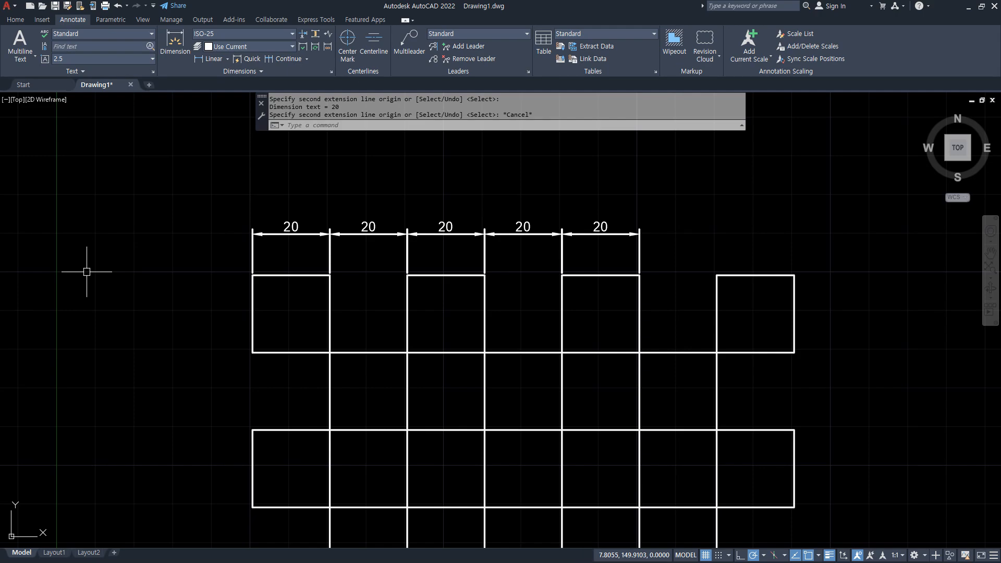
- Erase all five chained dimensions above the top row
{"action": "left_click", "coordinate": [592, 250]}
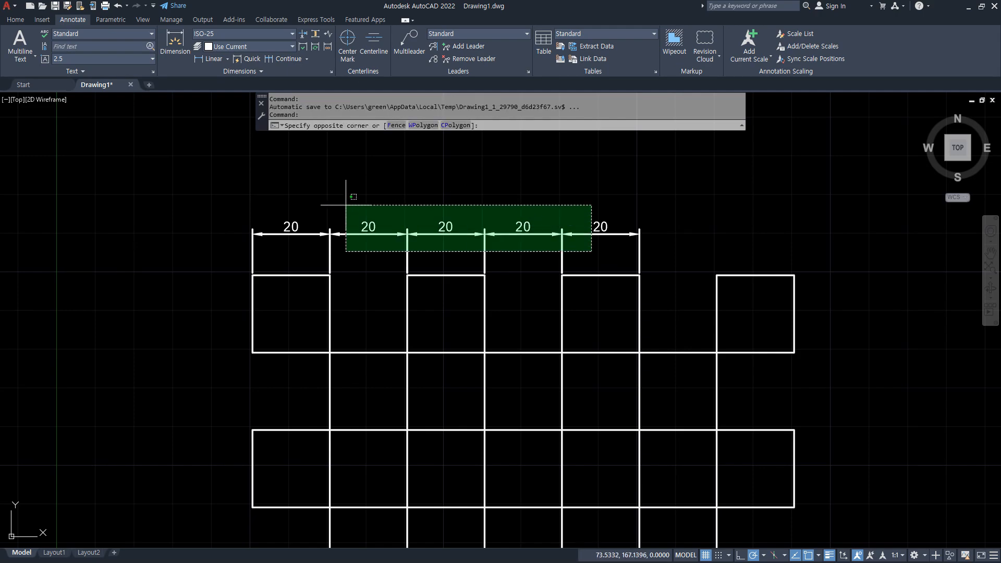
{"action": "left_click", "coordinate": [341, 205]}
{"action": "left_click", "coordinate": [335, 252]}
{"action": "left_click", "coordinate": [324, 223]}
{"action": "type", "text": "e"}
{"action": "key", "text": "Return"}
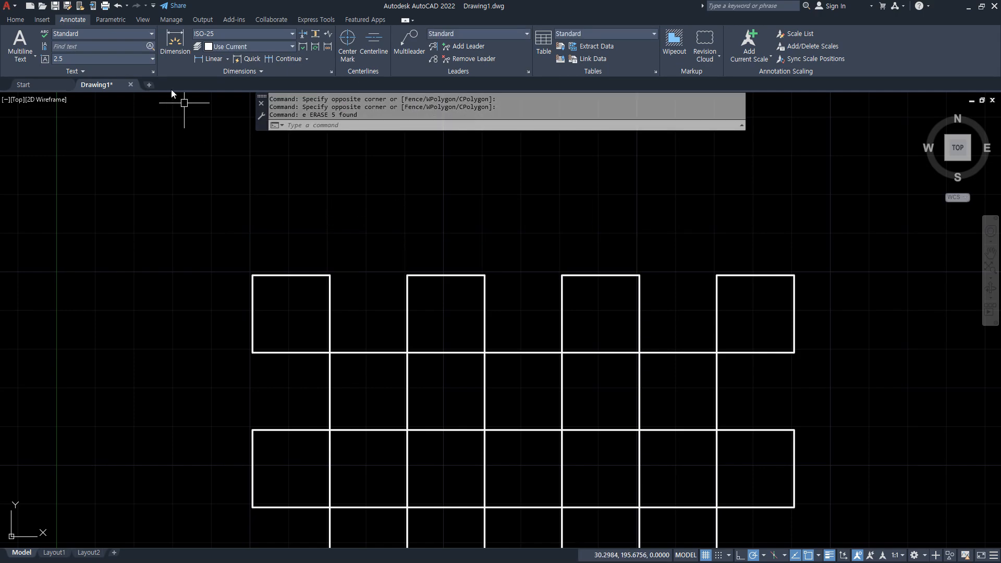
- Add a linear dimension above the first top-row square, from its upper-left corner to its upper-right corner
{"action": "left_click", "coordinate": [196, 62]}
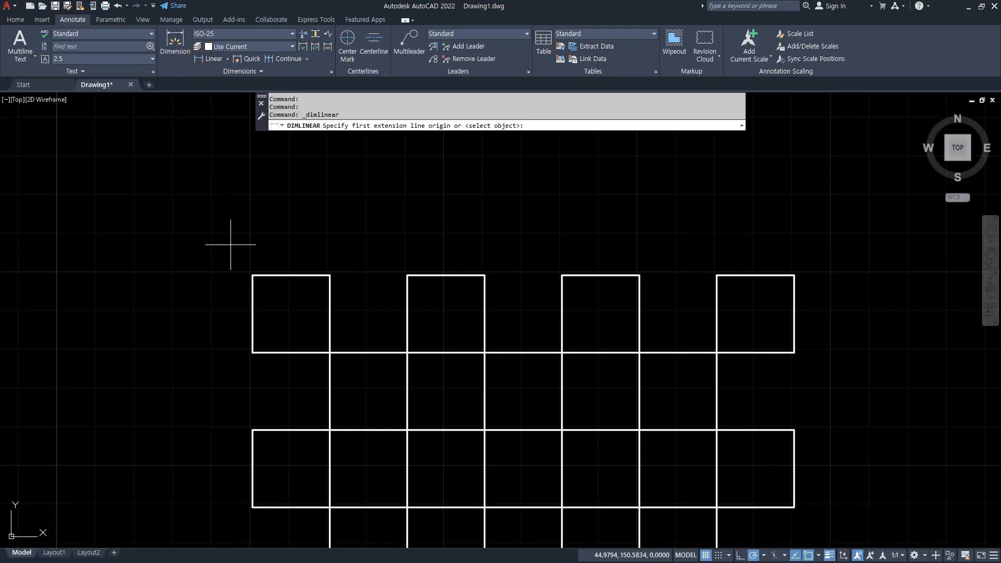
{"action": "left_click", "coordinate": [252, 274]}
{"action": "left_click", "coordinate": [330, 275]}
{"action": "left_click", "coordinate": [295, 237]}
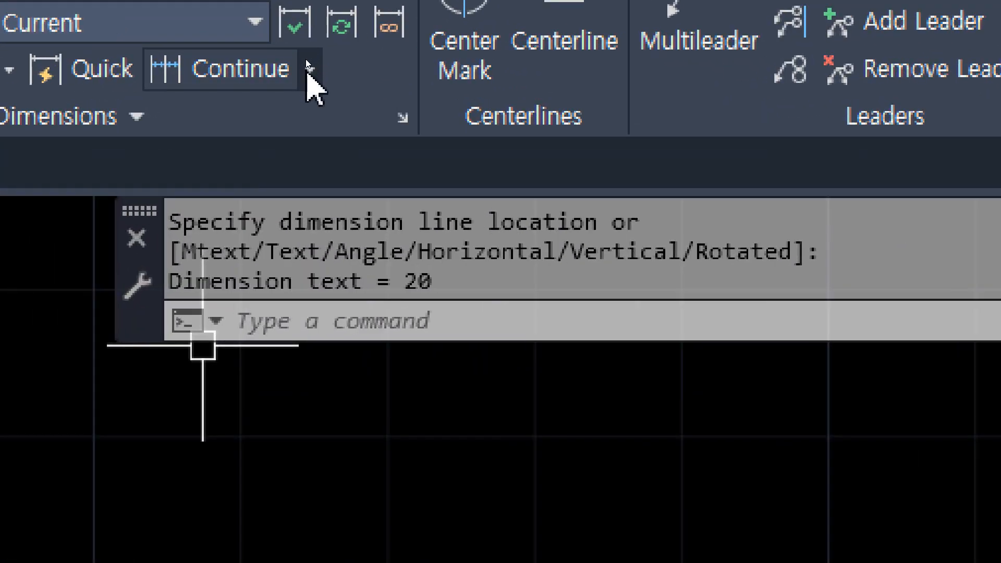
- Add Baseline dimensions from the first dimension's left extension line to each remaining corner along the top row, ending at the last square's upper-right corner
{"action": "left_click", "coordinate": [306, 59]}
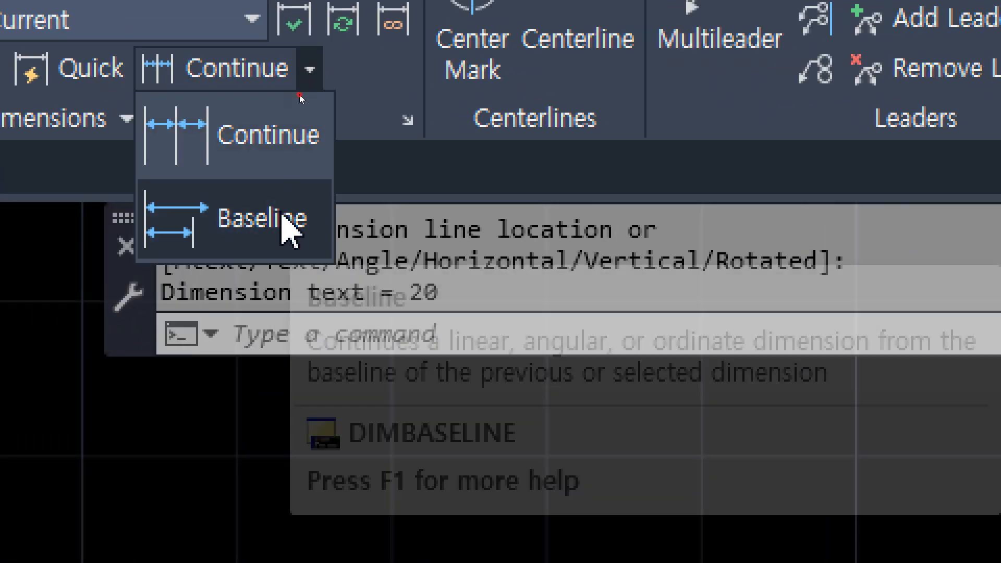
{"action": "left_click", "coordinate": [283, 216]}
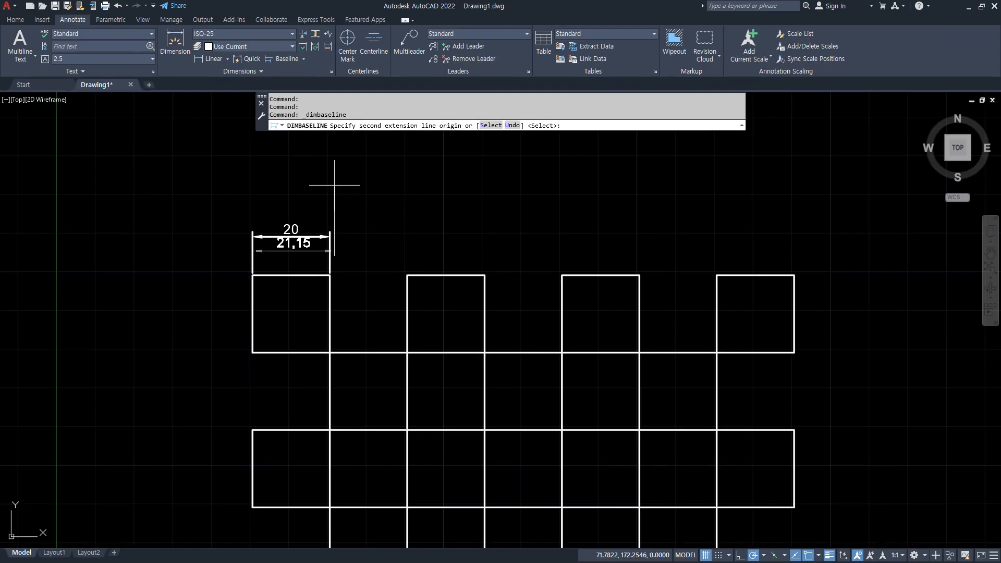
{"action": "left_click_drag", "start_coordinate": [256, 272], "coordinate": [259, 205]}
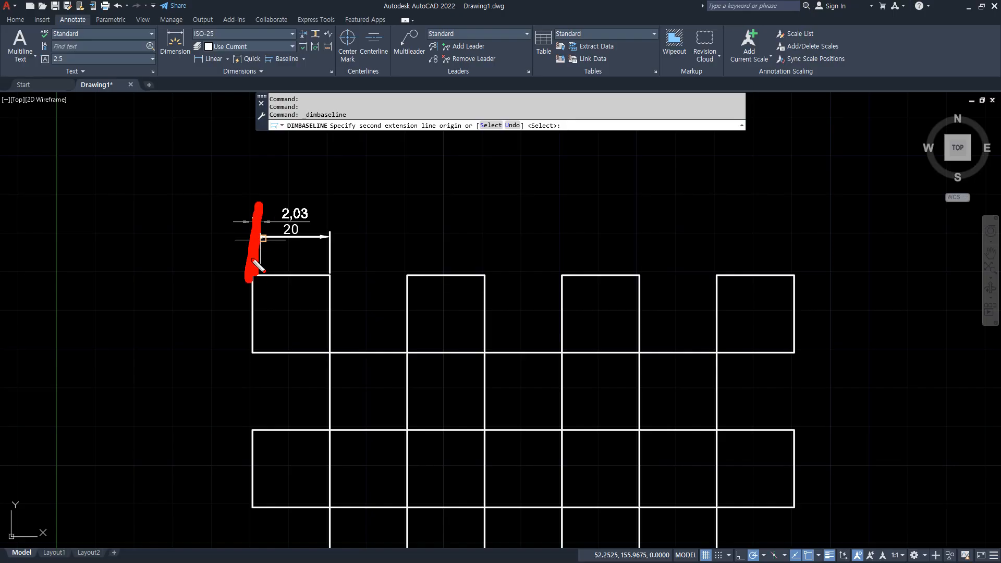
{"action": "left_click", "coordinate": [407, 274]}
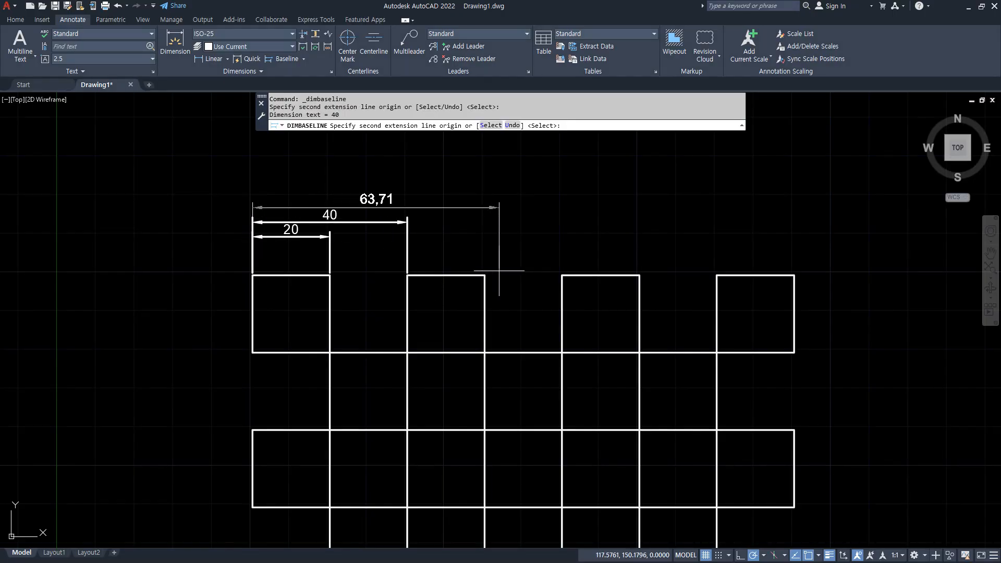
{"action": "left_click", "coordinate": [485, 275]}
{"action": "left_click", "coordinate": [570, 278]}
{"action": "left_click", "coordinate": [639, 274]}
{"action": "left_click", "coordinate": [717, 275]}
{"action": "left_click", "coordinate": [793, 274]}
{"action": "key", "text": "Escape"}
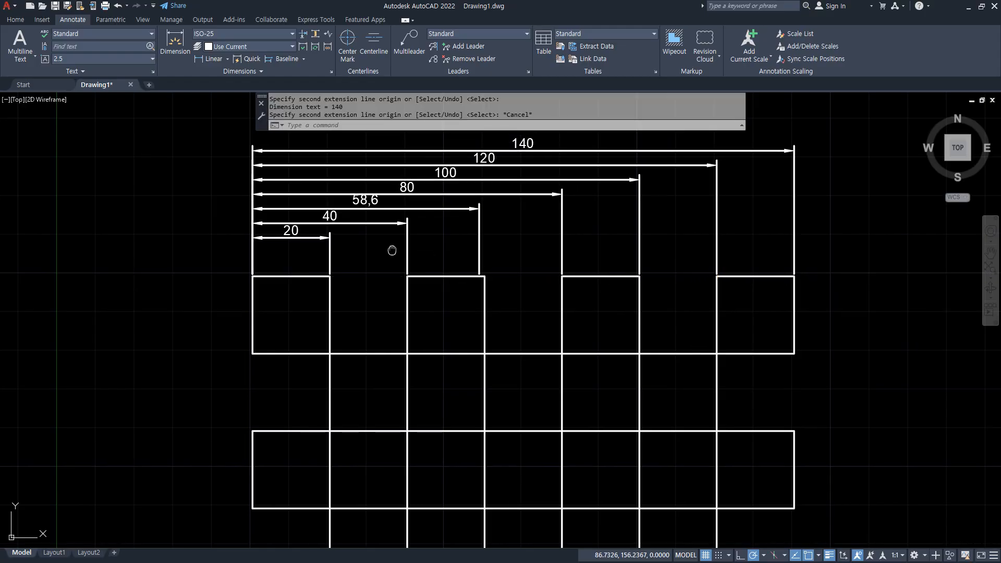
- Stretch the misplaced origin of the 58,6 baseline dimension onto the second top-row square's upper-right corner
{"action": "middle_click_drag", "start_coordinate": [391, 250], "coordinate": [392, 319]}
{"action": "left_click", "coordinate": [400, 312]}
{"action": "scroll", "coordinate": [401, 348], "scroll_direction": "up", "scroll_amount": 8}
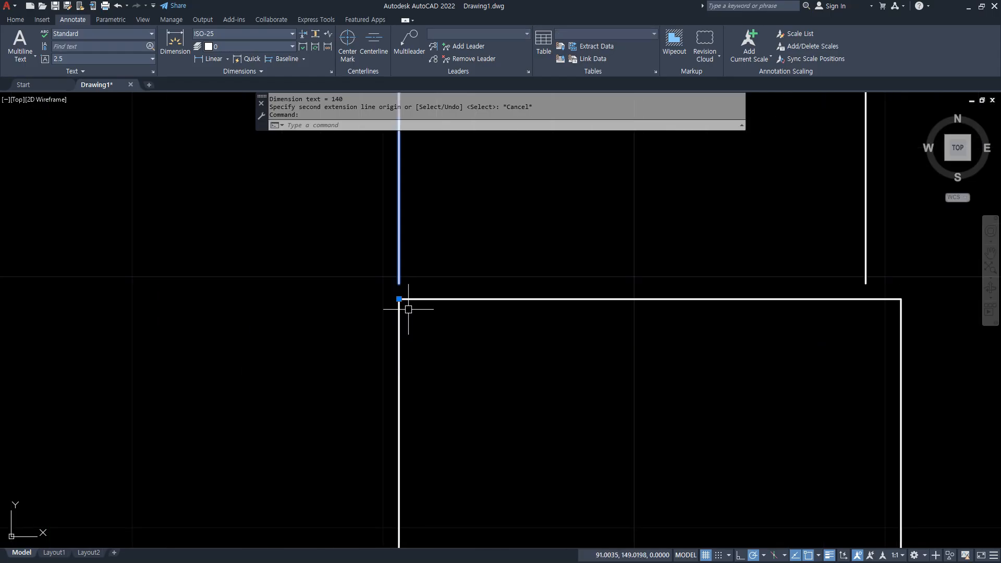
{"action": "key", "text": "Escape"}
{"action": "left_click", "coordinate": [903, 231]}
{"action": "left_click", "coordinate": [836, 238]}
{"action": "left_click", "coordinate": [865, 299]}
{"action": "left_click", "coordinate": [900, 299]}
{"action": "key", "text": "Escape"}
{"action": "scroll", "coordinate": [606, 296], "scroll_direction": "down", "scroll_amount": 6}
{"action": "scroll", "coordinate": [576, 272], "scroll_direction": "down", "scroll_amount": 5}
{"action": "scroll", "coordinate": [646, 270], "scroll_direction": "up", "scroll_amount": 3}
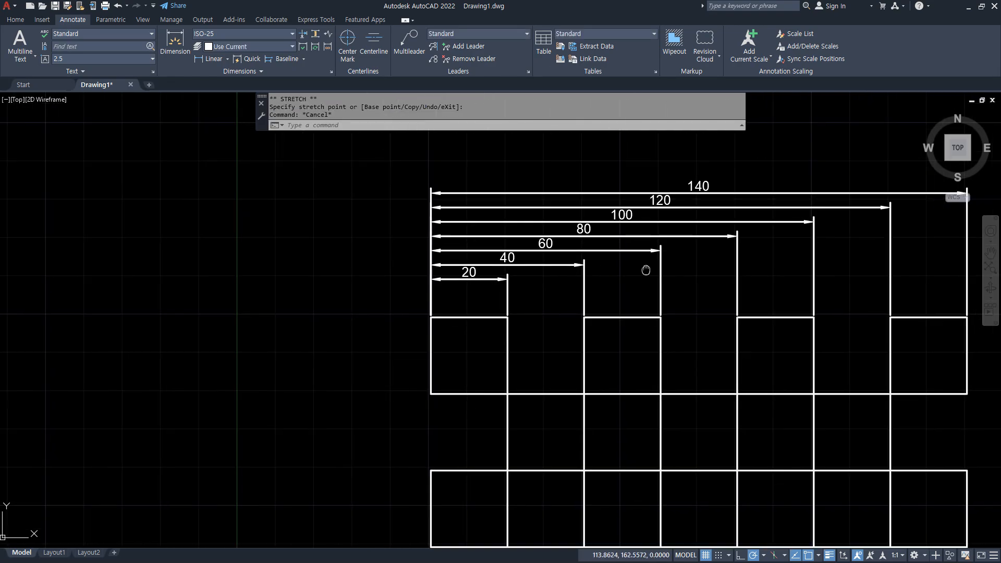
{"action": "middle_click_drag", "start_coordinate": [645, 270], "coordinate": [576, 284]}
{"action": "mouse_move", "coordinate": [444, 313]}
{"action": "left_mouse_down"}
{"action": "mouse_move", "coordinate": [341, 222]}
{"action": "mouse_move", "coordinate": [459, 308]}
{"action": "left_mouse_up"}
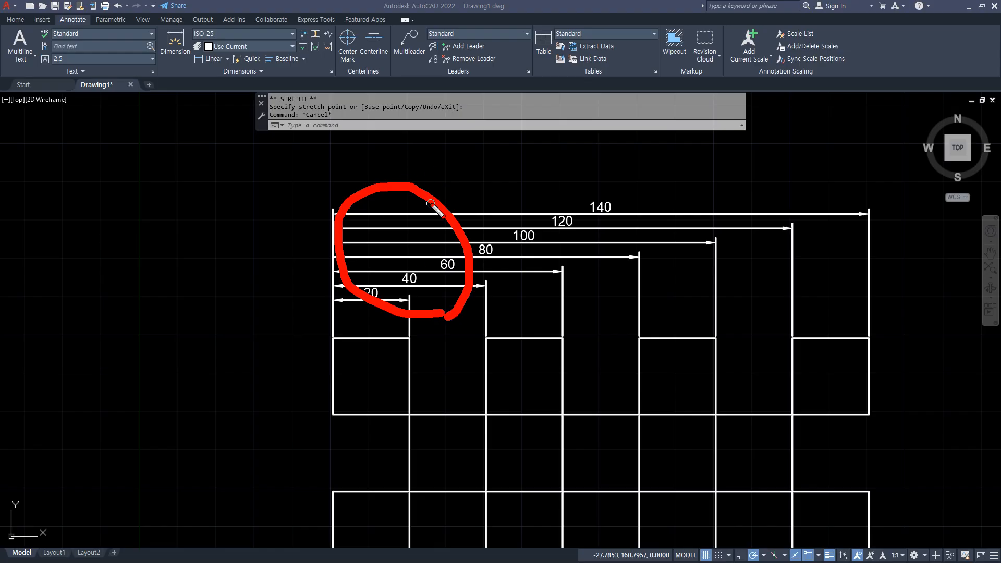
{"action": "left_click_drag", "start_coordinate": [515, 166], "coordinate": [545, 183]}
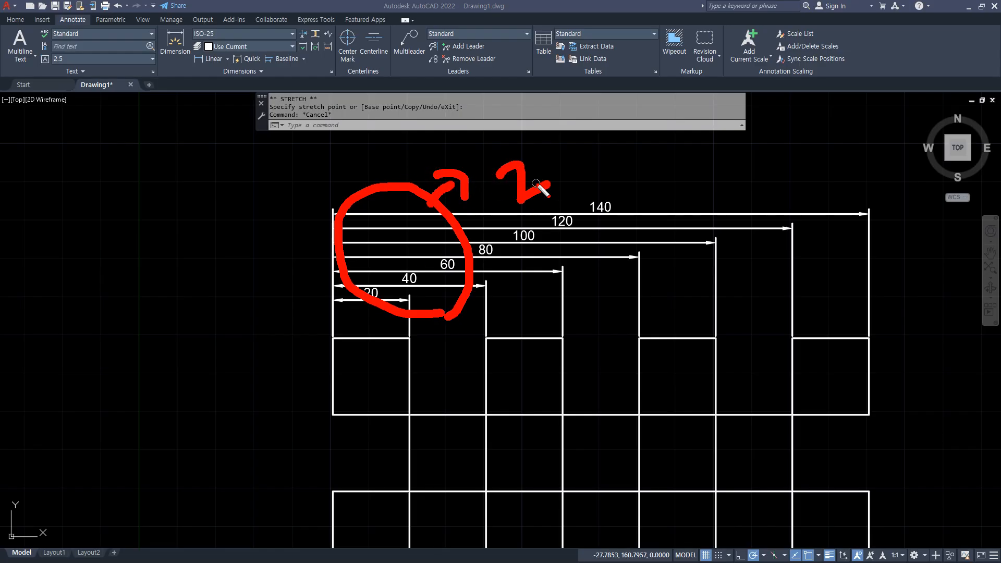
{"action": "key", "text": "Escape"}
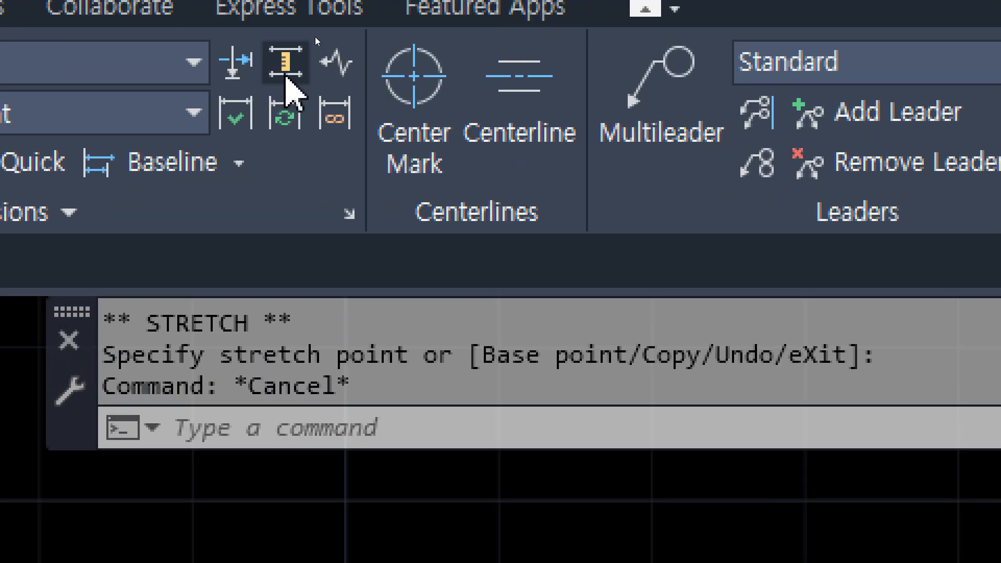
- Space the six stacked baseline dimensions 8 units apart with Adjust Space, using the lowest dimension as the base
{"action": "left_click", "coordinate": [286, 75]}
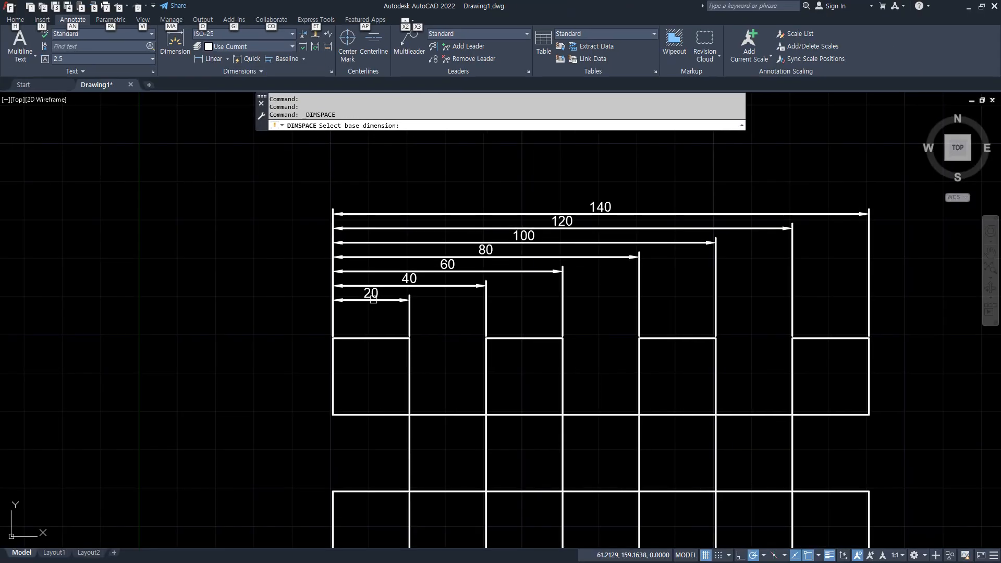
{"action": "left_click", "coordinate": [373, 299]}
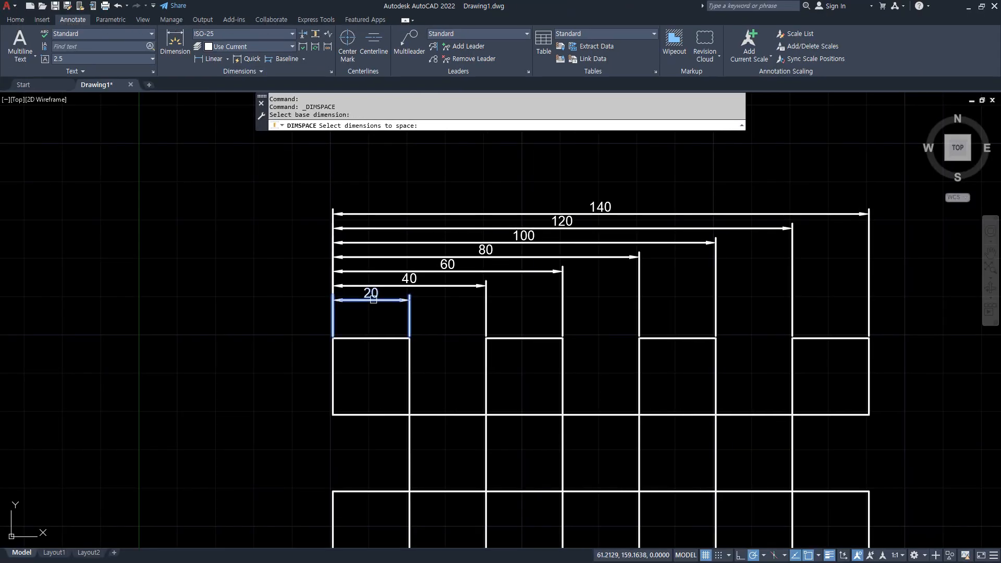
{"action": "left_click", "coordinate": [457, 308]}
{"action": "left_click", "coordinate": [422, 190]}
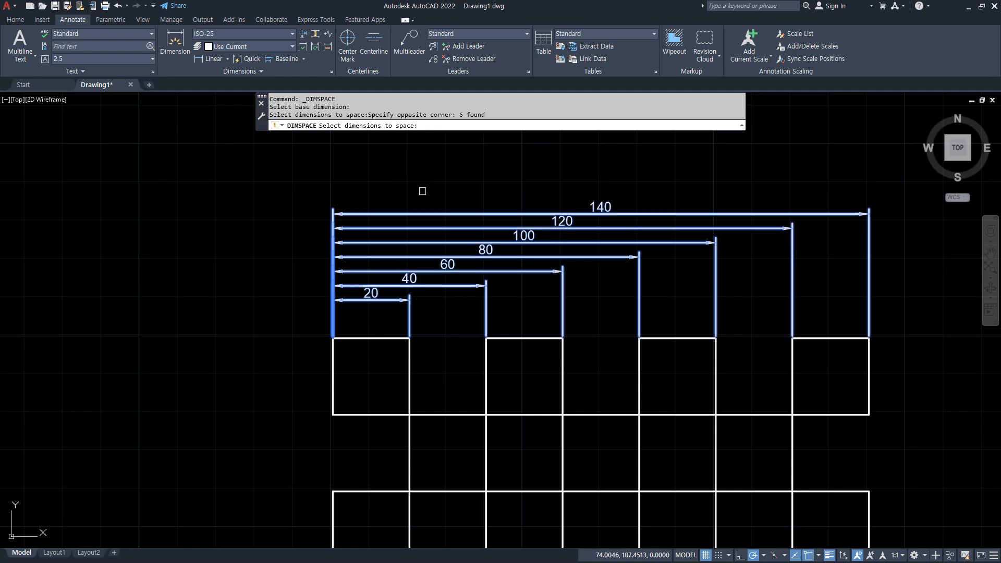
{"action": "key", "text": "Return"}
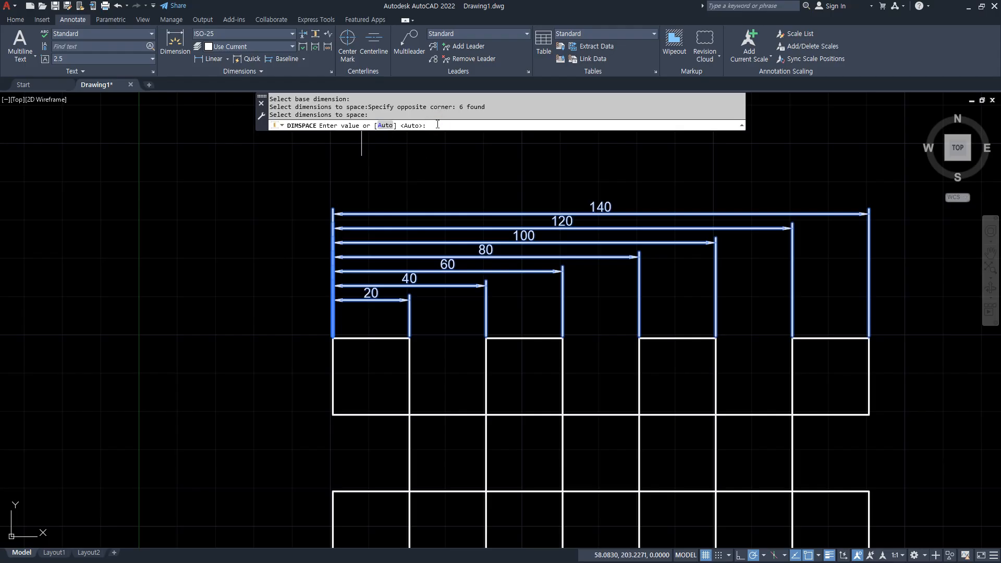
{"action": "key", "text": "Return"}
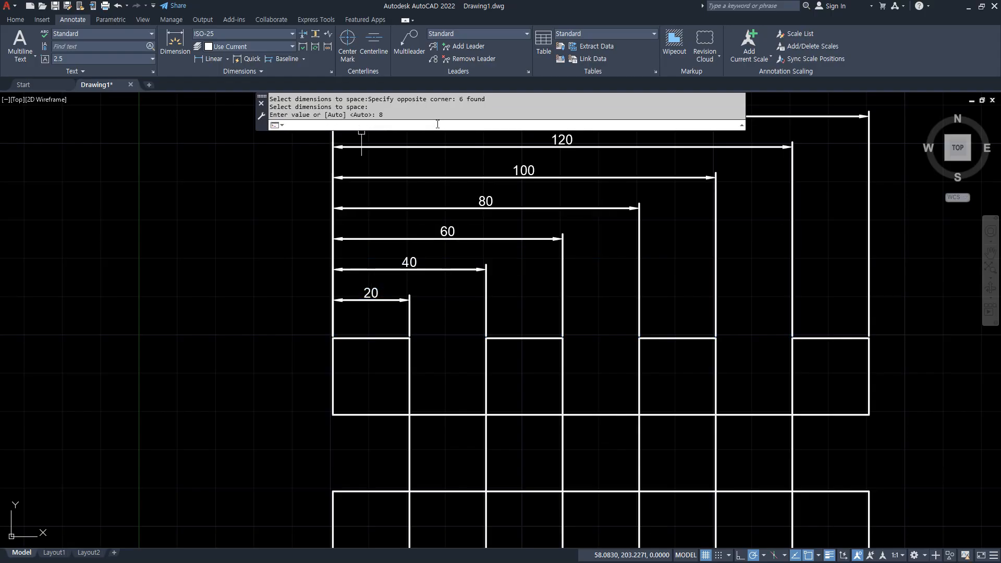
- Erase all seven baseline dimensions above the top row
{"action": "middle_click_drag", "start_coordinate": [431, 299], "coordinate": [440, 348]}
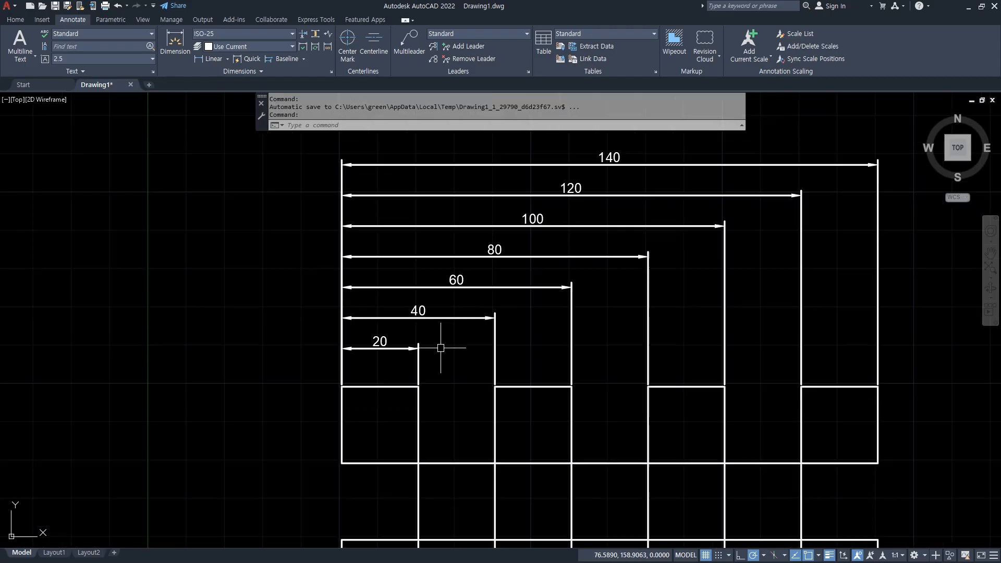
{"action": "left_click", "coordinate": [463, 344]}
{"action": "left_click", "coordinate": [441, 147]}
{"action": "left_click", "coordinate": [389, 354]}
{"action": "left_click", "coordinate": [367, 328]}
{"action": "type", "text": "e"}
{"action": "key", "text": "space"}
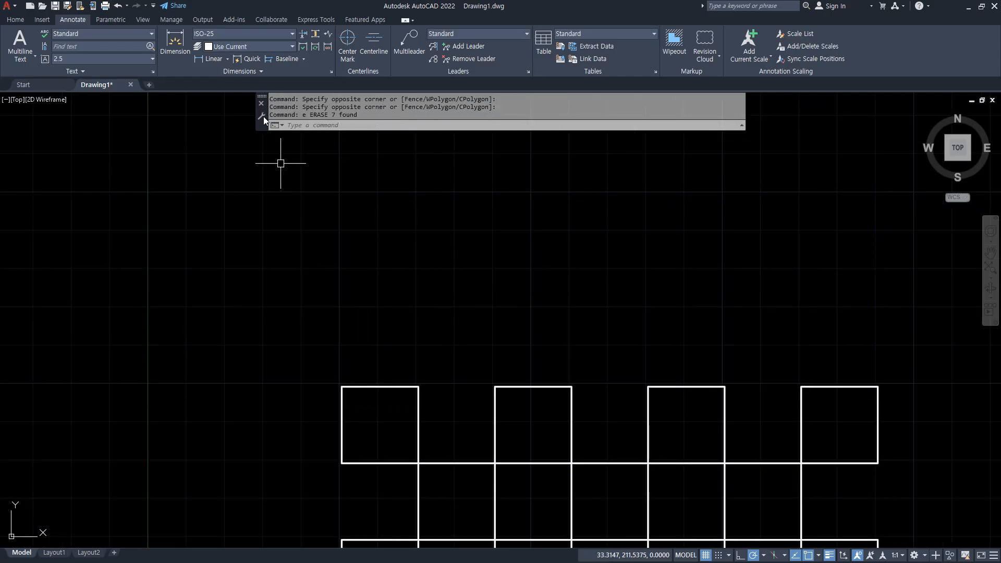
{"action": "left_click", "coordinate": [225, 62]}
{"action": "left_click", "coordinate": [341, 386]}
{"action": "key", "text": "Escape"}
- Add a linear dimension above the first top-row square, picking its upper-right corner first and its upper-left corner second
{"action": "key", "text": "space"}
{"action": "left_click", "coordinate": [418, 386]}
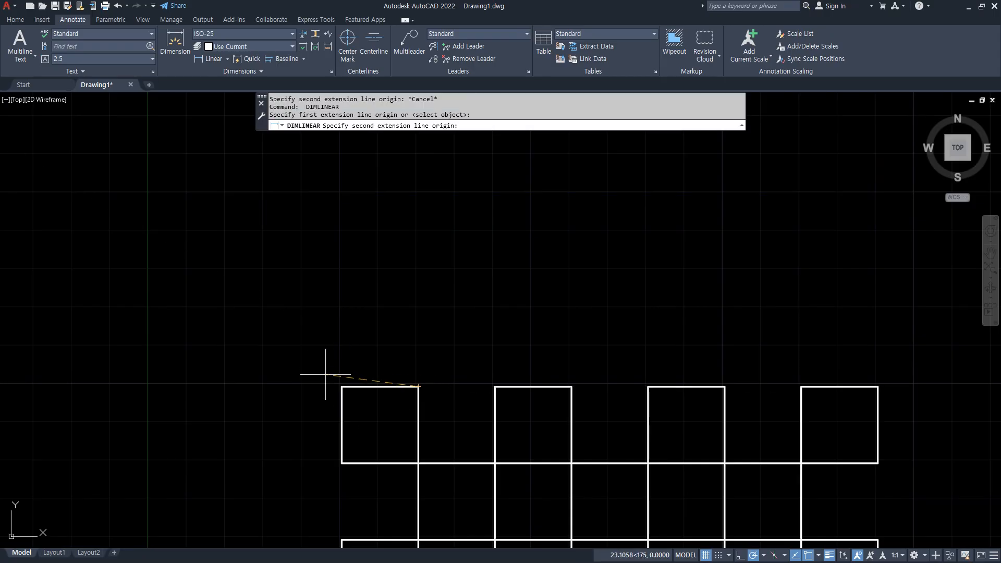
{"action": "left_click", "coordinate": [342, 386]}
{"action": "left_click", "coordinate": [338, 343]}
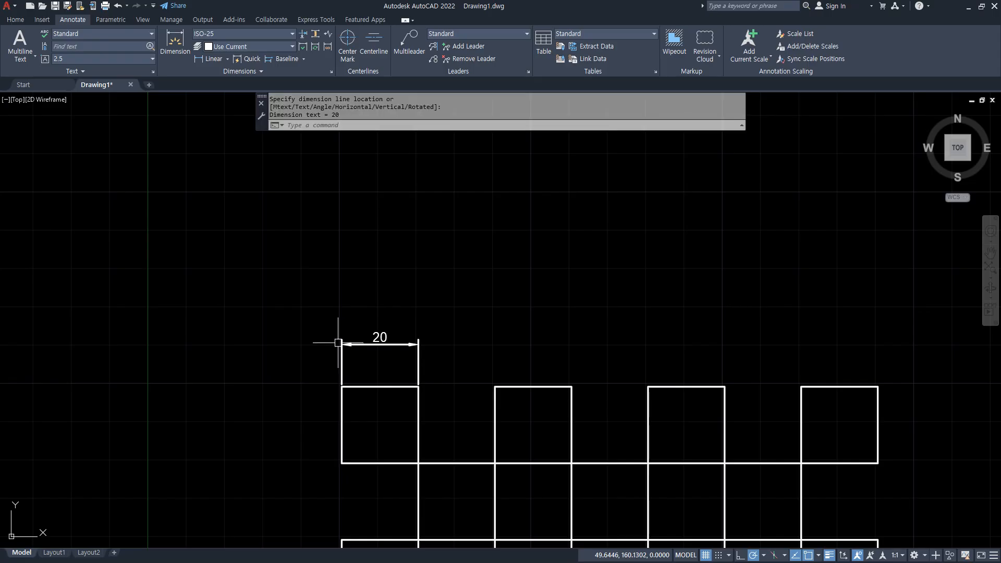
- Use Baseline's Select option to dimension from the first dimension's left extension line to both upper corners of the second top-row square
{"action": "left_click", "coordinate": [279, 59]}
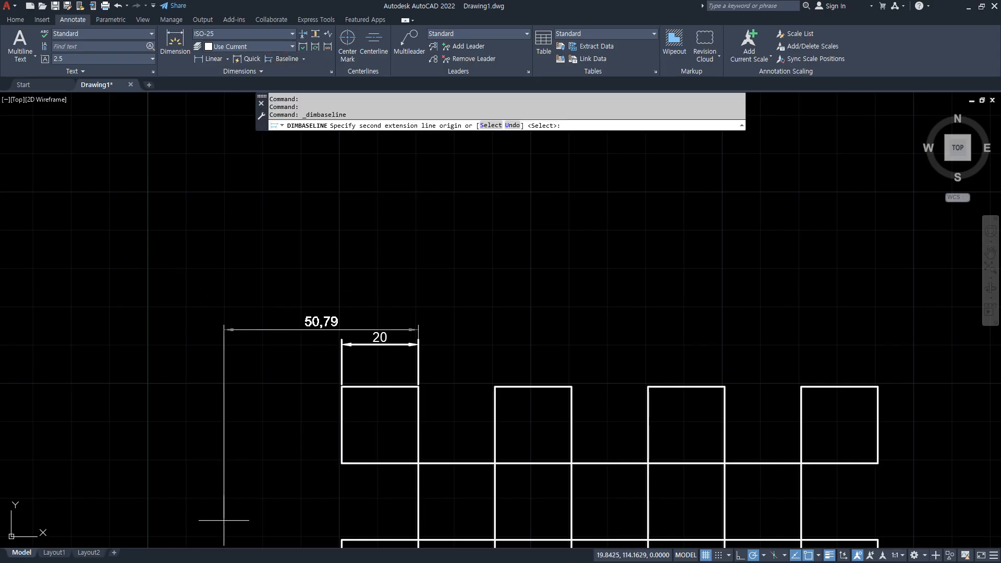
{"action": "left_click_drag", "start_coordinate": [419, 390], "coordinate": [411, 351]}
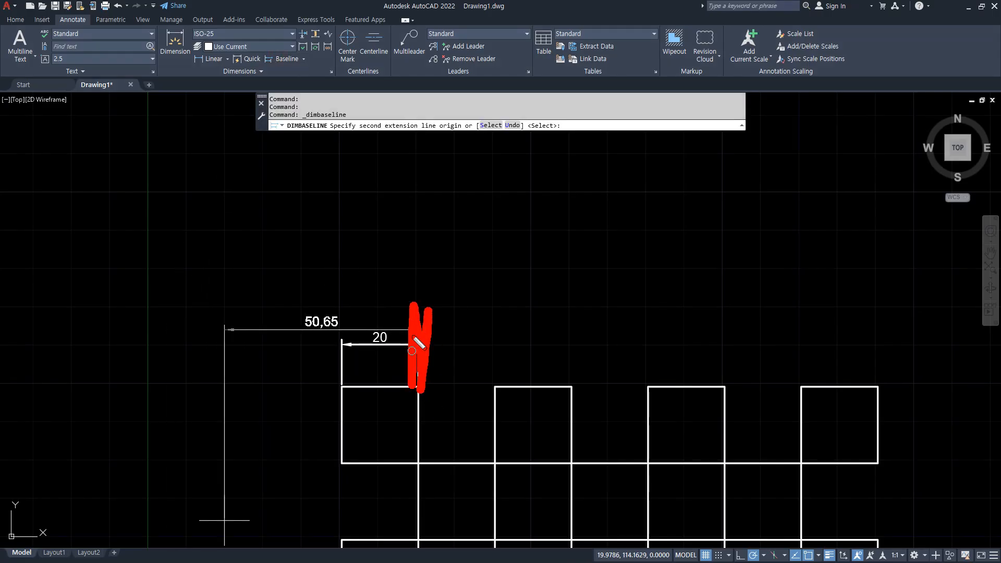
{"action": "left_click_drag", "start_coordinate": [468, 142], "coordinate": [515, 127]}
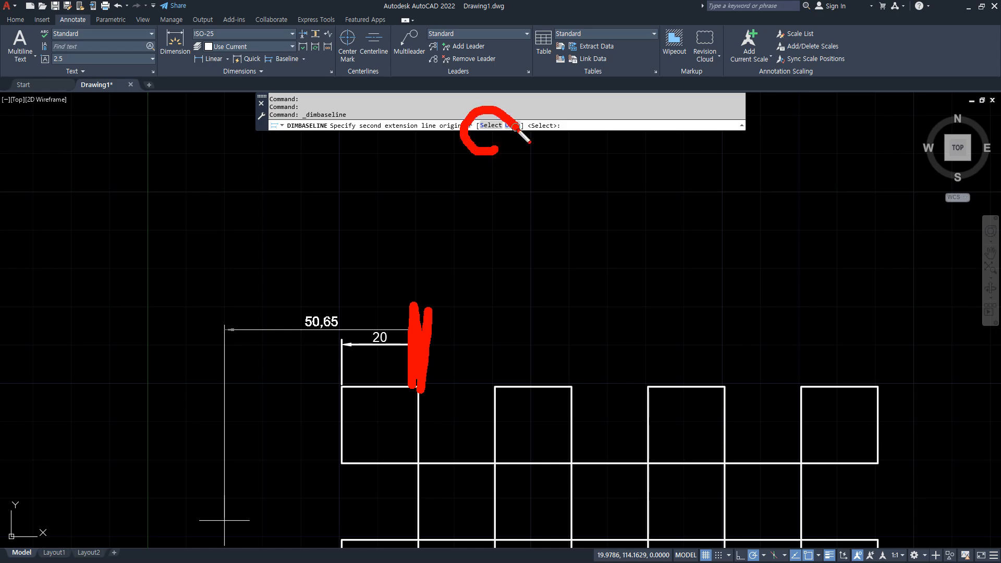
{"action": "left_click", "coordinate": [491, 125]}
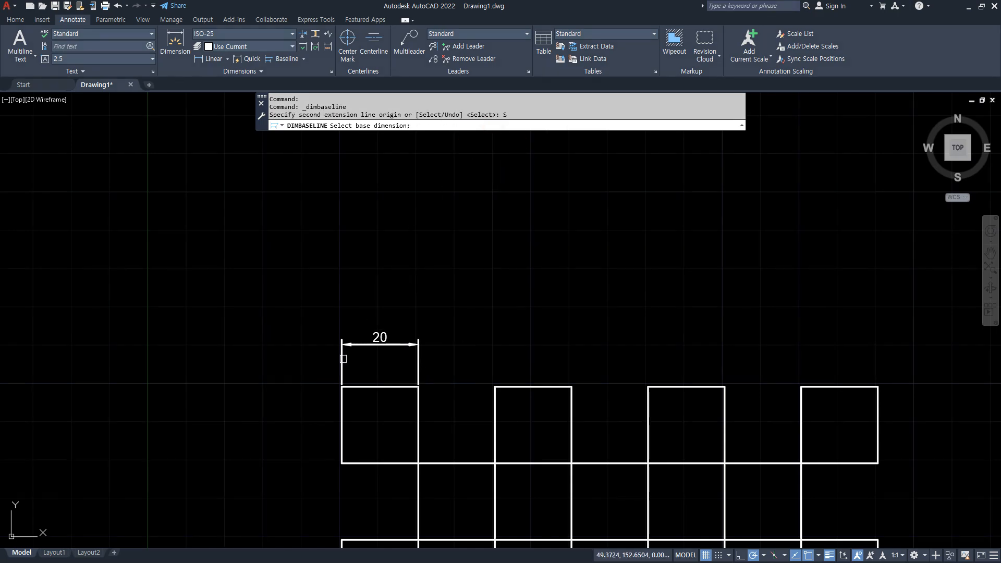
{"action": "left_click", "coordinate": [340, 364]}
{"action": "left_click", "coordinate": [494, 386]}
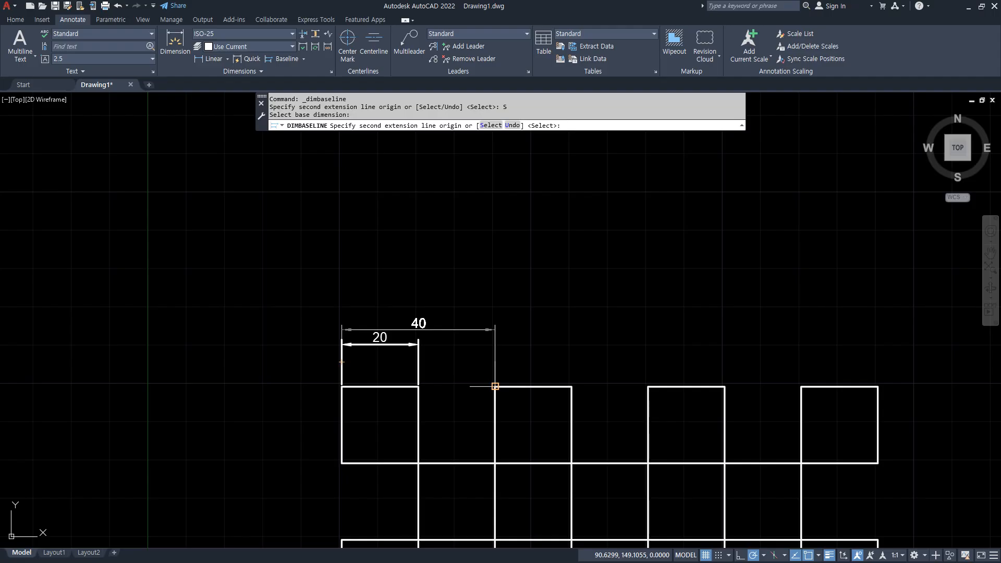
{"action": "left_click", "coordinate": [572, 386]}
{"action": "key", "text": "Escape"}
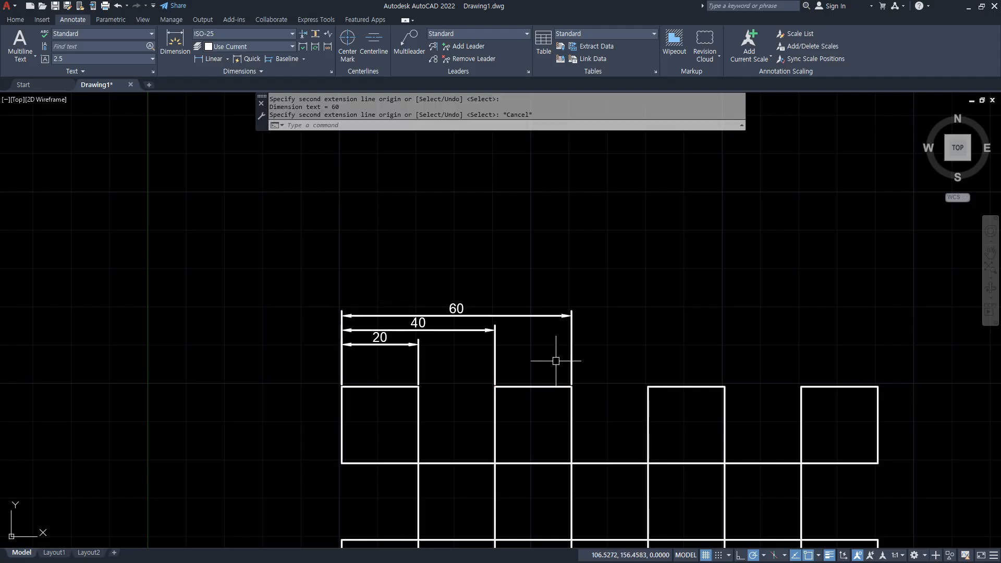
- Erase the two baseline dimensions stacked above the first square's dimension
{"action": "left_click_drag", "start_coordinate": [586, 330], "coordinate": [529, 268]}
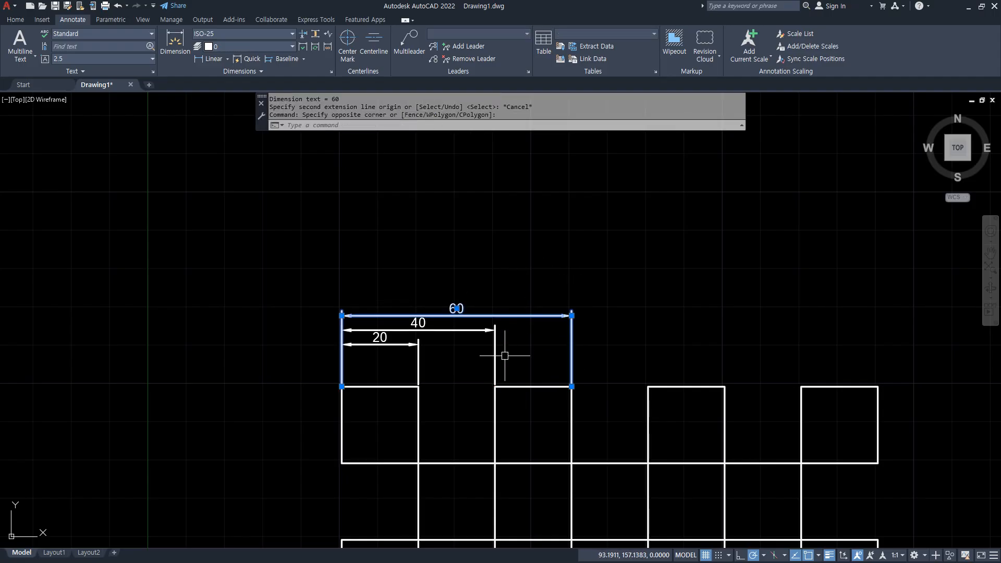
{"action": "left_click_drag", "start_coordinate": [505, 355], "coordinate": [468, 291]}
{"action": "key", "text": "Delete"}
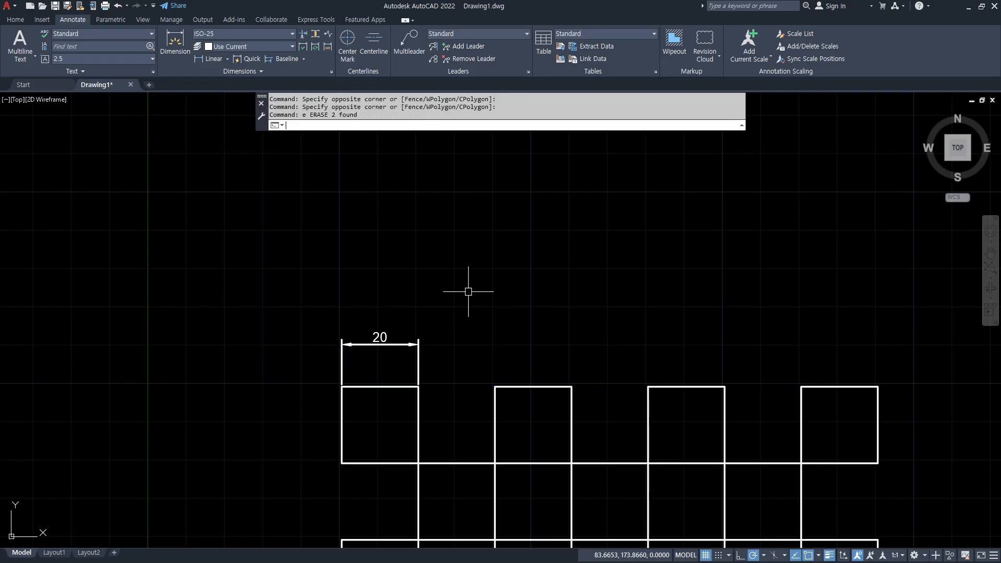
- Add Baseline dimensions from the left extension line to the second and third squares' upper-left corners and the fourth square's upper-right corner
{"action": "left_click", "coordinate": [284, 59]}
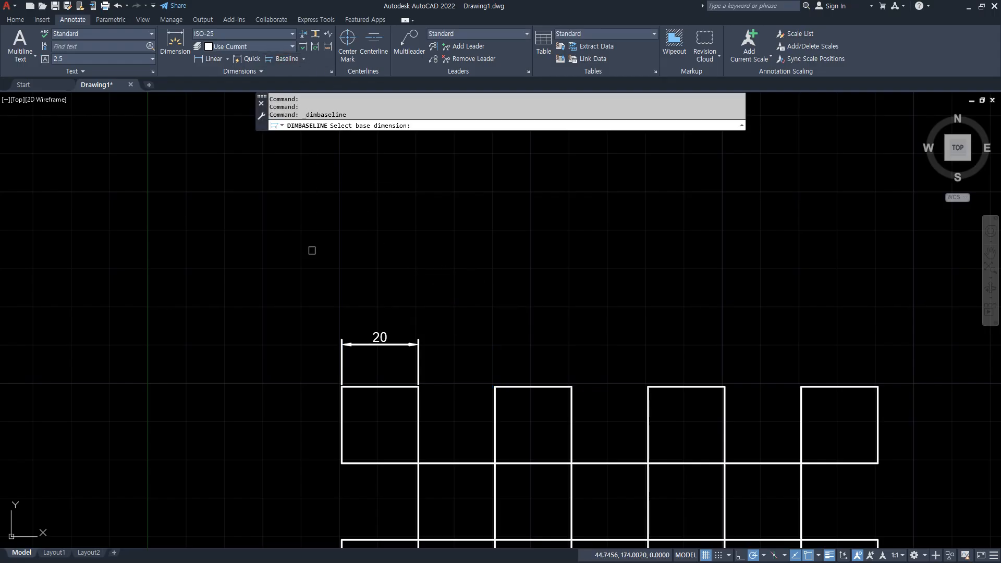
{"action": "left_click", "coordinate": [341, 354]}
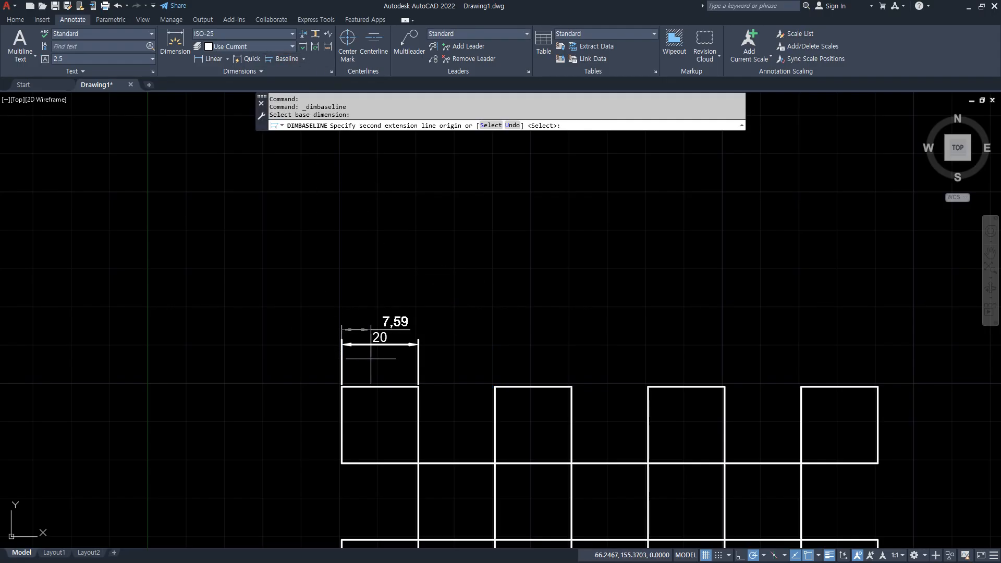
{"action": "left_click", "coordinate": [495, 386]}
{"action": "left_click", "coordinate": [648, 386]}
{"action": "left_click", "coordinate": [878, 386]}
{"action": "key", "text": "Escape"}
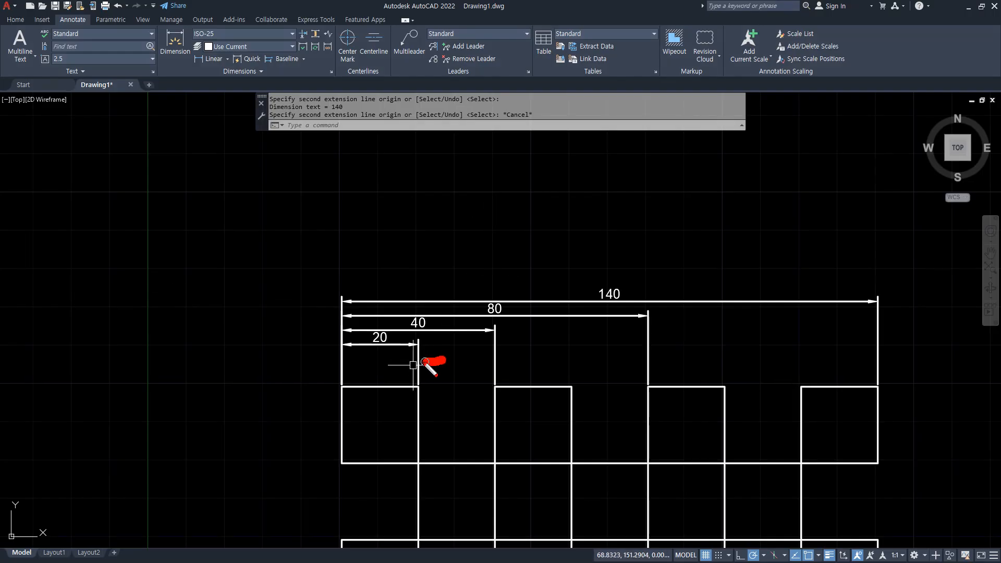
- Erase the three baseline dimensions, keeping the linear dimension over the first square
{"action": "left_click_drag", "start_coordinate": [585, 319], "coordinate": [569, 320]}
{"action": "key", "text": "Escape"}
{"action": "left_click", "coordinate": [532, 350]}
{"action": "left_click", "coordinate": [453, 262]}
{"action": "type", "text": "e"}
{"action": "key", "text": "Return"}
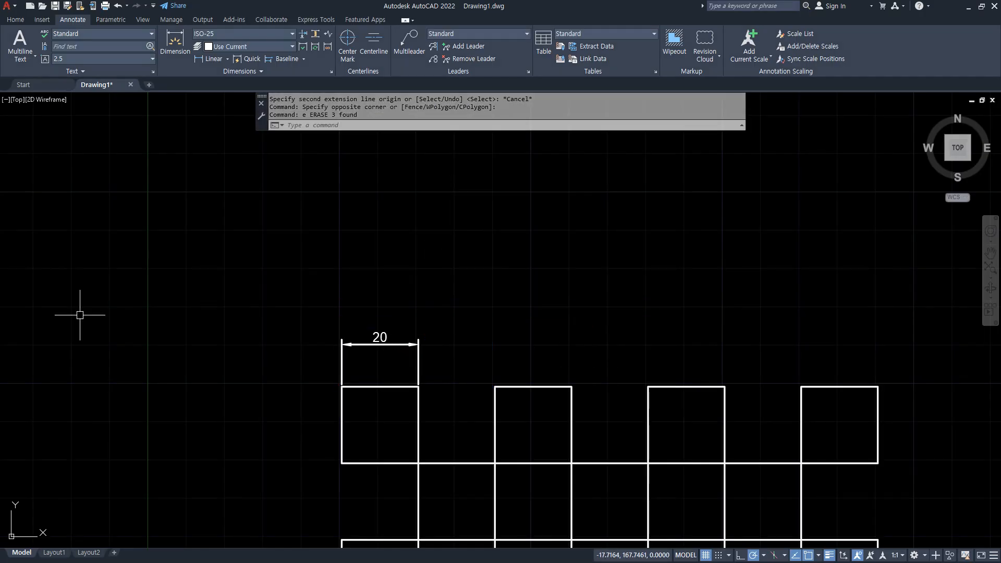
- Switch to the Notepad notes, replace the "< >" line with "Dimstyle(치수유형 D)", and return to the AutoCAD drawing
{"action": "key", "text": "alt+Tab"}
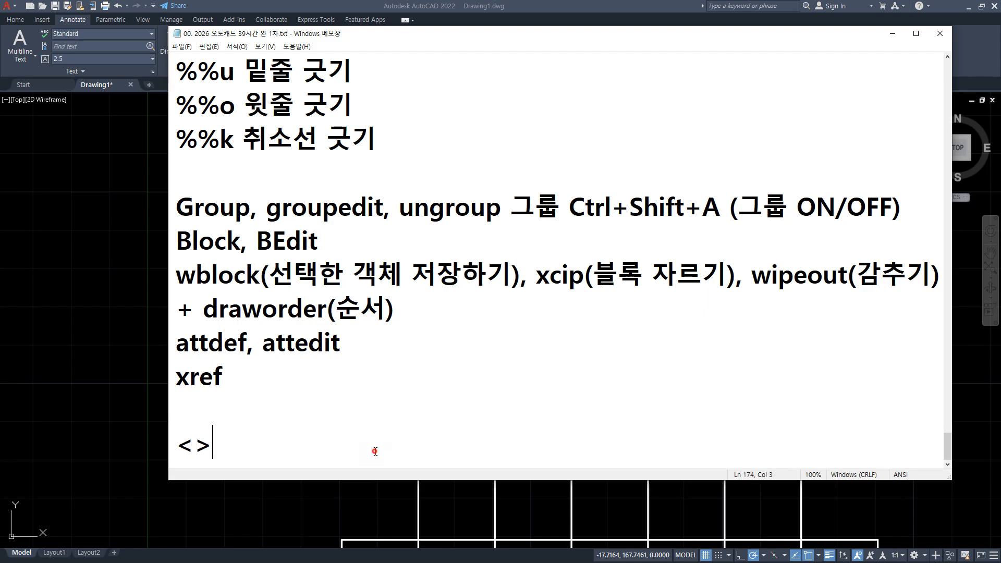
{"action": "left_click_drag", "start_coordinate": [311, 444], "coordinate": [140, 432]}
{"action": "key", "text": "BackSpace"}
{"action": "type", "text": "d"}
{"action": "key", "text": "BackSpace"}
{"action": "type", "text": "Dimst"}
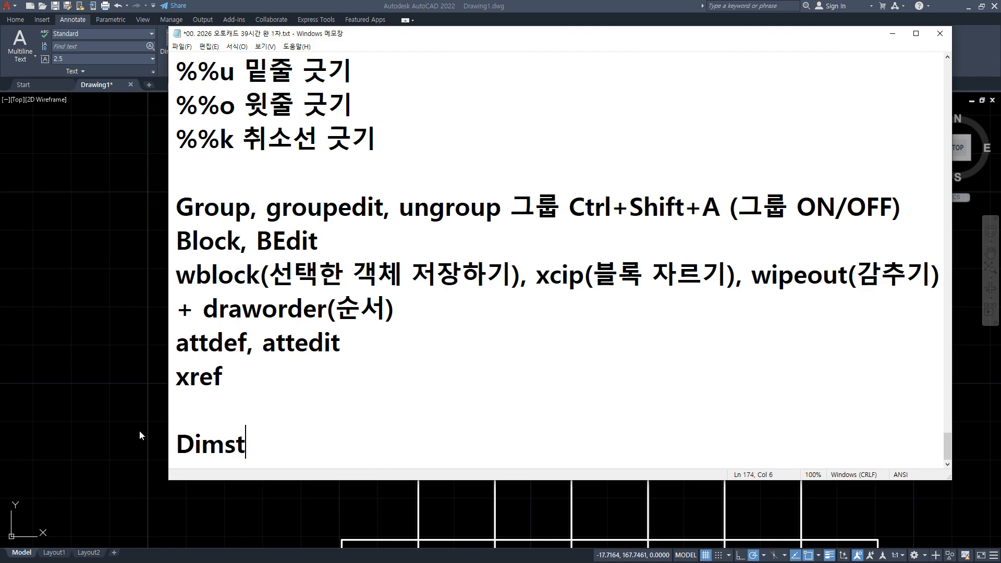
{"action": "type", "text": "yle(치수"}
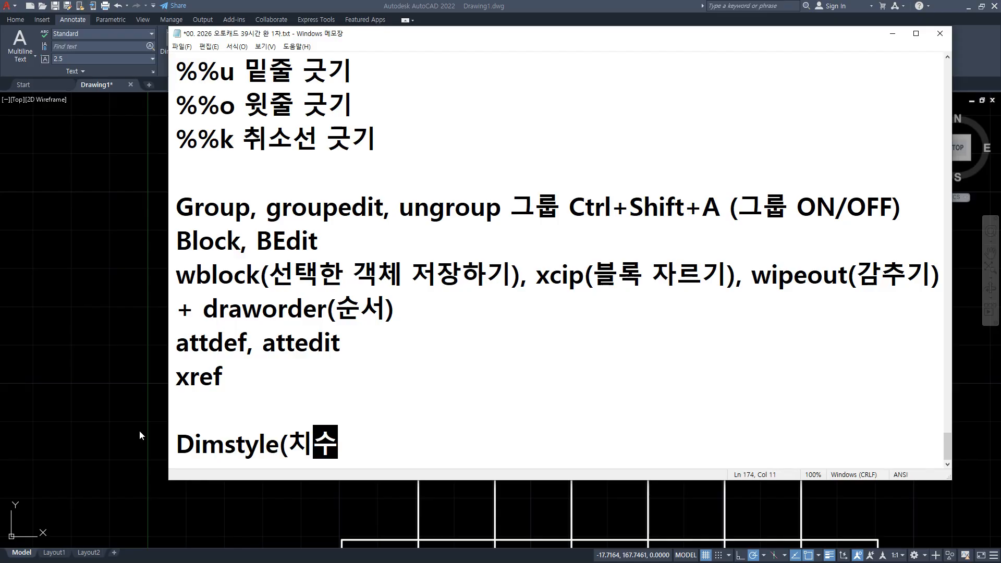
{"action": "type", "text": "유형 D"}
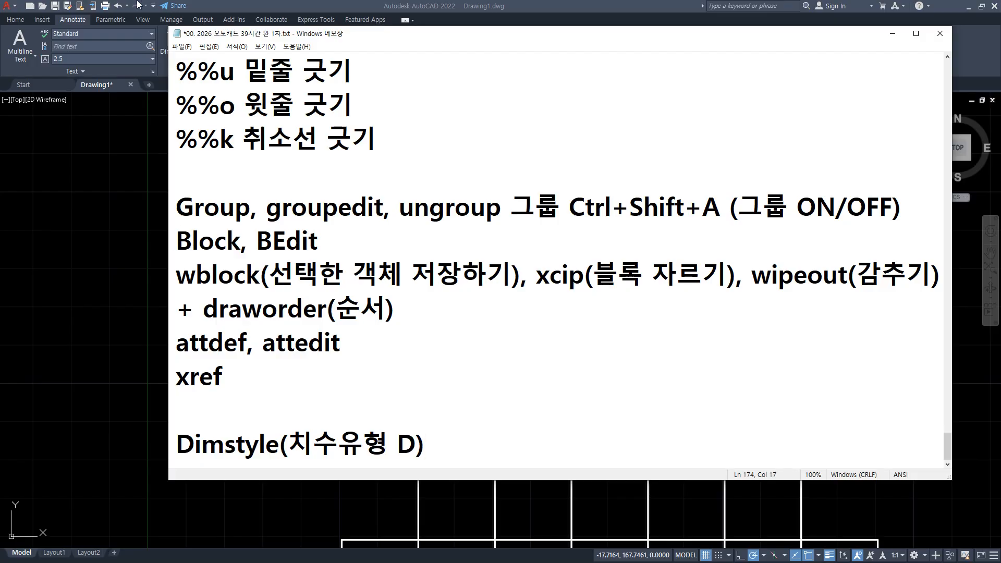
{"action": "left_click", "coordinate": [344, 9]}
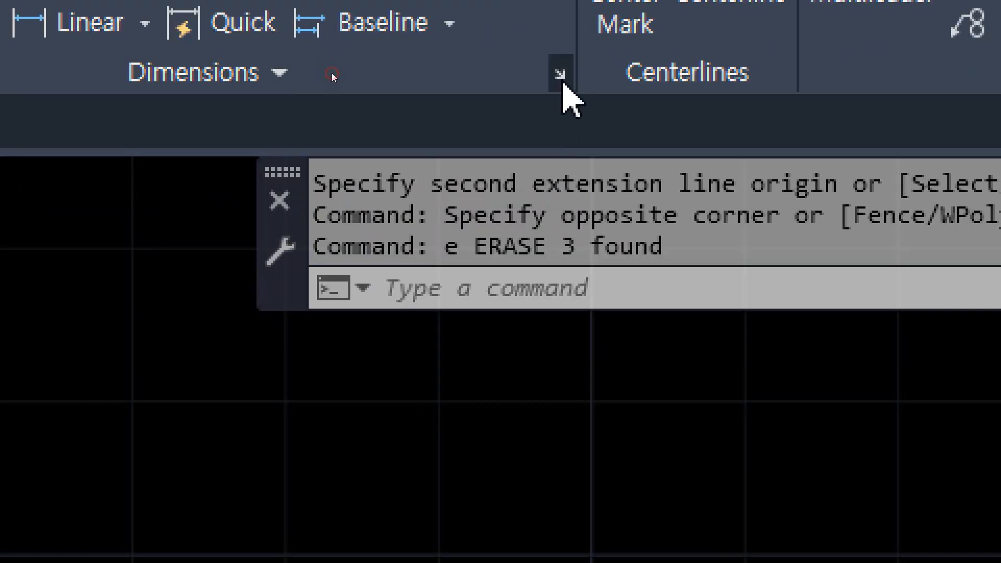
- Set the baseline spacing of the ISO-25 dimension style to 8
{"action": "left_click", "coordinate": [561, 76]}
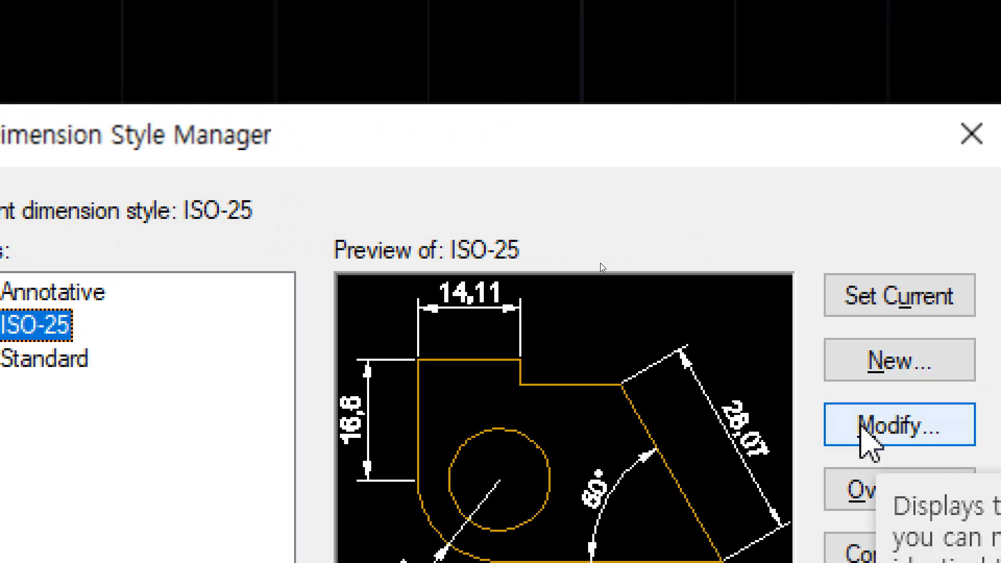
{"action": "left_click", "coordinate": [862, 424]}
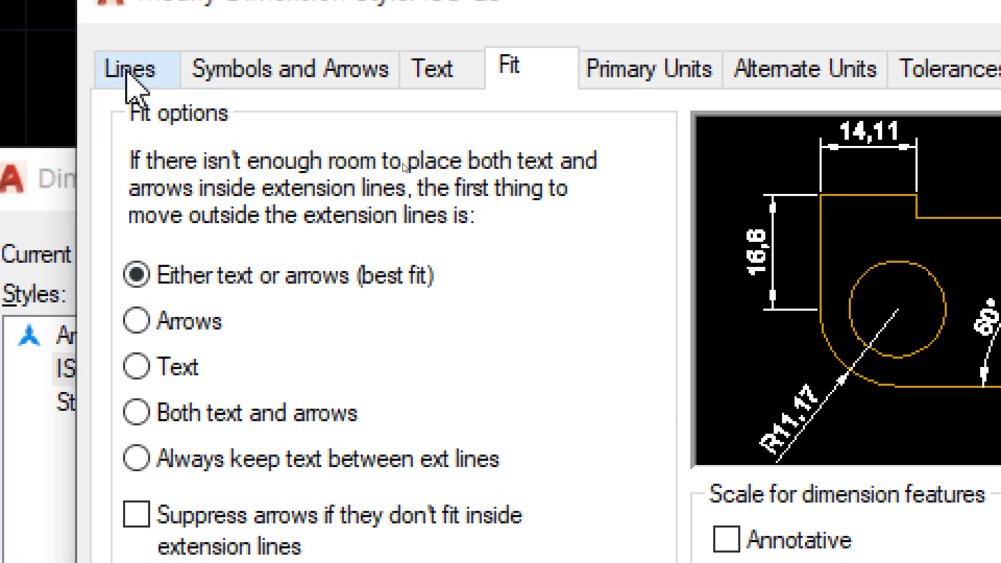
{"action": "left_click", "coordinate": [127, 73]}
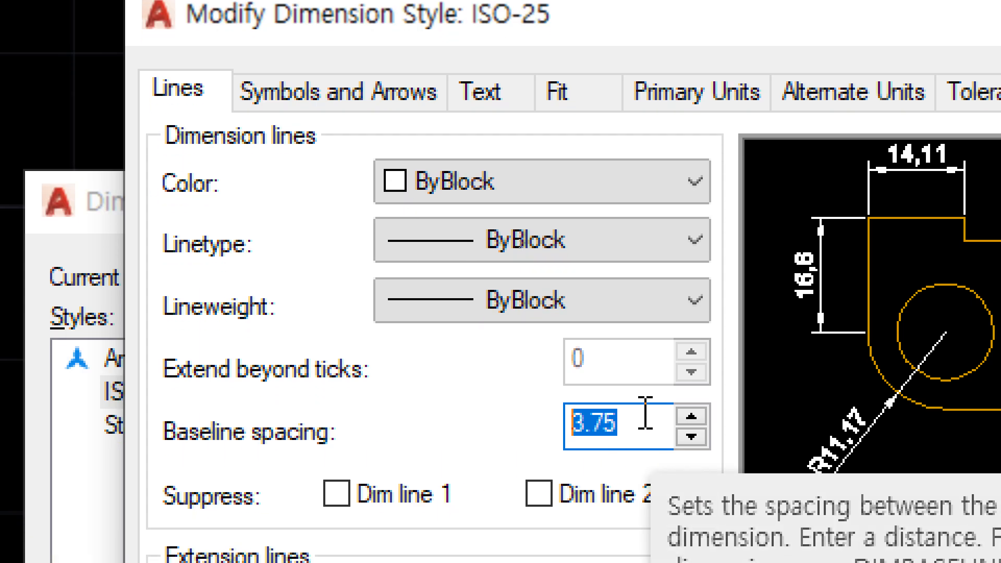
{"action": "type", "text": "8"}
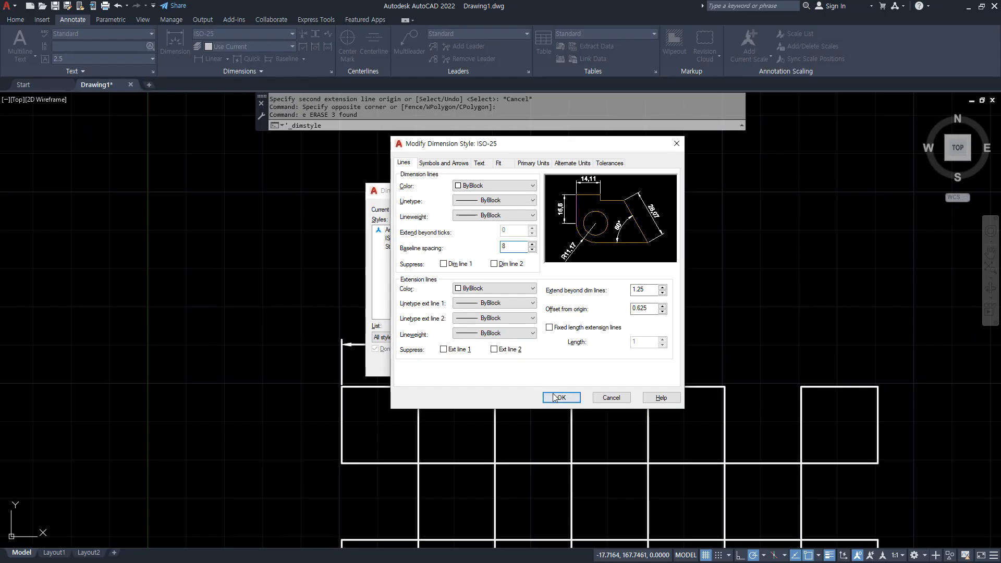
{"action": "left_click", "coordinate": [554, 398]}
{"action": "left_click", "coordinate": [562, 364]}
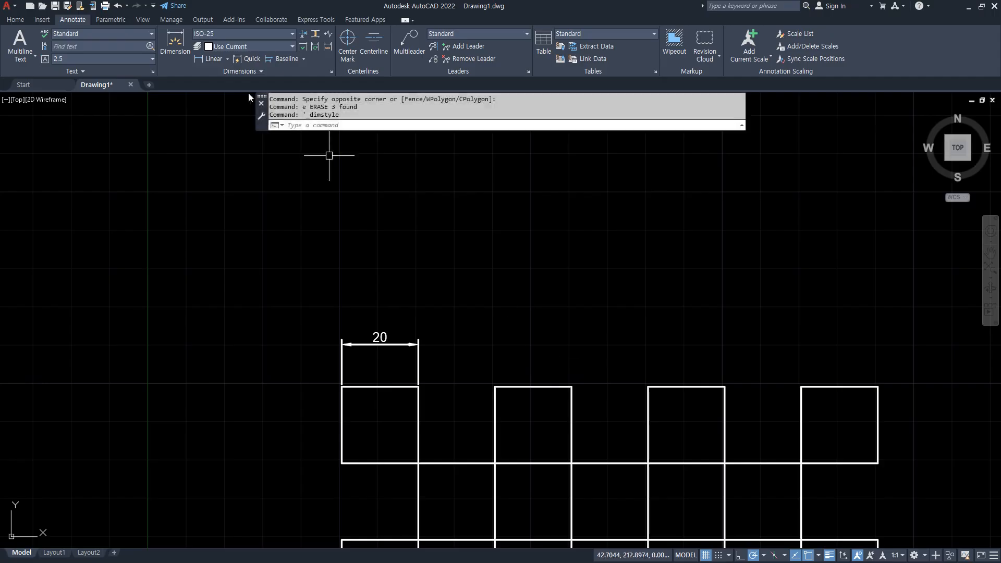
- Add Baseline dimensions from the left extension line to the second square's upper-left corner and the third and fourth squares' upper-right corners
{"action": "left_click", "coordinate": [279, 61]}
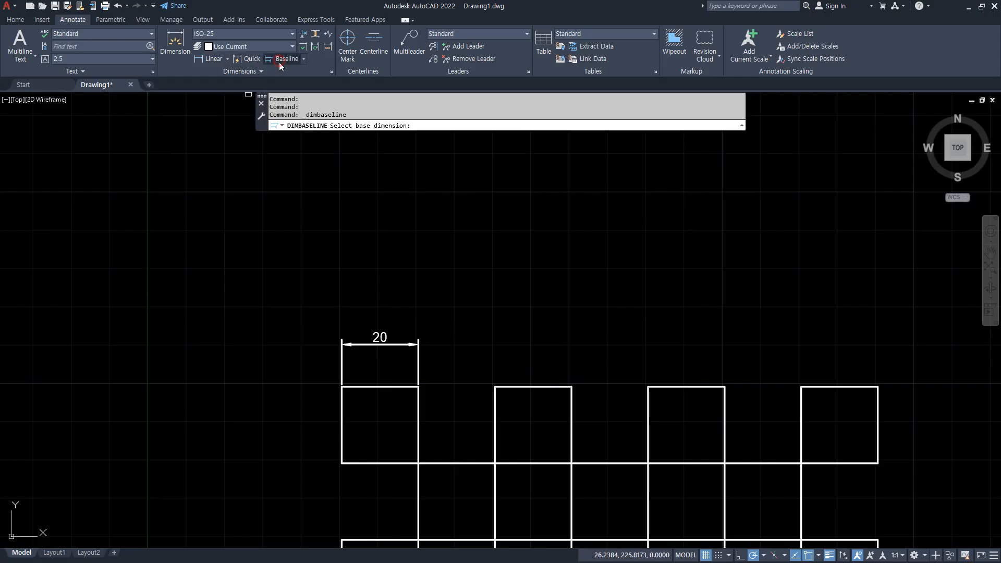
{"action": "left_click", "coordinate": [338, 356]}
{"action": "left_click", "coordinate": [495, 386]}
{"action": "left_click", "coordinate": [723, 386]}
{"action": "left_click", "coordinate": [877, 386]}
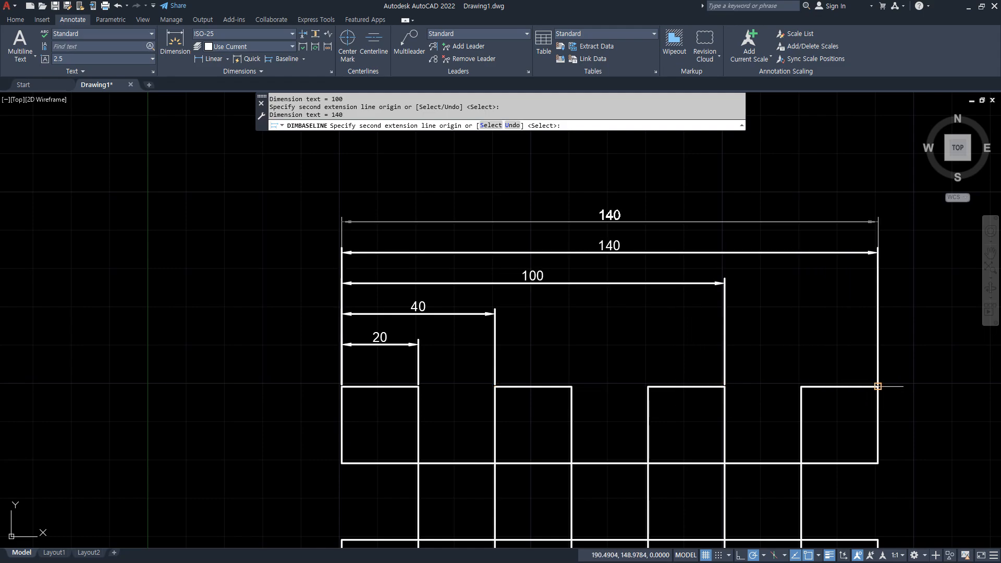
{"action": "key", "text": "Escape"}
- Move the right origin of the lowest baseline dimension to the second square's upper-right corner
{"action": "left_click", "coordinate": [495, 337]}
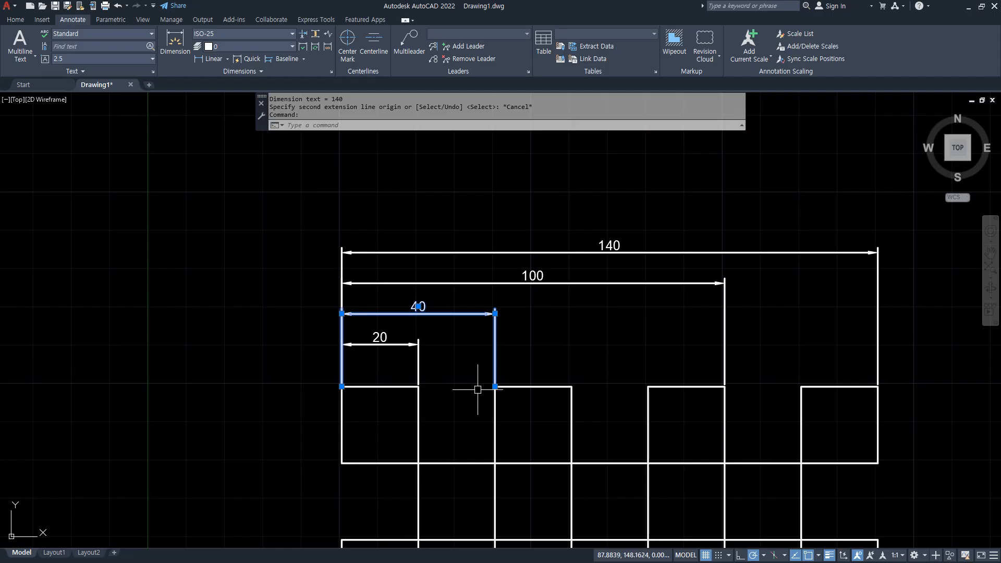
{"action": "left_click", "coordinate": [494, 386]}
{"action": "left_click", "coordinate": [571, 386]}
{"action": "key", "text": "Escape"}
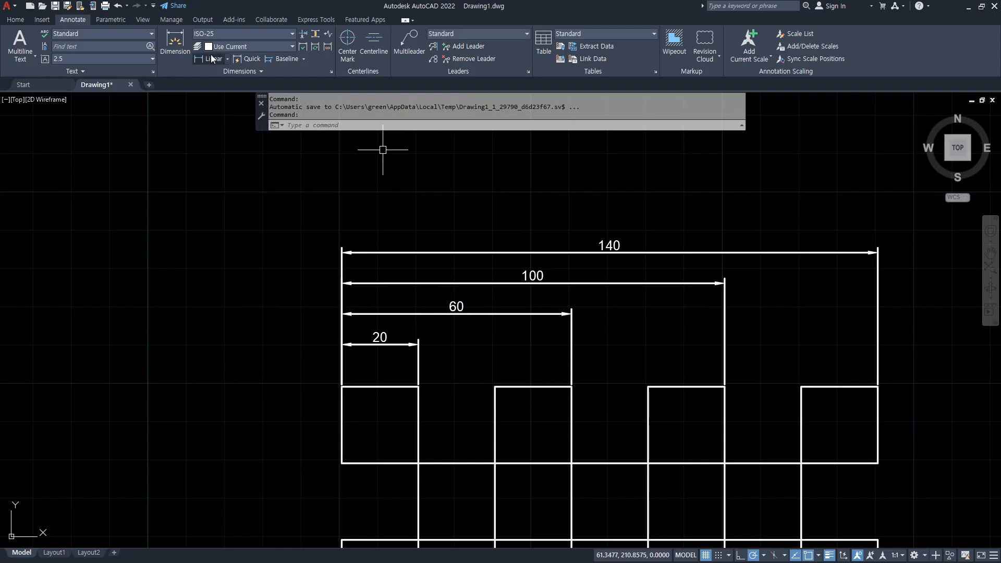
{"action": "left_click", "coordinate": [212, 59]}
{"action": "left_click", "coordinate": [418, 344]}
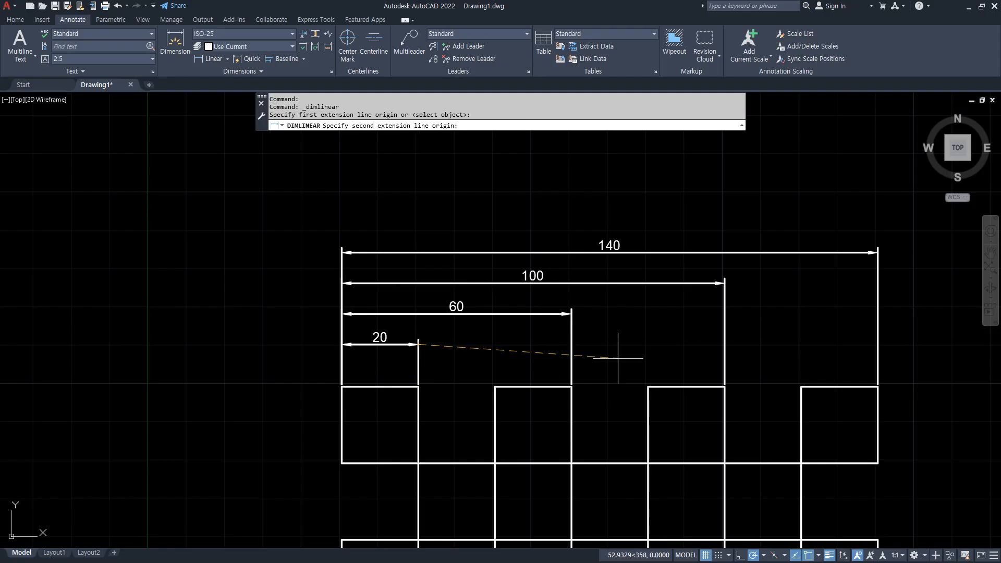
{"action": "left_click", "coordinate": [648, 387]}
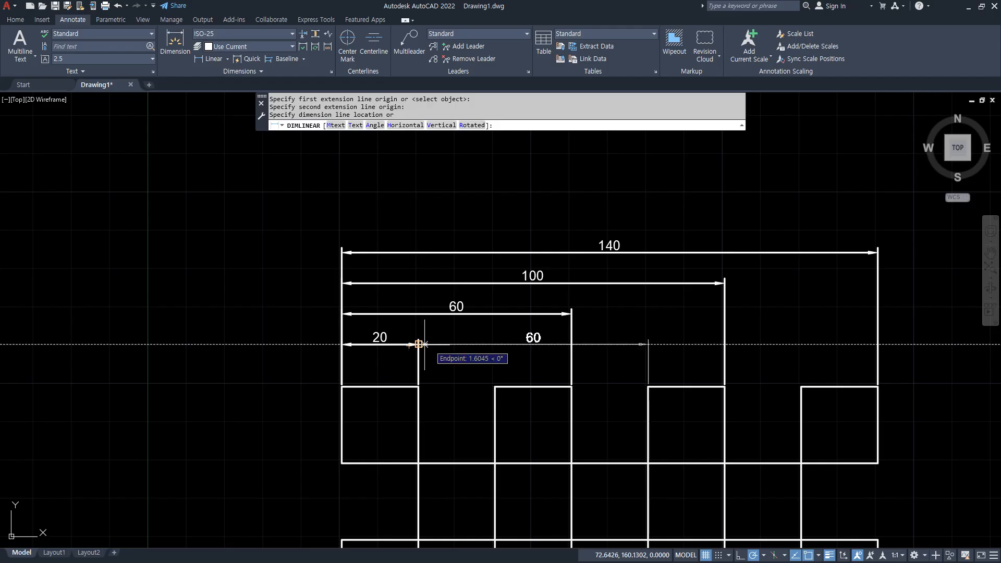
{"action": "key", "text": "Escape"}
- Add Continue dimensions from the first dimension's right extension line to the upper-left corners of the second, third and fourth squares
{"action": "left_click", "coordinate": [304, 59]}
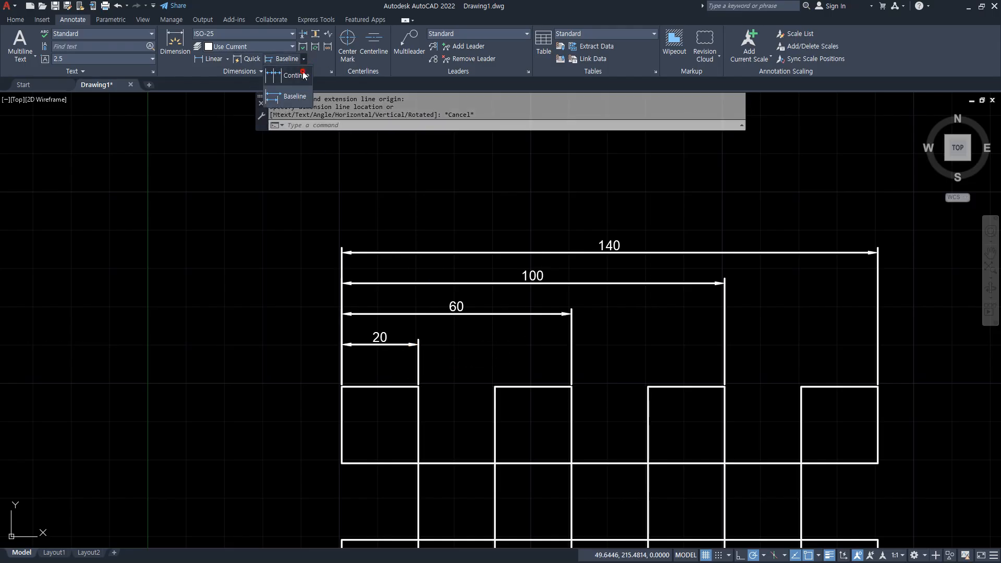
{"action": "left_click", "coordinate": [292, 73]}
{"action": "key", "text": "Return"}
{"action": "left_click", "coordinate": [419, 360]}
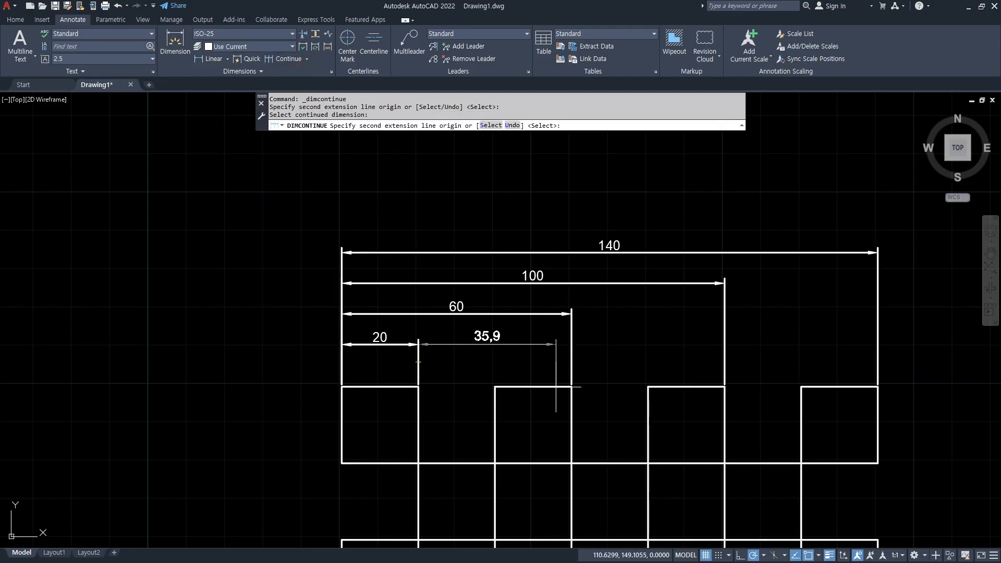
{"action": "left_click", "coordinate": [494, 386]}
{"action": "left_click", "coordinate": [648, 387]}
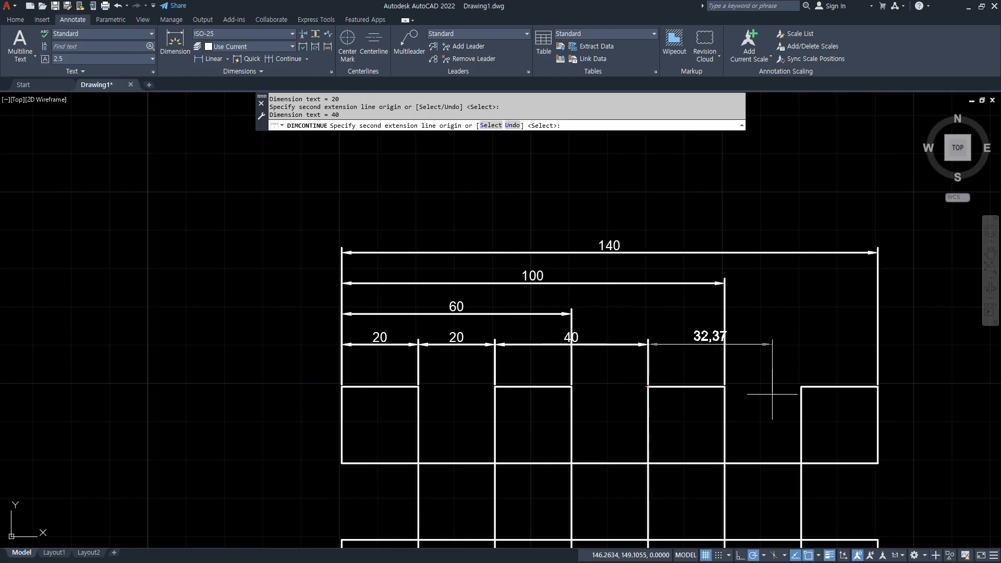
{"action": "left_click", "coordinate": [801, 387]}
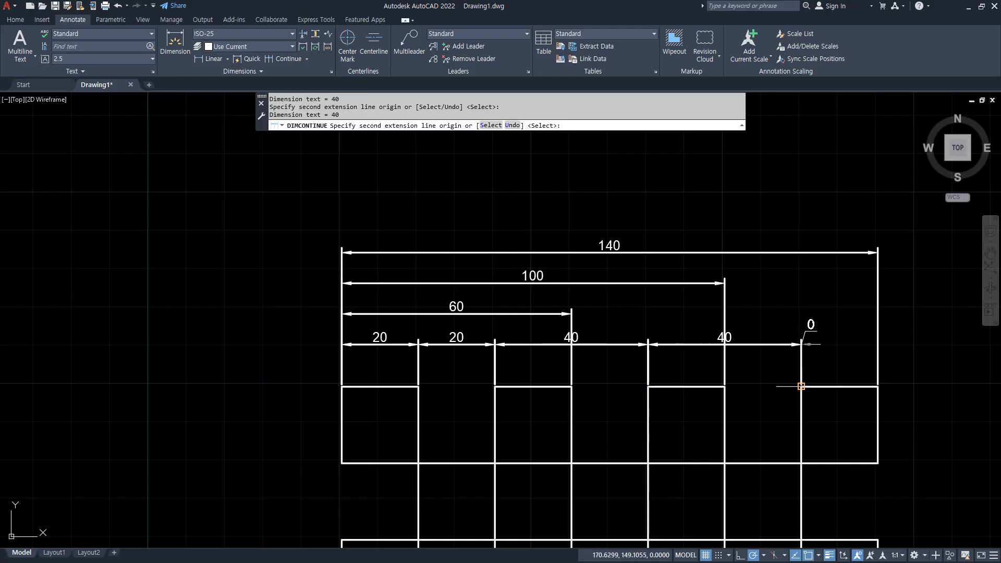
{"action": "key", "text": "Escape"}
{"action": "mouse_move", "coordinate": [582, 366]}
{"action": "left_mouse_down"}
{"action": "mouse_move", "coordinate": [572, 315]}
{"action": "mouse_move", "coordinate": [583, 373]}
{"action": "left_mouse_up"}
{"action": "mouse_move", "coordinate": [765, 363]}
{"action": "left_mouse_down"}
{"action": "mouse_move", "coordinate": [681, 336]}
{"action": "mouse_move", "coordinate": [739, 384]}
{"action": "left_mouse_up"}
{"action": "key", "text": "Escape"}
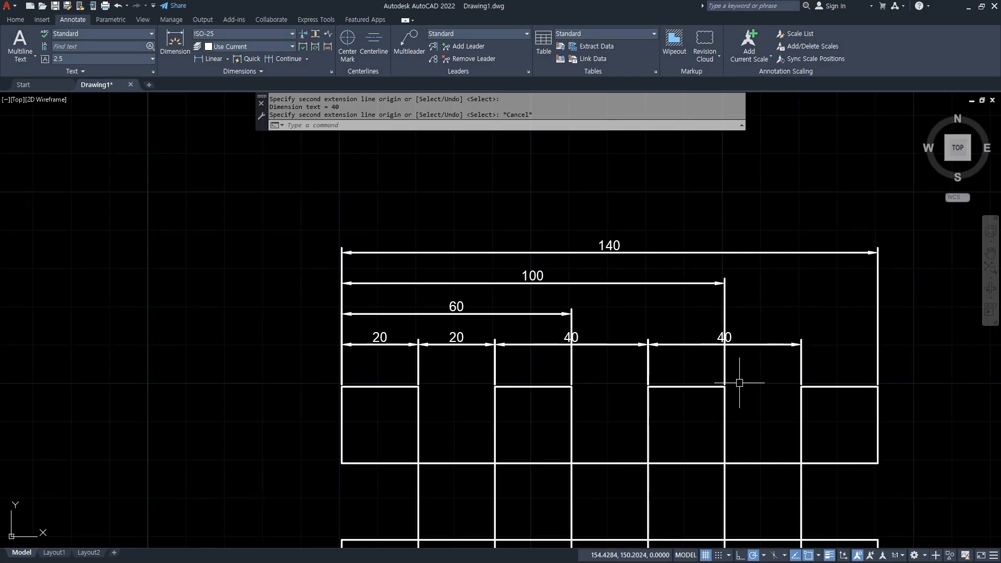
- Use Dimension Break to break the 60 dimension's right extension line where it crosses the continued 40 dimension
{"action": "scroll", "coordinate": [739, 377], "scroll_direction": "up", "scroll_amount": 4}
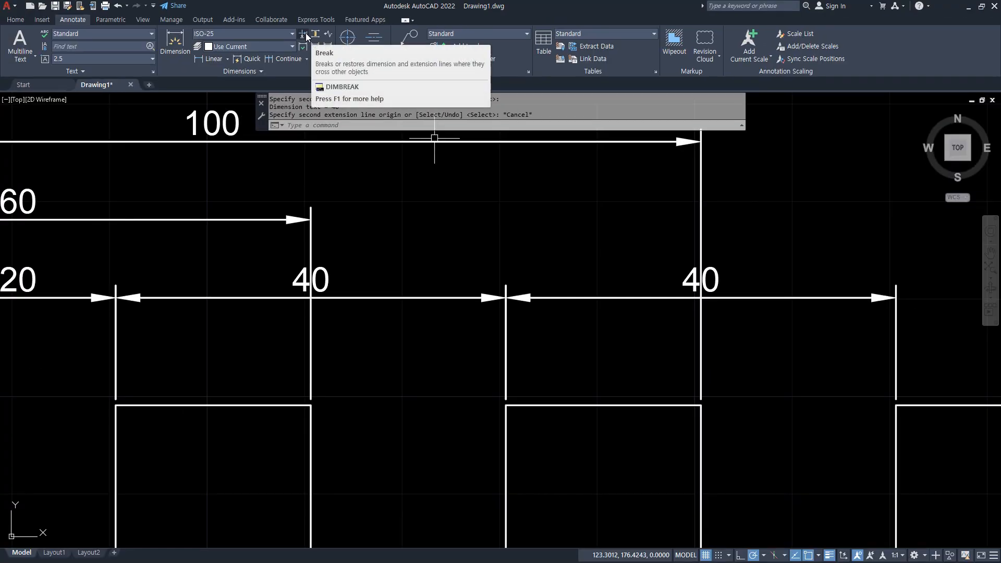
{"action": "left_click", "coordinate": [355, 82]}
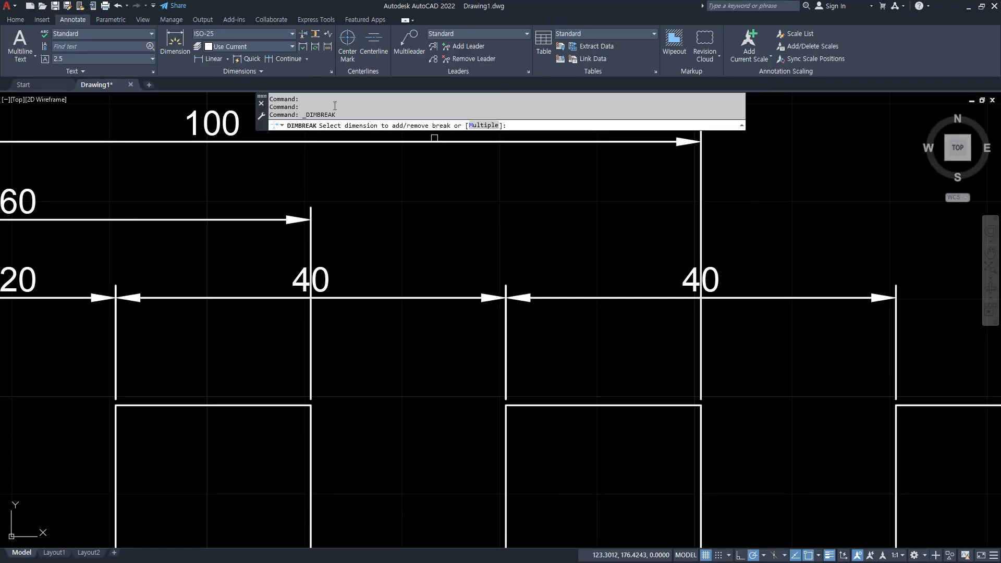
{"action": "left_click", "coordinate": [311, 237]}
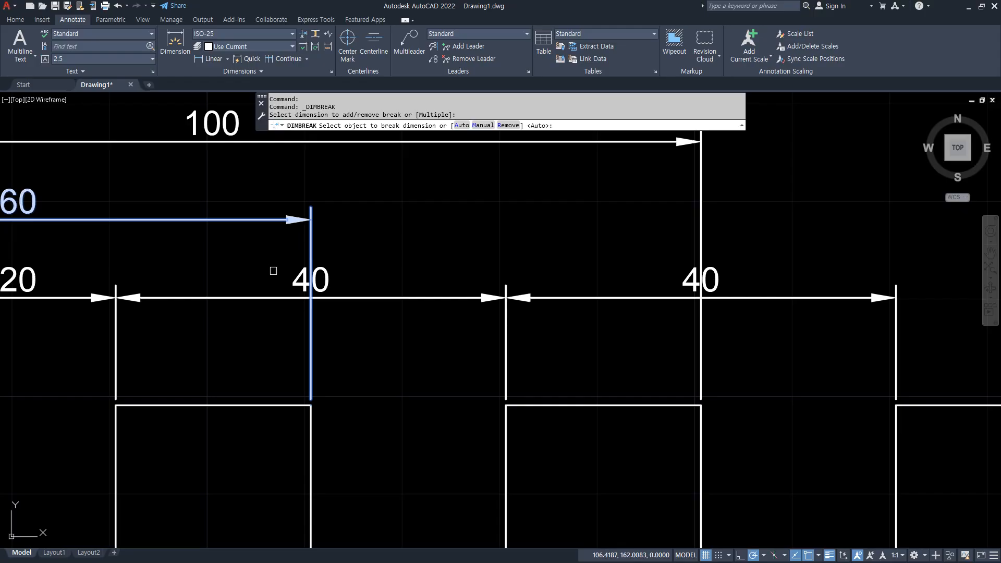
{"action": "left_click", "coordinate": [263, 297]}
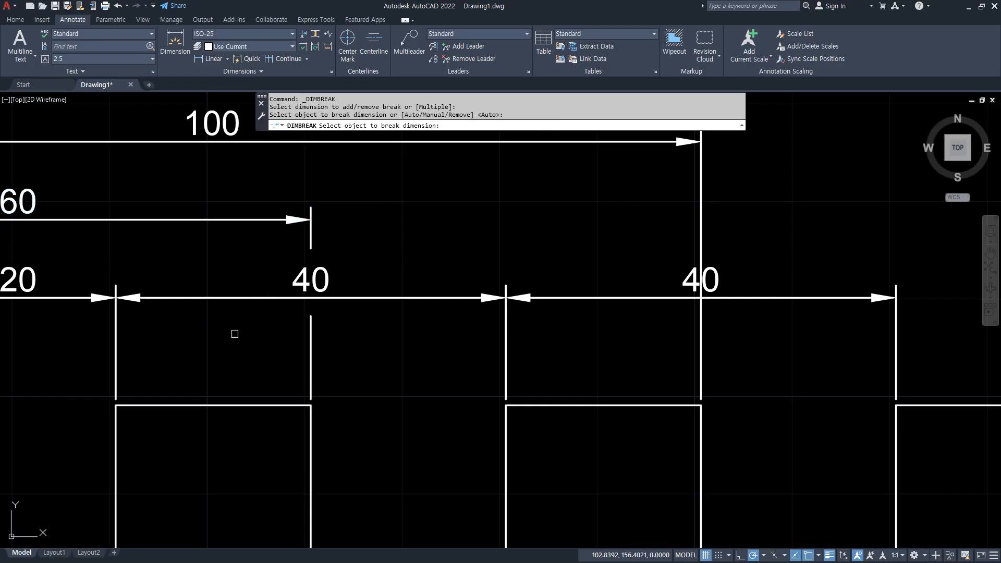
{"action": "left_click", "coordinate": [702, 225]}
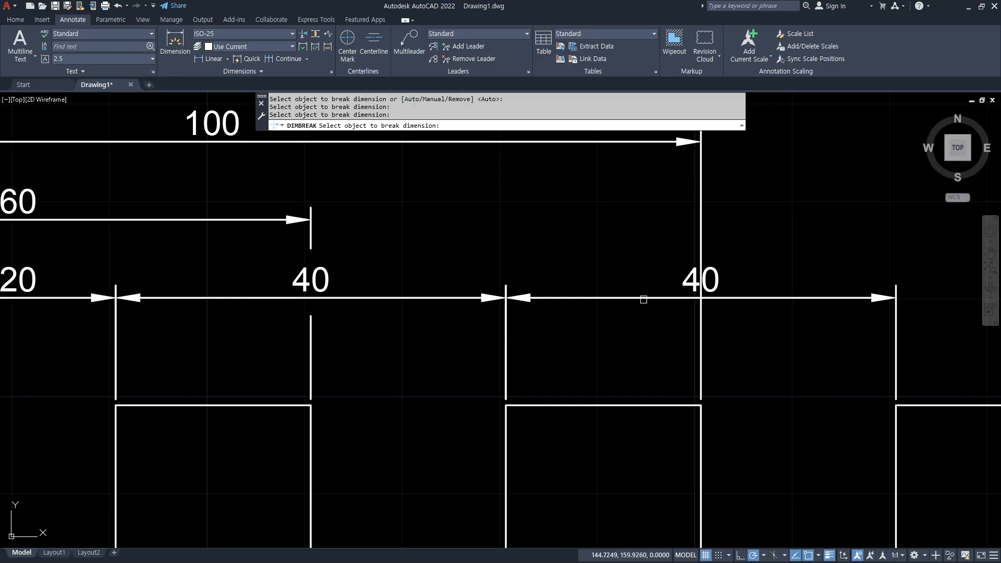
{"action": "key", "text": "Return"}
- Break the 100 dimension's right extension line where it crosses the last continued 40 dimension
{"action": "left_click", "coordinate": [306, 36]}
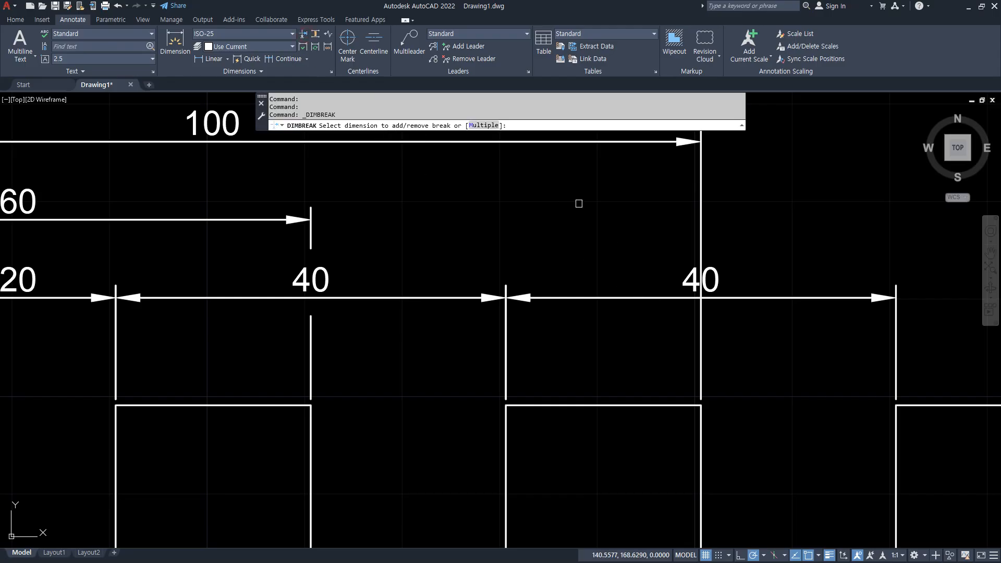
{"action": "left_click", "coordinate": [701, 227]}
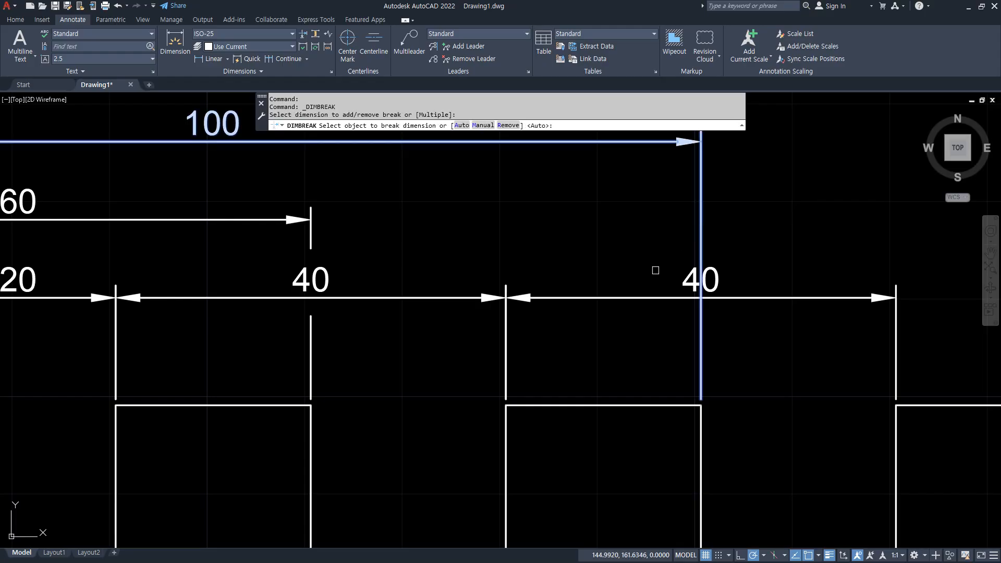
{"action": "left_click", "coordinate": [638, 298]}
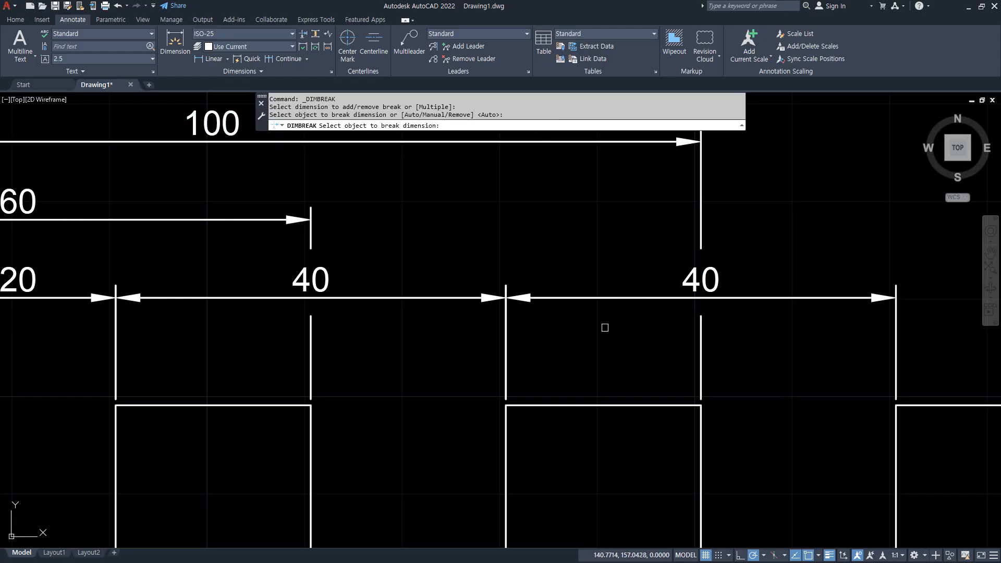
{"action": "key", "text": "Return"}
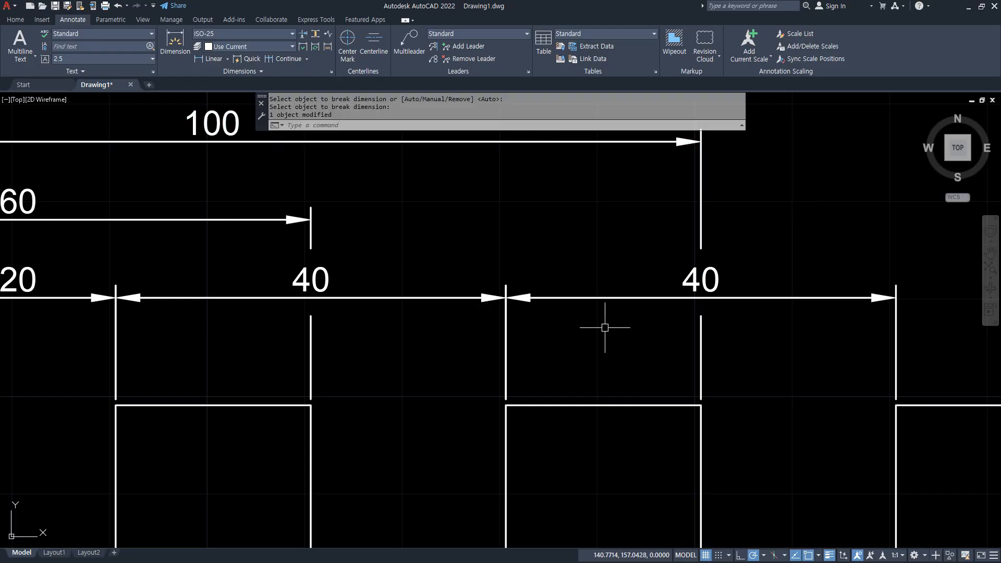
- Erase the whole checkerboard with its dimensions and zoom to the full drawing area
{"action": "left_click", "coordinate": [472, 432]}
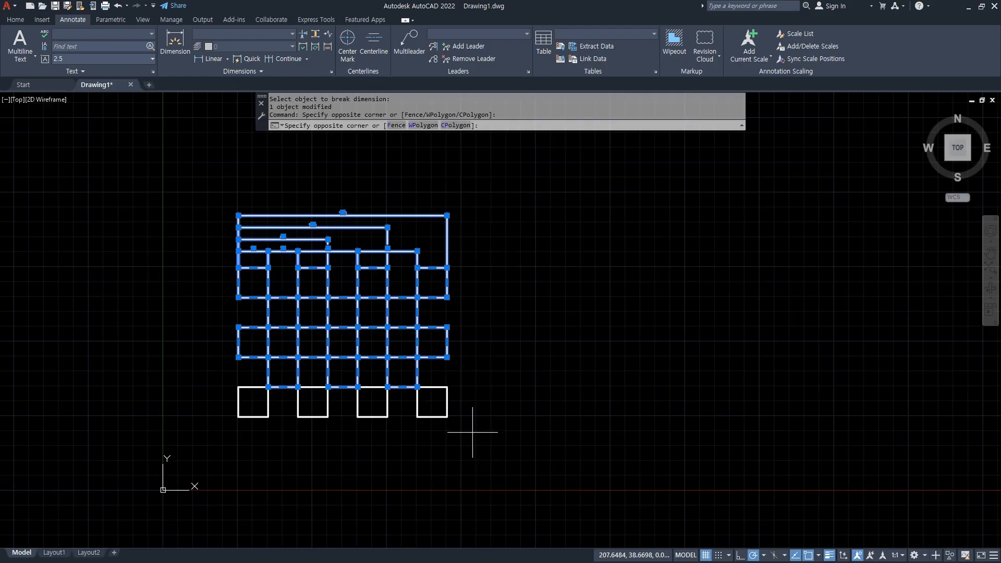
{"action": "left_click", "coordinate": [152, 190]}
{"action": "type", "text": "e"}
{"action": "key", "text": "Return"}
{"action": "type", "text": "z"}
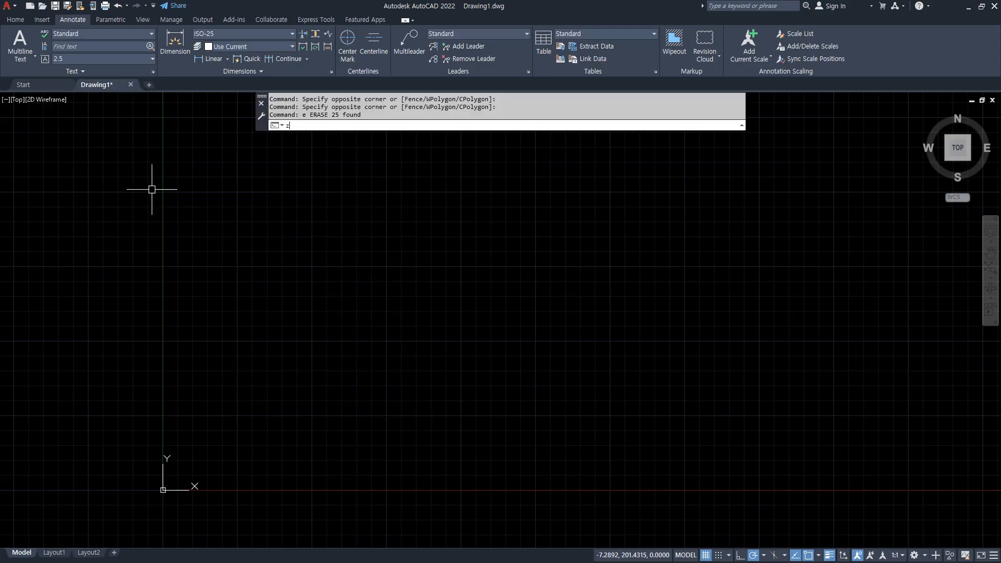
{"action": "key", "text": "Return"}
{"action": "type", "text": "a"}
{"action": "key", "text": "Return"}
- Draw a single vertical line in the empty drawing area
{"action": "type", "text": "l"}
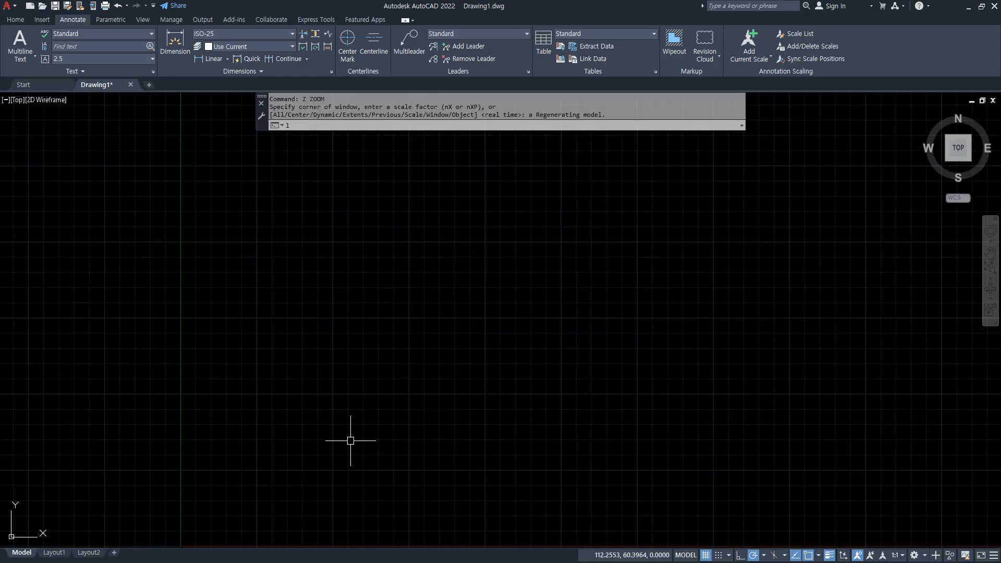
{"action": "key", "text": "Return"}
{"action": "left_click", "coordinate": [333, 496]}
{"action": "left_click", "coordinate": [334, 358]}
{"action": "key", "text": "Return"}
{"action": "scroll", "coordinate": [336, 475], "scroll_direction": "up", "scroll_amount": 2}
- Offset the vertical line by 5 twice to each side to form five evenly spaced parallel lines
{"action": "type", "text": "o"}
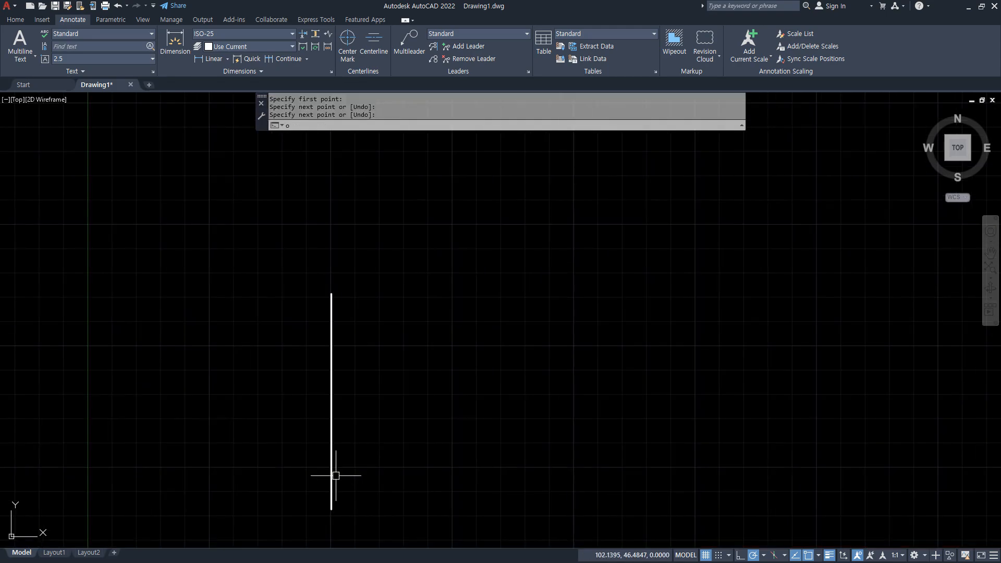
{"action": "key", "text": "Return"}
{"action": "type", "text": "5"}
{"action": "key", "text": "Return"}
{"action": "left_click", "coordinate": [331, 434]}
{"action": "left_click", "coordinate": [323, 430]}
{"action": "left_click", "coordinate": [319, 426]}
{"action": "left_click", "coordinate": [305, 426]}
{"action": "left_click", "coordinate": [331, 426]}
{"action": "left_click", "coordinate": [348, 427]}
{"action": "left_click", "coordinate": [343, 439]}
{"action": "left_click", "coordinate": [396, 439]}
{"action": "key", "text": "Return"}
- Draw a horizontal line crossing all five vertical lines near their lower ends
{"action": "scroll", "coordinate": [313, 474], "scroll_direction": "up", "scroll_amount": 2}
{"action": "type", "text": "l"}
{"action": "key", "text": "Return"}
{"action": "left_click", "coordinate": [266, 470]}
{"action": "left_click", "coordinate": [420, 470]}
{"action": "key", "text": "Return"}
- Offset the horizontal line upward by 50
{"action": "type", "text": "o"}
{"action": "key", "text": "Return"}
{"action": "type", "text": "50"}
{"action": "key", "text": "Return"}
{"action": "left_click", "coordinate": [414, 470]}
{"action": "left_click", "coordinate": [404, 420]}
{"action": "key", "text": "Return"}
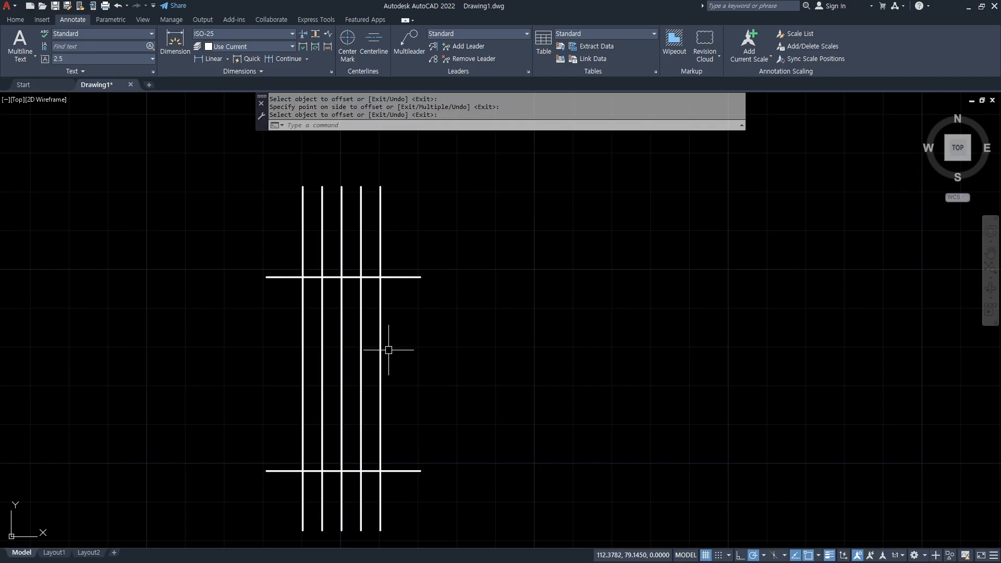
- Draw two slanted side lines from the inner verticals on the upper horizontal line to the outermost verticals on the lower one
{"action": "type", "text": "l"}
{"action": "key", "text": "Return"}
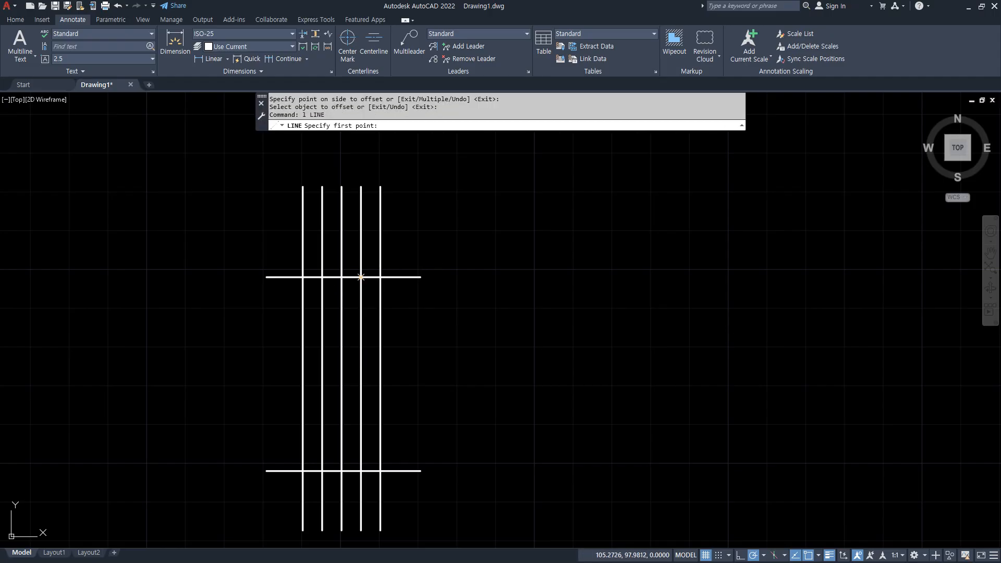
{"action": "left_click", "coordinate": [360, 277]}
{"action": "left_click", "coordinate": [380, 471]}
{"action": "key", "text": "Return"}
{"action": "key", "text": "Return"}
{"action": "left_click", "coordinate": [322, 277]}
{"action": "left_click", "coordinate": [302, 470]}
{"action": "key", "text": "Return"}
- Erase the four outer vertical construction lines, keeping the middle vertical line
{"action": "left_click", "coordinate": [413, 246]}
{"action": "left_click", "coordinate": [361, 228]}
{"action": "left_click", "coordinate": [330, 239]}
{"action": "left_click", "coordinate": [280, 226]}
{"action": "type", "text": "e"}
{"action": "key", "text": "Return"}
- Fillet all four corners between the slanted and horizontal lines with radius 0 to close the tapered outline
{"action": "type", "text": "f"}
{"action": "key", "text": "Return"}
{"action": "left_click", "coordinate": [353, 278]}
{"action": "left_click", "coordinate": [362, 314]}
{"action": "key", "text": "Return"}
{"action": "left_click", "coordinate": [365, 471]}
{"action": "left_click", "coordinate": [378, 449]}
{"action": "key", "text": "Return"}
{"action": "left_click", "coordinate": [312, 470]}
{"action": "left_click", "coordinate": [305, 446]}
{"action": "key", "text": "Return"}
{"action": "left_click", "coordinate": [318, 311]}
{"action": "left_click", "coordinate": [353, 276]}
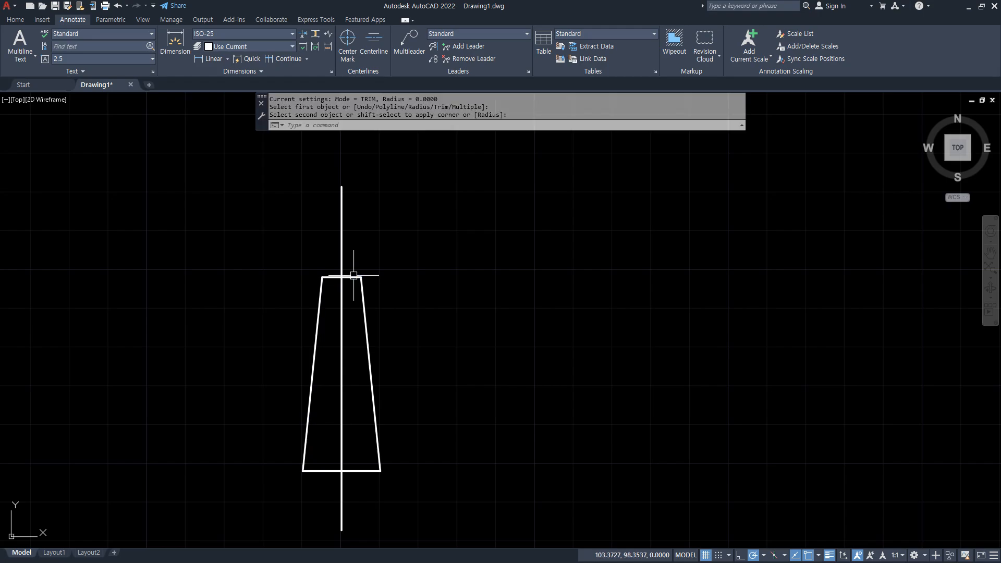
- Draw a horizontal line above the tapered shape, crossing the vertical centre line near its upper end
{"action": "type", "text": "l"}
{"action": "key", "text": "Return"}
{"action": "left_click", "coordinate": [267, 207]}
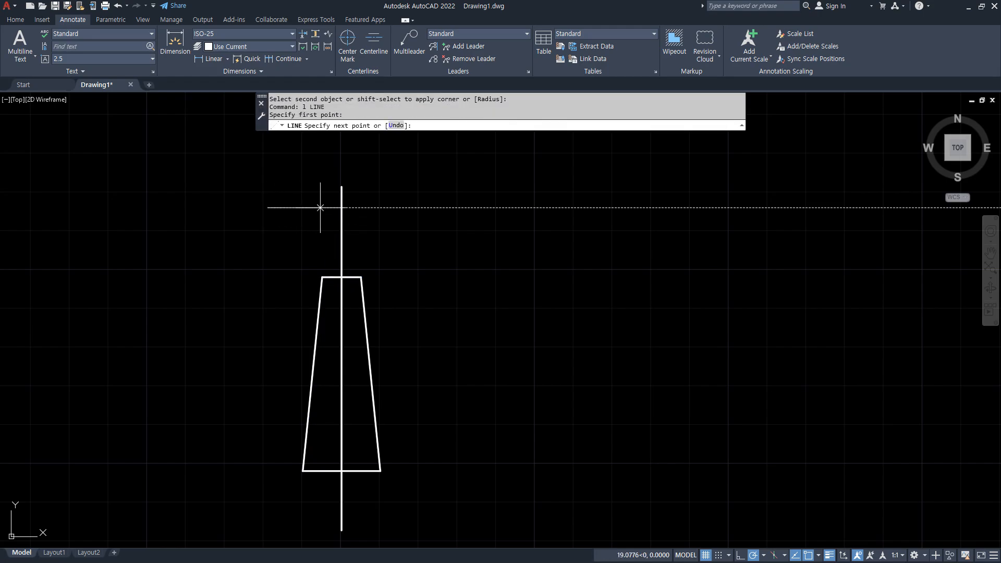
{"action": "left_click", "coordinate": [438, 207]}
{"action": "key", "text": "Return"}
- Draw two concentric circles of radius 5 and 10 centred on the intersection above the tapered shape
{"action": "type", "text": "c"}
{"action": "key", "text": "Return"}
{"action": "left_click", "coordinate": [342, 208]}
{"action": "type", "text": "5"}
{"action": "key", "text": "Return"}
{"action": "key", "text": "Return"}
{"action": "left_click", "coordinate": [342, 207]}
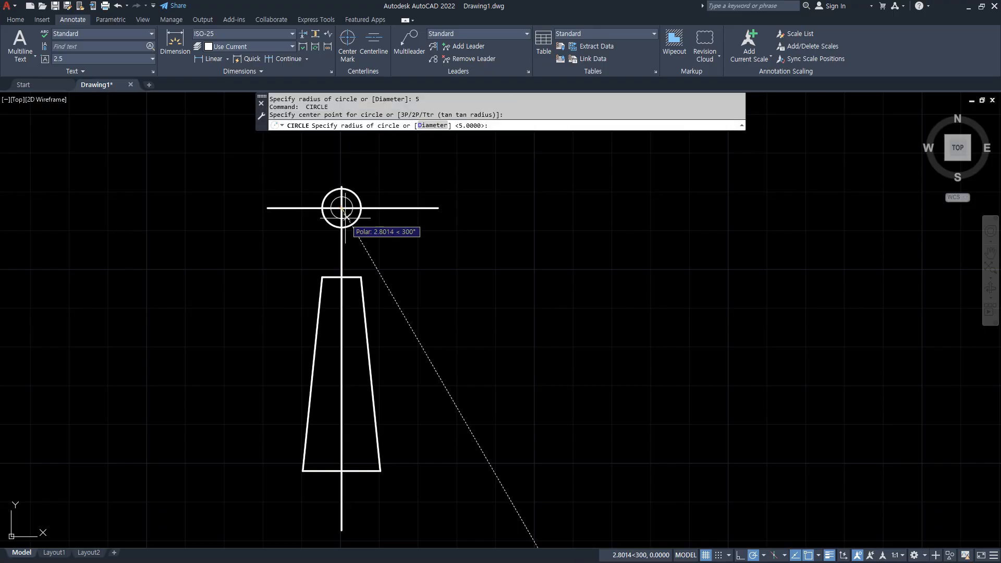
{"action": "type", "text": "10"}
{"action": "key", "text": "Return"}
- Extend the vertical centre line's upper end to the outer circle
{"action": "type", "text": "ex"}
{"action": "key", "text": "Return"}
{"action": "left_click", "coordinate": [339, 197]}
{"action": "key", "text": "Return"}
- Trim the centre line portions outside the outer circle, between the two views and below the tapered shape
{"action": "type", "text": "tr"}
{"action": "key", "text": "Return"}
{"action": "left_click_drag", "start_coordinate": [414, 190], "coordinate": [411, 240]}
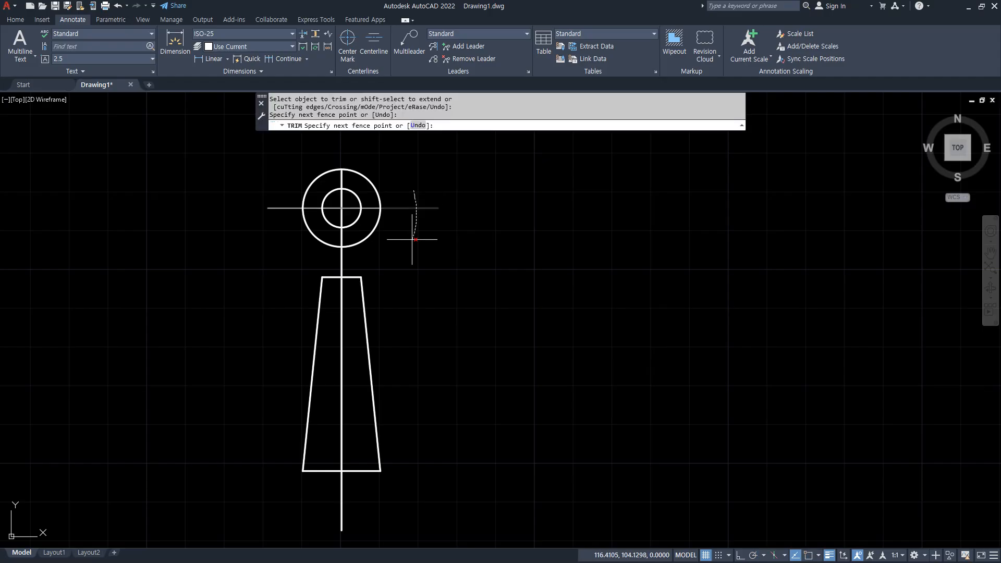
{"action": "mouse_move", "coordinate": [355, 270]}
{"action": "left_mouse_down"}
{"action": "mouse_move", "coordinate": [301, 246]}
{"action": "mouse_move", "coordinate": [263, 204]}
{"action": "left_mouse_up"}
{"action": "left_click_drag", "start_coordinate": [266, 500], "coordinate": [471, 495]}
{"action": "key", "text": "Escape"}
{"action": "key", "text": "Escape"}
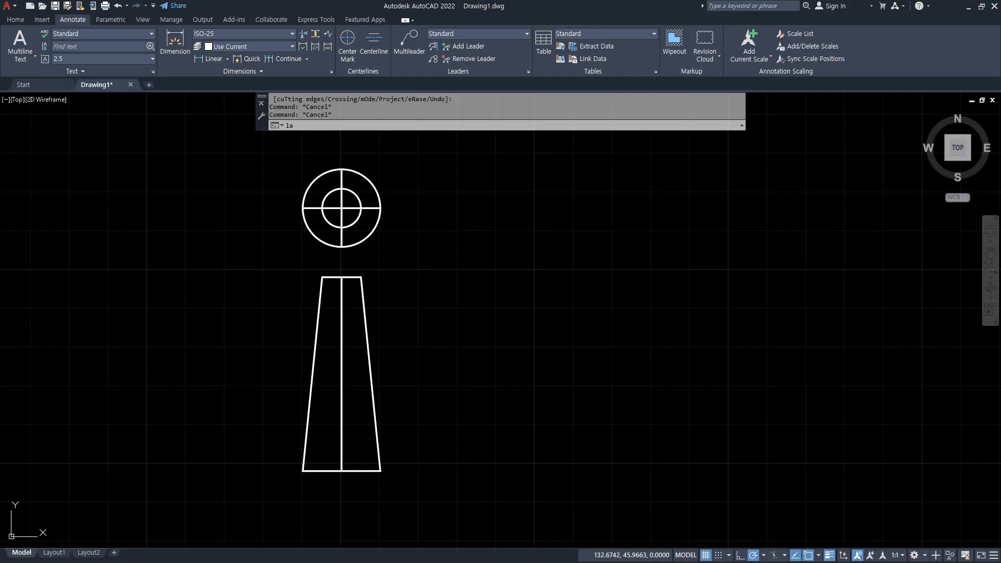
- Create a layer named cen with colour red and the linetype ACAD_ISO04W100
{"action": "type", "text": "la"}
{"action": "key", "text": "Return"}
{"action": "left_click", "coordinate": [257, 211]}
{"action": "type", "text": "cen"}
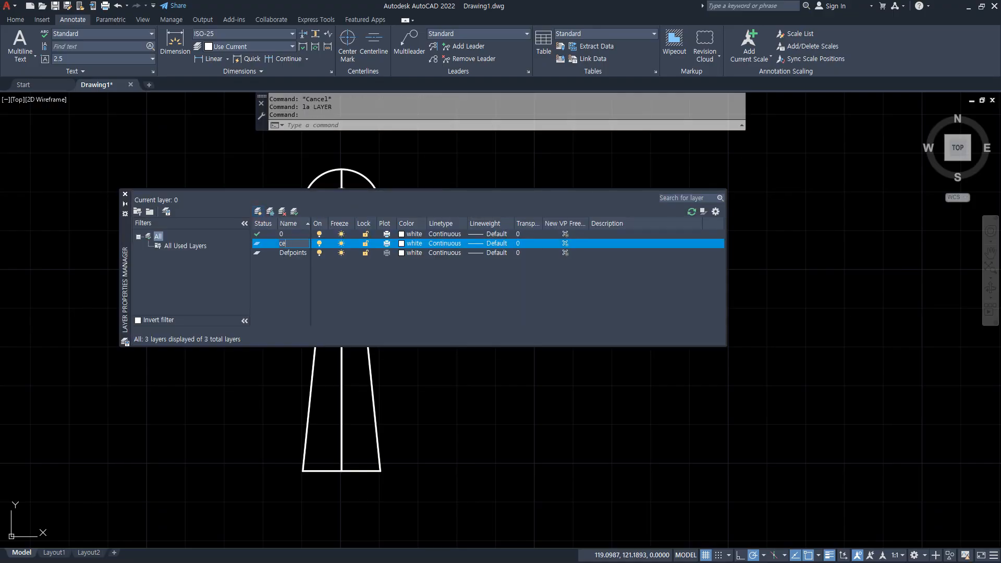
{"action": "left_click", "coordinate": [401, 246]}
{"action": "double_click", "coordinate": [443, 246]}
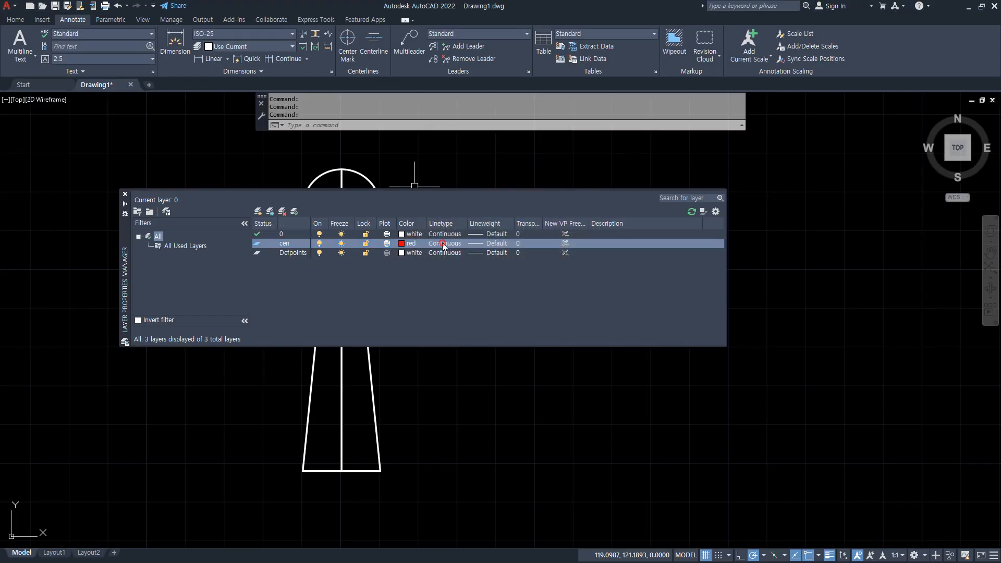
{"action": "left_click", "coordinate": [578, 322]}
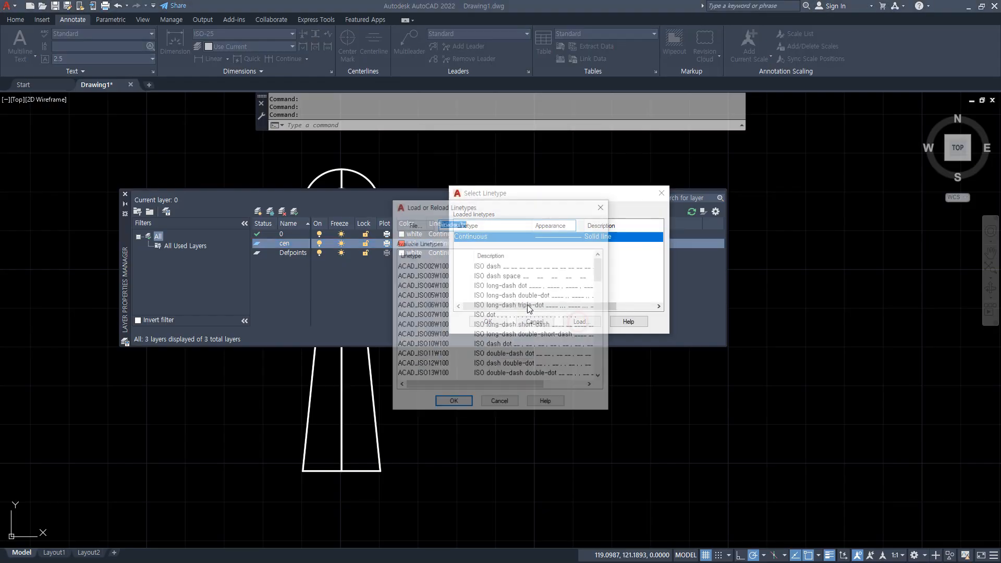
{"action": "double_click", "coordinate": [422, 288]}
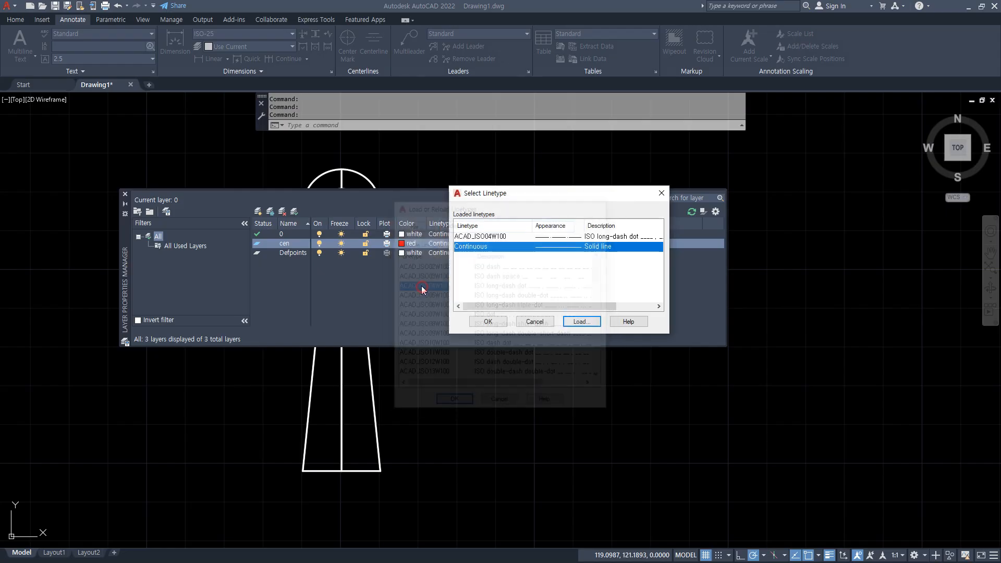
{"action": "left_click", "coordinate": [469, 237]}
{"action": "left_click", "coordinate": [479, 322]}
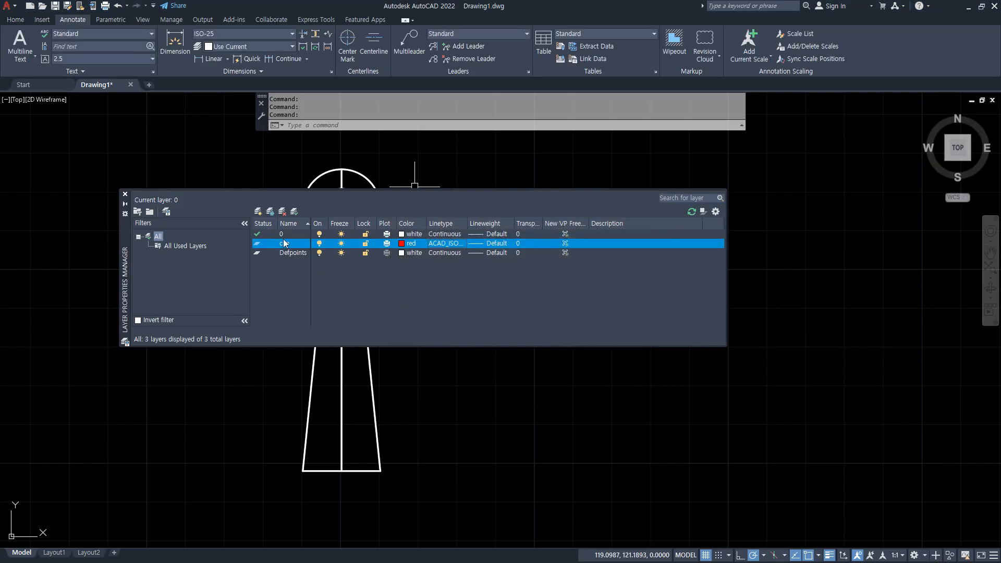
{"action": "left_click", "coordinate": [125, 194]}
- Move the circle's two centre lines and the tapered shape's centre line to the cen layer
{"action": "left_click", "coordinate": [347, 212]}
{"action": "left_click", "coordinate": [339, 207]}
{"action": "left_click", "coordinate": [341, 328]}
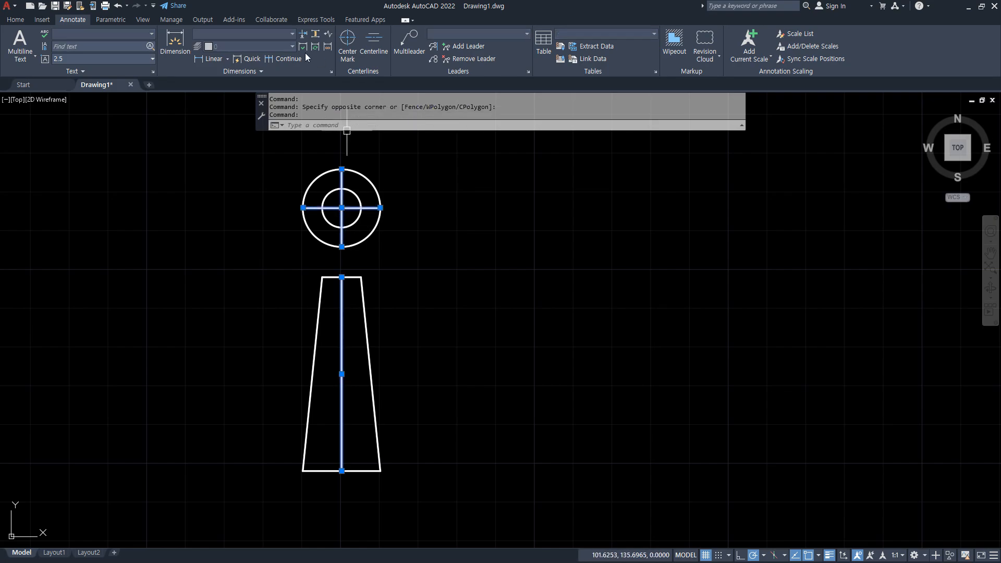
{"action": "left_click", "coordinate": [16, 20]}
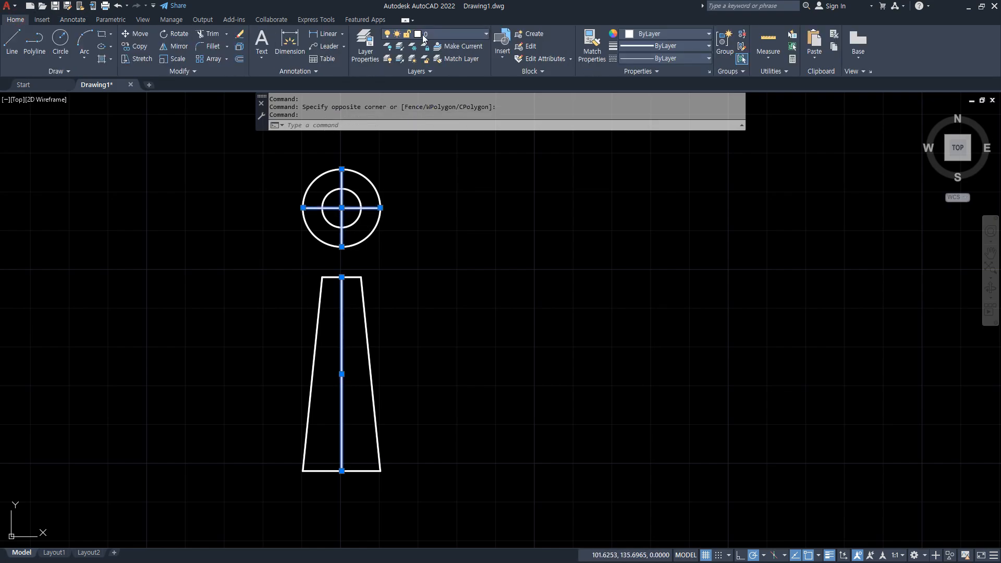
{"action": "left_click", "coordinate": [464, 34]}
{"action": "left_click", "coordinate": [456, 61]}
{"action": "key", "text": "Escape"}
{"action": "key", "text": "Escape"}
- Set the global linetype scale to 0.5
{"action": "type", "text": "lts"}
{"action": "key", "text": "Return"}
{"action": "type", "text": "0.5"}
{"action": "key", "text": "Return"}
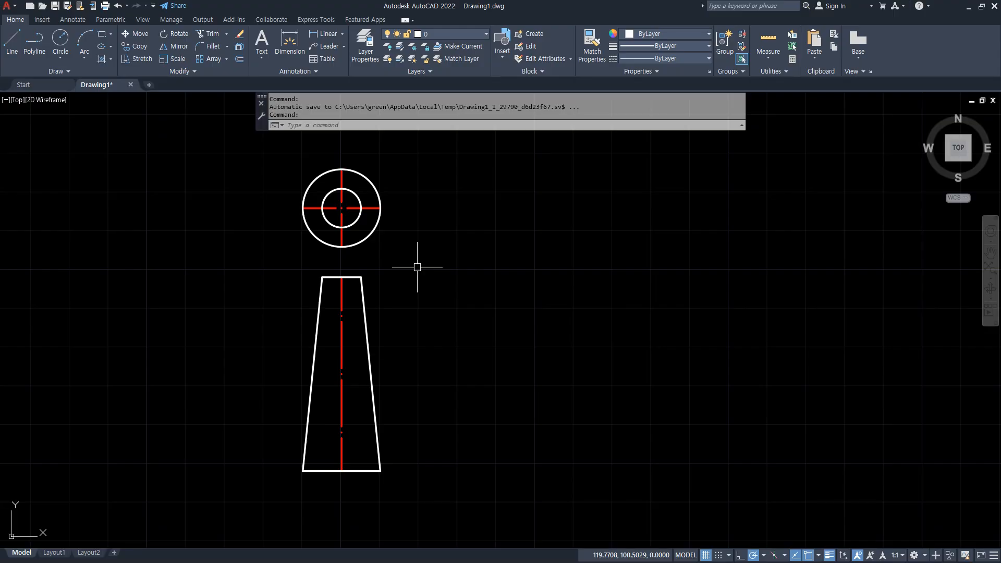
{"action": "mouse_move", "coordinate": [408, 179]}
{"action": "left_mouse_down"}
{"action": "mouse_move", "coordinate": [403, 237]}
{"action": "mouse_move", "coordinate": [428, 243]}
{"action": "left_mouse_up"}
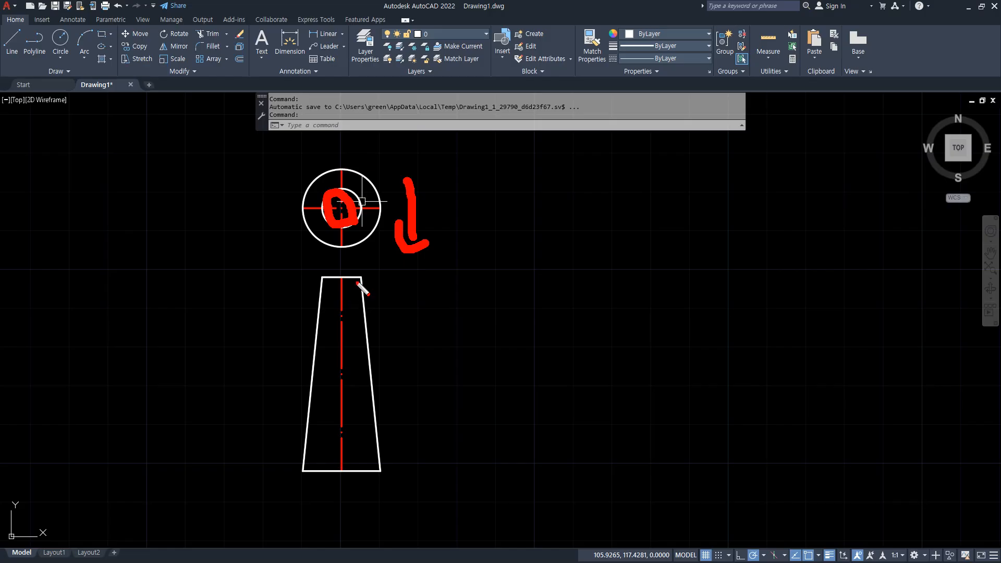
{"action": "mouse_move", "coordinate": [368, 255]}
{"action": "left_mouse_down"}
{"action": "mouse_move", "coordinate": [294, 243]}
{"action": "mouse_move", "coordinate": [409, 198]}
{"action": "mouse_move", "coordinate": [382, 258]}
{"action": "left_mouse_up"}
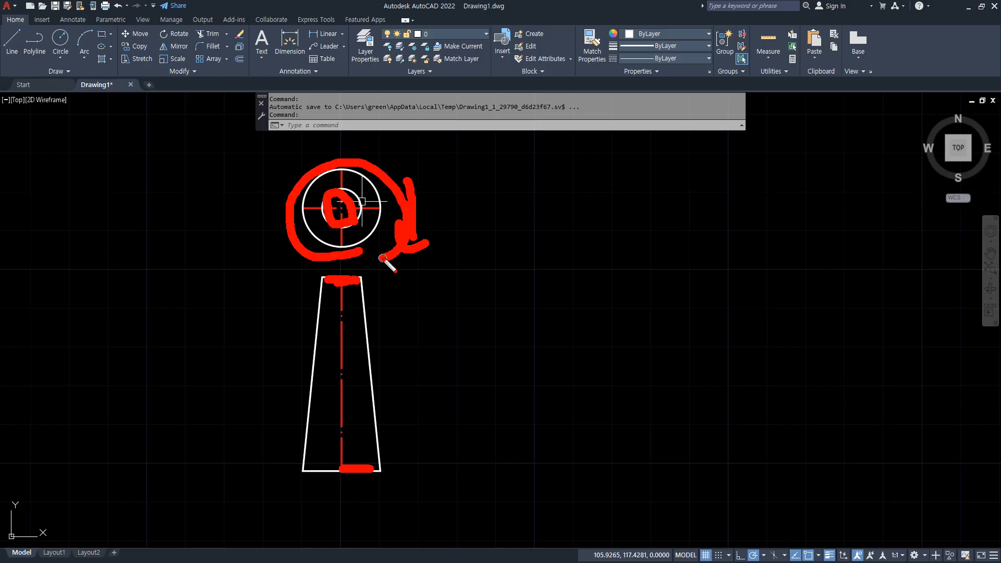
{"action": "key", "text": "Escape"}
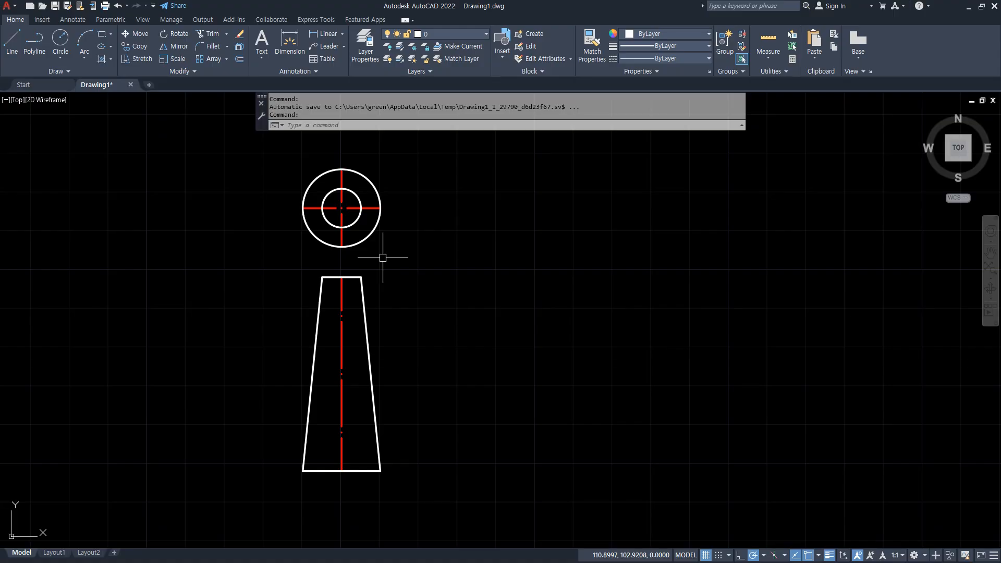
- Add linear dimensions for the tapered shape's upper and lower edges, placing both dimension lines between the two edges
{"action": "left_click", "coordinate": [320, 35]}
{"action": "left_click", "coordinate": [322, 277]}
{"action": "left_click", "coordinate": [361, 277]}
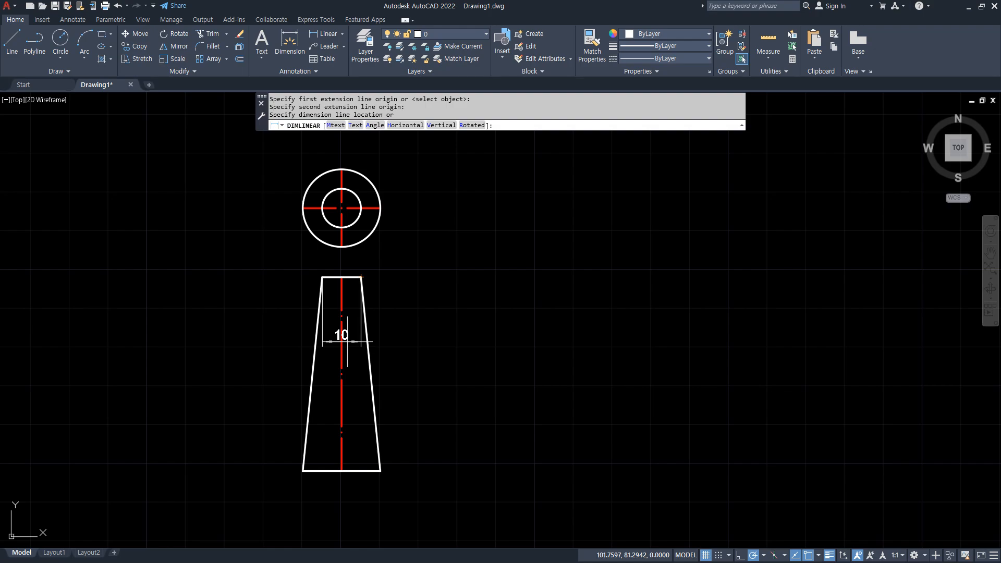
{"action": "left_click", "coordinate": [347, 342]}
{"action": "left_click", "coordinate": [321, 33]}
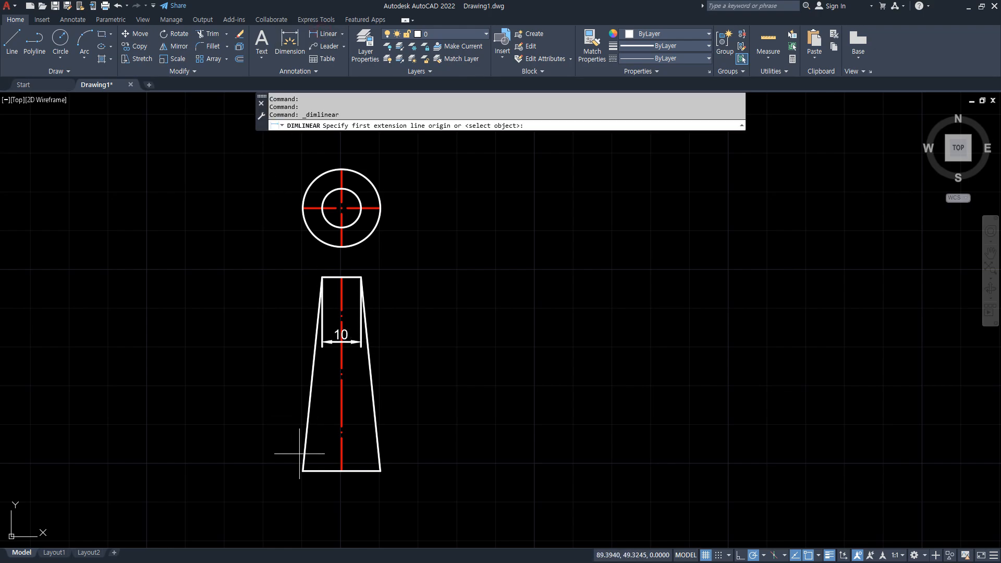
{"action": "left_click", "coordinate": [302, 470]}
{"action": "left_click", "coordinate": [379, 471]}
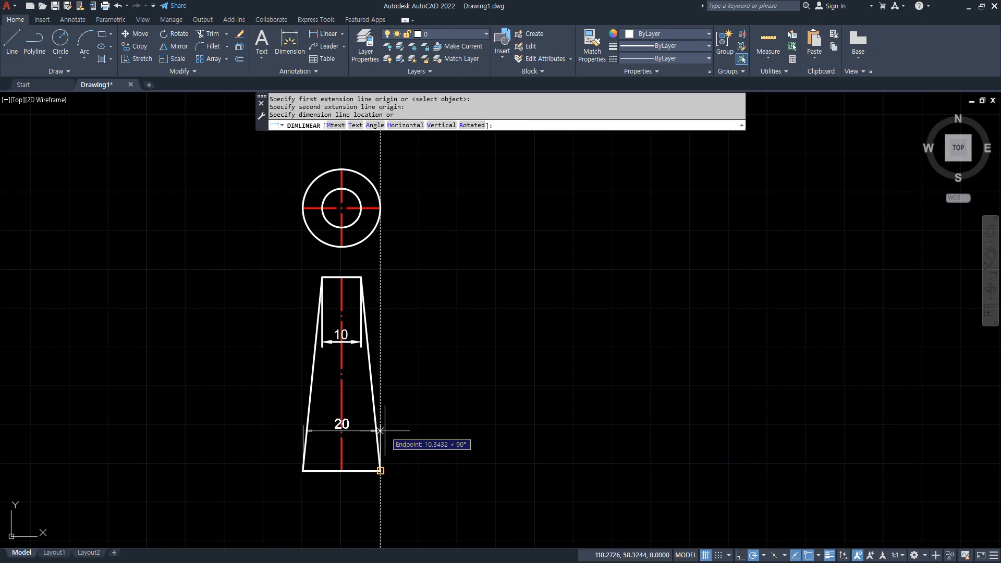
{"action": "left_click", "coordinate": [384, 407]}
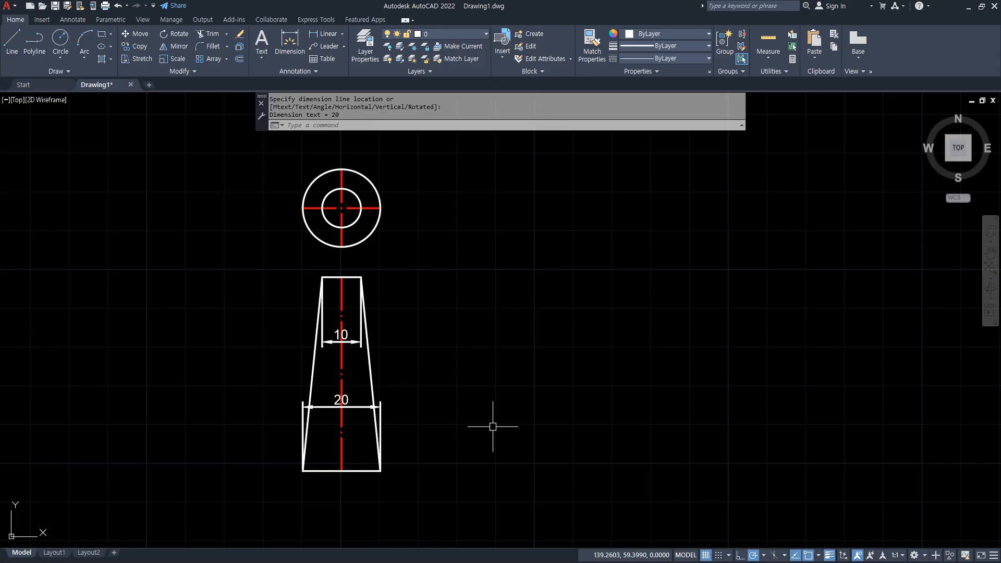
- Add a diameter symbol in front of the text of both width dimensions using %%c
{"action": "scroll", "coordinate": [335, 344], "scroll_direction": "up", "scroll_amount": 4}
{"action": "left_click", "coordinate": [370, 324]}
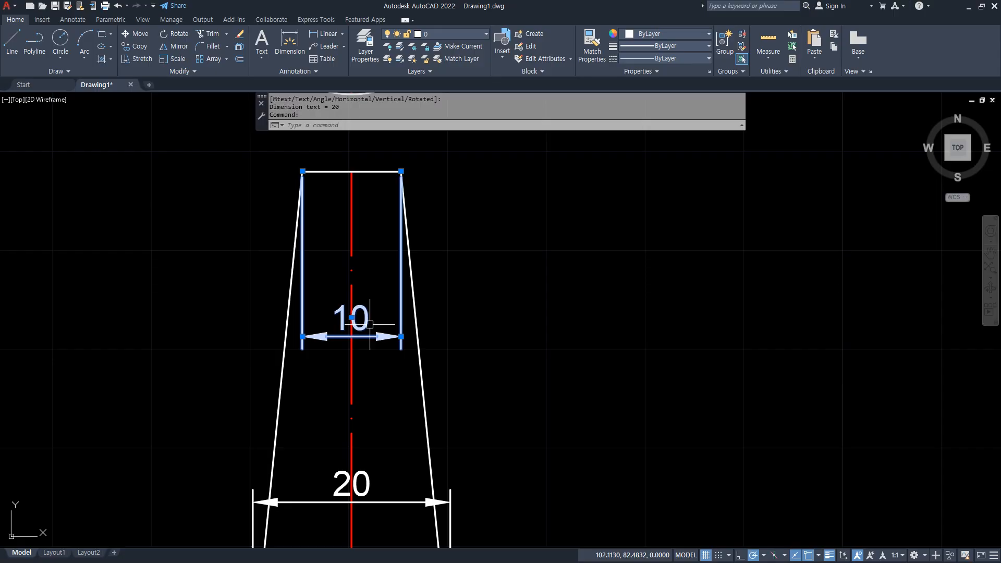
{"action": "double_click", "coordinate": [395, 328]}
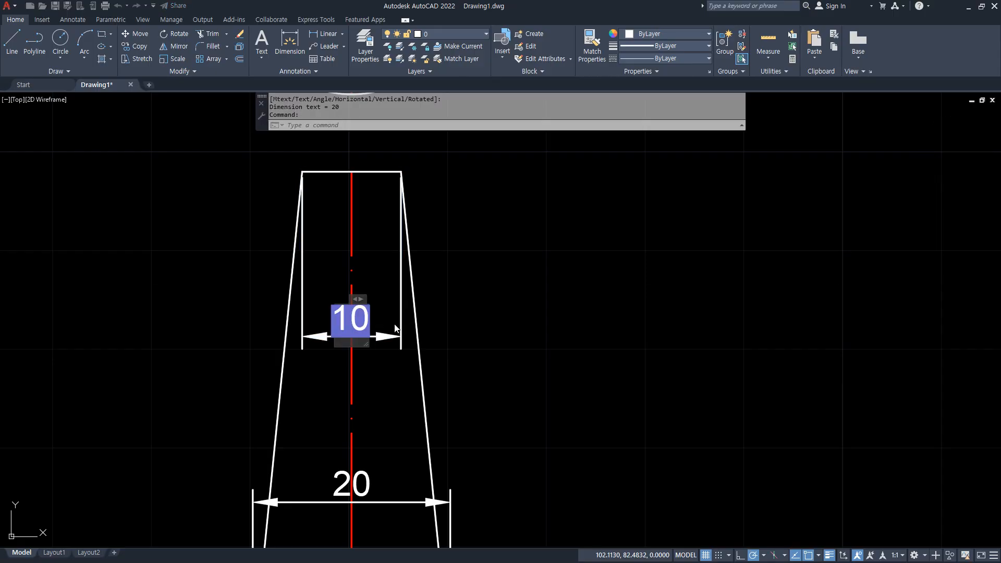
{"action": "type", "text": "%%c"}
{"action": "key", "text": "ctrl+Return"}
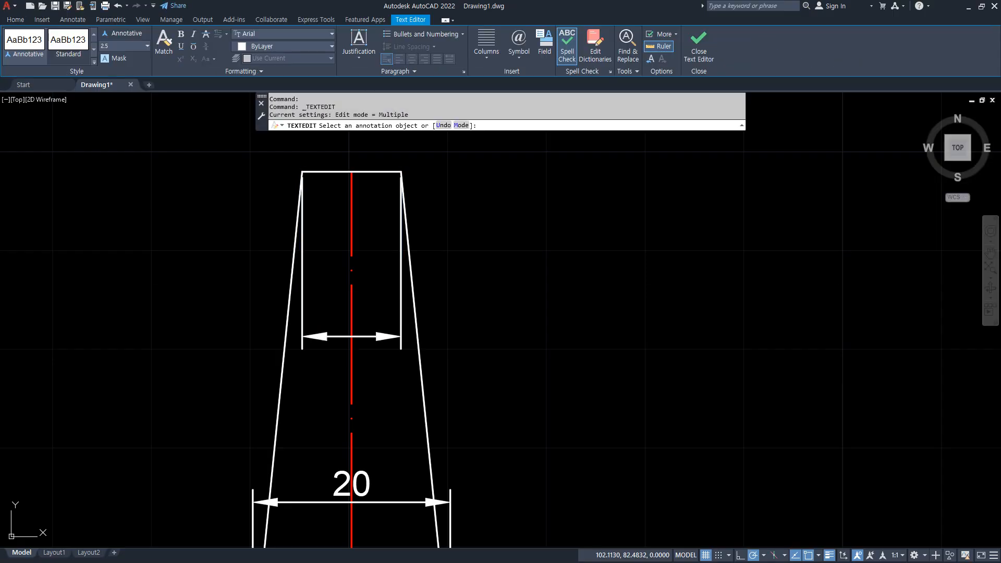
{"action": "left_click", "coordinate": [364, 475]}
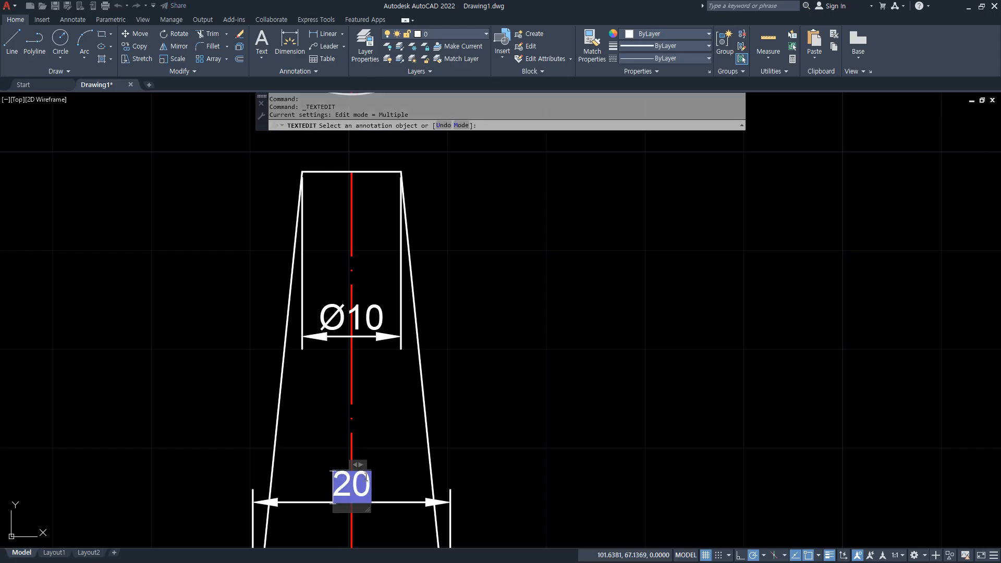
{"action": "type", "text": "%%c"}
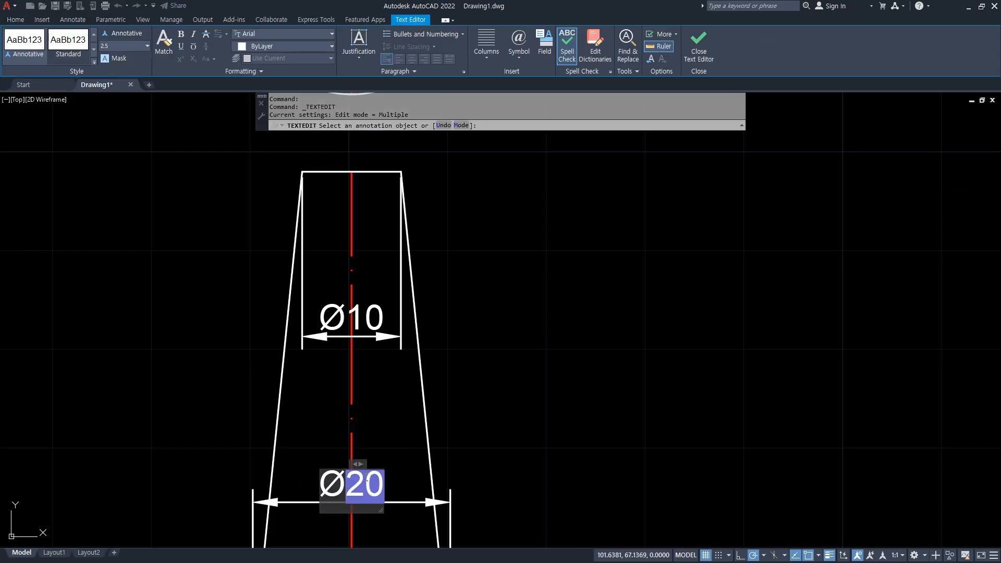
{"action": "key", "text": "ctrl+Return"}
{"action": "key", "text": "Escape"}
- Oblique the extension lines of the Ø10 and Ø20 dimensions to an angle of 60
{"action": "scroll", "coordinate": [380, 383], "scroll_direction": "down", "scroll_amount": 3}
{"action": "middle_click_drag", "start_coordinate": [380, 380], "coordinate": [402, 302]}
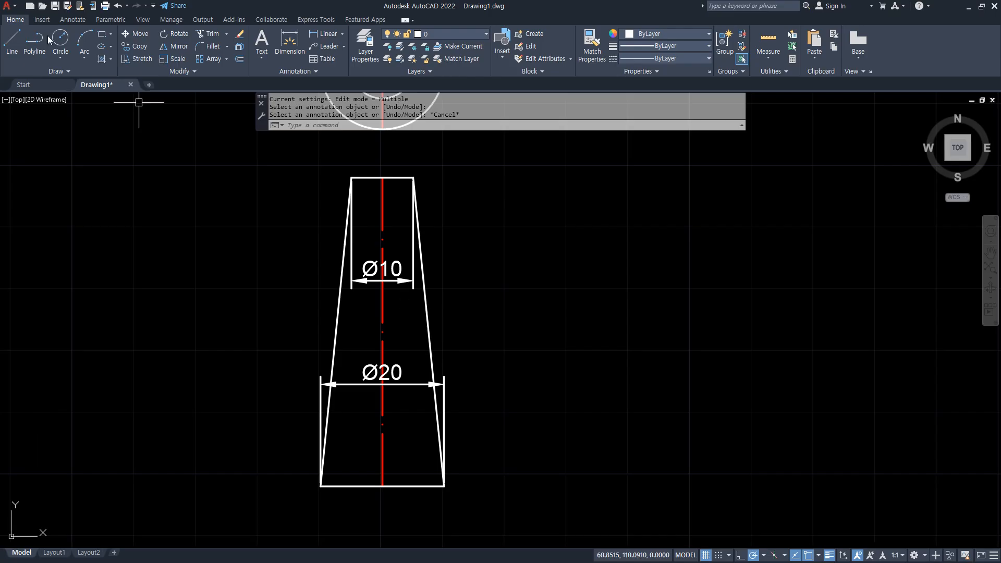
{"action": "left_click", "coordinate": [71, 19]}
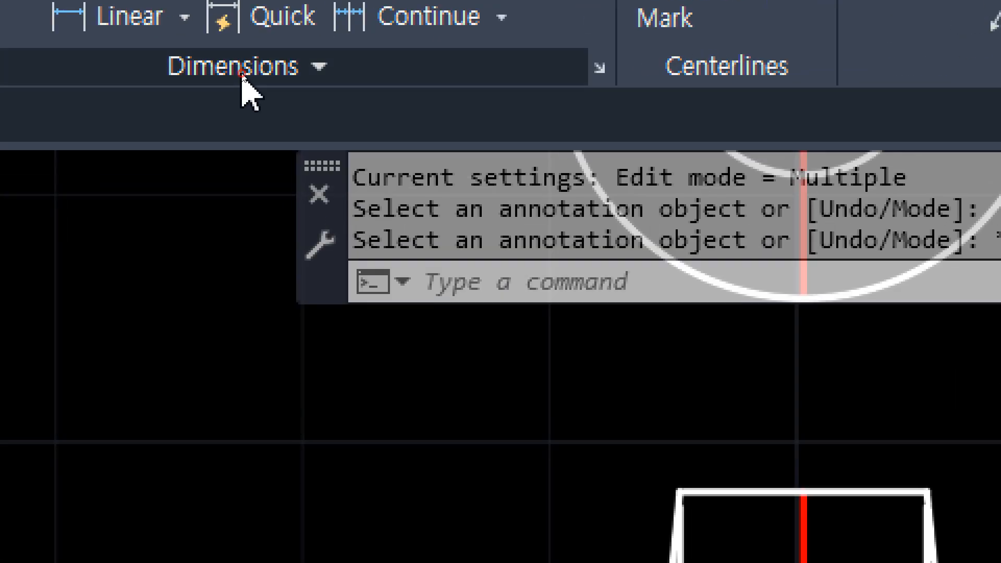
{"action": "left_click", "coordinate": [241, 76]}
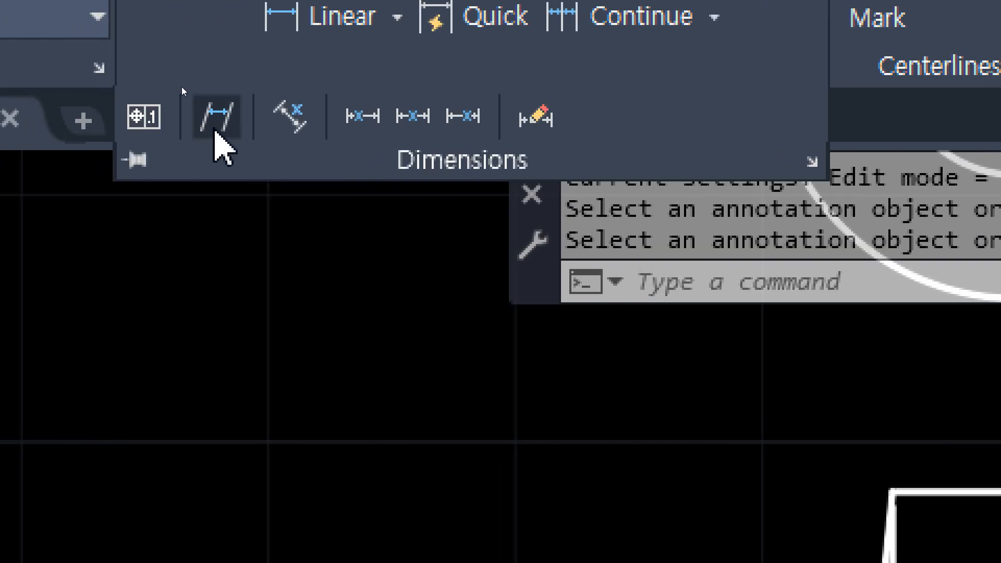
{"action": "left_click", "coordinate": [216, 118]}
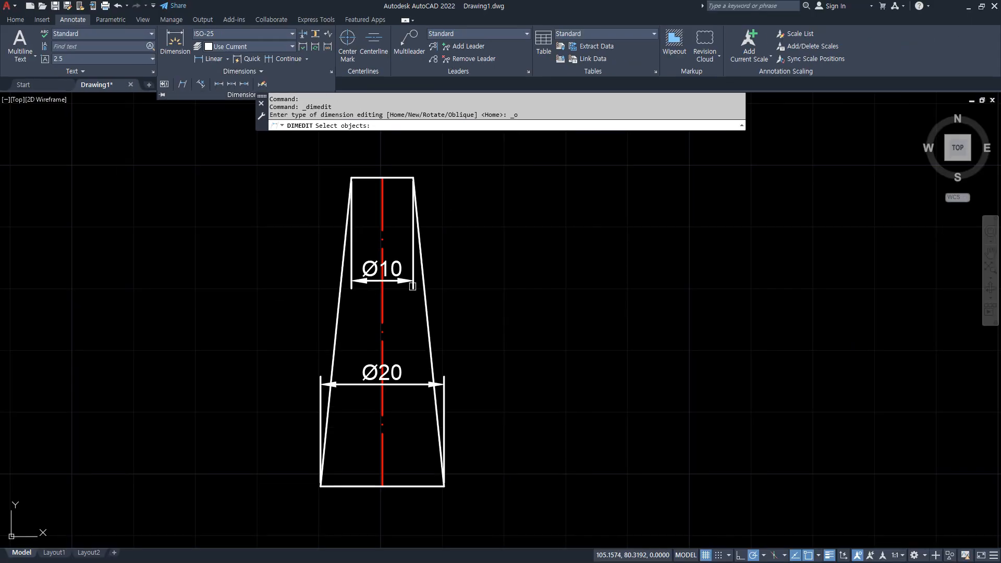
{"action": "left_click", "coordinate": [412, 286]}
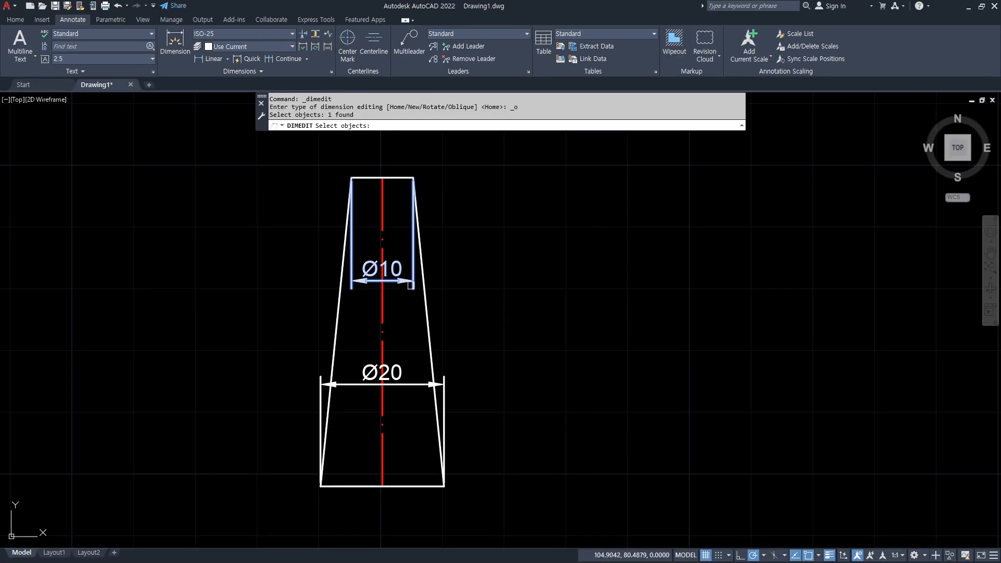
{"action": "left_click", "coordinate": [410, 383]}
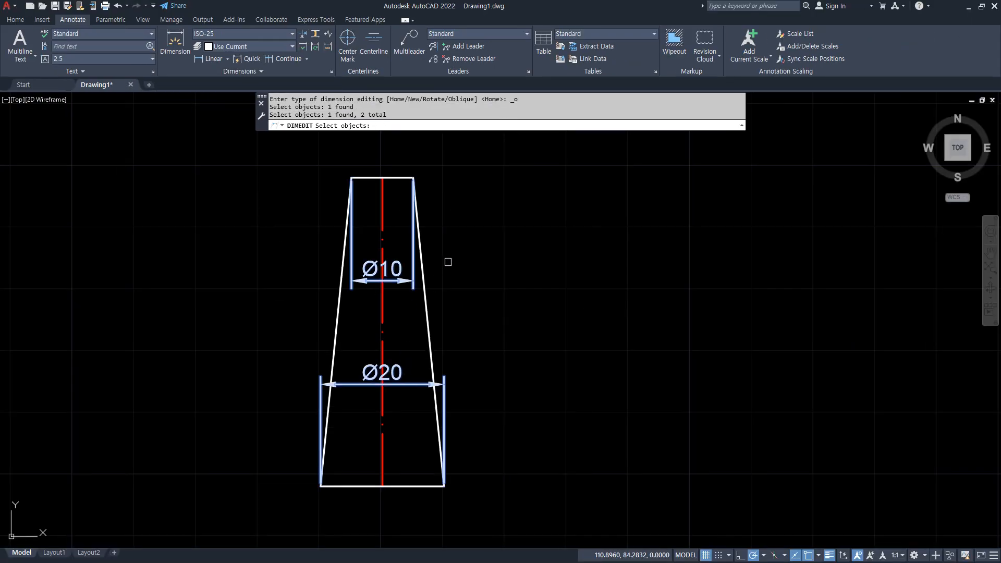
{"action": "key", "text": "Return"}
{"action": "type", "text": "60"}
{"action": "key", "text": "Return"}
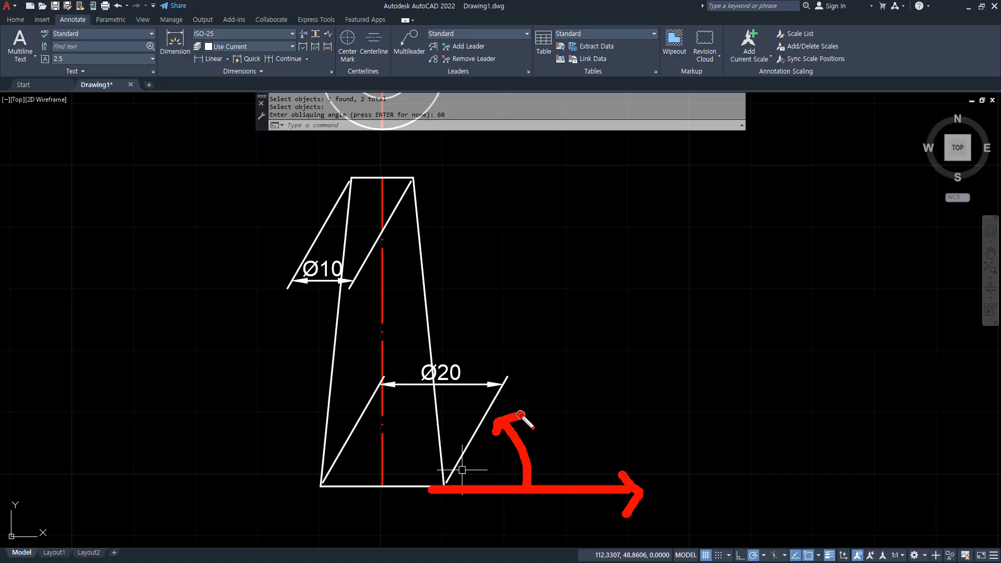
{"action": "mouse_move", "coordinate": [344, 301]}
{"action": "left_mouse_down"}
{"action": "mouse_move", "coordinate": [276, 289]}
{"action": "mouse_move", "coordinate": [388, 268]}
{"action": "mouse_move", "coordinate": [377, 295]}
{"action": "left_mouse_up"}
{"action": "key", "text": "e"}
{"action": "left_click_drag", "start_coordinate": [354, 217], "coordinate": [321, 389]}
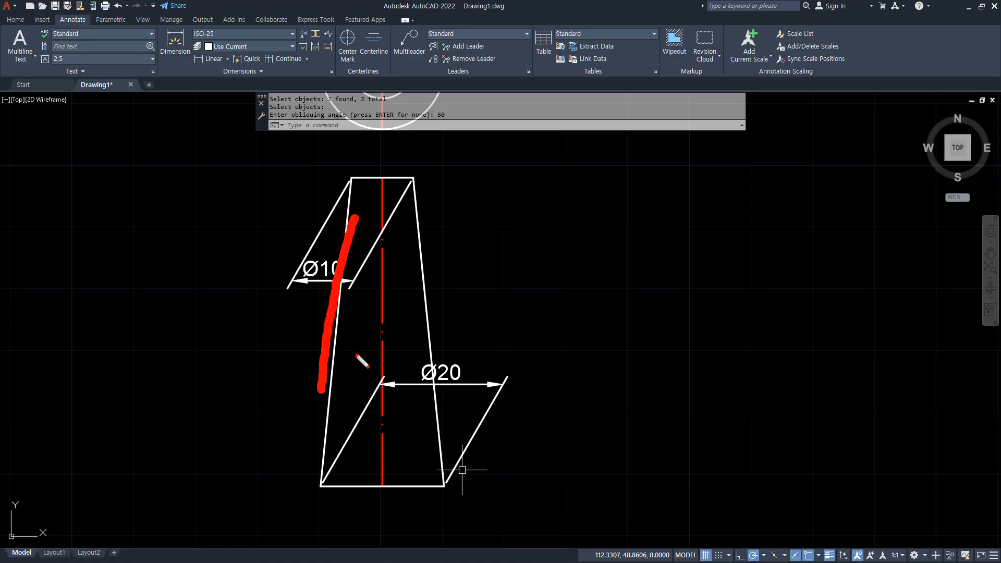
{"action": "left_click_drag", "start_coordinate": [419, 261], "coordinate": [434, 375]}
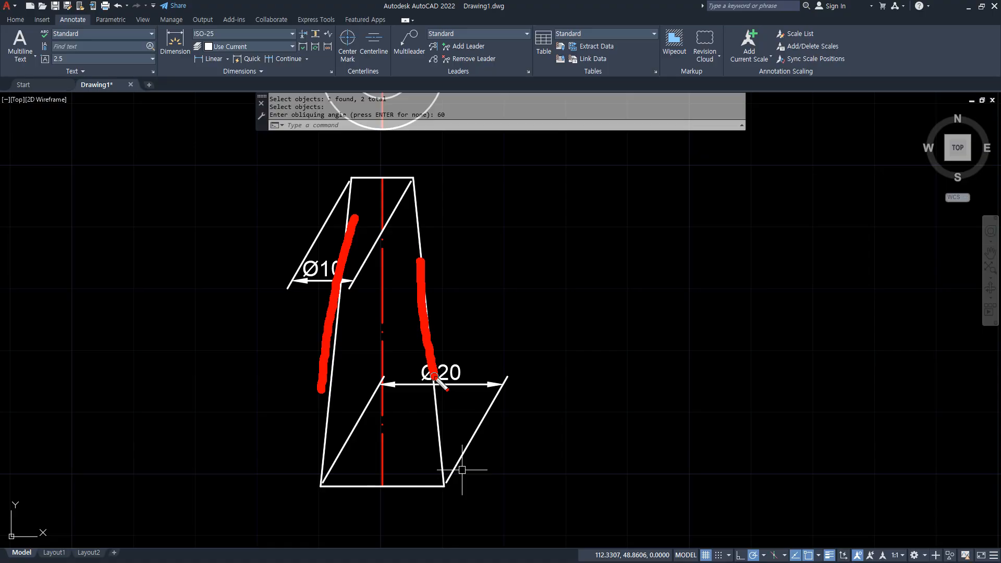
{"action": "key", "text": "e"}
{"action": "mouse_move", "coordinate": [415, 344]}
{"action": "left_mouse_down"}
{"action": "mouse_move", "coordinate": [358, 346]}
{"action": "mouse_move", "coordinate": [422, 323]}
{"action": "mouse_move", "coordinate": [392, 345]}
{"action": "mouse_move", "coordinate": [426, 324]}
{"action": "mouse_move", "coordinate": [357, 339]}
{"action": "mouse_move", "coordinate": [422, 334]}
{"action": "mouse_move", "coordinate": [348, 315]}
{"action": "mouse_move", "coordinate": [397, 354]}
{"action": "mouse_move", "coordinate": [360, 343]}
{"action": "left_mouse_up"}
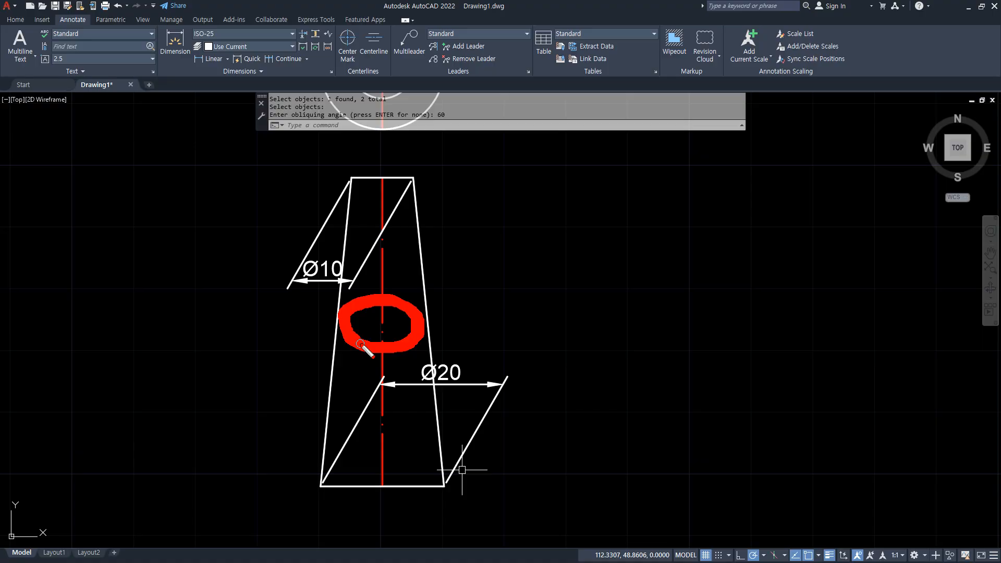
{"action": "mouse_move", "coordinate": [513, 411]}
{"action": "left_mouse_down"}
{"action": "mouse_move", "coordinate": [462, 414]}
{"action": "mouse_move", "coordinate": [515, 420]}
{"action": "mouse_move", "coordinate": [487, 427]}
{"action": "left_mouse_up"}
{"action": "key", "text": "Escape"}
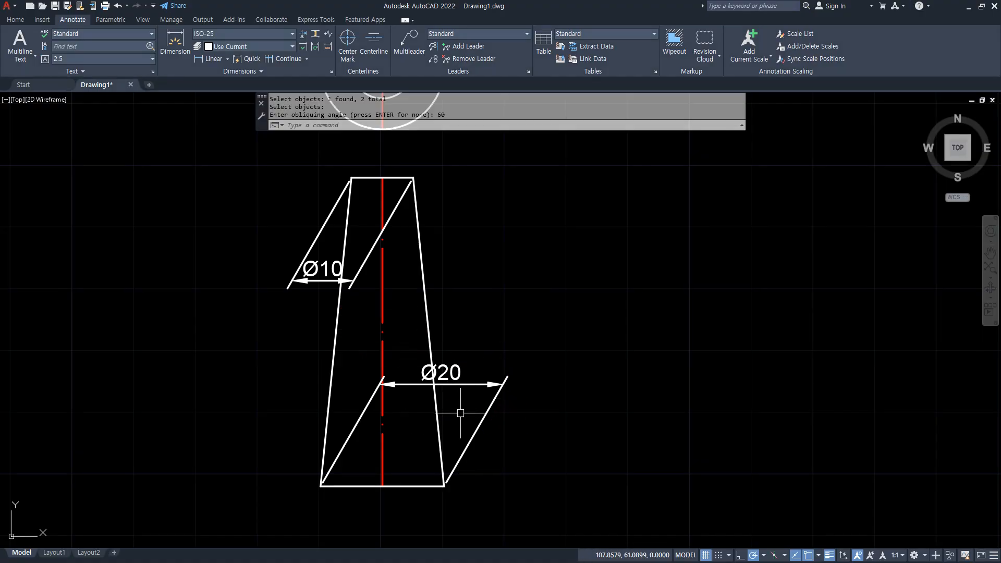
{"action": "key", "text": "Escape"}
{"action": "key", "text": "Escape"}
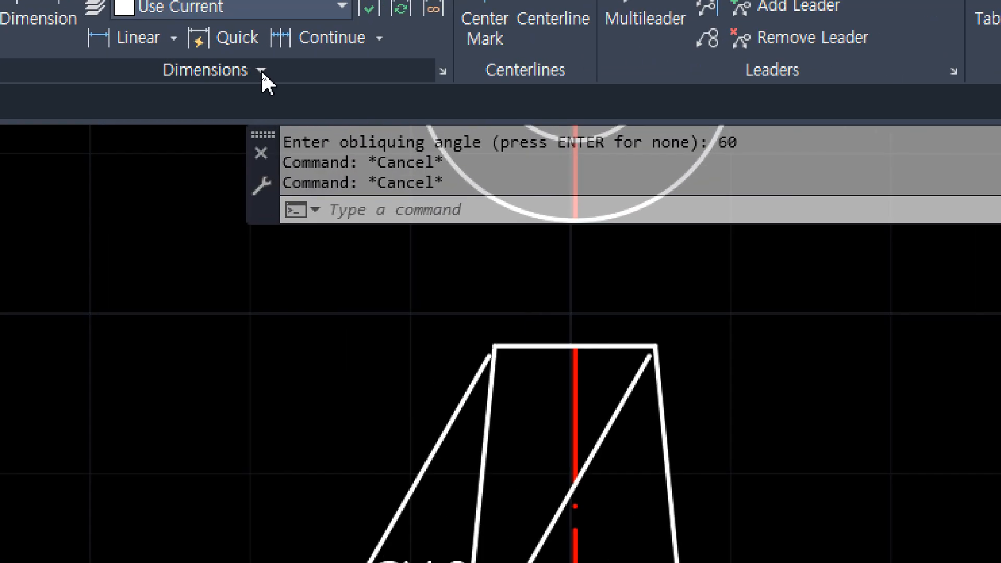
- Open the Geometric Tolerance dialog and move it clear of the tapered shape
{"action": "left_click", "coordinate": [260, 70]}
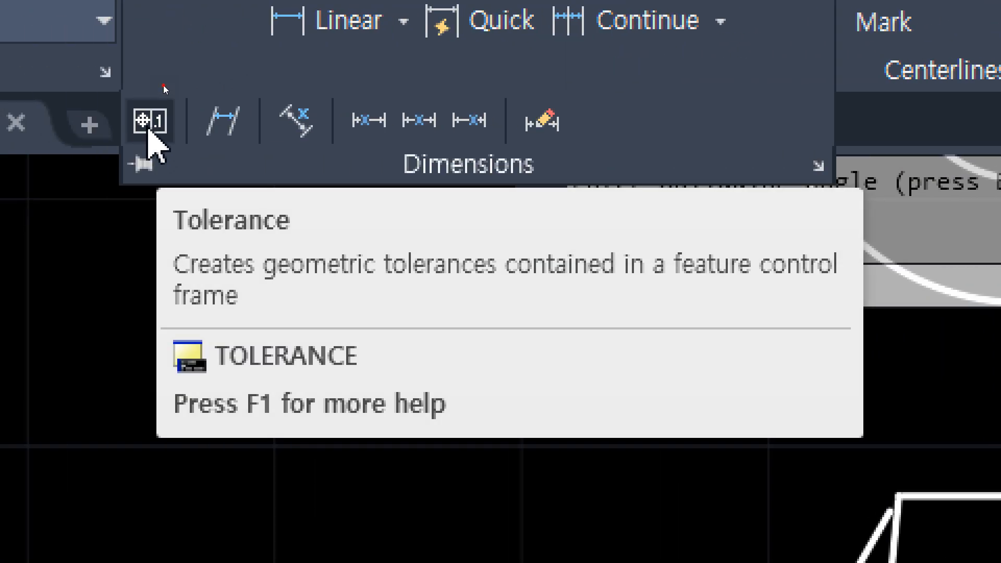
{"action": "left_click", "coordinate": [147, 128]}
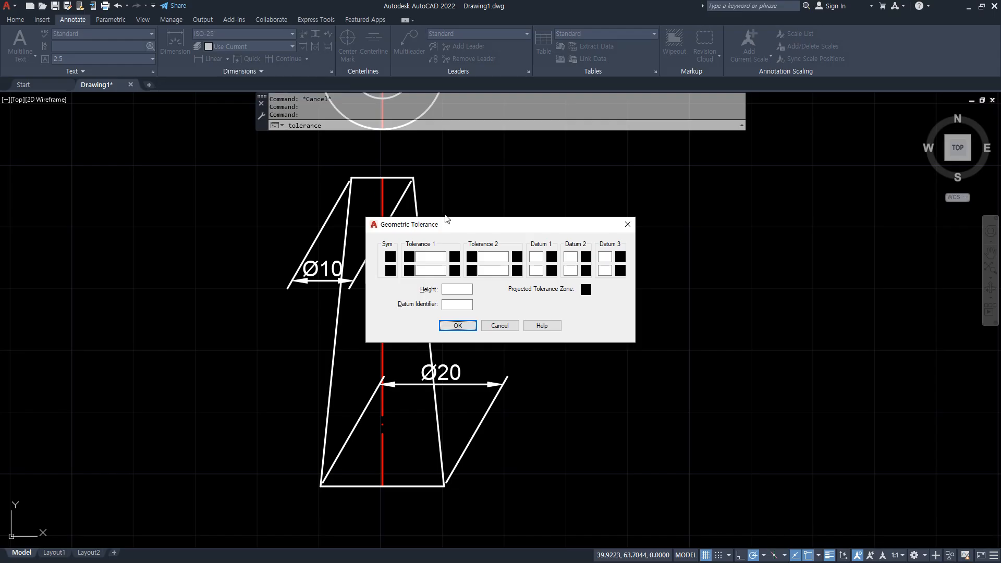
{"action": "left_click_drag", "start_coordinate": [449, 223], "coordinate": [562, 198]}
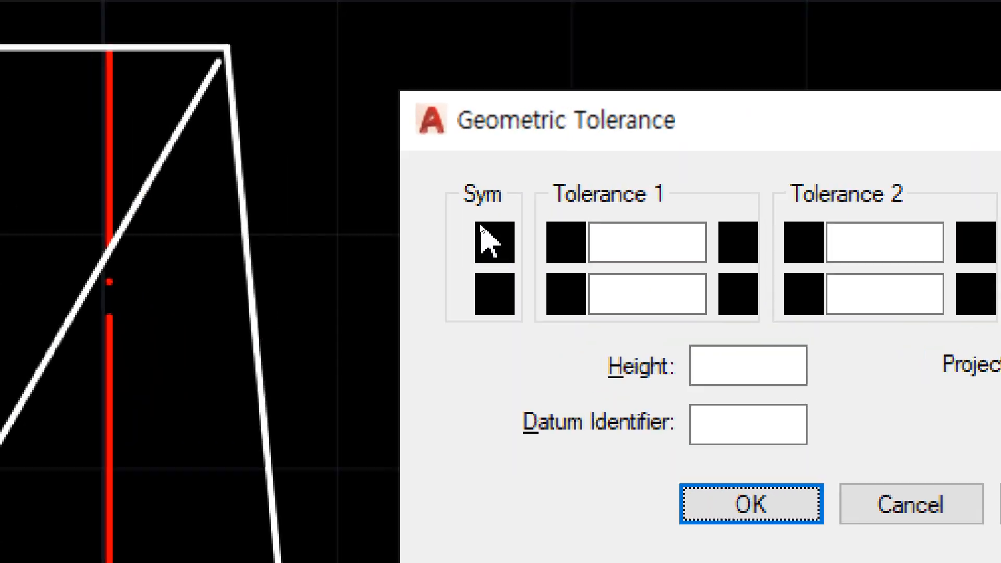
- Try the circularity, flatness and cylindricity symbols in turn as the first tolerance symbol
{"action": "left_click", "coordinate": [487, 243]}
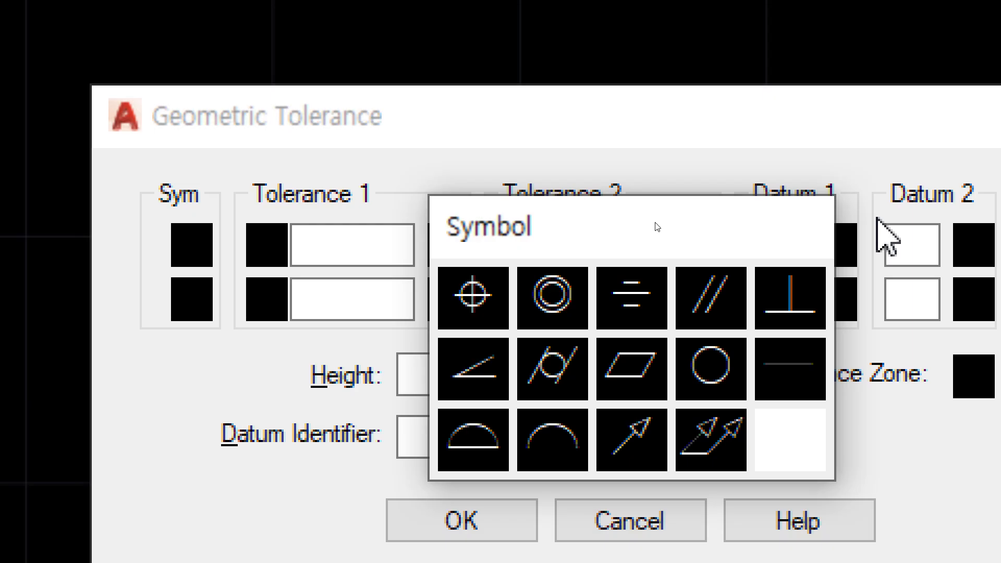
{"action": "left_click", "coordinate": [704, 367]}
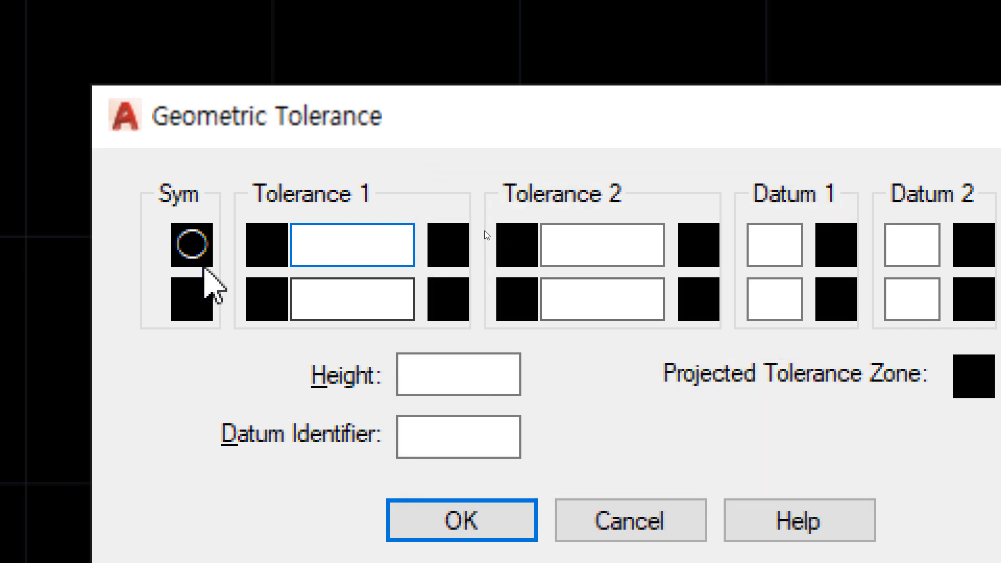
{"action": "left_click", "coordinate": [192, 245]}
{"action": "left_click", "coordinate": [628, 373]}
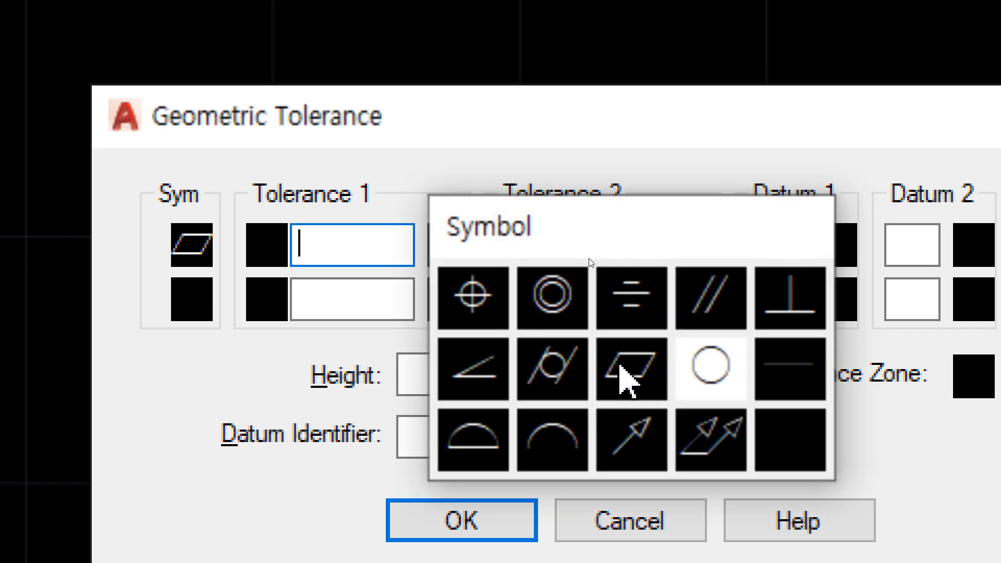
{"action": "left_click", "coordinate": [192, 244]}
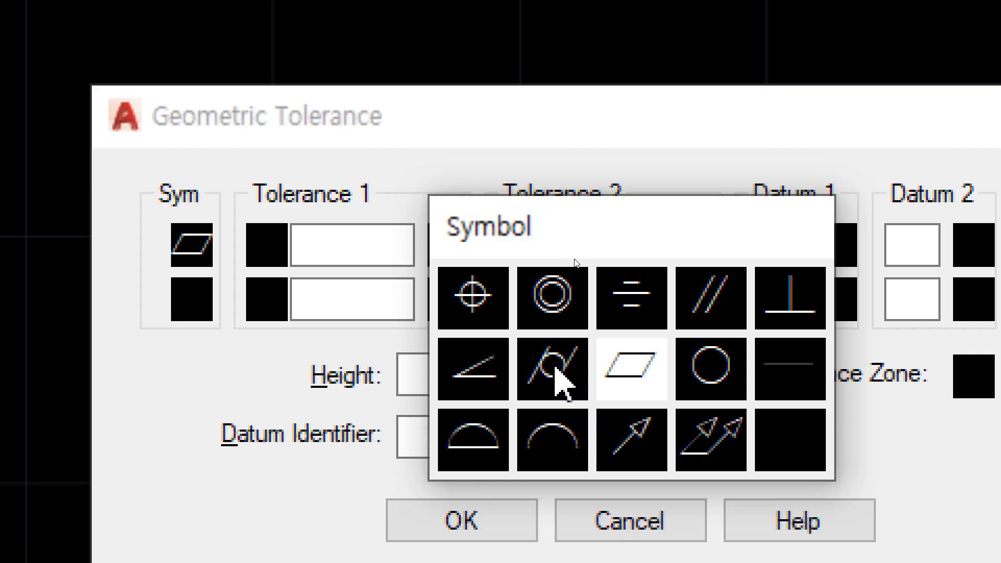
{"action": "left_click", "coordinate": [554, 366]}
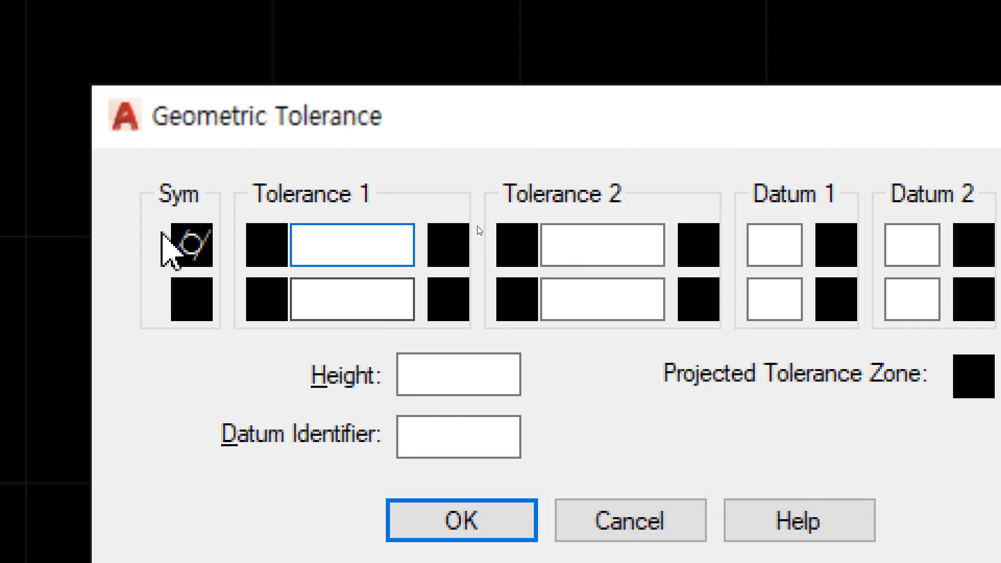
- Try the perpendicularity, parallelism and symmetry symbols in turn as the first tolerance symbol
{"action": "left_click", "coordinate": [192, 245]}
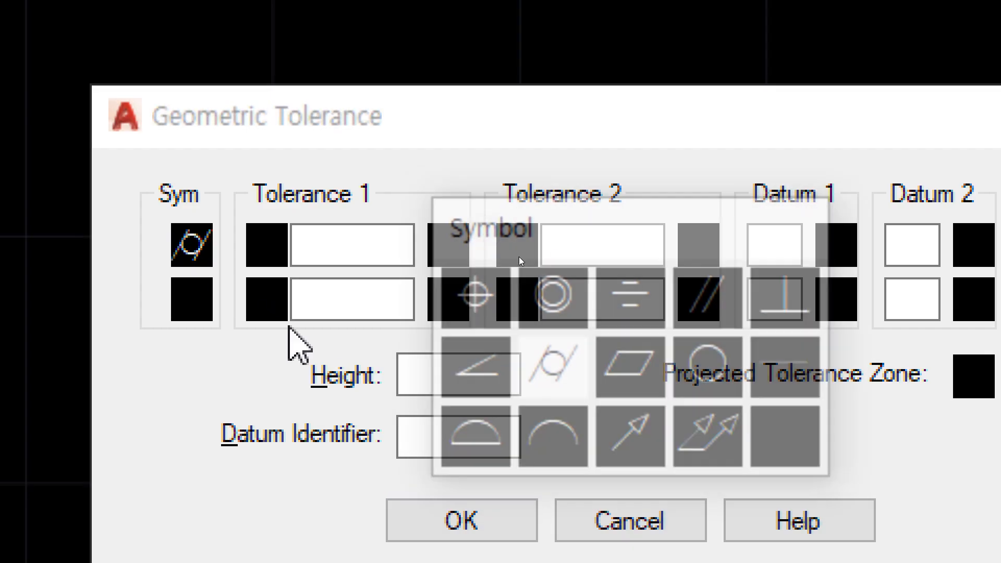
{"action": "left_click", "coordinate": [788, 305]}
{"action": "left_click", "coordinate": [192, 244]}
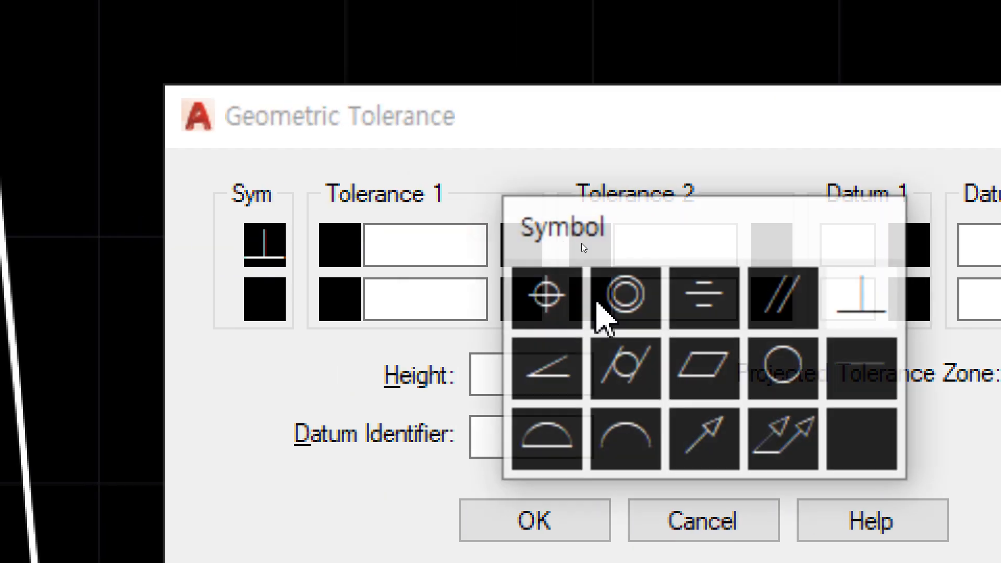
{"action": "left_click", "coordinate": [771, 311]}
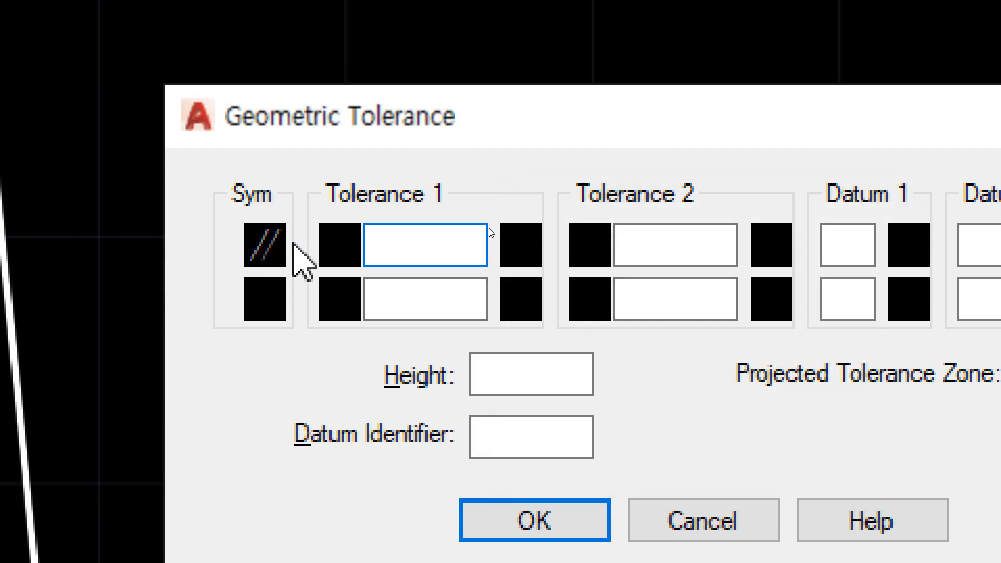
{"action": "left_click", "coordinate": [281, 257]}
{"action": "left_click", "coordinate": [692, 305]}
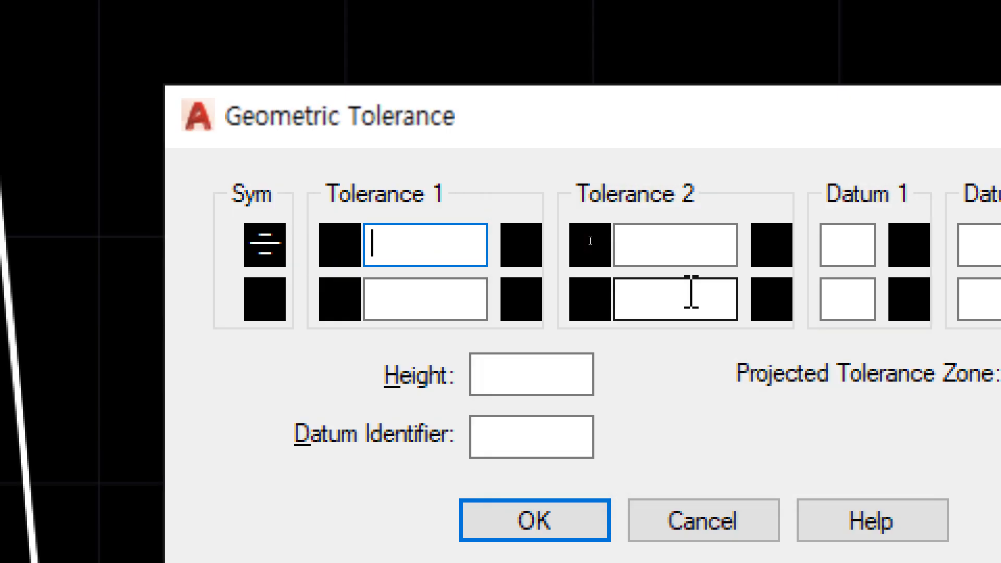
- Place a feature control frame with the perpendicularity symbol, tolerance 1 of 0.23 and datum 1 of A
{"action": "left_click", "coordinate": [267, 244]}
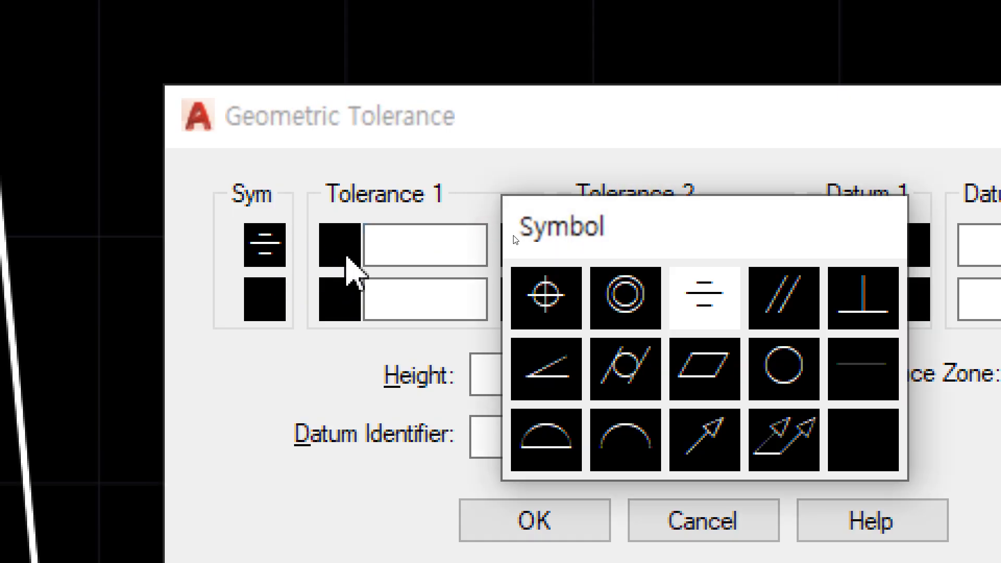
{"action": "left_click", "coordinate": [870, 305]}
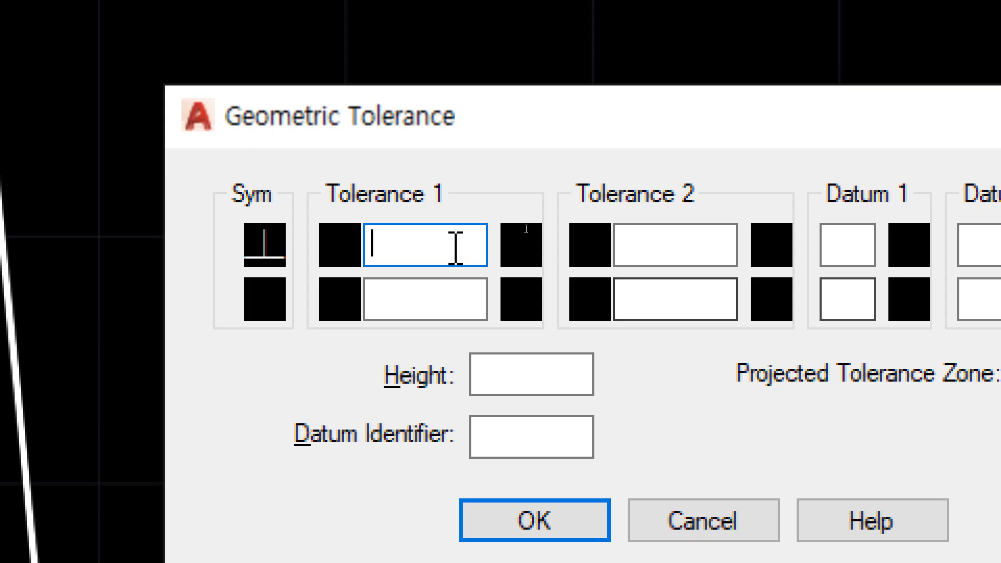
{"action": "type", "text": "0.23"}
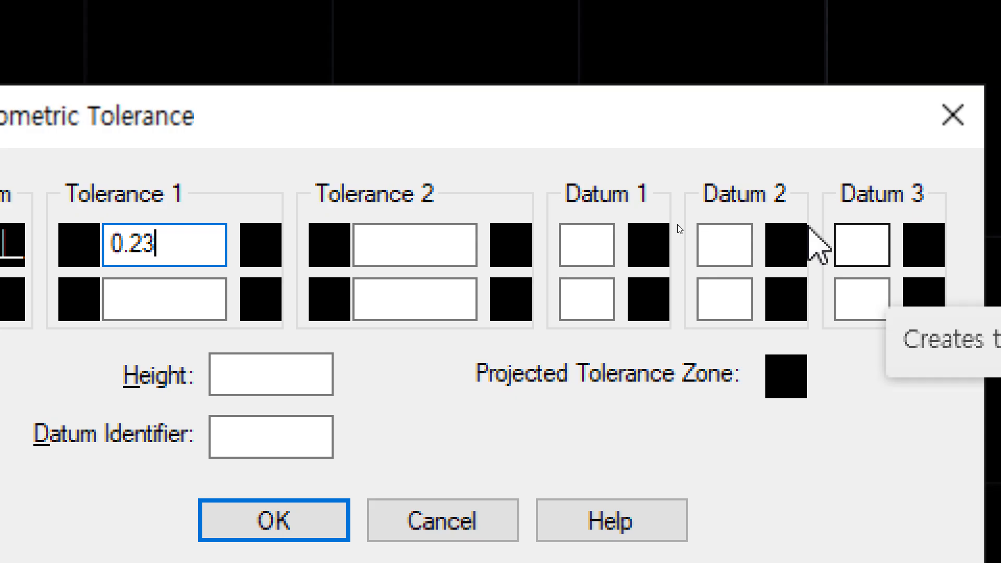
{"action": "left_click", "coordinate": [601, 255]}
{"action": "type", "text": "A"}
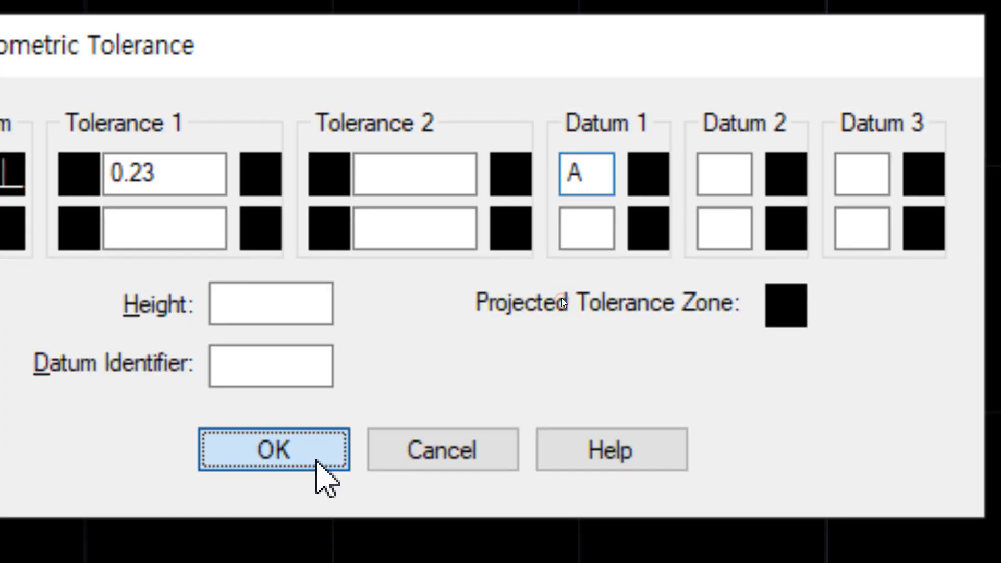
{"action": "left_click", "coordinate": [320, 458]}
{"action": "left_click", "coordinate": [212, 224]}
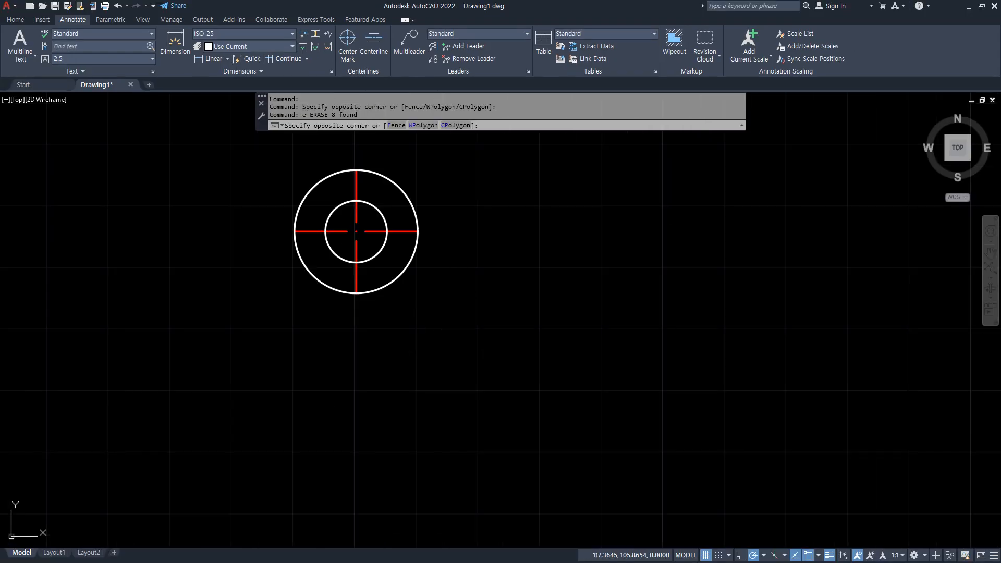
- Erase the two concentric circles together with their red center lines
{"action": "left_click", "coordinate": [461, 292]}
{"action": "left_click", "coordinate": [241, 142]}
{"action": "type", "text": "e"}
{"action": "key", "text": "Return"}
- Draw a circle with a radius of 20 in the emptied drawing area
{"action": "type", "text": "c CIRCLE"}
{"action": "key", "text": "Return"}
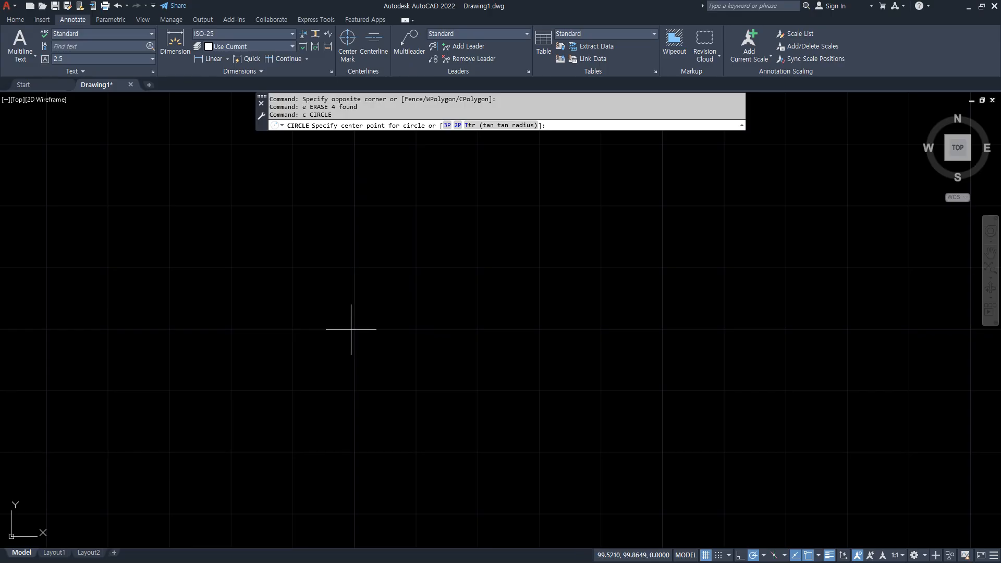
{"action": "left_click", "coordinate": [352, 330]}
{"action": "type", "text": "20"}
{"action": "key", "text": "Return"}
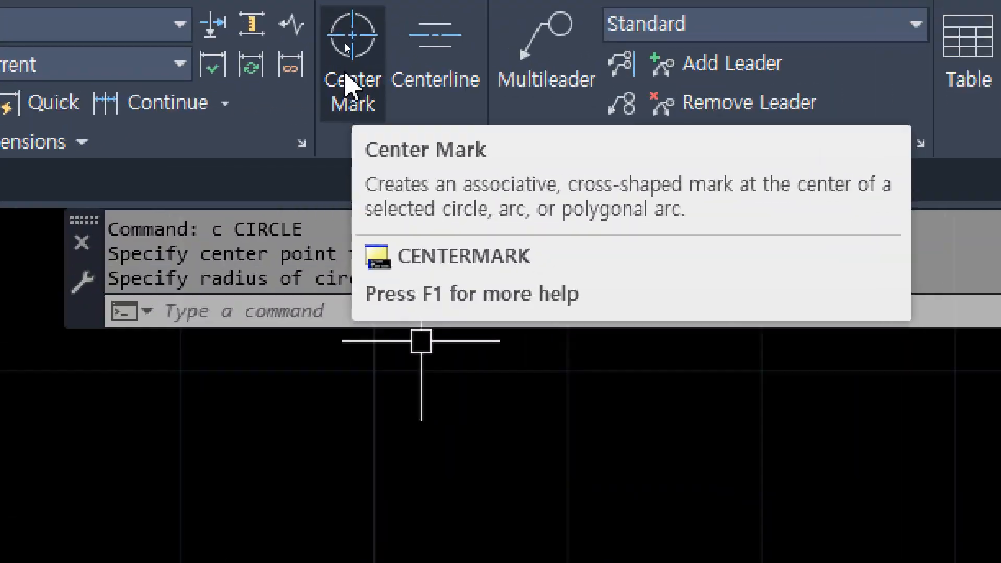
- Add an associative center mark to the new circle
{"action": "left_click", "coordinate": [345, 38]}
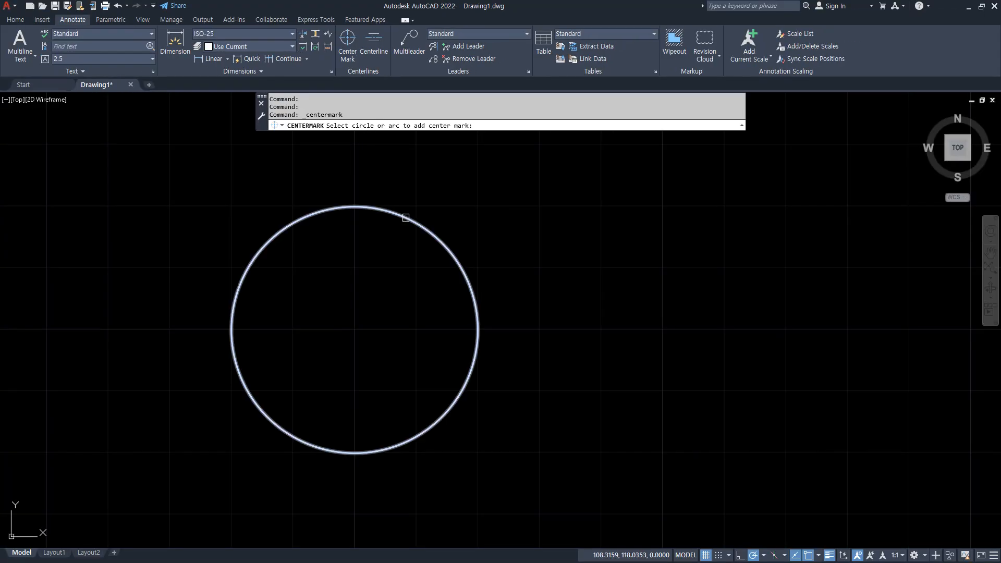
{"action": "left_click", "coordinate": [405, 217]}
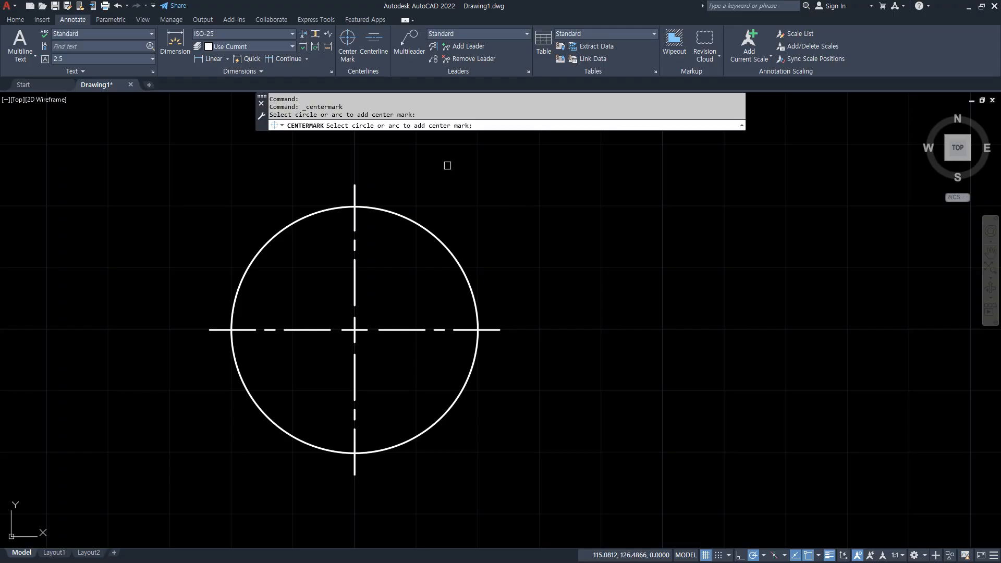
{"action": "key", "text": "Escape"}
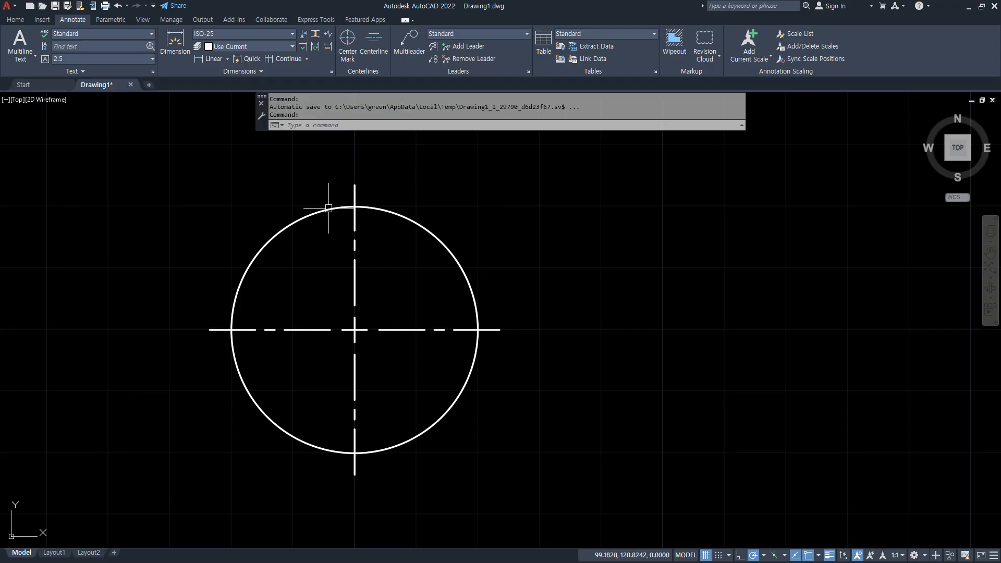
- Switch to the Notepad notes, add the line "qLEader (지시선 LE)" below the Dimstyle entry, and return to AutoCAD
{"action": "key", "text": "alt+Tab"}
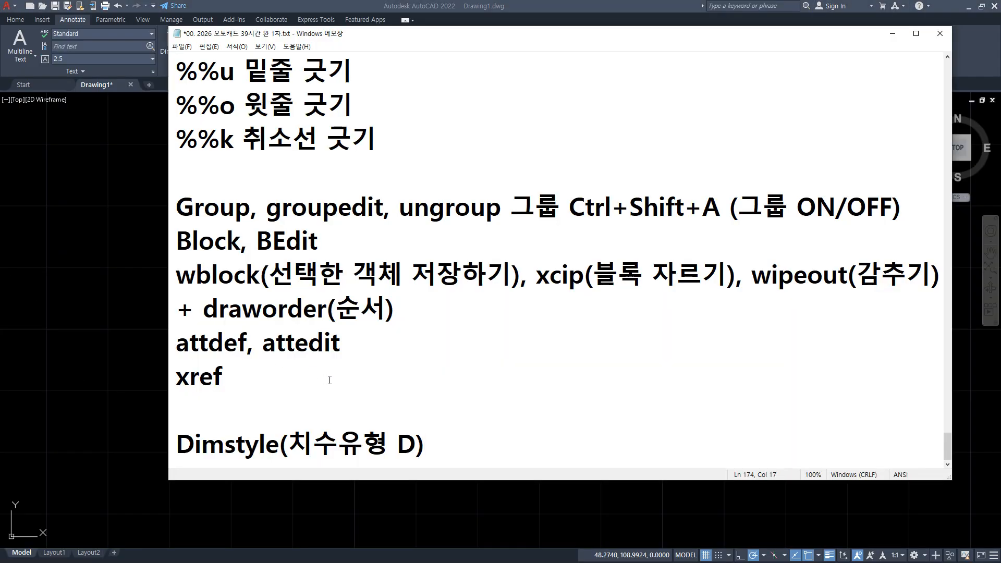
{"action": "key", "text": "Return"}
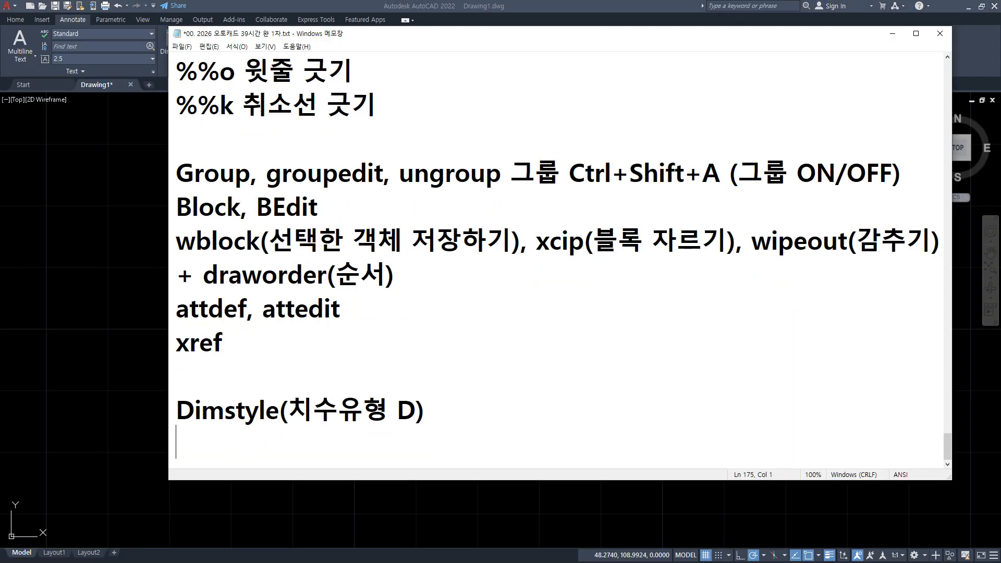
{"action": "type", "text": "qLE"}
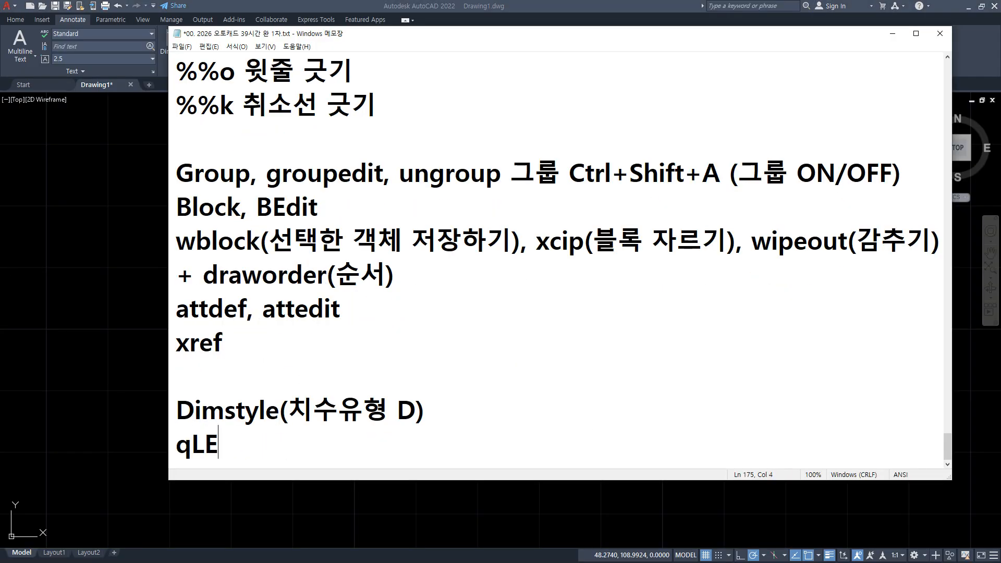
{"action": "type", "text": "ader (지시서"}
{"action": "type", "text": "ㄴ LE)"}
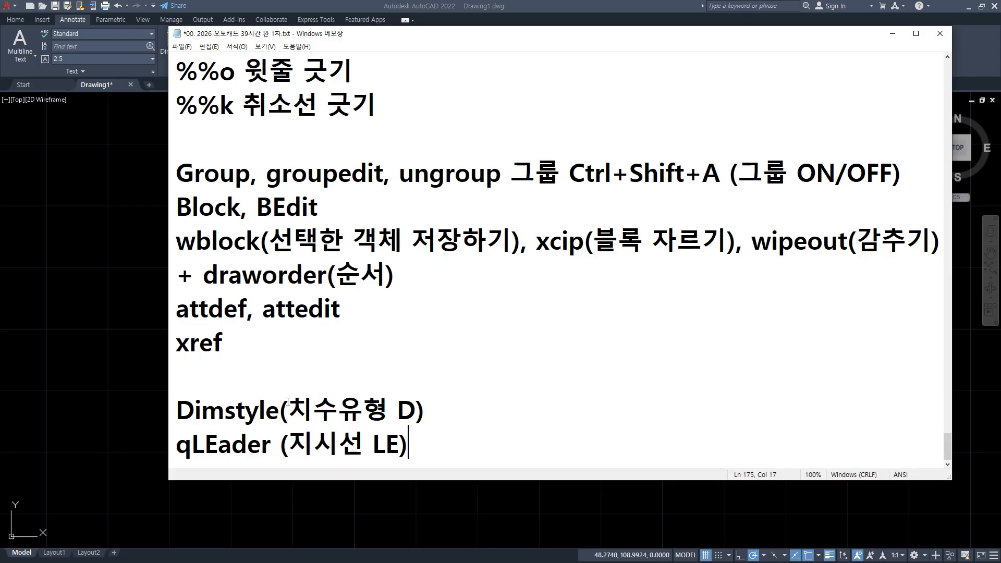
{"action": "left_click", "coordinate": [137, 319]}
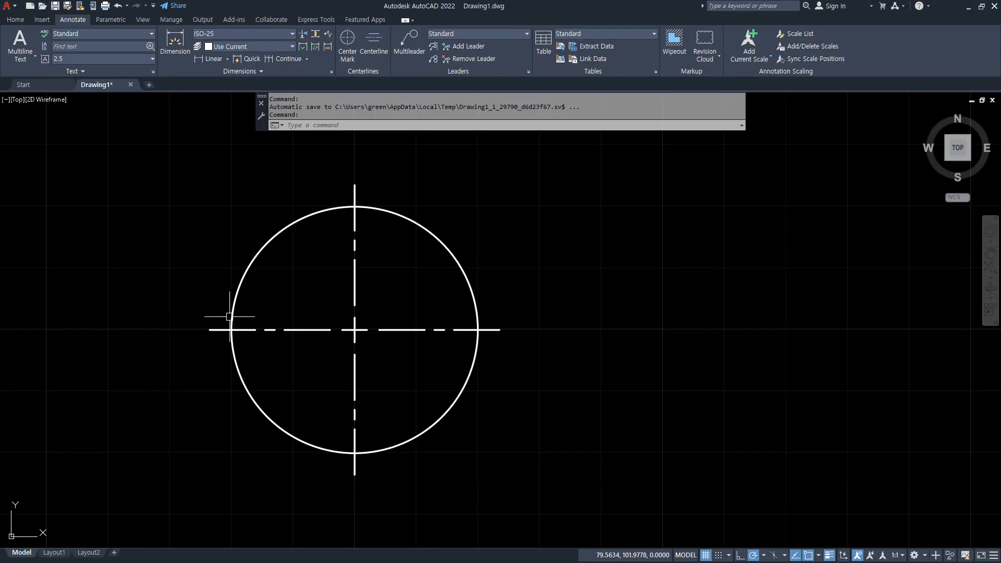
- Add a quick leader from the outer end of the circle's horizontal center line, up to a short horizontal landing, with the text "내용입력"
{"action": "type", "text": "le"}
{"action": "key", "text": "Return"}
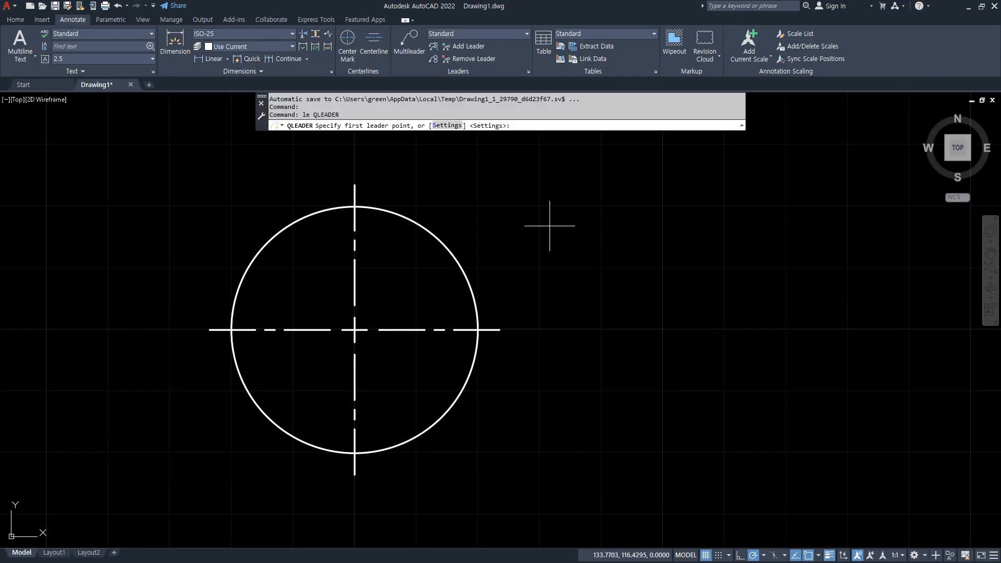
{"action": "left_click", "coordinate": [500, 329]}
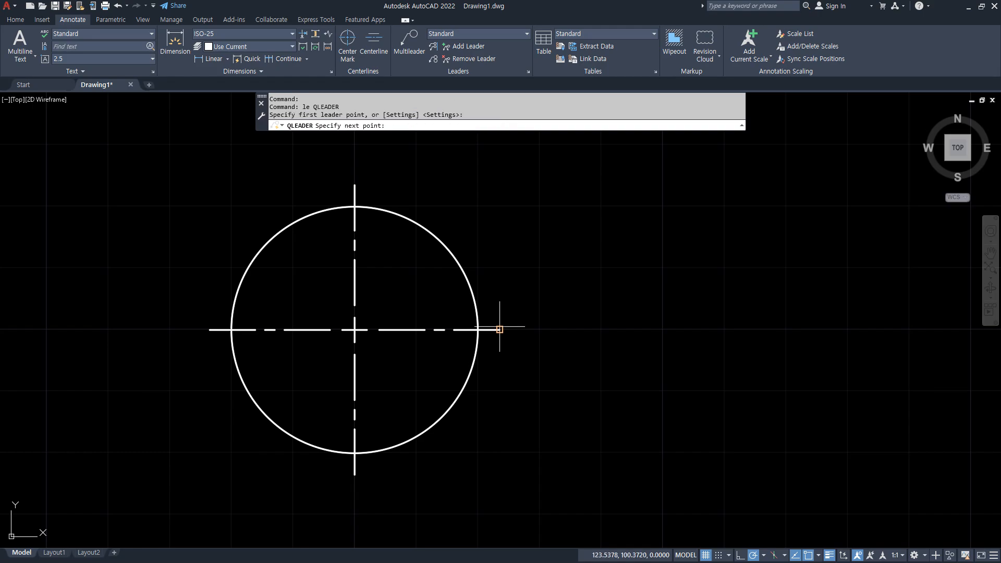
{"action": "scroll", "coordinate": [518, 290], "scroll_direction": "up", "scroll_amount": 4}
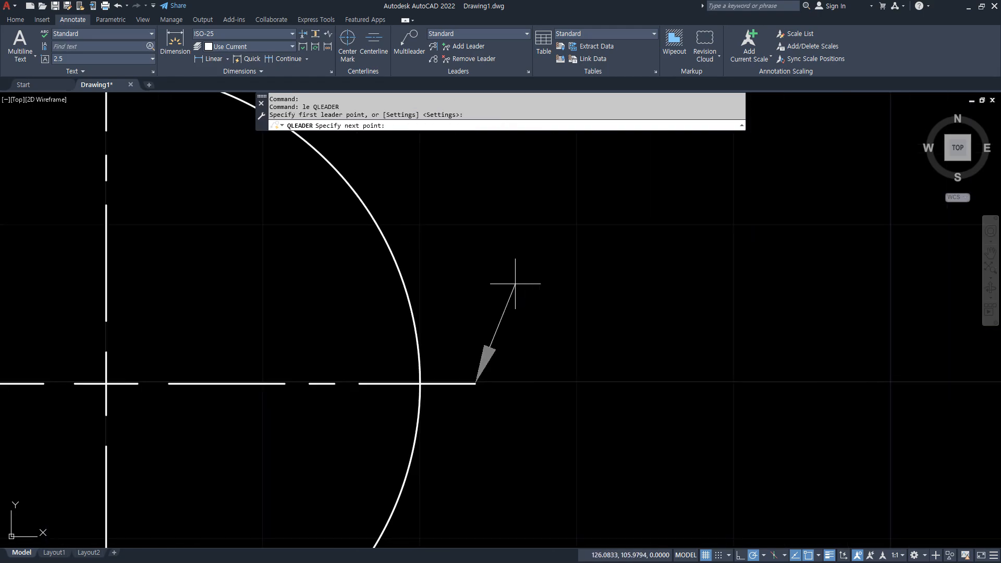
{"action": "left_click", "coordinate": [548, 202]}
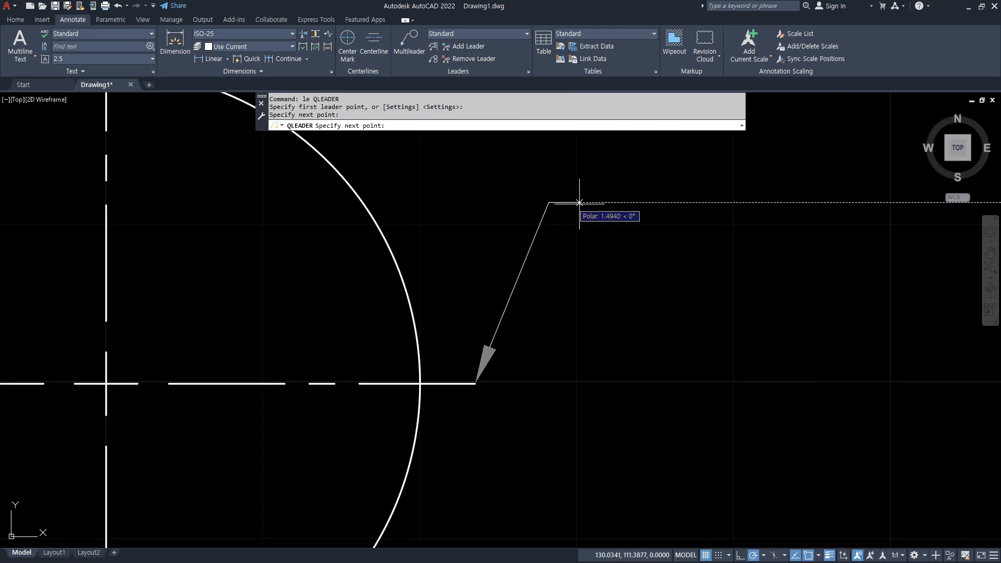
{"action": "left_click", "coordinate": [597, 202]}
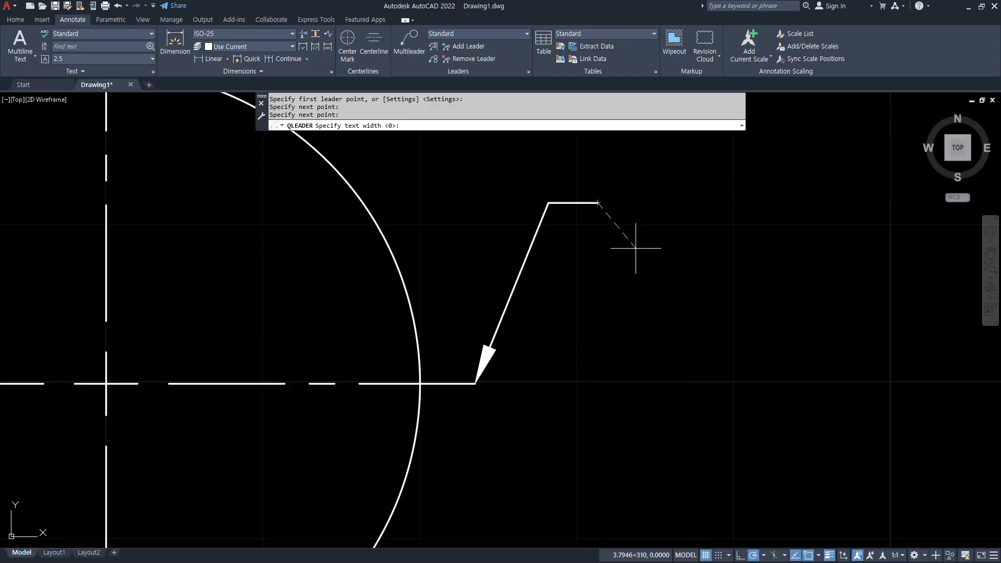
{"action": "key", "text": "Return"}
{"action": "key", "text": "Return"}
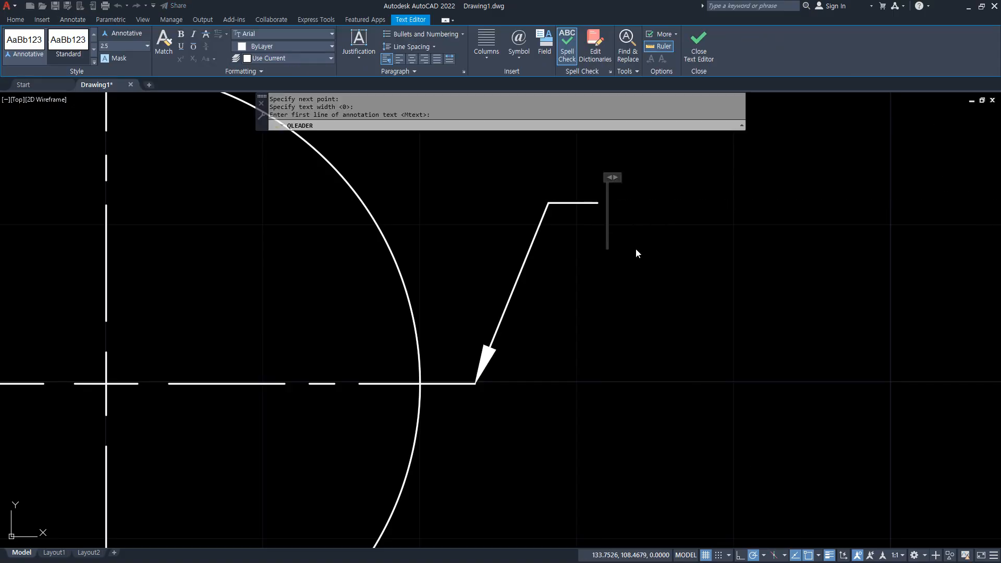
{"action": "type", "text": "용입력"}
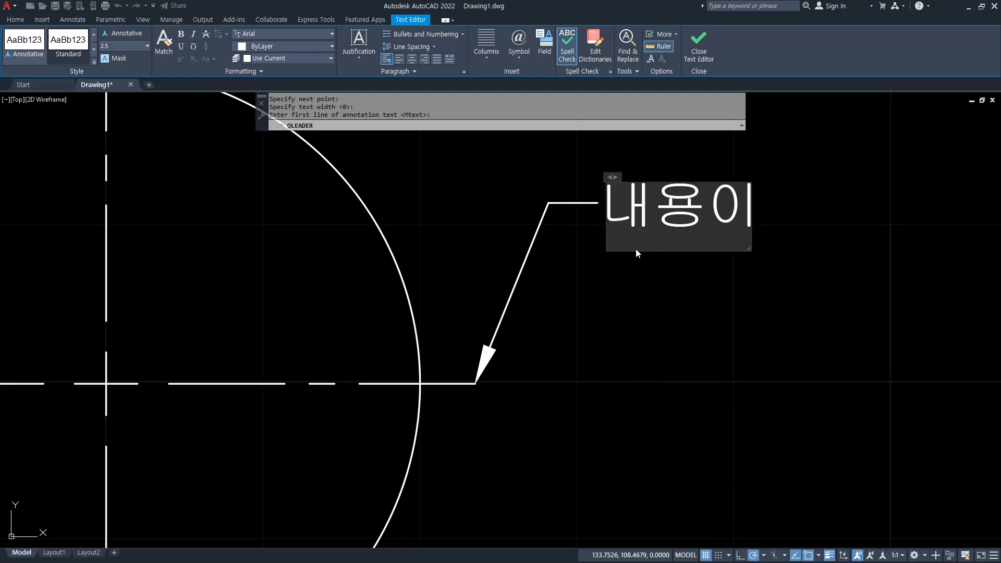
{"action": "key", "text": "ctrl+Return"}
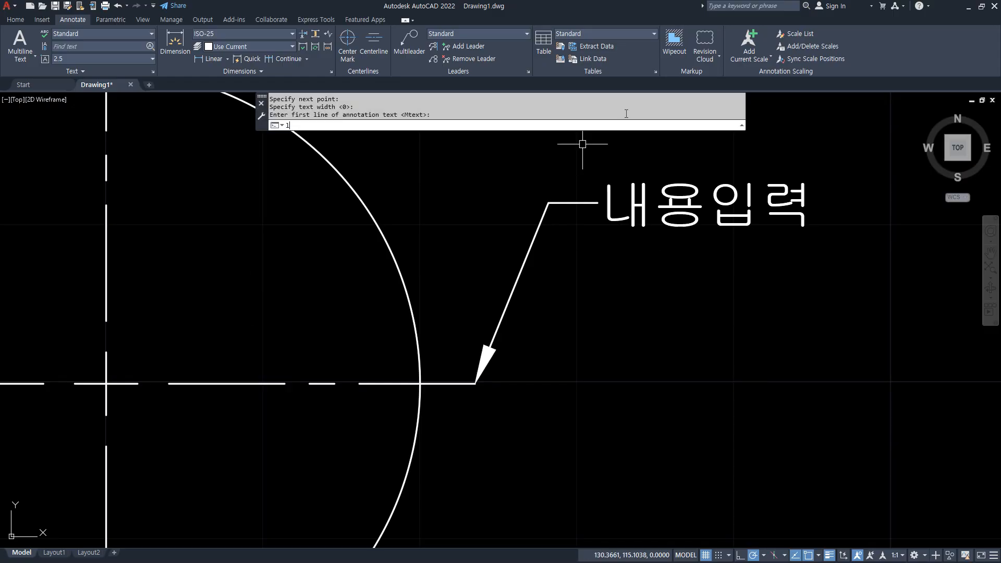
- Review the quick leader's multi-line text attachment settings for text on the left side and text on the right side
{"action": "key", "text": "Return"}
{"action": "middle_click_drag", "start_coordinate": [579, 326], "coordinate": [500, 262]}
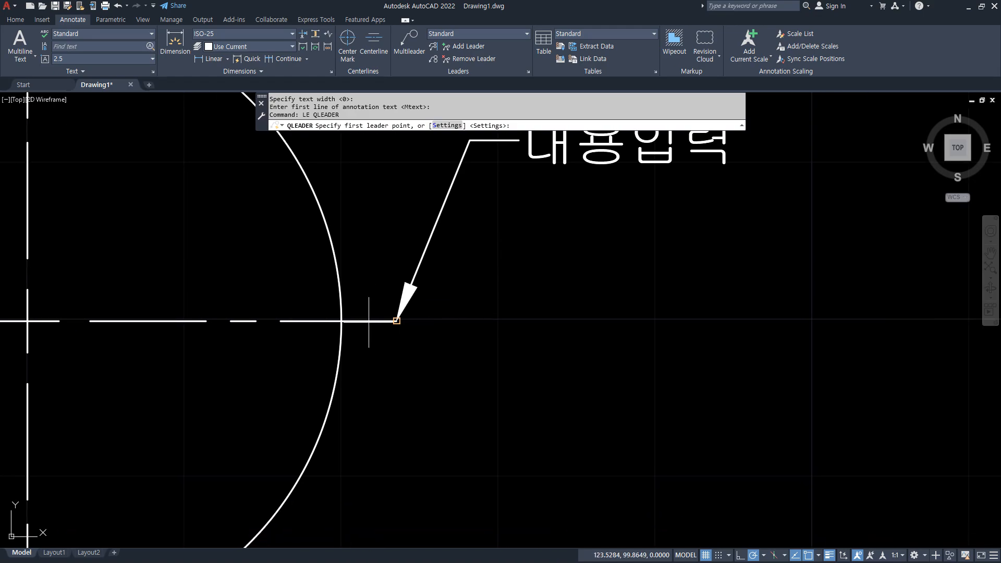
{"action": "left_click", "coordinate": [446, 126]}
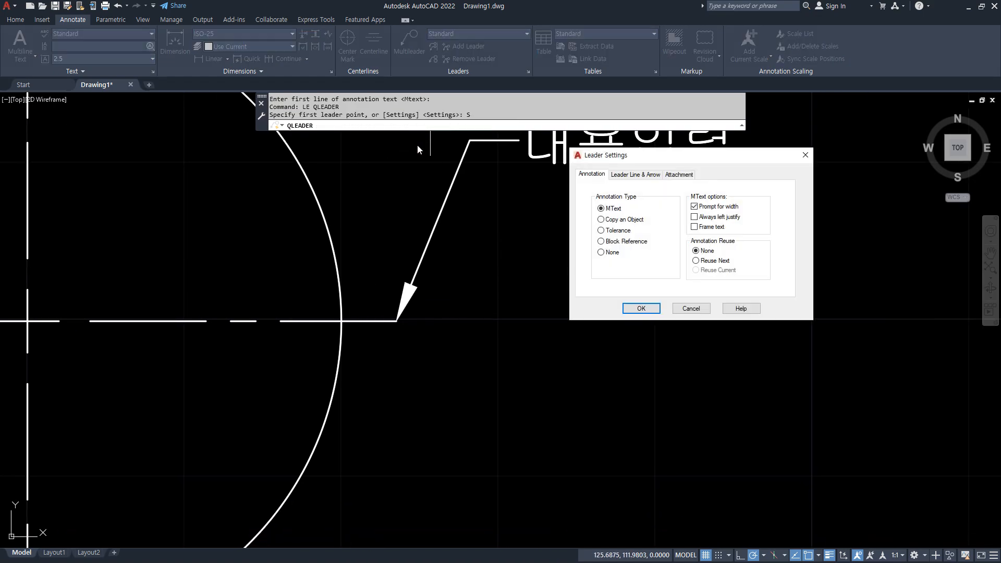
{"action": "left_click_drag", "start_coordinate": [694, 157], "coordinate": [452, 143]}
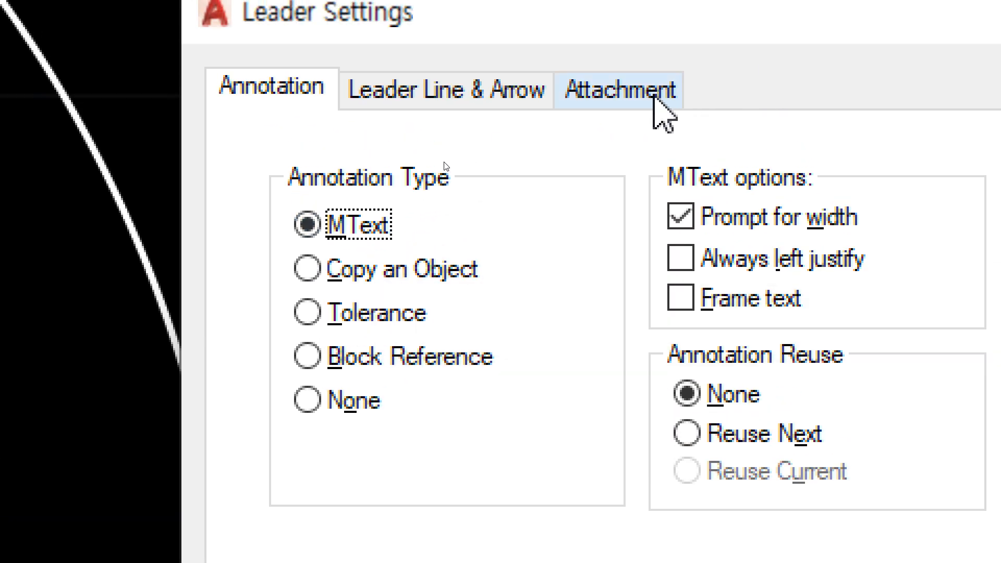
{"action": "left_click", "coordinate": [651, 99]}
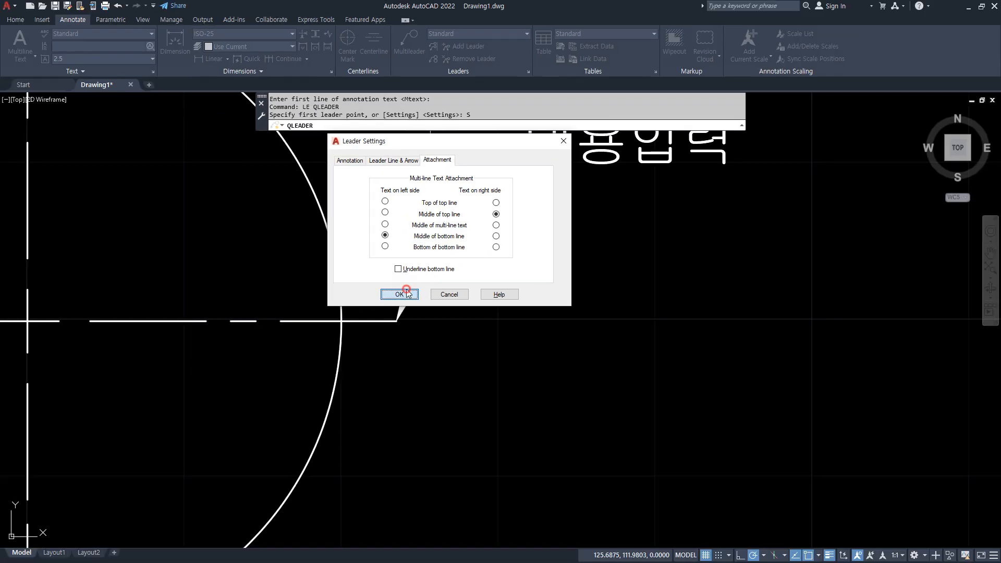
{"action": "left_click", "coordinate": [399, 294]}
- Draw a second quick leader beside the circle, arrow pointing straight up and landing toward the left, accepting the default text width
{"action": "scroll", "coordinate": [576, 279], "scroll_direction": "down", "scroll_amount": 2}
{"action": "middle_click_drag", "start_coordinate": [576, 279], "coordinate": [391, 208]}
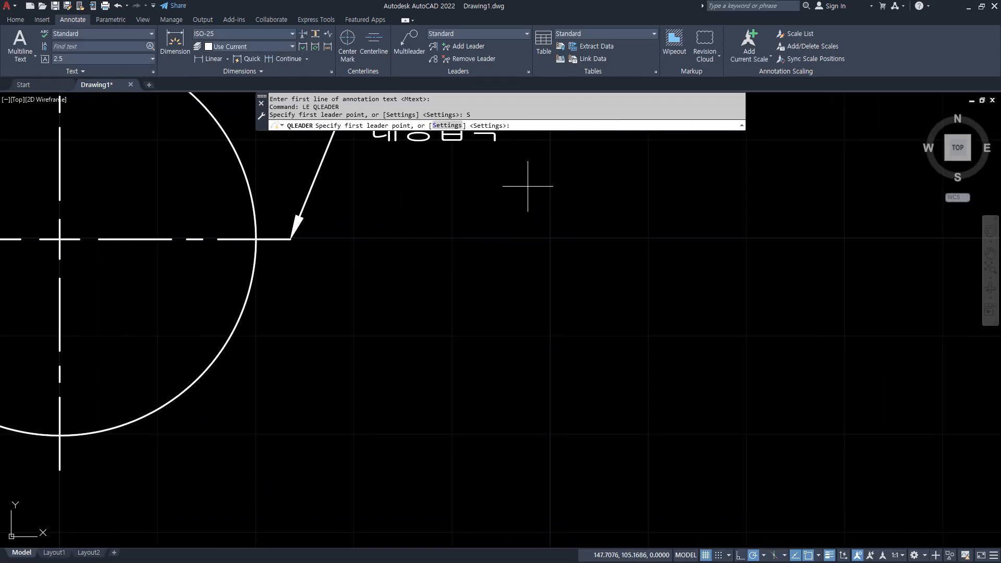
{"action": "left_click", "coordinate": [546, 165]}
{"action": "left_click", "coordinate": [546, 351]}
{"action": "left_click", "coordinate": [517, 352]}
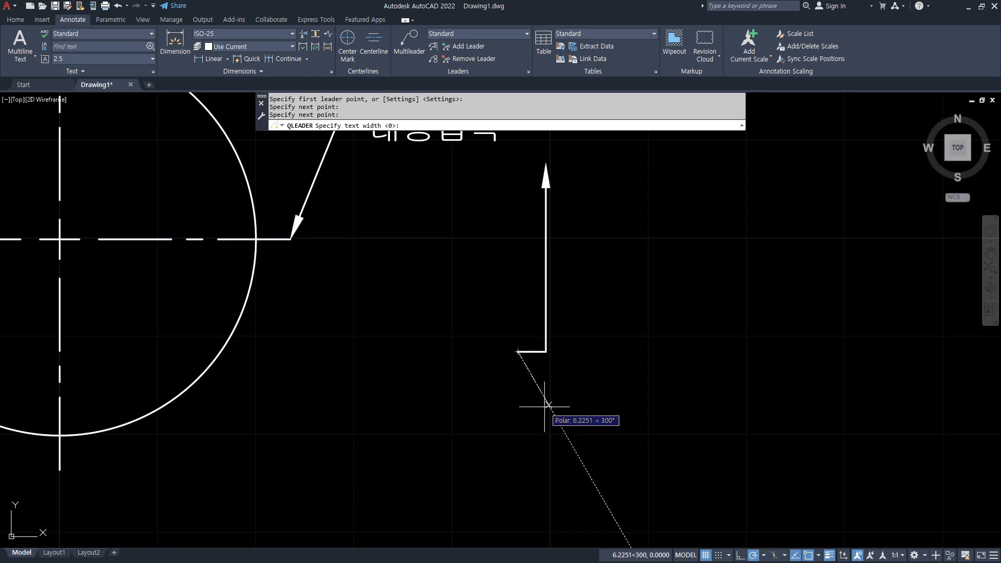
{"action": "key", "text": "Return"}
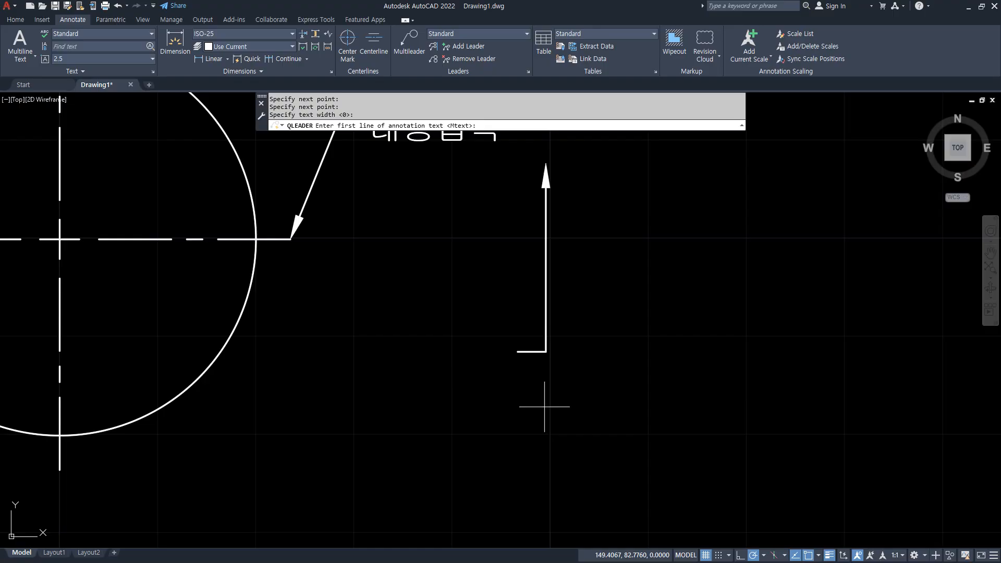
- Enter the second leader's annotation on four lines: "동해물과", "백두산이", "마르고", "닳도록"
{"action": "key", "text": "Return"}
{"action": "type", "text": "동해물과"}
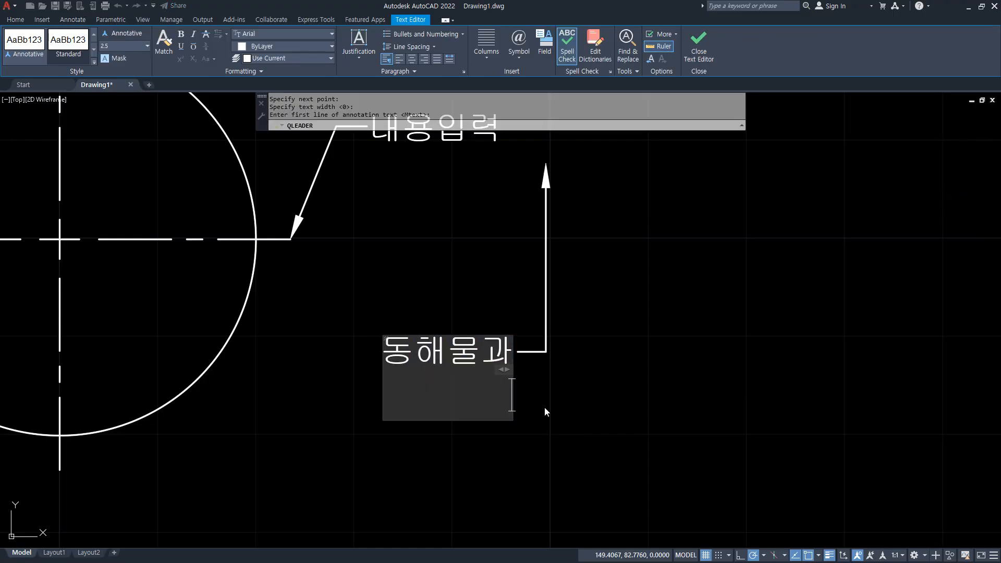
{"action": "type", "text": "백두산이"}
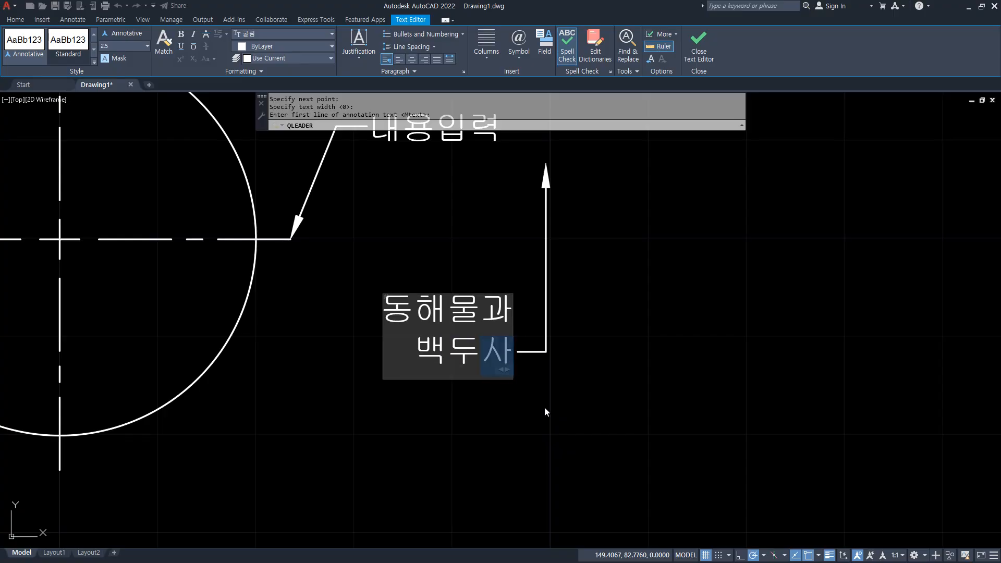
{"action": "type", "text": "마르고"}
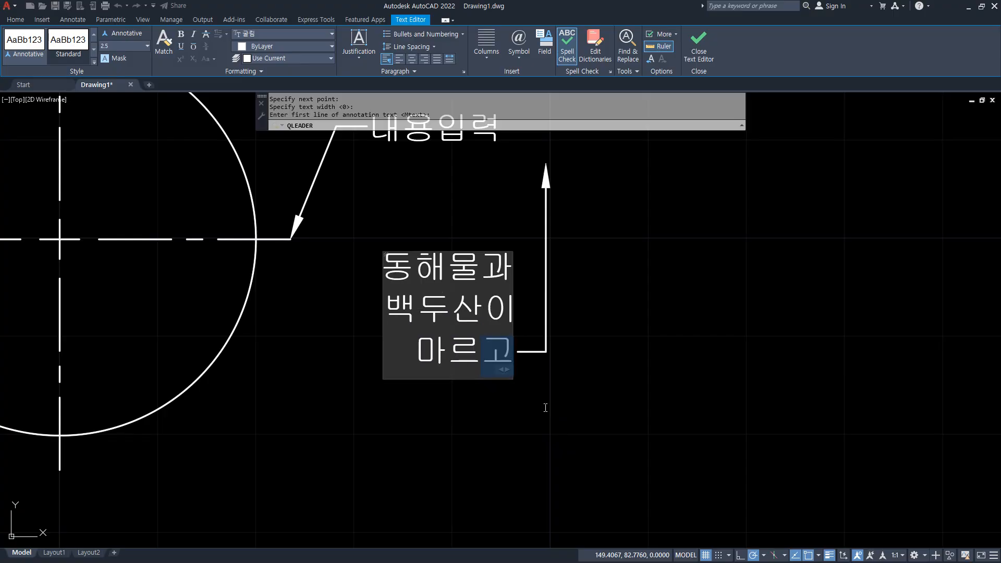
{"action": "type", "text": "달도록"}
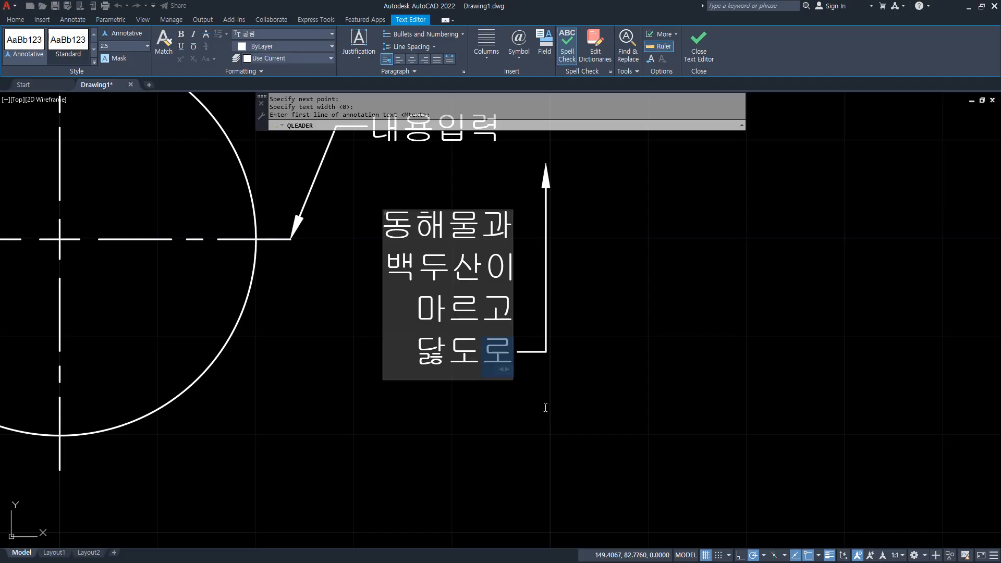
{"action": "left_click", "coordinate": [545, 407]}
- Draw a third quick leader next to the second, arrow pointing straight up and landing toward the right, with the default text width
{"action": "key", "text": "Return"}
{"action": "left_click", "coordinate": [604, 166]}
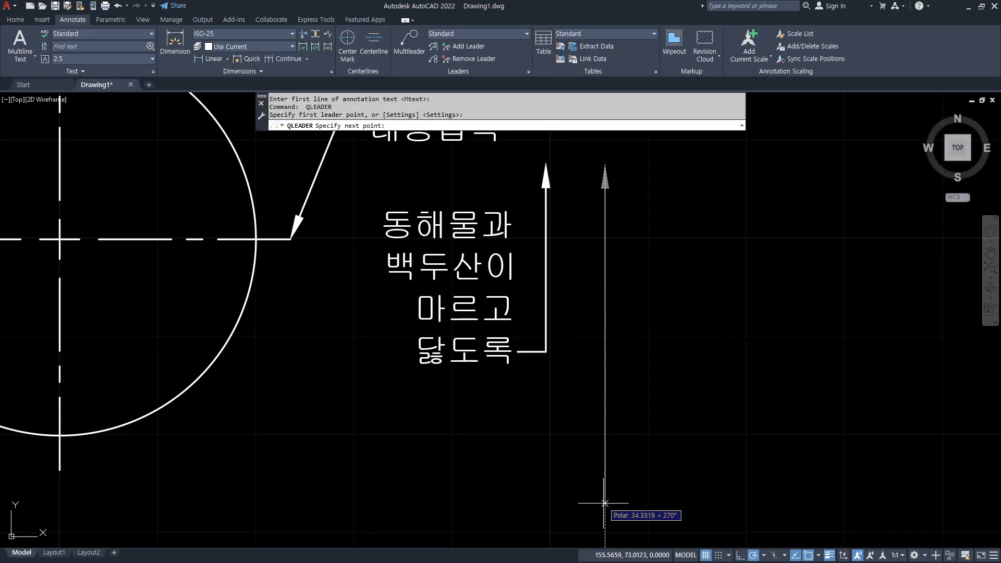
{"action": "left_click", "coordinate": [604, 312]}
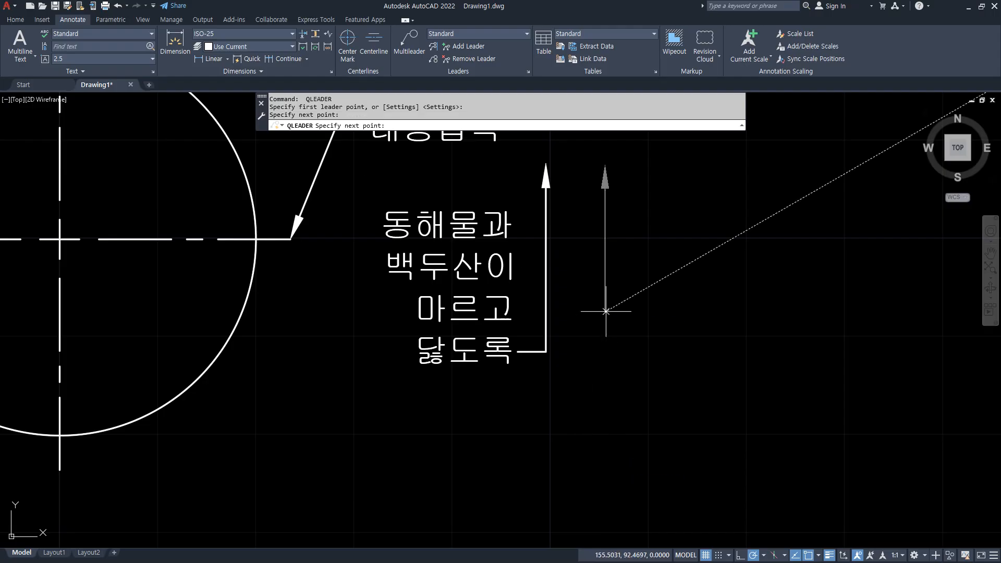
{"action": "left_click", "coordinate": [645, 311]}
{"action": "key", "text": "Return"}
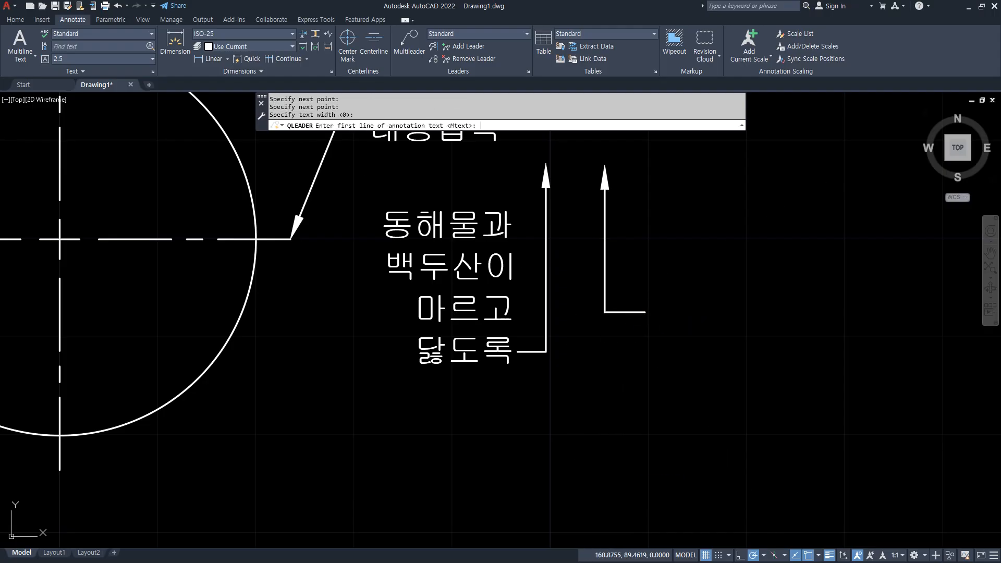
- Enter the same four lines, "동해물과", "백두산이", "마르고", "닳도록", as the third leader's annotation
{"action": "key", "text": "Return"}
{"action": "type", "text": "동해무ㄹ과"}
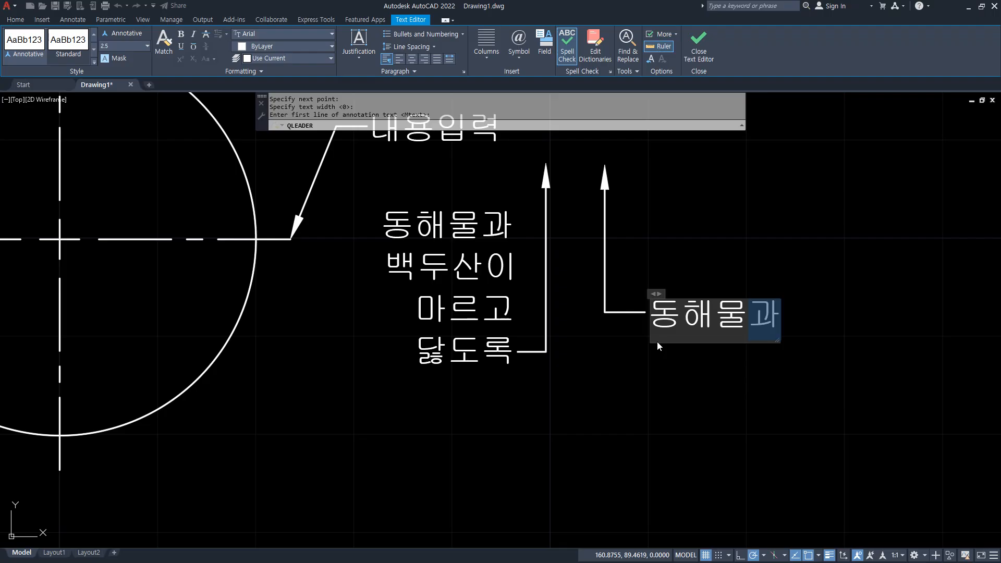
{"action": "key", "text": "Return"}
{"action": "type", "text": "백두산이"}
{"action": "key", "text": "Return"}
{"action": "type", "text": "마르고 다"}
{"action": "key", "text": "BackSpace"}
{"action": "key", "text": "BackSpace"}
{"action": "key", "text": "BackSpace"}
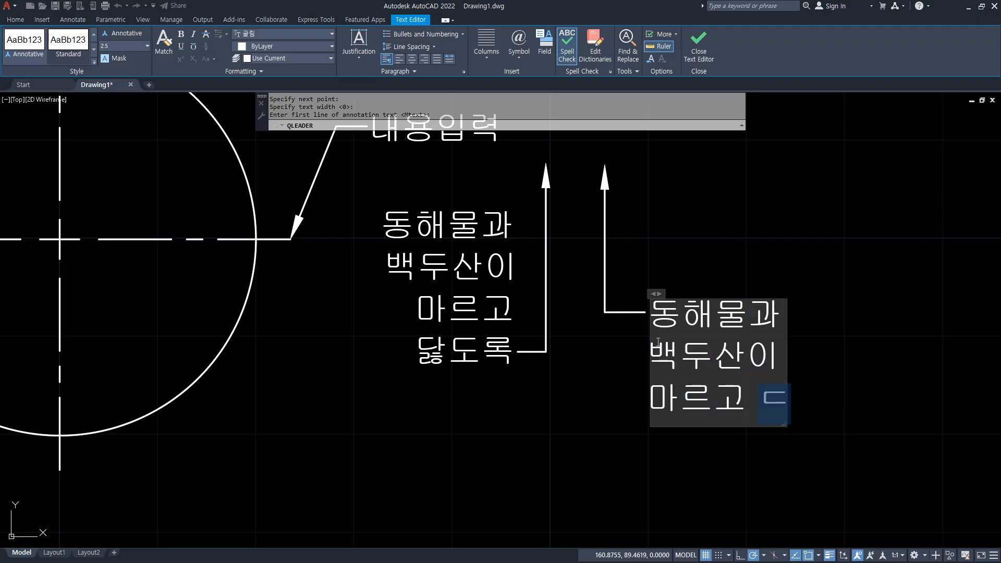
{"action": "key", "text": "Return"}
{"action": "type", "text": "닳도로"}
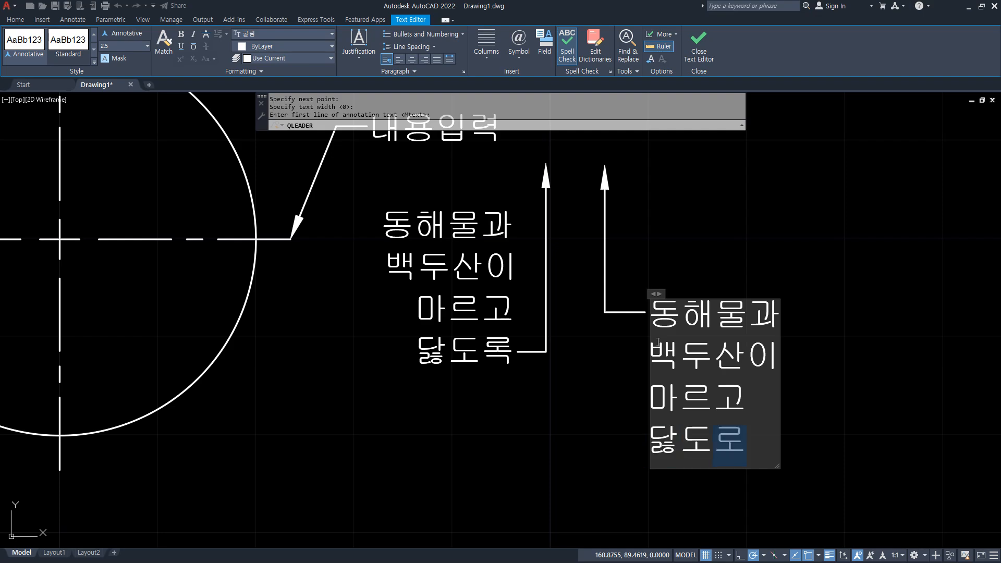
{"action": "key", "text": "ctrl+Return"}
{"action": "left_click_drag", "start_coordinate": [543, 140], "coordinate": [548, 383]}
{"action": "mouse_move", "coordinate": [458, 400]}
{"action": "left_mouse_down"}
{"action": "mouse_move", "coordinate": [437, 193]}
{"action": "mouse_move", "coordinate": [536, 300]}
{"action": "mouse_move", "coordinate": [483, 387]}
{"action": "left_mouse_up"}
{"action": "key", "text": "e"}
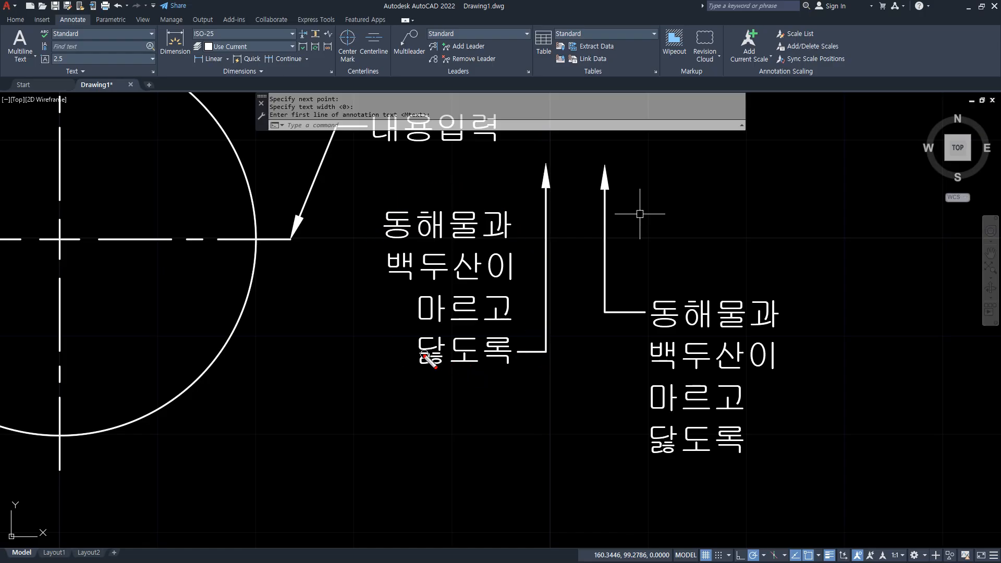
{"action": "left_click_drag", "start_coordinate": [379, 351], "coordinate": [477, 352]}
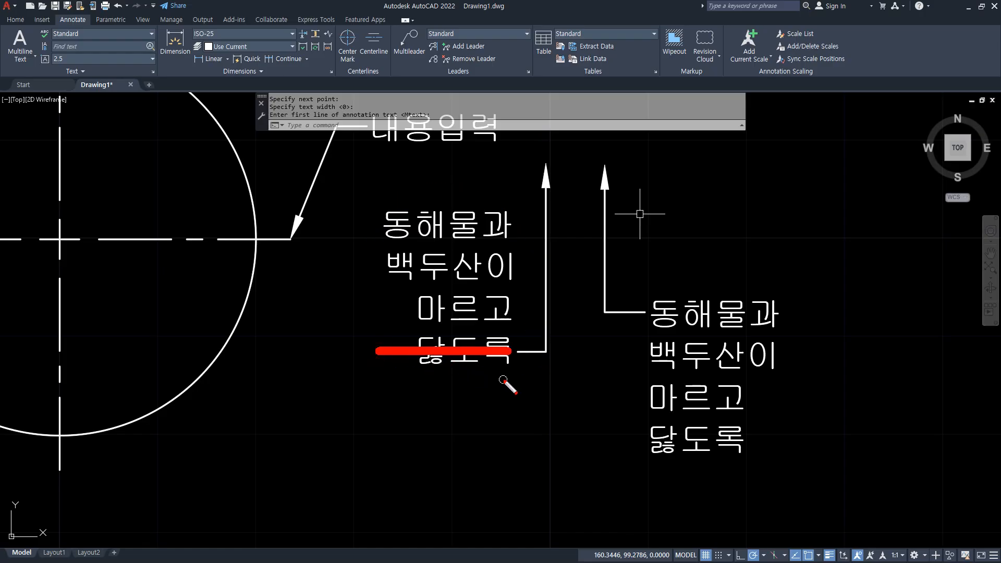
{"action": "mouse_move", "coordinate": [714, 460]}
{"action": "left_mouse_down"}
{"action": "mouse_move", "coordinate": [662, 306]}
{"action": "mouse_move", "coordinate": [775, 427]}
{"action": "mouse_move", "coordinate": [722, 466]}
{"action": "left_mouse_up"}
{"action": "key", "text": "e"}
{"action": "left_click_drag", "start_coordinate": [603, 172], "coordinate": [611, 316]}
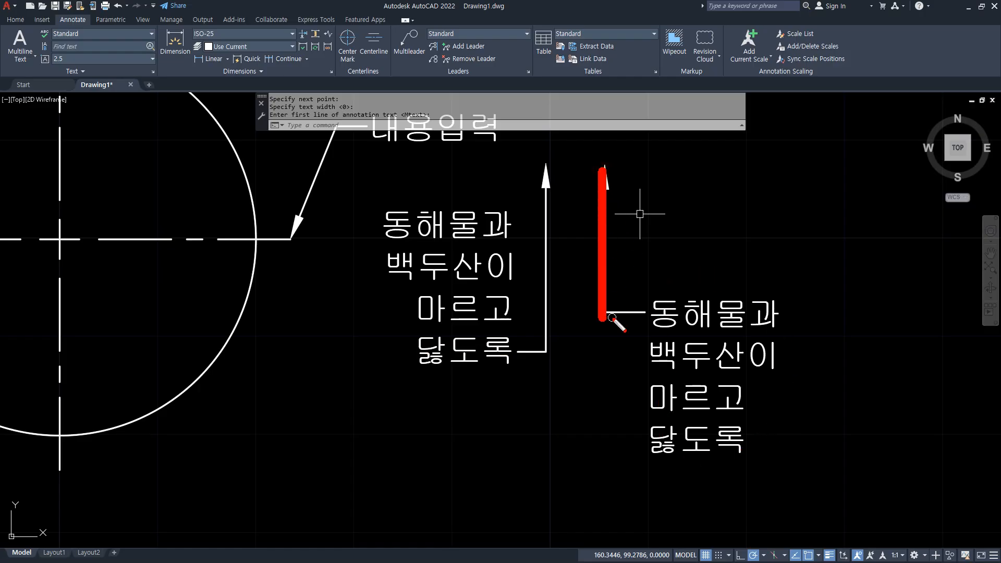
{"action": "mouse_move", "coordinate": [759, 483]}
{"action": "left_mouse_down"}
{"action": "mouse_move", "coordinate": [680, 441]}
{"action": "mouse_move", "coordinate": [777, 313]}
{"action": "mouse_move", "coordinate": [764, 487]}
{"action": "left_mouse_up"}
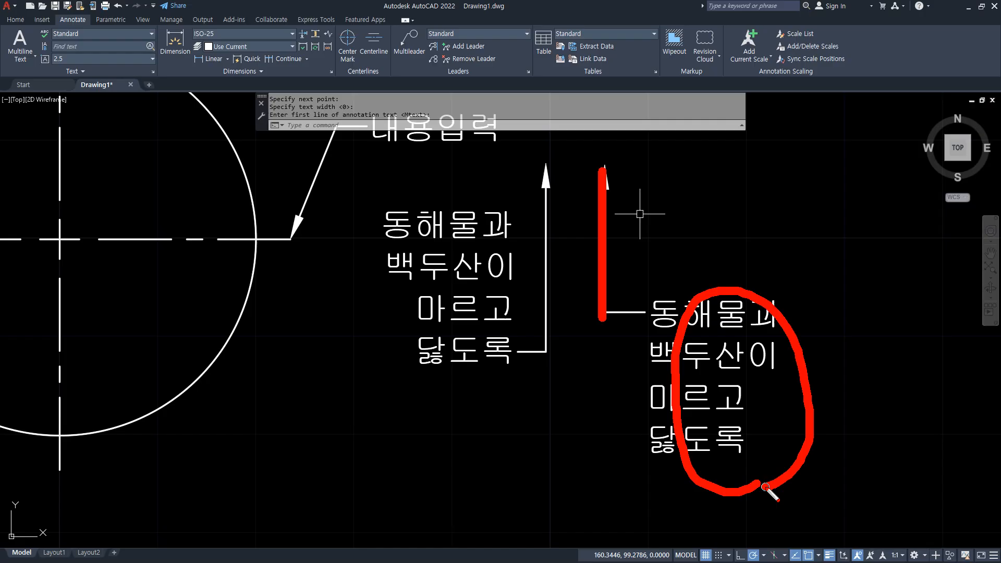
{"action": "key", "text": "e"}
{"action": "left_click_drag", "start_coordinate": [775, 315], "coordinate": [653, 317]}
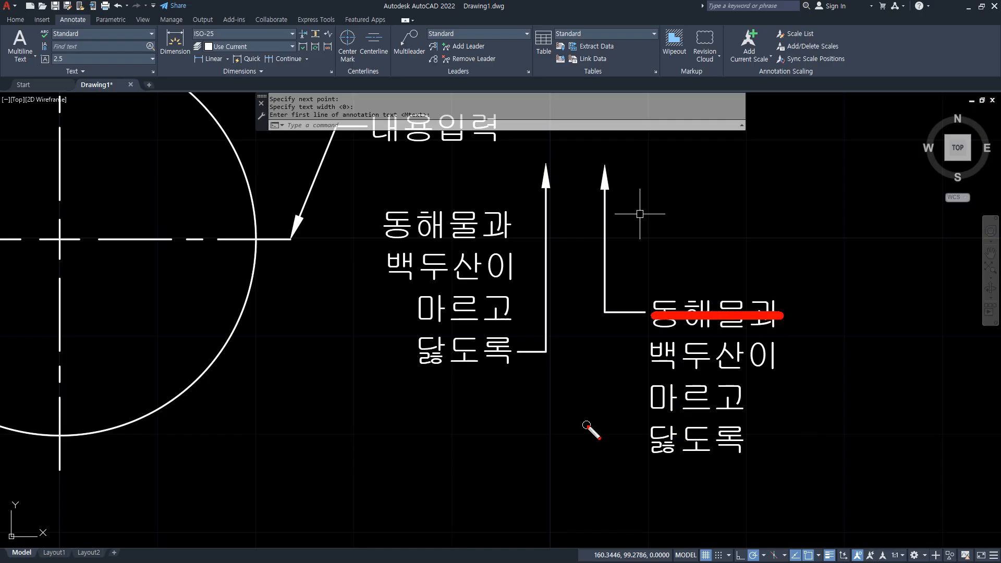
{"action": "key", "text": "e"}
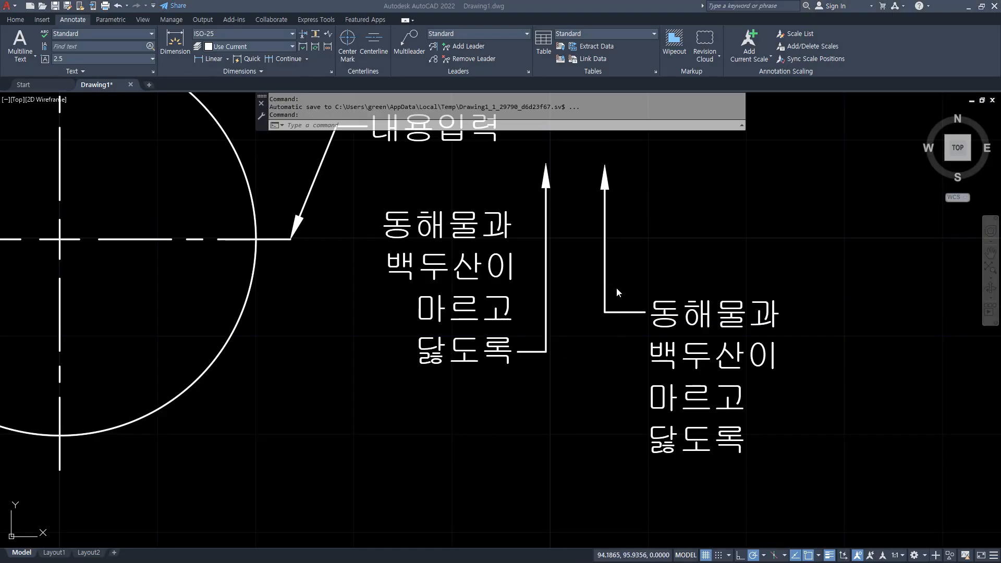
{"action": "left_click", "coordinate": [406, 125]}
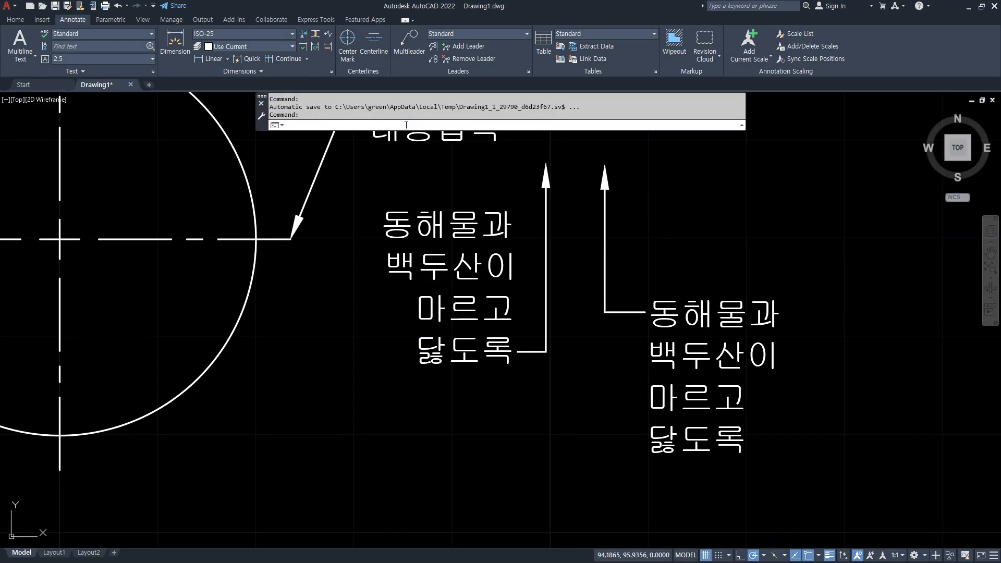
{"action": "type", "text": "ㅣㄷ"}
{"action": "key", "text": "Return"}
{"action": "key", "text": "Escape"}
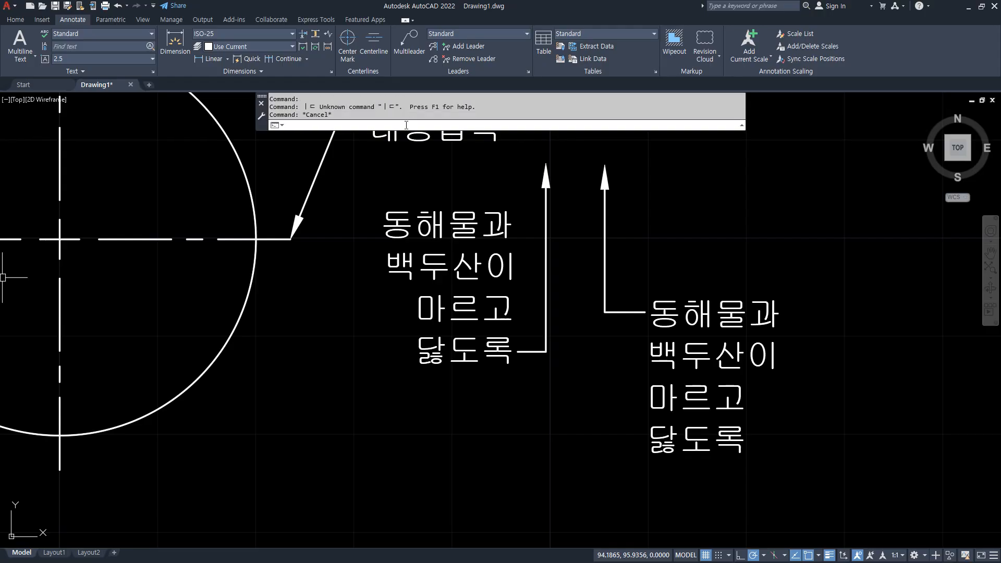
- Set the quick leader arrowhead to Dot in the leader settings
{"action": "type", "text": "le"}
{"action": "key", "text": "Return"}
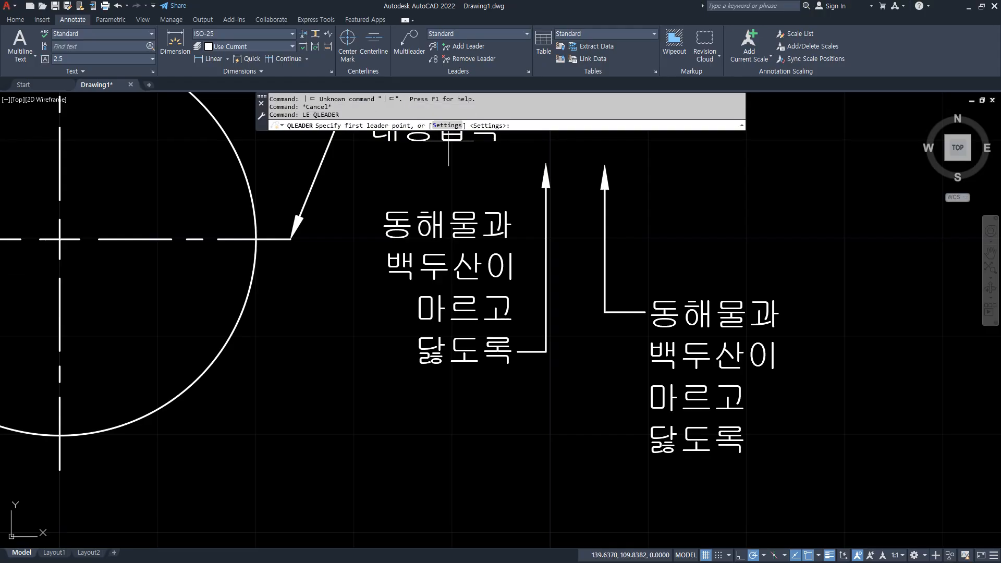
{"action": "left_click", "coordinate": [446, 126]}
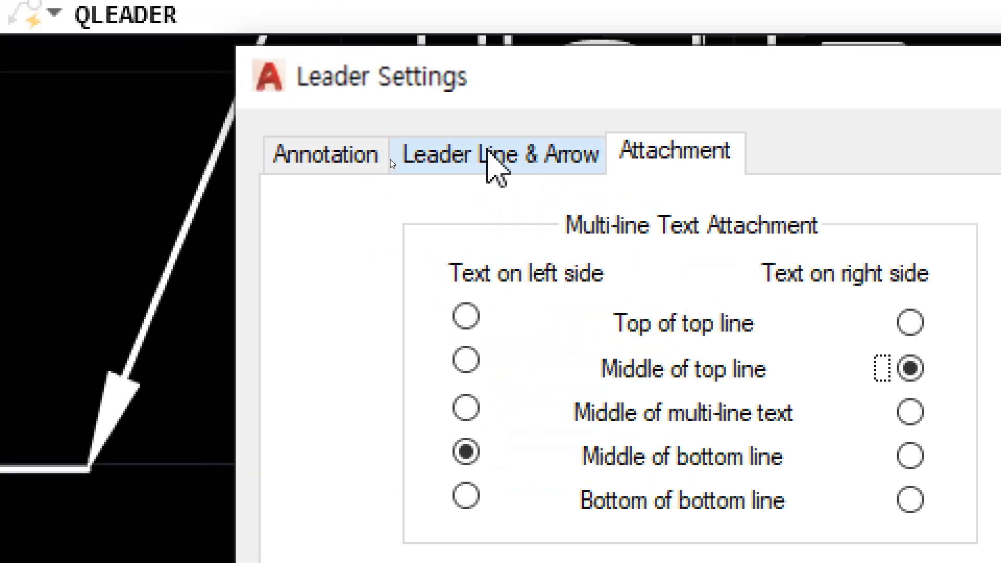
{"action": "left_click", "coordinate": [392, 161]}
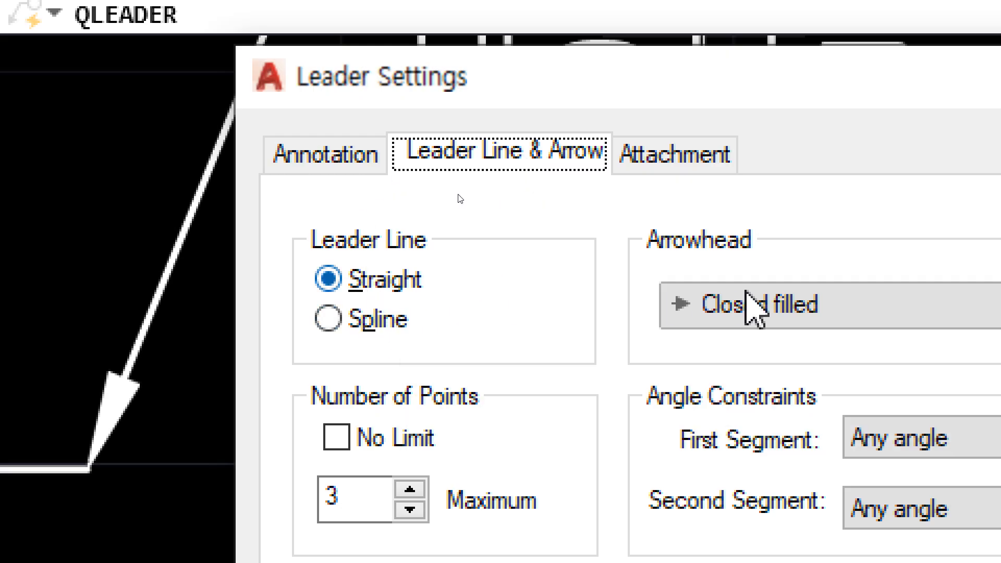
{"action": "left_click", "coordinate": [882, 308]}
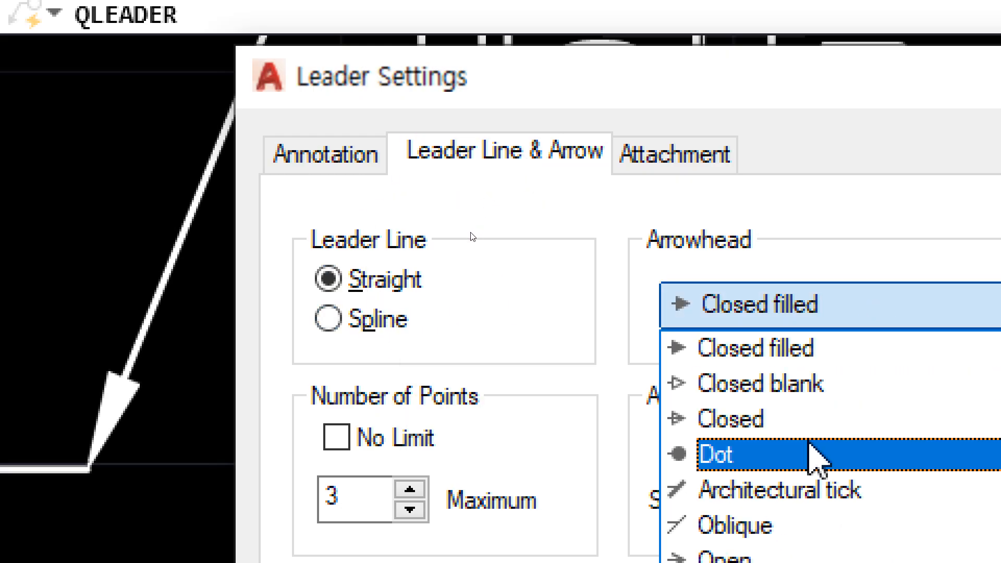
{"action": "left_click", "coordinate": [815, 455]}
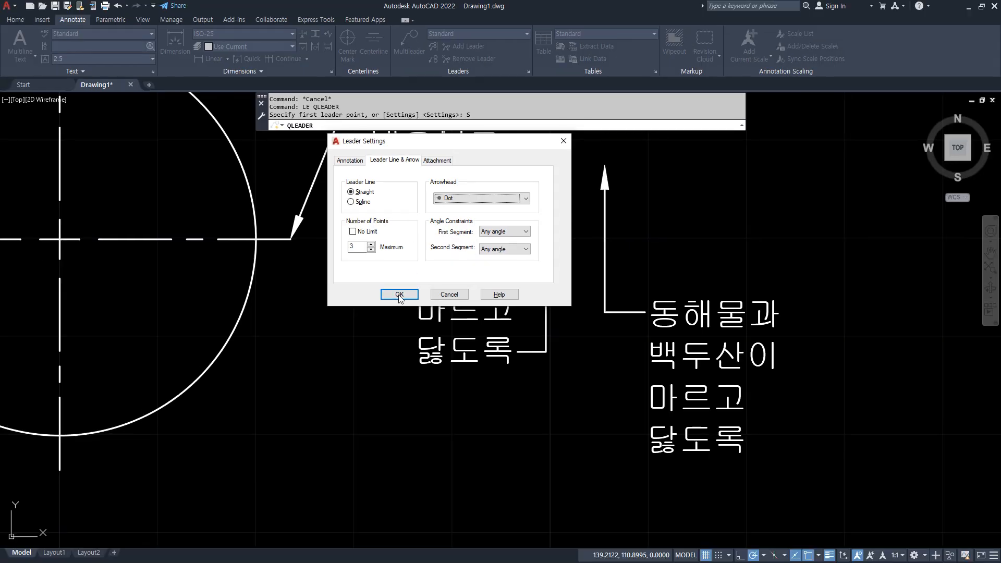
{"action": "left_click", "coordinate": [400, 299]}
- Draw a dot-ended quick leader to the right of the existing ones with a horizontal landing and annotate it "asdf"
{"action": "scroll", "coordinate": [475, 246], "scroll_direction": "down", "scroll_amount": 2}
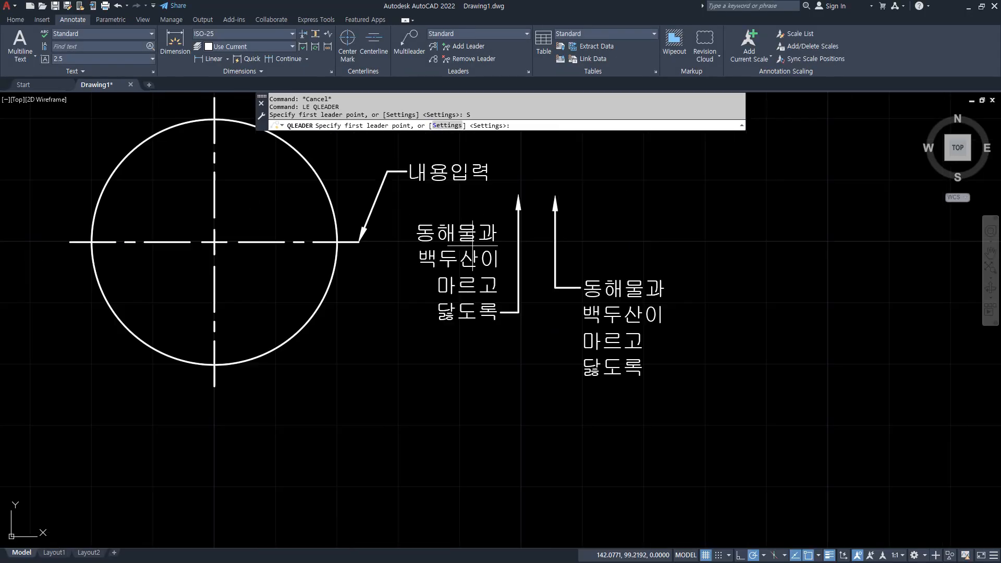
{"action": "middle_click_drag", "start_coordinate": [476, 246], "coordinate": [201, 331]}
{"action": "left_click", "coordinate": [427, 341]}
{"action": "left_click", "coordinate": [489, 255]}
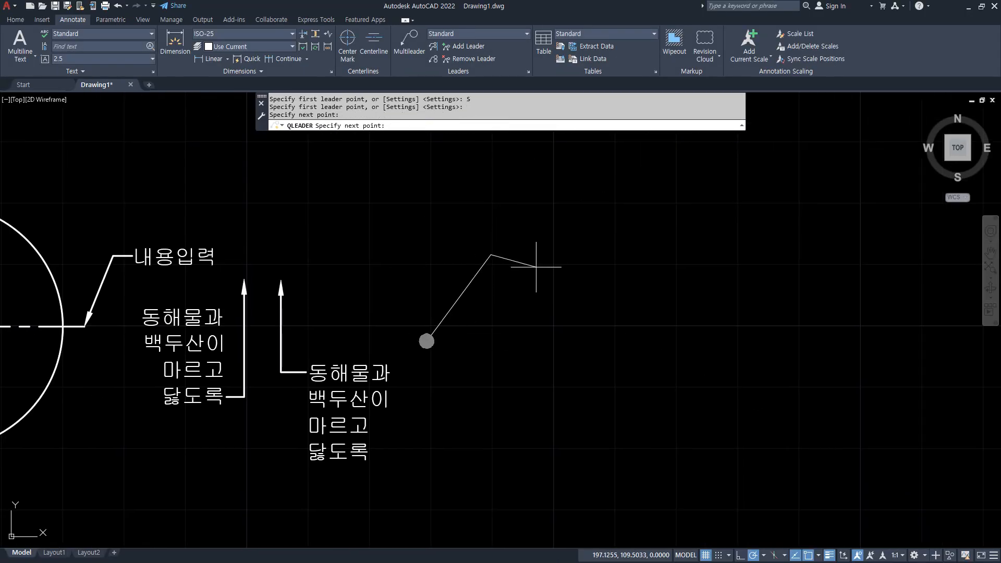
{"action": "left_click", "coordinate": [537, 255]}
{"action": "key", "text": "Return"}
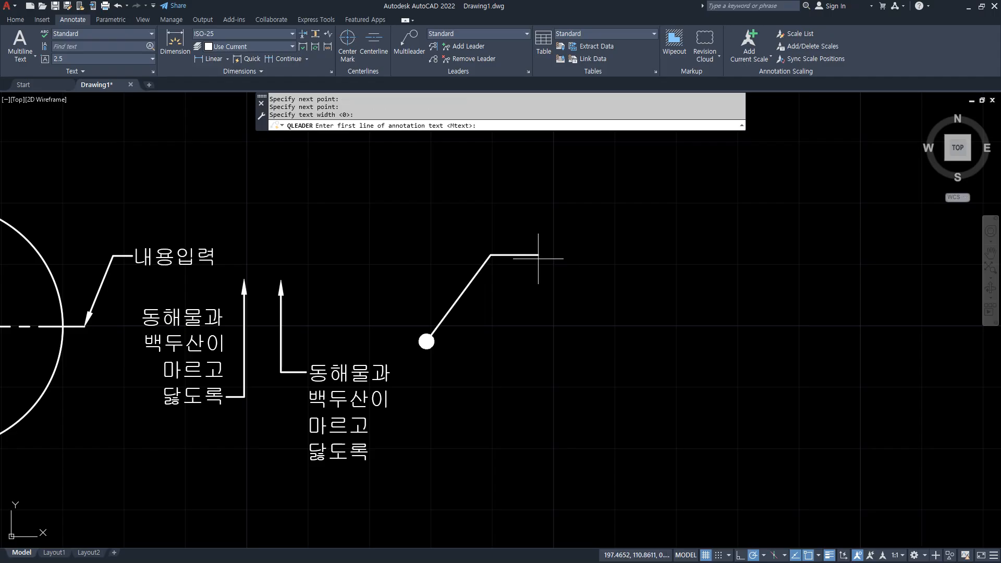
{"action": "key", "text": "Return"}
{"action": "type", "text": "asdf"}
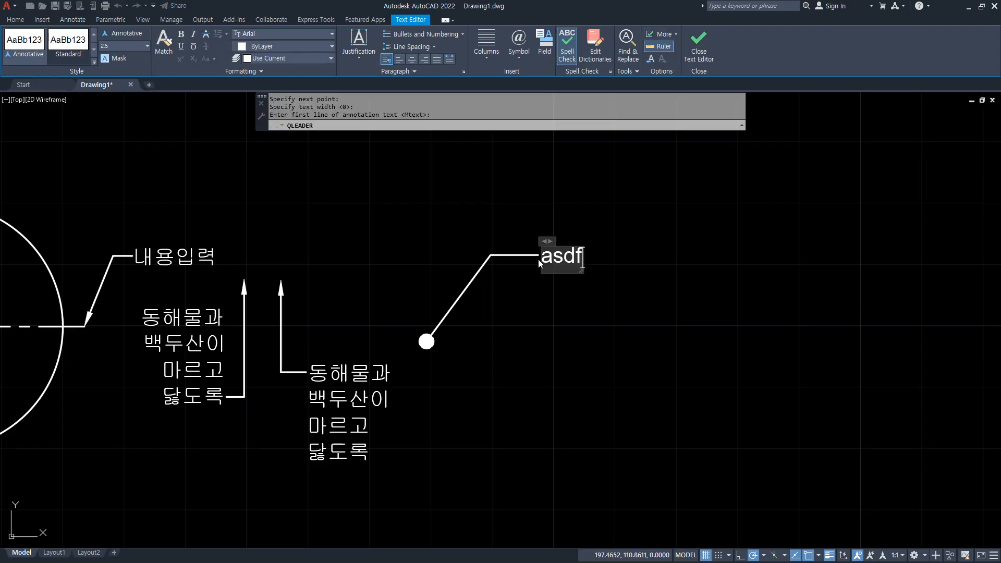
{"action": "left_click", "coordinate": [538, 260]}
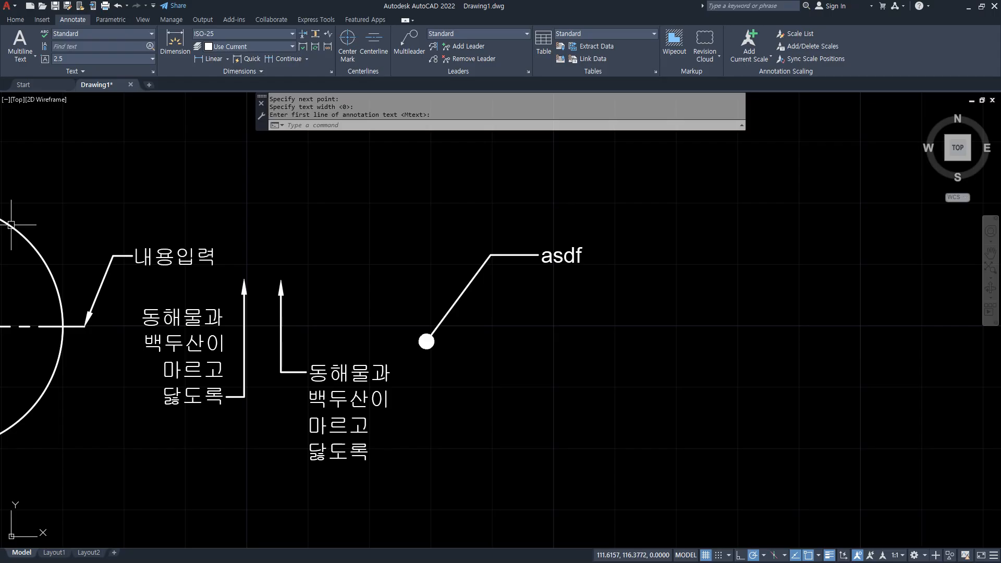
{"action": "type", "text": "lq"}
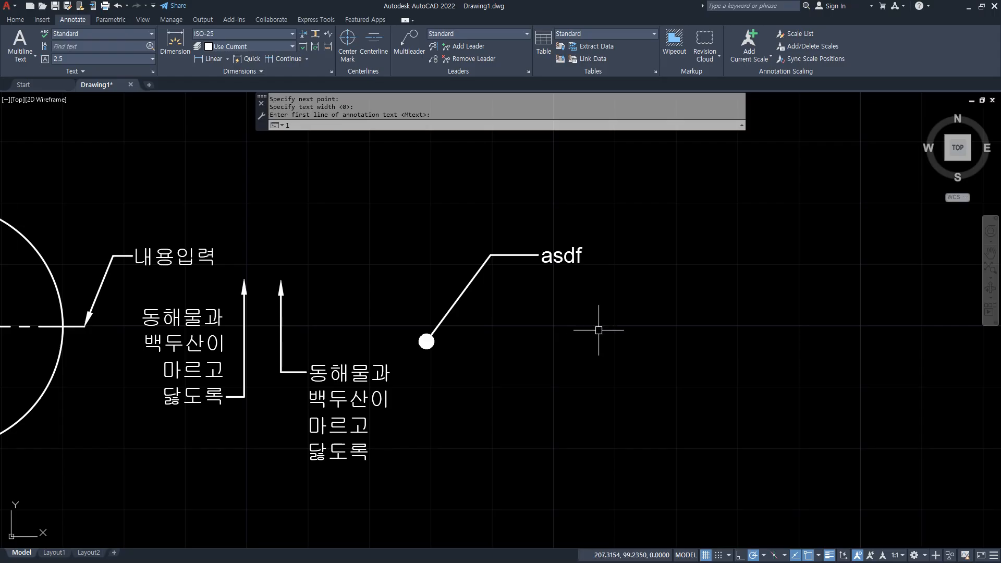
{"action": "key", "text": "Return"}
{"action": "type", "text": "k"}
{"action": "key", "text": "Escape"}
{"action": "key", "text": "Escape"}
- Configure quick leaders to use a spline leader line with no limit on the number of points
{"action": "type", "text": "le"}
{"action": "key", "text": "Return"}
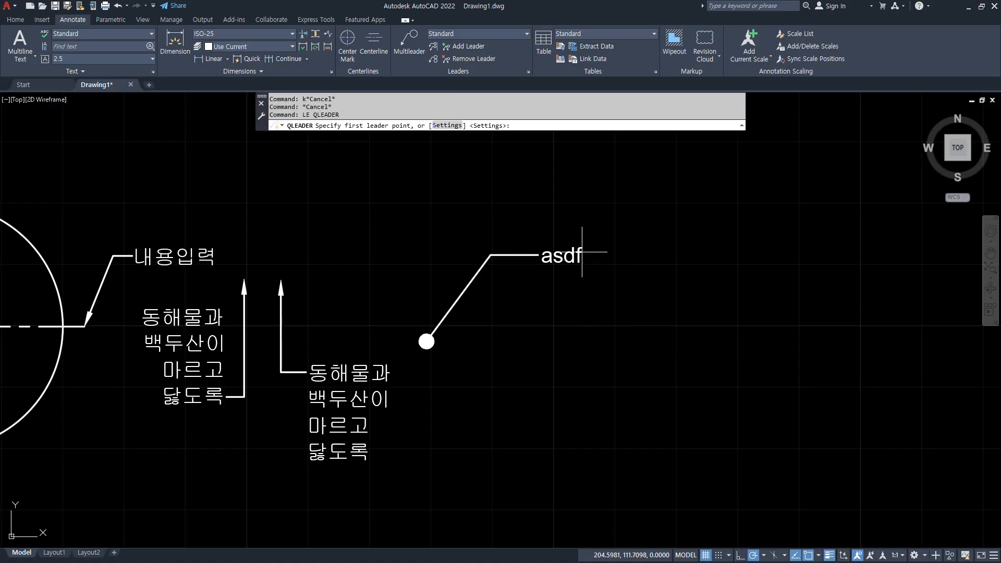
{"action": "key", "text": "Return"}
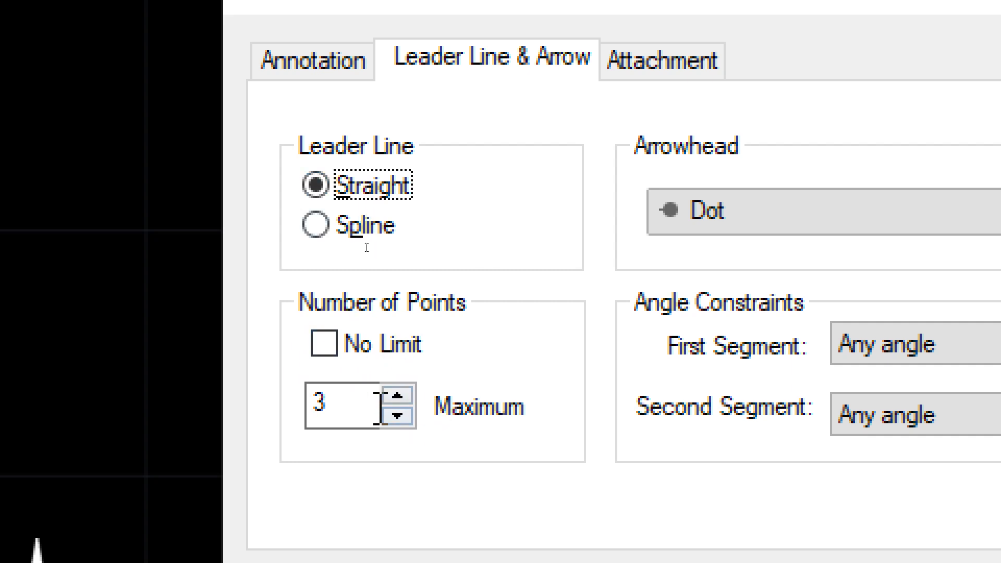
{"action": "mouse_move", "coordinate": [379, 407]}
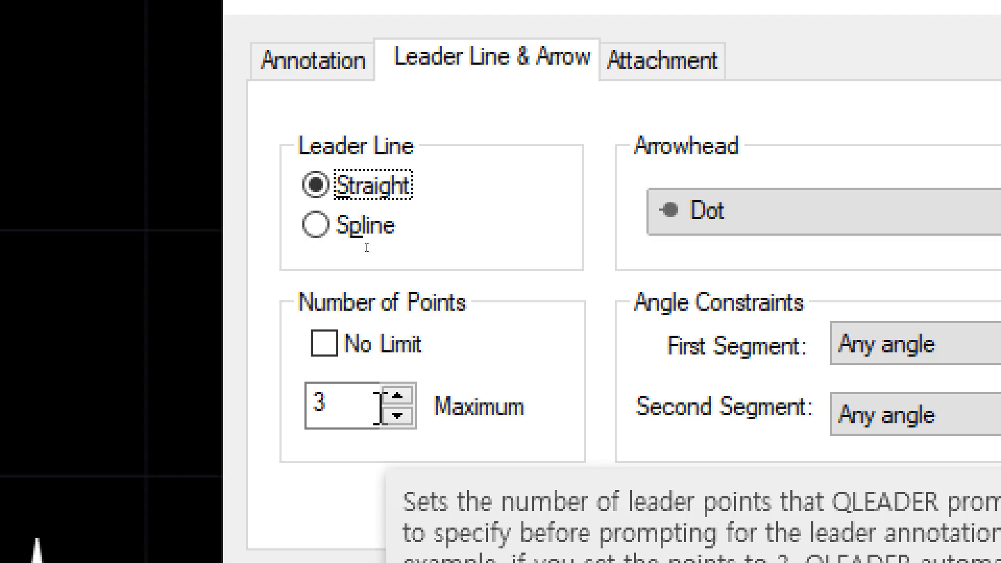
{"action": "double_click", "coordinate": [346, 406]}
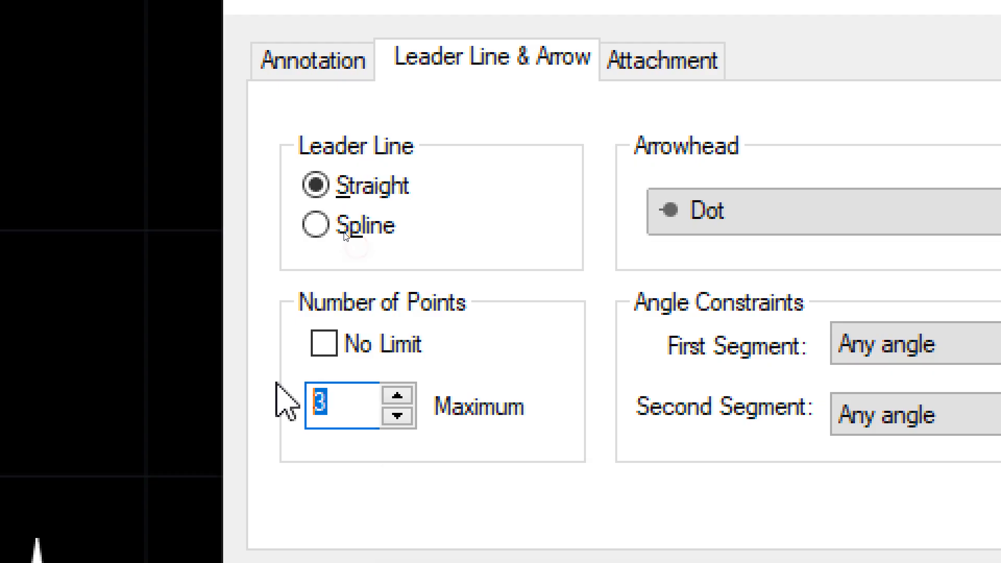
{"action": "left_click", "coordinate": [323, 345]}
{"action": "mouse_move", "coordinate": [320, 347]}
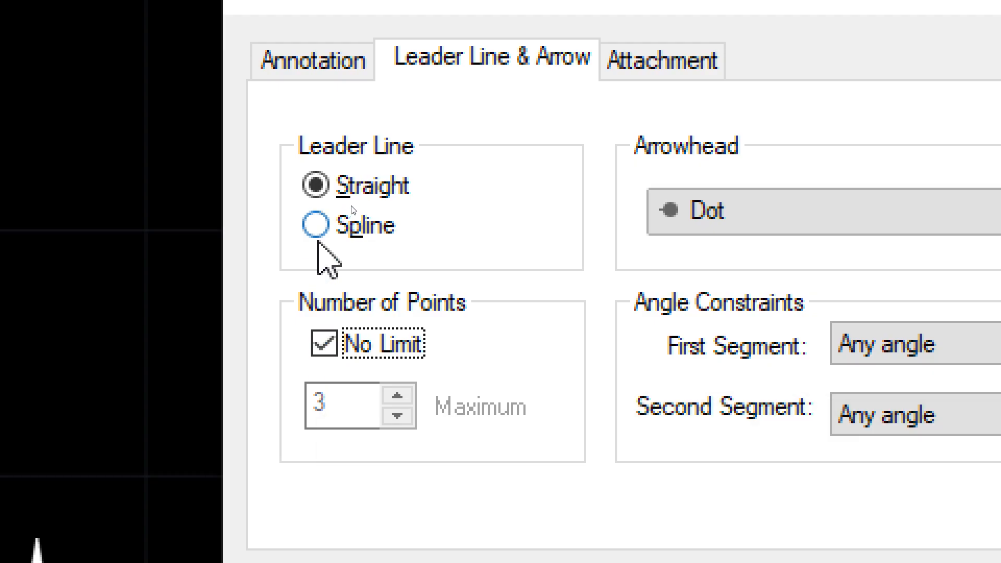
{"action": "left_click", "coordinate": [324, 231]}
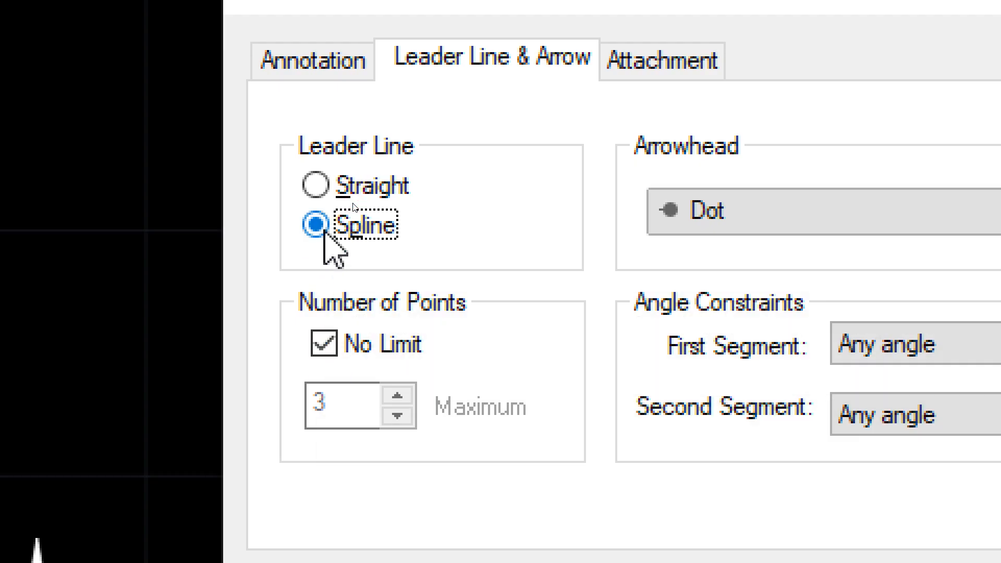
{"action": "mouse_move", "coordinate": [324, 230]}
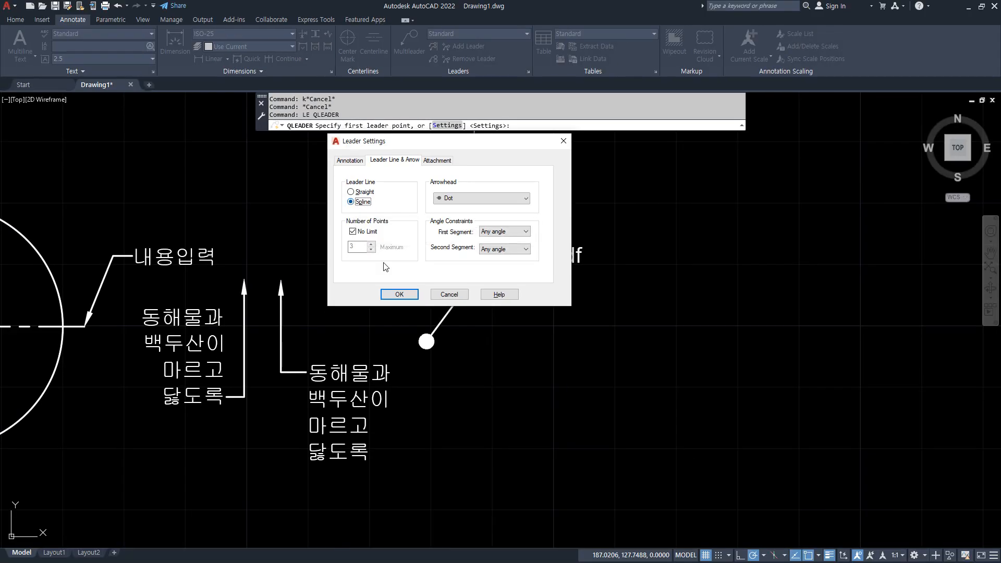
{"action": "left_click", "coordinate": [399, 294]}
- Draw a wavy spline leader to the right of the dot-ended one, keep the default text width, and annotate it "asdf"
{"action": "middle_click_drag", "start_coordinate": [536, 309], "coordinate": [324, 302]}
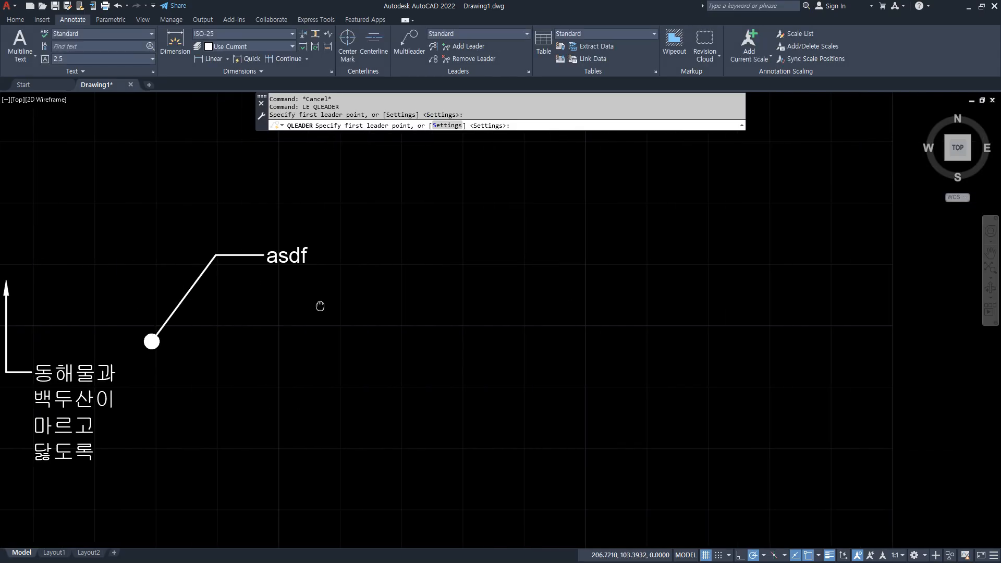
{"action": "left_click", "coordinate": [338, 358]}
{"action": "left_click", "coordinate": [482, 267]}
{"action": "left_click", "coordinate": [492, 332]}
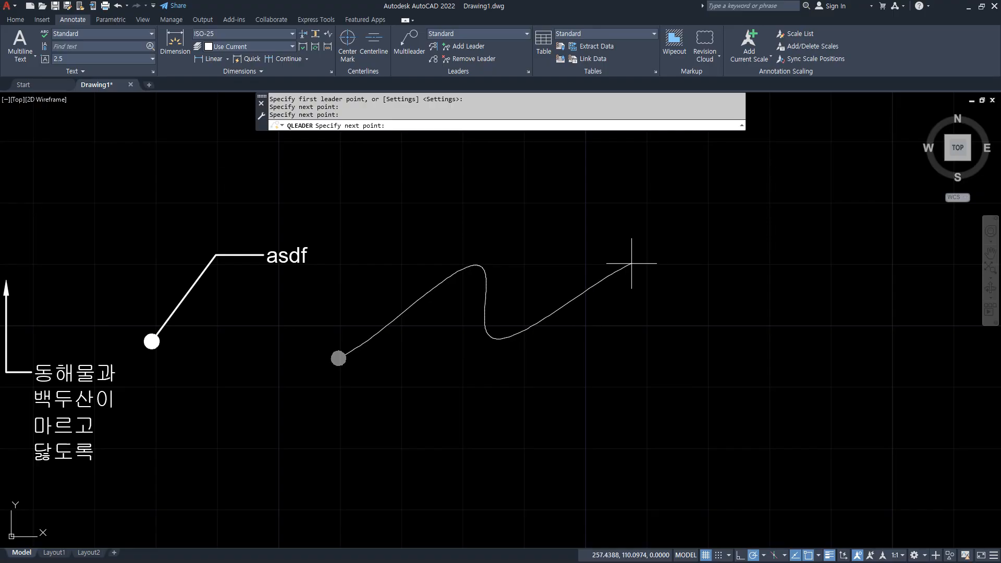
{"action": "left_click", "coordinate": [605, 260]}
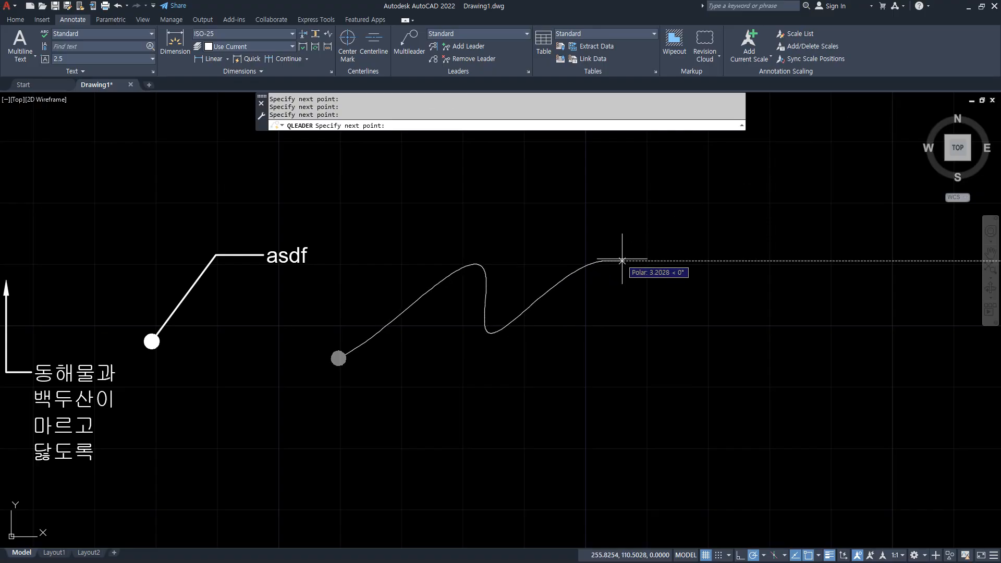
{"action": "key", "text": "Return"}
{"action": "key", "text": "Return"}
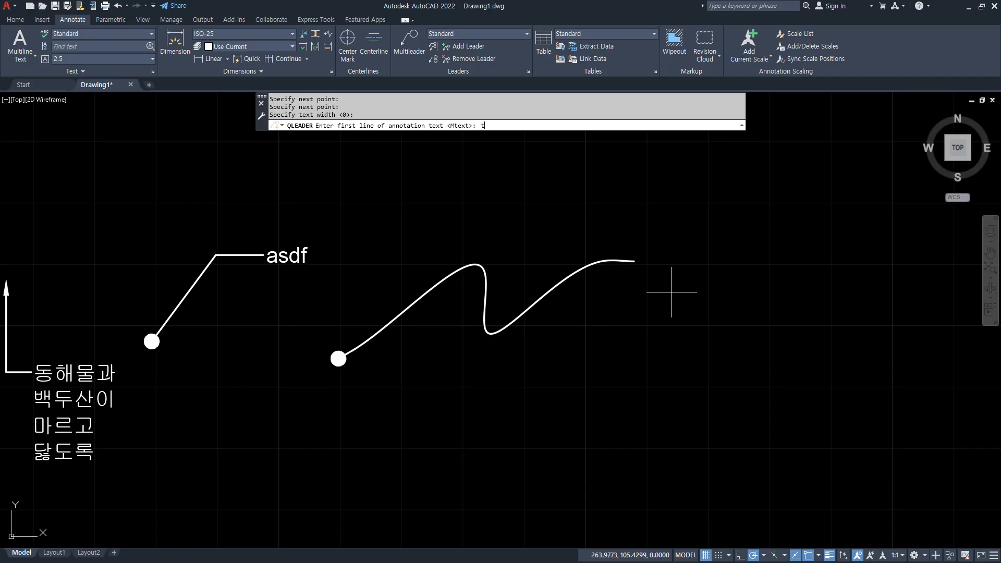
{"action": "type", "text": "asdf"}
{"action": "key", "text": "Return"}
{"action": "key", "text": "Return"}
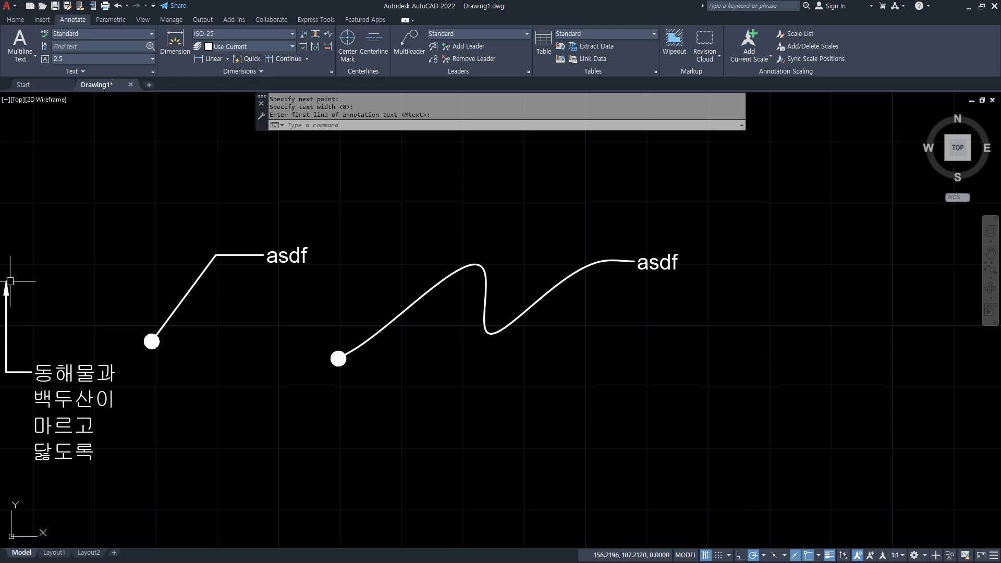
- Configure quick leaders with straight lines, a maximum of 3 points, and the Tolerance annotation type
{"action": "type", "text": "l"}
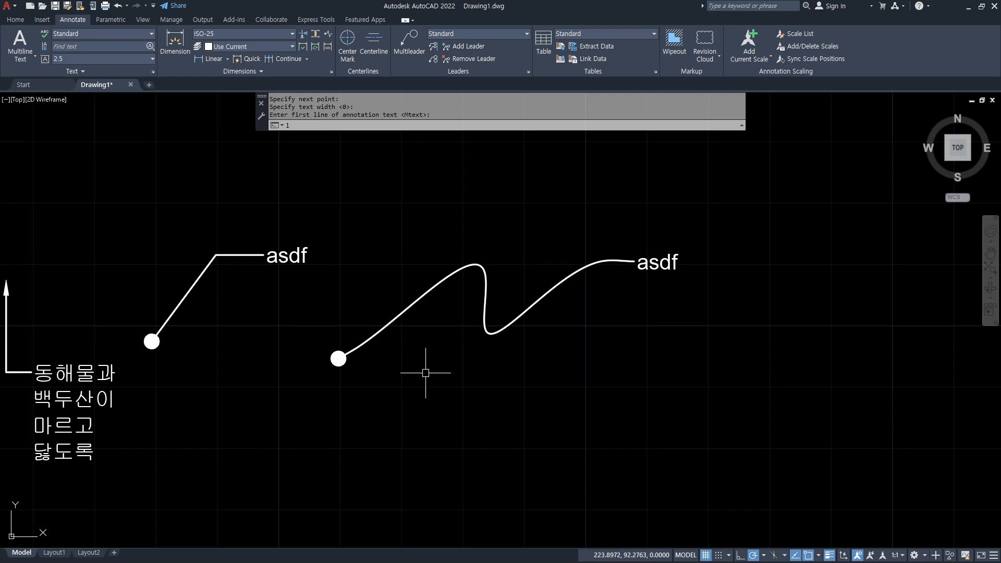
{"action": "type", "text": "e"}
{"action": "key", "text": "Return"}
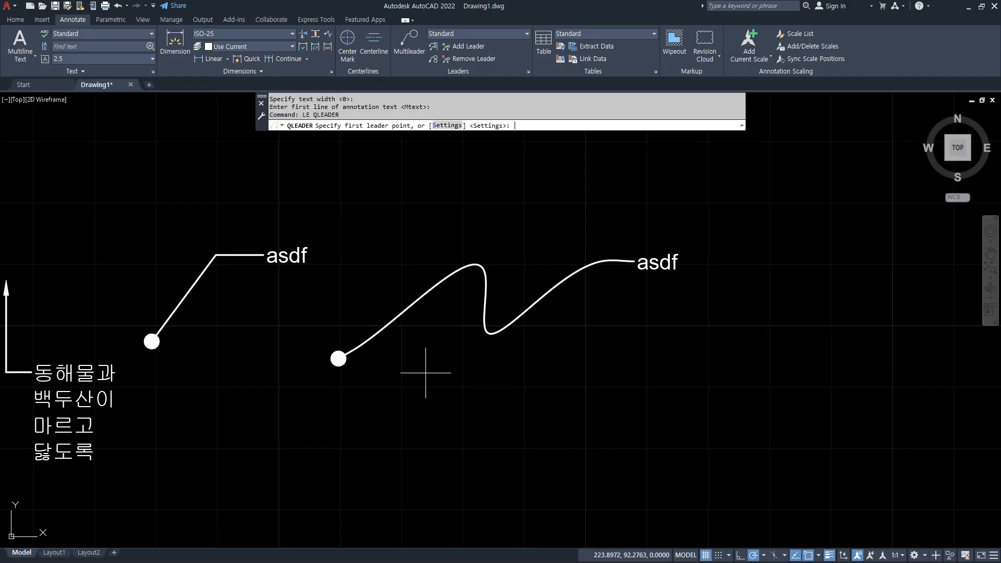
{"action": "left_click", "coordinate": [446, 127]}
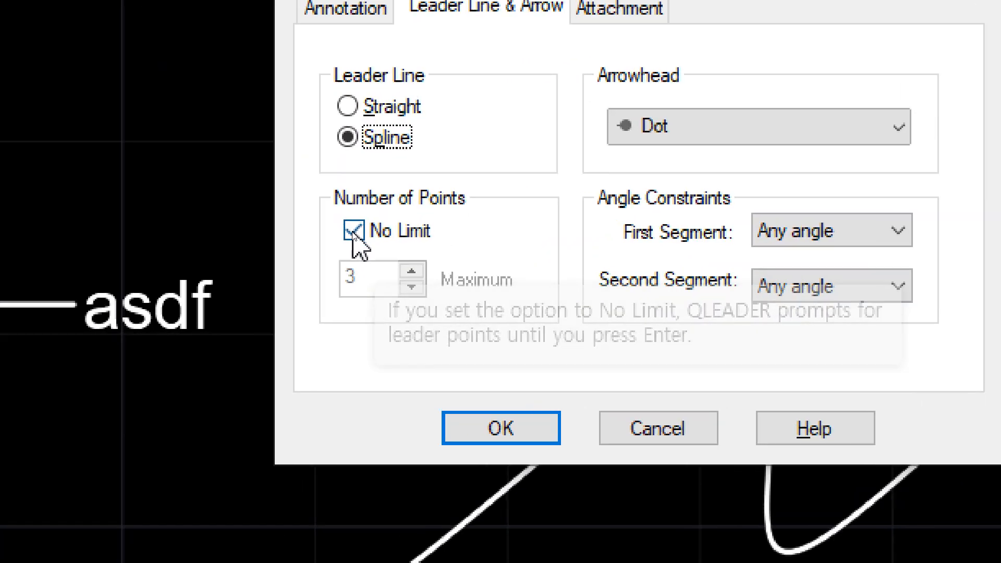
{"action": "left_click", "coordinate": [360, 232]}
{"action": "left_click", "coordinate": [354, 92]}
{"action": "left_click", "coordinate": [311, 129]}
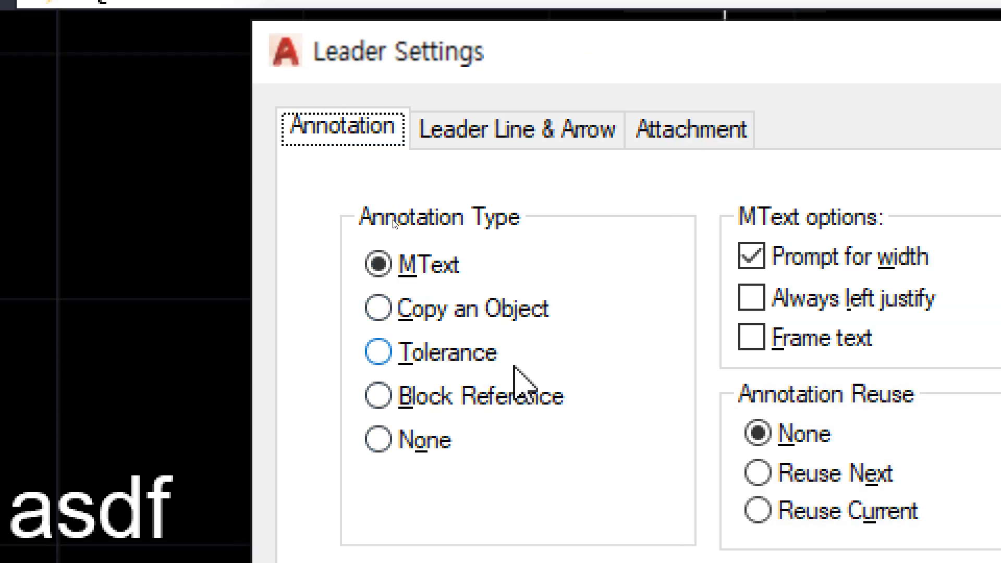
{"action": "left_click", "coordinate": [466, 362]}
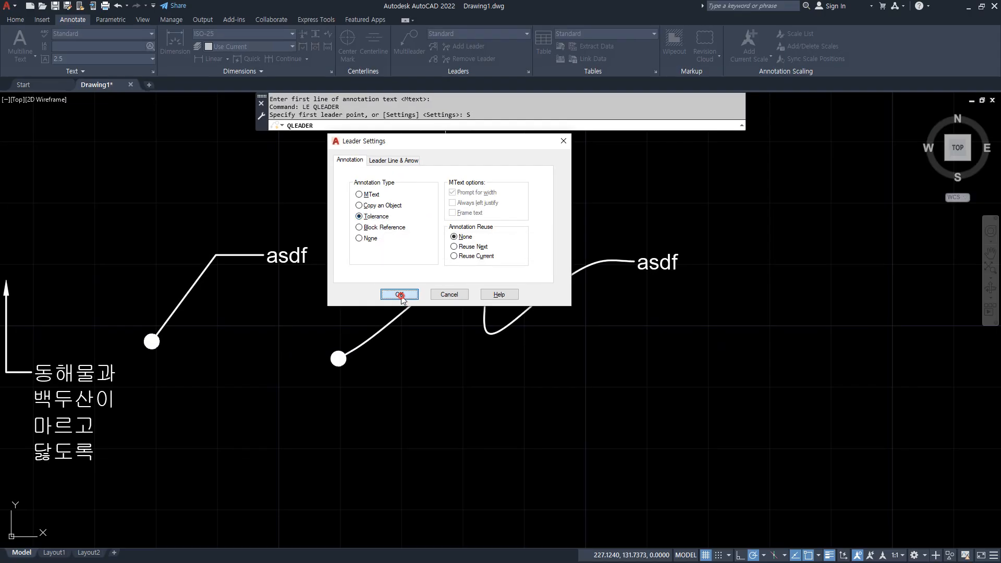
{"action": "left_click", "coordinate": [400, 295]}
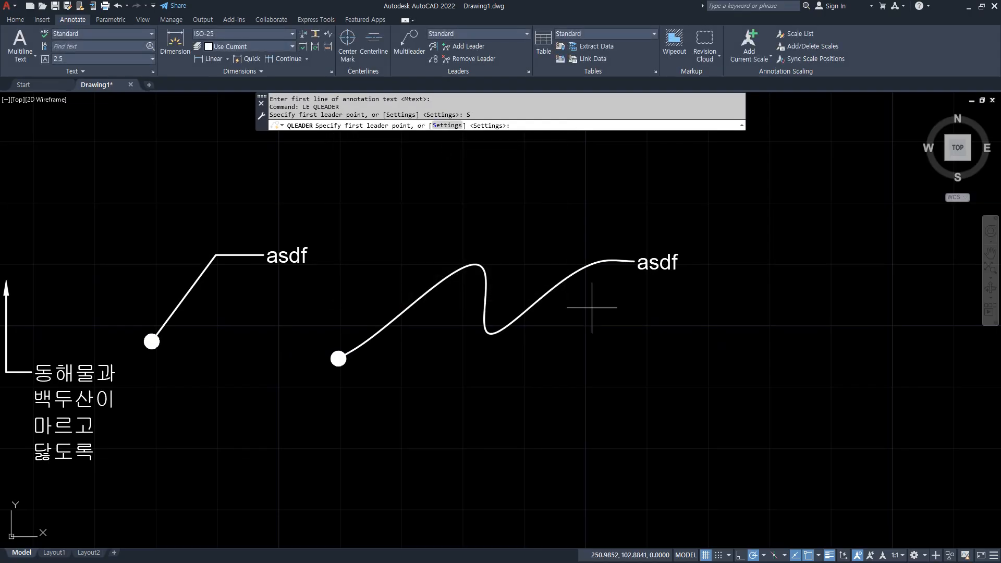
- Draw a three-point leader to the right of the spline leader, rising vertically from its dot and ending in a short rightward landing
{"action": "middle_click_drag", "start_coordinate": [589, 301], "coordinate": [368, 351]}
{"action": "left_click", "coordinate": [446, 381]}
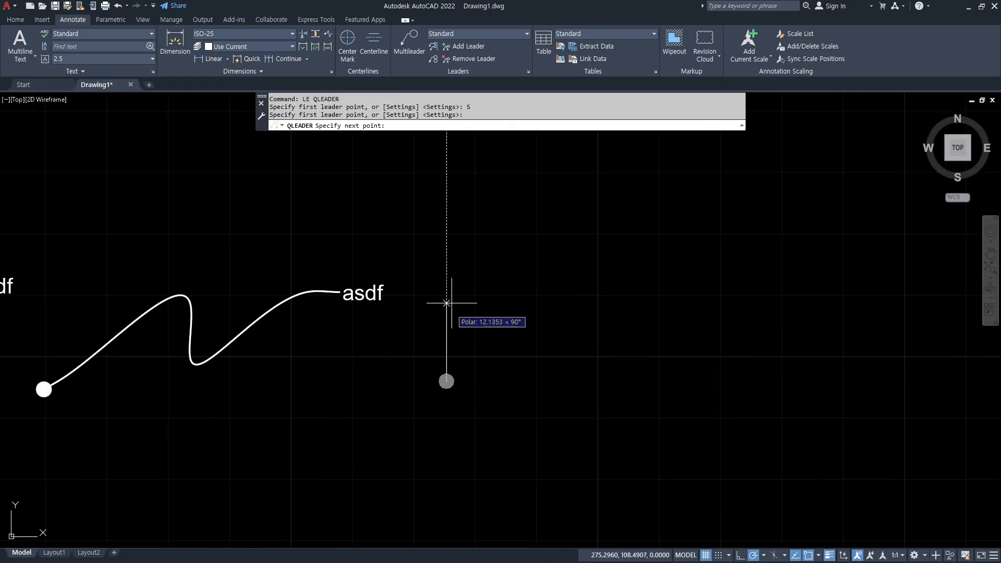
{"action": "left_click", "coordinate": [463, 235]}
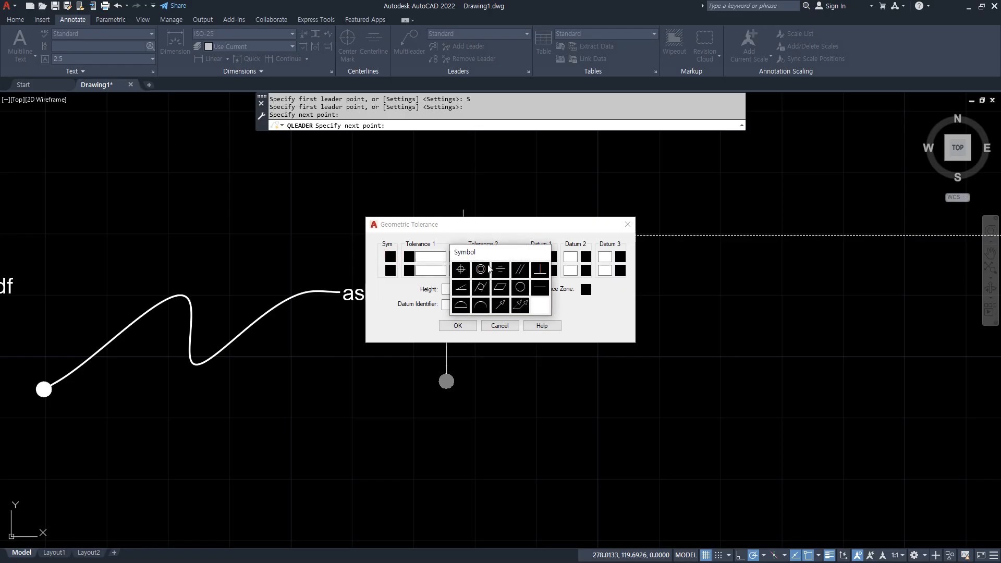
- Define the leader's geometric tolerance with the concentricity symbol, a diameter tolerance of 0.23, and reference A
{"action": "left_click", "coordinate": [480, 270]}
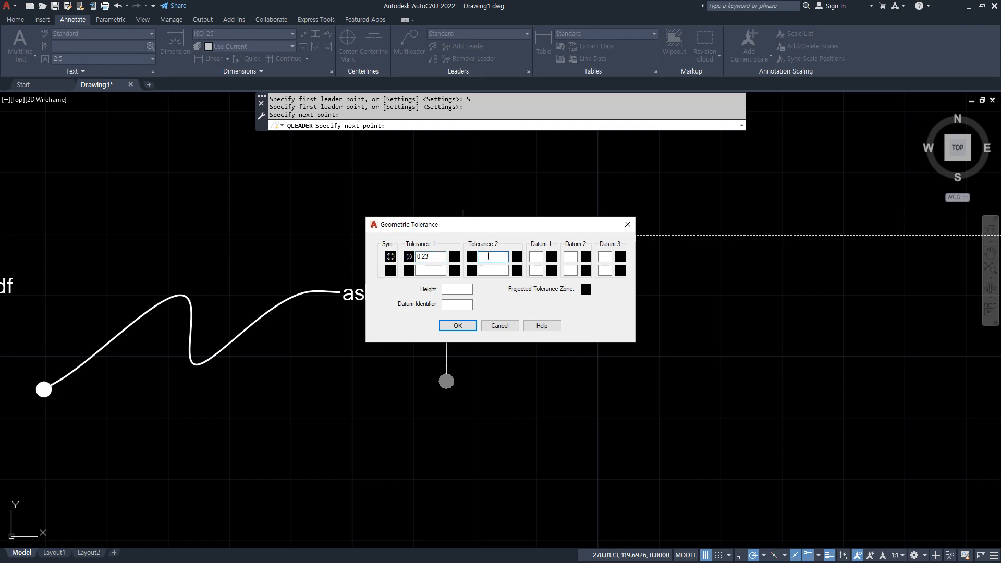
{"action": "type", "text": "A"}
{"action": "left_click", "coordinate": [462, 328]}
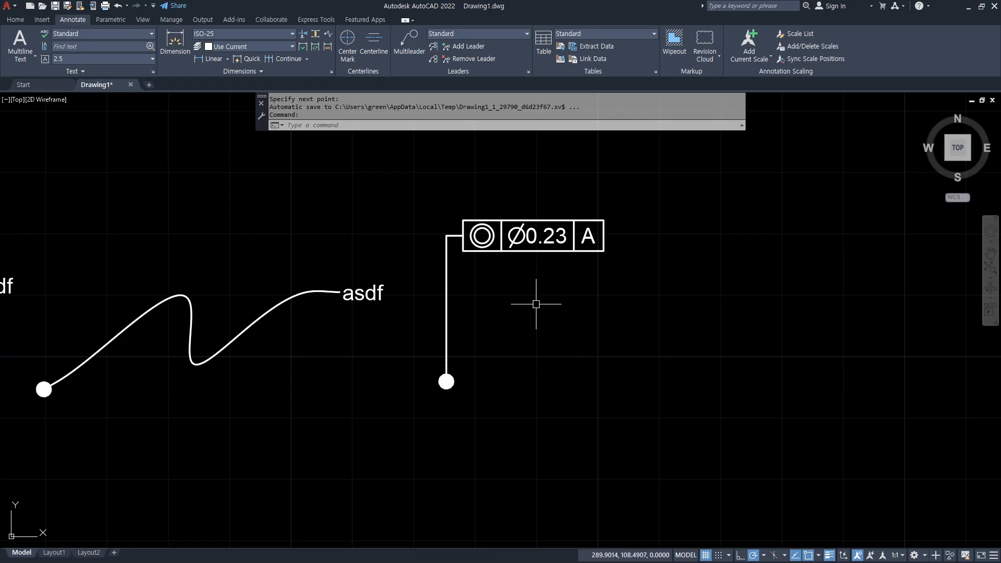
- Configure quick leaders with the Datum triangle filled arrowhead, keeping straight lines, a maximum of 3 points and Tolerance annotation
{"action": "key", "text": "Return"}
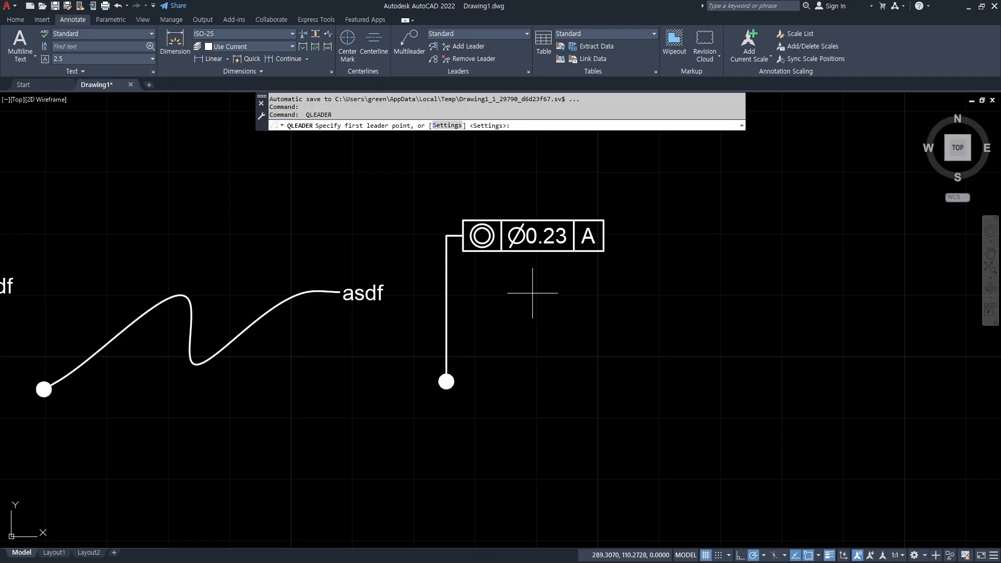
{"action": "key", "text": "Return"}
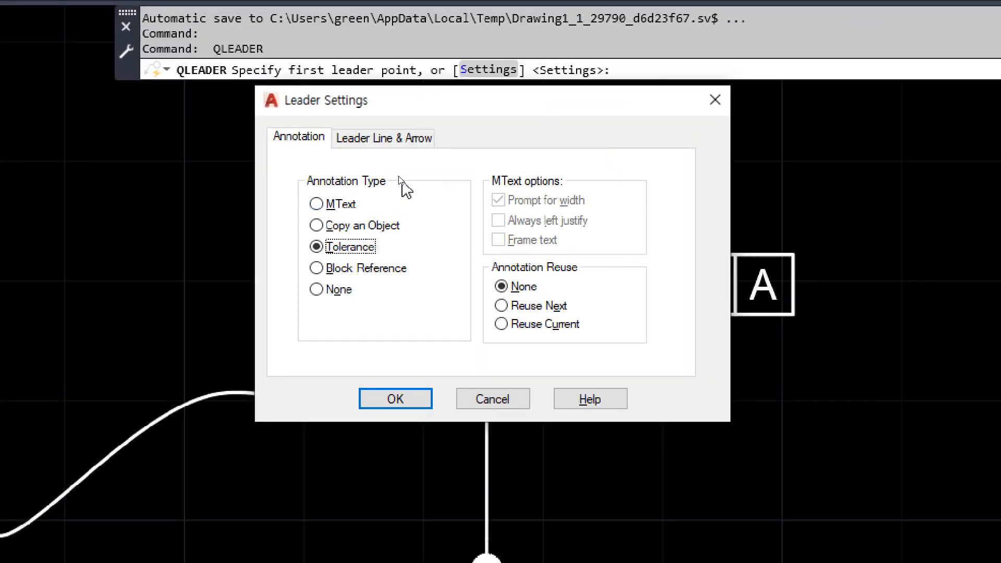
{"action": "left_click", "coordinate": [397, 162]}
{"action": "left_click", "coordinate": [771, 320]}
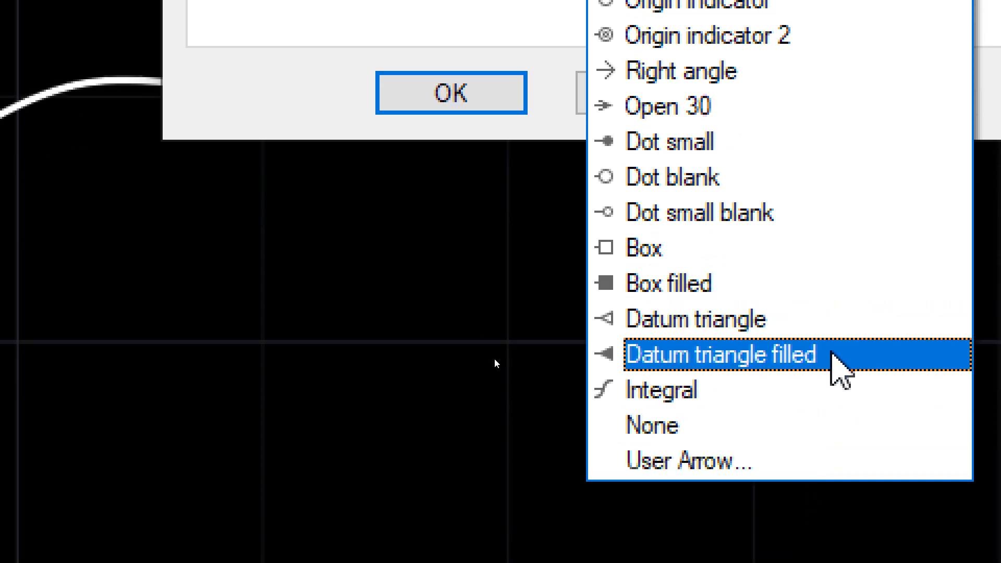
{"action": "left_click", "coordinate": [832, 356]}
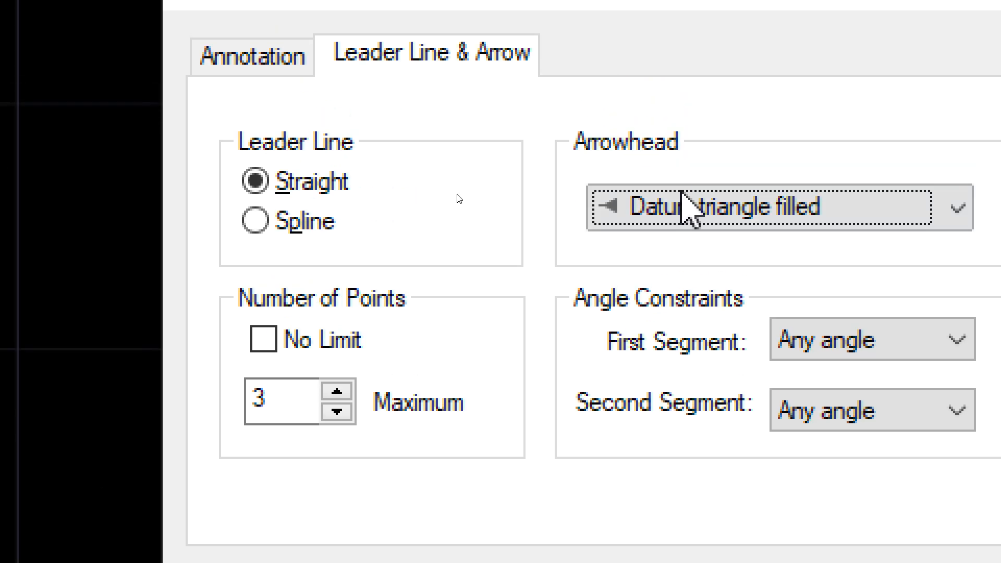
{"action": "left_click", "coordinate": [258, 56]}
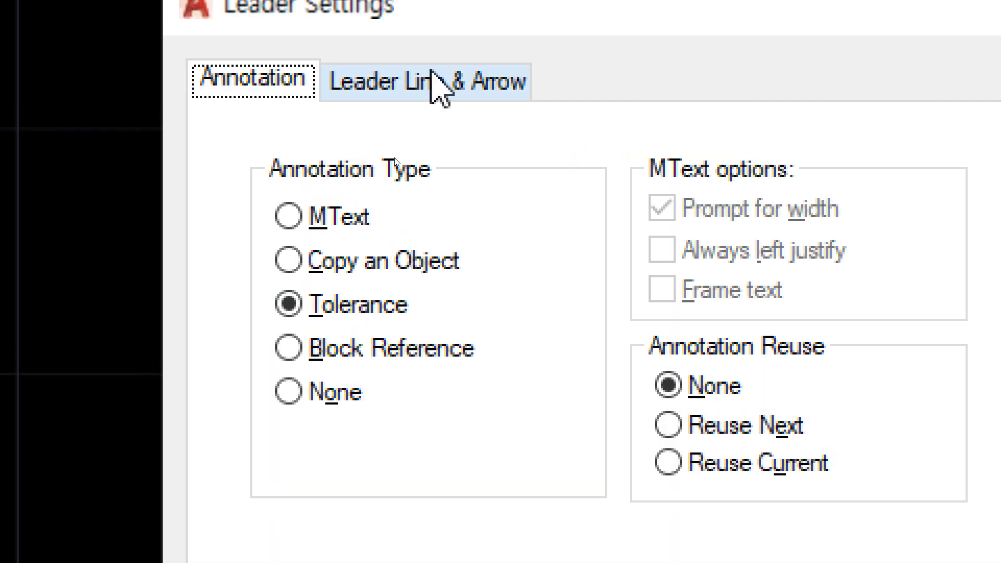
{"action": "left_click", "coordinate": [431, 81]}
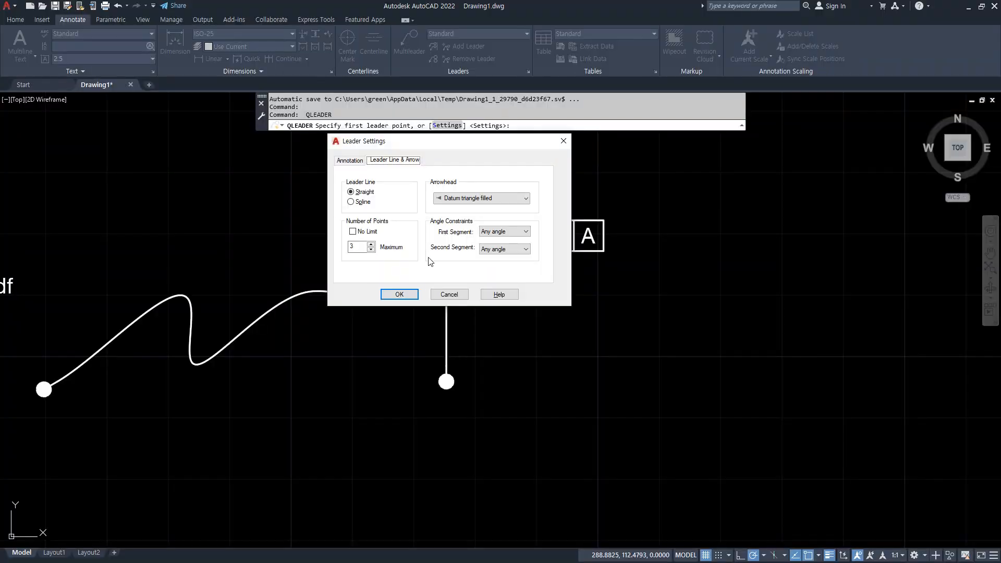
{"action": "left_click", "coordinate": [399, 294]}
- Draw a three-point leader to the right of the concentricity frame, rising vertically from its datum triangle and ending in a short rightward landing
{"action": "middle_click_drag", "start_coordinate": [577, 328], "coordinate": [474, 358]}
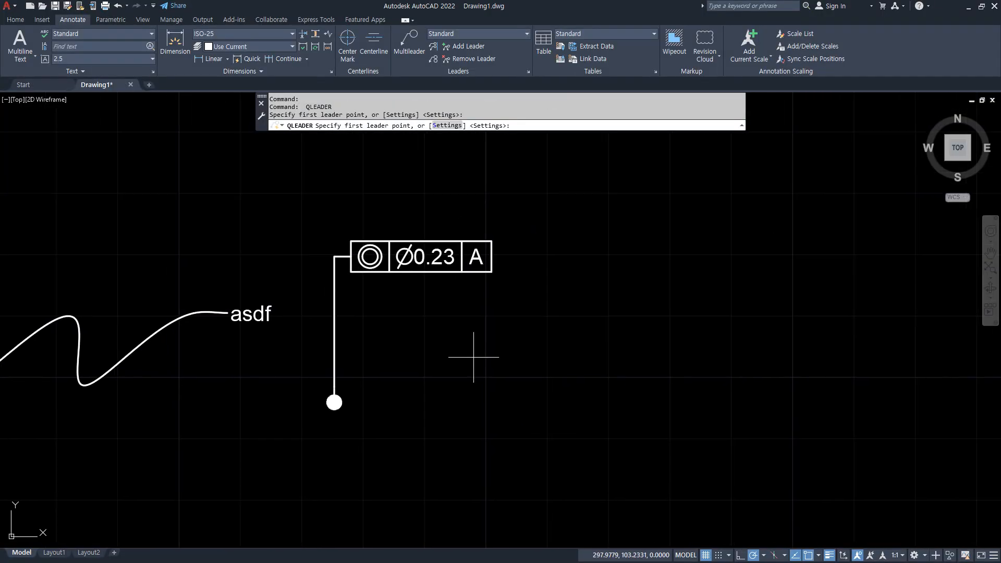
{"action": "left_click", "coordinate": [523, 443]}
{"action": "left_click", "coordinate": [523, 255]}
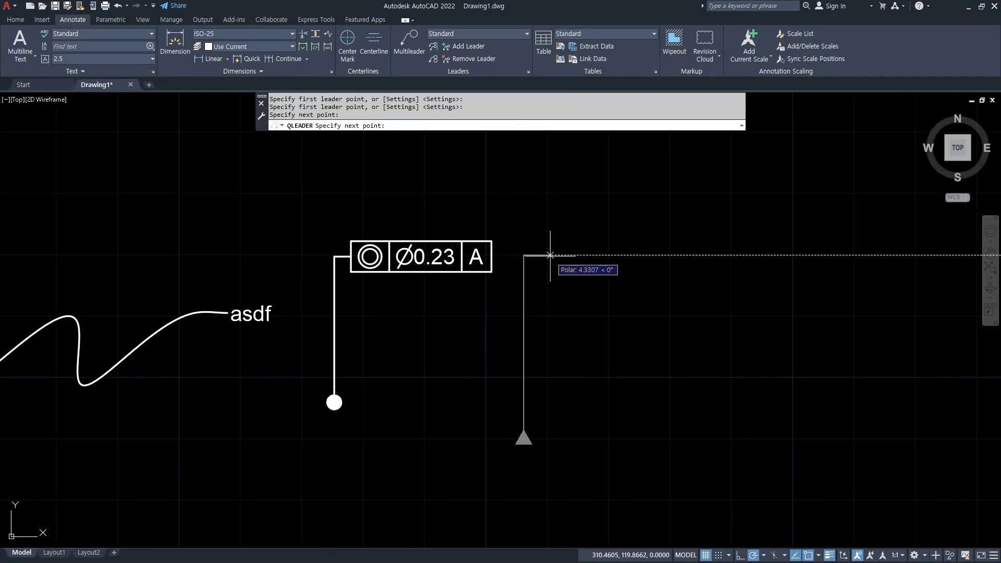
{"action": "left_click", "coordinate": [554, 255]}
- Define the leader's geometric tolerance with the perpendicularity symbol, a tolerance of 0.23, and datum A
{"action": "left_click", "coordinate": [390, 256]}
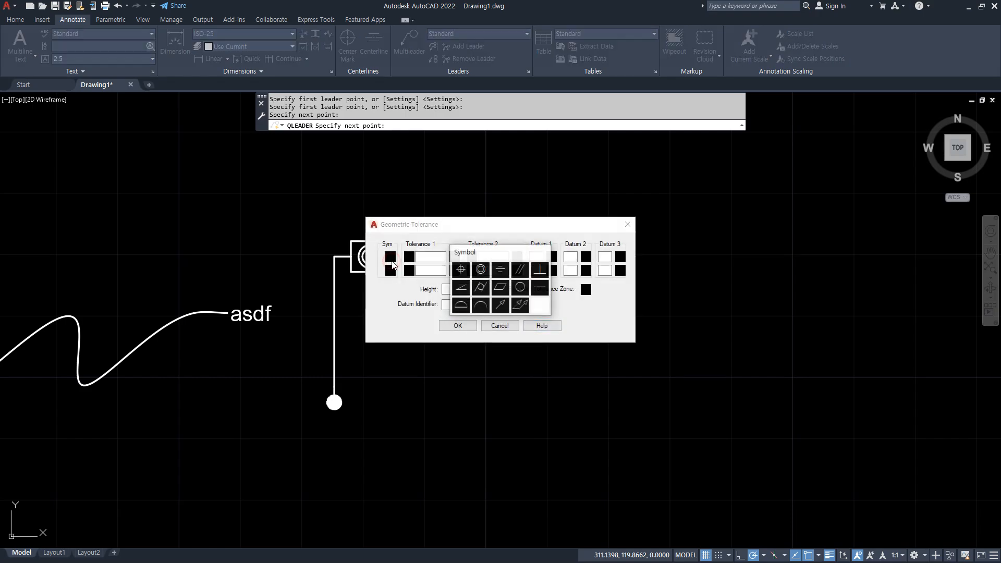
{"action": "left_click", "coordinate": [539, 270]}
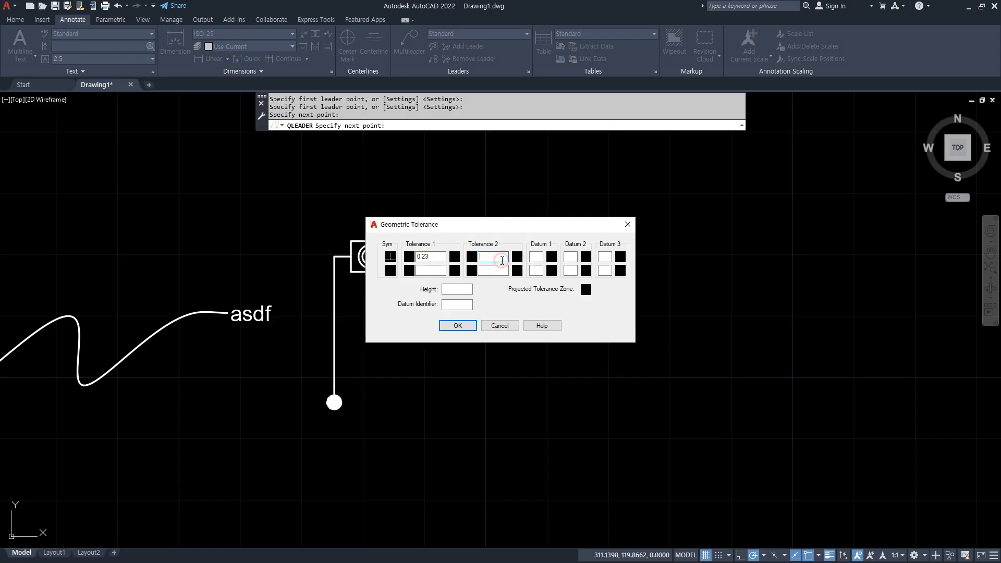
{"action": "left_click", "coordinate": [465, 327]}
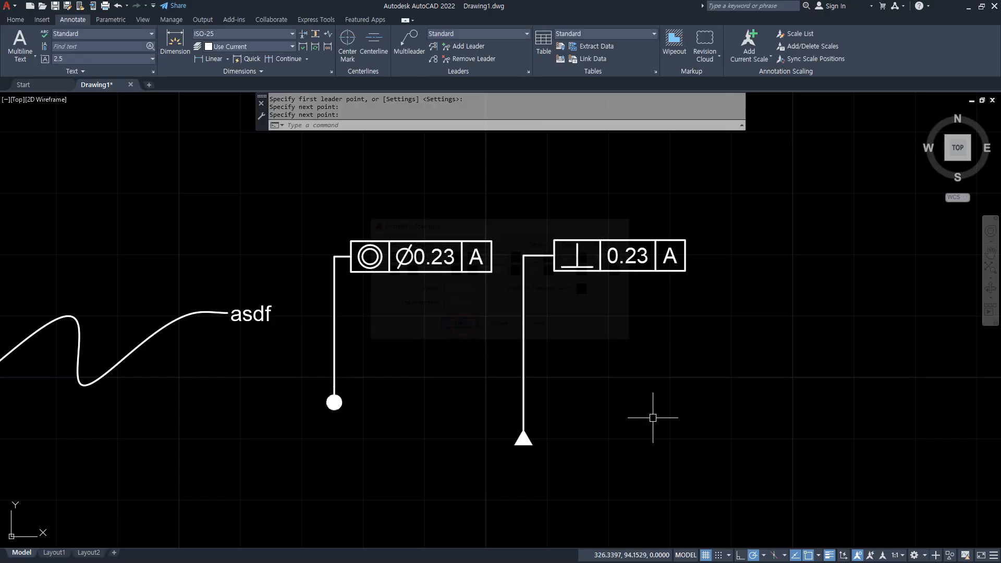
{"action": "left_click_drag", "start_coordinate": [520, 443], "coordinate": [395, 443]}
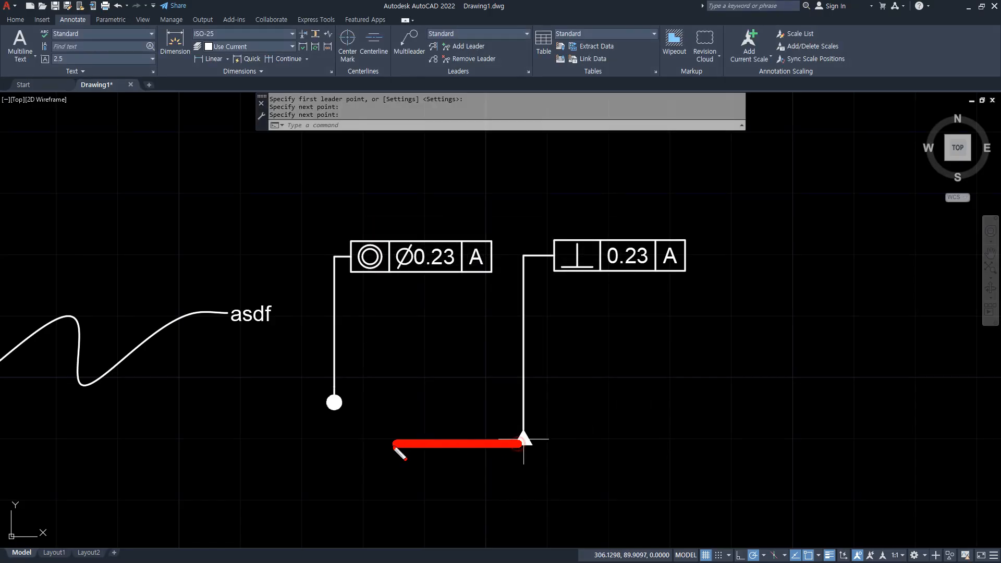
{"action": "left_click_drag", "start_coordinate": [551, 452], "coordinate": [688, 449]}
{"action": "mouse_move", "coordinate": [679, 280]}
{"action": "left_mouse_down"}
{"action": "mouse_move", "coordinate": [693, 232]}
{"action": "mouse_move", "coordinate": [664, 277]}
{"action": "left_mouse_up"}
{"action": "left_click_drag", "start_coordinate": [811, 199], "coordinate": [811, 537]}
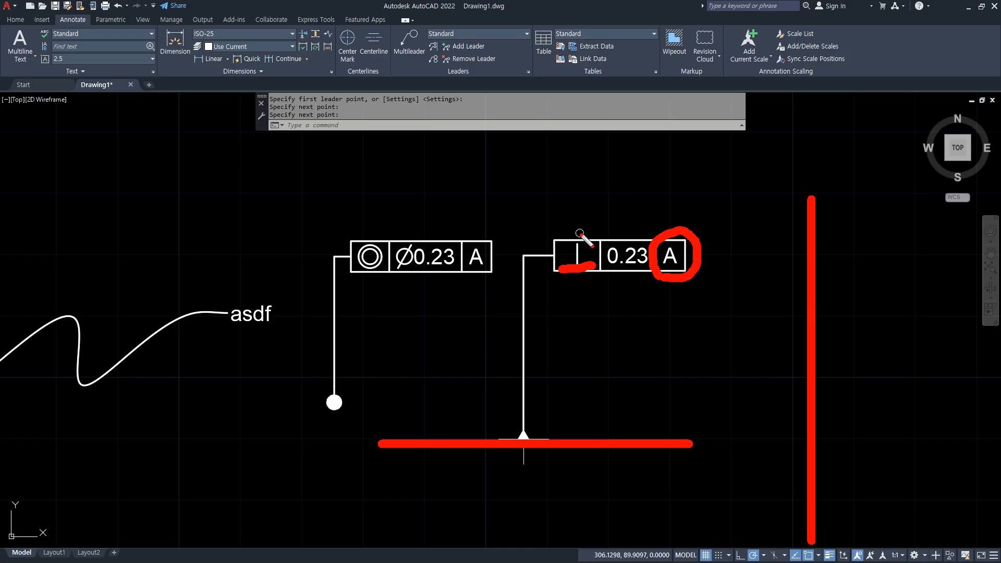
{"action": "key", "text": "Escape"}
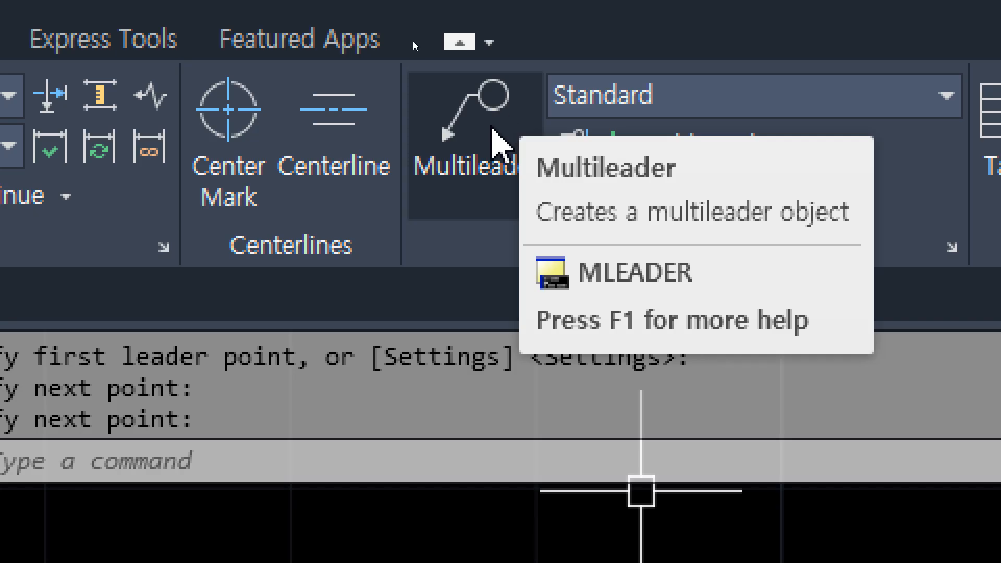
- Create an arrowhead-first multileader to the right of the perpendicularity frame, with its landing above the arrowhead and the text "asdf"
{"action": "left_click", "coordinate": [493, 133]}
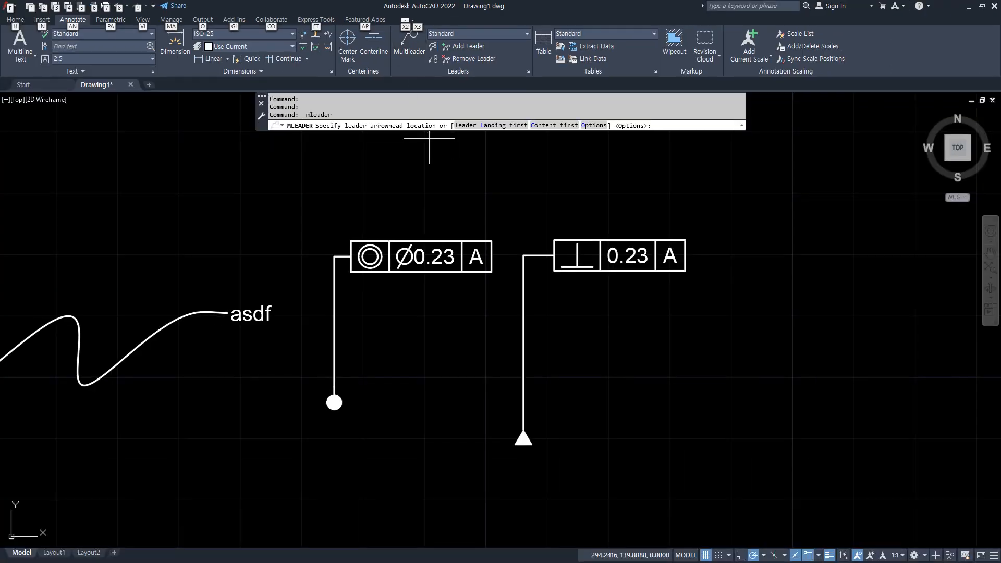
{"action": "middle_click_drag", "start_coordinate": [651, 336], "coordinate": [270, 297]}
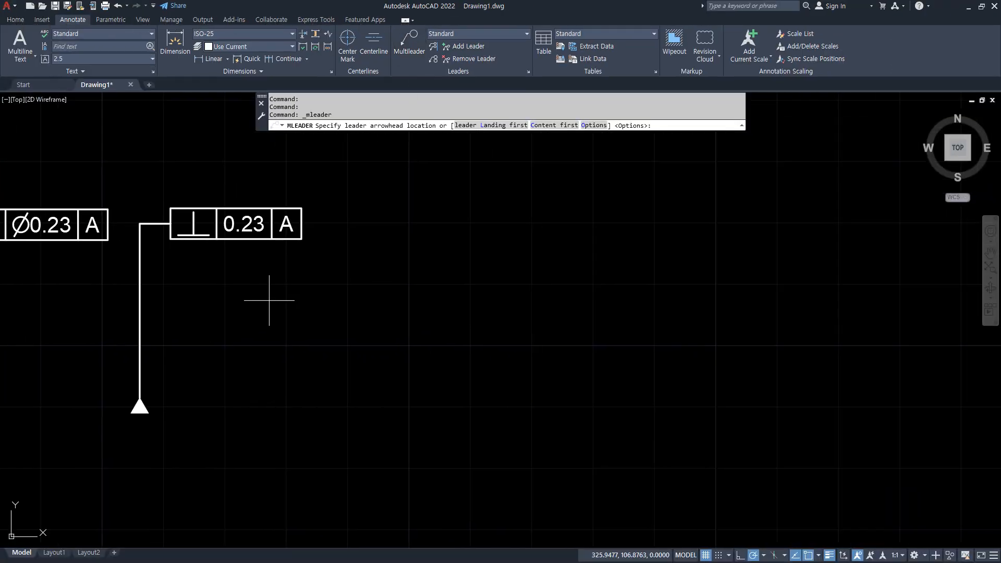
{"action": "left_click", "coordinate": [410, 375]}
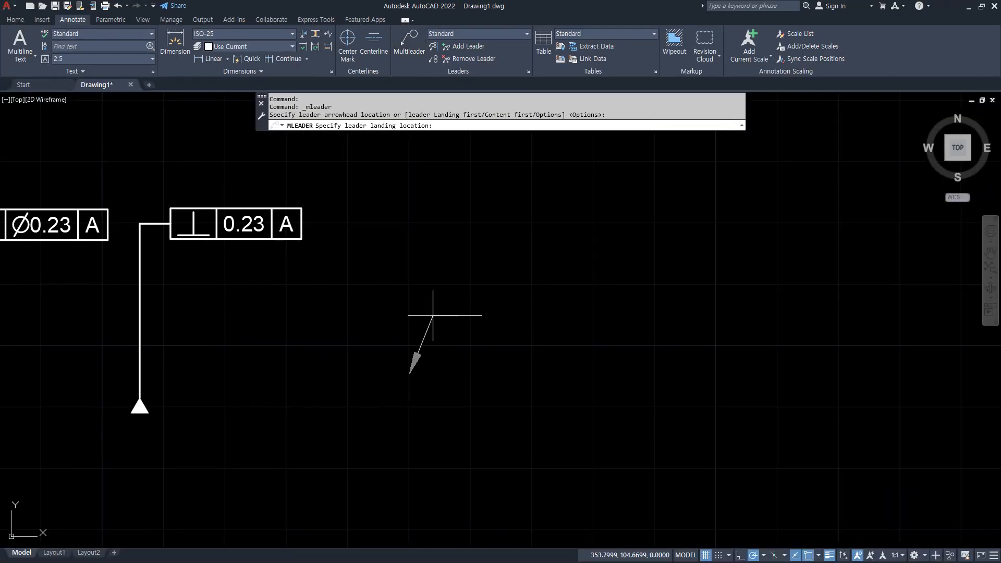
{"action": "left_click", "coordinate": [459, 214]}
{"action": "type", "text": "asdf"}
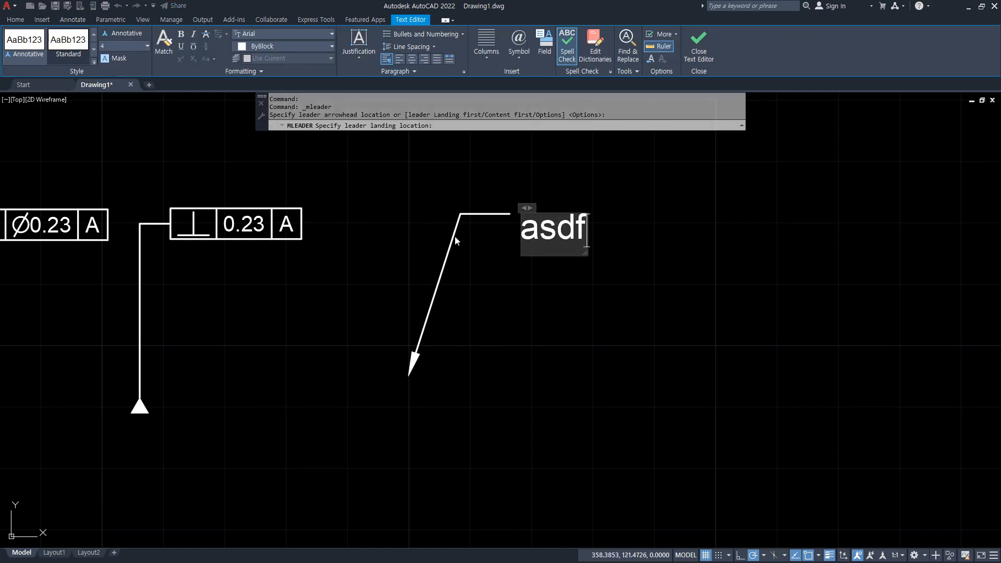
- Create a landing-first multileader to the right of the first one, with its arrowhead up and to the left and the text "asfd"
{"action": "key", "text": "space"}
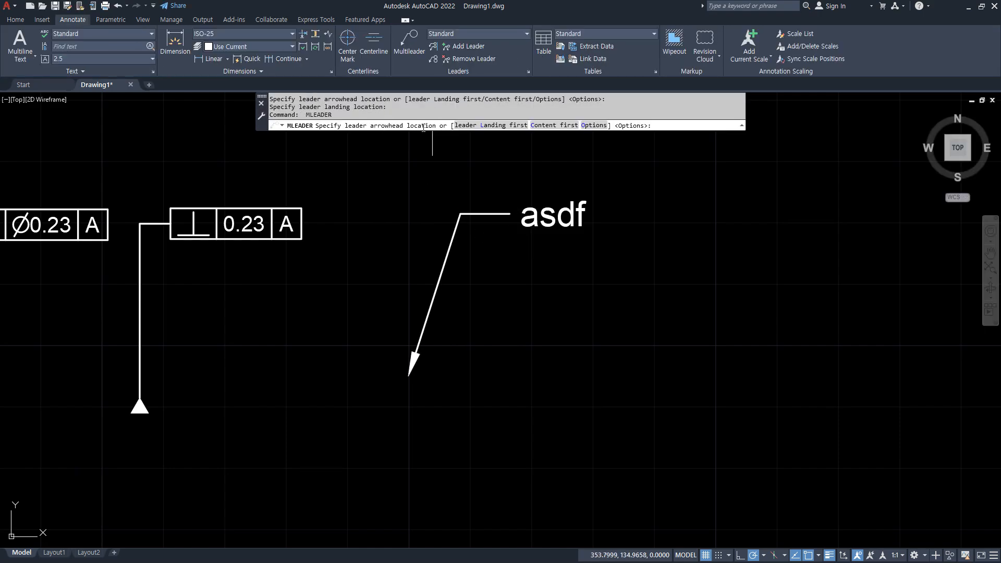
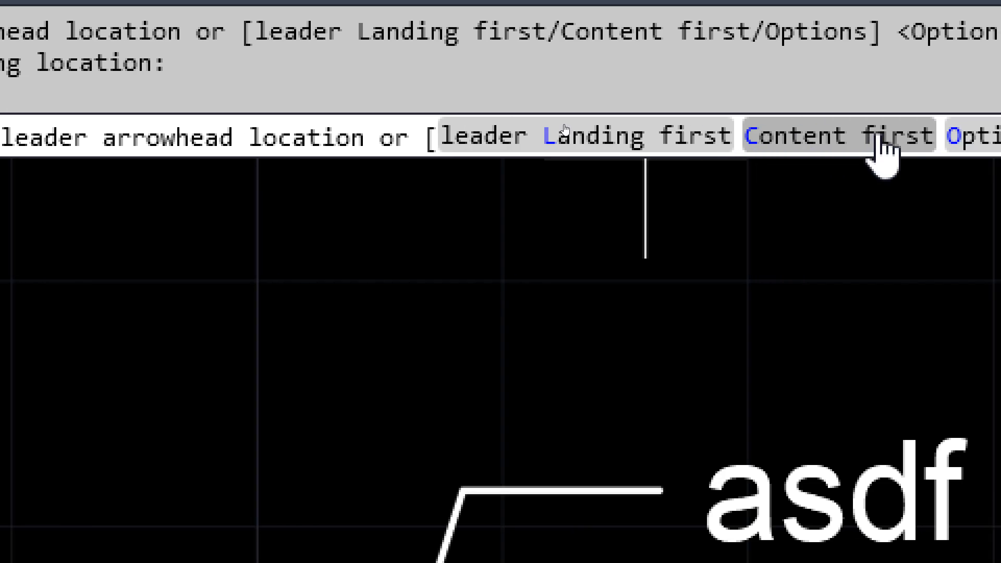
{"action": "left_click", "coordinate": [600, 143]}
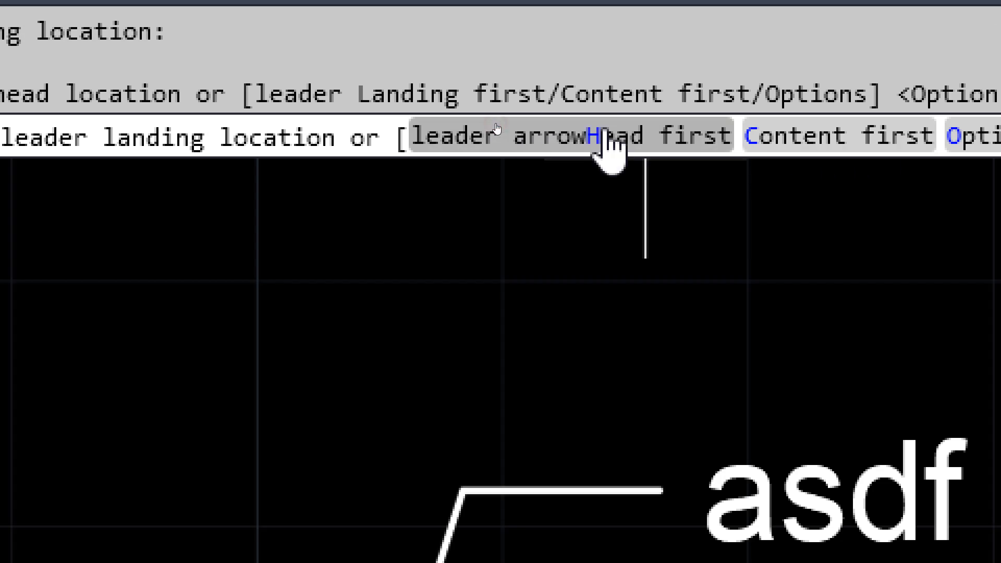
{"action": "left_click", "coordinate": [706, 210]}
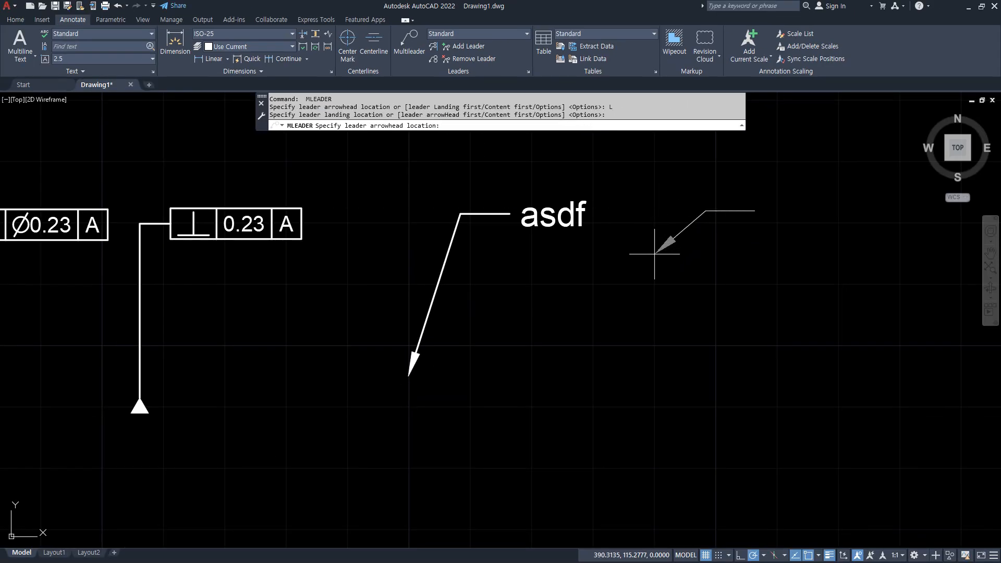
{"action": "left_click", "coordinate": [602, 152]}
{"action": "type", "text": "asfd"}
{"action": "left_click", "coordinate": [709, 209]}
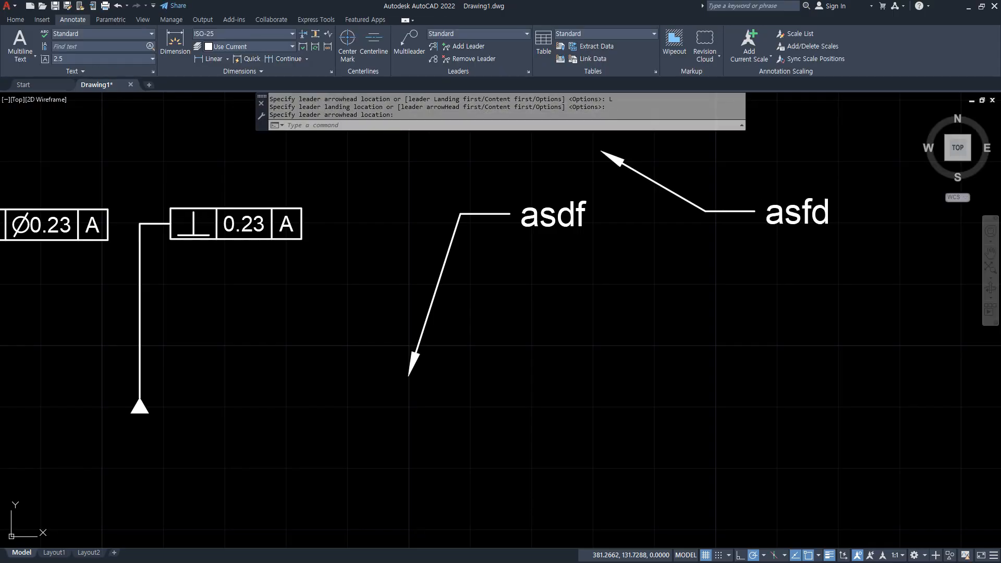
- Create a content-first multileader to the right of "asfd", with the text "asdf" and its arrowhead down and to the right
{"action": "key", "text": "Return"}
{"action": "left_click", "coordinate": [553, 125]}
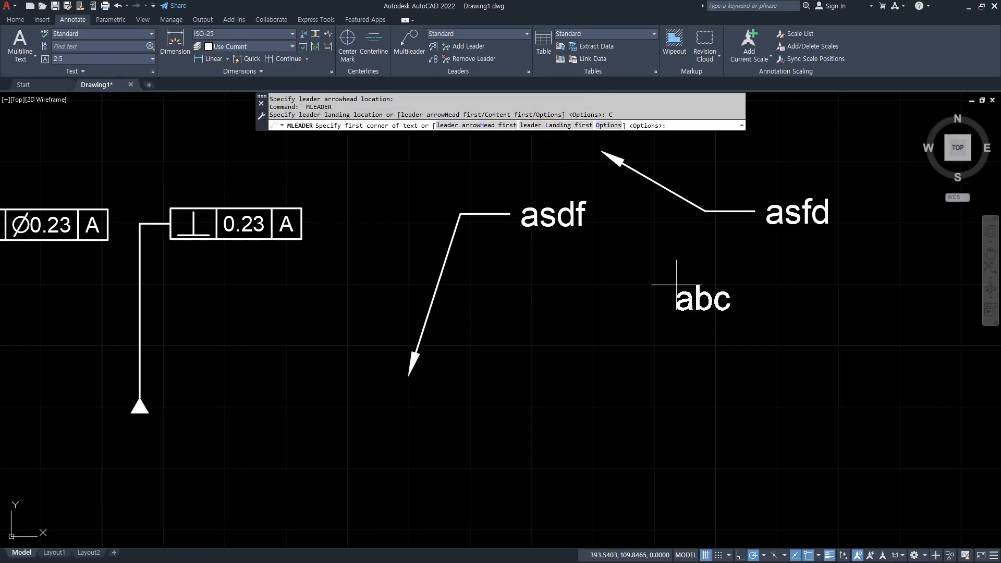
{"action": "middle_click_drag", "start_coordinate": [655, 283], "coordinate": [380, 291]}
{"action": "left_click", "coordinate": [542, 197]}
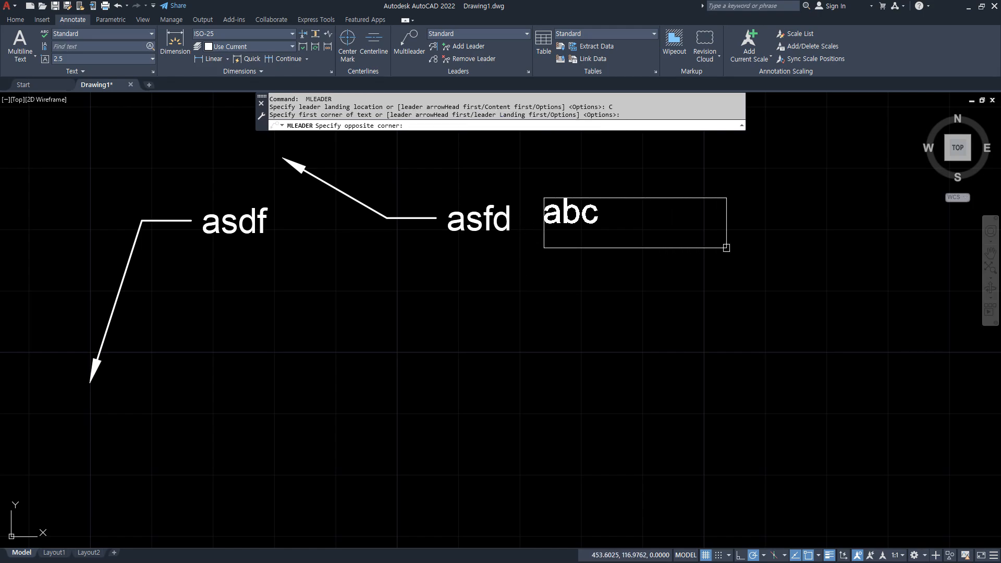
{"action": "left_click", "coordinate": [726, 248]}
{"action": "type", "text": "asdf"}
{"action": "left_click", "coordinate": [729, 254]}
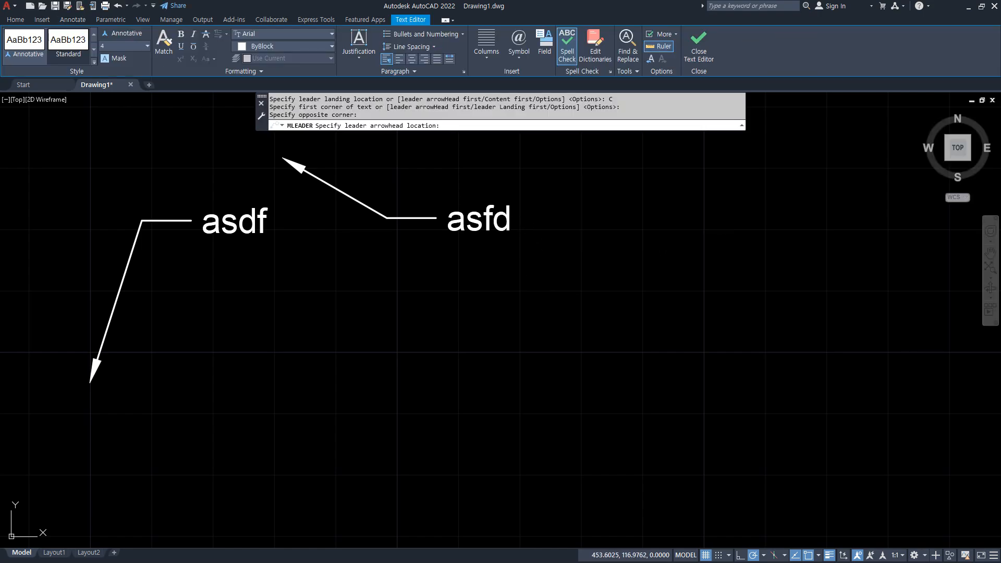
{"action": "left_click", "coordinate": [719, 407]}
{"action": "middle_click_drag", "start_coordinate": [454, 358], "coordinate": [522, 383]}
- Create an arrowhead-first multileader to the right of the content-first one, with its landing below and right of the arrowhead and the text "asdf"
{"action": "key", "text": "space"}
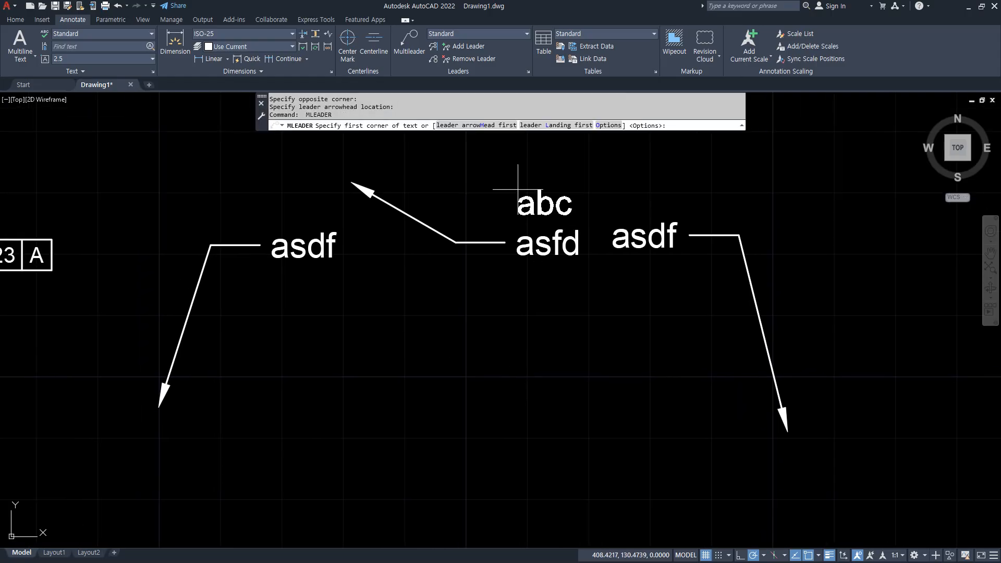
{"action": "left_click", "coordinate": [466, 125]}
{"action": "middle_click_drag", "start_coordinate": [703, 209], "coordinate": [496, 210]}
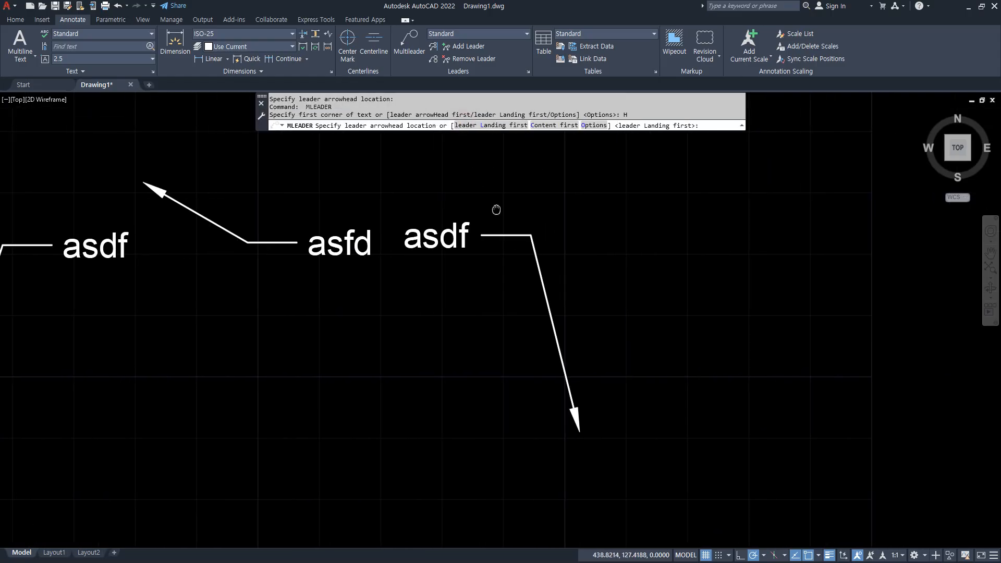
{"action": "left_click", "coordinate": [564, 145]}
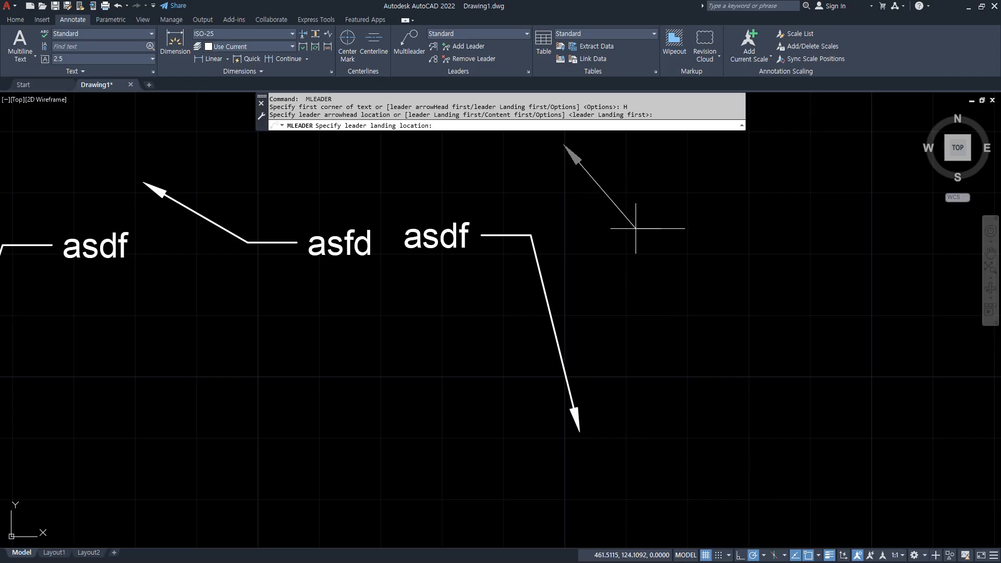
{"action": "left_click", "coordinate": [635, 227]}
{"action": "type", "text": "asdf"}
{"action": "left_click", "coordinate": [655, 287]}
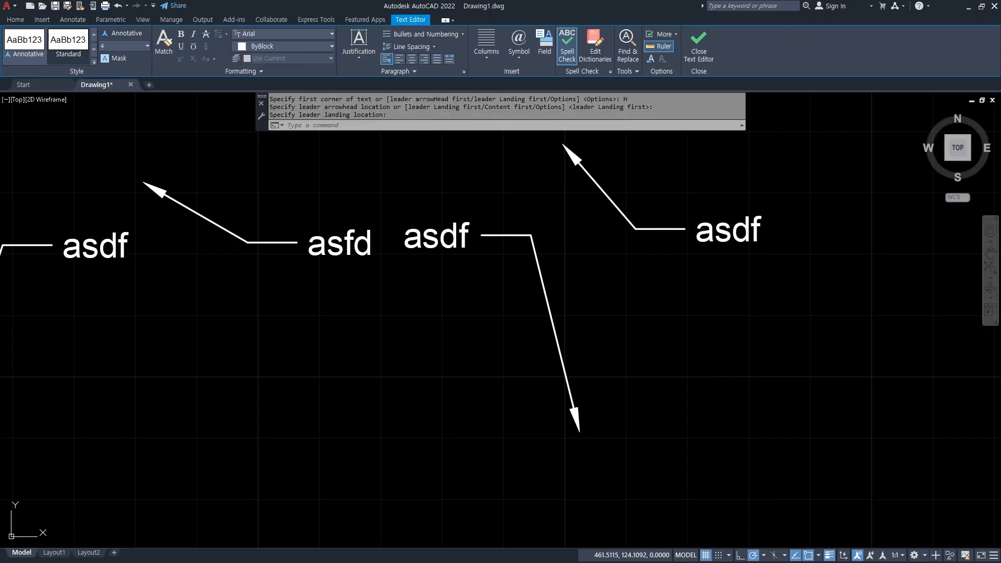
{"action": "scroll", "coordinate": [657, 288], "scroll_direction": "down", "scroll_amount": 3}
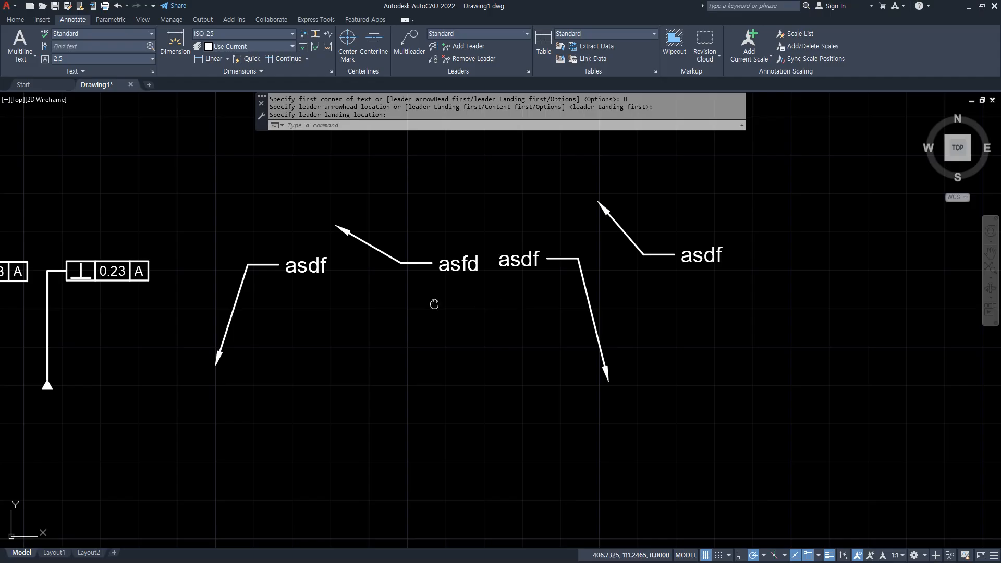
{"action": "middle_click_drag", "start_coordinate": [435, 304], "coordinate": [484, 308]}
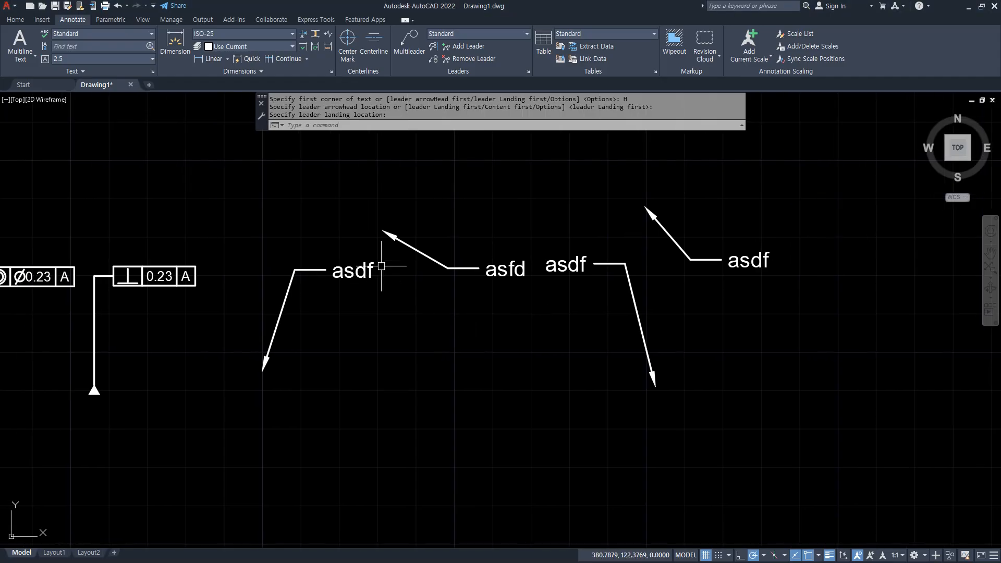
{"action": "mouse_move", "coordinate": [360, 303]}
{"action": "left_mouse_down"}
{"action": "mouse_move", "coordinate": [353, 265]}
{"action": "mouse_move", "coordinate": [292, 290]}
{"action": "mouse_move", "coordinate": [344, 276]}
{"action": "mouse_move", "coordinate": [291, 310]}
{"action": "left_mouse_up"}
{"action": "key", "text": "Escape"}
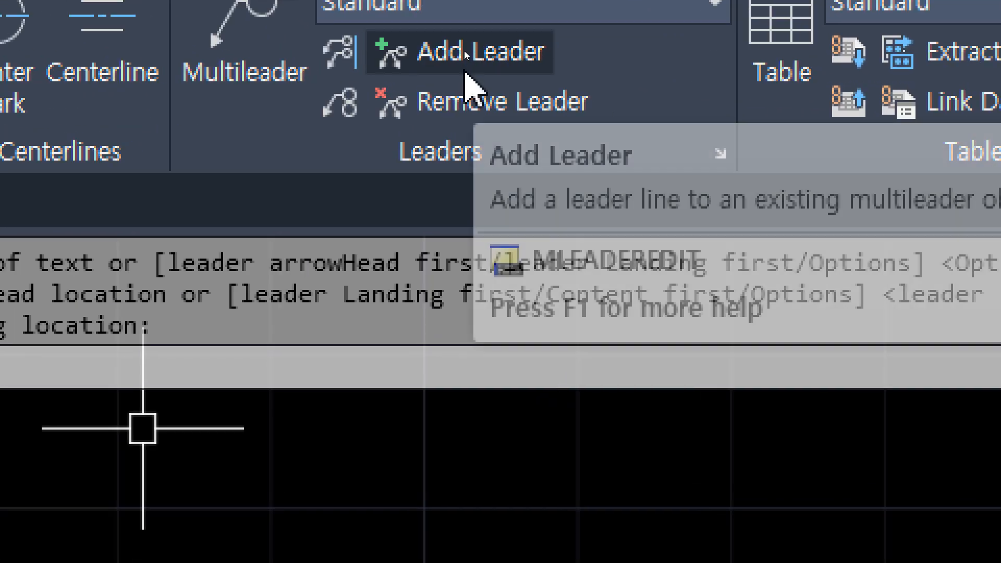
- Add six leaders to the leftmost "asdf" multileader, fanning out above, to the left and below, including one from its right side
{"action": "left_click", "coordinate": [466, 52]}
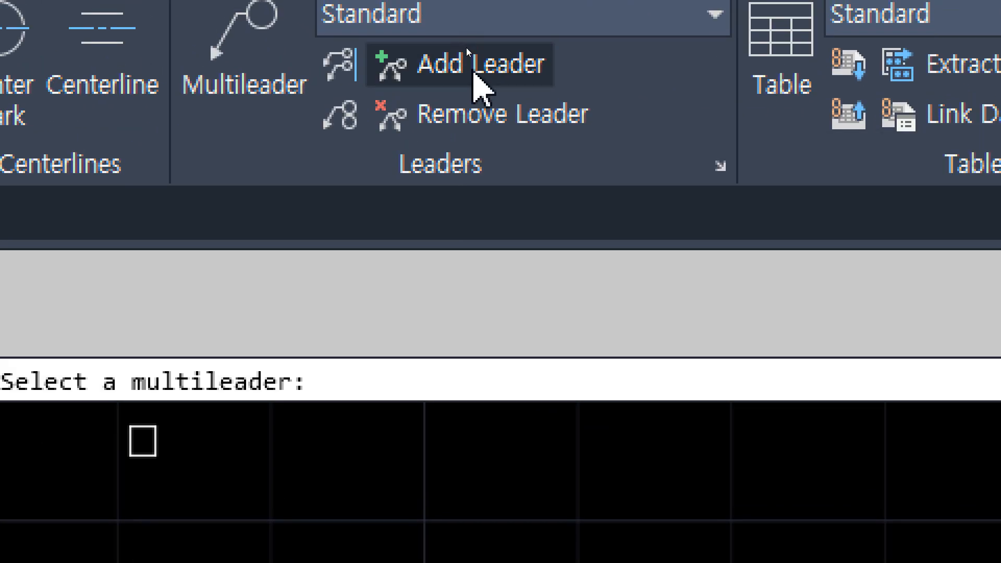
{"action": "left_click", "coordinate": [364, 262]}
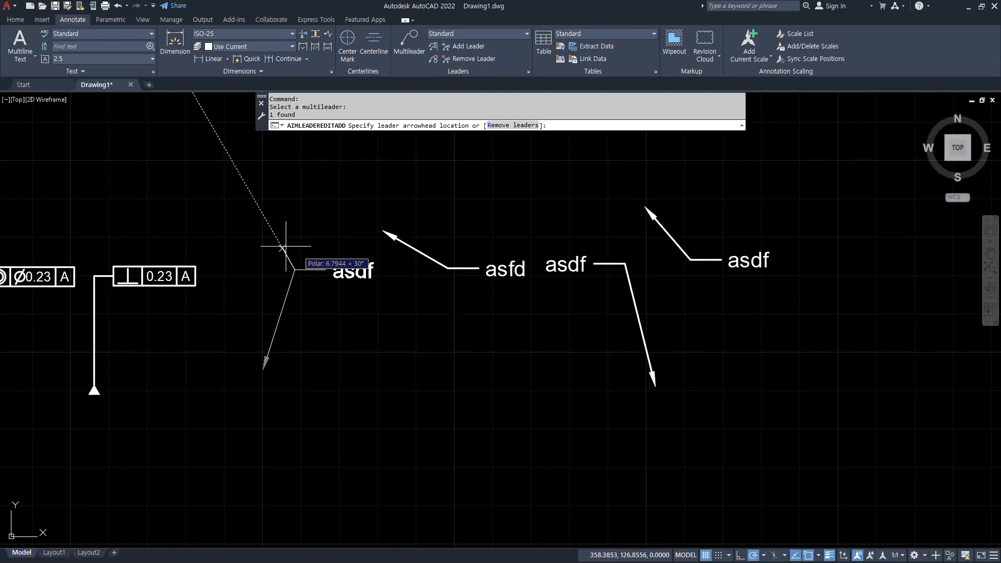
{"action": "left_click", "coordinate": [263, 205]}
{"action": "left_click", "coordinate": [239, 269]}
{"action": "left_click", "coordinate": [215, 363]}
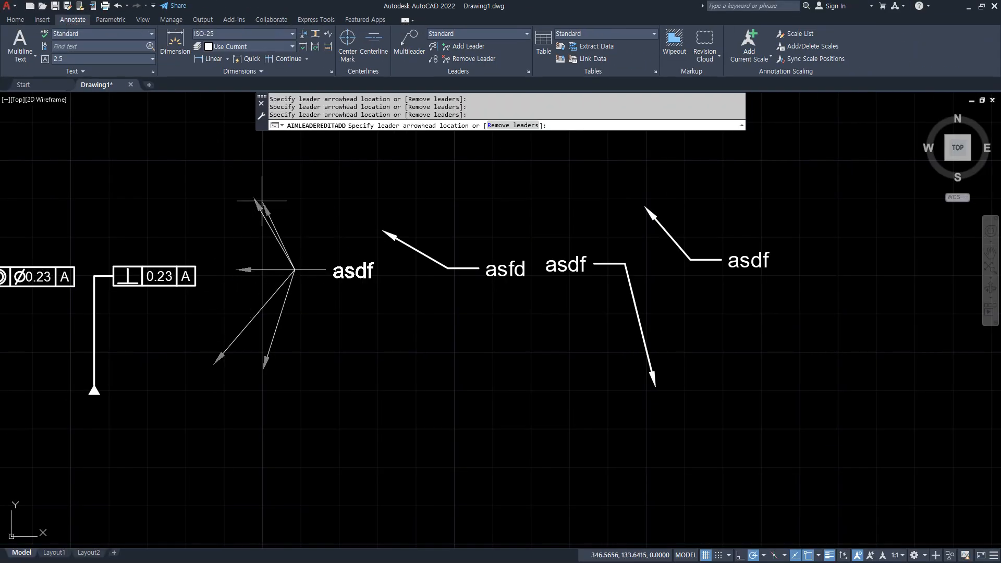
{"action": "left_click", "coordinate": [342, 187]}
{"action": "left_click", "coordinate": [357, 373]}
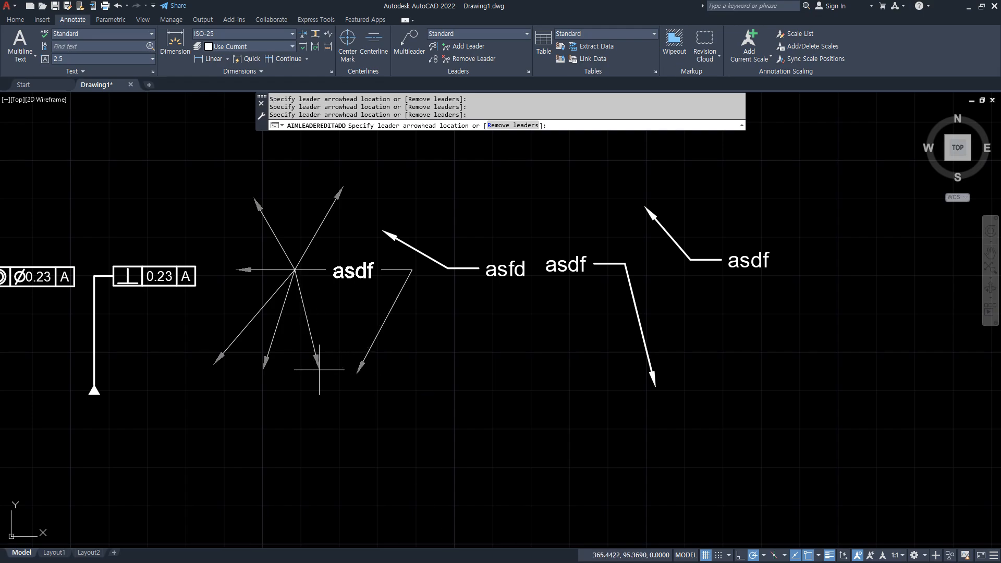
{"action": "left_click", "coordinate": [328, 392]}
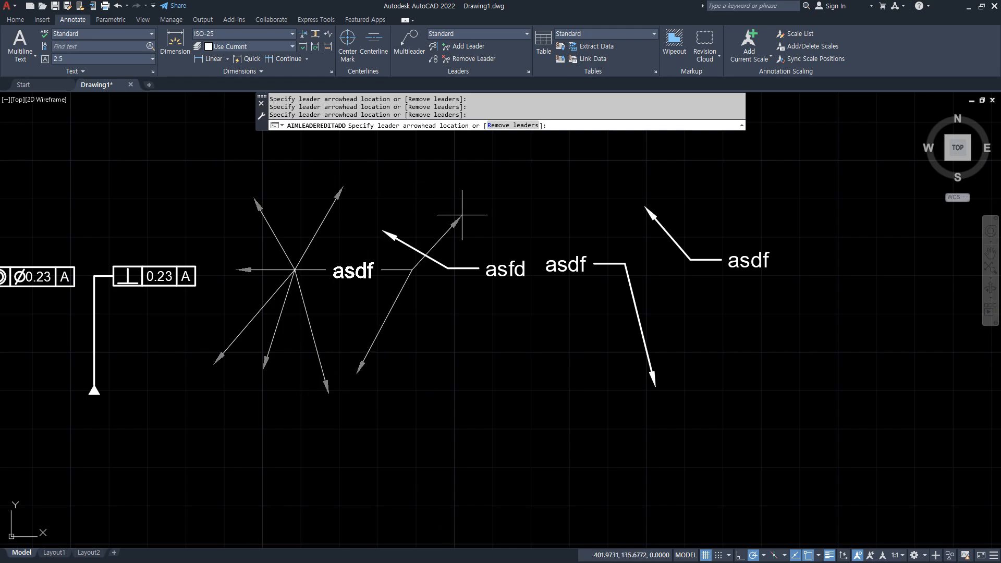
{"action": "key", "text": "Return"}
- Add four leaders to the "asfd" multileader, two pointing upward and two pointing downward
{"action": "key", "text": "Return"}
{"action": "left_click", "coordinate": [508, 268]}
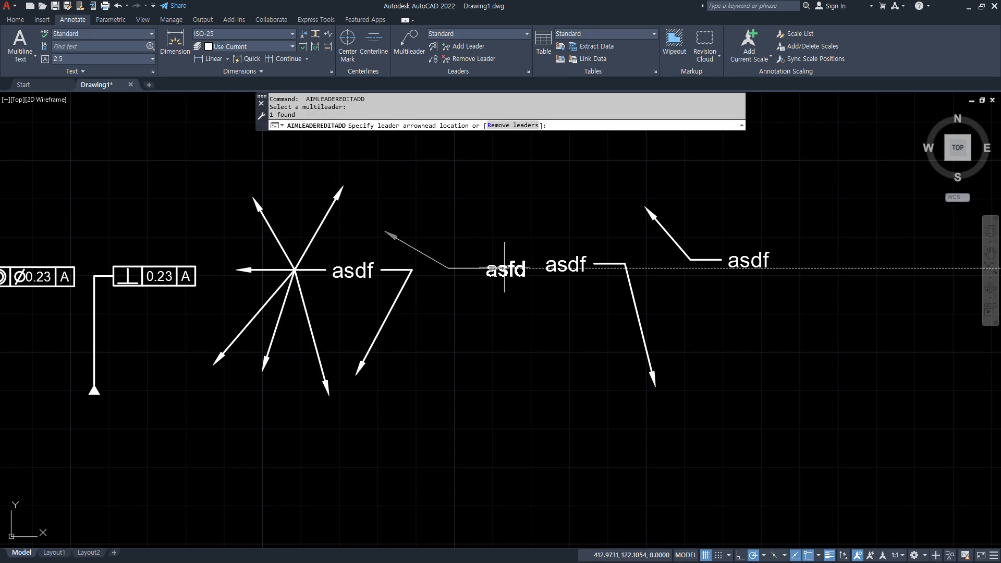
{"action": "left_click", "coordinate": [518, 188]}
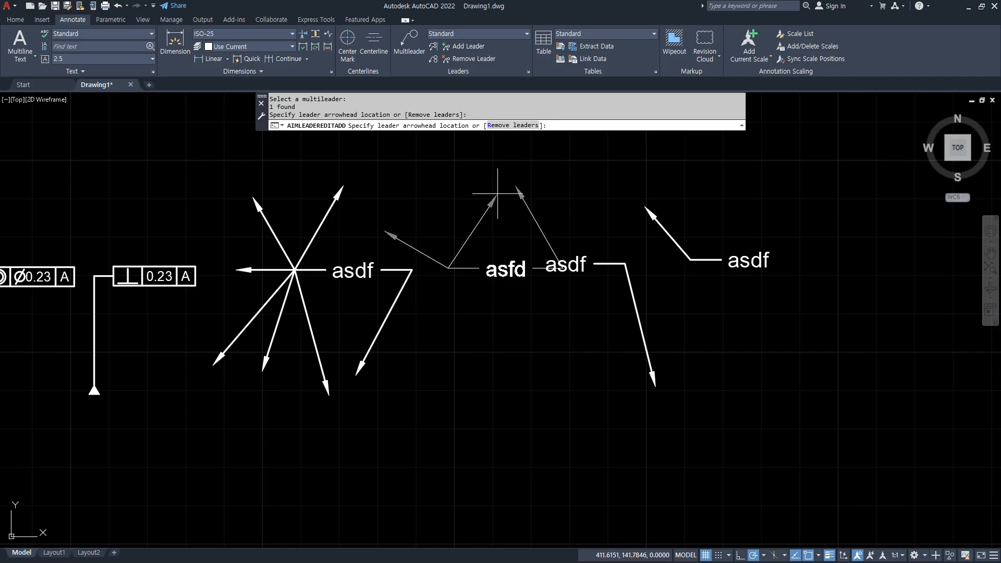
{"action": "left_click", "coordinate": [466, 175]}
{"action": "left_click", "coordinate": [522, 333]}
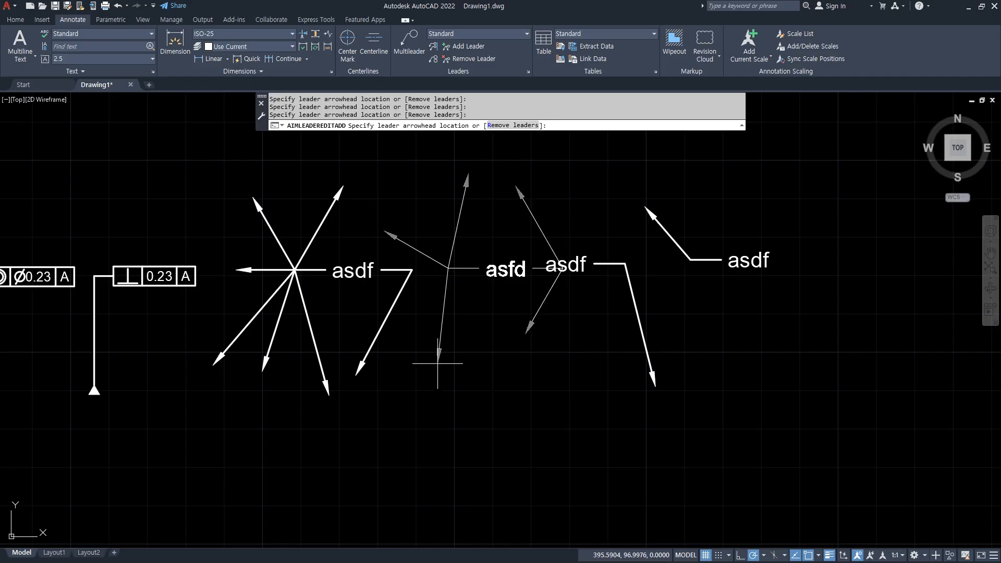
{"action": "left_click", "coordinate": [501, 385]}
{"action": "key", "text": "Return"}
- Add two leaders to the rightmost "asdf" multileader, one pointing up and right, the other down and right
{"action": "key", "text": "Return"}
{"action": "left_click", "coordinate": [740, 255]}
{"action": "left_click", "coordinate": [744, 201]}
{"action": "left_click", "coordinate": [735, 325]}
{"action": "key", "text": "Return"}
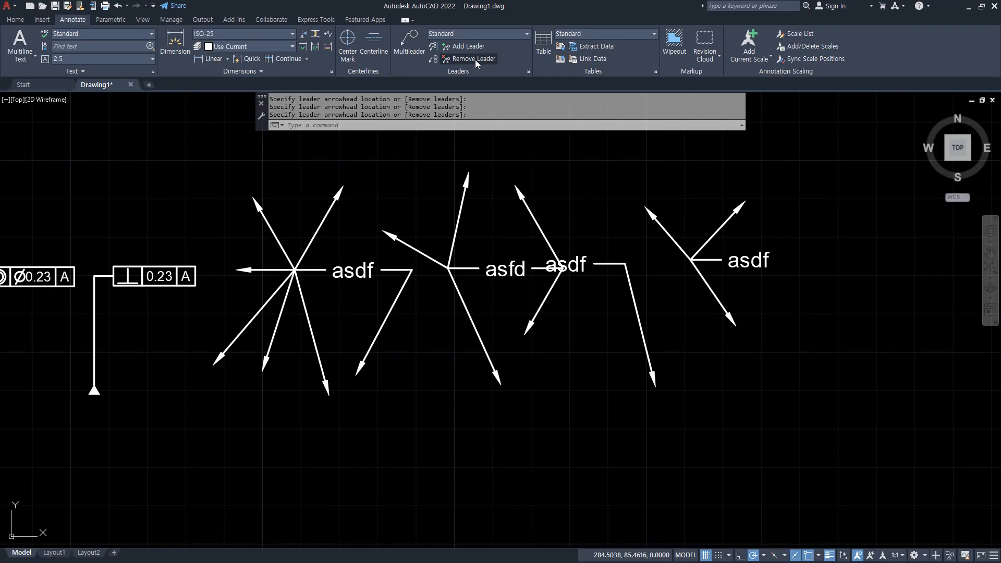
- Remove all leaders from the leftmost "asdf" multileader except the one pointing farthest down and left
{"action": "left_click", "coordinate": [475, 61]}
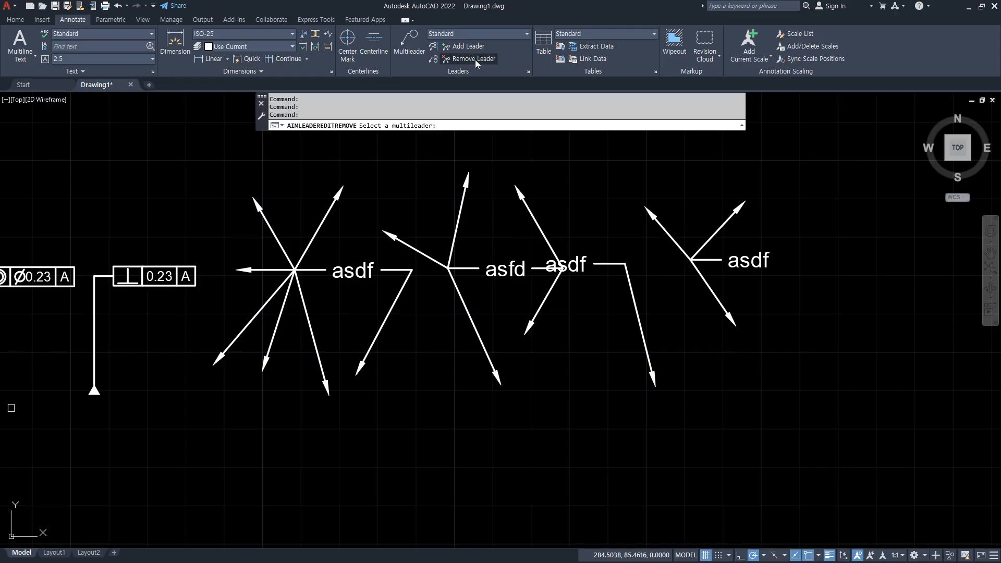
{"action": "left_click", "coordinate": [344, 269]}
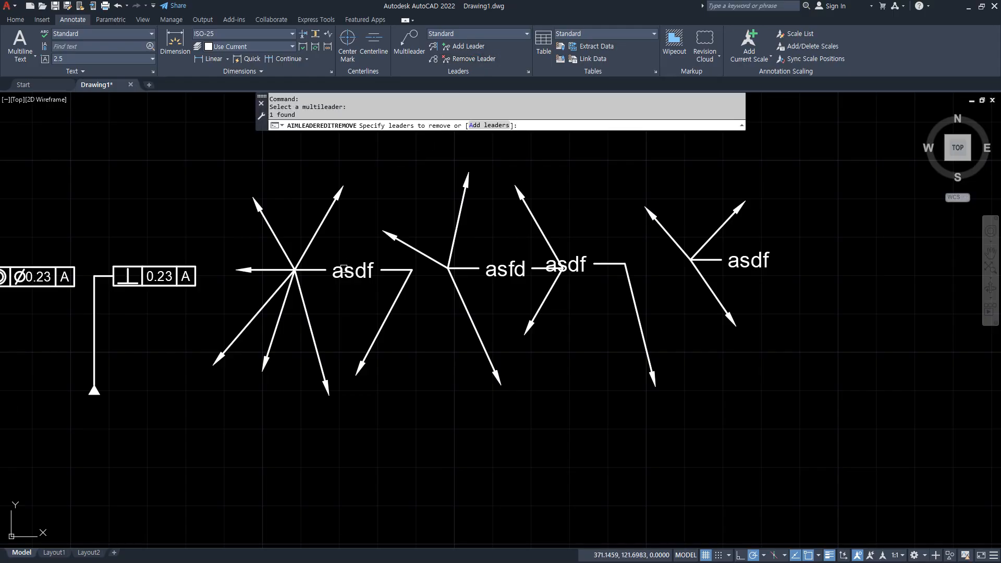
{"action": "left_click", "coordinate": [315, 229]}
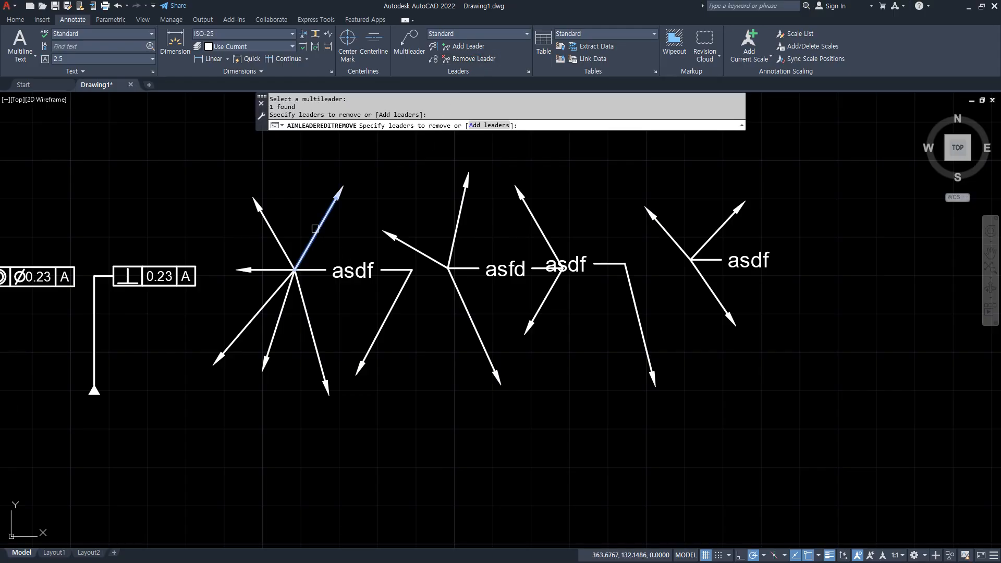
{"action": "left_click", "coordinate": [279, 238]}
{"action": "left_click", "coordinate": [271, 271]}
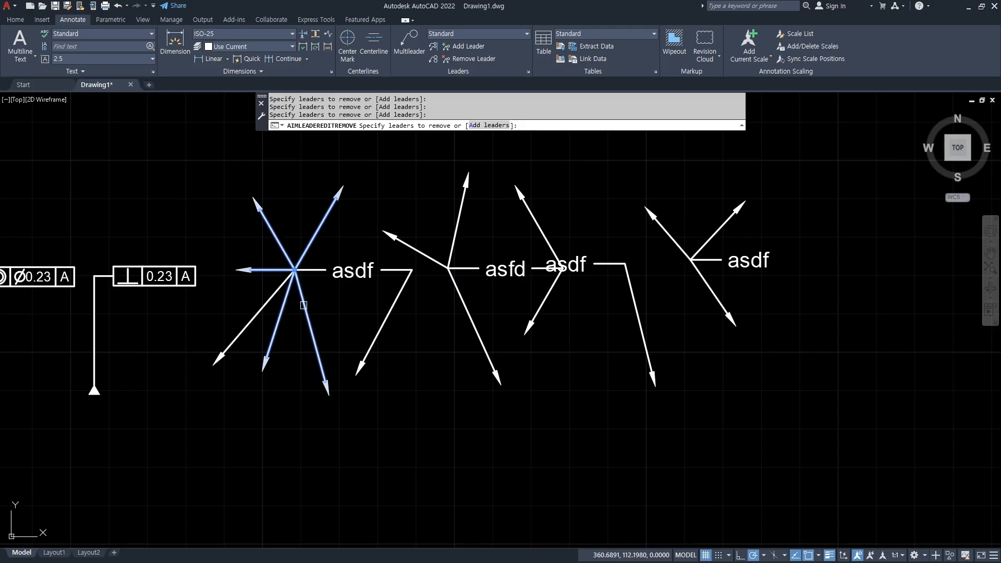
{"action": "left_click", "coordinate": [394, 314]}
{"action": "key", "text": "Return"}
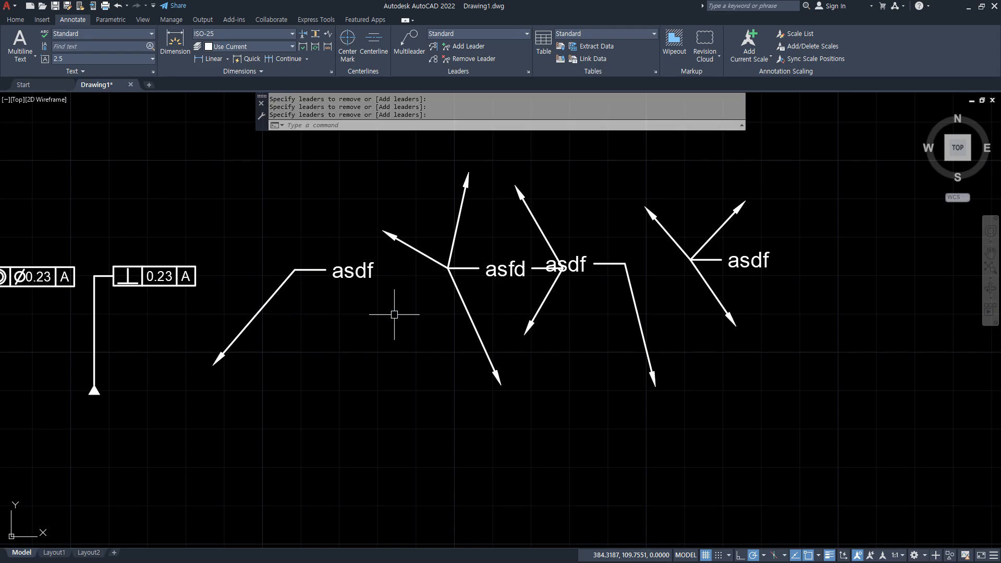
- Remove all leaders from the "asfd" multileader except the one pointing up and left
{"action": "left_click", "coordinate": [455, 60]}
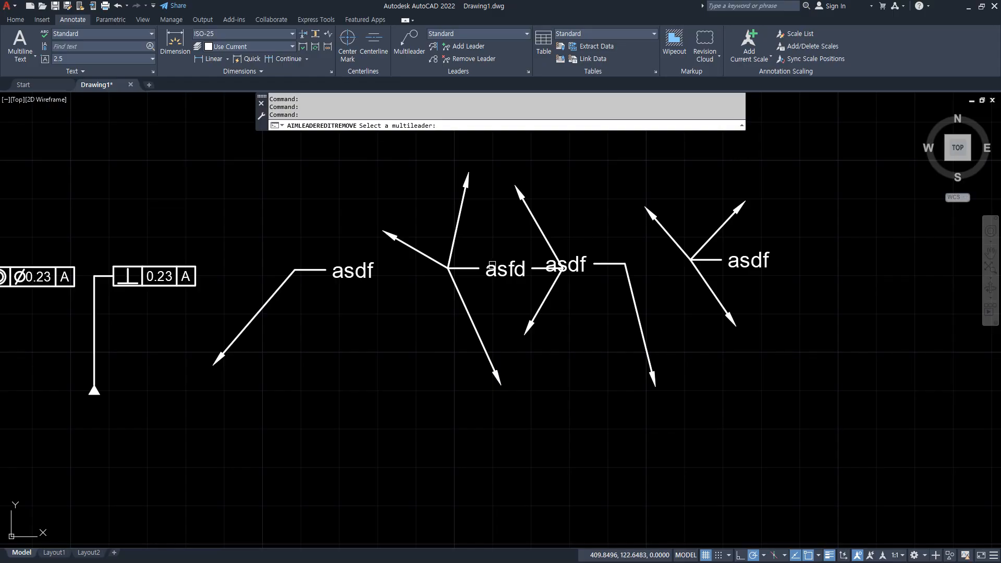
{"action": "left_click", "coordinate": [491, 264]}
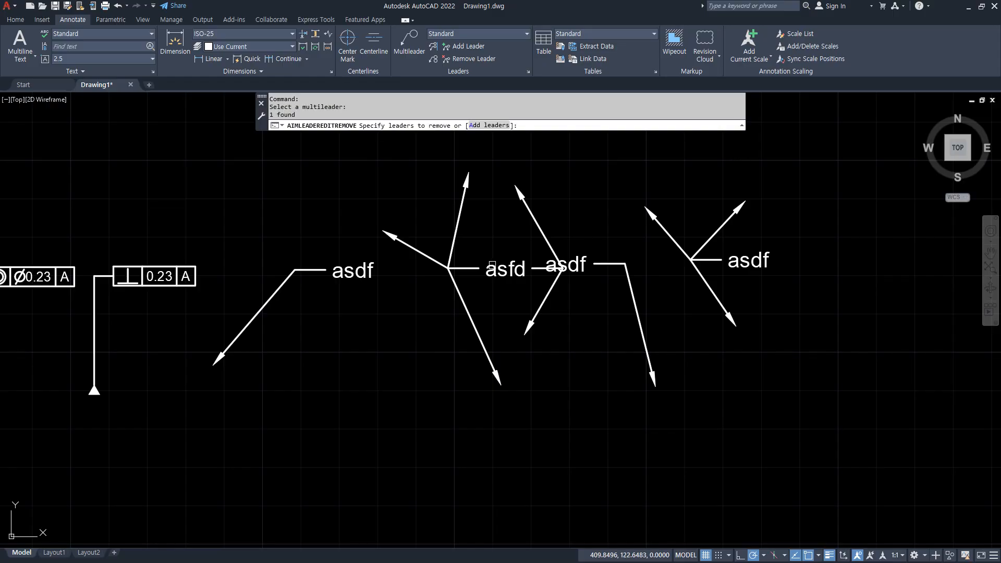
{"action": "left_click", "coordinate": [546, 302]}
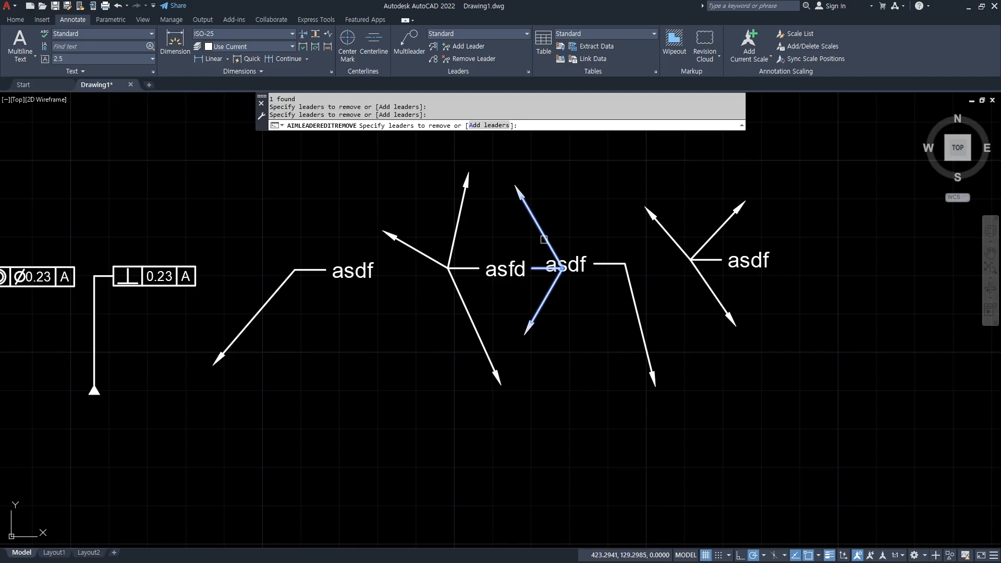
{"action": "left_click", "coordinate": [454, 249]}
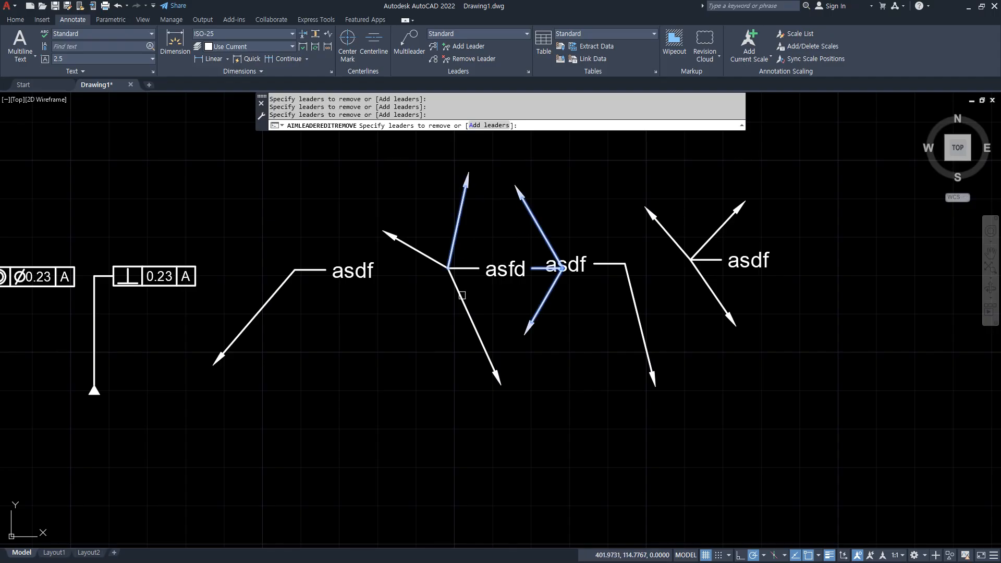
{"action": "key", "text": "Return"}
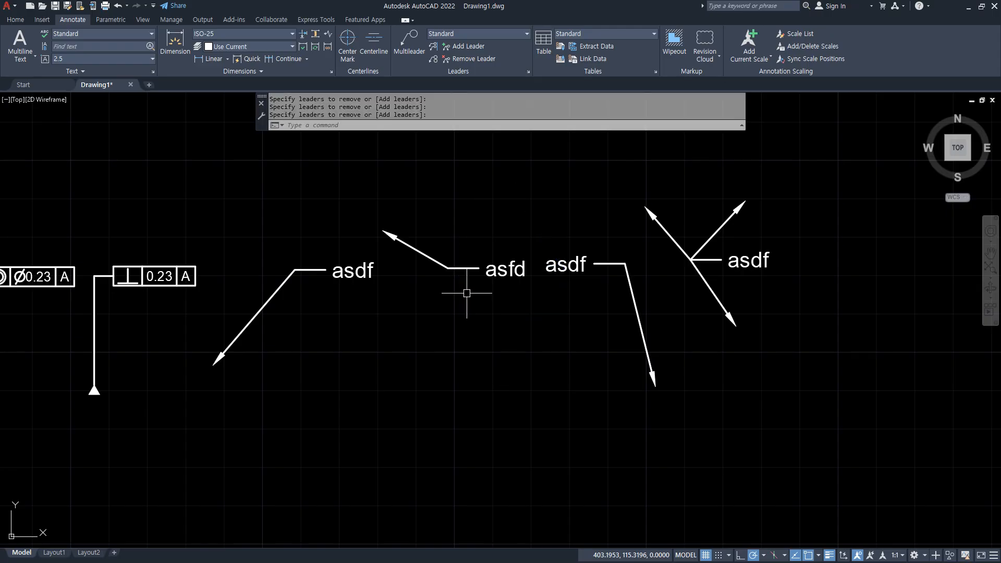
- Modify the Standard multileader style to use Block content with Detail Callout as its source block
{"action": "type", "text": "z"}
{"action": "key", "text": "Return"}
{"action": "type", "text": "a"}
{"action": "key", "text": "Return"}
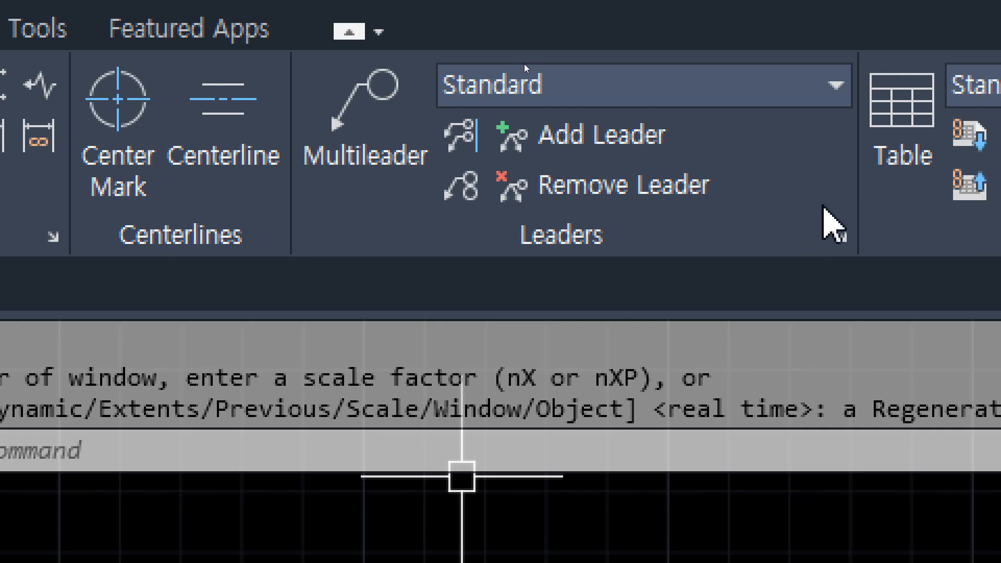
{"action": "left_click", "coordinate": [840, 236]}
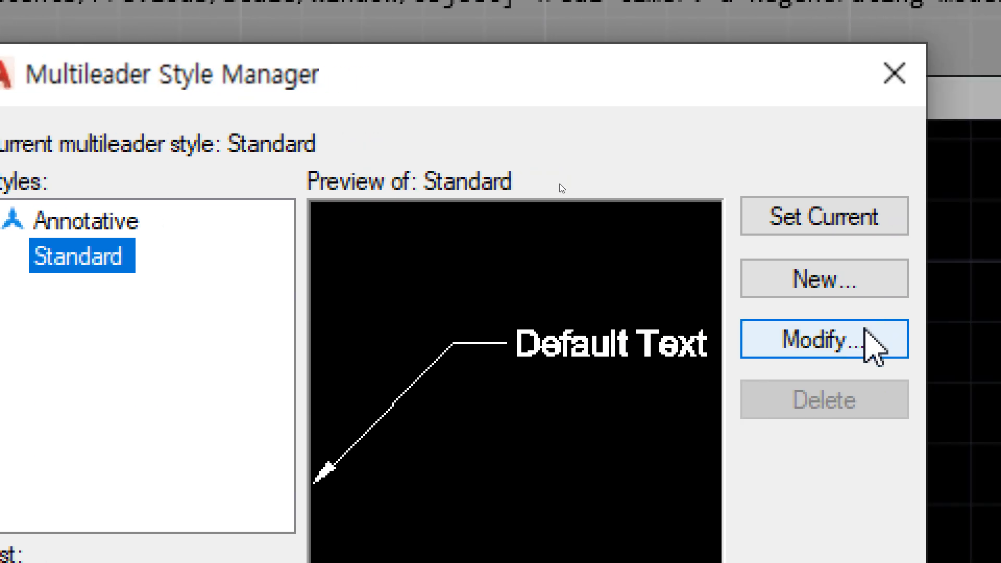
{"action": "left_click", "coordinate": [979, 336]}
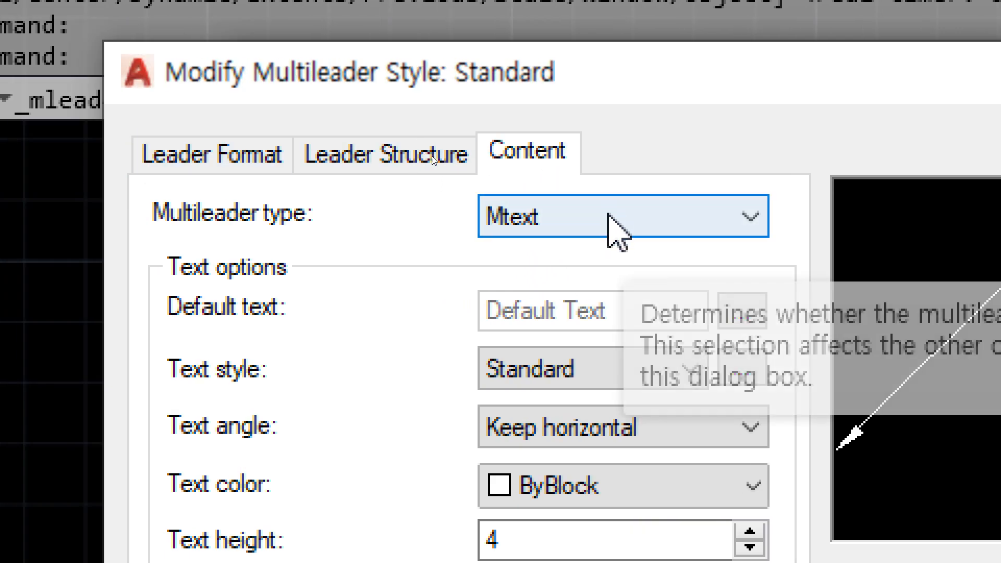
{"action": "left_click", "coordinate": [588, 217]}
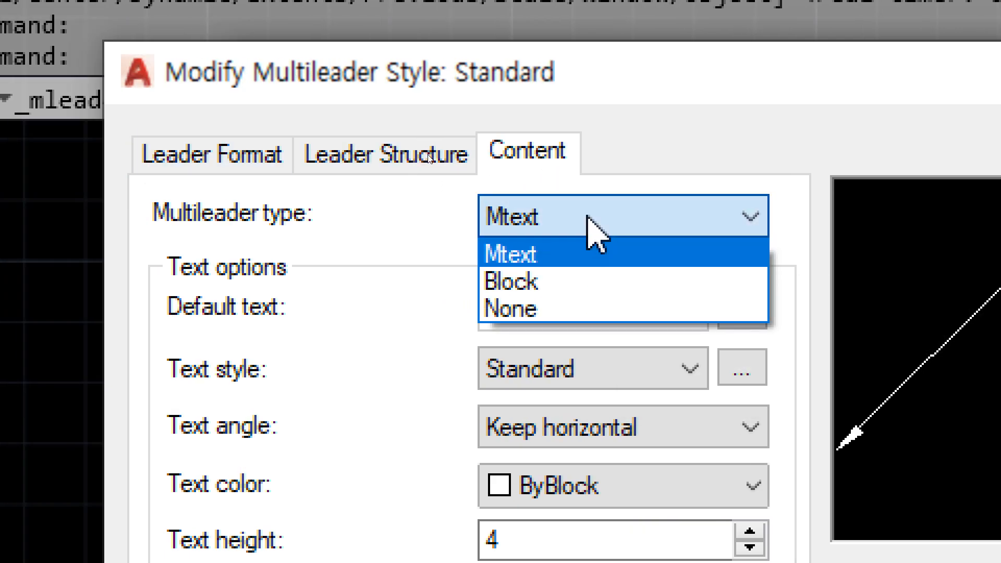
{"action": "left_click", "coordinate": [572, 283]}
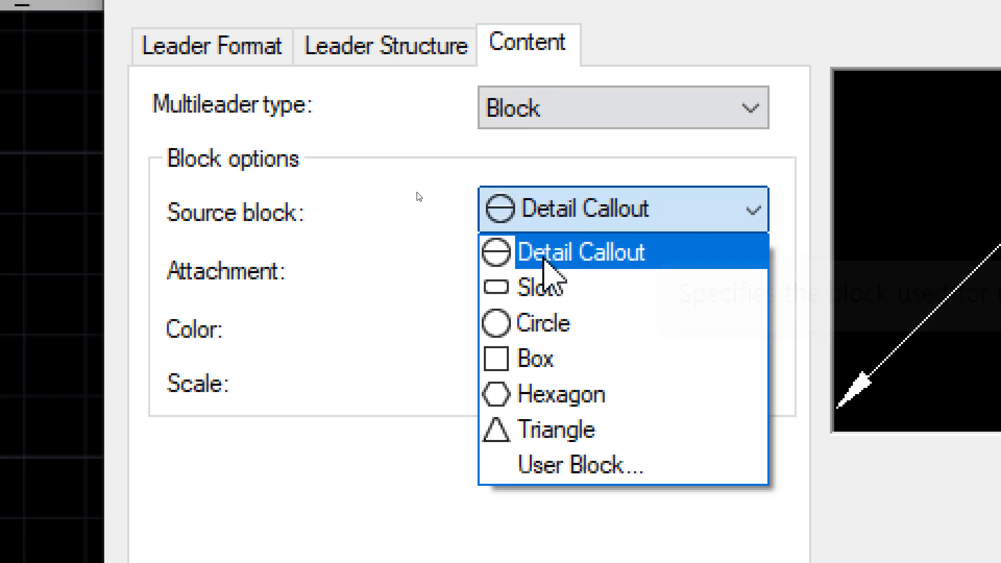
{"action": "left_click", "coordinate": [550, 256]}
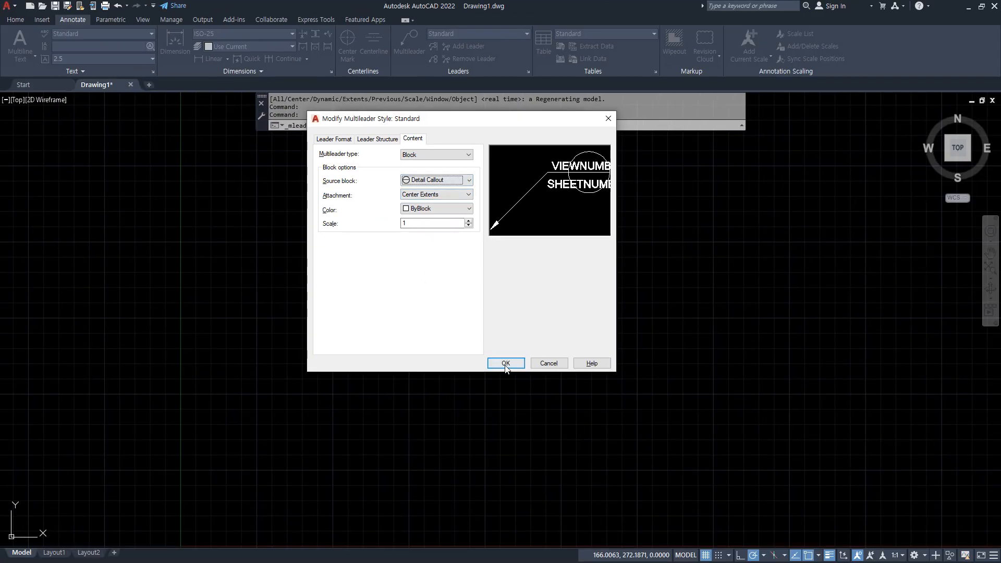
{"action": "left_click", "coordinate": [505, 363]}
{"action": "left_click", "coordinate": [512, 266]}
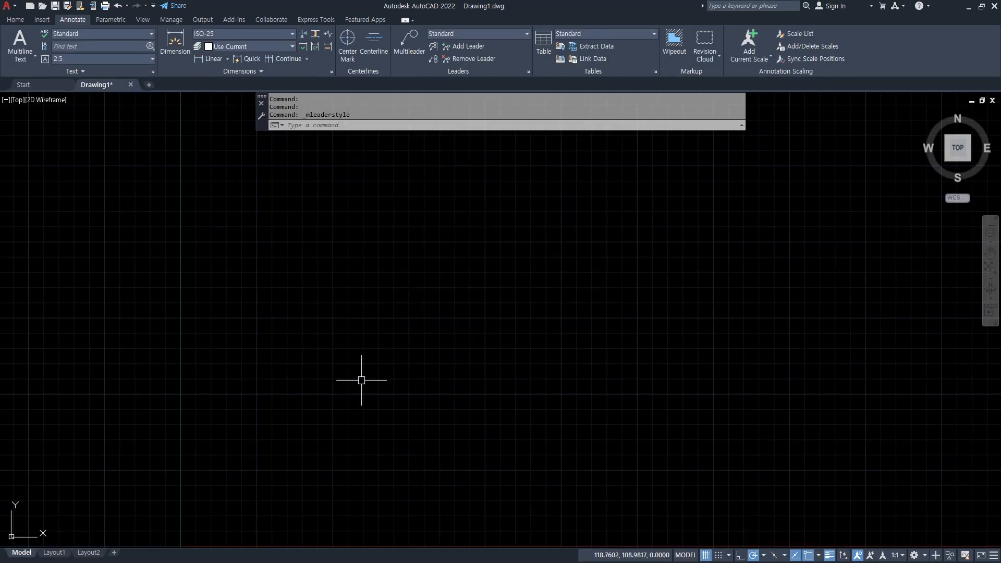
- Create a detail callout multileader in empty space, landing above and right of its arrowhead, with view number 2 and sheet number WD
{"action": "left_click", "coordinate": [401, 41]}
{"action": "left_click", "coordinate": [307, 487]}
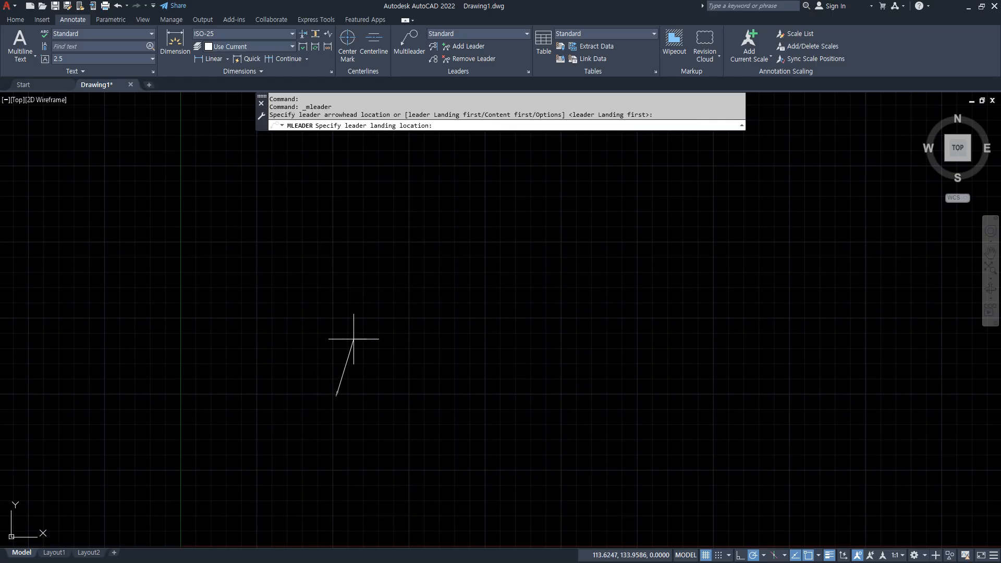
{"action": "scroll", "coordinate": [353, 345], "scroll_direction": "up", "scroll_amount": 2}
{"action": "middle_click_drag", "start_coordinate": [346, 361], "coordinate": [346, 223]}
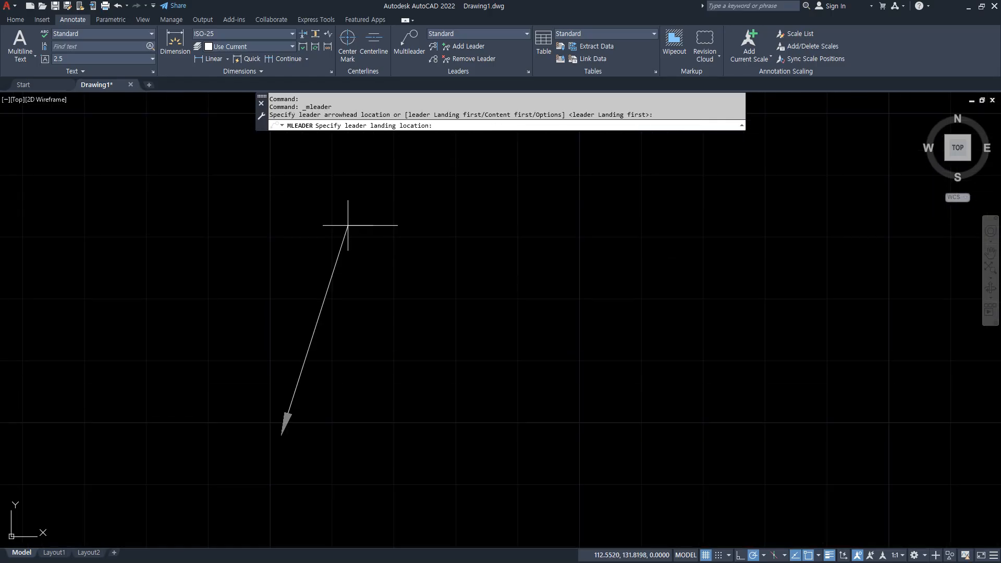
{"action": "left_click", "coordinate": [377, 189]}
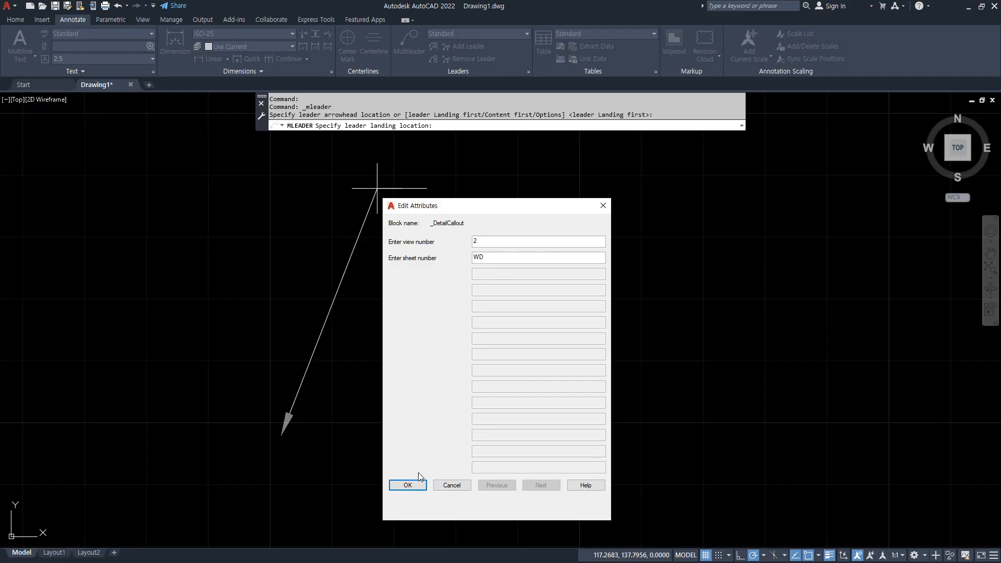
{"action": "left_click", "coordinate": [402, 484]}
{"action": "left_click_drag", "start_coordinate": [469, 244], "coordinate": [460, 244]}
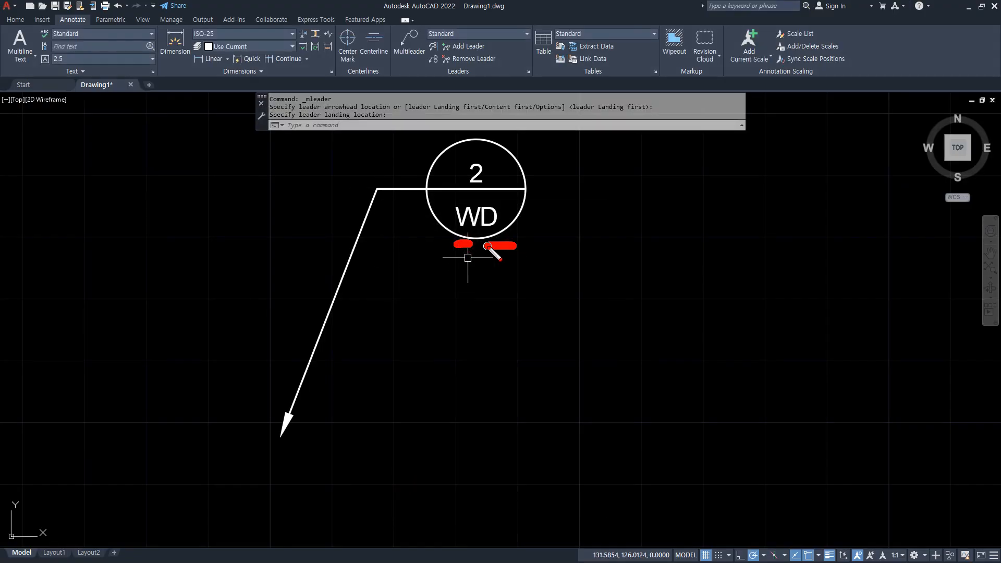
{"action": "key", "text": "Escape"}
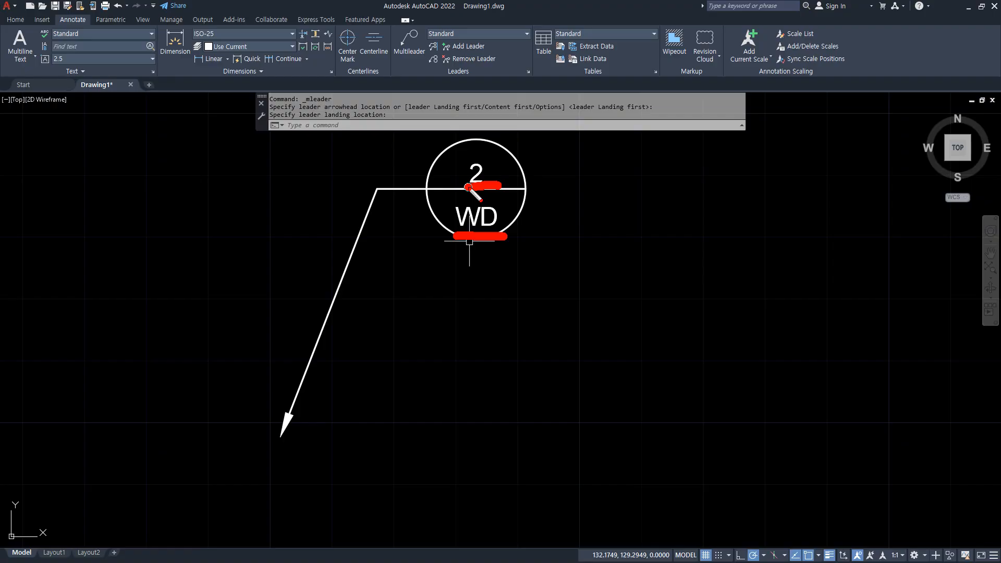
{"action": "key", "text": "Escape"}
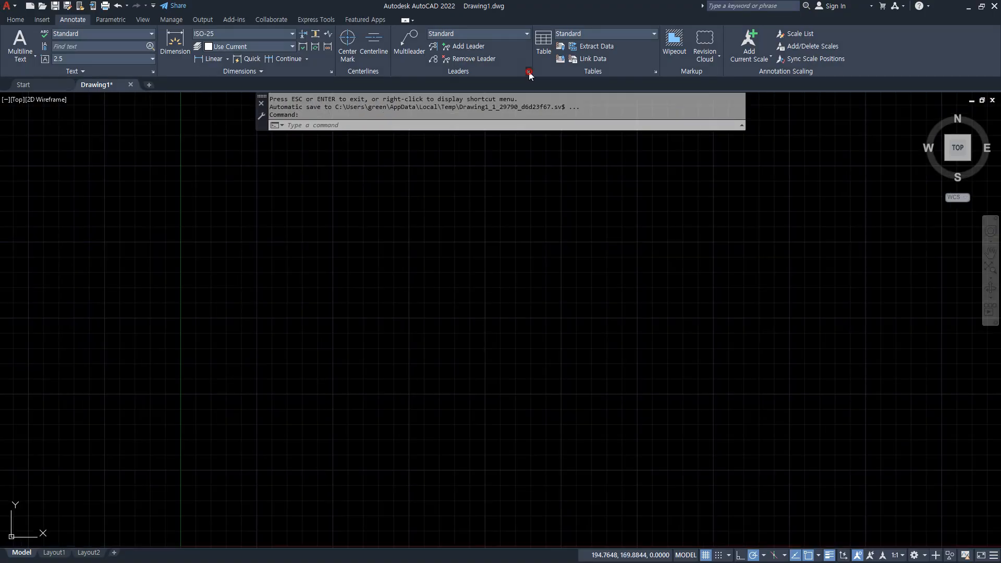
- Modify the Standard multileader style to use Circle as its source block
{"action": "left_click", "coordinate": [529, 73]}
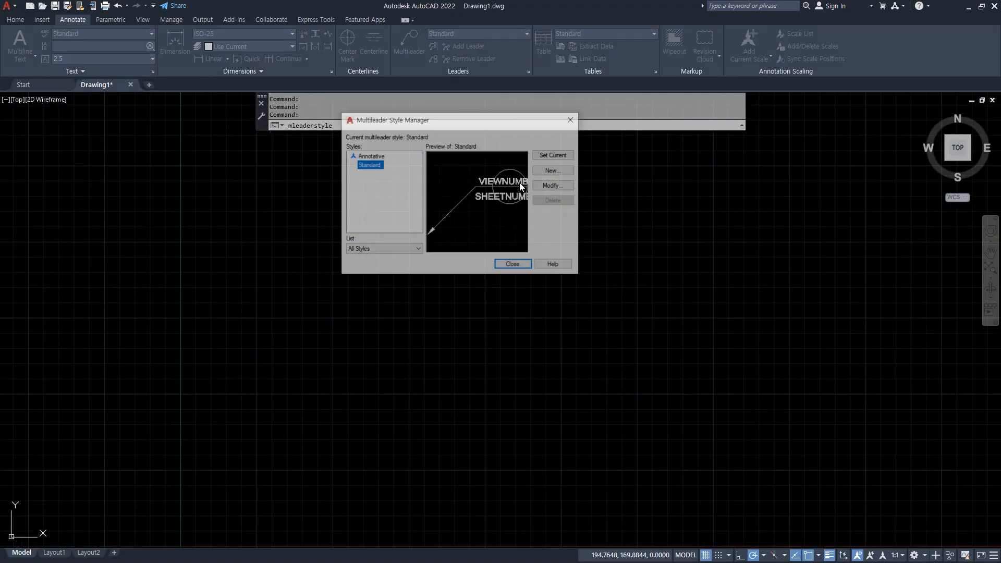
{"action": "left_click", "coordinate": [553, 186]}
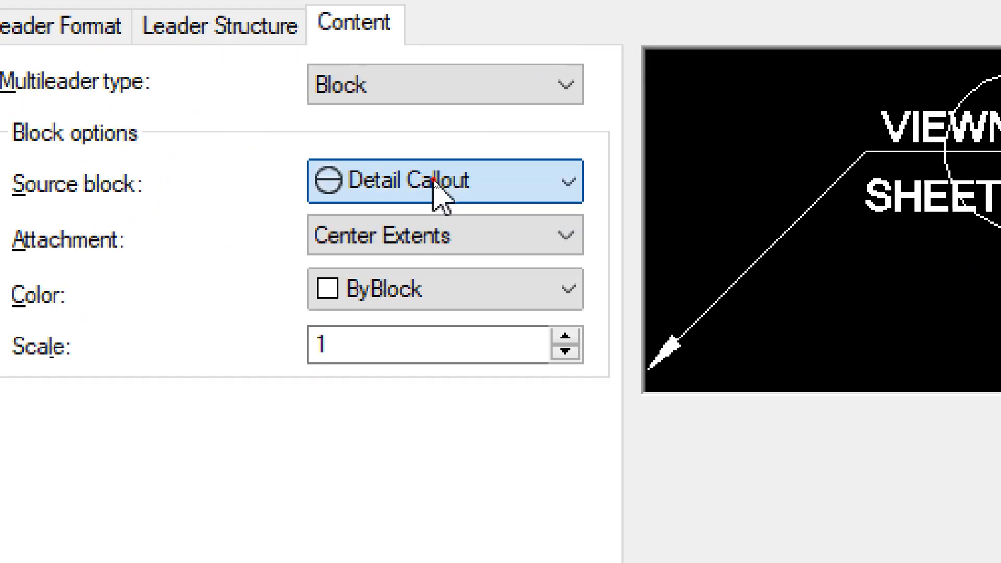
{"action": "left_click", "coordinate": [433, 180]}
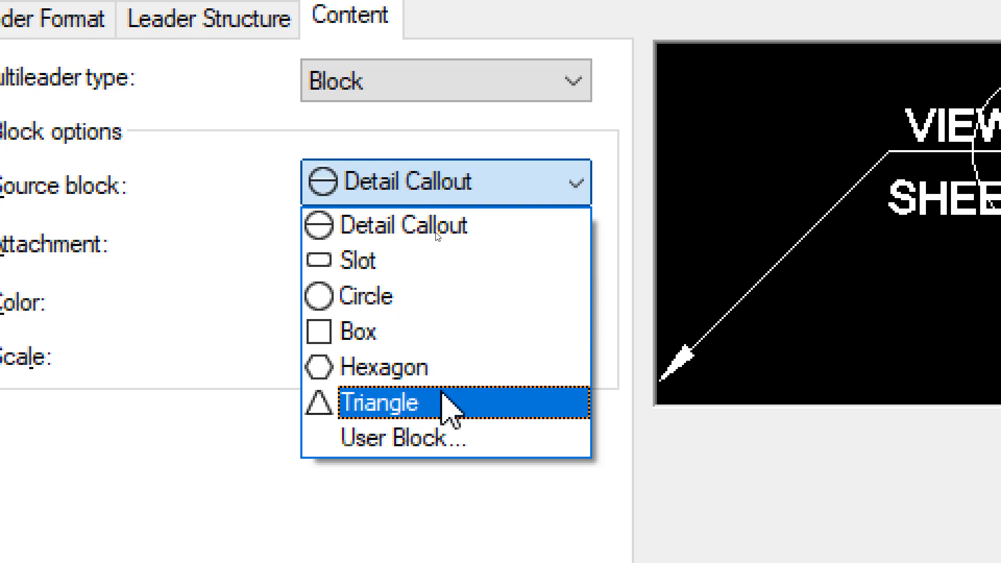
{"action": "left_click", "coordinate": [437, 297]}
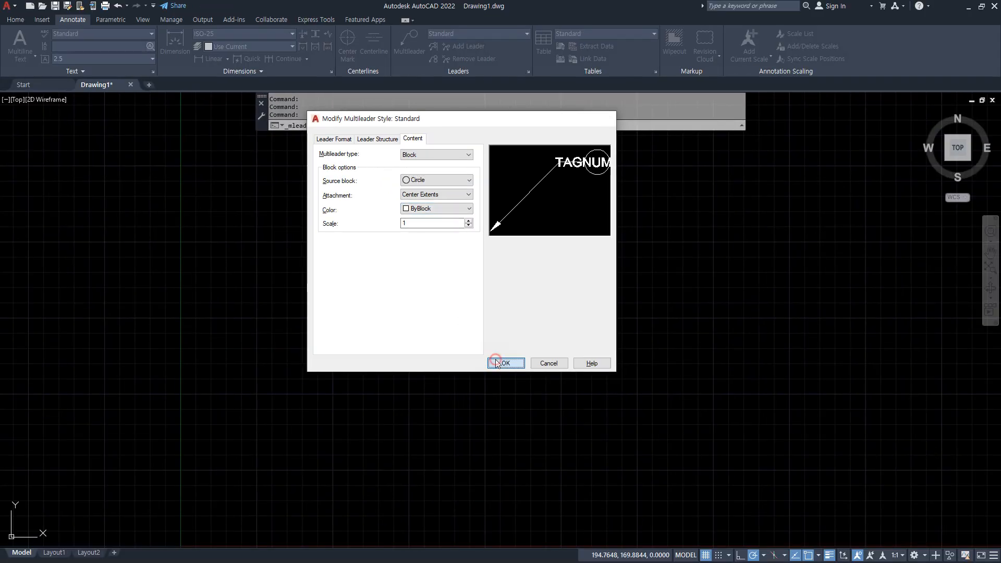
{"action": "left_click", "coordinate": [495, 363]}
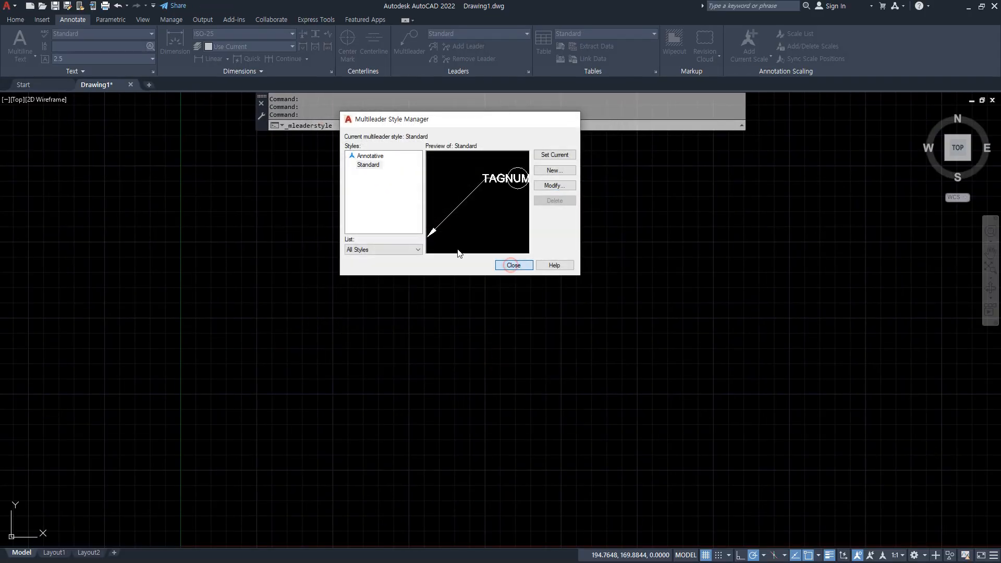
- Create a circle-tag multileader in empty space with tag number 1, landing above and right of its arrowhead
{"action": "left_click", "coordinate": [409, 40]}
{"action": "left_click", "coordinate": [293, 189]}
{"action": "scroll", "coordinate": [319, 255], "scroll_direction": "up", "scroll_amount": 5}
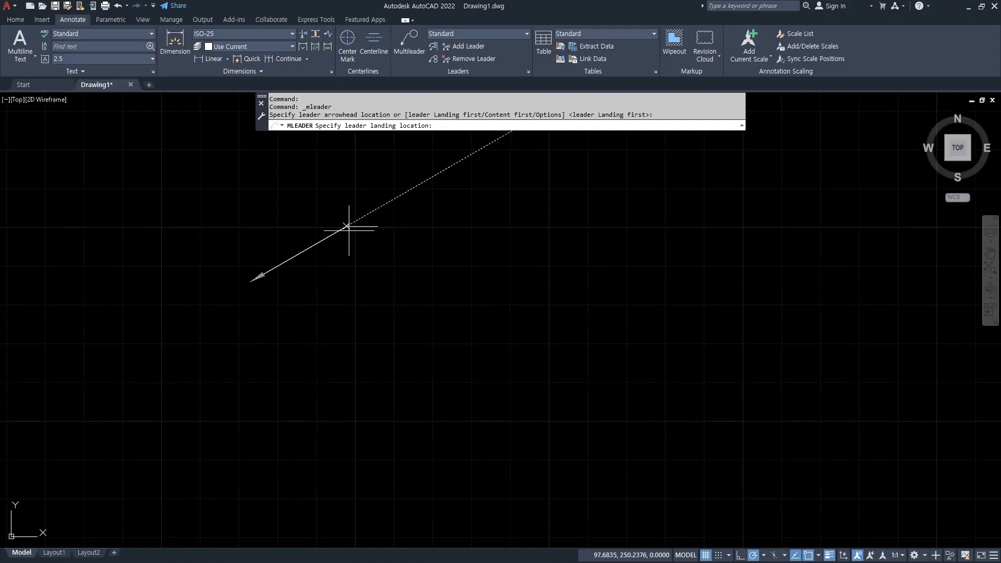
{"action": "left_click", "coordinate": [346, 226]}
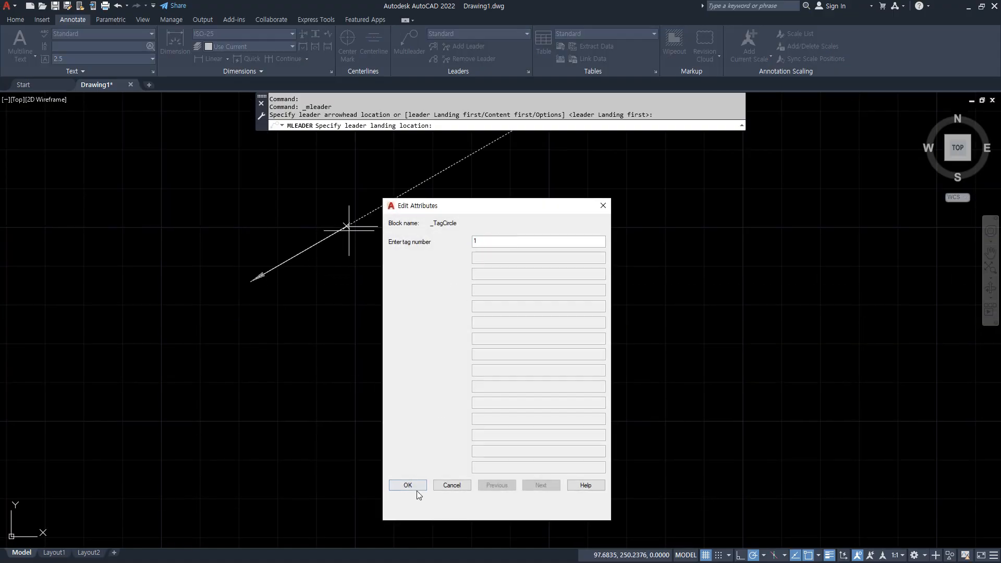
{"action": "left_click", "coordinate": [415, 488]}
- Create a second circle-tag multileader below the first, with tag number 2 and its landing slightly above and right of its arrowhead
{"action": "key", "text": "Return"}
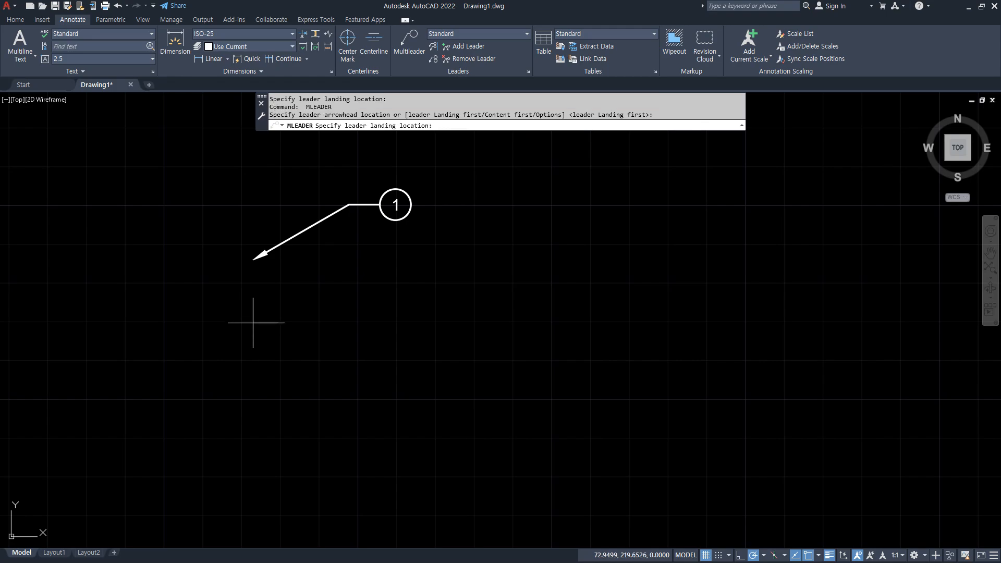
{"action": "left_click", "coordinate": [347, 306]}
{"action": "type", "text": "2"}
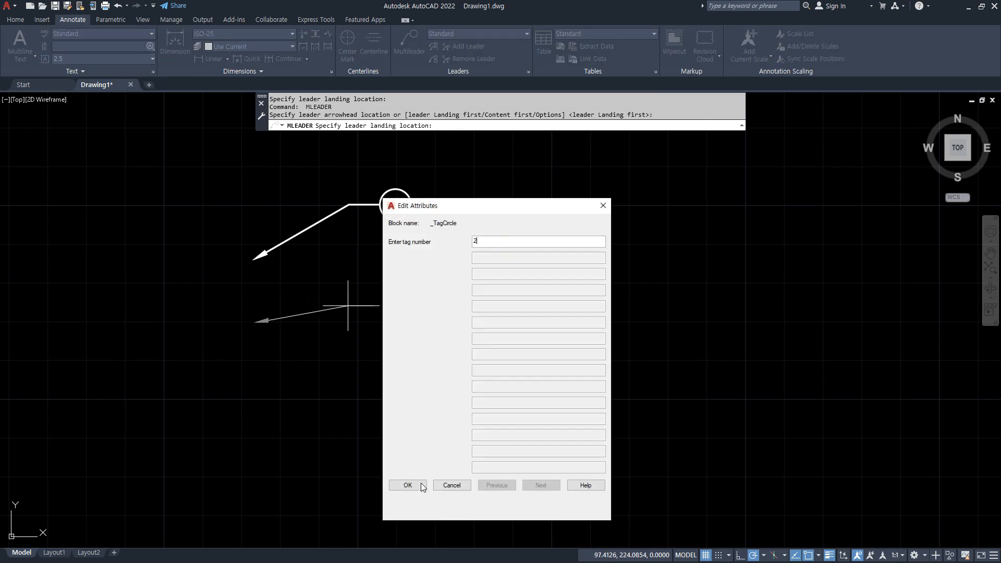
{"action": "left_click", "coordinate": [420, 485]}
- Create a third circle-tag multileader below the second, with tag number 3 and its landing below and right of its arrowhead
{"action": "key", "text": "Return"}
{"action": "left_click", "coordinate": [264, 370]}
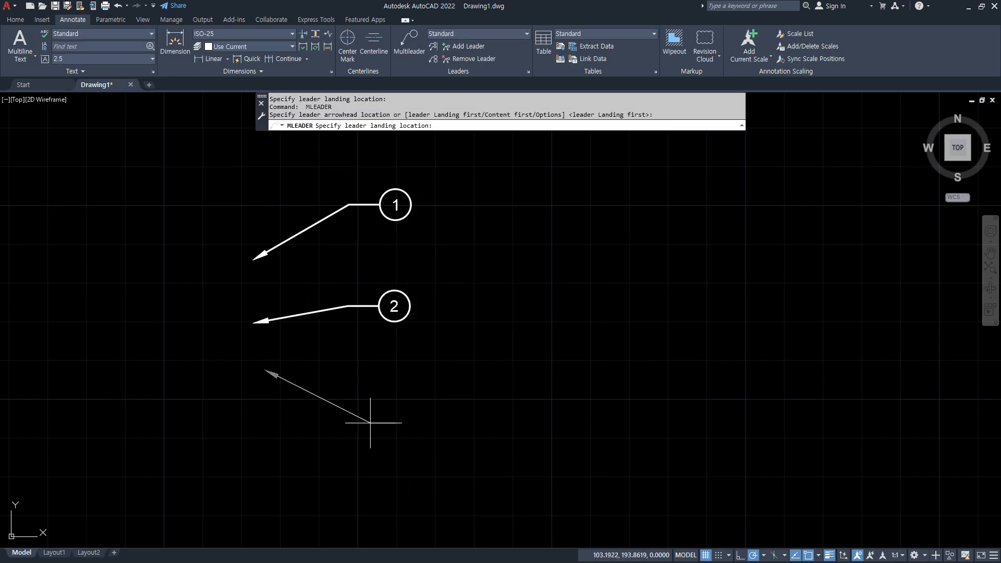
{"action": "left_click", "coordinate": [375, 418]}
{"action": "type", "text": "3"}
{"action": "left_click", "coordinate": [408, 486]}
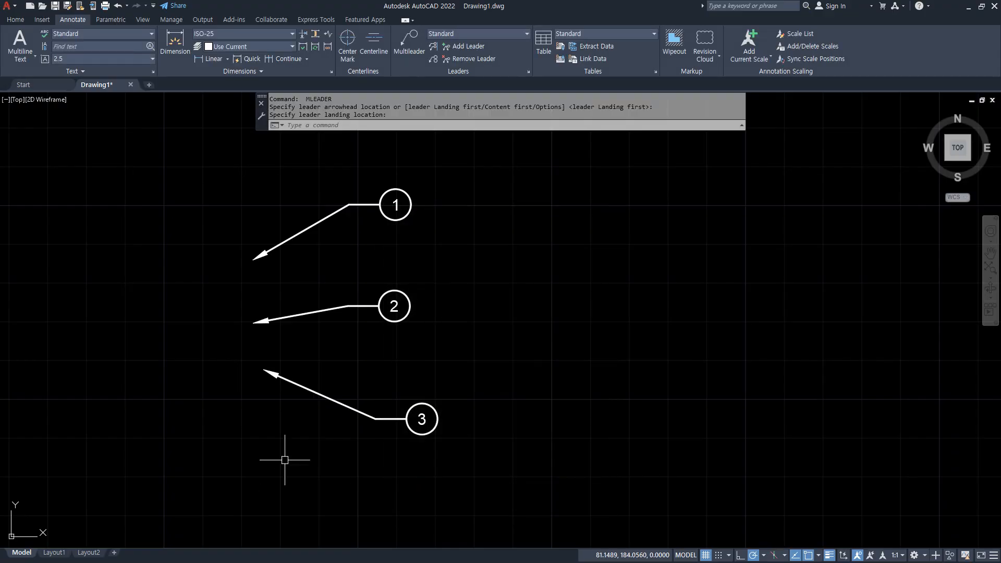
- Create a fourth circle-tag multileader below the third, with tag number 4 and its landing below and right of its arrowhead
{"action": "middle_click_drag", "start_coordinate": [284, 458], "coordinate": [272, 402]}
{"action": "key", "text": "Return"}
{"action": "left_click", "coordinate": [231, 422]}
{"action": "left_click", "coordinate": [375, 459]}
{"action": "type", "text": "4"}
{"action": "left_click", "coordinate": [407, 485]}
{"action": "middle_click_drag", "start_coordinate": [442, 213], "coordinate": [439, 266]}
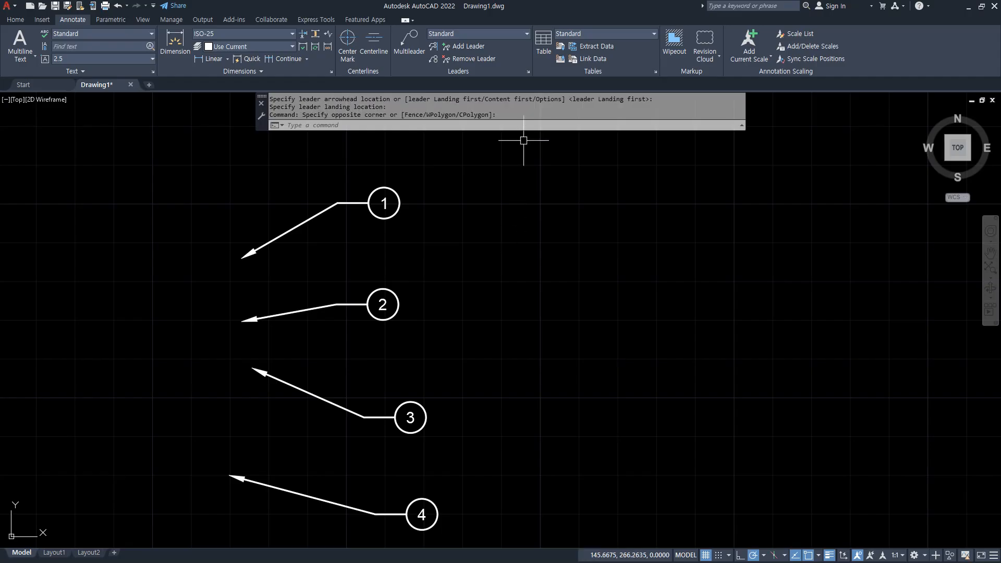
- Align all four circle-tag multileaders to multileader 2 along a vertical direction with the Align multileader tool
{"action": "key", "text": "alt"}
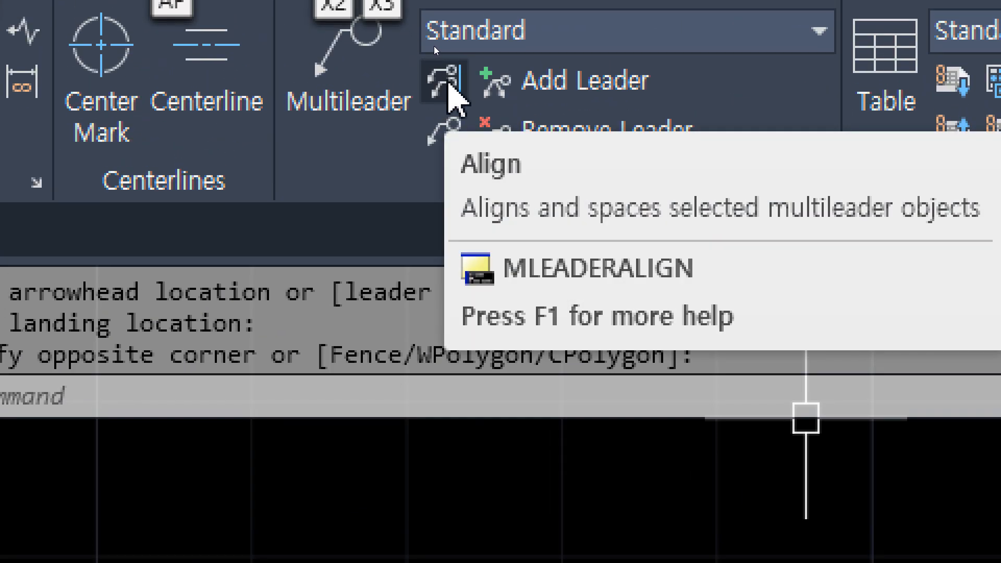
{"action": "left_click", "coordinate": [443, 84]}
{"action": "left_click", "coordinate": [440, 171]}
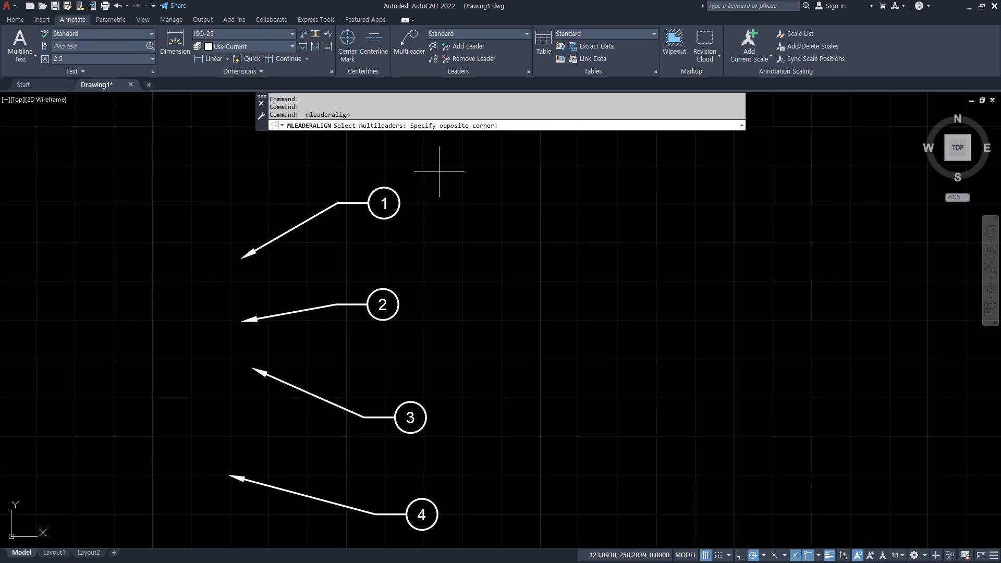
{"action": "left_click", "coordinate": [351, 520]}
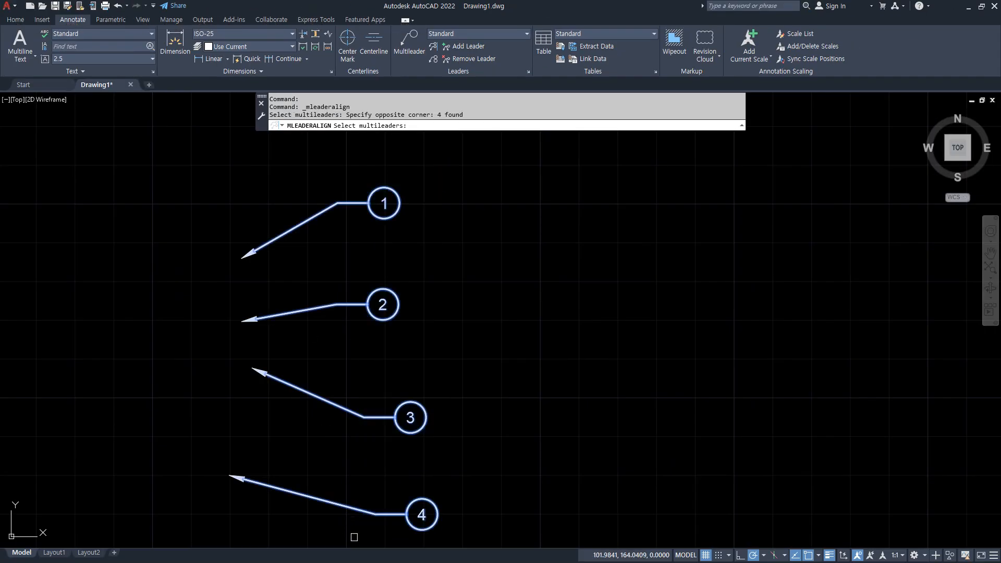
{"action": "key", "text": "Return"}
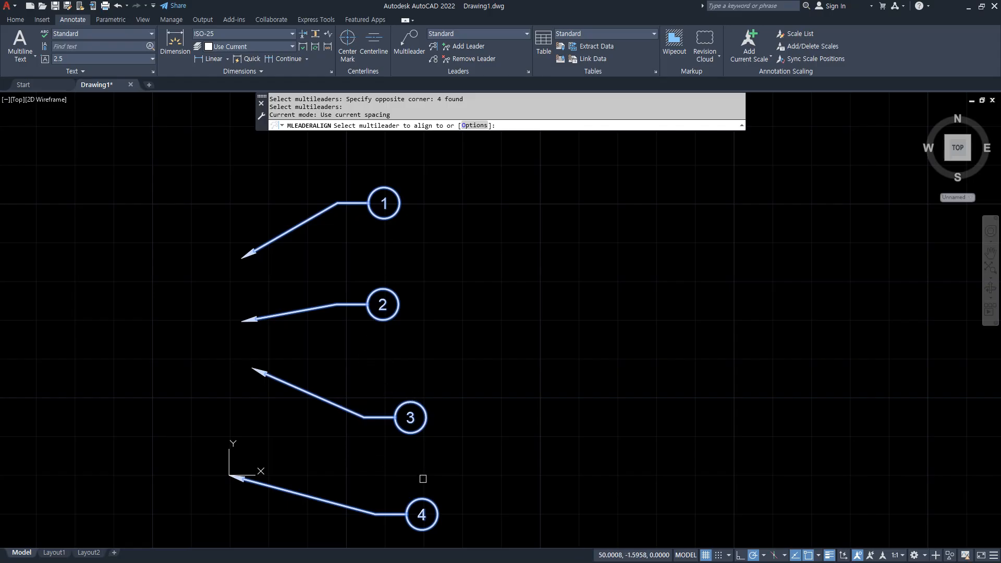
{"action": "left_click", "coordinate": [400, 317]}
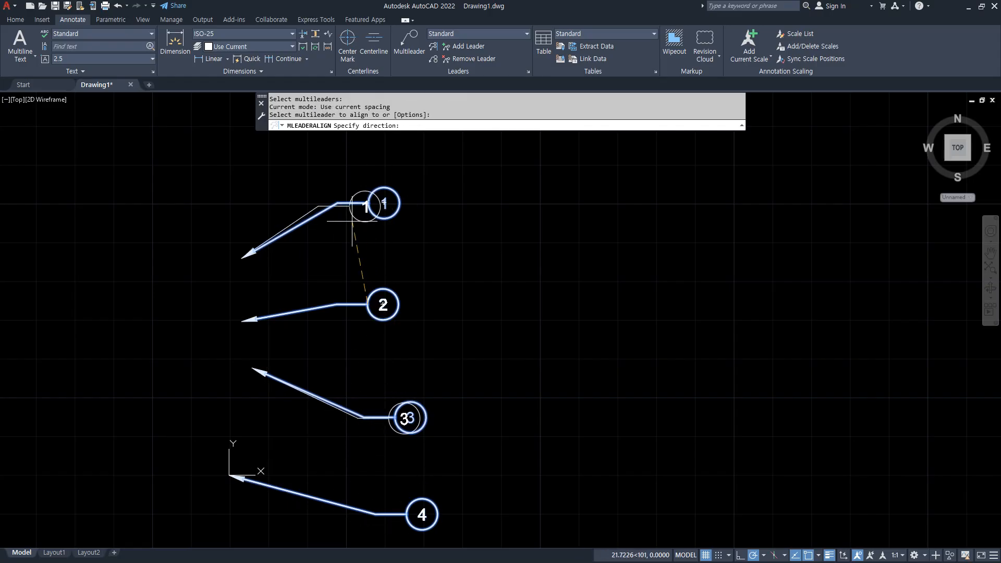
{"action": "left_click", "coordinate": [368, 160]}
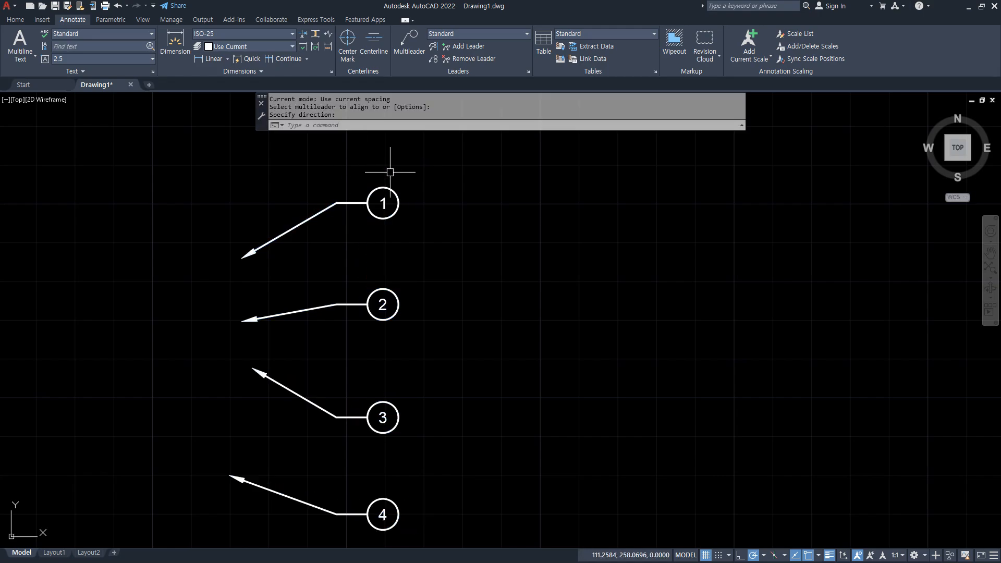
{"action": "left_click_drag", "start_coordinate": [387, 159], "coordinate": [388, 515]}
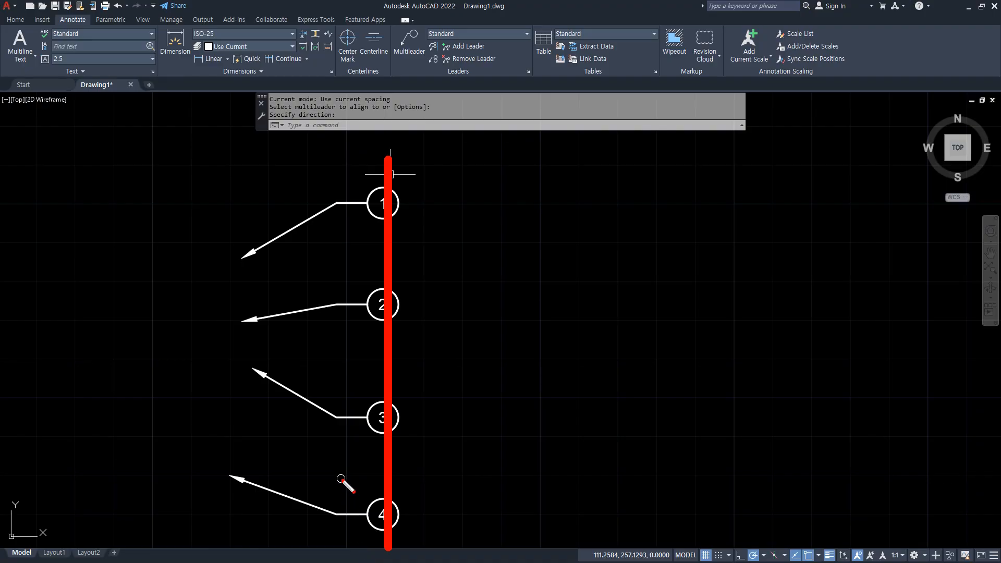
{"action": "key", "text": "Escape"}
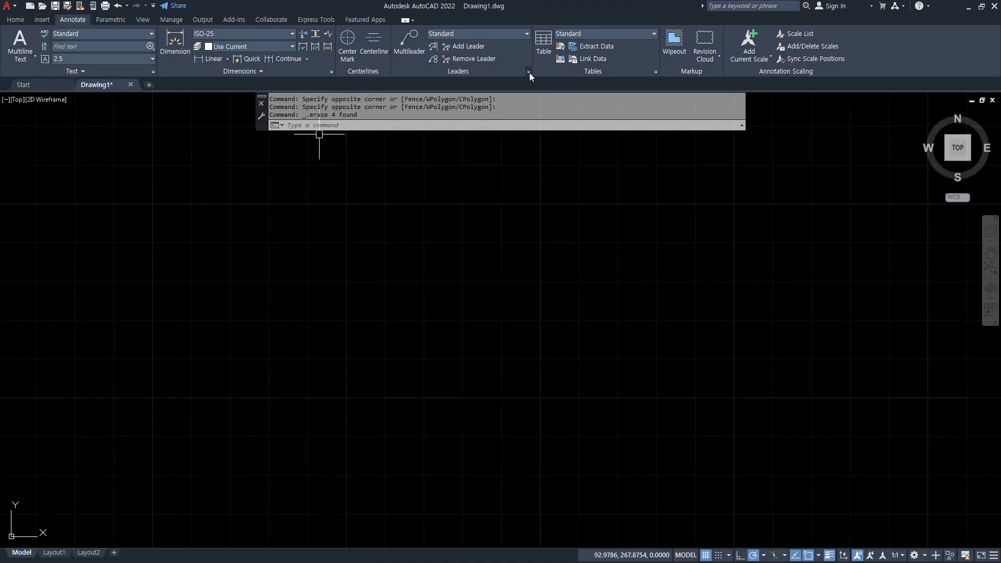
- Examine the Standard multileader style's leader format options, keeping the Straight type and Closed filled arrowhead, and inspect the arrowhead size
{"action": "left_click", "coordinate": [530, 71]}
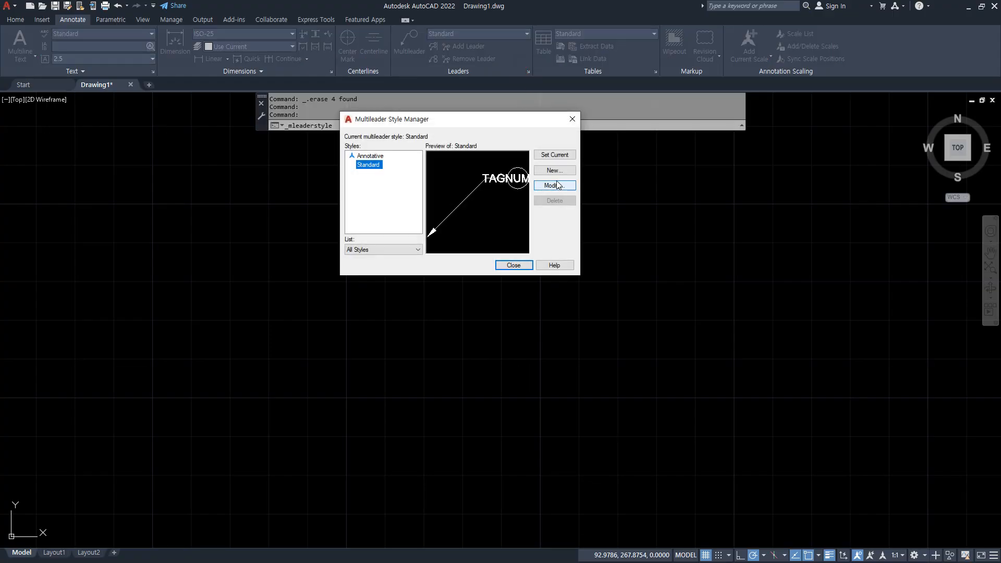
{"action": "left_click", "coordinate": [556, 185]}
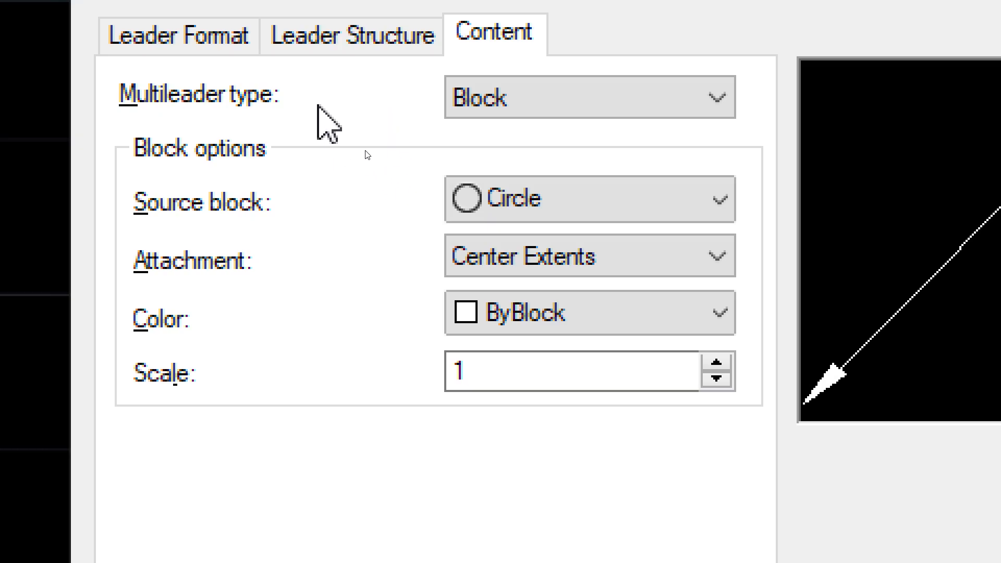
{"action": "left_click", "coordinate": [143, 33]}
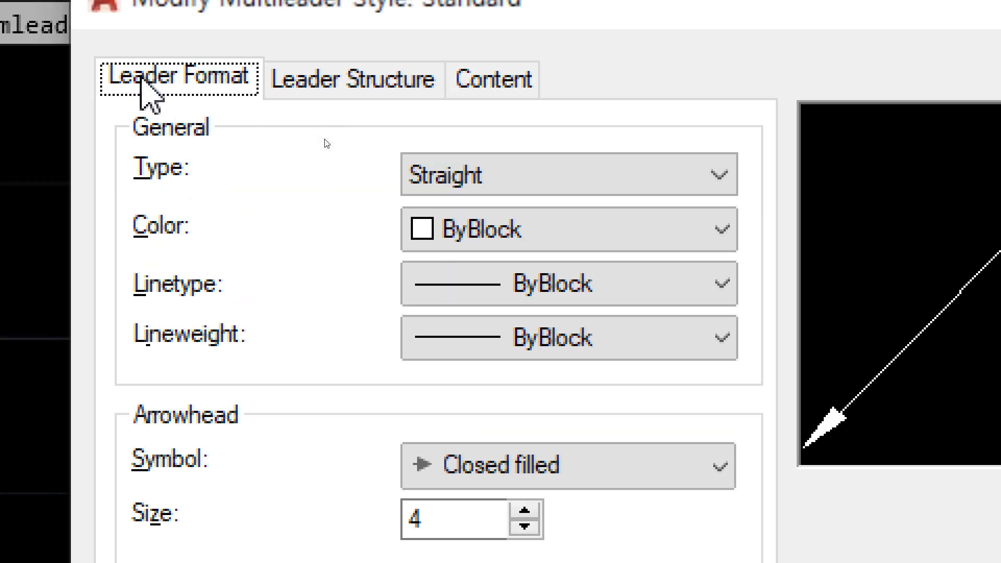
{"action": "left_click", "coordinate": [534, 175]}
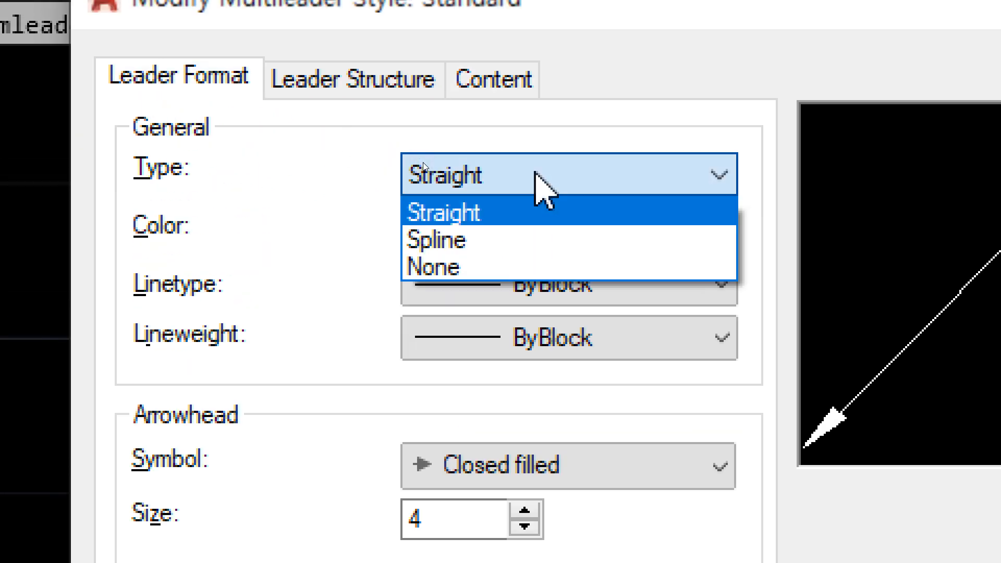
{"action": "left_click", "coordinate": [515, 214]}
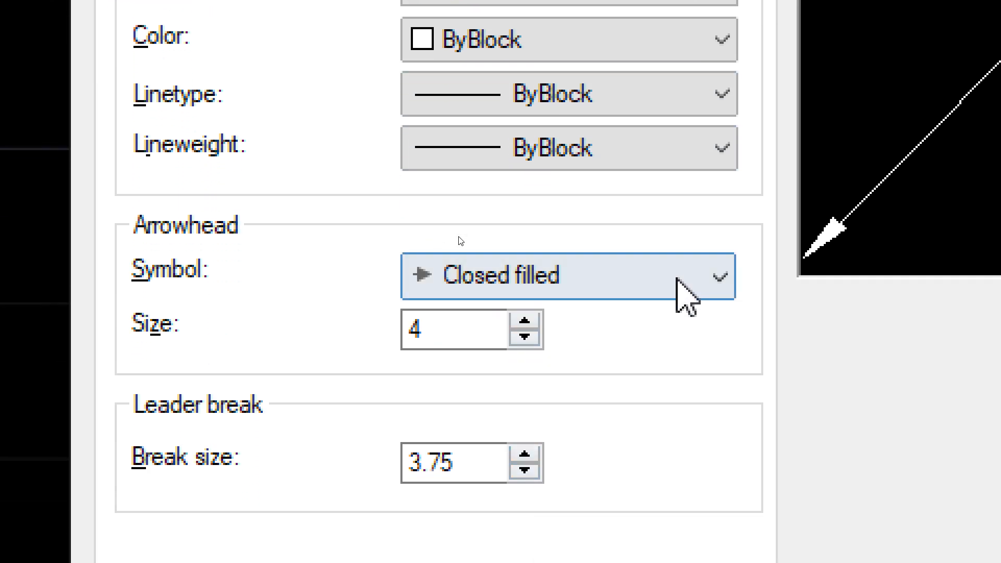
{"action": "left_click", "coordinate": [686, 295]}
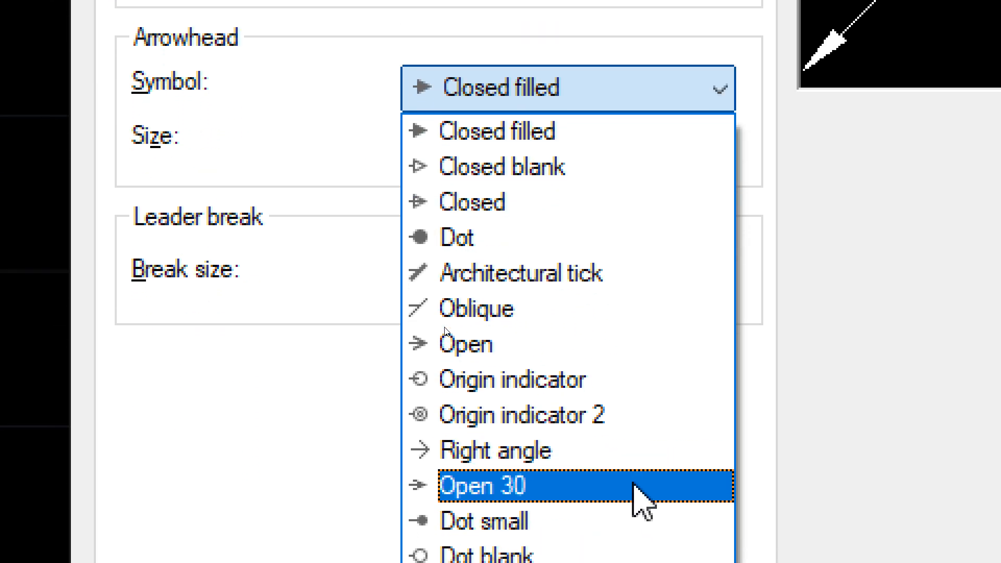
{"action": "left_click", "coordinate": [518, 109]}
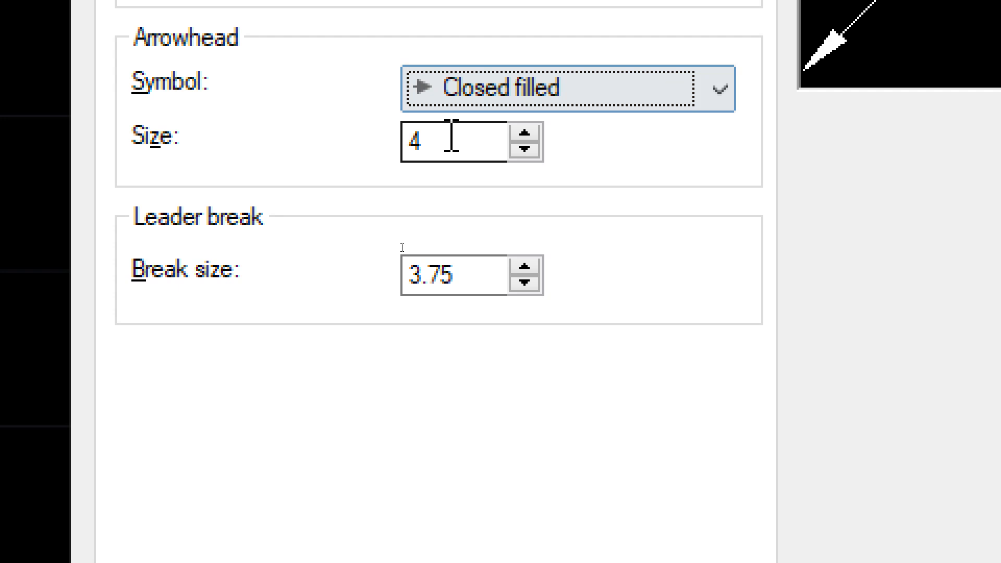
{"action": "left_click_drag", "start_coordinate": [451, 138], "coordinate": [404, 138]}
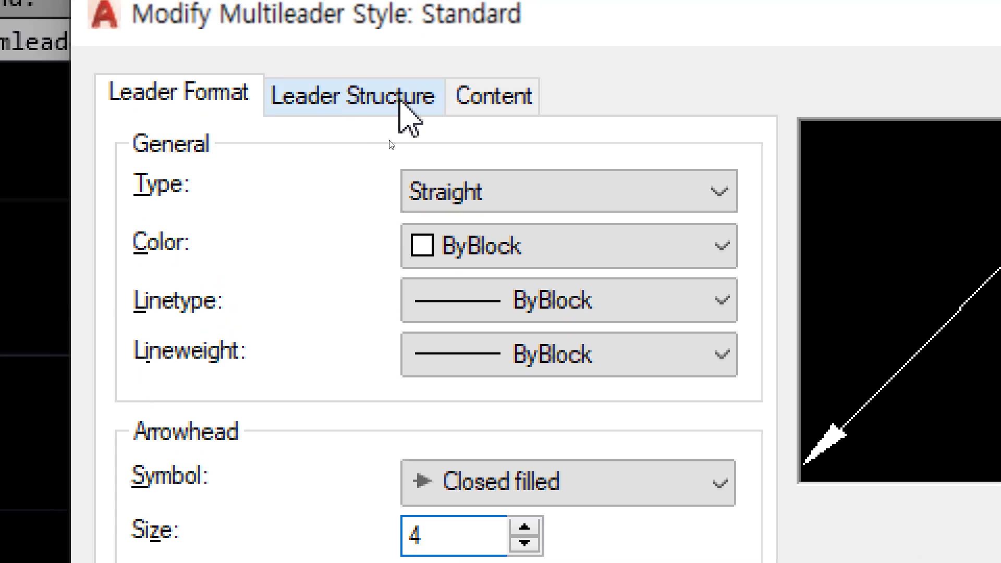
- Set the specified scale in the Standard multileader style's leader structure to 100
{"action": "left_click", "coordinate": [401, 104]}
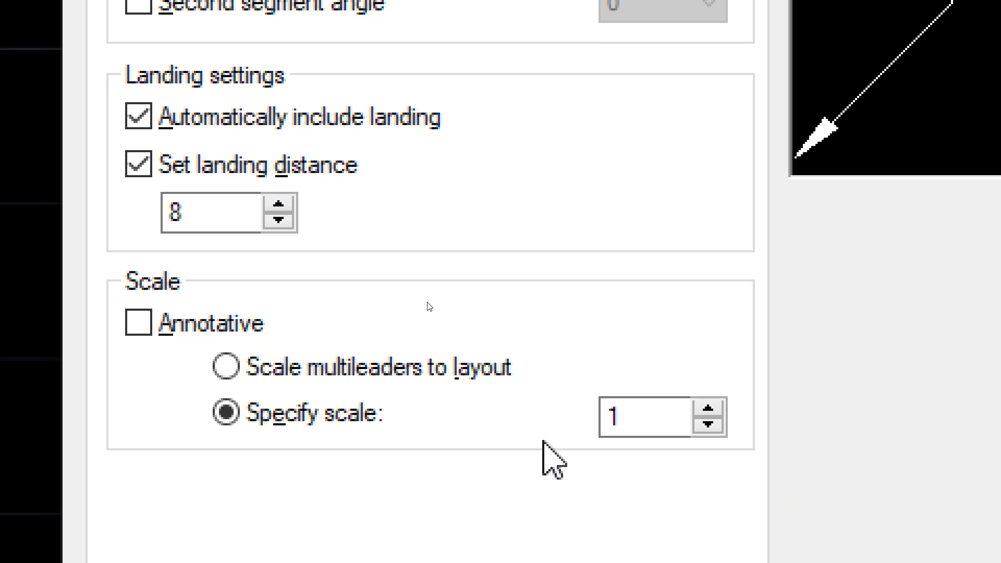
{"action": "left_click", "coordinate": [660, 423]}
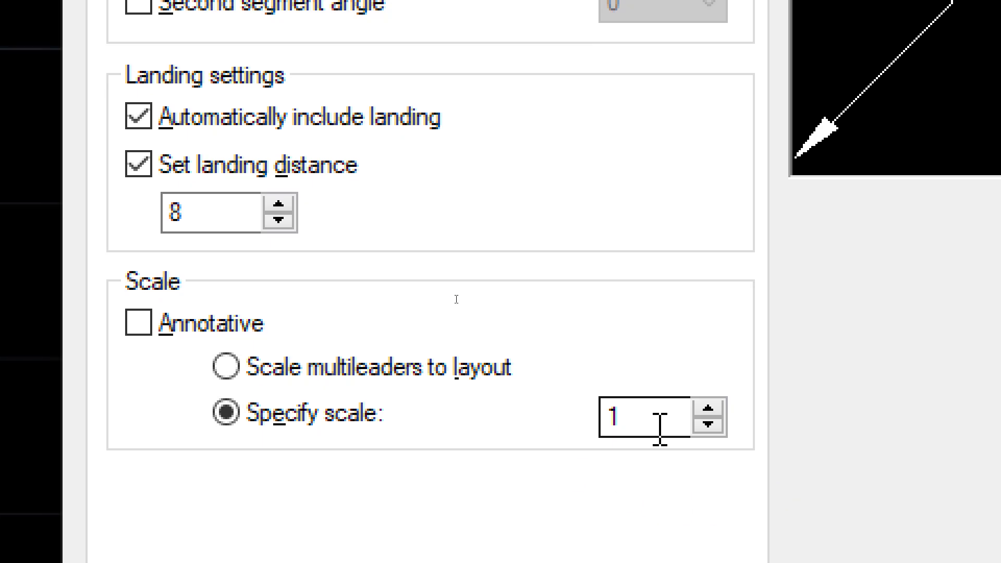
{"action": "type", "text": "00"}
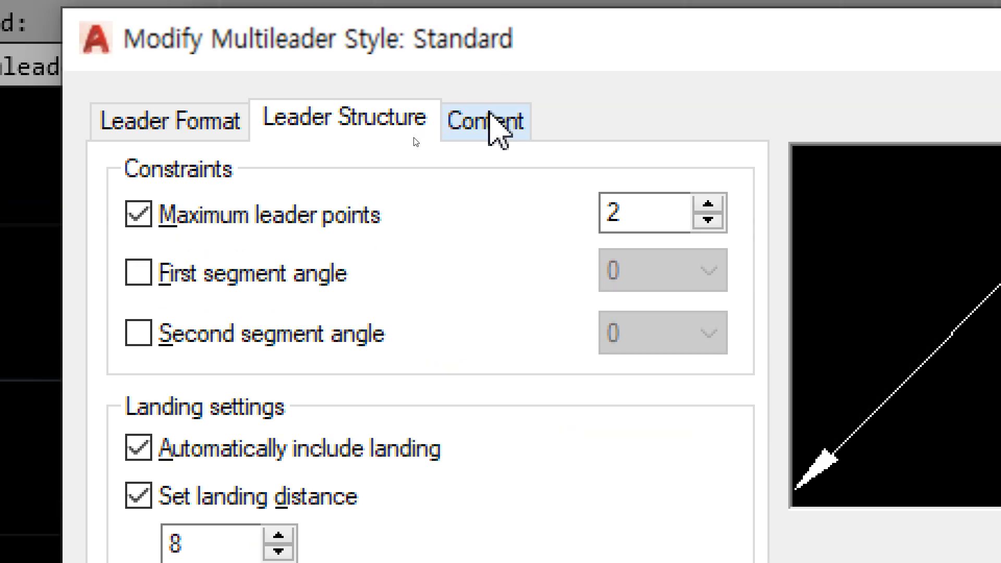
- Change the Standard style's multileader type from Block to Mtext and open its text height for editing
{"action": "left_click", "coordinate": [489, 125]}
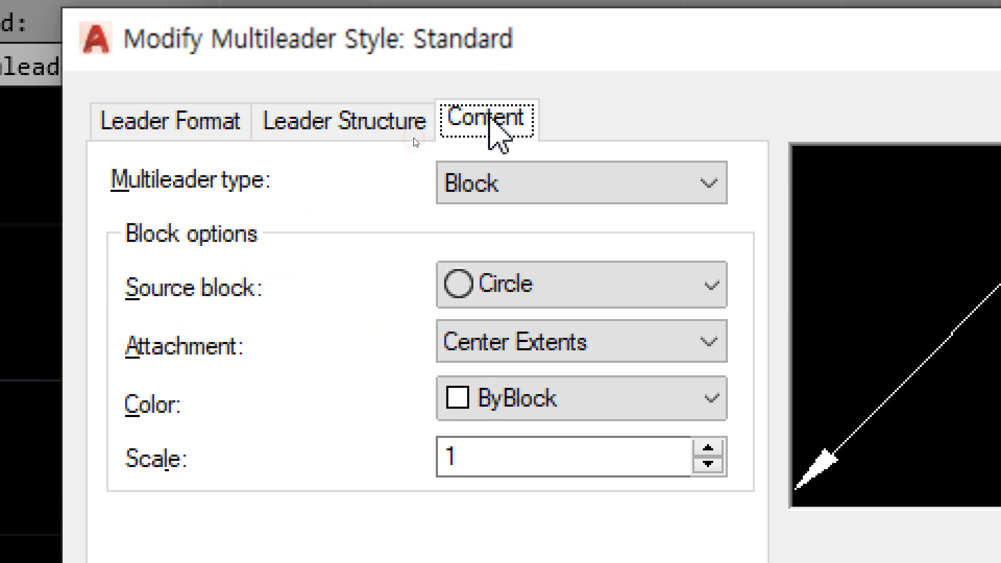
{"action": "left_click", "coordinate": [504, 171]}
{"action": "left_click", "coordinate": [504, 229]}
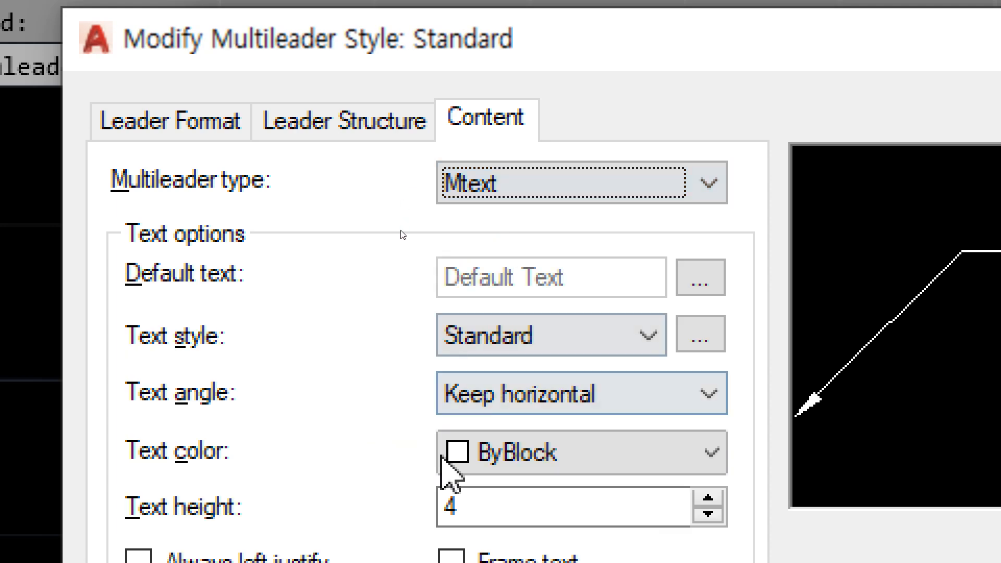
{"action": "left_click", "coordinate": [465, 409]}
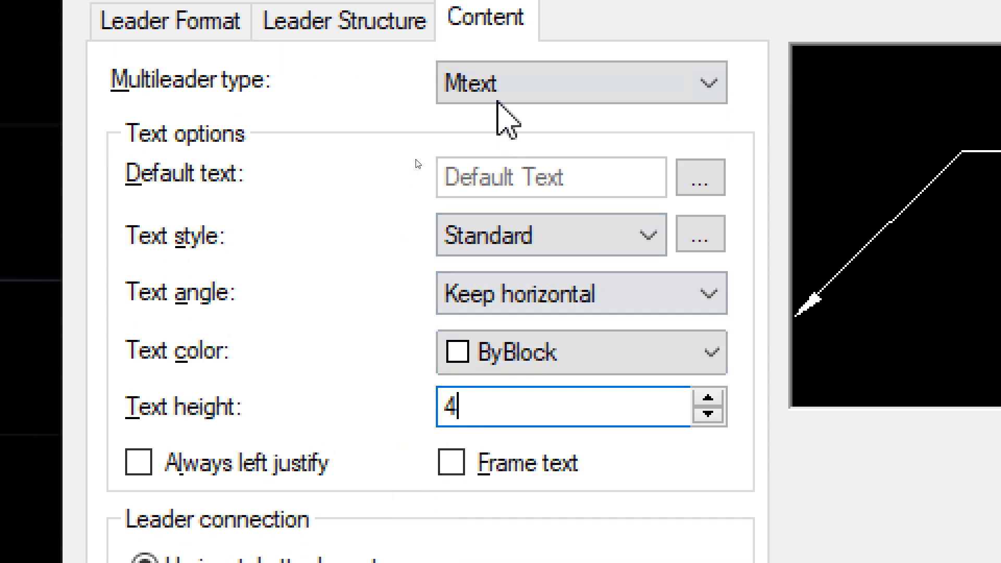
- Switch the multileader type to Block and back to Mtext to compare their options, returning to the text height value
{"action": "left_click", "coordinate": [500, 89]}
{"action": "left_click", "coordinate": [501, 149]}
{"action": "left_click", "coordinate": [508, 91]}
{"action": "left_click", "coordinate": [504, 120]}
{"action": "left_click", "coordinate": [471, 408]}
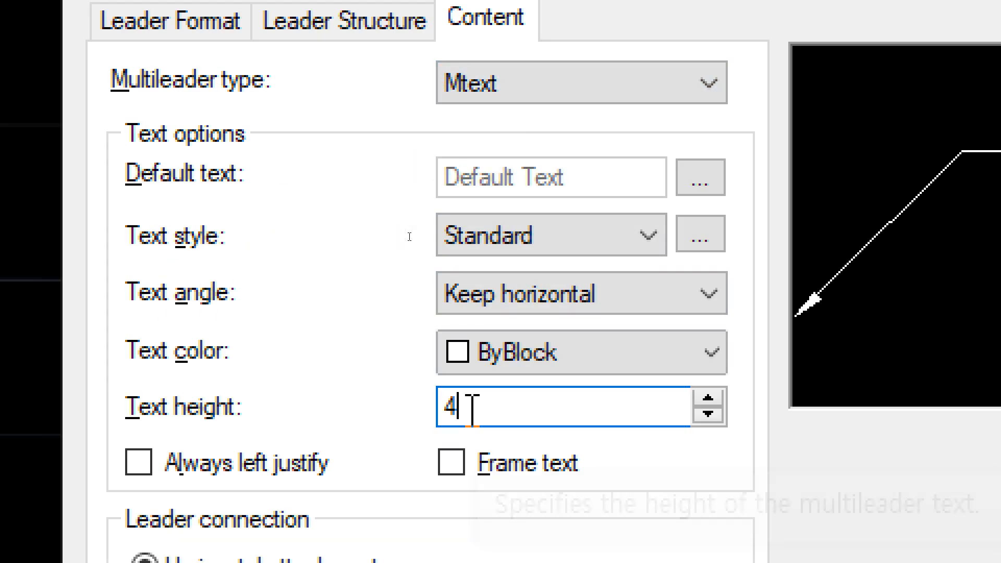
- Set the specified scale in the Standard multileader style's leader structure to 10, accept the style changes and close the style manager
{"action": "left_click_drag", "start_coordinate": [473, 407], "coordinate": [420, 404]}
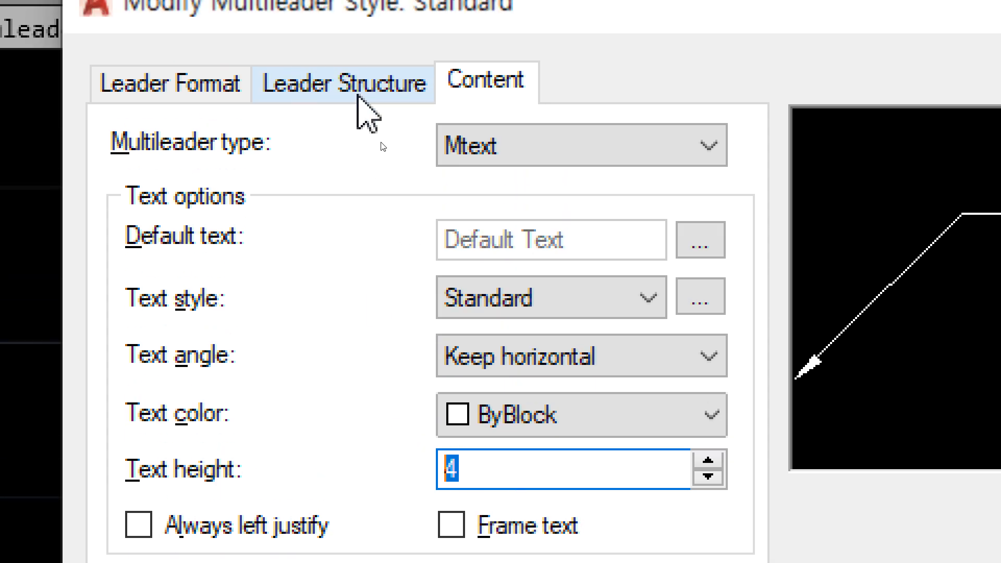
{"action": "left_click", "coordinate": [350, 24]}
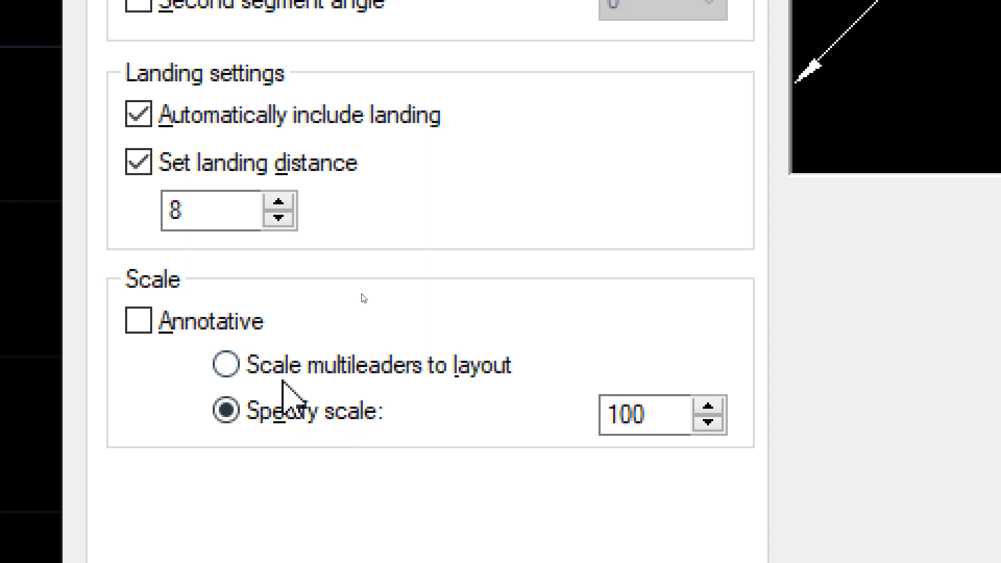
{"action": "left_click", "coordinate": [661, 413]}
{"action": "double_click", "coordinate": [662, 413]}
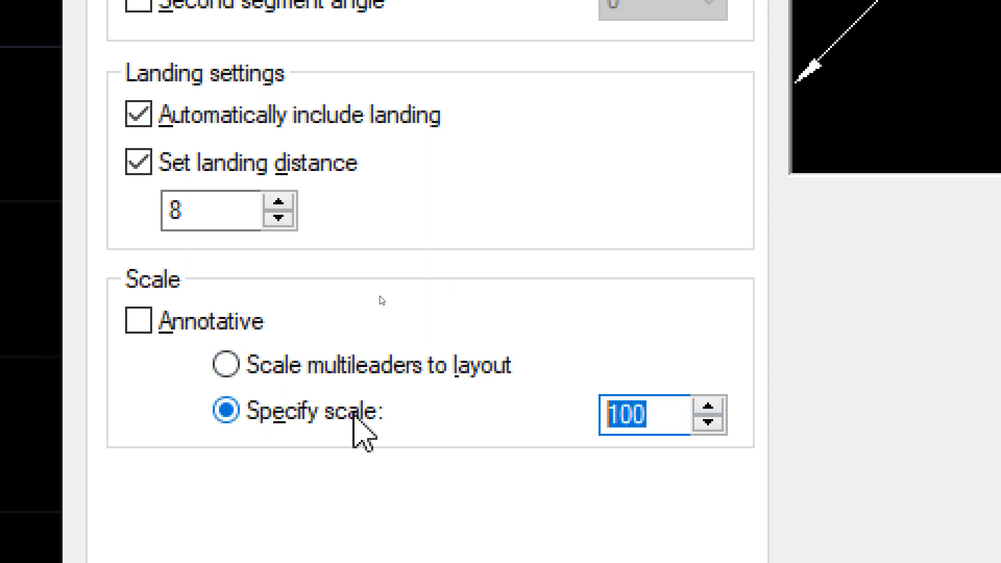
{"action": "type", "text": "1"}
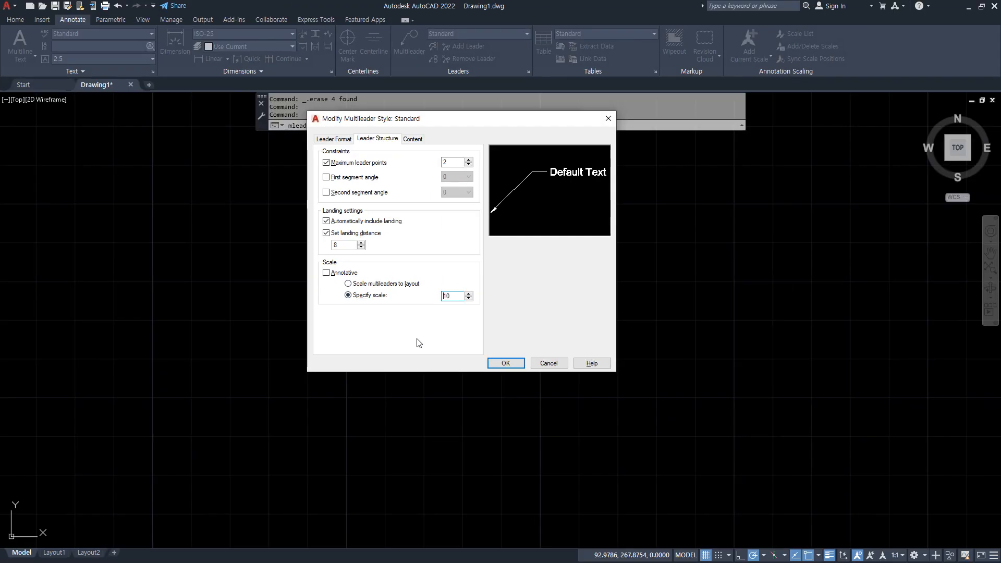
{"action": "left_click", "coordinate": [503, 363]}
{"action": "left_click", "coordinate": [499, 266]}
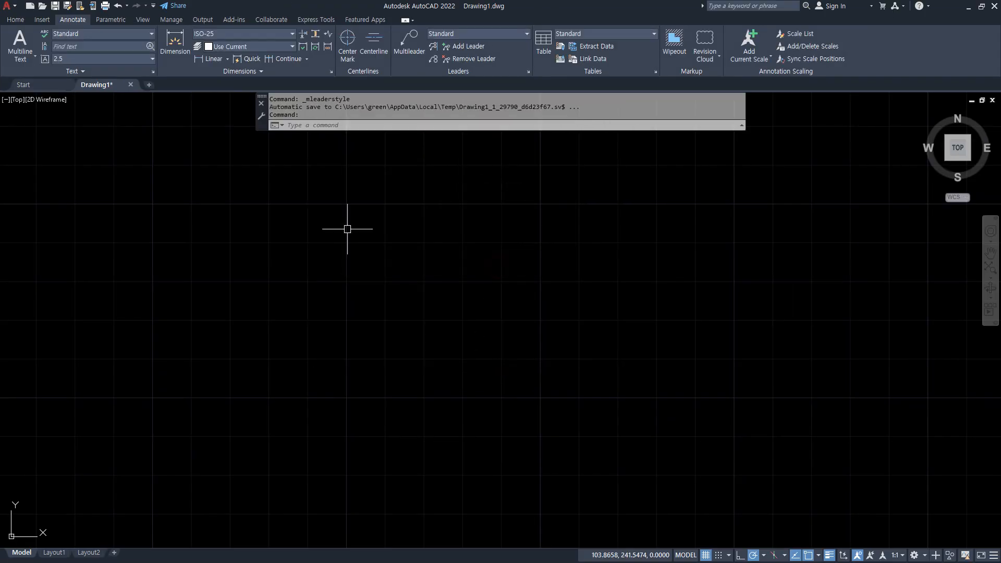
- Place a multileader in the empty drawing area with its landing up and to the right of the arrowhead, labelled "asdf"
{"action": "left_click", "coordinate": [408, 45]}
{"action": "left_click", "coordinate": [331, 406]}
{"action": "scroll", "coordinate": [417, 254], "scroll_direction": "down", "scroll_amount": 2}
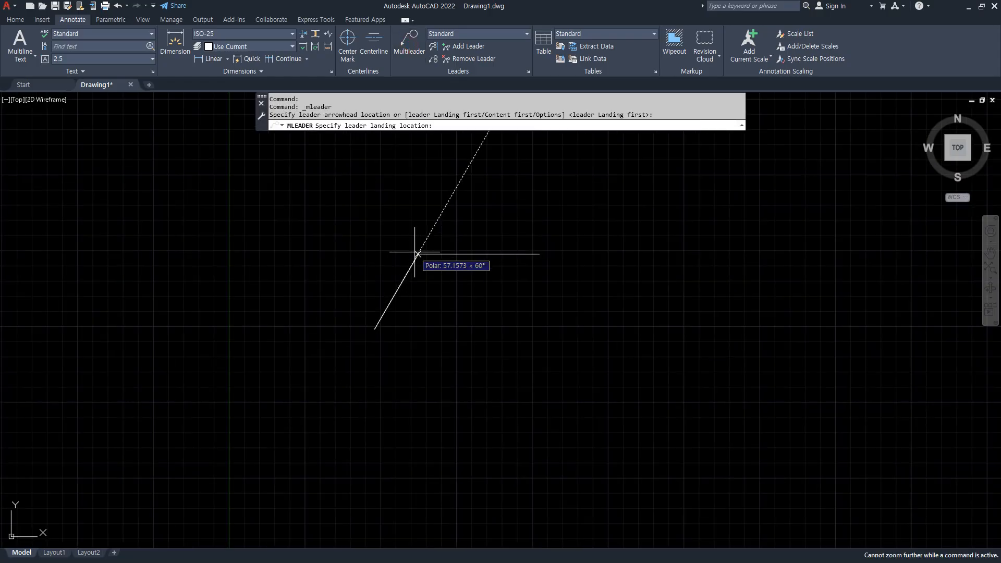
{"action": "scroll", "coordinate": [425, 239], "scroll_direction": "up", "scroll_amount": 2}
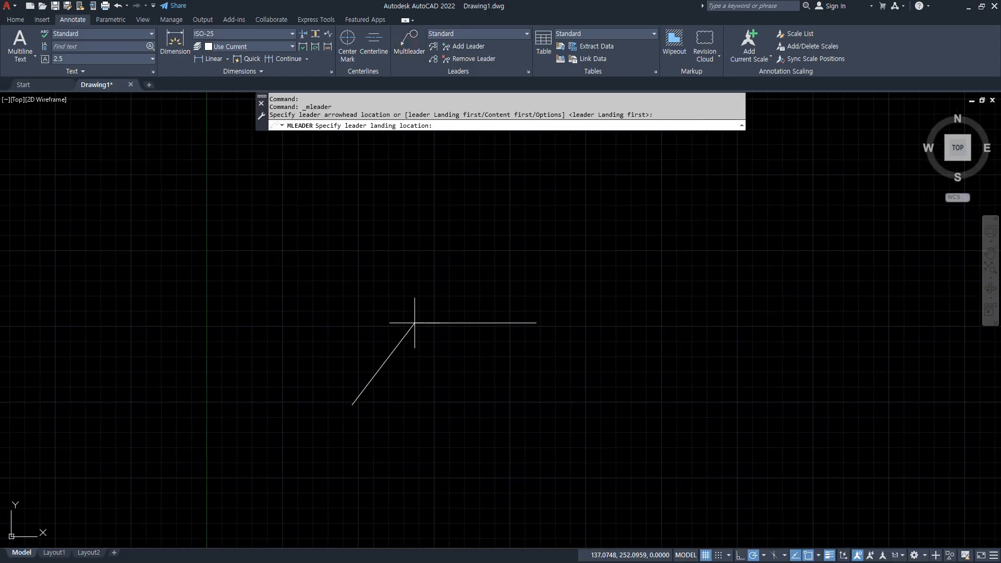
{"action": "left_click", "coordinate": [430, 282]}
{"action": "type", "text": "asdf"}
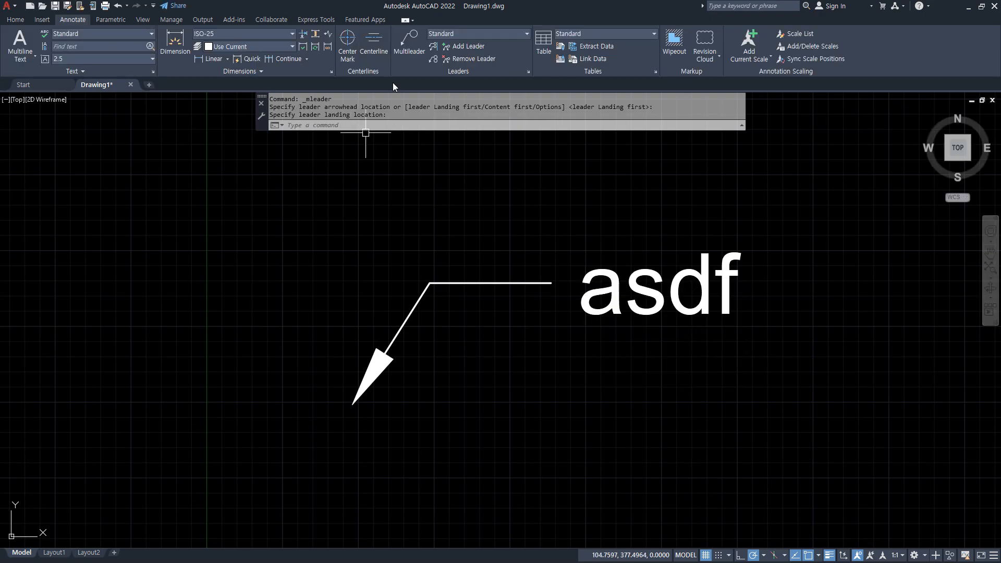
- Start a quick leader (QLEADER) with its arrowhead point below the "asdf" multileader, to the right of its arrowhead
{"action": "type", "text": "LE"}
{"action": "key", "text": "Return"}
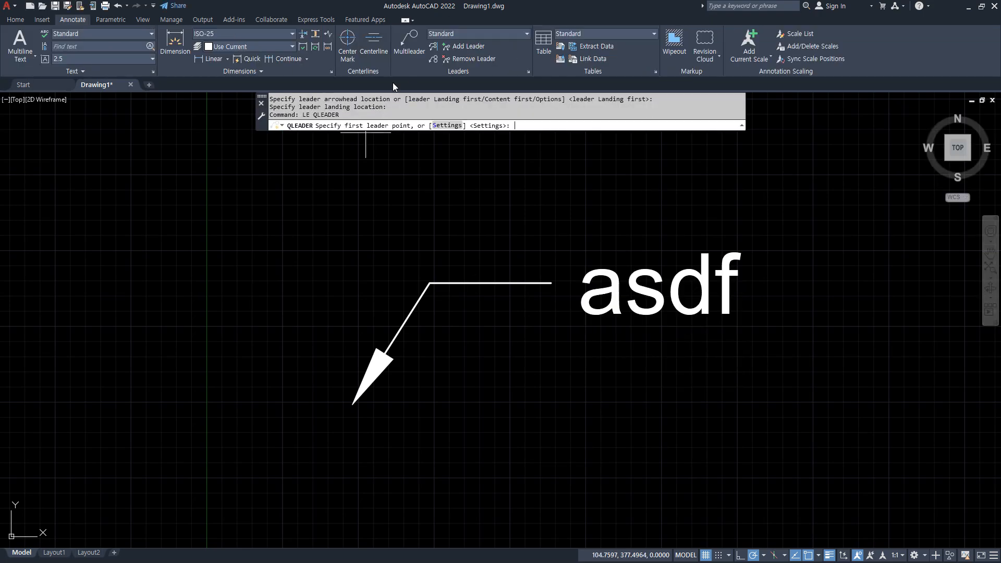
{"action": "left_click", "coordinate": [448, 401]}
{"action": "scroll", "coordinate": [464, 396], "scroll_direction": "up", "scroll_amount": 4}
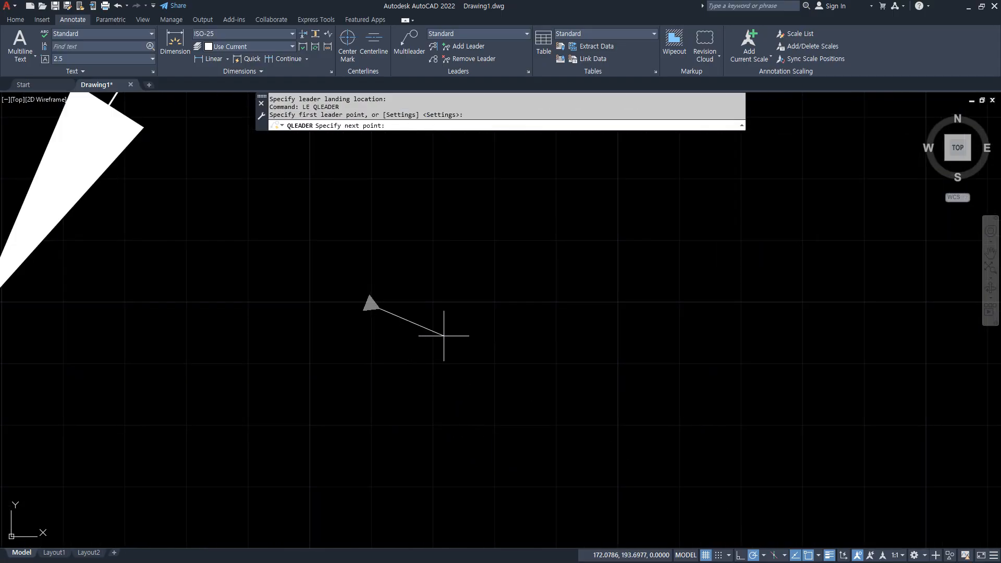
{"action": "middle_click_drag", "start_coordinate": [435, 306], "coordinate": [485, 377]}
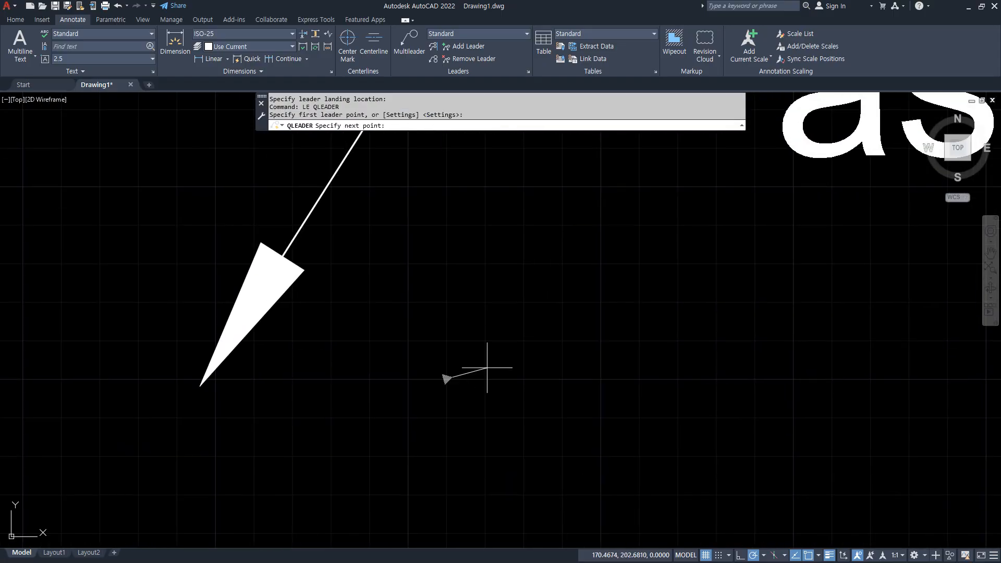
- Finish the quick leader with an angled segment and a short horizontal landing, accepting an empty geometric tolerance
{"action": "left_click", "coordinate": [477, 313]}
{"action": "left_click", "coordinate": [516, 313]}
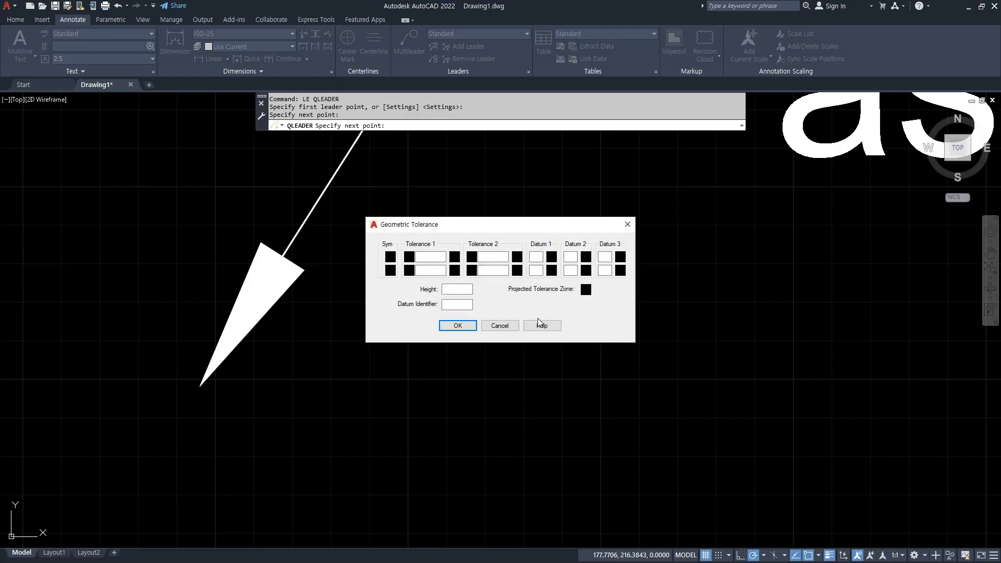
{"action": "left_click", "coordinate": [458, 327]}
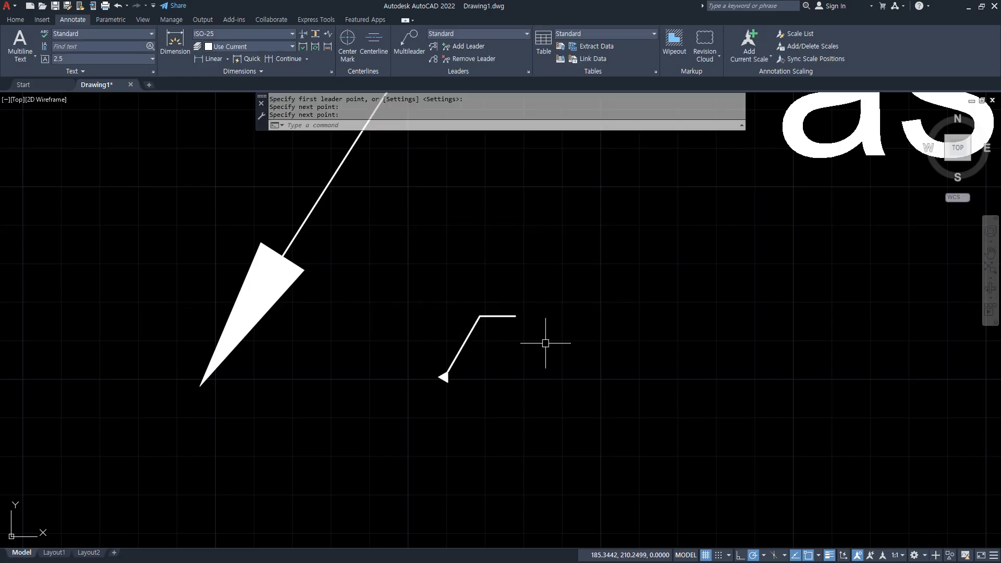
- Delete the style overrides listed under the ISO-25 dimension style
{"action": "type", "text": "z"}
{"action": "key", "text": "Return"}
{"action": "type", "text": "a"}
{"action": "key", "text": "Return"}
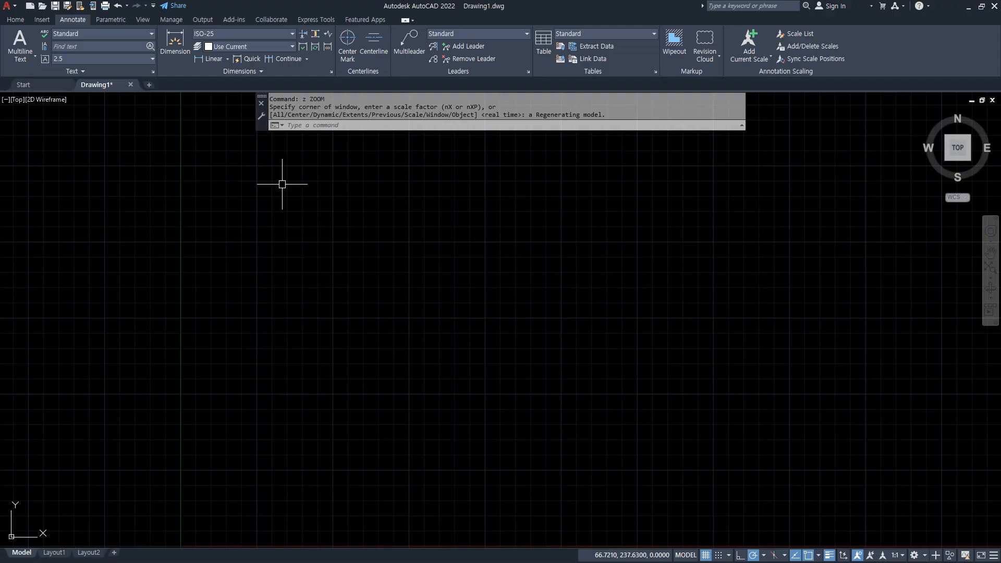
{"action": "type", "text": "d"}
{"action": "key", "text": "Return"}
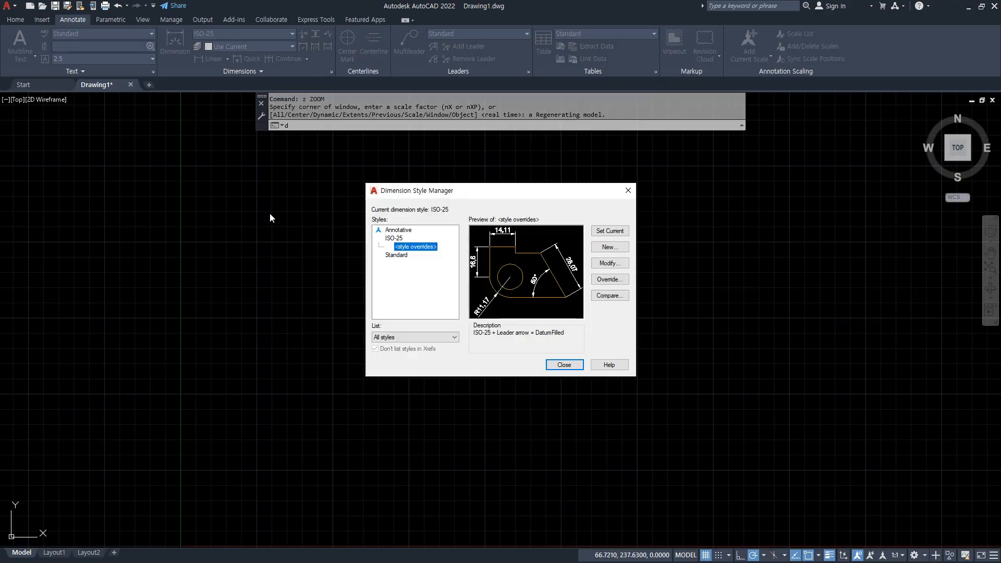
{"action": "right_click", "coordinate": [427, 246]}
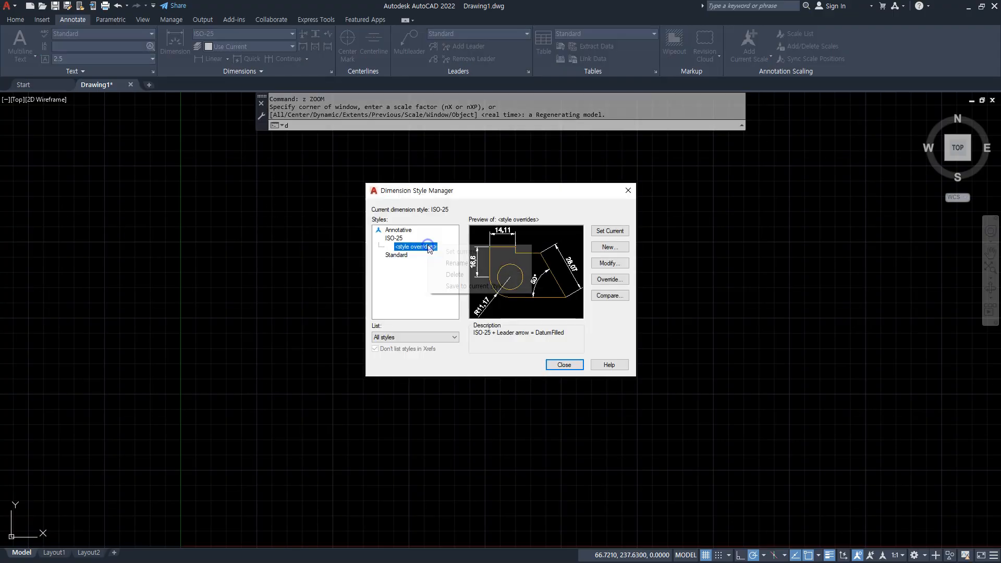
{"action": "left_click", "coordinate": [457, 275]}
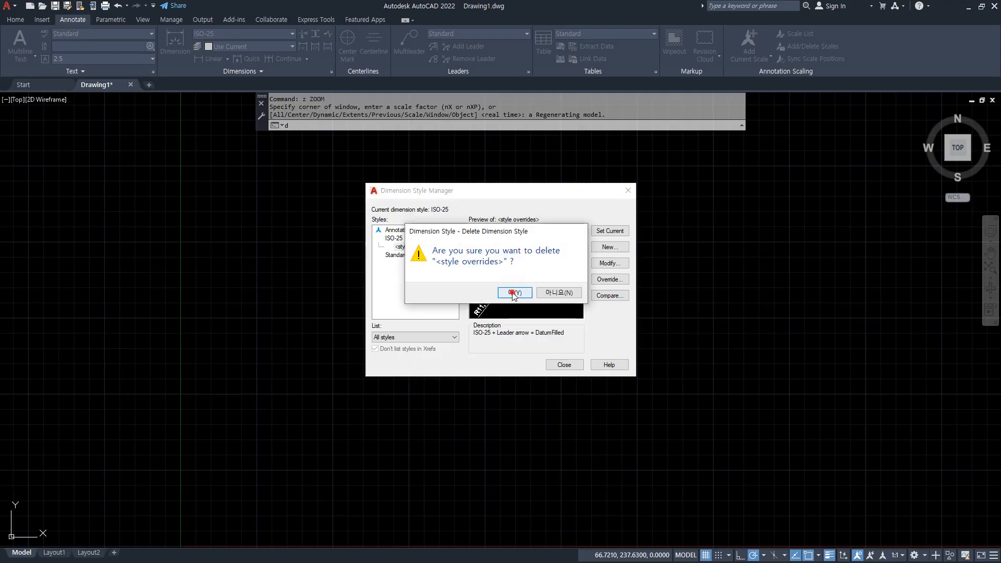
{"action": "left_click", "coordinate": [513, 293]}
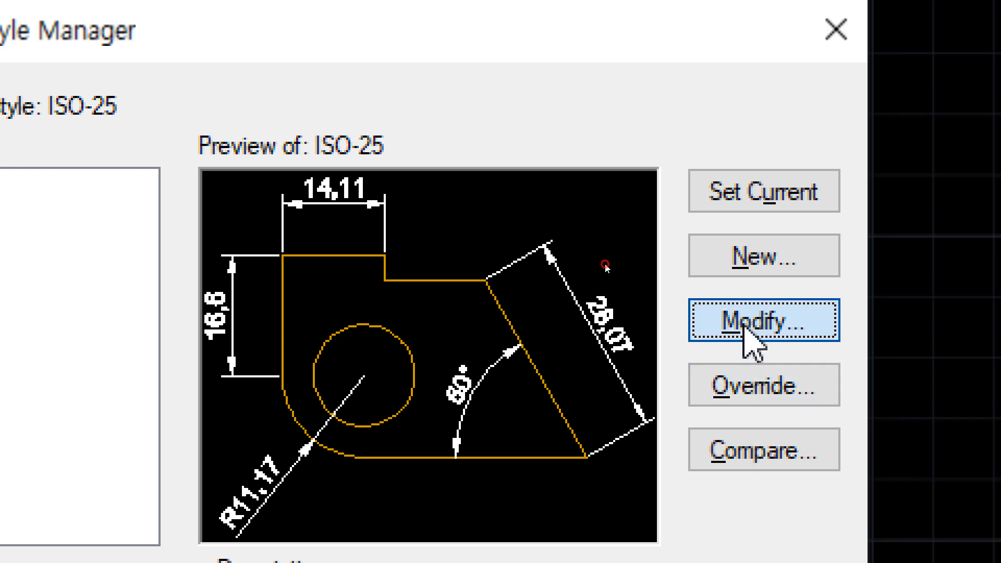
- Examine the ISO-25 style's settings for lines, symbols and arrows, text, fit, primary units, alternate units and tolerances
{"action": "left_click", "coordinate": [750, 329]}
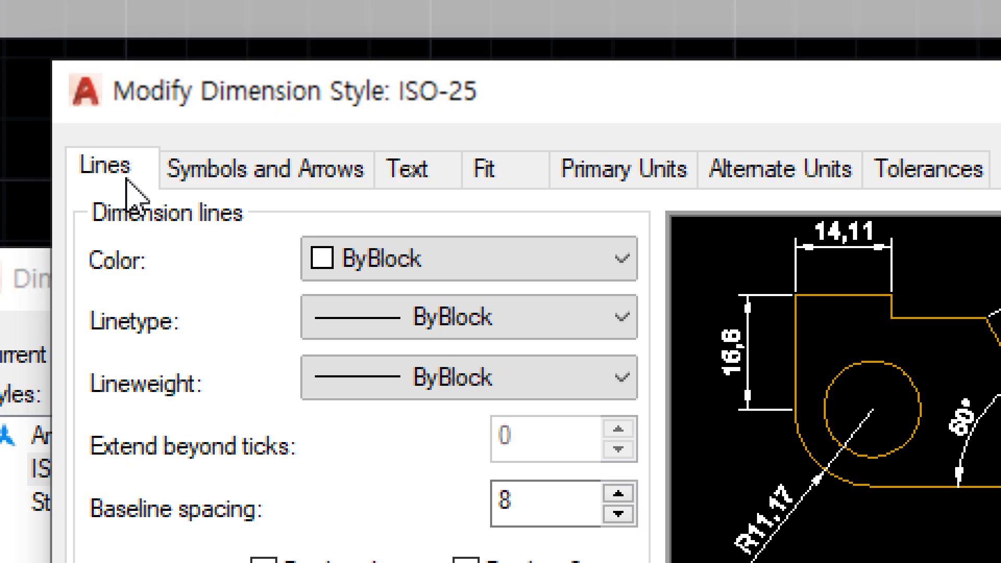
{"action": "left_click", "coordinate": [207, 180]}
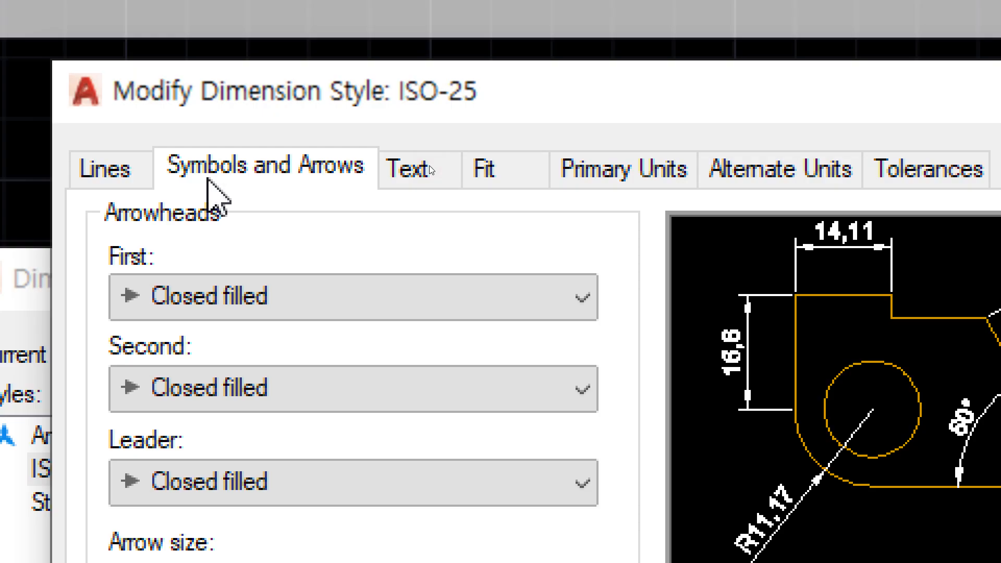
{"action": "left_click", "coordinate": [402, 188]}
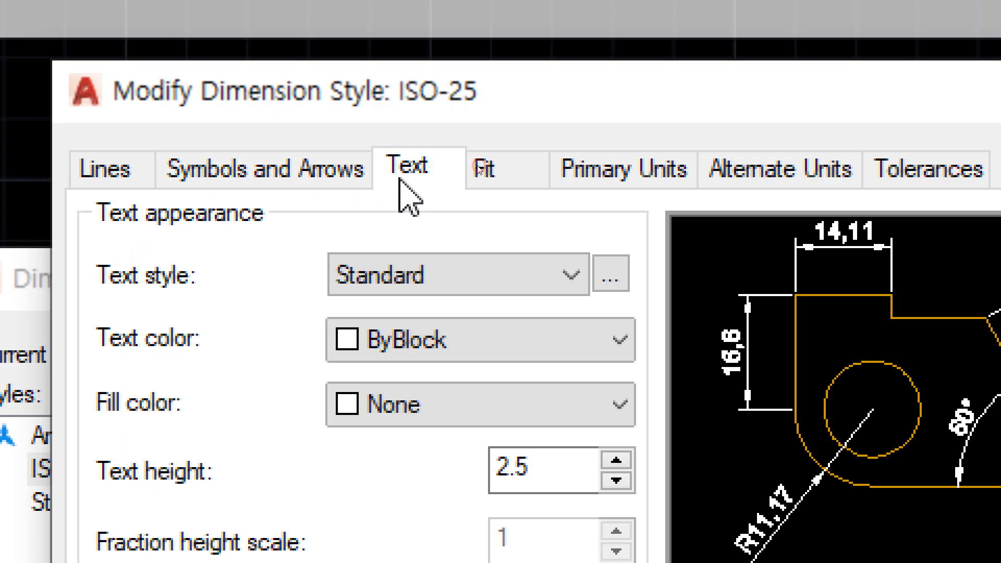
{"action": "left_click", "coordinate": [505, 175]}
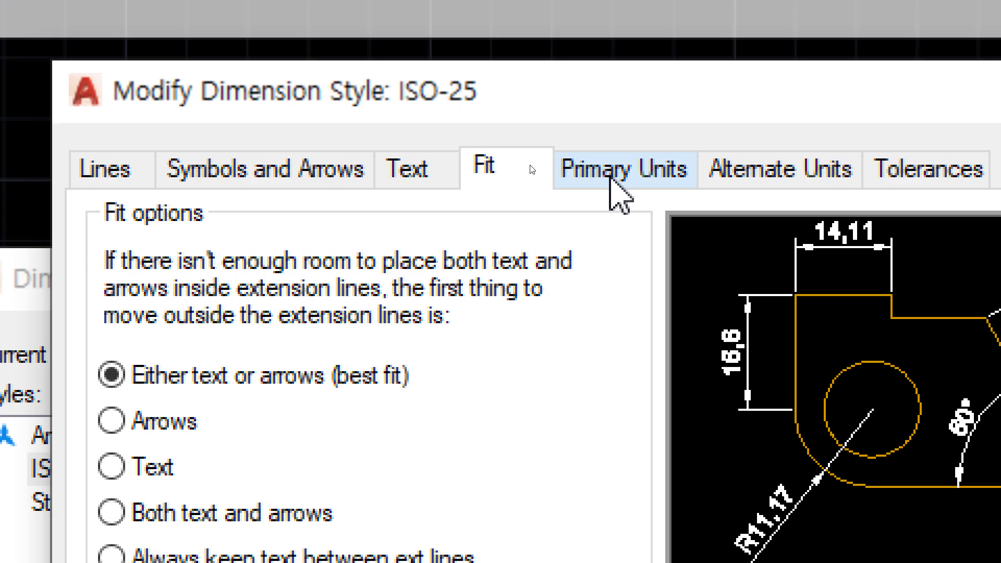
{"action": "left_click", "coordinate": [612, 176]}
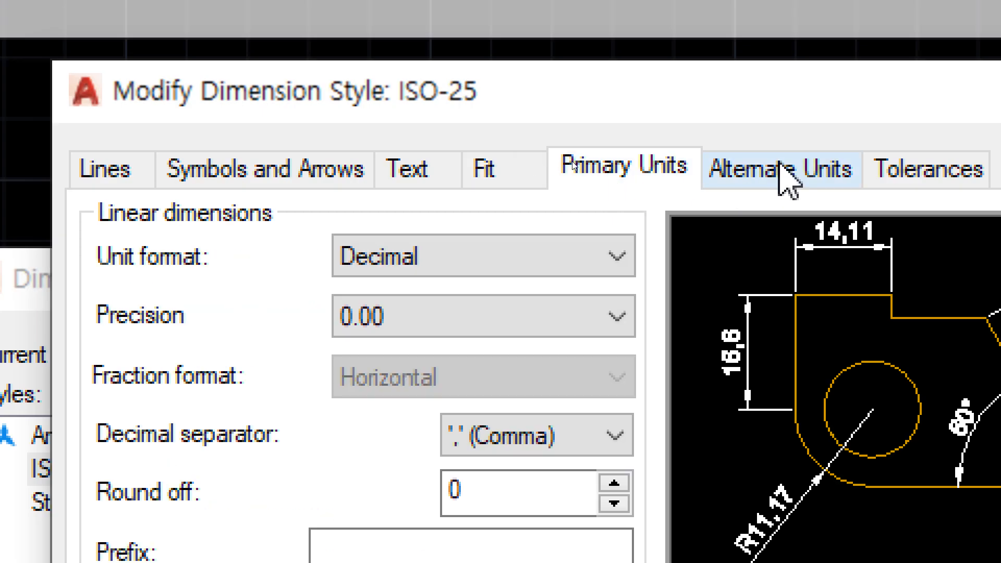
{"action": "left_click", "coordinate": [784, 176]}
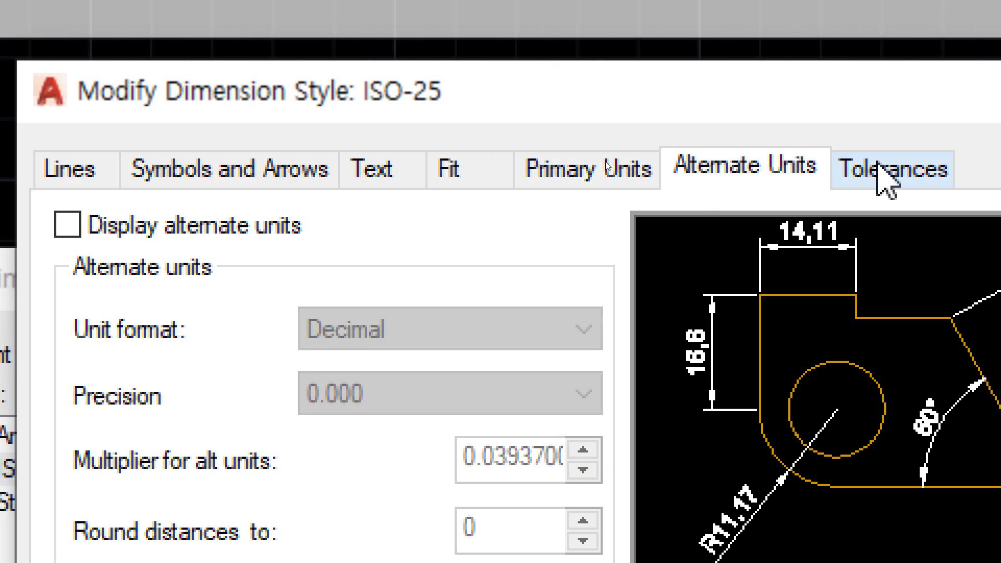
{"action": "left_click", "coordinate": [878, 165]}
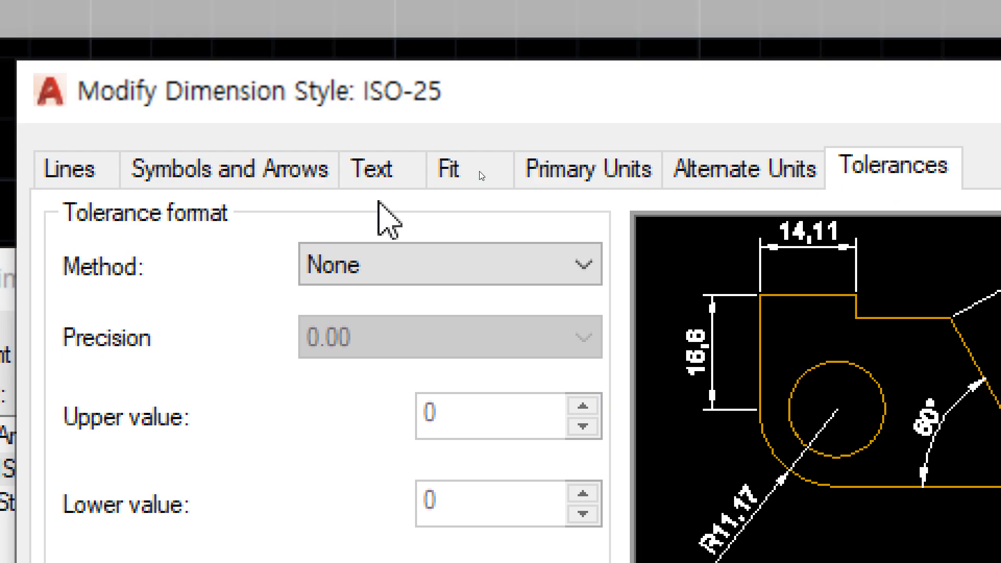
{"action": "left_click", "coordinate": [73, 171]}
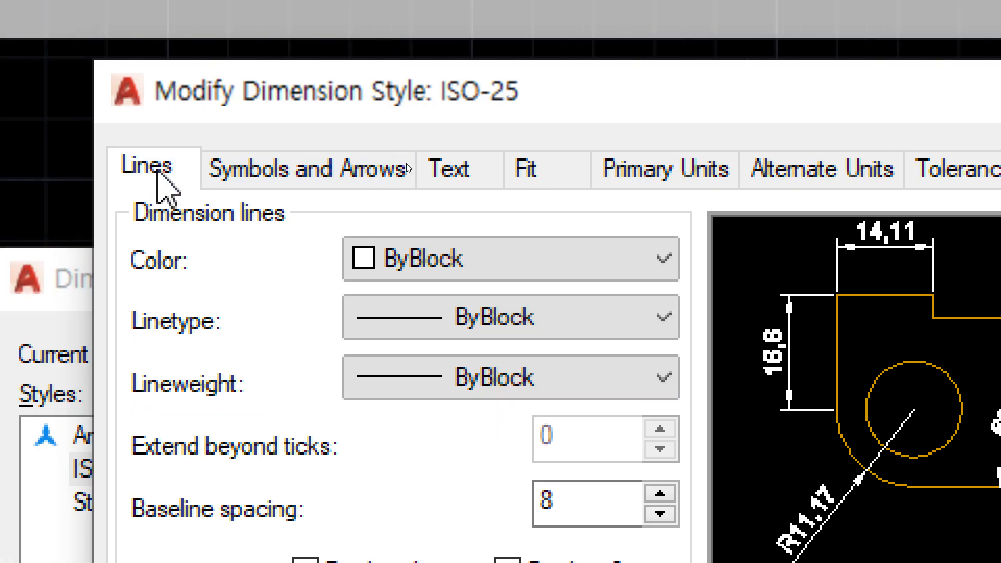
{"action": "left_click", "coordinate": [323, 172]}
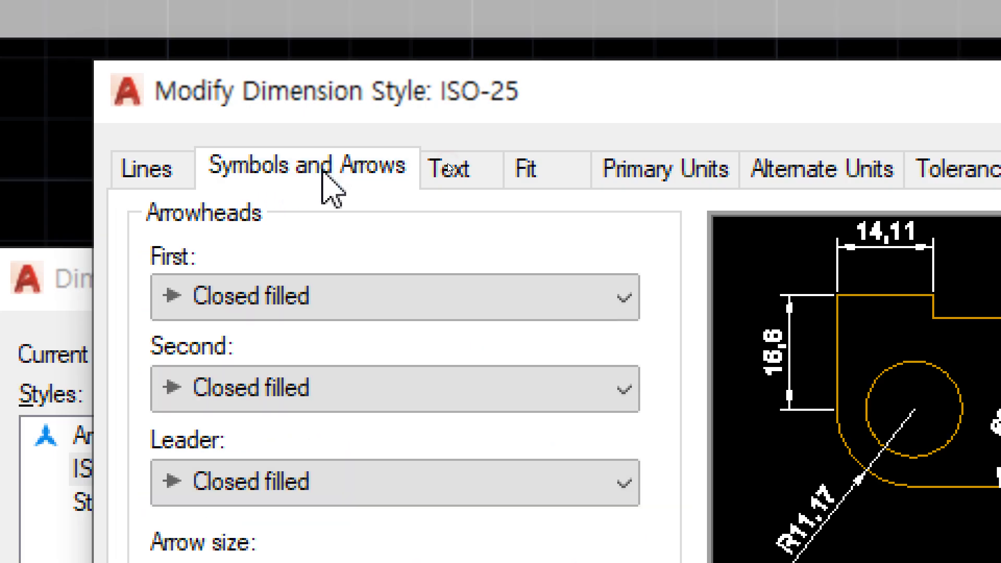
{"action": "left_click", "coordinate": [449, 171]}
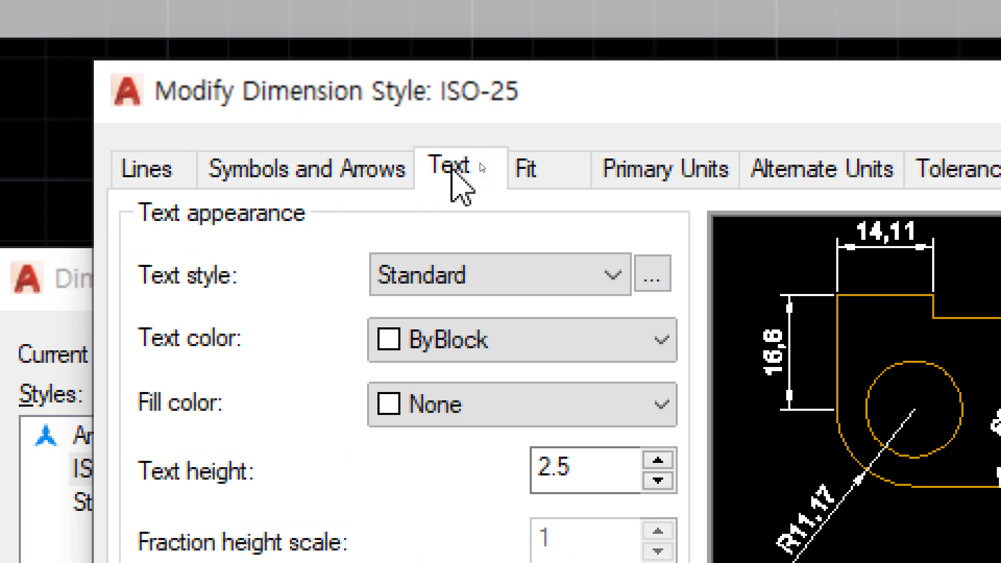
{"action": "left_click", "coordinate": [526, 172]}
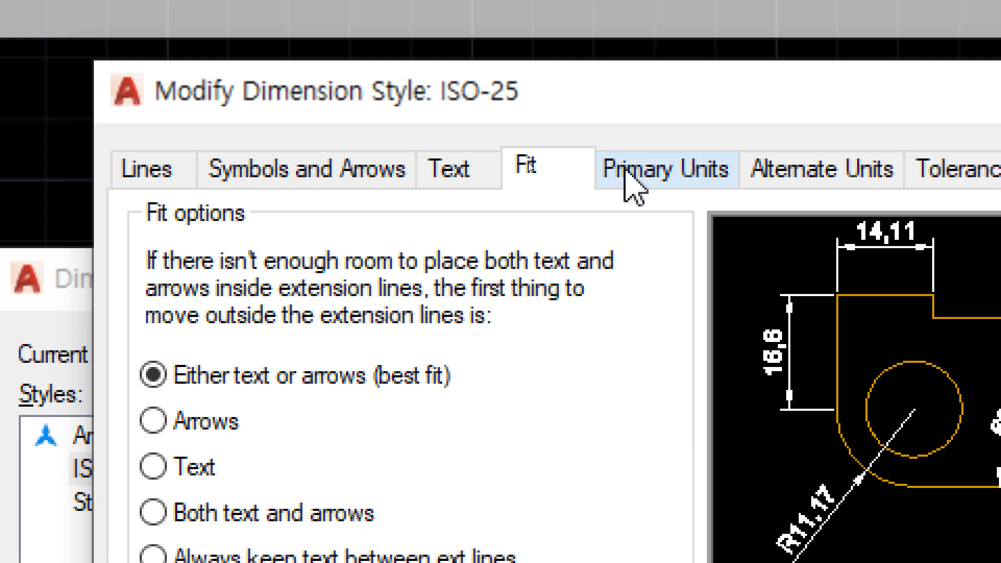
{"action": "left_click", "coordinate": [667, 171]}
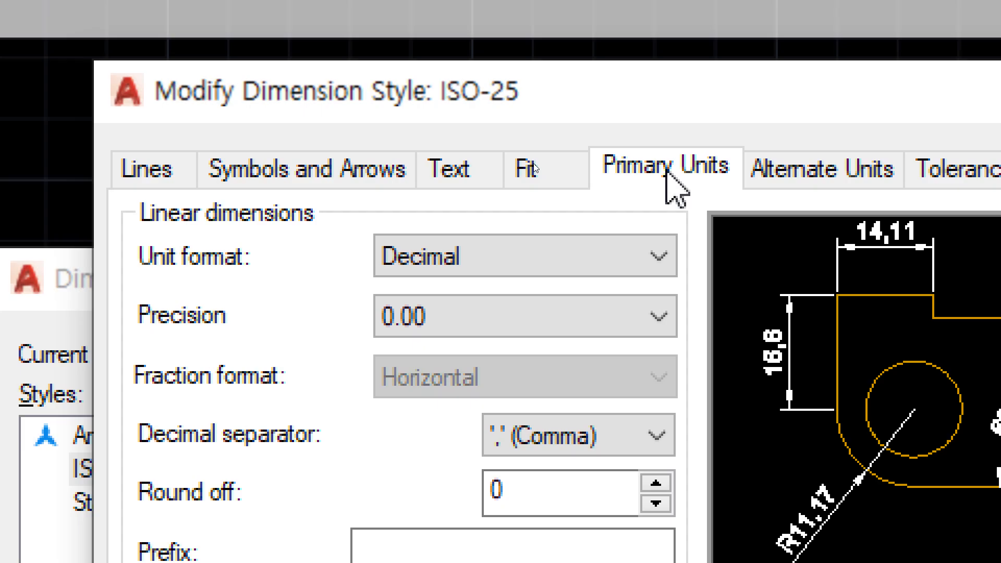
{"action": "left_click", "coordinate": [815, 175]}
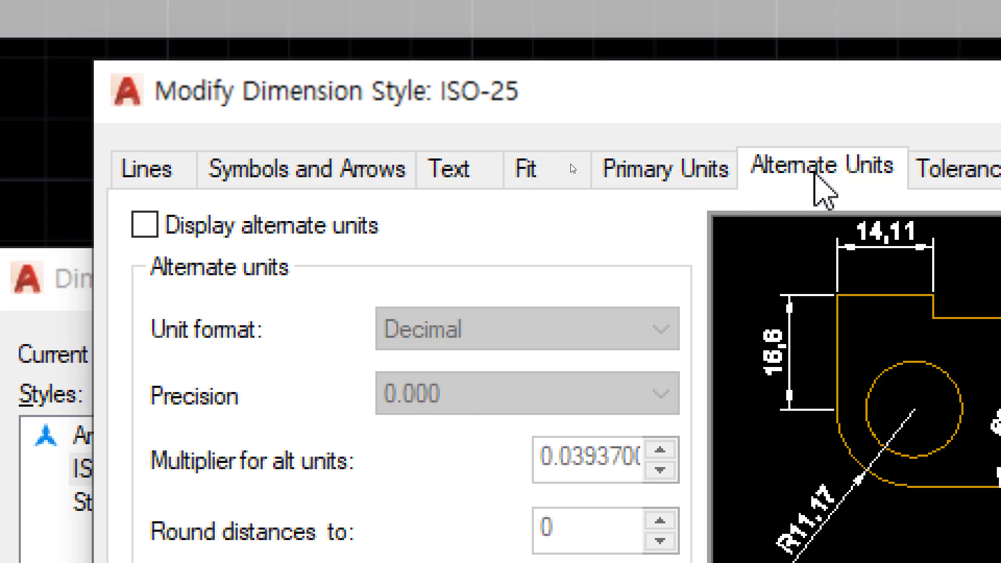
{"action": "left_click", "coordinate": [959, 177]}
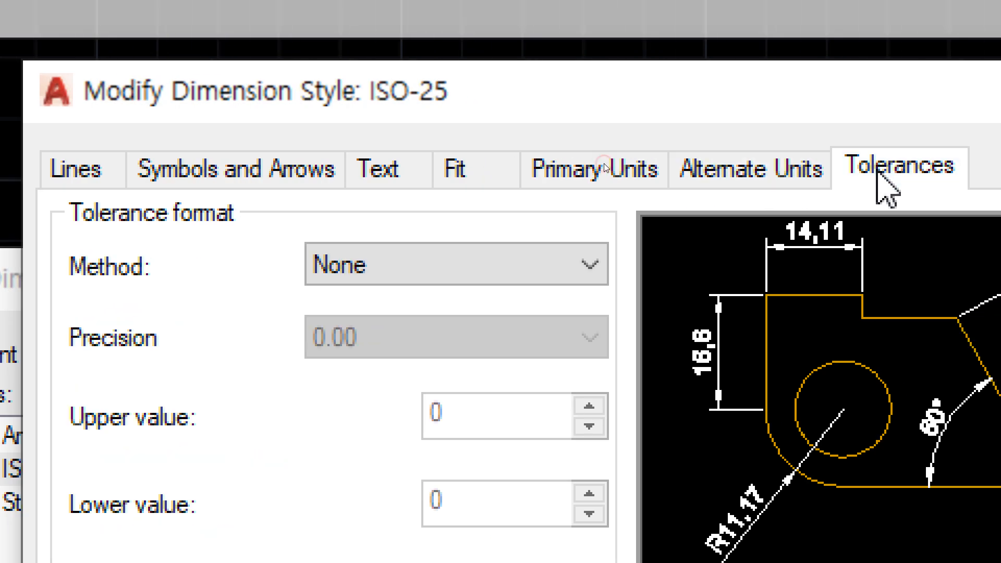
- Examine the ISO-25 dimension line and extension line settings, including baseline spacing, and close the Dimension Style Manager
{"action": "left_click", "coordinate": [84, 174]}
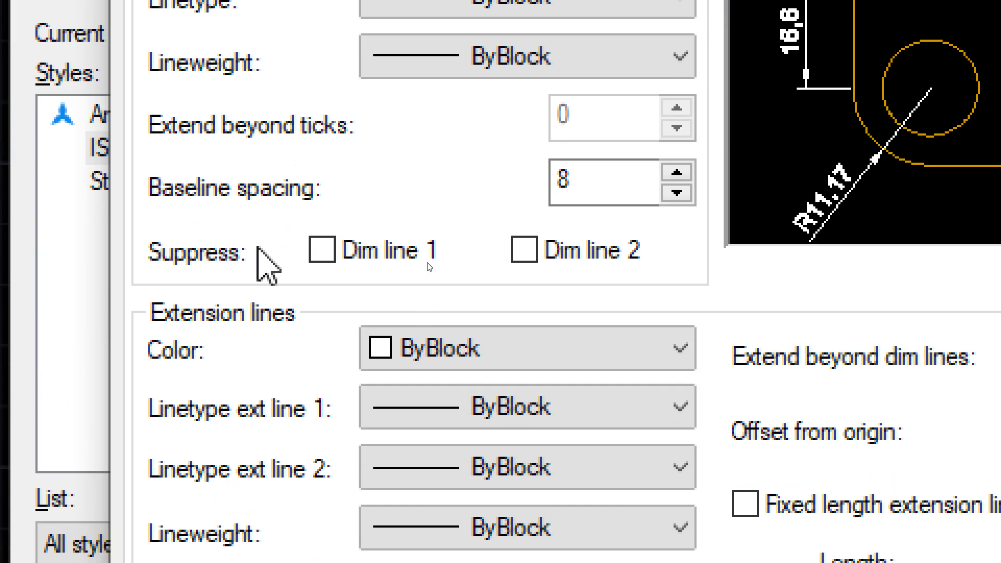
{"action": "left_click", "coordinate": [579, 185]}
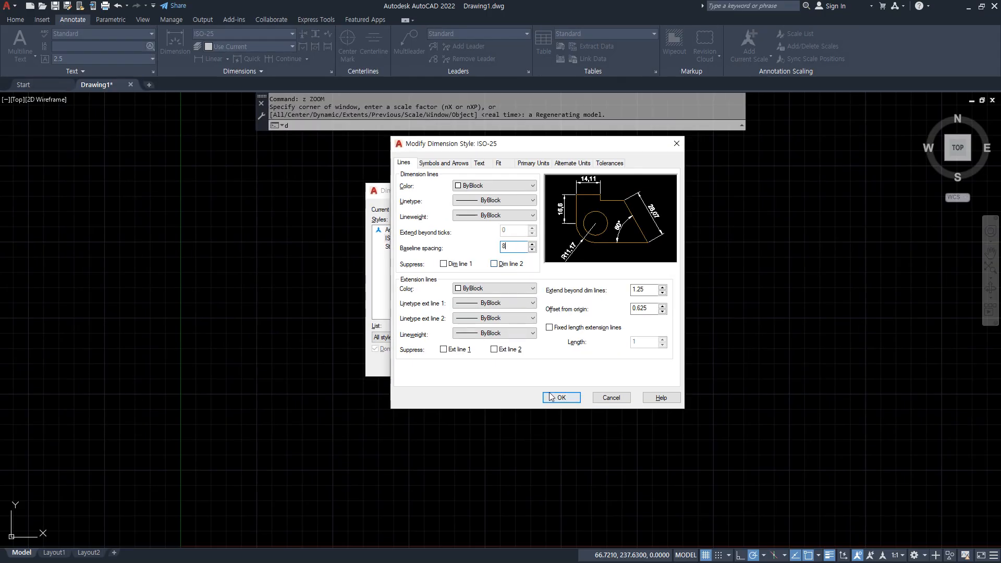
{"action": "left_click", "coordinate": [550, 397]}
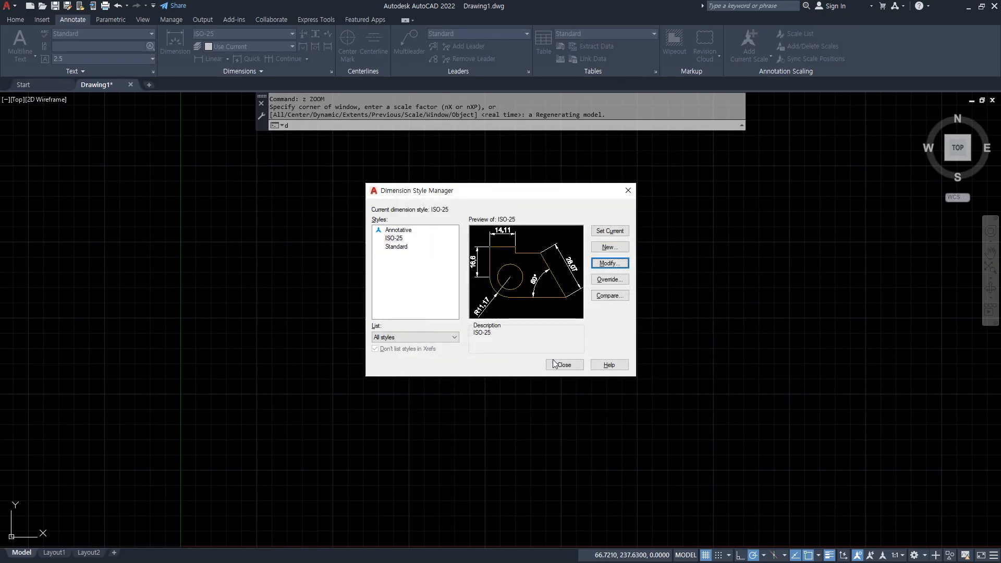
{"action": "key", "text": "Escape"}
{"action": "type", "text": "z"}
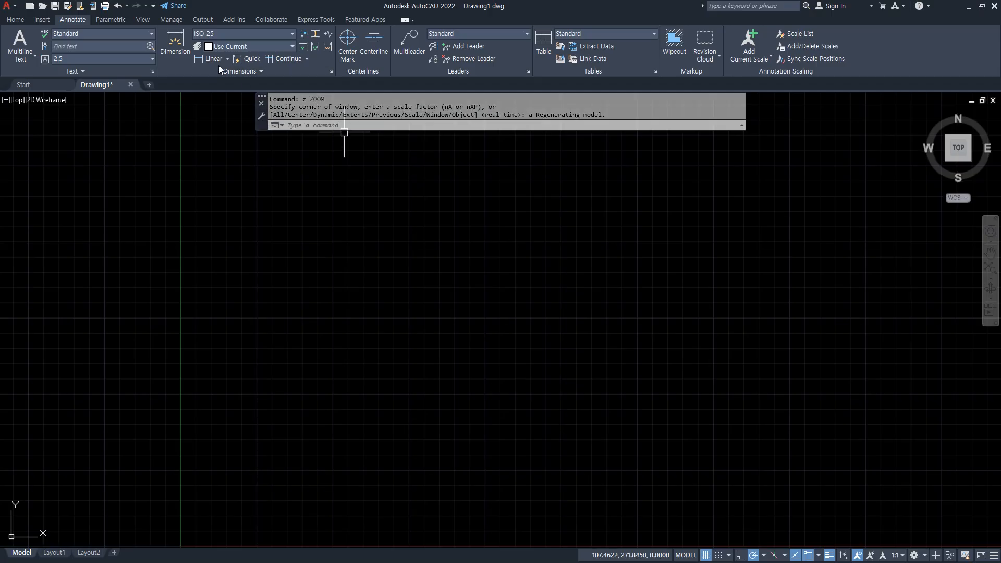
- Create a horizontal linear dimension of 20 in the empty drawing area, with its dimension line above the measured points
{"action": "left_click", "coordinate": [211, 58]}
{"action": "left_click", "coordinate": [294, 311]}
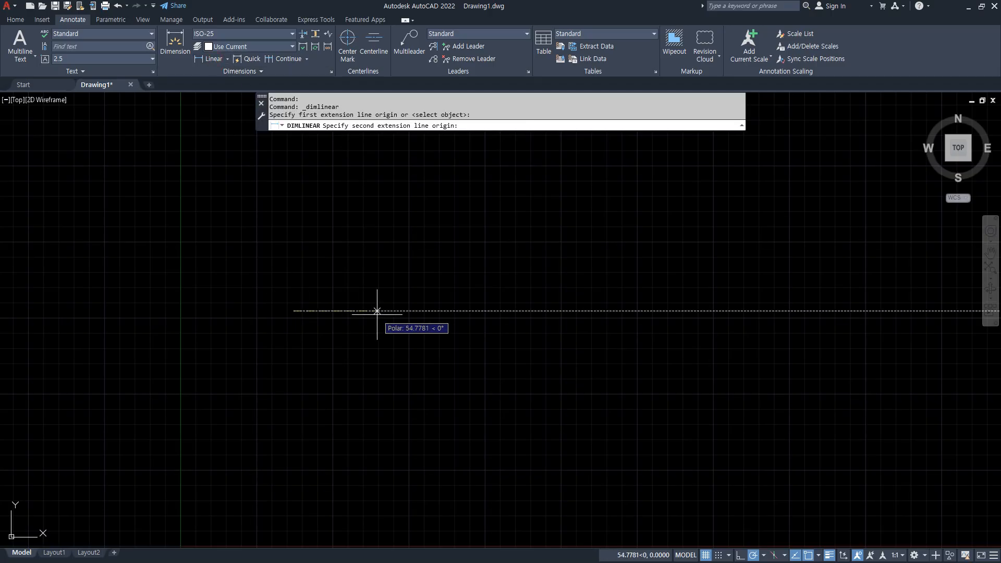
{"action": "key", "text": "Return"}
{"action": "scroll", "coordinate": [307, 288], "scroll_direction": "up", "scroll_amount": 5}
{"action": "scroll", "coordinate": [309, 286], "scroll_direction": "up", "scroll_amount": 2}
{"action": "left_click", "coordinate": [384, 286]}
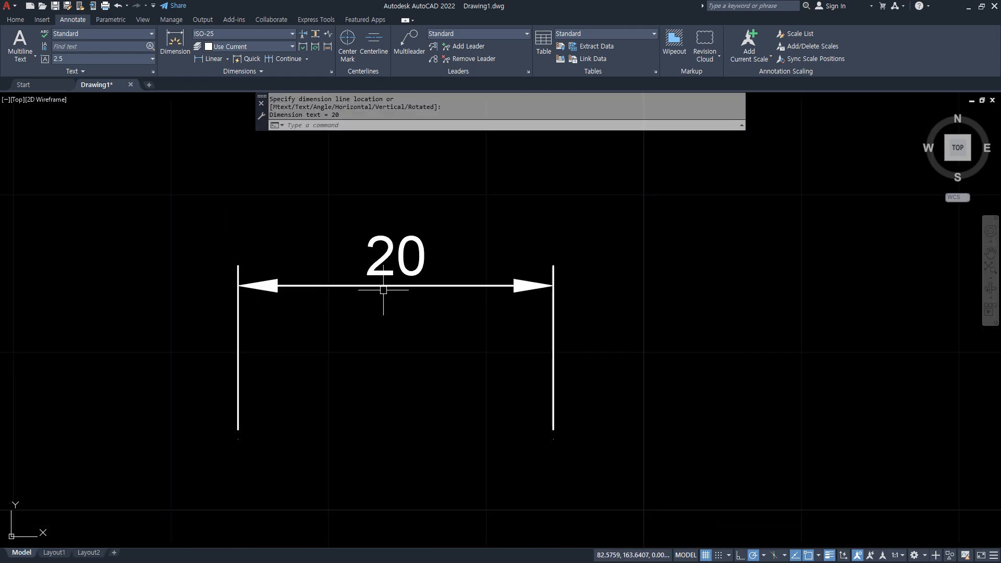
{"action": "mouse_move", "coordinate": [395, 211]}
{"action": "left_mouse_down"}
{"action": "mouse_move", "coordinate": [395, 329]}
{"action": "mouse_move", "coordinate": [241, 473]}
{"action": "mouse_move", "coordinate": [214, 264]}
{"action": "mouse_move", "coordinate": [308, 250]}
{"action": "mouse_move", "coordinate": [393, 274]}
{"action": "left_mouse_up"}
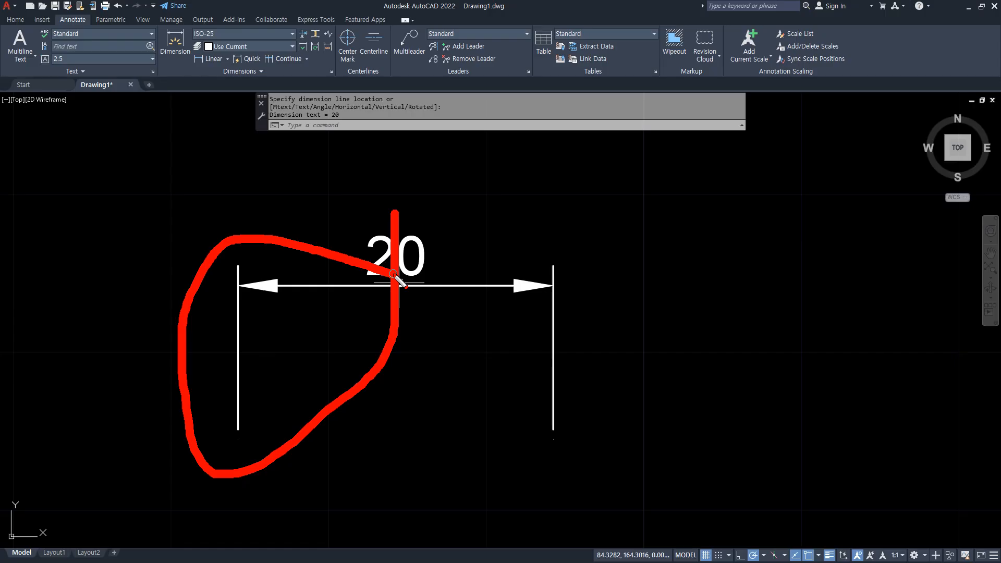
{"action": "middle_click_drag", "start_coordinate": [389, 287], "coordinate": [489, 295]}
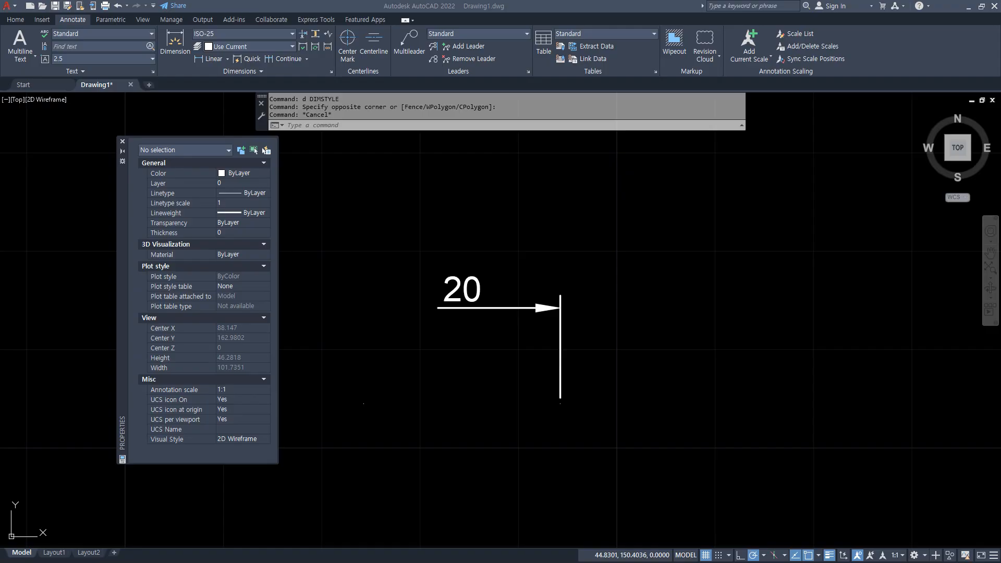
- Set the Dim line 1 property of the 20 dimension to On
{"action": "left_click", "coordinate": [465, 309]}
{"action": "key", "text": "Escape"}
{"action": "left_click", "coordinate": [447, 308]}
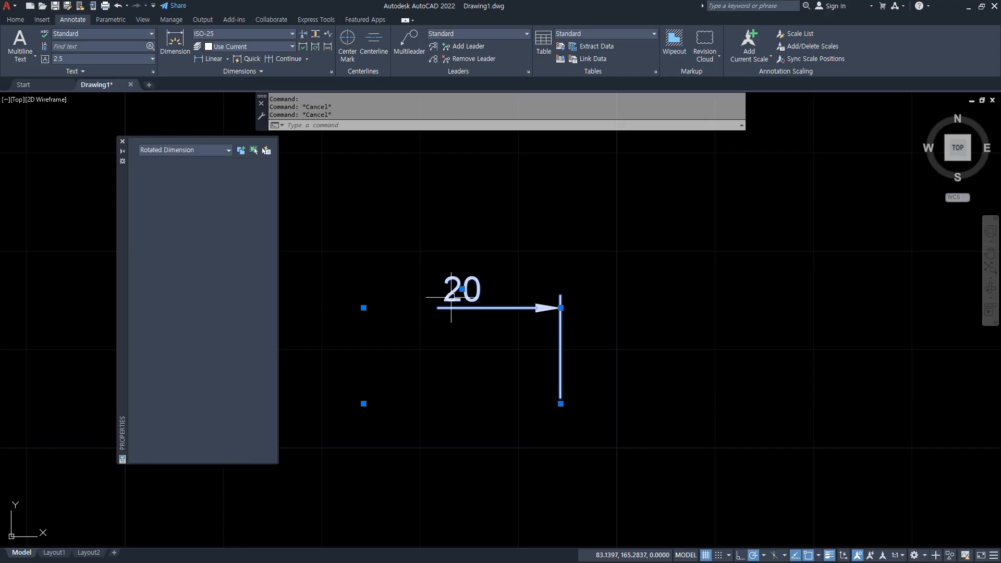
{"action": "left_click", "coordinate": [233, 355]}
{"action": "left_click", "coordinate": [233, 354]}
{"action": "left_click", "coordinate": [232, 374]}
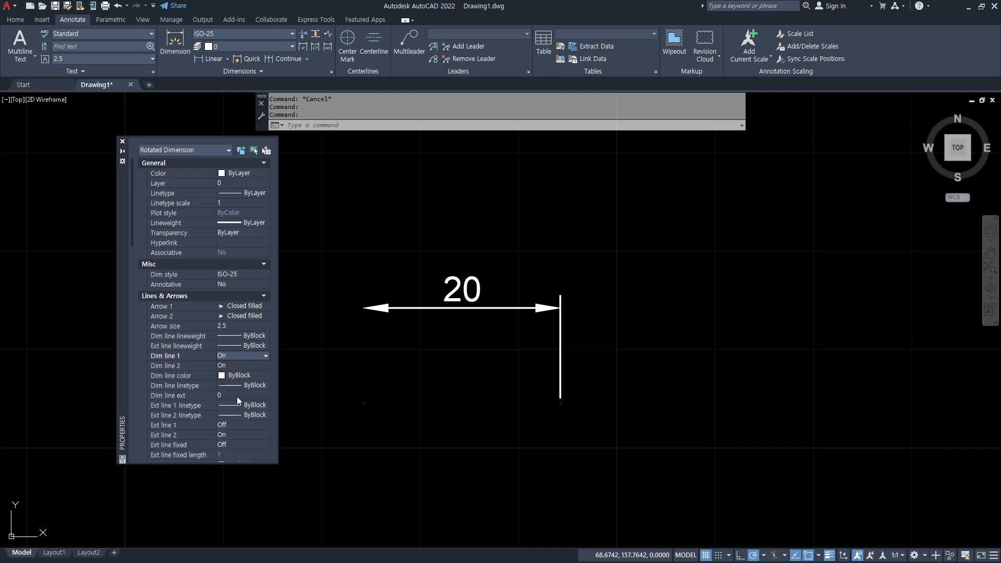
- Set the Ext line 1 property of the 20 dimension to On and clear the selection
{"action": "left_click", "coordinate": [234, 425]}
{"action": "left_click", "coordinate": [241, 424]}
{"action": "left_click", "coordinate": [232, 445]}
{"action": "key", "text": "Escape"}
{"action": "key", "text": "Escape"}
{"action": "key", "text": "Escape"}
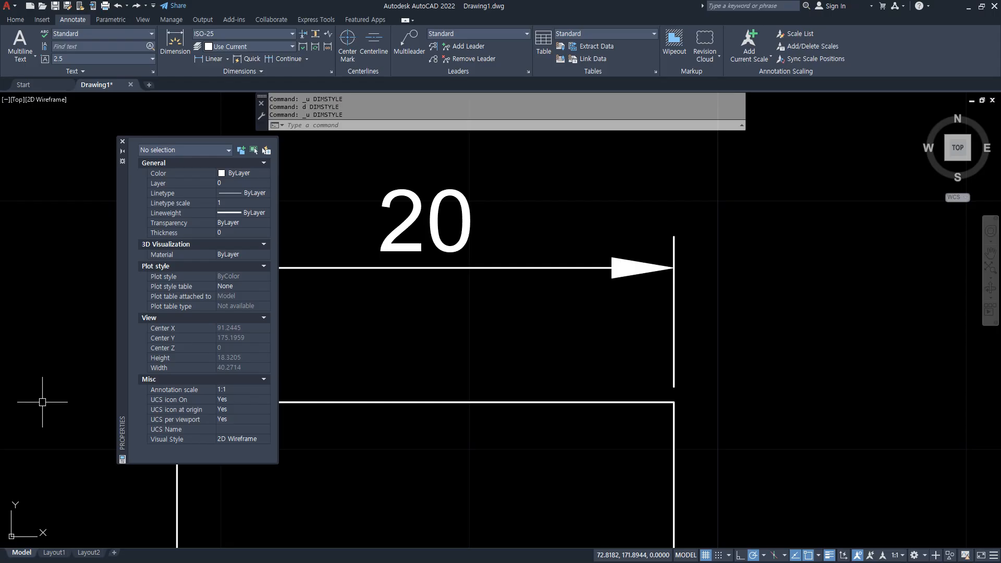
- Examine the ISO-25 symbols and arrows settings, including arrowheads, center marks and jog options, and close the Dimension Style Manager
{"action": "type", "text": "d"}
{"action": "key", "text": "Return"}
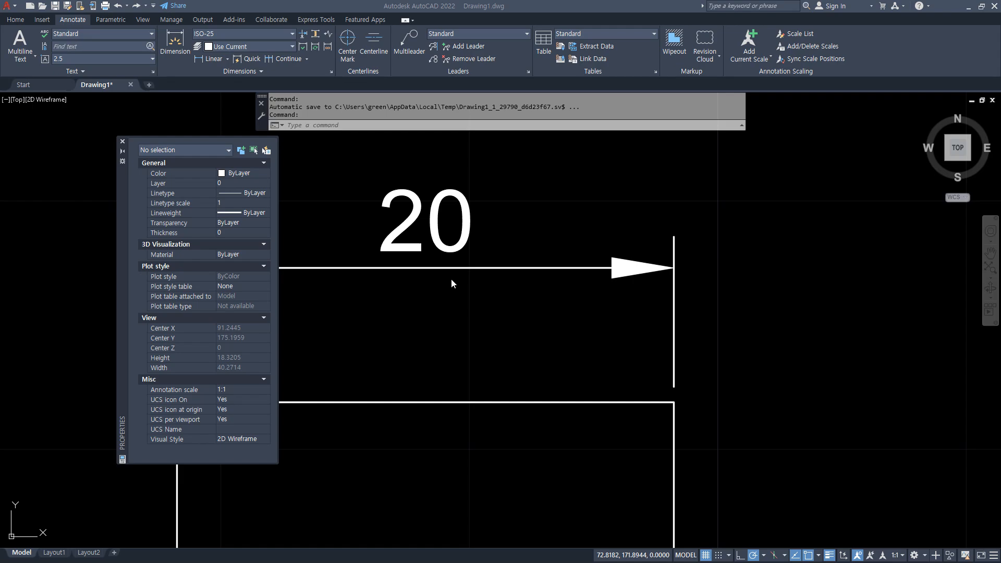
{"action": "mouse_move", "coordinate": [406, 279]}
{"action": "middle_mouse_down"}
{"action": "mouse_move", "coordinate": [552, 259]}
{"action": "mouse_move", "coordinate": [550, 250]}
{"action": "middle_mouse_up"}
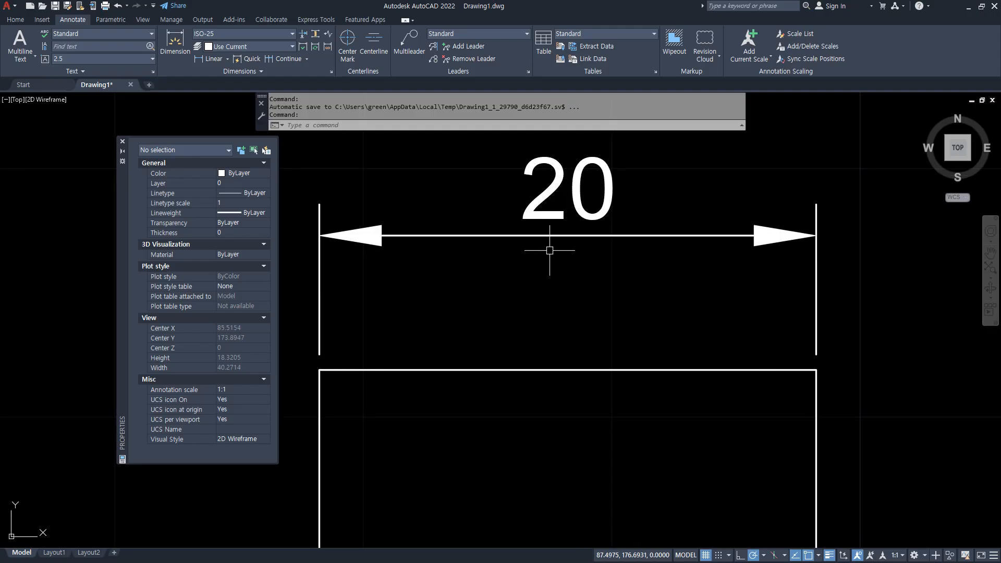
{"action": "type", "text": "d"}
{"action": "key", "text": "Return"}
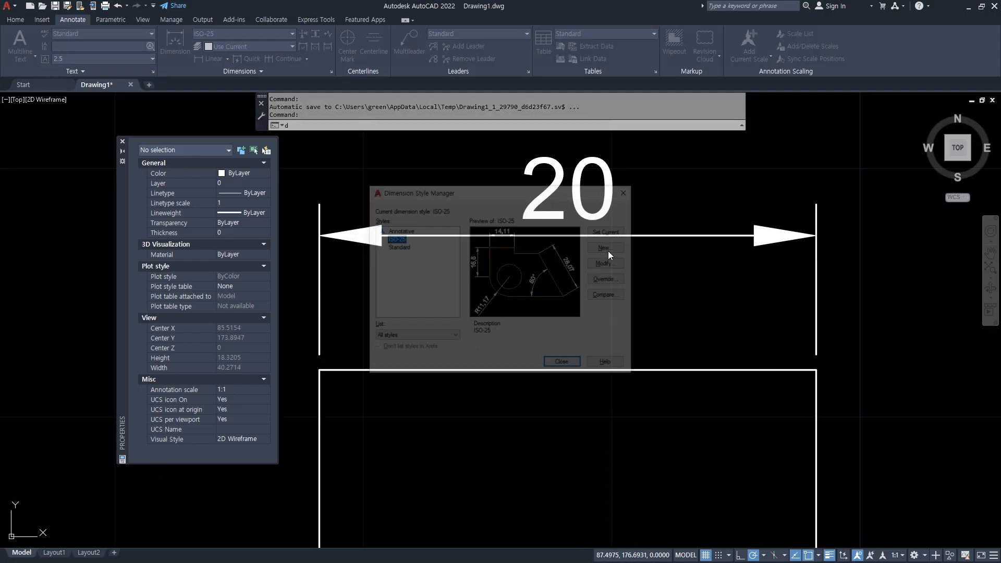
{"action": "left_click", "coordinate": [609, 263]}
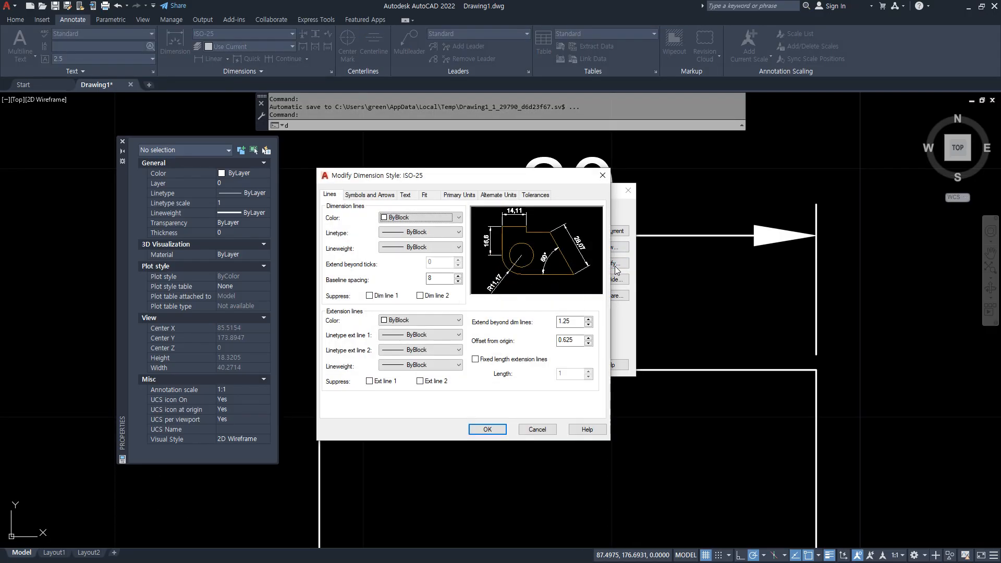
{"action": "left_click", "coordinate": [371, 195]}
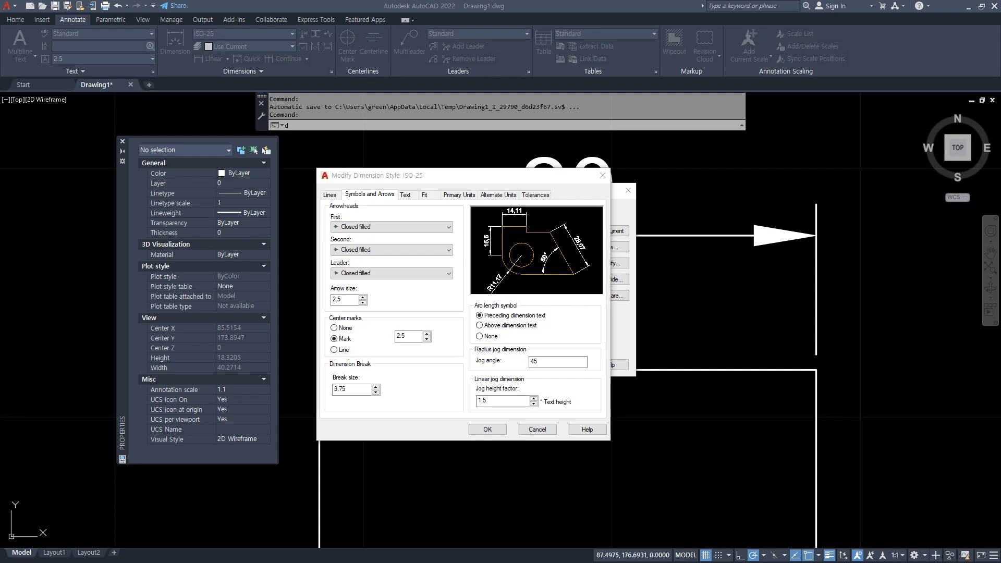
{"action": "key", "text": "Return"}
{"action": "key", "text": "Return"}
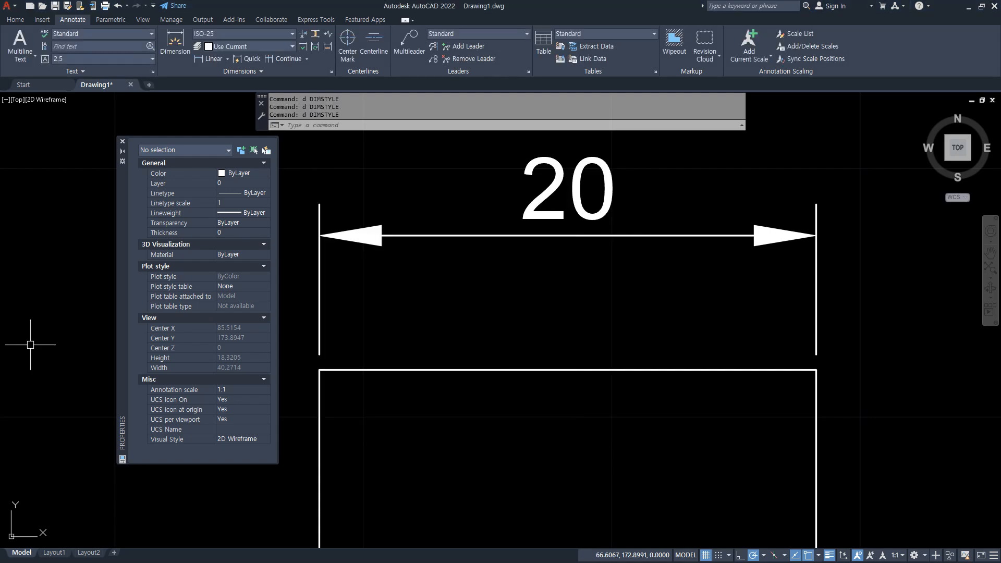
- Undo the last view pan and the last dimension style command
{"action": "type", "text": "d"}
{"action": "key", "text": "Return"}
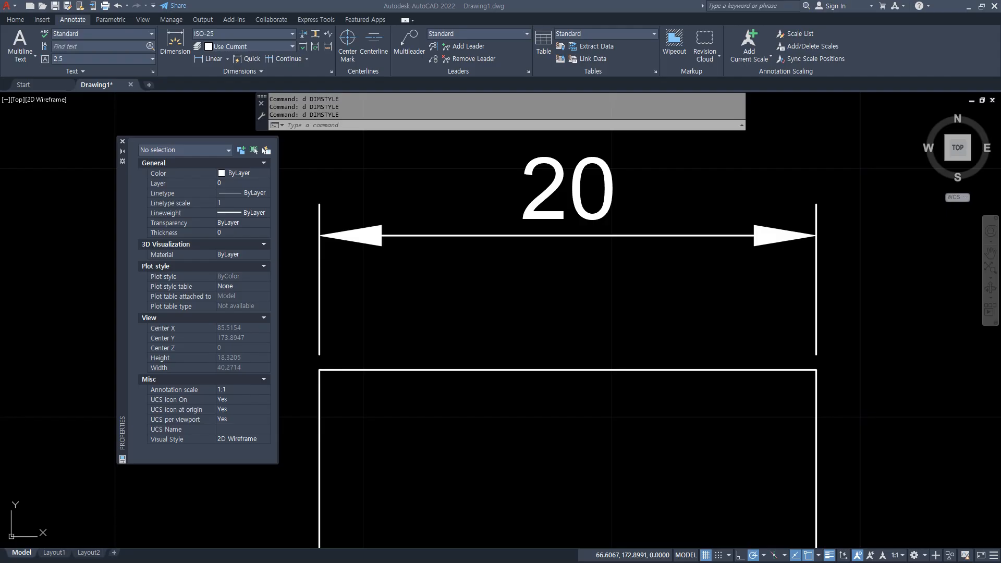
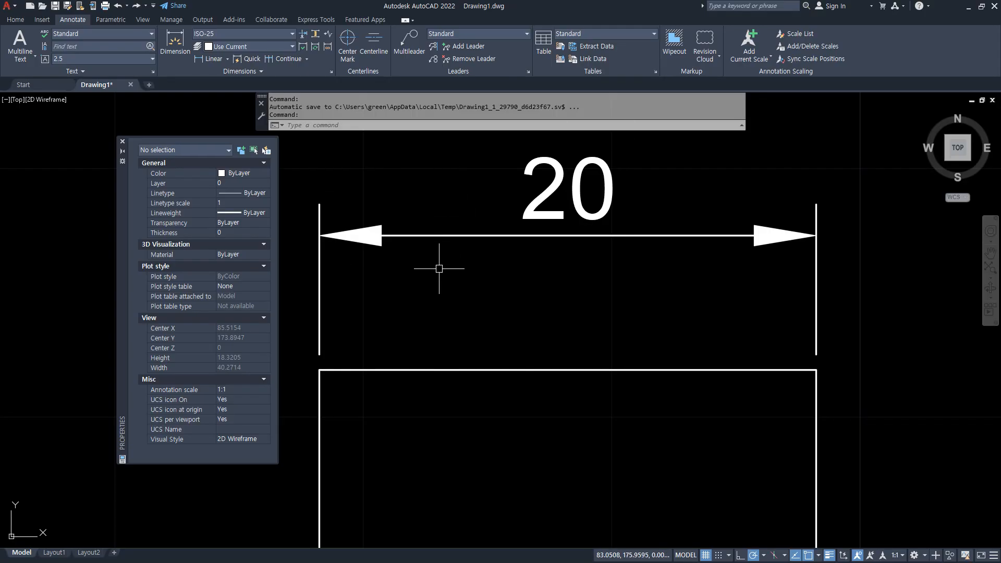
{"action": "key", "text": "ctrl+z"}
{"action": "key", "text": "ctrl+z"}
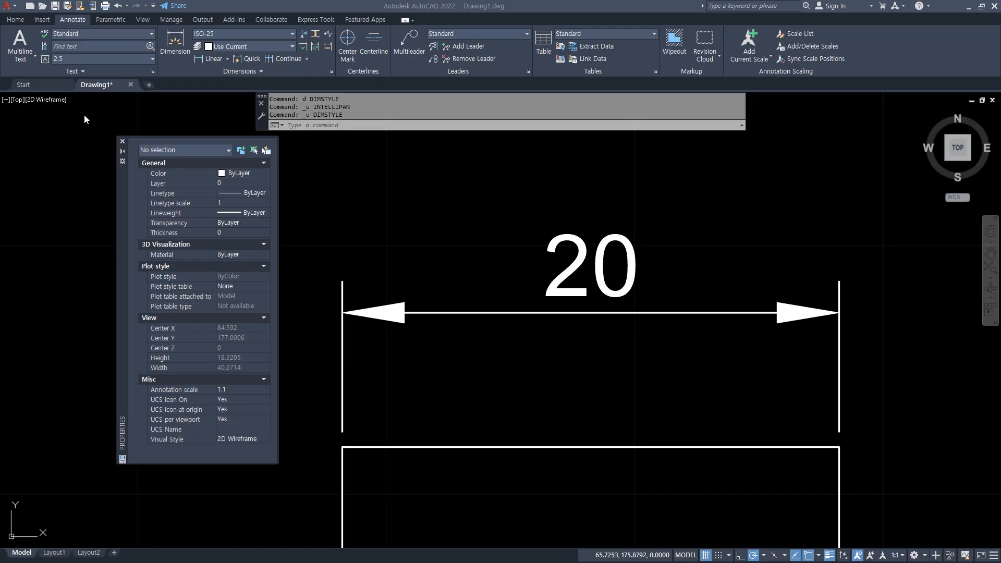
{"action": "key", "text": "Escape"}
{"action": "key", "text": "Escape"}
{"action": "key", "text": "Escape"}
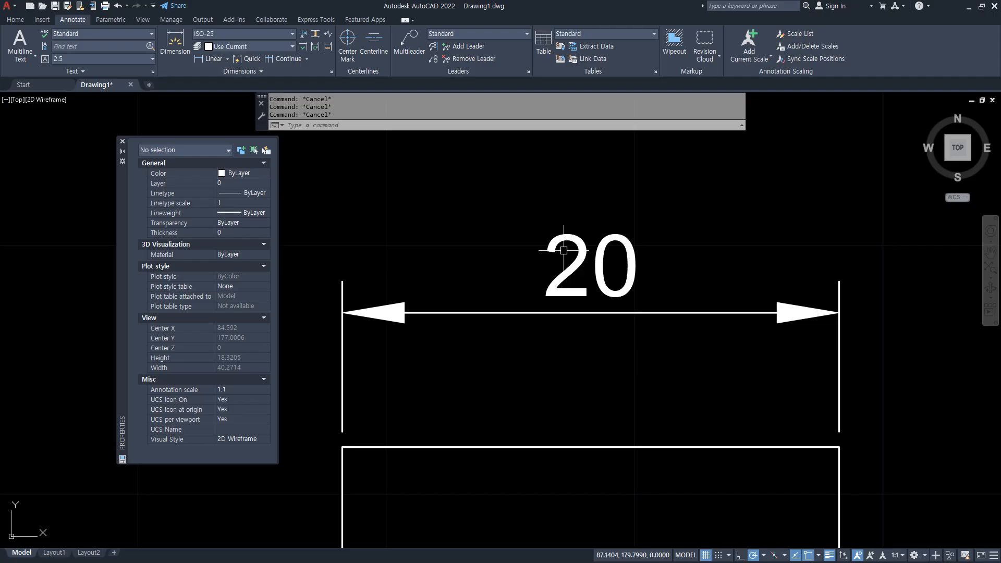
- Create a new text style named HG from the ISO-25 dimension text settings
{"action": "middle_click_drag", "start_coordinate": [604, 280], "coordinate": [593, 254]}
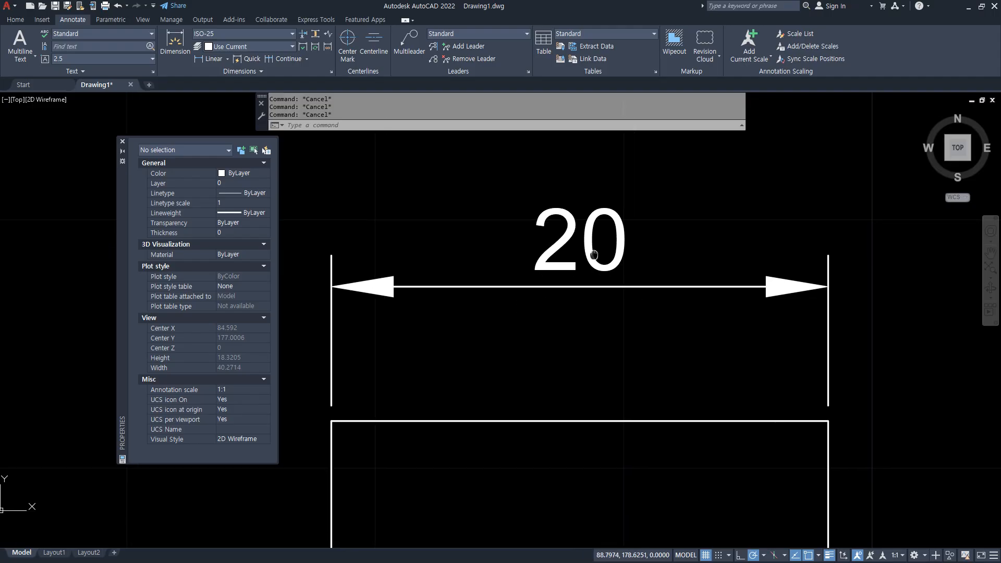
{"action": "scroll", "coordinate": [593, 254], "scroll_direction": "down", "scroll_amount": 2}
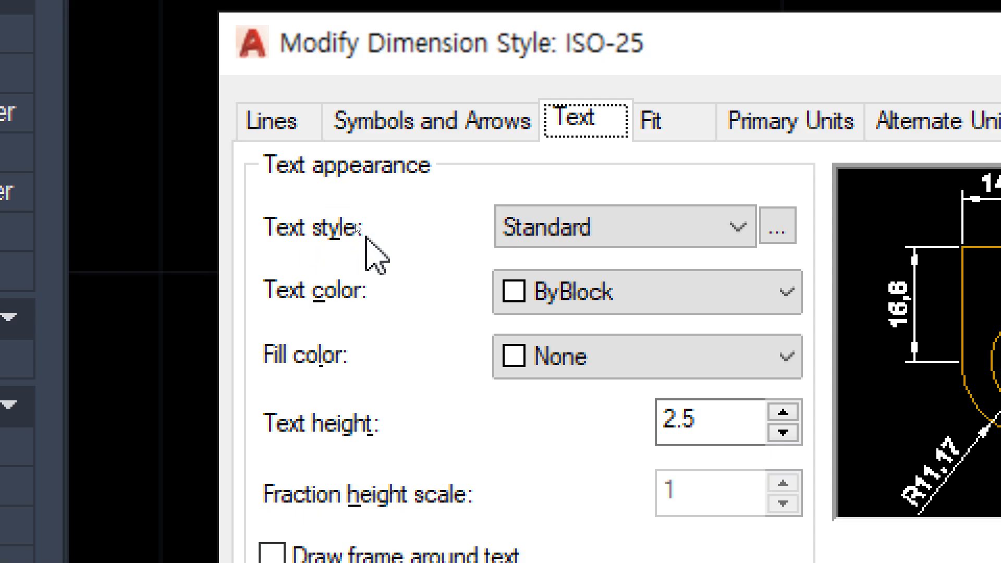
{"action": "left_click", "coordinate": [725, 219]}
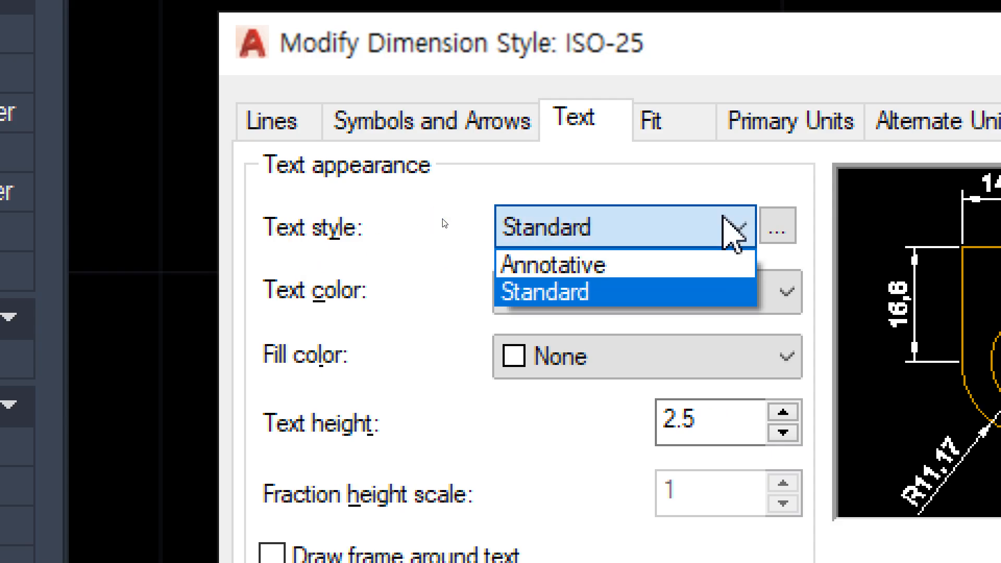
{"action": "left_click", "coordinate": [723, 216]}
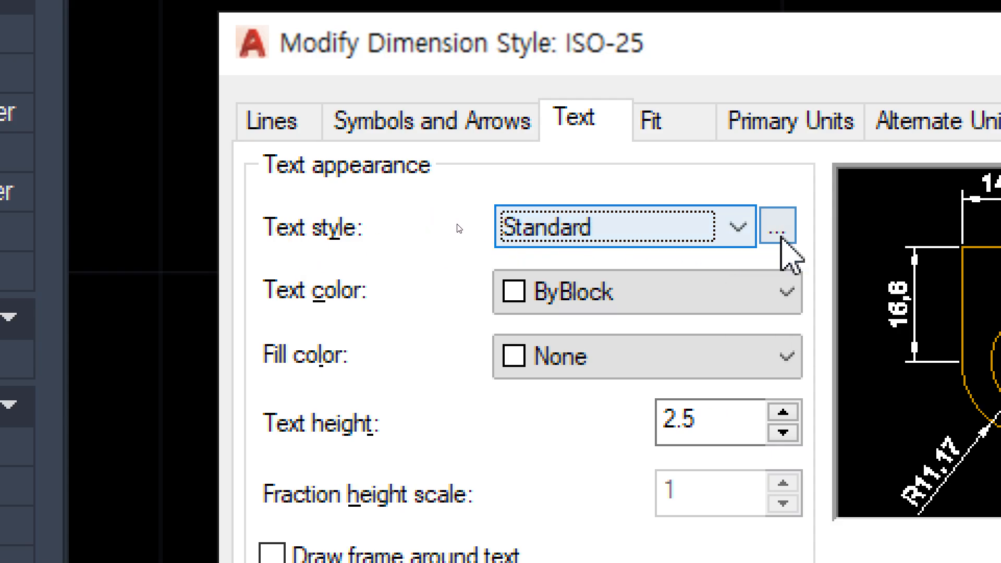
{"action": "left_click", "coordinate": [780, 221]}
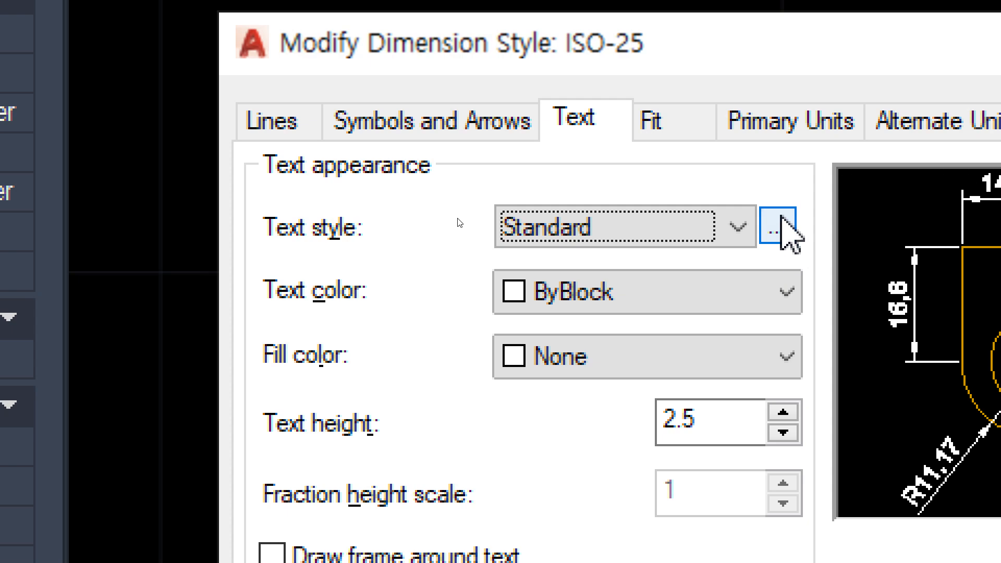
{"action": "left_click", "coordinate": [779, 224]}
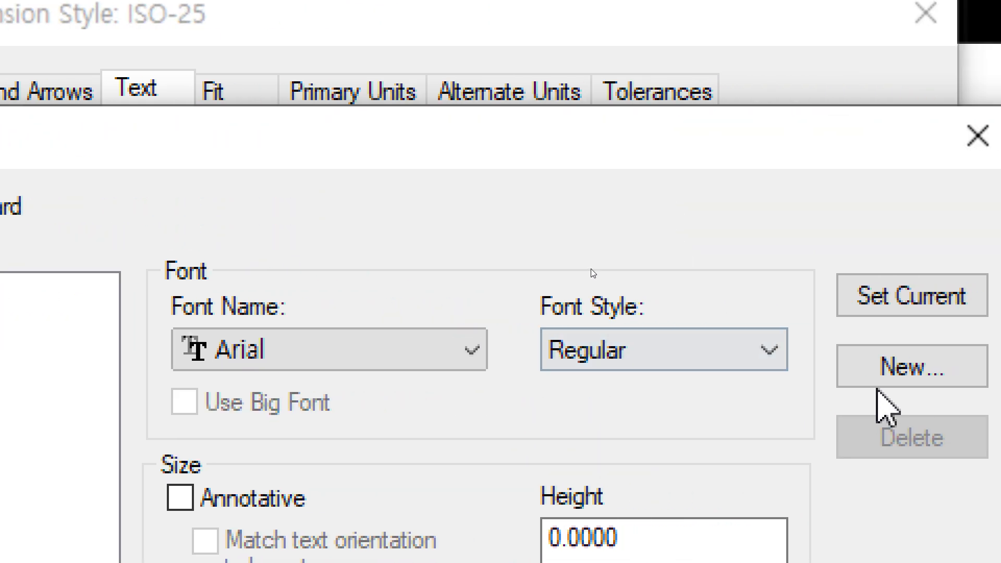
{"action": "left_click", "coordinate": [905, 367]}
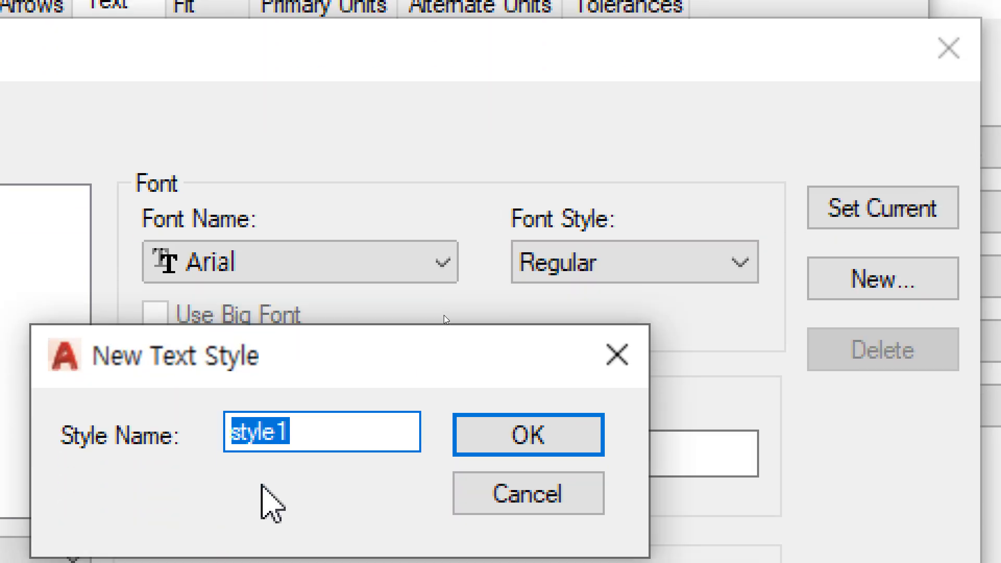
{"action": "type", "text": "HG"}
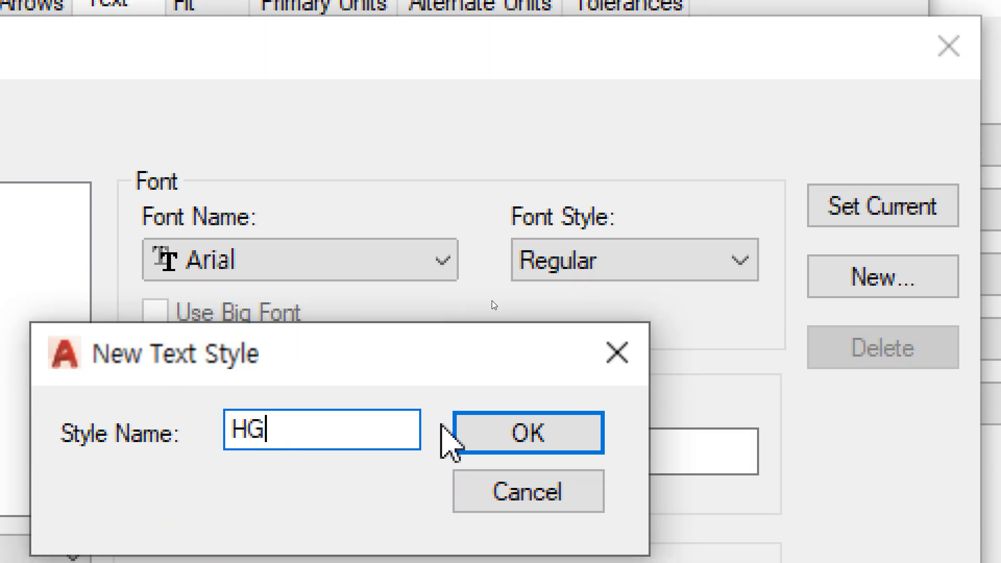
{"action": "left_click", "coordinate": [467, 430]}
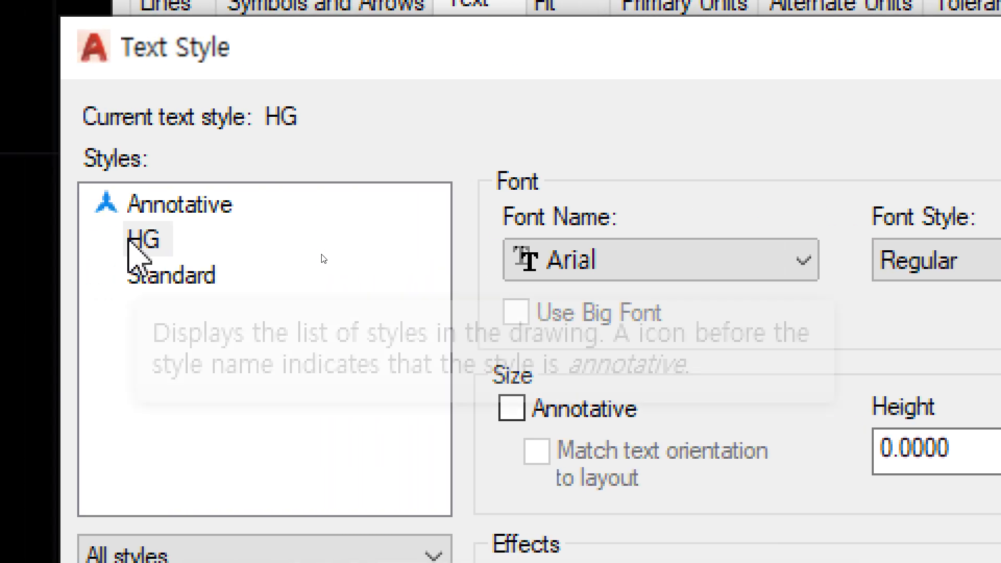
- Set the HG text style's font to 나눔고딕, apply it and return to the ISO-25 text settings
{"action": "left_click", "coordinate": [651, 260]}
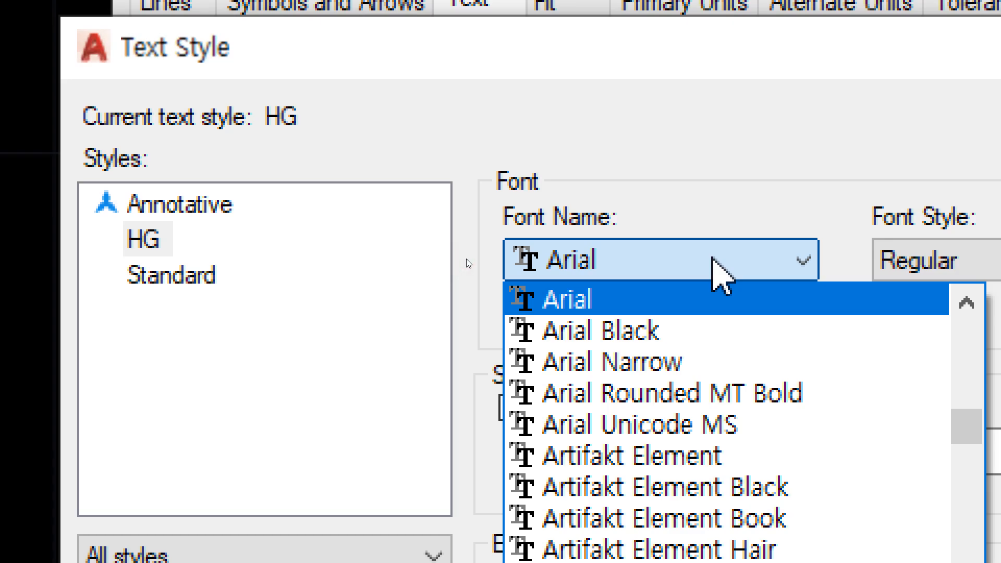
{"action": "key", "text": "y"}
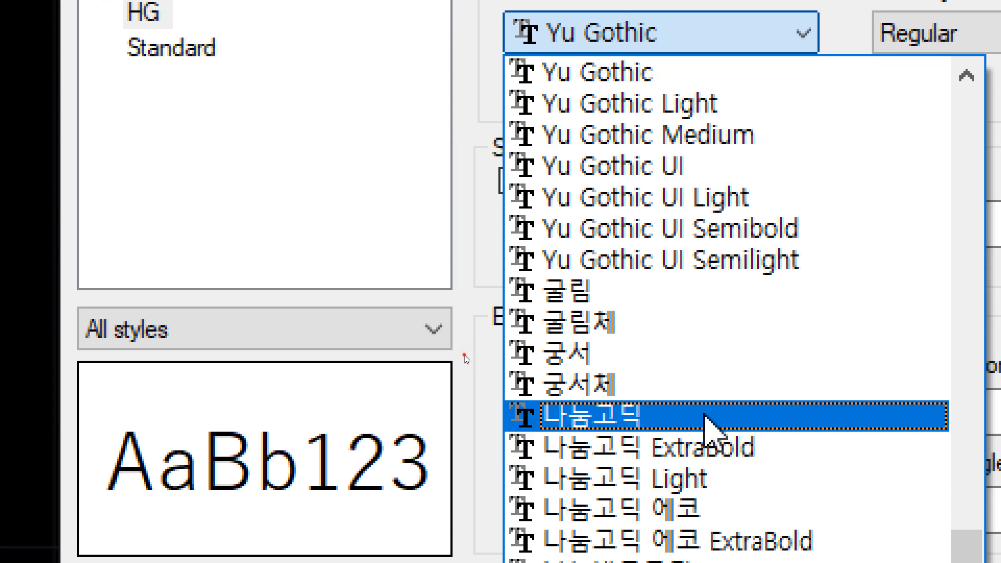
{"action": "left_click", "coordinate": [709, 416]}
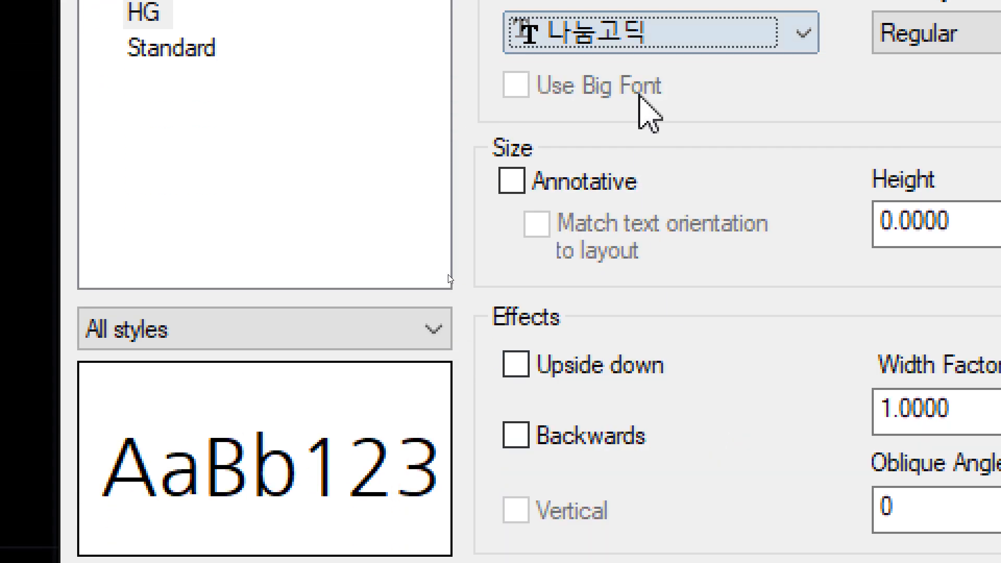
{"action": "left_click", "coordinate": [510, 400]}
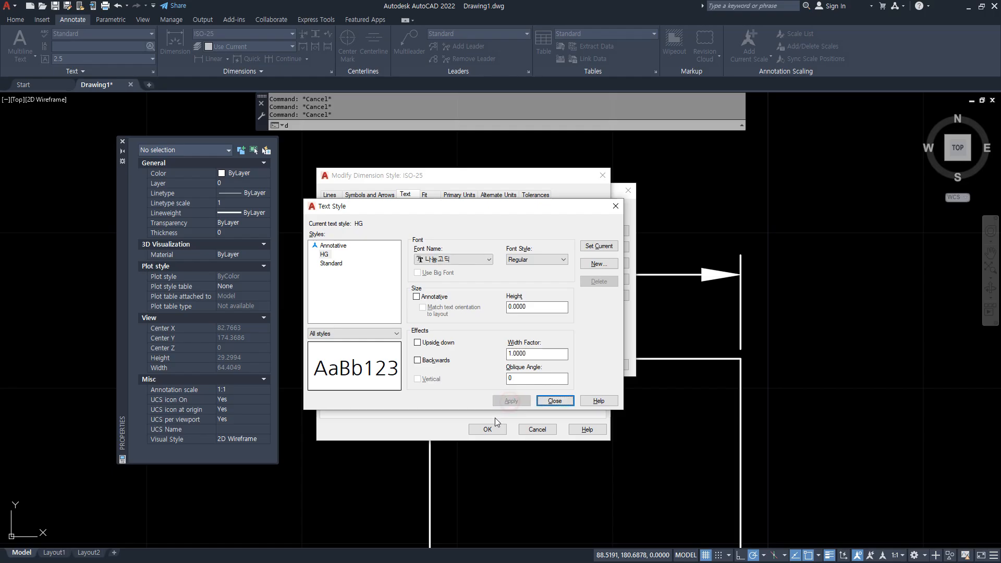
{"action": "left_click", "coordinate": [488, 429]}
{"action": "left_click", "coordinate": [538, 402]}
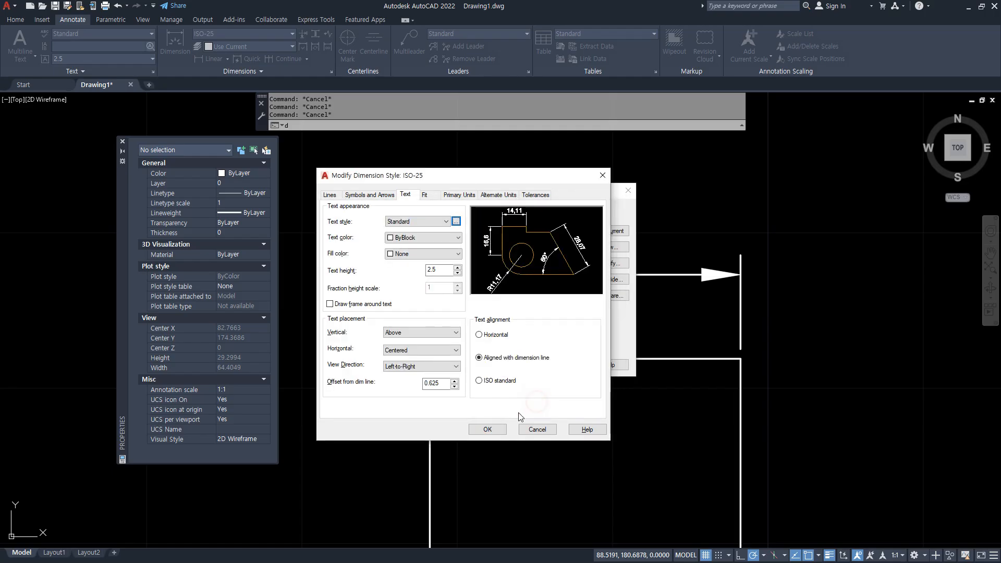
- Assign the HG text style to the ISO-25 dimension style and close the Dimension Style Manager
{"action": "left_click", "coordinate": [444, 222]}
{"action": "left_click", "coordinate": [410, 238]}
{"action": "left_click", "coordinate": [487, 429]}
{"action": "left_click", "coordinate": [561, 362]}
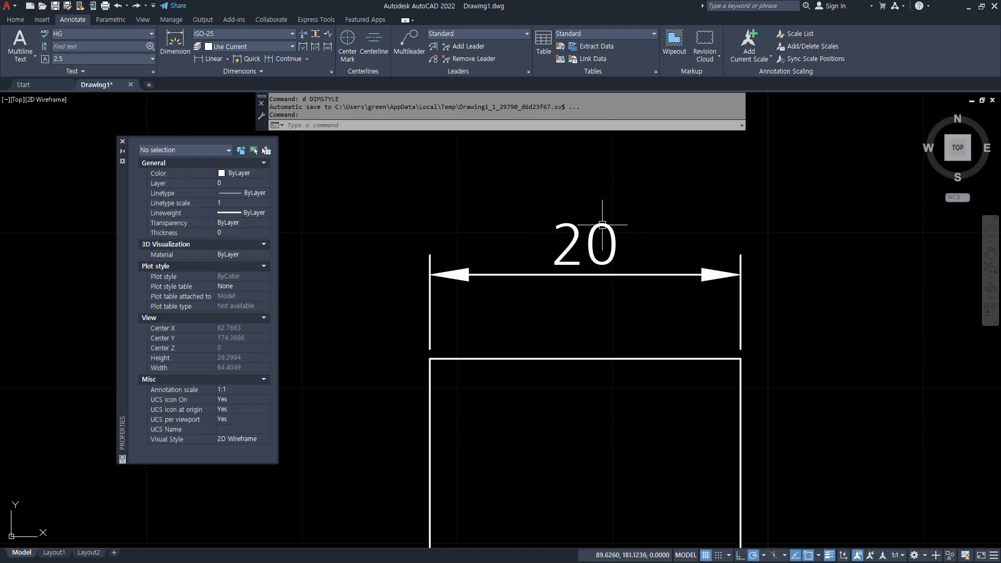
- Examine the text color and dimension line color settings of the ISO-25 style and leave the dialogs
{"action": "type", "text": "d"}
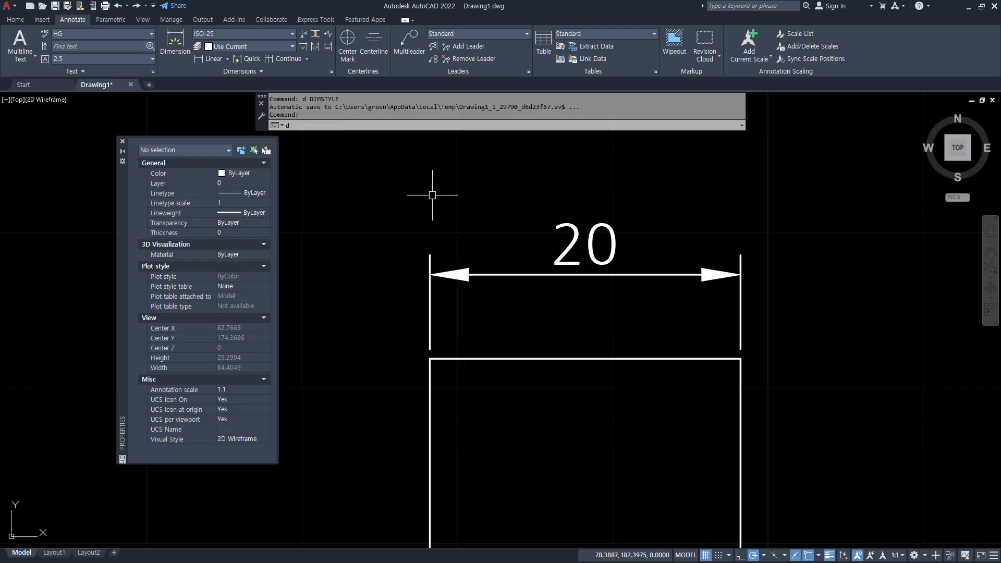
{"action": "key", "text": "Return"}
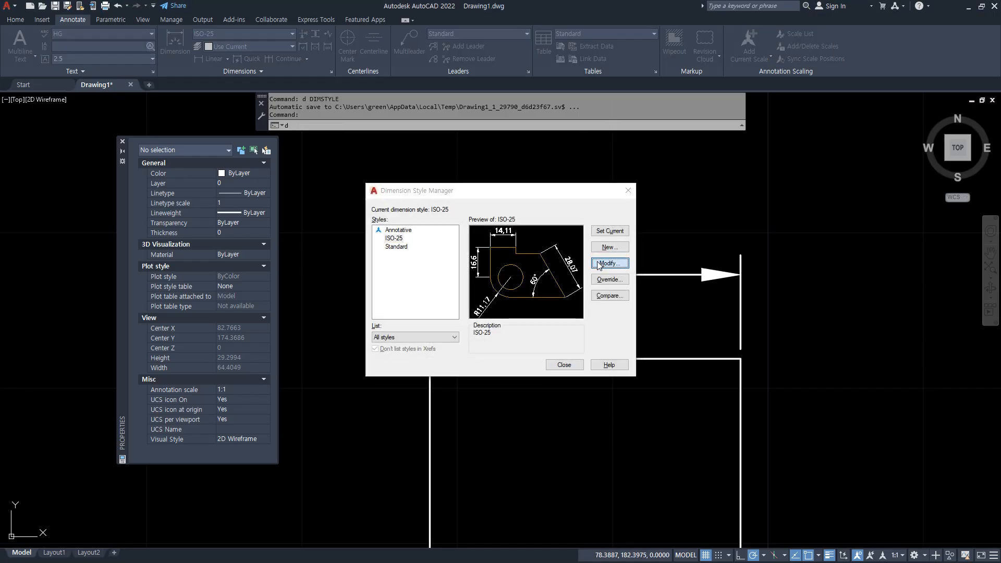
{"action": "left_click", "coordinate": [608, 264]}
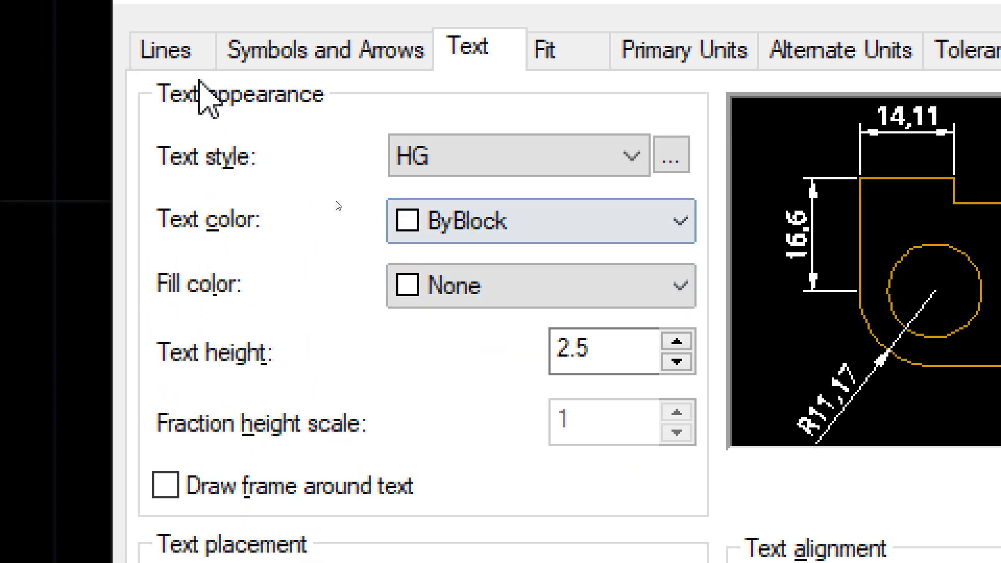
{"action": "left_click", "coordinate": [167, 52]}
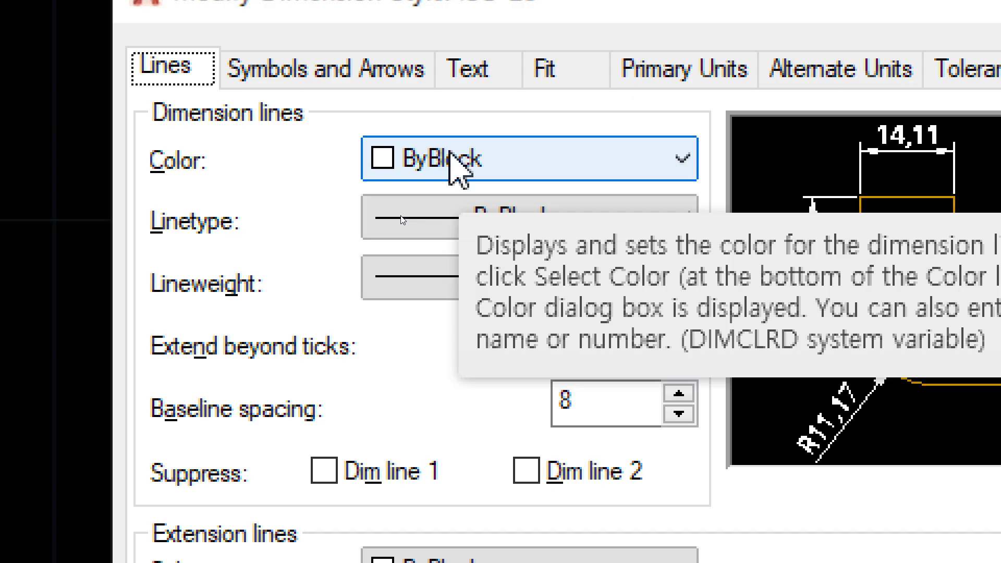
{"action": "left_click", "coordinate": [460, 73]}
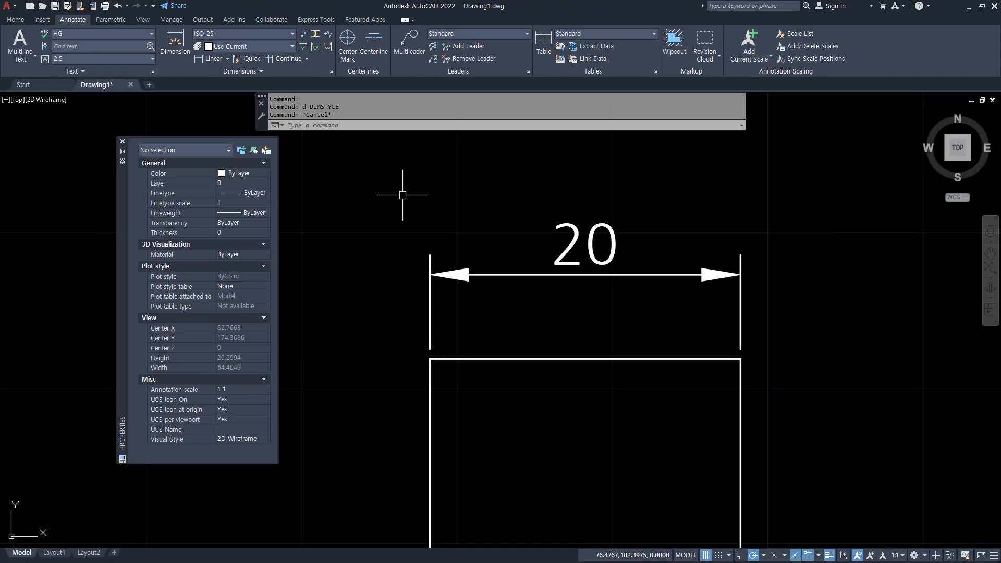
- Create a new layer named dim
{"action": "type", "text": "LA"}
{"action": "key", "text": "Return"}
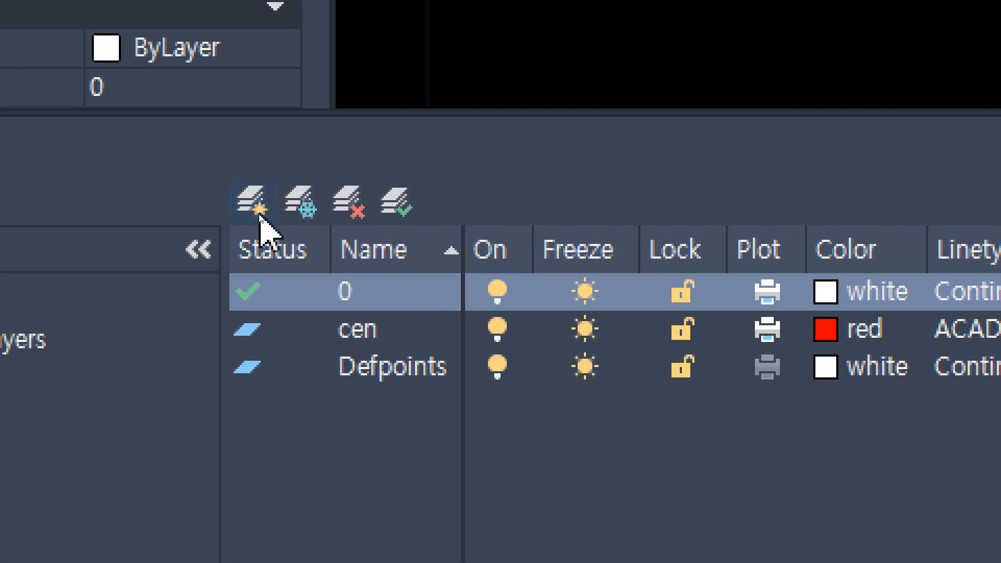
{"action": "left_click", "coordinate": [260, 214]}
{"action": "type", "text": "dim"}
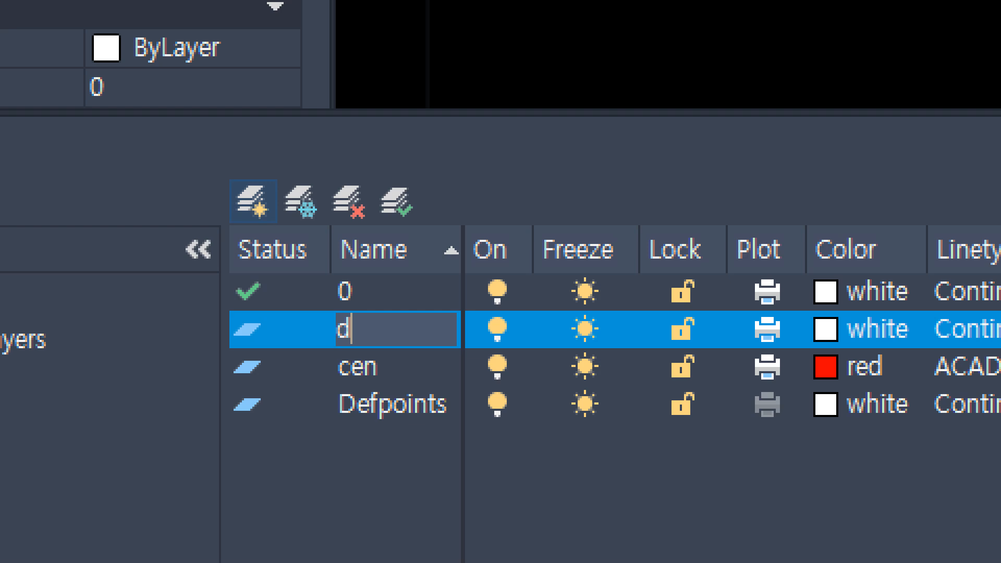
{"action": "key", "text": "Return"}
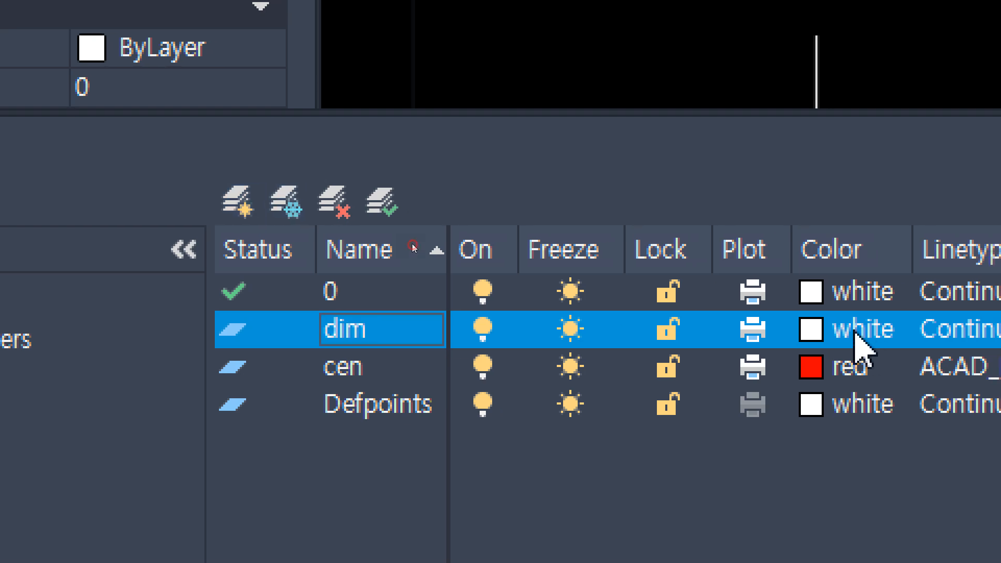
- Set the dim layer's color to red (index 1) and make it the current layer
{"action": "left_click", "coordinate": [869, 332]}
{"action": "type", "text": "1"}
{"action": "key", "text": "Return"}
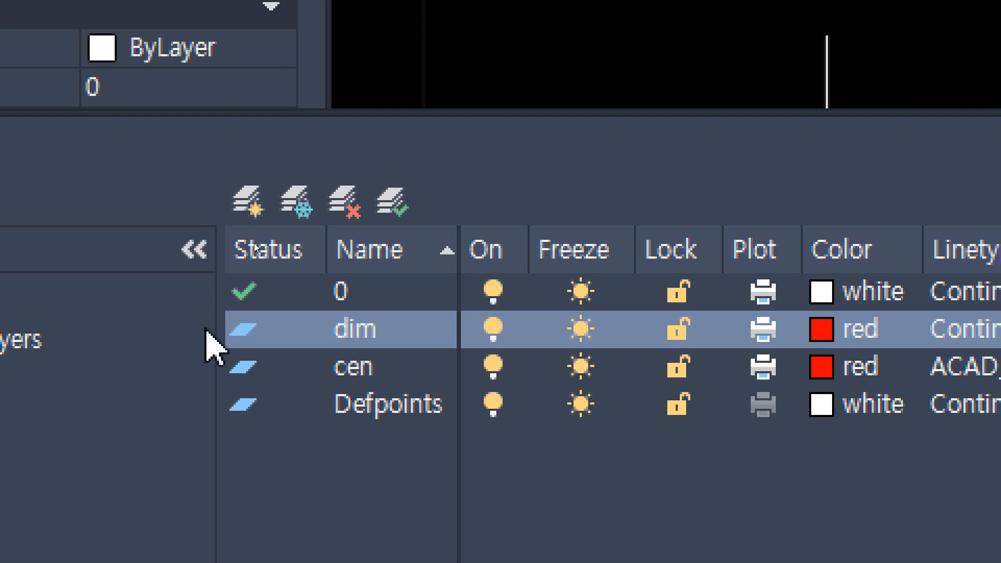
{"action": "double_click", "coordinate": [227, 329]}
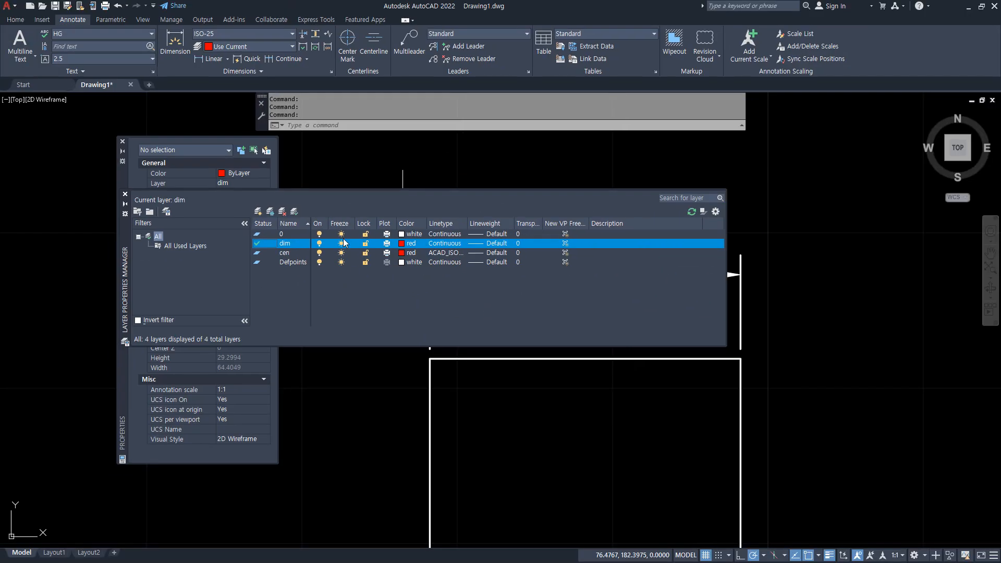
- Close the Layer Properties Manager and move the horizontal dimension above the square onto the dim layer
{"action": "left_click", "coordinate": [125, 194]}
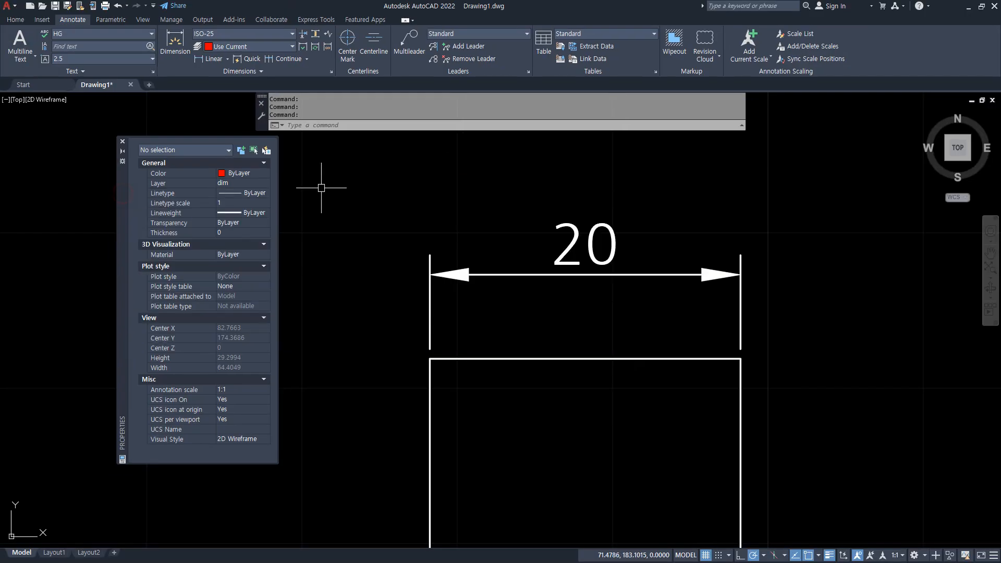
{"action": "left_click", "coordinate": [515, 287]}
{"action": "left_click", "coordinate": [441, 250]}
{"action": "left_click", "coordinate": [15, 19]}
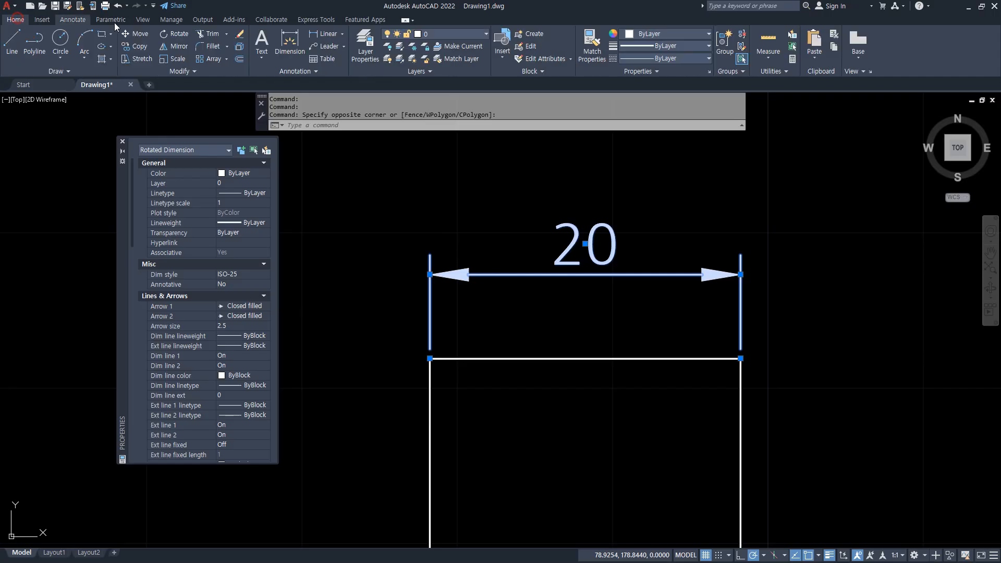
{"action": "left_click", "coordinate": [461, 33]}
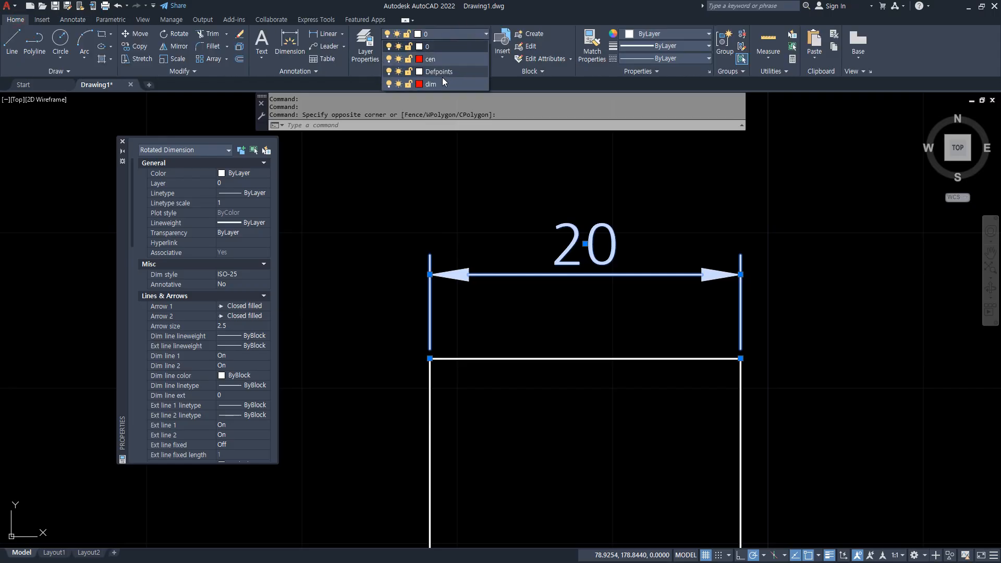
{"action": "left_click", "coordinate": [430, 83]}
{"action": "key", "text": "Escape"}
{"action": "key", "text": "Escape"}
{"action": "key", "text": "Escape"}
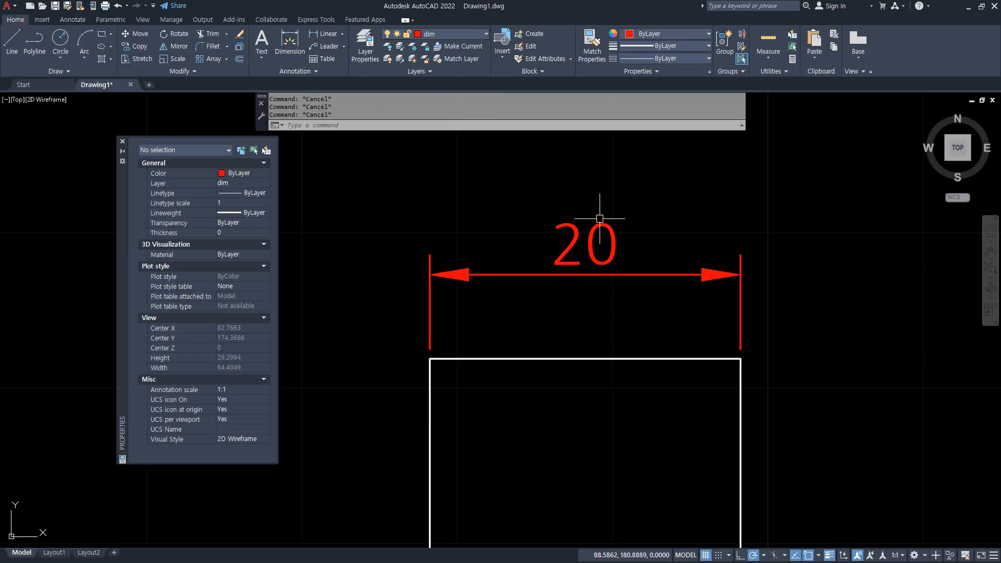
{"action": "mouse_move", "coordinate": [592, 282]}
{"action": "left_mouse_down"}
{"action": "mouse_move", "coordinate": [621, 219]}
{"action": "mouse_move", "coordinate": [607, 273]}
{"action": "left_mouse_up"}
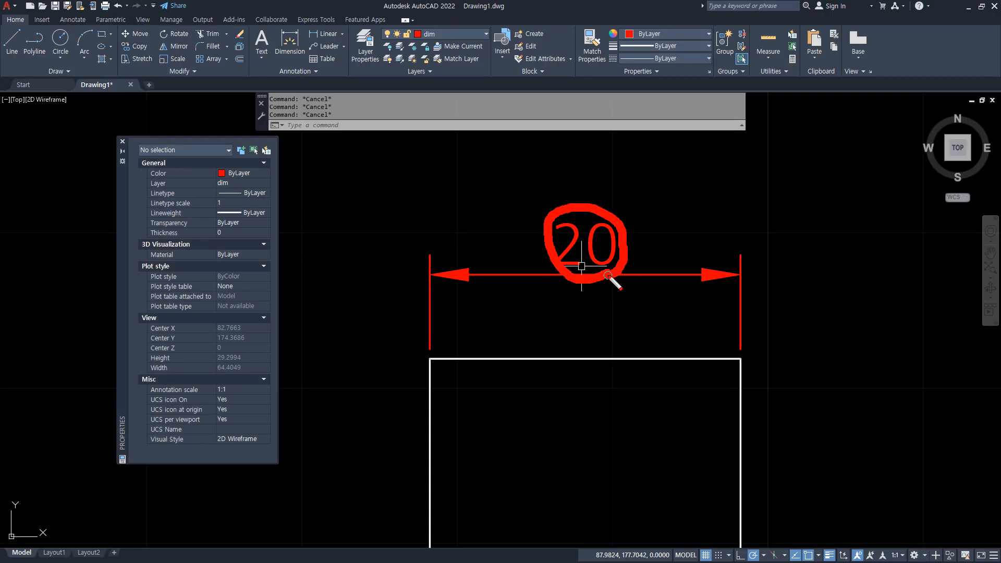
- Set the text color of the ISO-25 dimension style to Green and close the Dimension Style Manager
{"action": "type", "text": "d"}
{"action": "key", "text": "Return"}
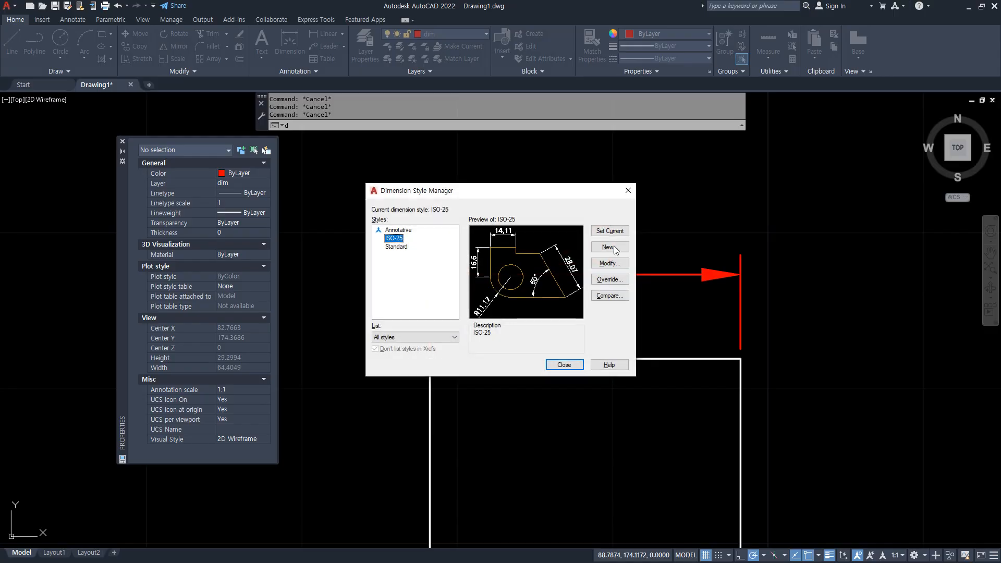
{"action": "left_click_drag", "start_coordinate": [533, 191], "coordinate": [371, 190]}
{"action": "left_click", "coordinate": [442, 265]}
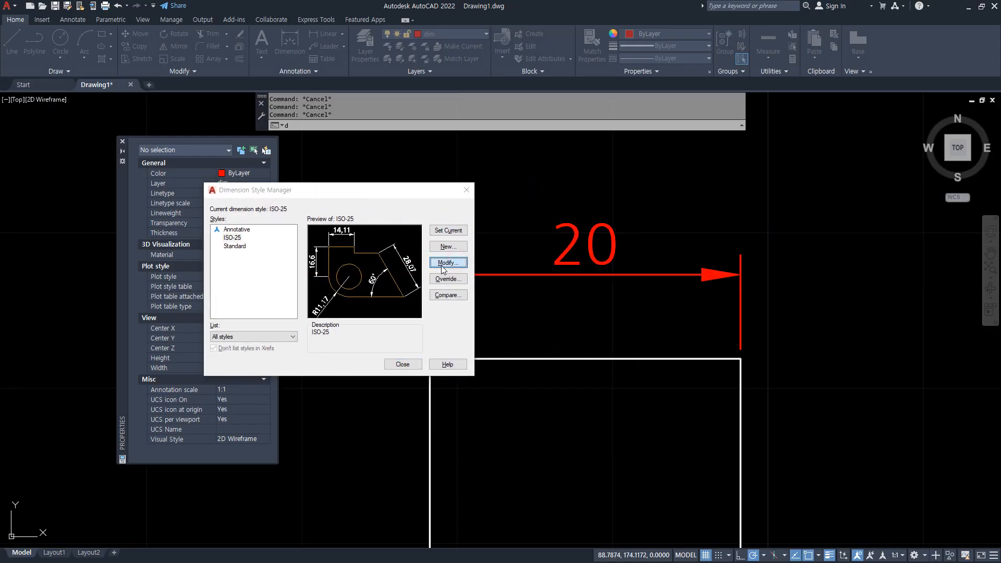
{"action": "left_click", "coordinate": [415, 237]}
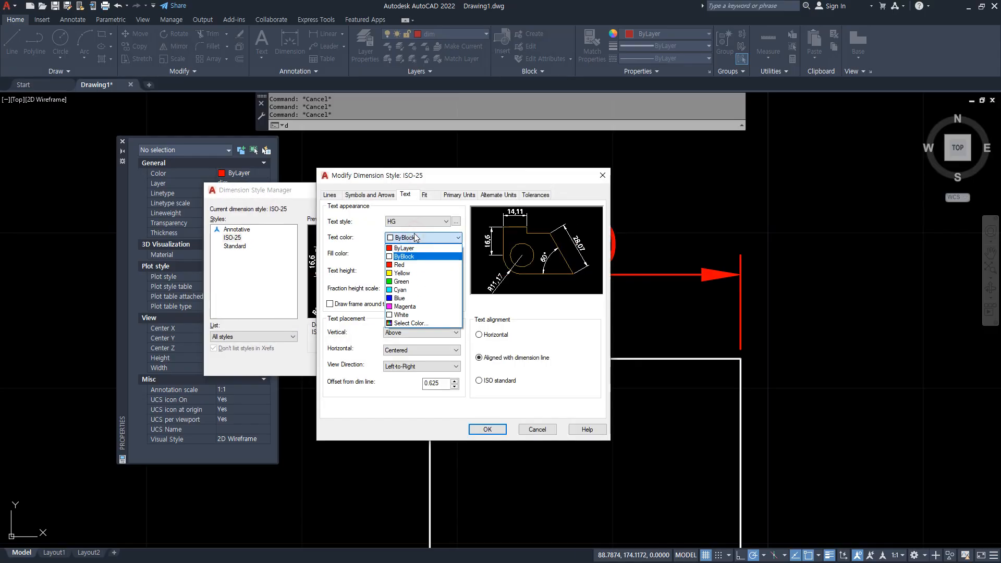
{"action": "left_click", "coordinate": [409, 282]}
{"action": "left_click", "coordinate": [486, 429]}
{"action": "left_click", "coordinate": [404, 363]}
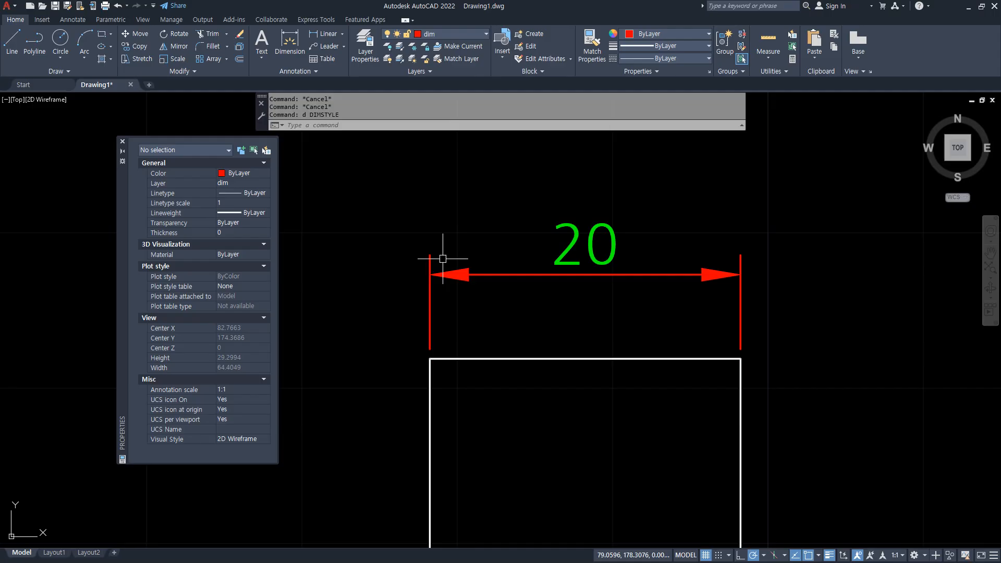
- Examine the vertical text placement options of the ISO-25 dimension style and close the dialogs
{"action": "type", "text": "d"}
{"action": "key", "text": "Return"}
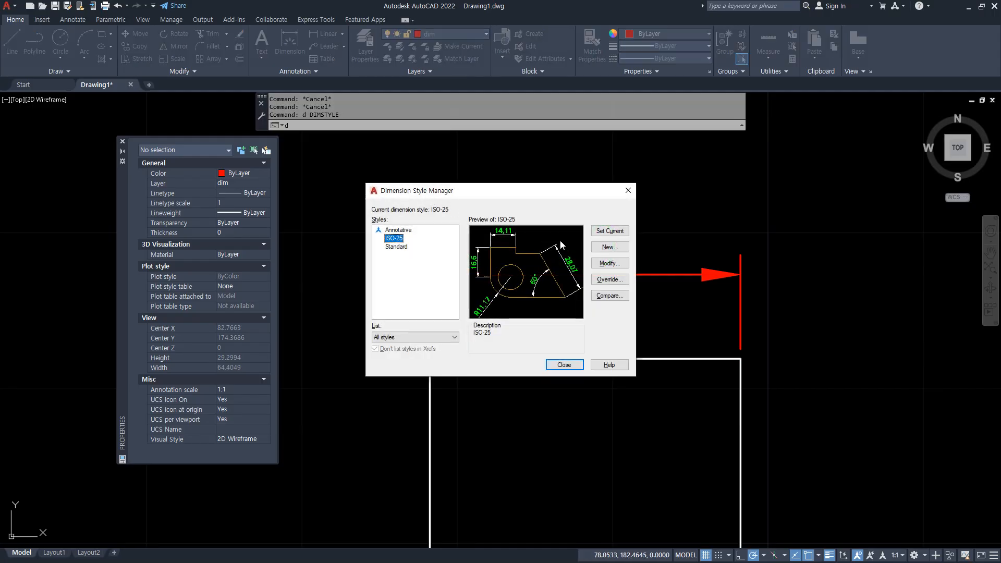
{"action": "left_click", "coordinate": [610, 263]}
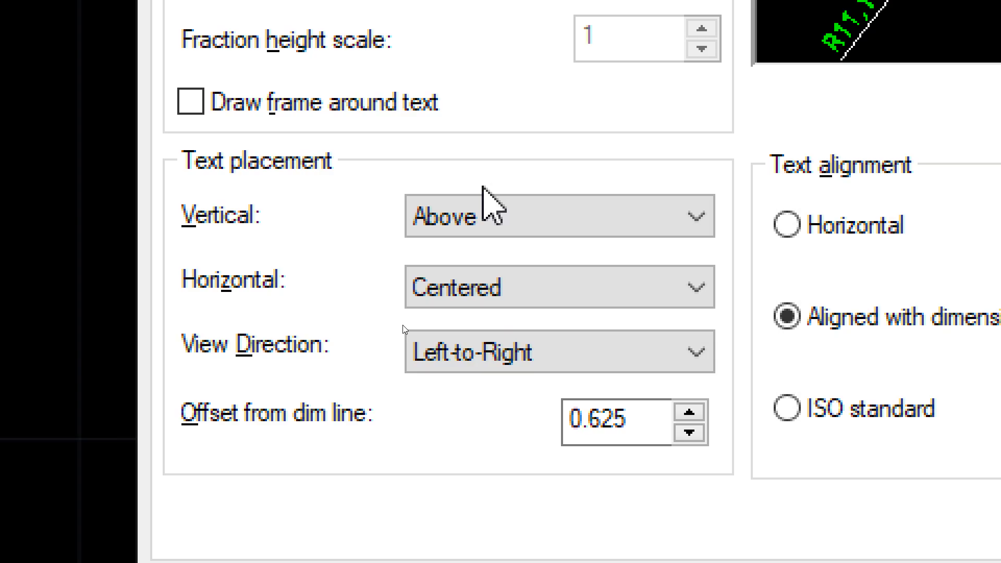
{"action": "left_click", "coordinate": [519, 218]}
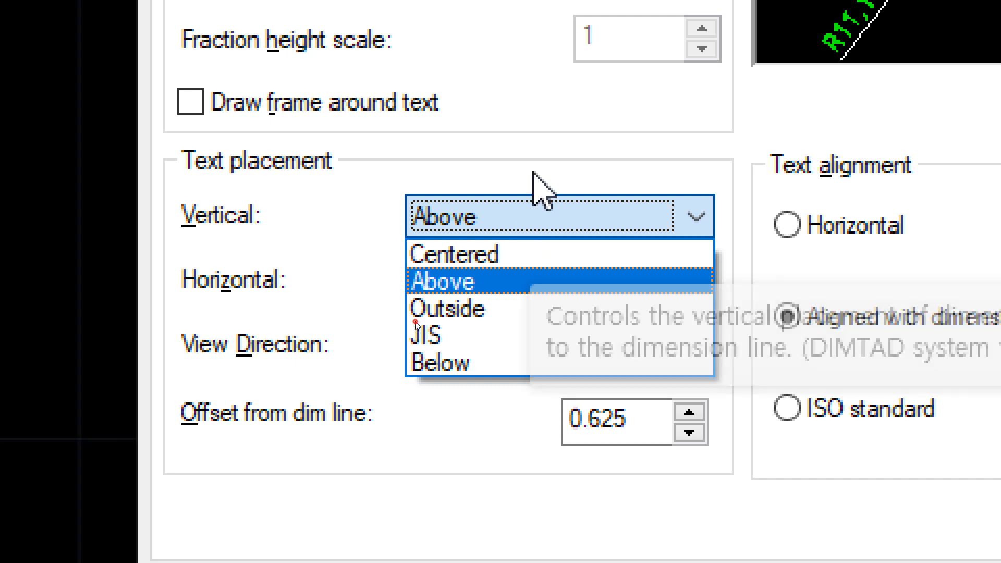
{"action": "left_click", "coordinate": [509, 224]}
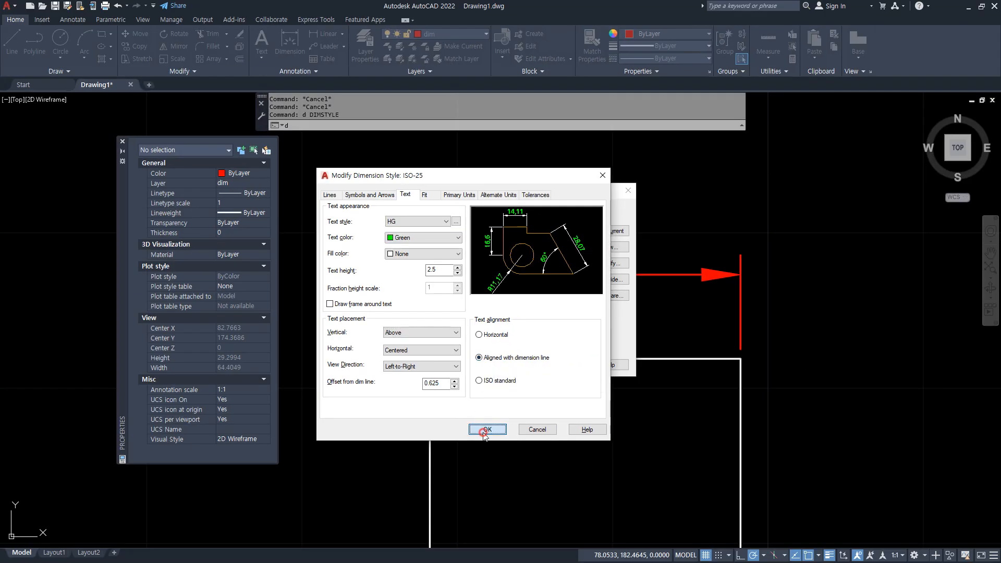
{"action": "left_click", "coordinate": [483, 364]}
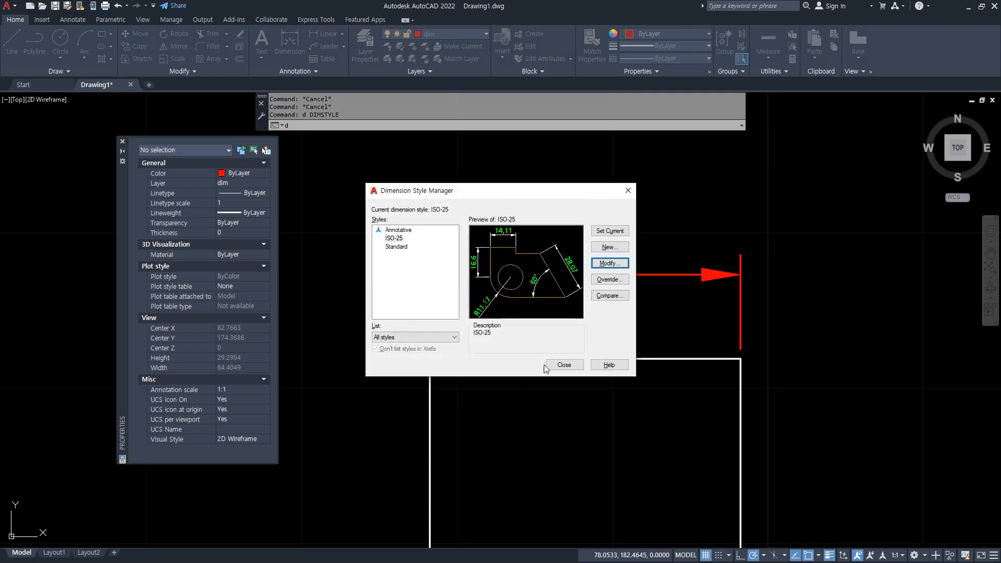
{"action": "left_click", "coordinate": [564, 364]}
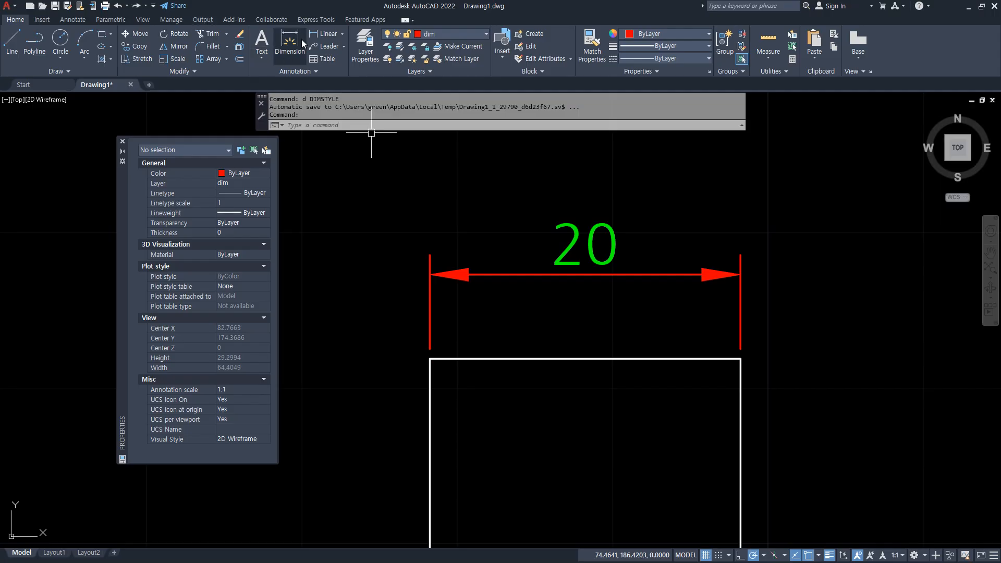
- Add an aligned dimension along the square's diagonal, from its upper-left to its lower-right corner, placed outside the upper-right corner
{"action": "left_click", "coordinate": [72, 20]}
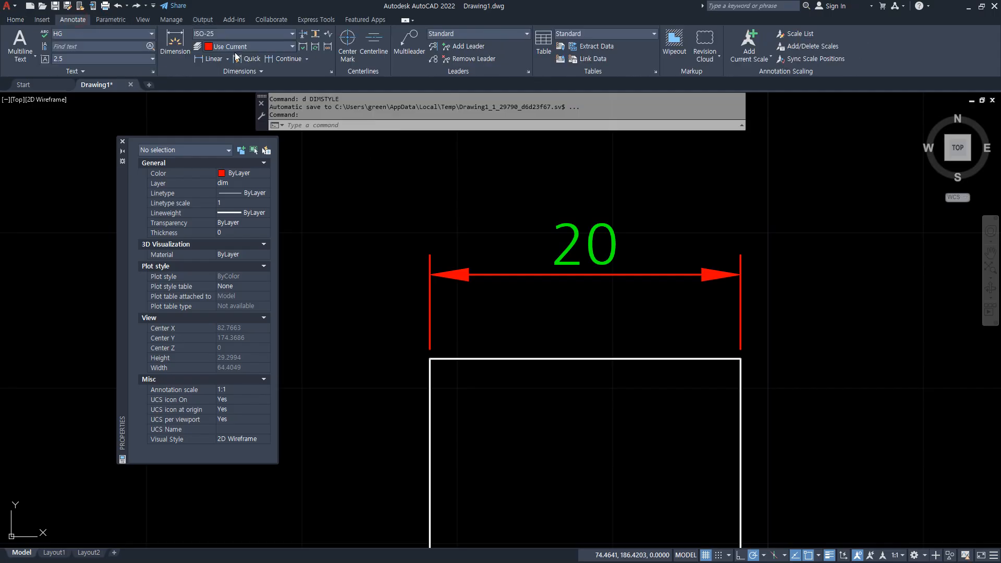
{"action": "left_click", "coordinate": [214, 59]}
{"action": "left_click", "coordinate": [227, 60]}
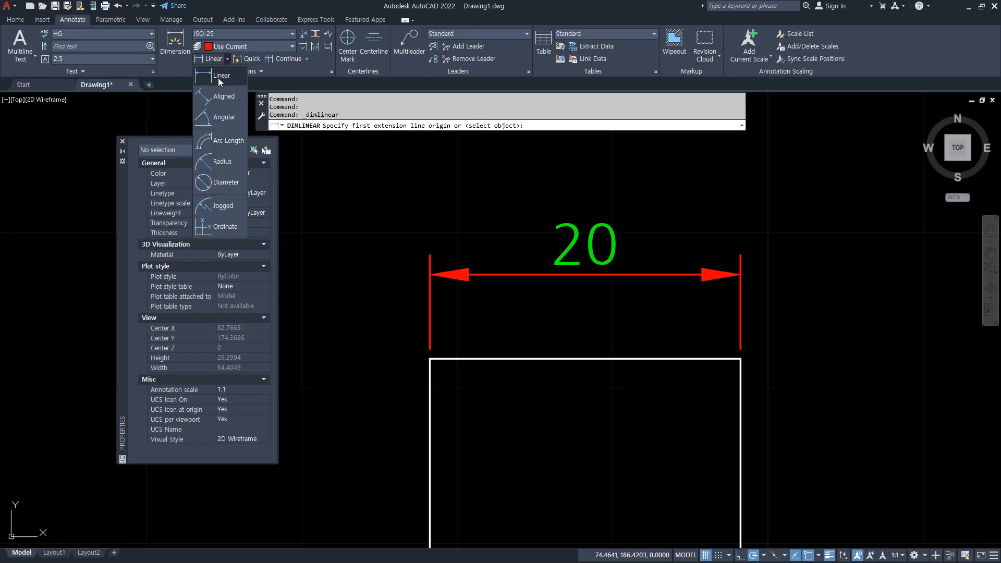
{"action": "left_click", "coordinate": [214, 109]}
{"action": "left_click", "coordinate": [430, 358]}
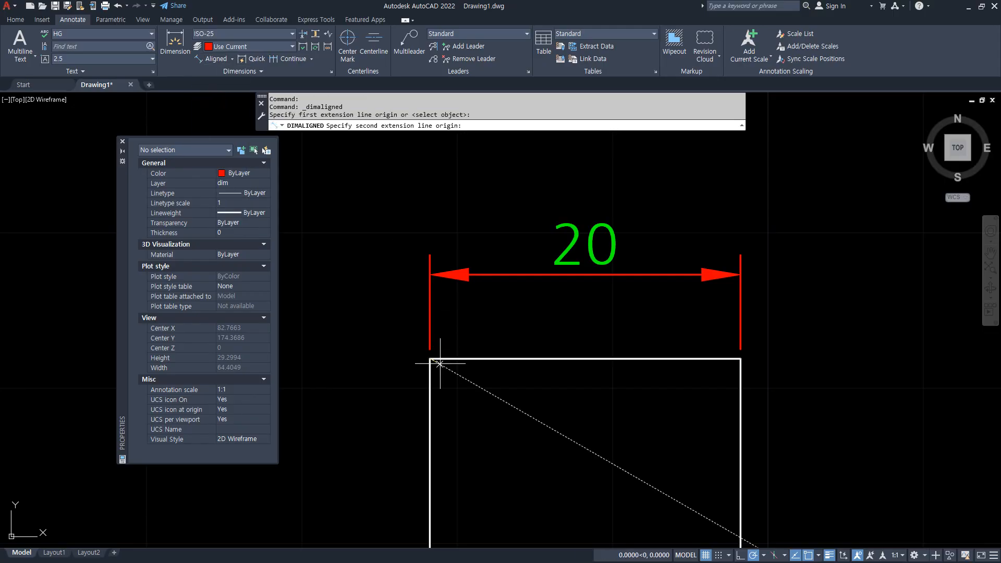
{"action": "scroll", "coordinate": [557, 441], "scroll_direction": "down", "scroll_amount": 2}
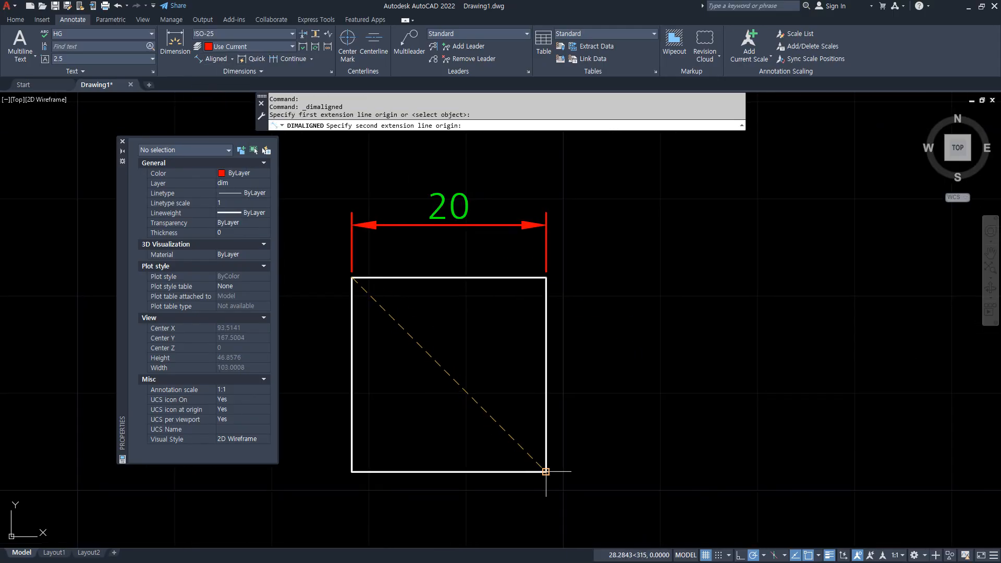
{"action": "left_click", "coordinate": [546, 471]}
{"action": "left_click", "coordinate": [706, 313]}
{"action": "middle_click_drag", "start_coordinate": [603, 284], "coordinate": [603, 377]}
{"action": "key", "text": "ctrl+2"}
{"action": "left_click_drag", "start_coordinate": [540, 236], "coordinate": [636, 356]}
{"action": "mouse_move", "coordinate": [670, 358]}
{"action": "left_mouse_down"}
{"action": "mouse_move", "coordinate": [635, 362]}
{"action": "mouse_move", "coordinate": [658, 380]}
{"action": "left_mouse_up"}
{"action": "key", "text": "Escape"}
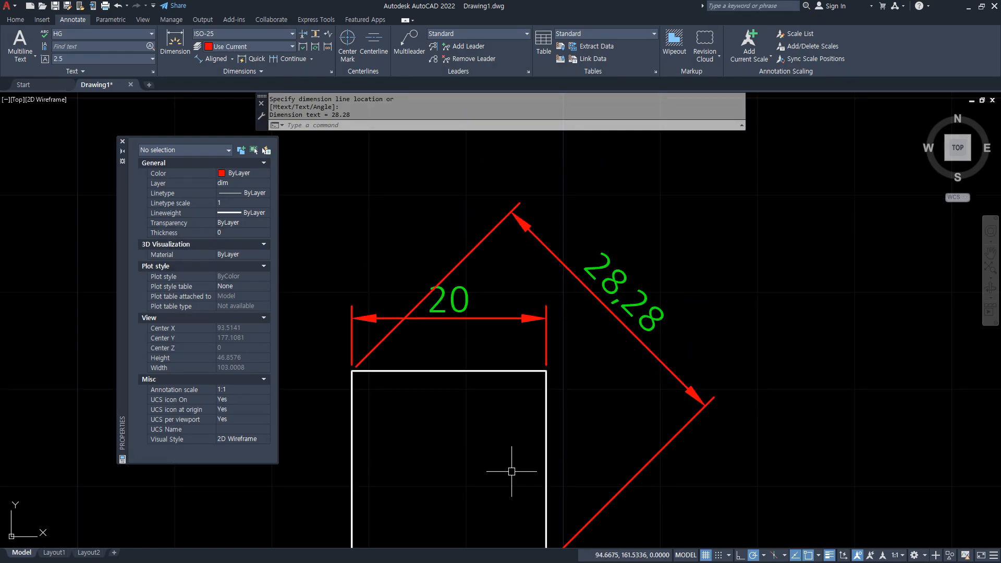
- Set the text alignment of the ISO-25 dimension style to Horizontal and close the Dimension Style Manager
{"action": "type", "text": "d"}
{"action": "key", "text": "Return"}
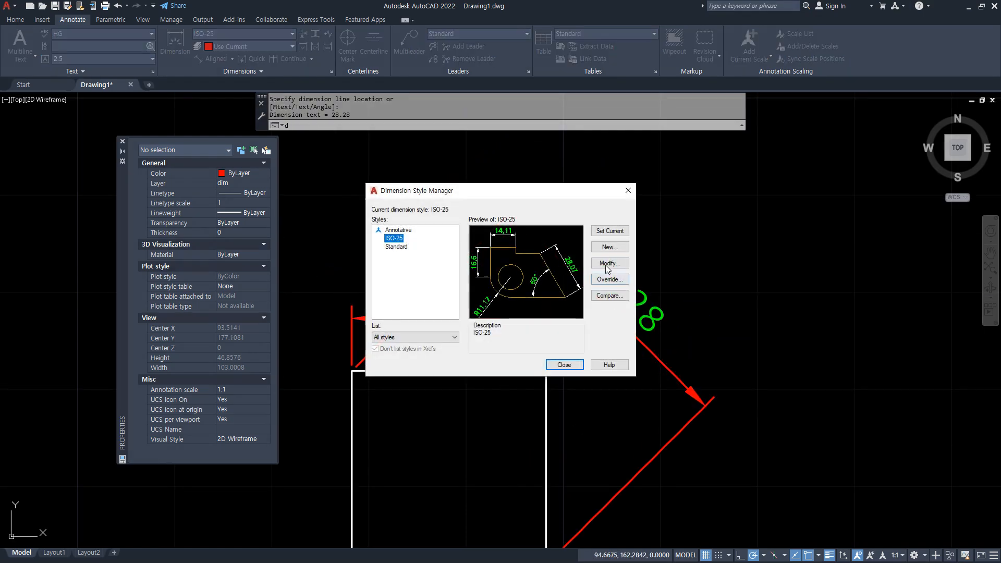
{"action": "key", "text": "Return"}
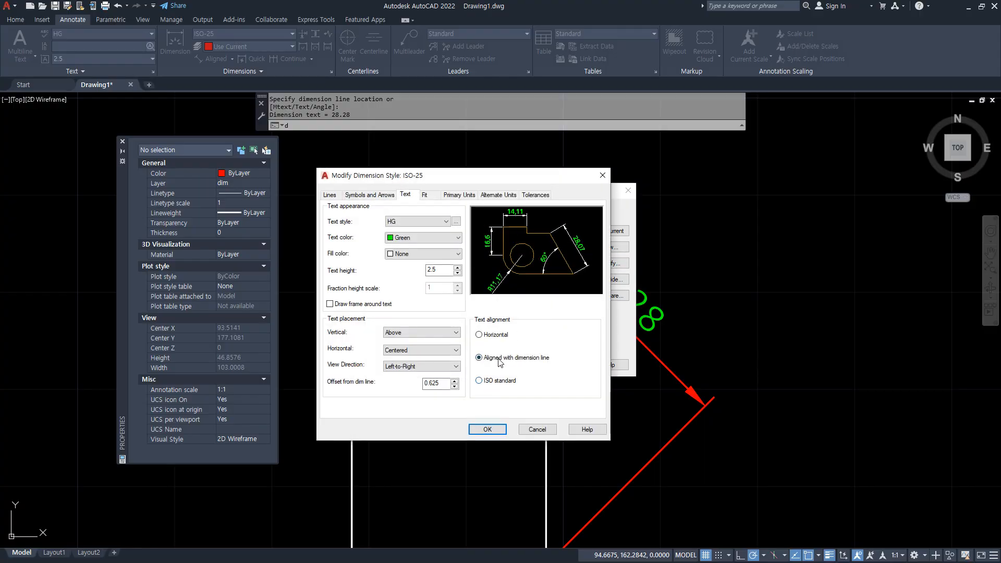
{"action": "left_click", "coordinate": [496, 335]}
{"action": "left_click", "coordinate": [487, 429]}
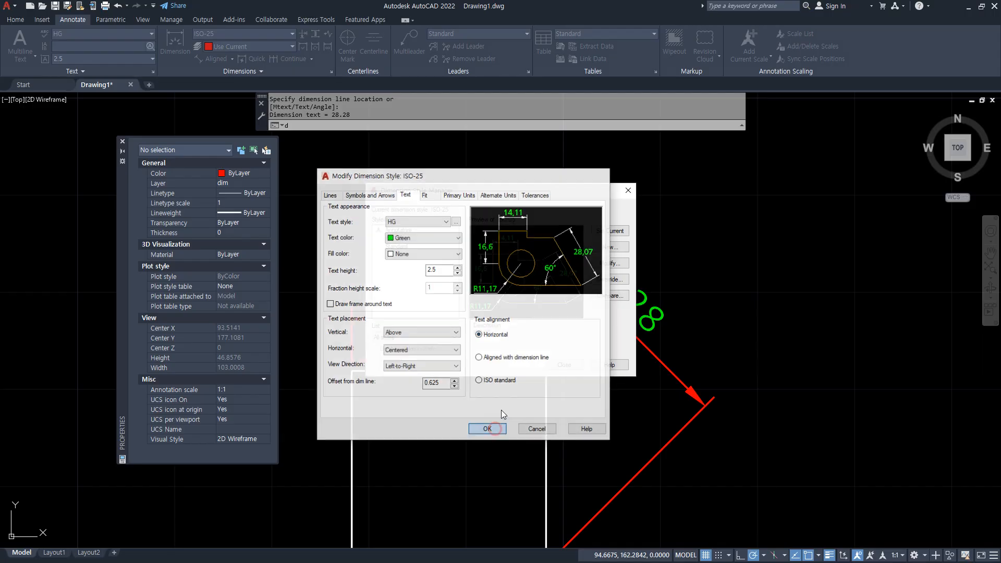
{"action": "left_click", "coordinate": [565, 365]}
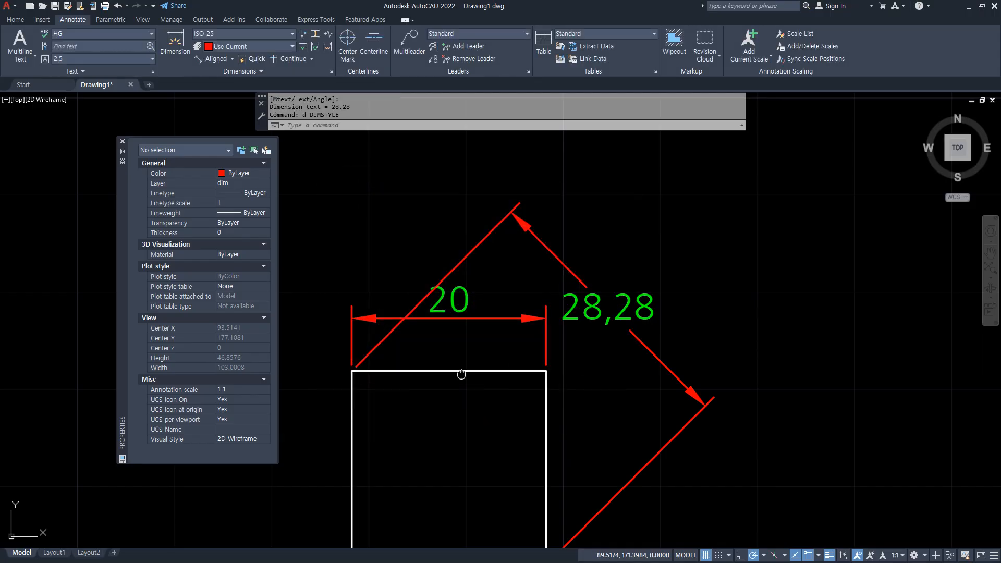
- Add an aligned dimension to the square's left edge, placed outside the square
{"action": "middle_click_drag", "start_coordinate": [458, 373], "coordinate": [522, 281]}
{"action": "left_click", "coordinate": [207, 59]}
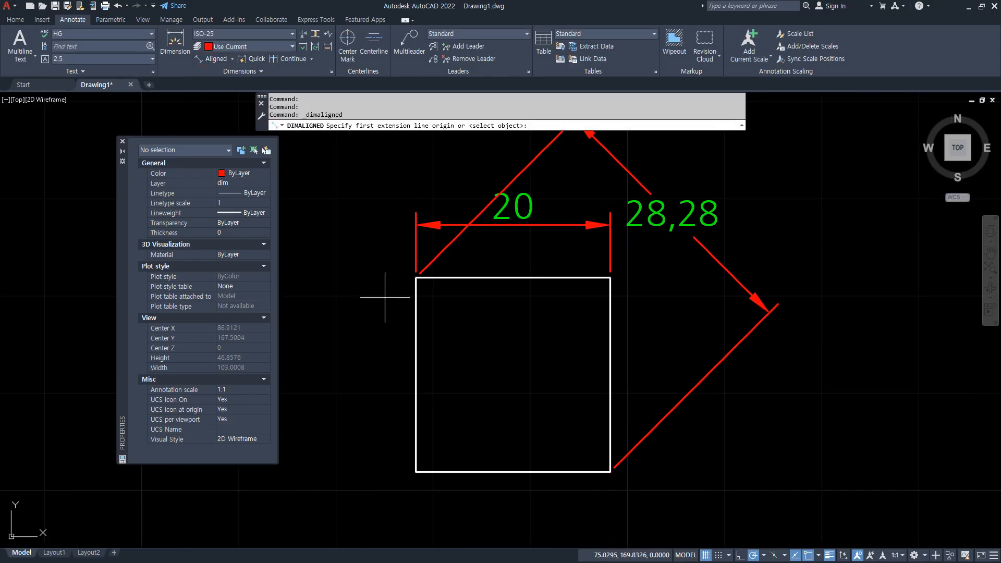
{"action": "left_click", "coordinate": [415, 278]}
{"action": "left_click", "coordinate": [416, 471]}
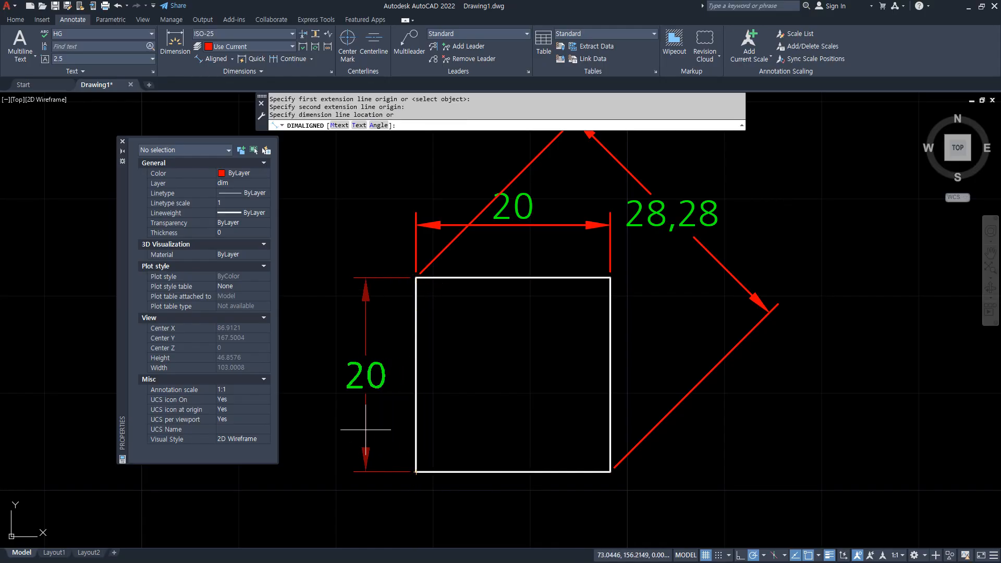
{"action": "left_click", "coordinate": [357, 412]}
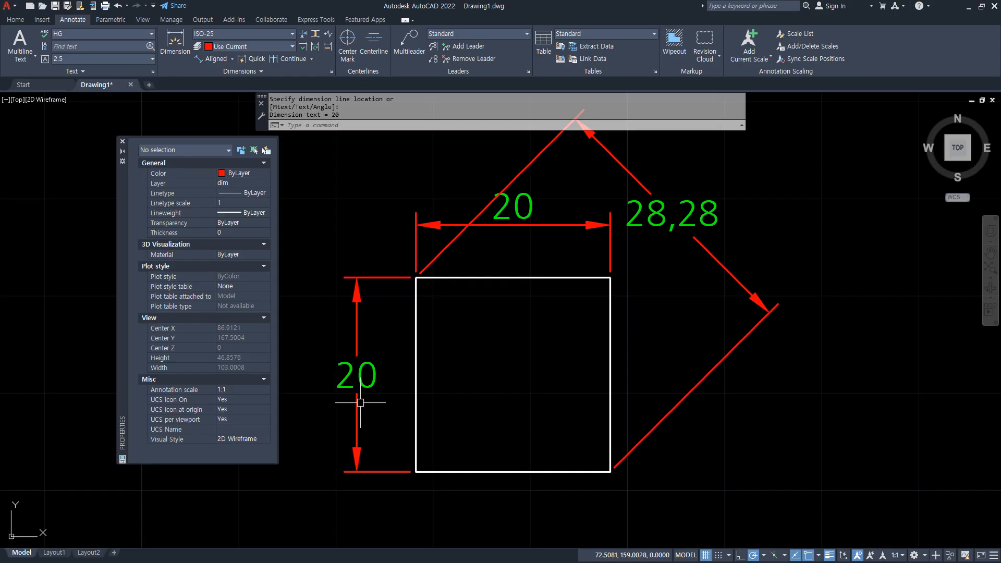
{"action": "middle_click_drag", "start_coordinate": [433, 316], "coordinate": [440, 345]}
{"action": "mouse_move", "coordinate": [586, 152]}
{"action": "left_mouse_down"}
{"action": "mouse_move", "coordinate": [756, 338]}
{"action": "mouse_move", "coordinate": [612, 177]}
{"action": "left_mouse_up"}
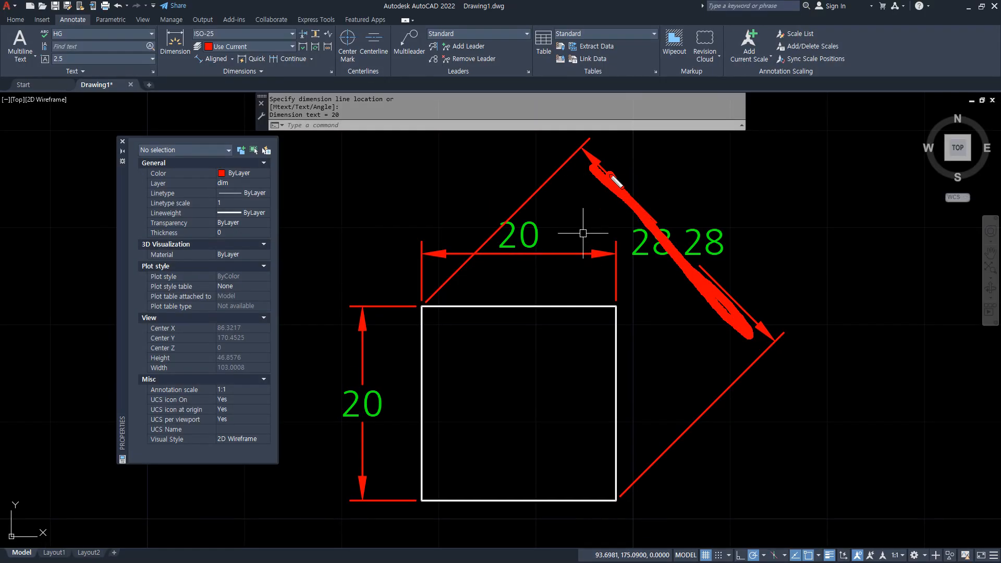
{"action": "key", "text": "Escape"}
{"action": "middle_click_drag", "start_coordinate": [797, 425], "coordinate": [665, 390]}
{"action": "type", "text": "c"}
{"action": "key", "text": "space"}
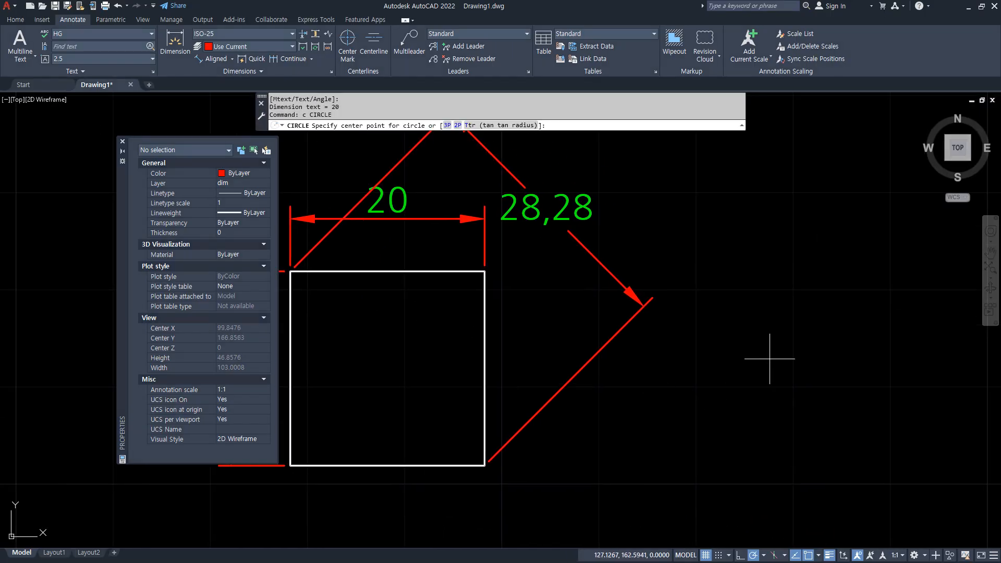
{"action": "left_click", "coordinate": [790, 385]}
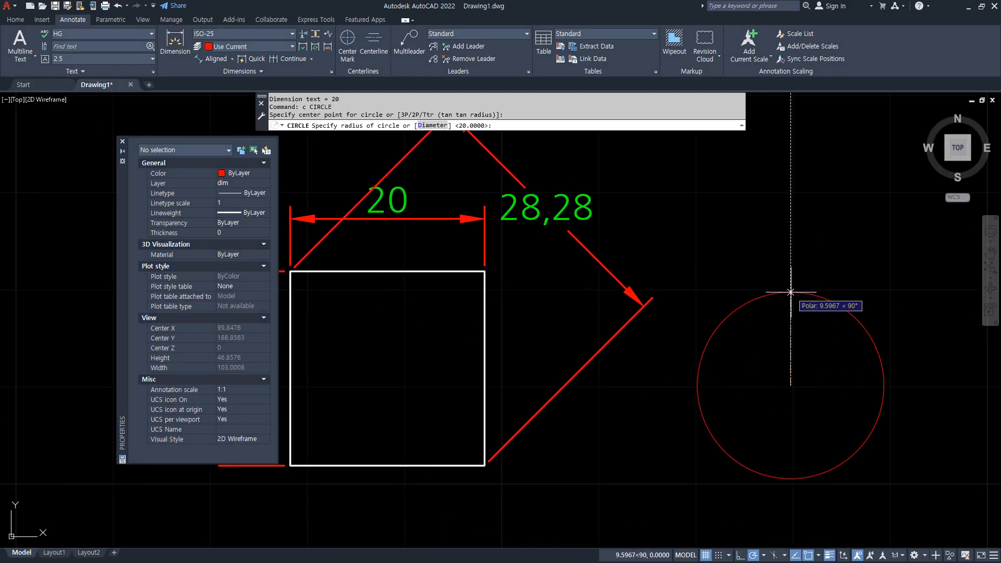
{"action": "type", "text": "20"}
{"action": "key", "text": "Return"}
{"action": "left_click", "coordinate": [788, 290]}
{"action": "left_click", "coordinate": [775, 163]}
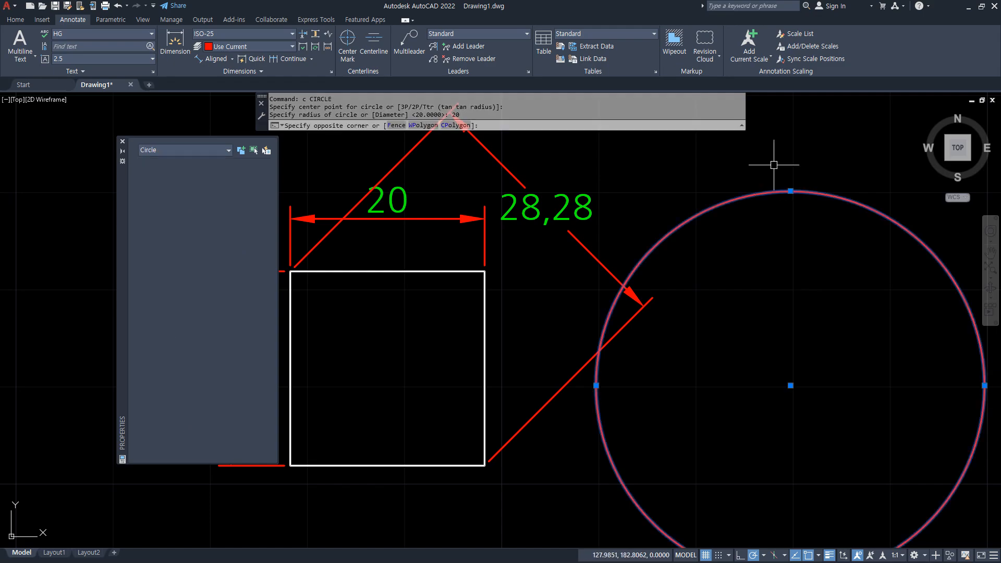
{"action": "type", "text": "e"}
{"action": "key", "text": "space"}
- Draw a circle with a radius of 10 in the empty area to the right of the square
{"action": "type", "text": "c"}
{"action": "key", "text": "space"}
{"action": "left_click", "coordinate": [793, 385]}
{"action": "type", "text": "10"}
{"action": "key", "text": "Return"}
- Match the circle's properties to those of the square's white outline
{"action": "type", "text": "ma"}
{"action": "key", "text": "Return"}
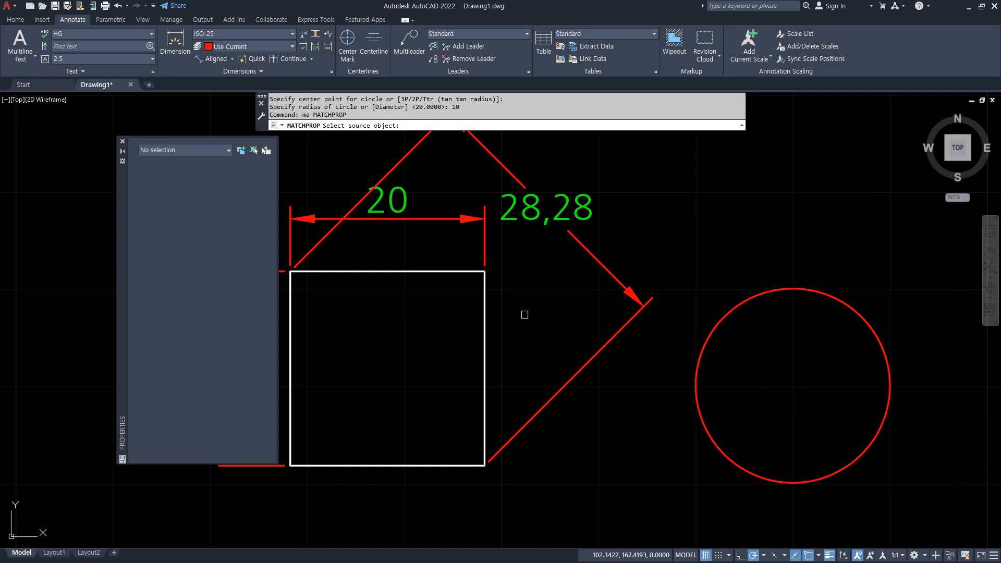
{"action": "left_click", "coordinate": [484, 324]}
{"action": "left_click", "coordinate": [762, 295]}
{"action": "key", "text": "Return"}
- Add a radius dimension to the circle with its text outside the upper-left of the circle
{"action": "left_click", "coordinate": [232, 59]}
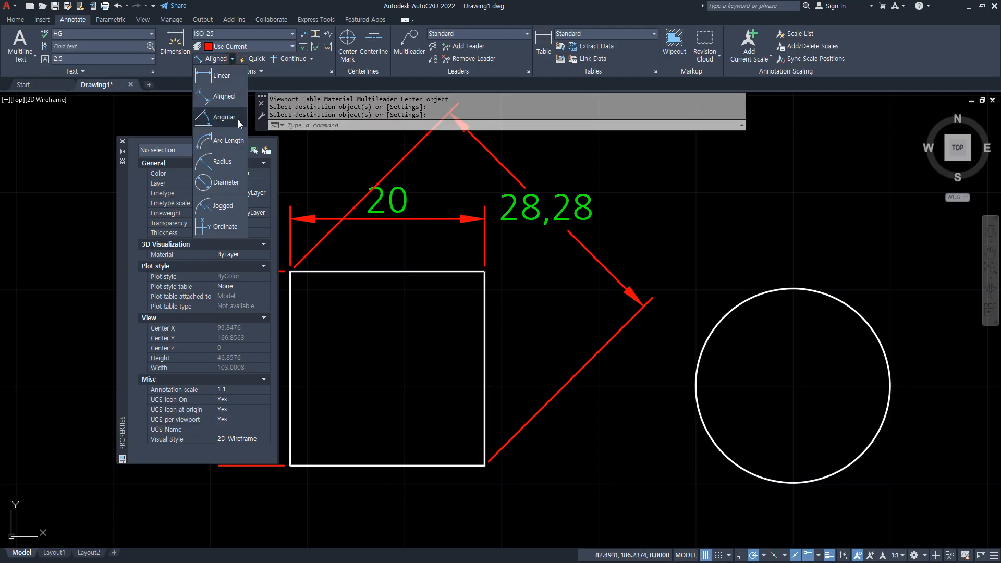
{"action": "left_click", "coordinate": [222, 161]}
{"action": "left_click", "coordinate": [849, 306]}
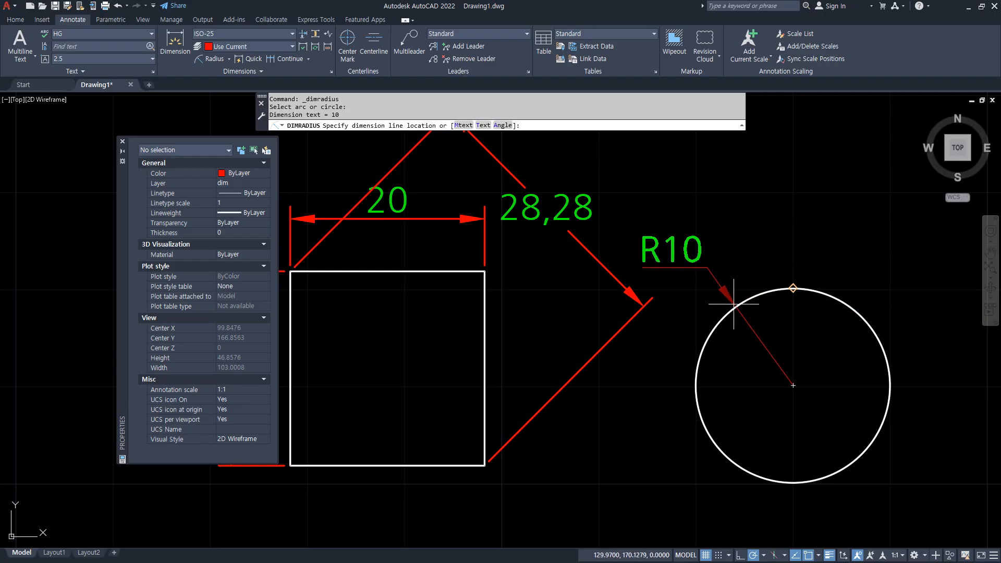
{"action": "left_click", "coordinate": [710, 284]}
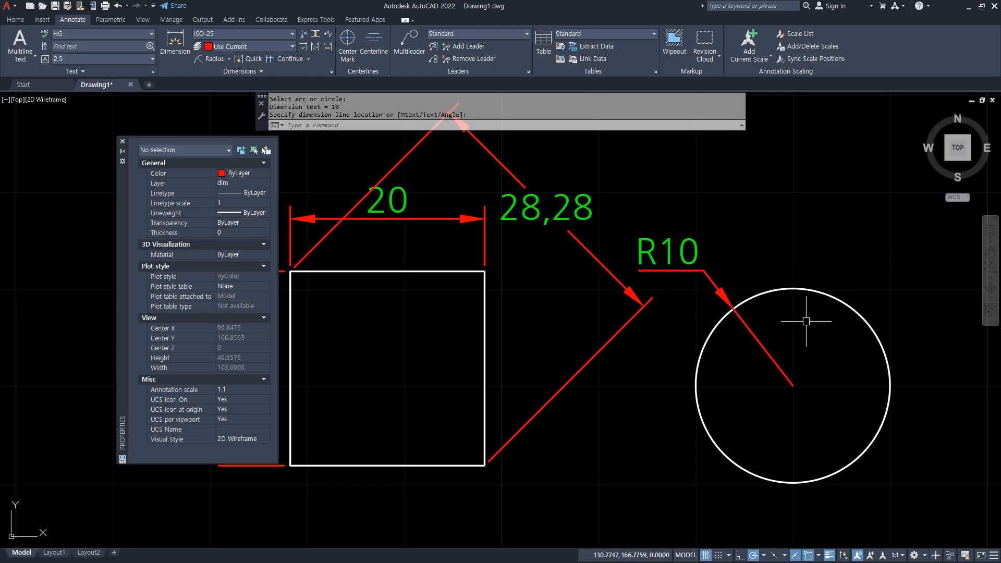
- Add a second radius dimension to the circle, pointing to its upper-right edge with the text inside the circle
{"action": "key", "text": "space"}
{"action": "left_click", "coordinate": [852, 311]}
{"action": "left_click", "coordinate": [850, 337]}
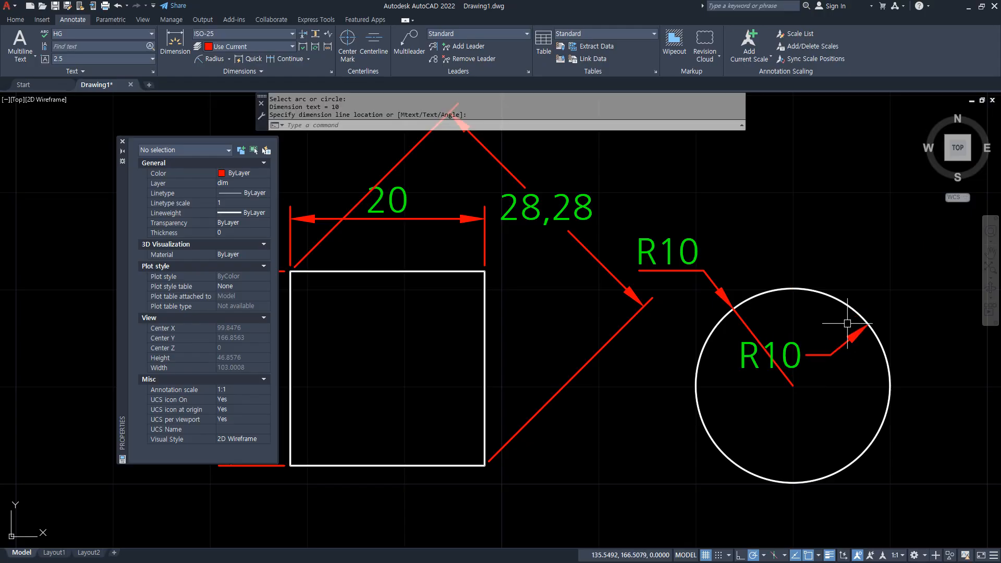
{"action": "left_click", "coordinate": [818, 405]}
{"action": "key", "text": "Escape"}
{"action": "key", "text": "Escape"}
- Set the ISO-25 dimension style's text alignment to Aligned with dimension line and apply it to the drawing
{"action": "type", "text": "d"}
{"action": "key", "text": "Return"}
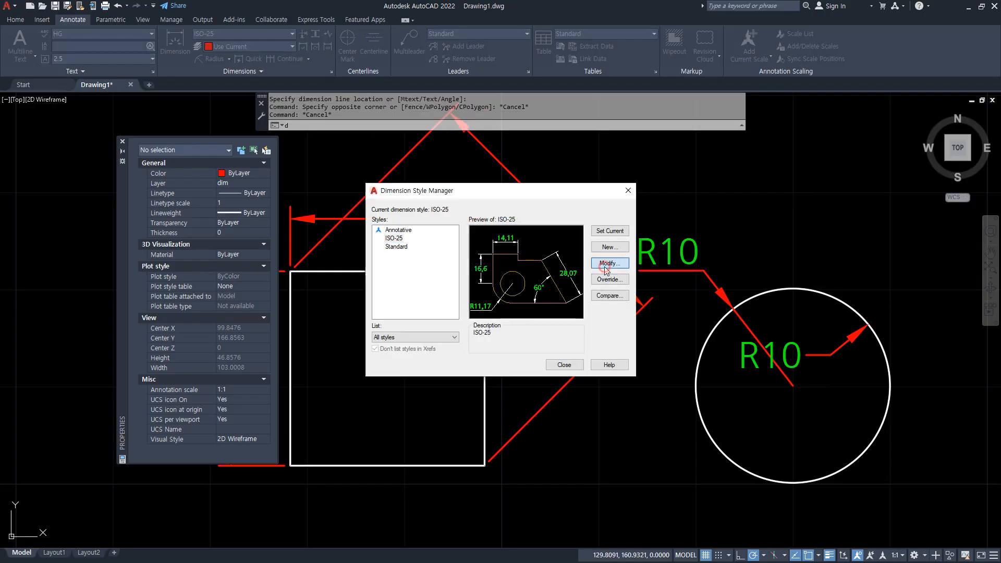
{"action": "left_click", "coordinate": [603, 263]}
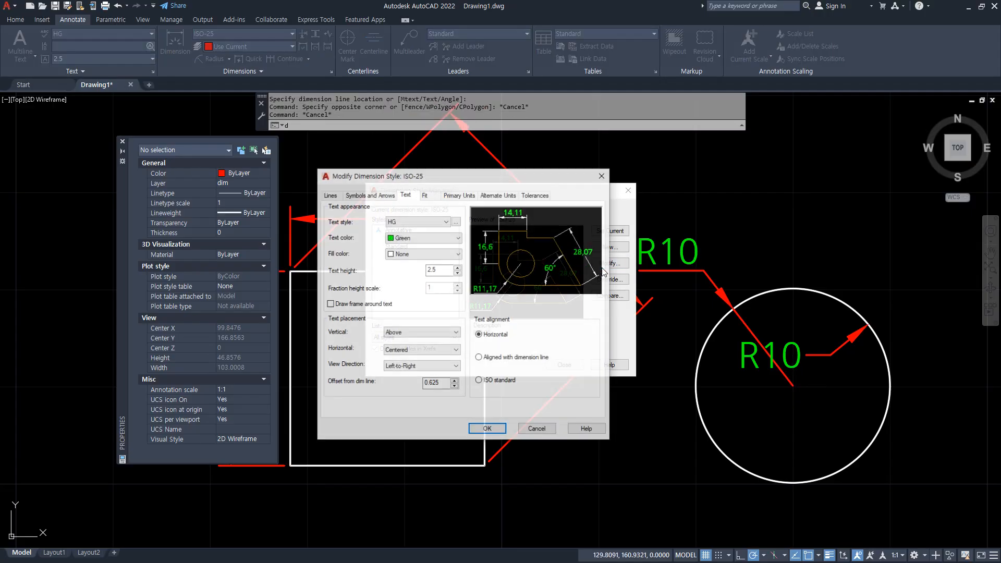
{"action": "left_click", "coordinate": [510, 358]}
{"action": "left_click", "coordinate": [498, 429]}
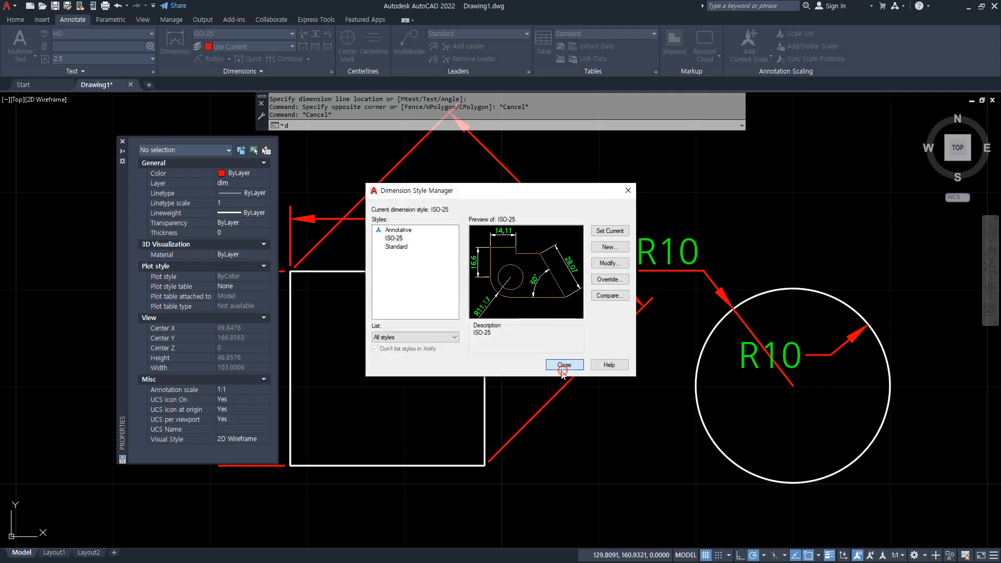
{"action": "left_click", "coordinate": [564, 365]}
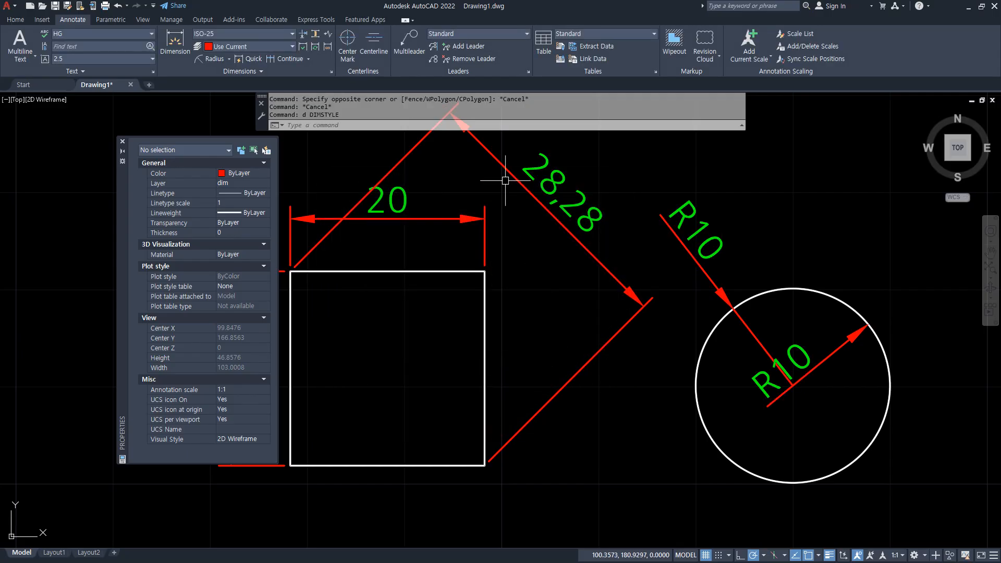
{"action": "left_click_drag", "start_coordinate": [476, 146], "coordinate": [584, 247]}
{"action": "left_click", "coordinate": [823, 366]}
{"action": "left_click", "coordinate": [808, 353]}
{"action": "key", "text": "Escape"}
- Draw a circle with a radius of 20 to the right of the small circle, overlapping its right edge
{"action": "middle_click_drag", "start_coordinate": [869, 414], "coordinate": [659, 361]}
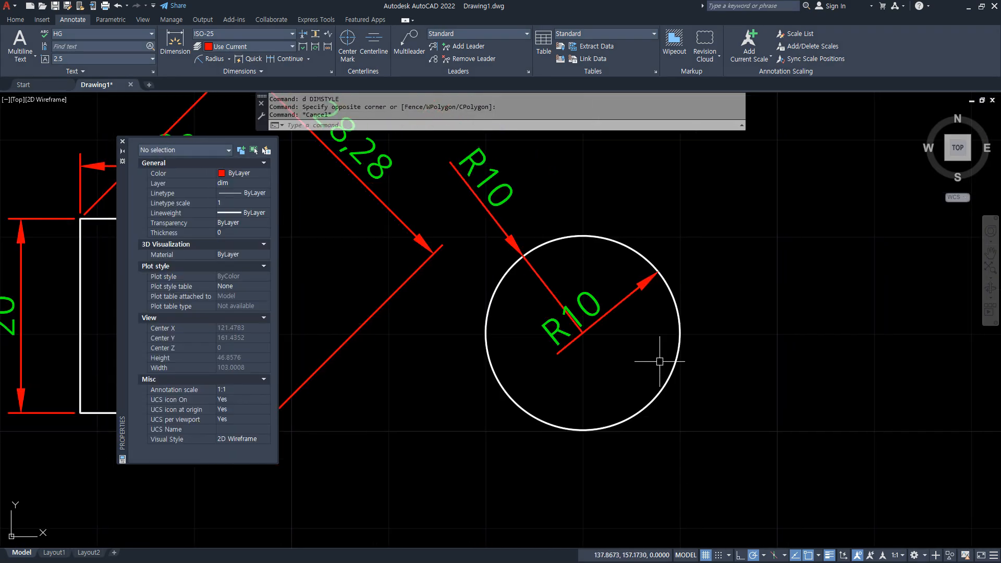
{"action": "type", "text": "c"}
{"action": "key", "text": "Return"}
{"action": "left_click", "coordinate": [860, 331]}
{"action": "key", "text": "Return"}
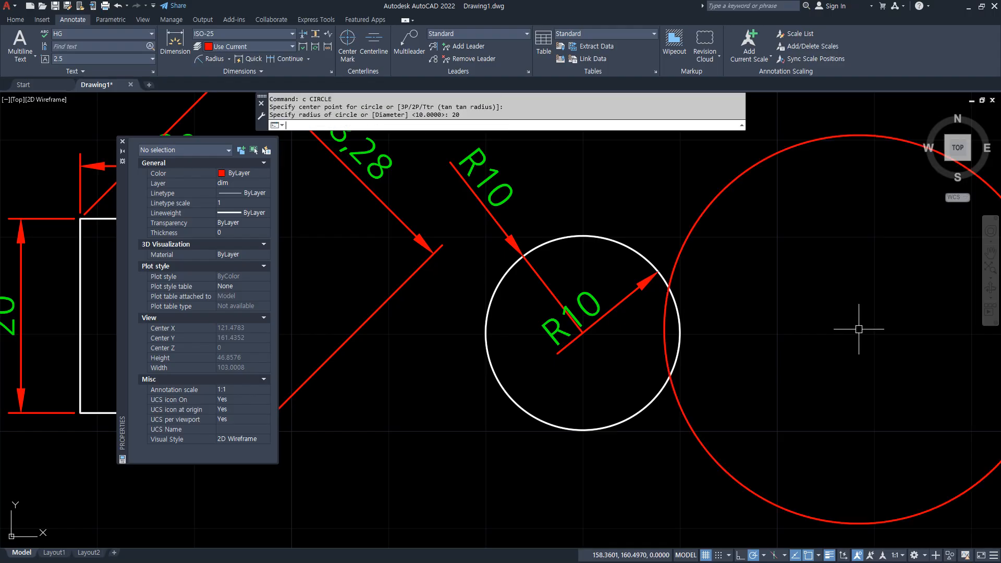
- Match the large circle's properties to those of the small white circle
{"action": "type", "text": "ma"}
{"action": "key", "text": "Return"}
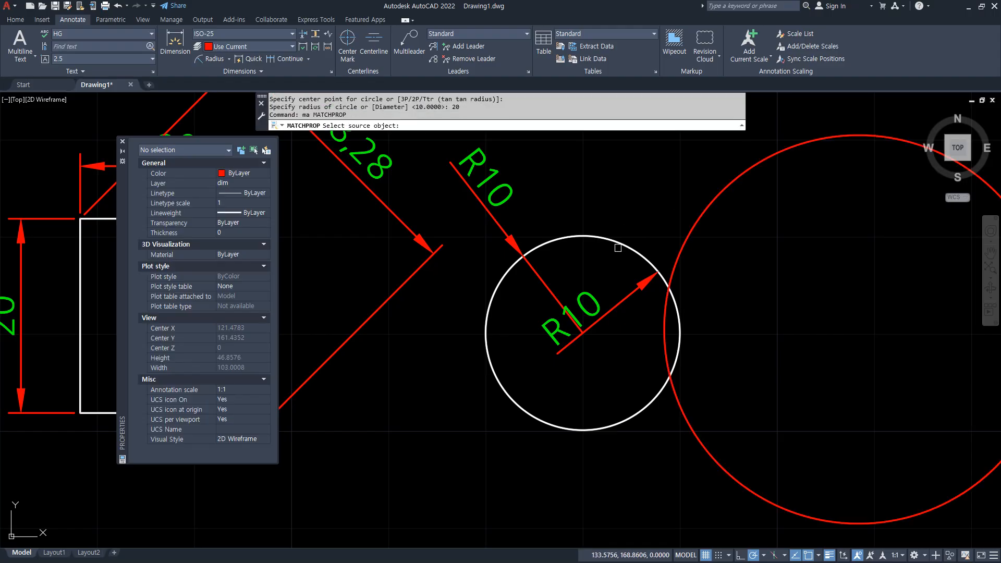
{"action": "left_click", "coordinate": [618, 243]}
{"action": "left_click", "coordinate": [679, 233]}
{"action": "left_click", "coordinate": [686, 241]}
{"action": "left_click", "coordinate": [685, 241]}
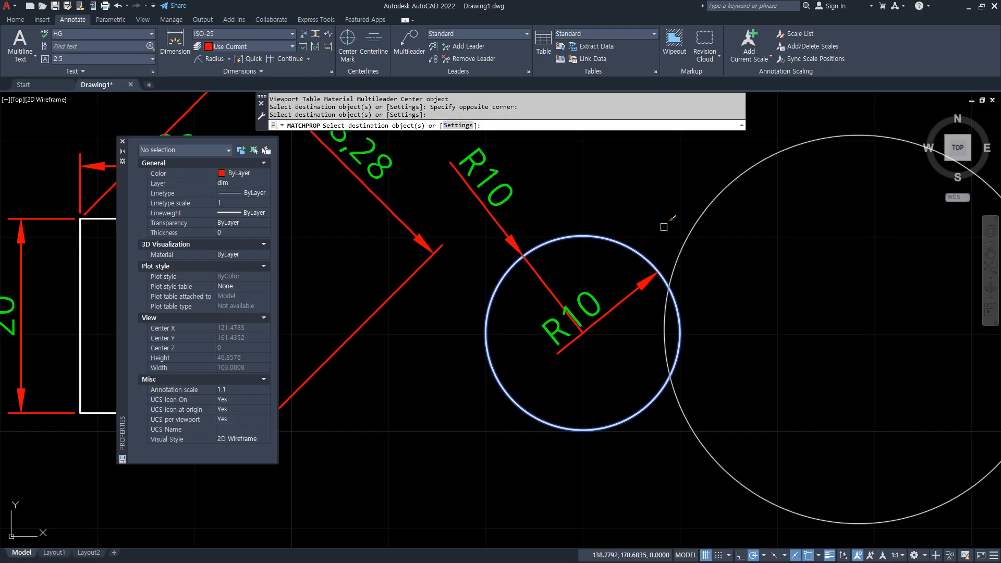
{"action": "key", "text": "Return"}
- Add a radius dimension to the large circle's upper-left edge with its text inside the circle
{"action": "left_click", "coordinate": [211, 58]}
{"action": "left_click", "coordinate": [718, 207]}
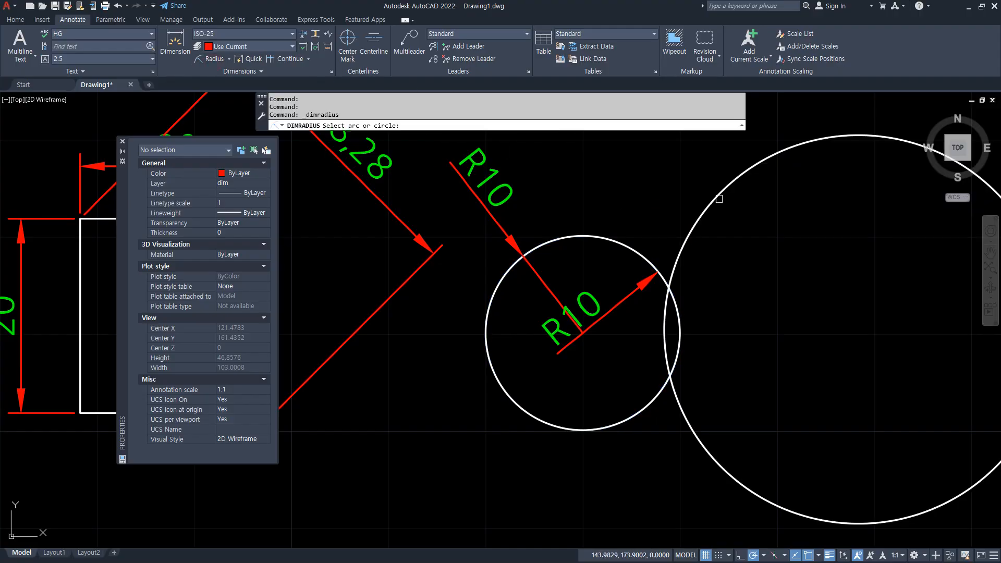
{"action": "left_click", "coordinate": [739, 227]}
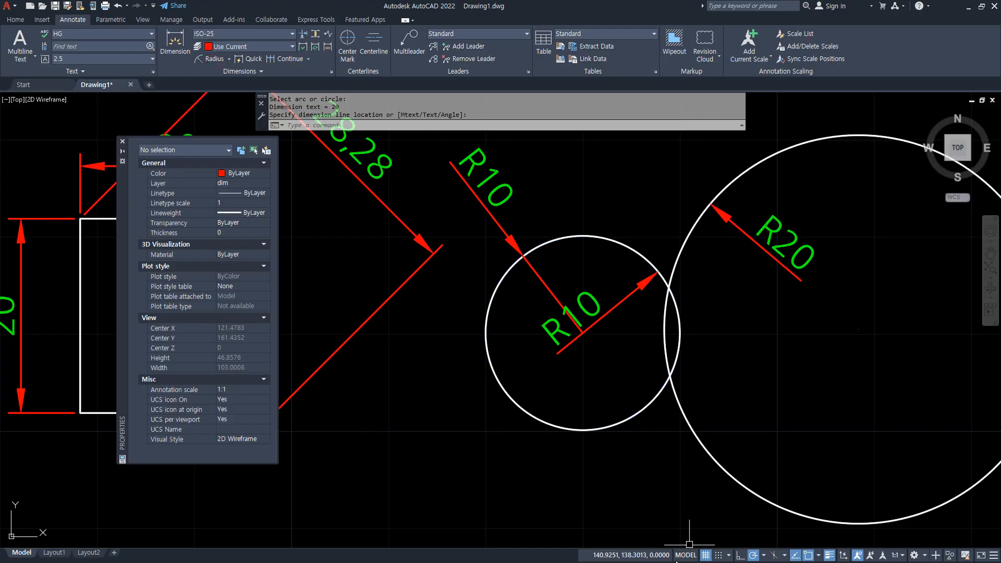
{"action": "mouse_move", "coordinate": [801, 295]}
{"action": "left_mouse_down"}
{"action": "mouse_move", "coordinate": [725, 179]}
{"action": "mouse_move", "coordinate": [814, 287]}
{"action": "mouse_move", "coordinate": [788, 291]}
{"action": "left_mouse_up"}
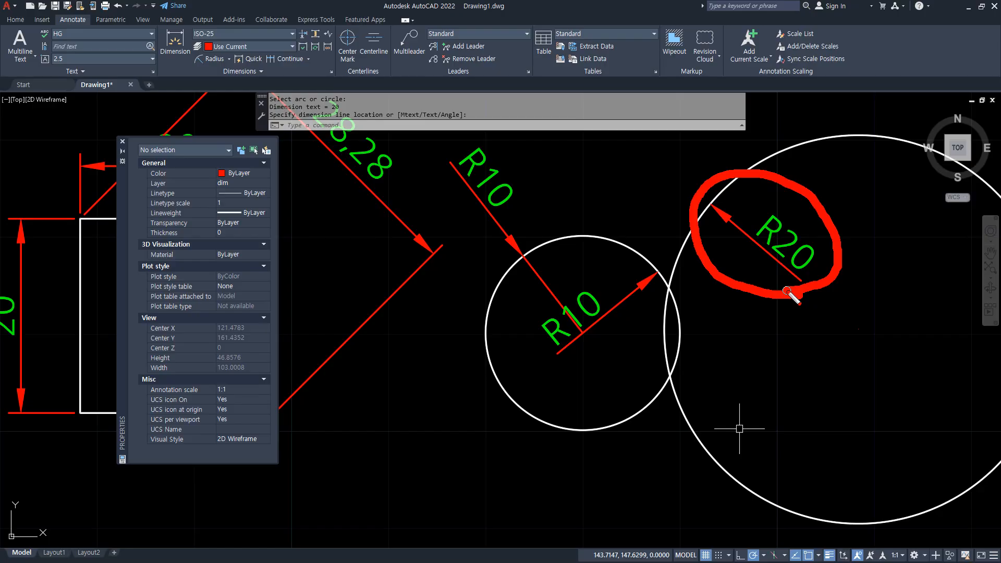
{"action": "key", "text": "Escape"}
- Change the ISO-25 dimension style's text alignment to ISO standard and apply it to the drawing
{"action": "type", "text": "d"}
{"action": "key", "text": "Return"}
{"action": "left_click", "coordinate": [607, 263]}
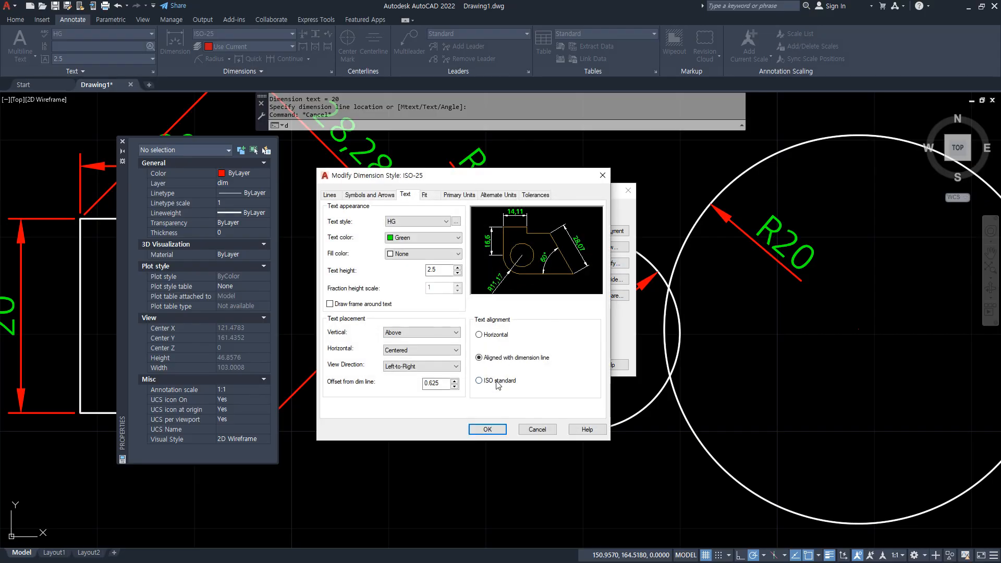
{"action": "left_click", "coordinate": [496, 381]}
{"action": "left_click", "coordinate": [486, 429]}
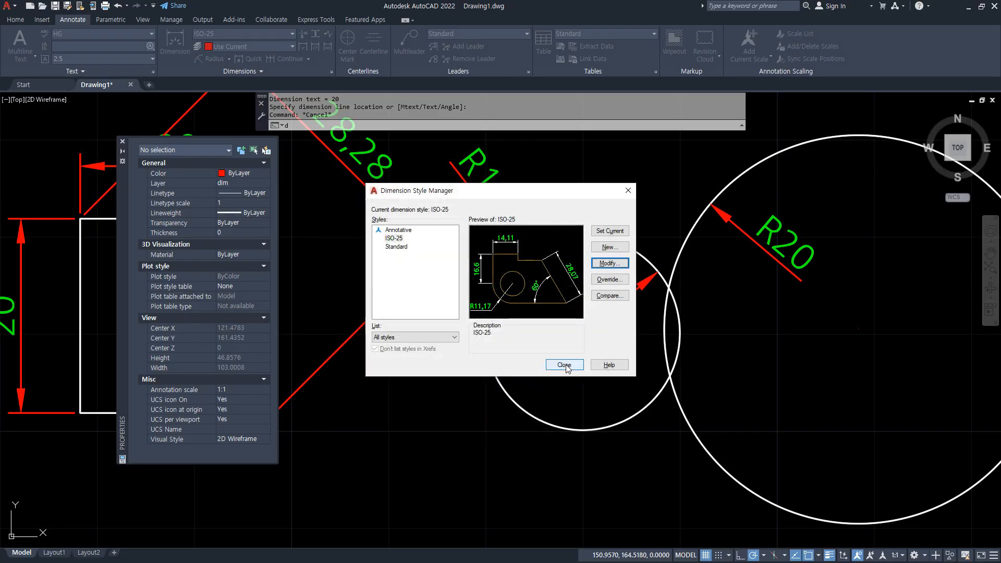
{"action": "left_click", "coordinate": [565, 366]}
- Compare the text orientation of the radius dimensions placed inside and outside the two circles
{"action": "mouse_move", "coordinate": [585, 346]}
{"action": "middle_mouse_down"}
{"action": "mouse_move", "coordinate": [660, 343]}
{"action": "mouse_move", "coordinate": [645, 364]}
{"action": "middle_mouse_up"}
{"action": "mouse_move", "coordinate": [863, 324]}
{"action": "left_mouse_down"}
{"action": "mouse_move", "coordinate": [777, 300]}
{"action": "mouse_move", "coordinate": [904, 297]}
{"action": "left_mouse_up"}
{"action": "scroll", "coordinate": [760, 328], "scroll_direction": "down", "scroll_amount": 3}
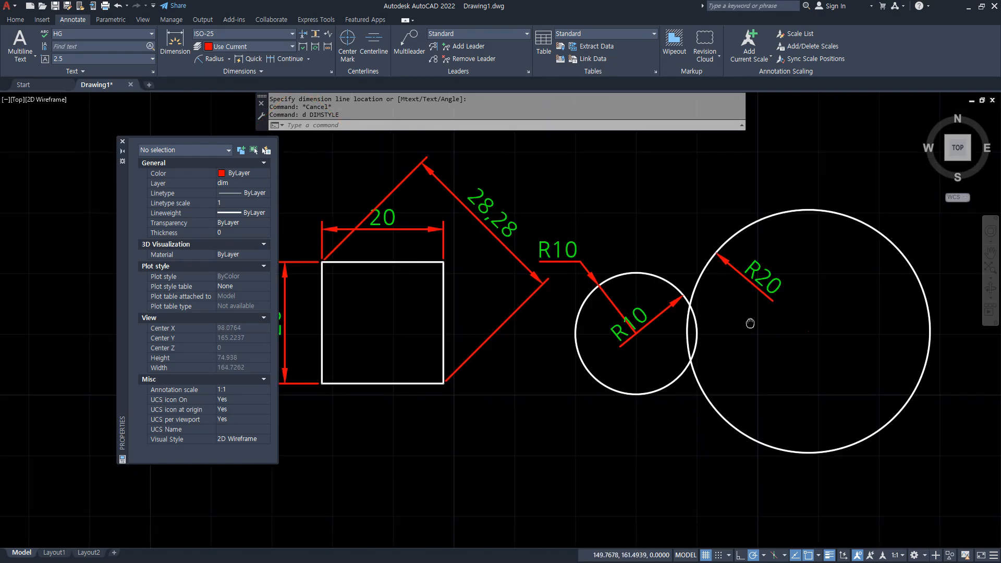
{"action": "mouse_move", "coordinate": [703, 238]}
{"action": "left_mouse_down"}
{"action": "mouse_move", "coordinate": [730, 288]}
{"action": "mouse_move", "coordinate": [792, 312]}
{"action": "left_mouse_up"}
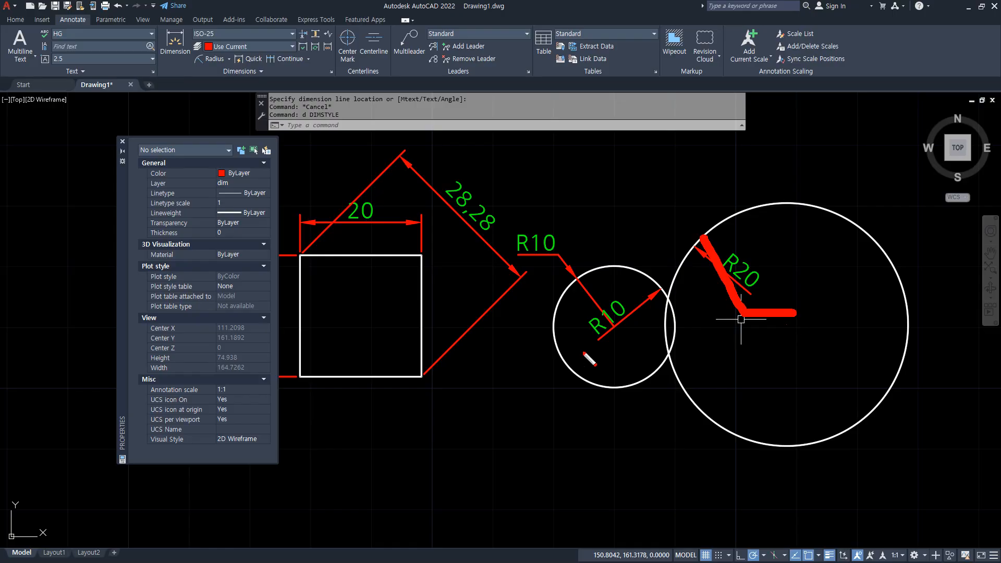
{"action": "left_click_drag", "start_coordinate": [662, 290], "coordinate": [597, 333]}
{"action": "mouse_move", "coordinate": [567, 285]}
{"action": "left_mouse_down"}
{"action": "mouse_move", "coordinate": [497, 239]}
{"action": "mouse_move", "coordinate": [578, 284]}
{"action": "mouse_move", "coordinate": [539, 301]}
{"action": "left_mouse_up"}
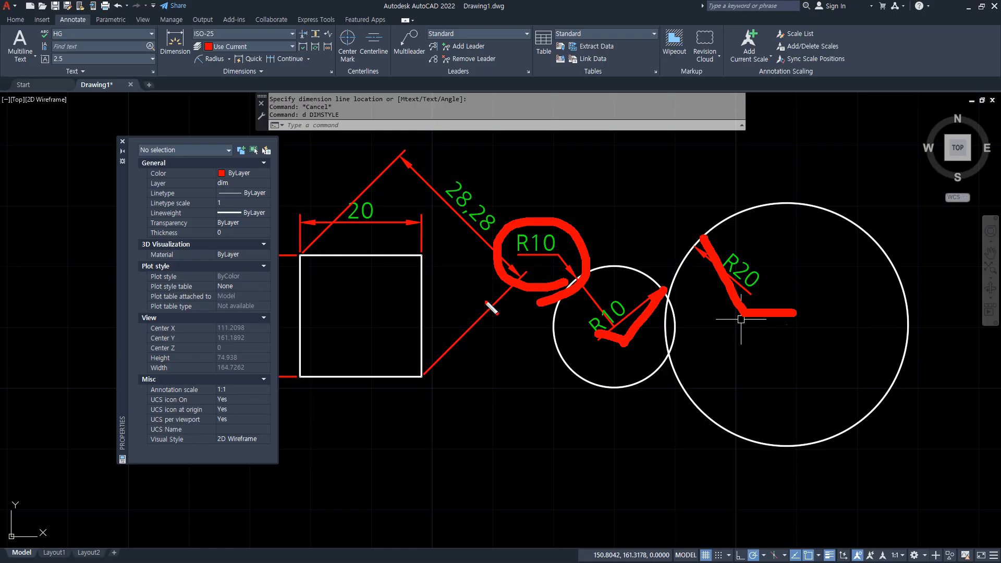
{"action": "key", "text": "Escape"}
- Add a radius dimension to the large circle with its text outside the upper-right edge
{"action": "left_click", "coordinate": [212, 59]}
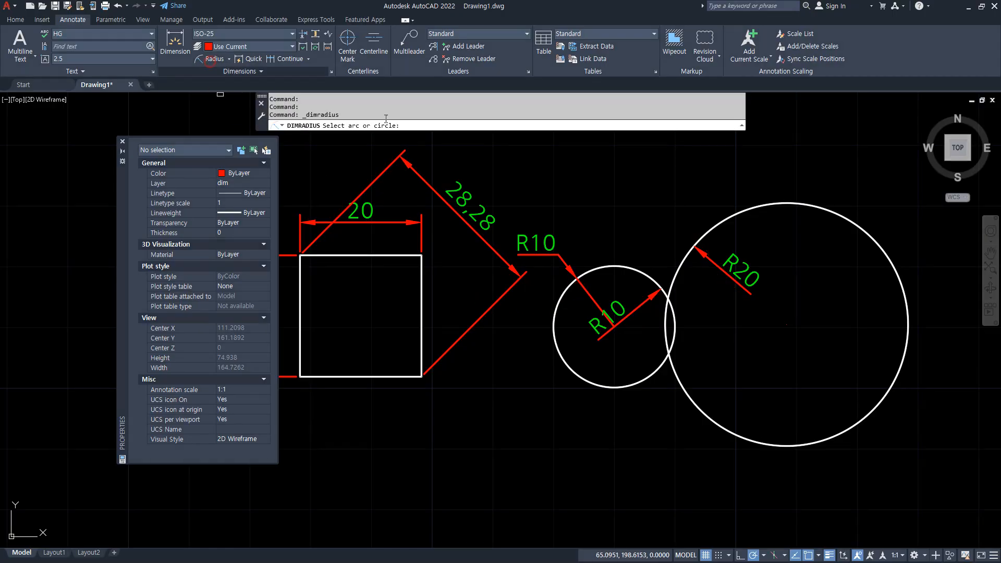
{"action": "left_click", "coordinate": [759, 208]}
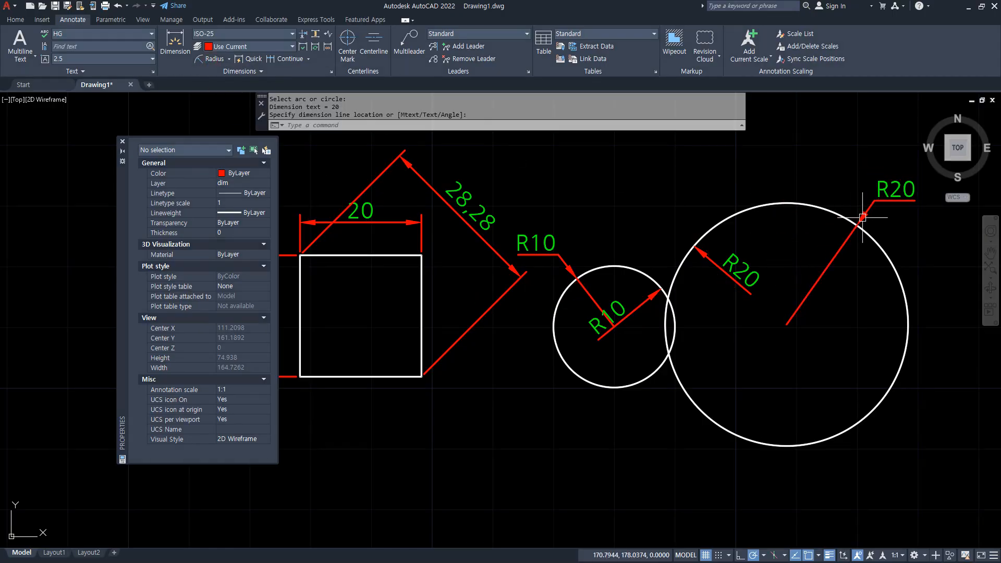
{"action": "mouse_move", "coordinate": [918, 241]}
{"action": "left_mouse_down"}
{"action": "mouse_move", "coordinate": [829, 188]}
{"action": "mouse_move", "coordinate": [913, 245]}
{"action": "left_mouse_up"}
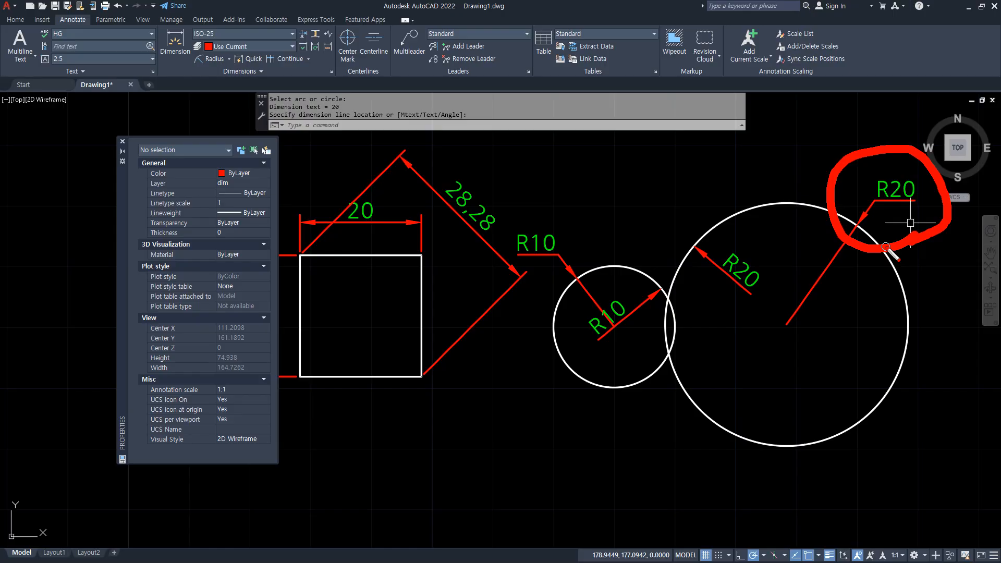
{"action": "left_click_drag", "start_coordinate": [938, 250], "coordinate": [891, 252]}
{"action": "left_click_drag", "start_coordinate": [775, 311], "coordinate": [629, 359]}
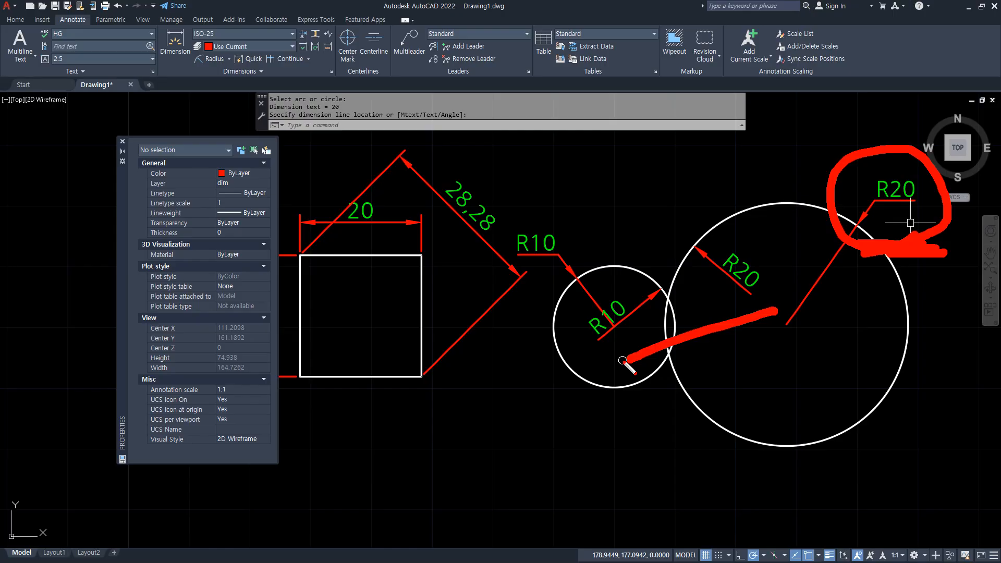
{"action": "key", "text": "Escape"}
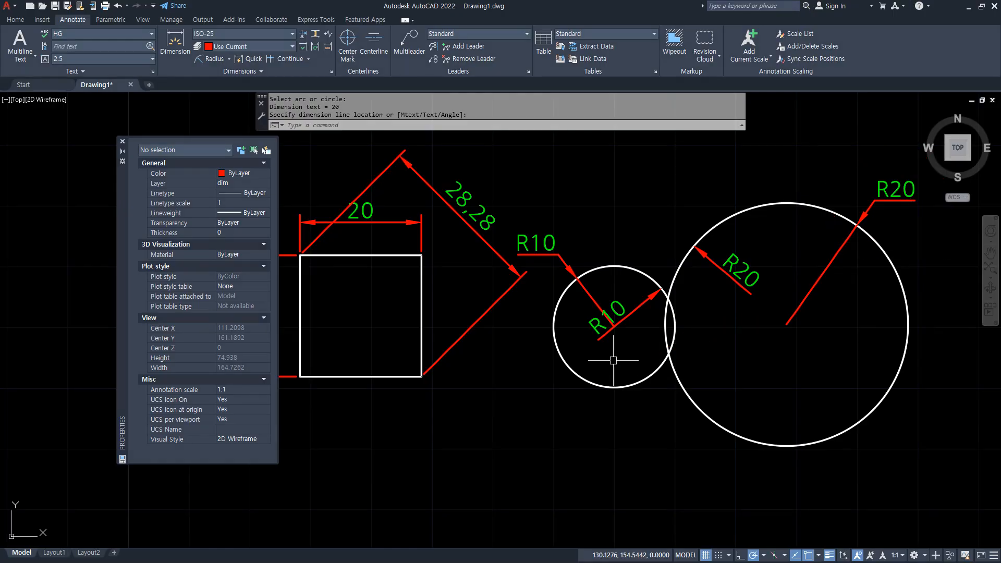
- In the ISO-25 dimension style, switch the text alignment to Aligned with dimension line
{"action": "left_click", "coordinate": [532, 212]}
{"action": "type", "text": "d"}
{"action": "key", "text": "Return"}
{"action": "left_click", "coordinate": [609, 263]}
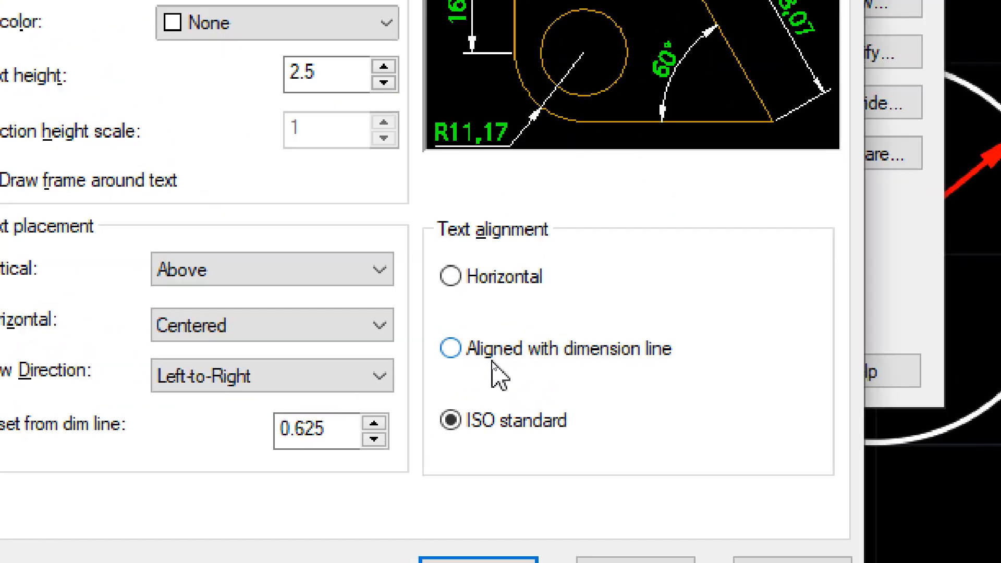
{"action": "left_click", "coordinate": [496, 365]}
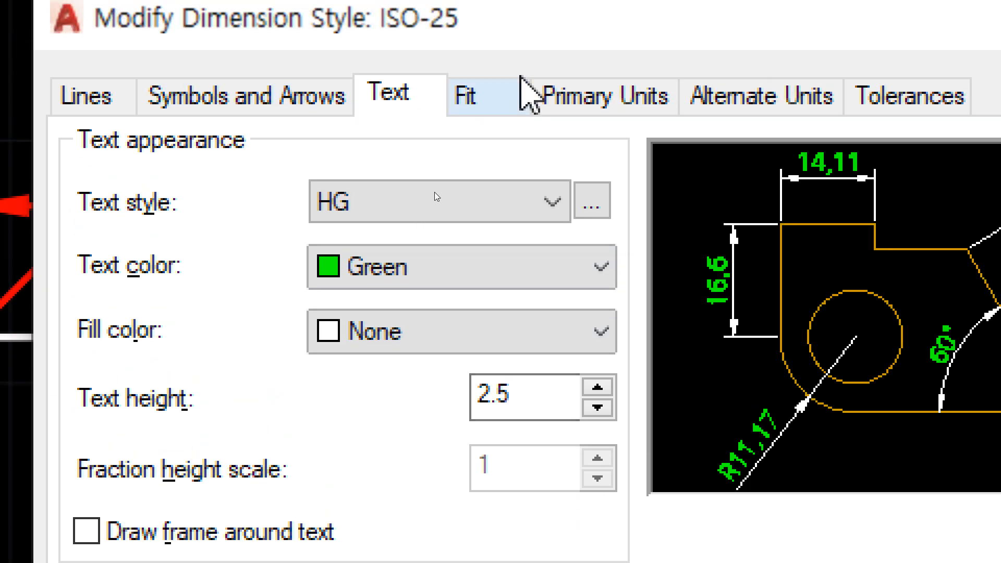
- Set the ISO-25 style's fit option to move Arrows outside the extension lines first, and apply the style changes
{"action": "left_click", "coordinate": [491, 93]}
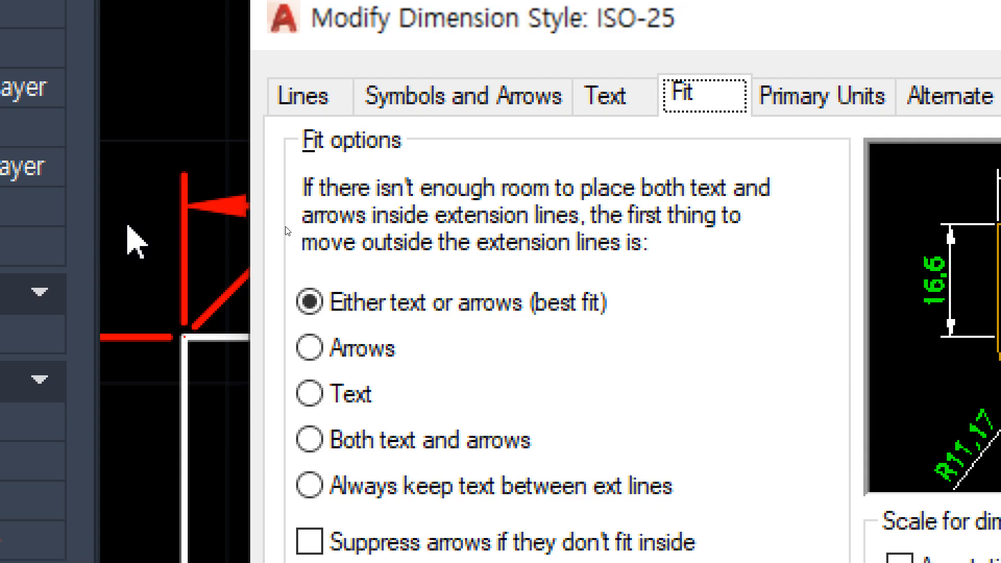
{"action": "left_click", "coordinate": [331, 357]}
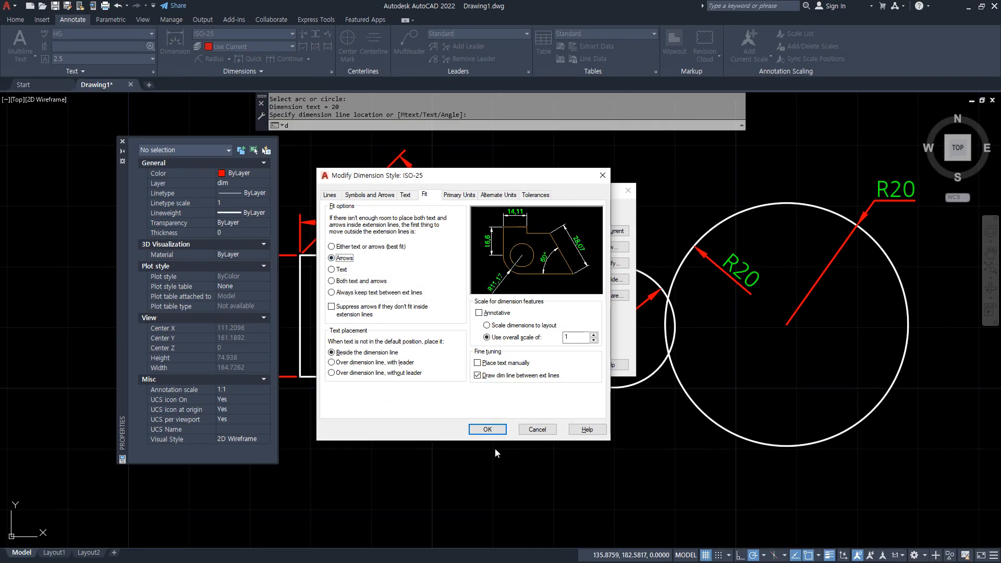
{"action": "left_click", "coordinate": [483, 428]}
{"action": "left_click", "coordinate": [564, 364]}
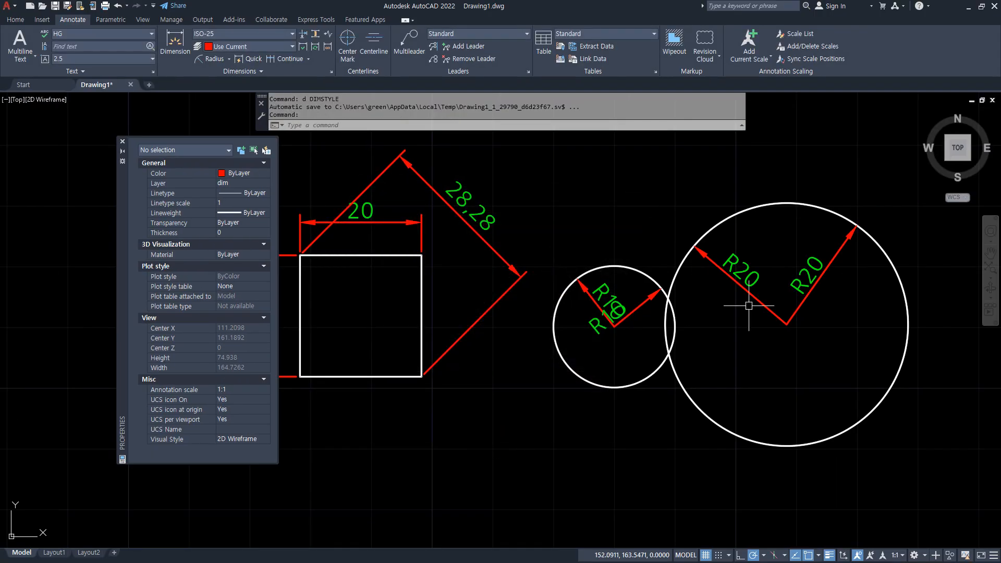
{"action": "mouse_move", "coordinate": [735, 341]}
{"action": "left_mouse_down"}
{"action": "mouse_move", "coordinate": [799, 289]}
{"action": "mouse_move", "coordinate": [743, 343]}
{"action": "left_mouse_up"}
{"action": "key", "text": "Escape"}
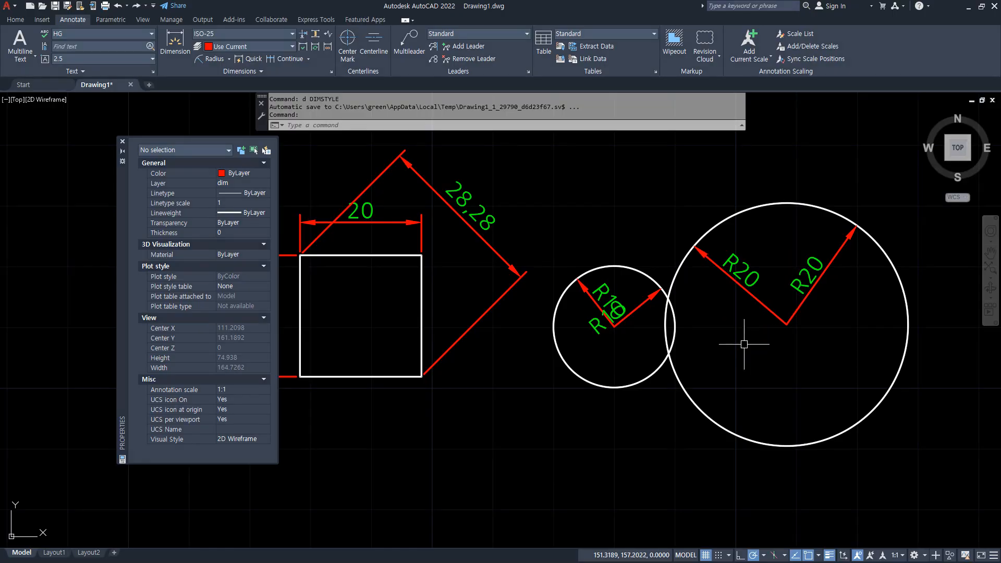
- Add a diameter dimension across the large circle with its text inside, near the center
{"action": "left_click", "coordinate": [211, 58]}
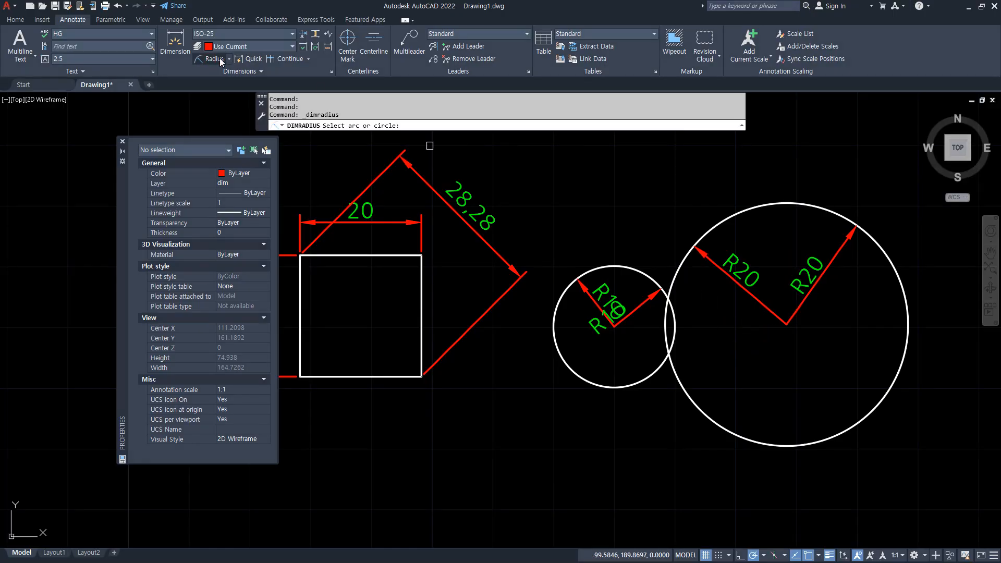
{"action": "left_click", "coordinate": [229, 59]}
{"action": "left_click", "coordinate": [213, 182]}
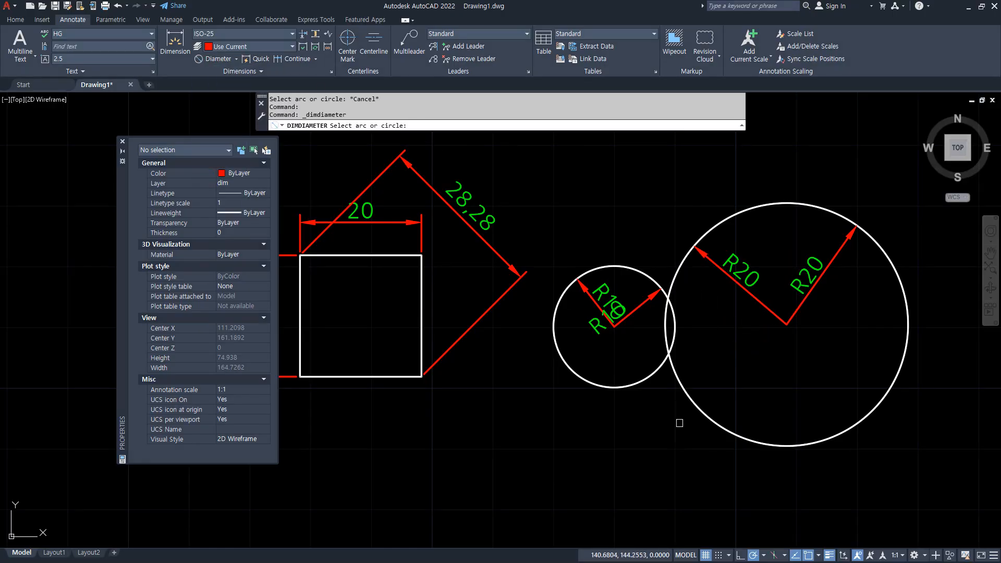
{"action": "left_click", "coordinate": [690, 397]}
{"action": "left_click", "coordinate": [704, 336]}
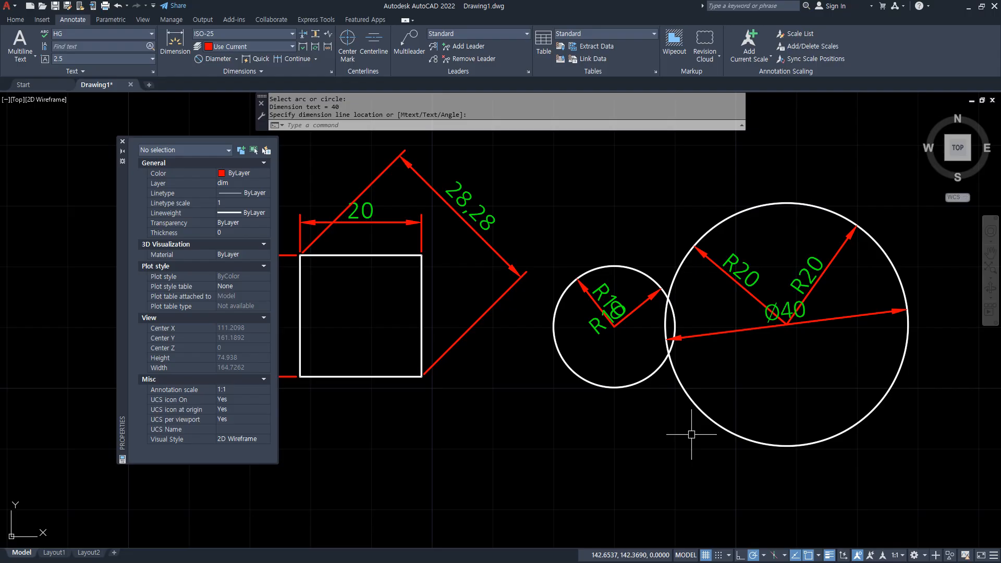
{"action": "mouse_move", "coordinate": [811, 365]}
{"action": "left_mouse_down"}
{"action": "mouse_move", "coordinate": [706, 318]}
{"action": "mouse_move", "coordinate": [866, 326]}
{"action": "mouse_move", "coordinate": [800, 366]}
{"action": "mouse_move", "coordinate": [749, 374]}
{"action": "left_mouse_up"}
{"action": "mouse_move", "coordinate": [865, 388]}
{"action": "left_mouse_down"}
{"action": "mouse_move", "coordinate": [769, 391]}
{"action": "mouse_move", "coordinate": [729, 406]}
{"action": "left_mouse_up"}
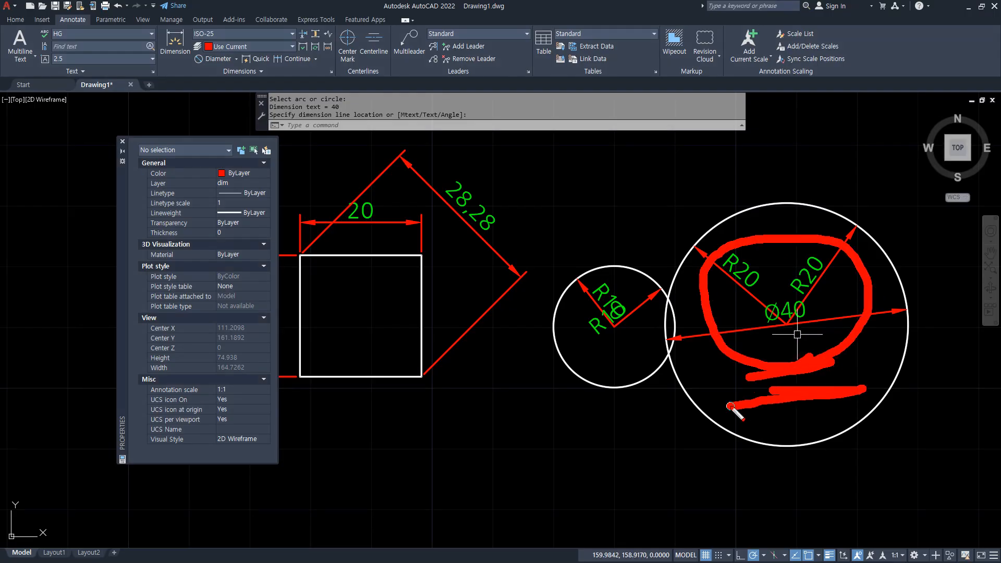
{"action": "key", "text": "Escape"}
- Try the ISO-25 fit options Text, Both text and arrows, and Always keep text between ext lines, finishing with Arrows selected
{"action": "type", "text": "d"}
{"action": "key", "text": "Return"}
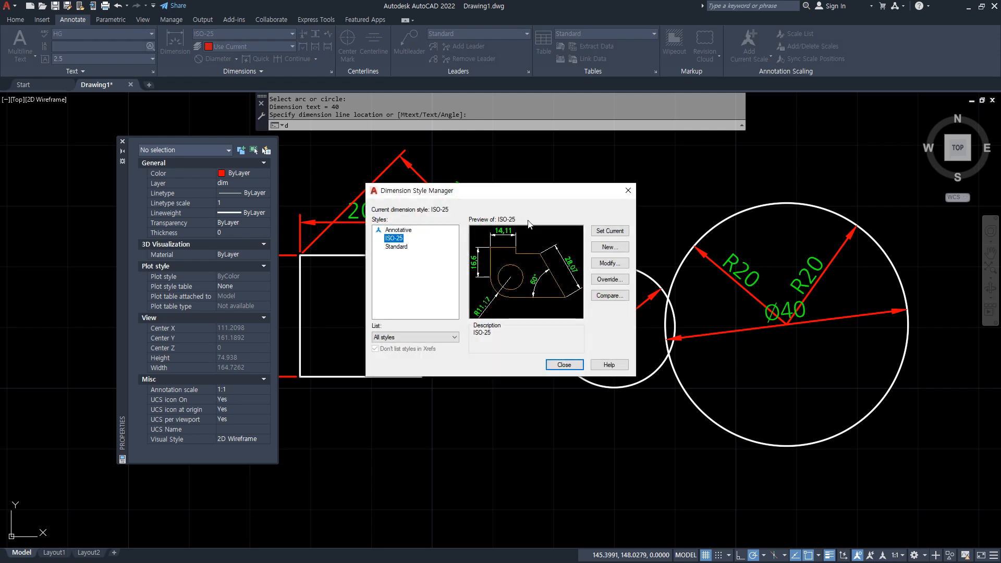
{"action": "left_click_drag", "start_coordinate": [497, 190], "coordinate": [466, 181]}
{"action": "left_click", "coordinate": [573, 254]}
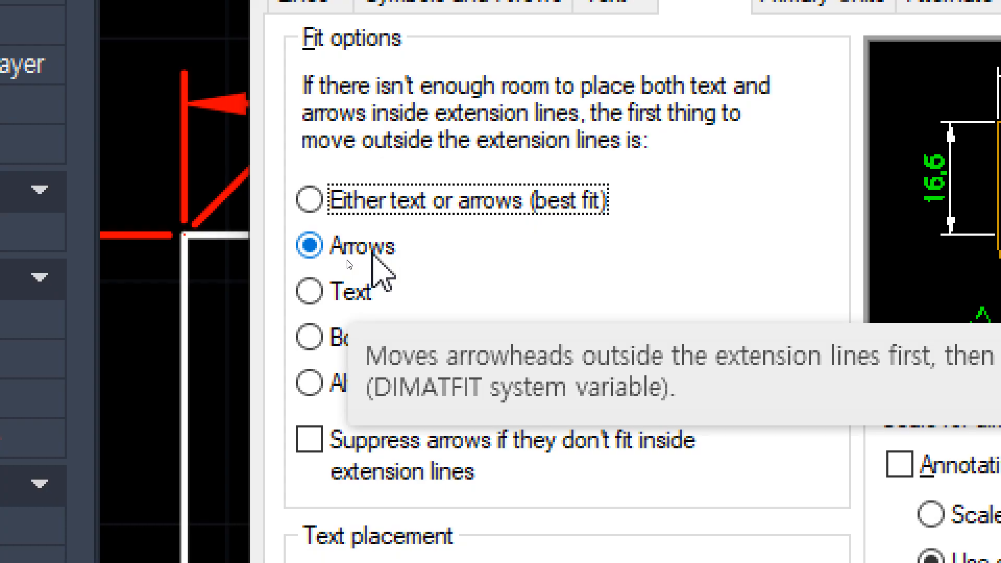
{"action": "left_click", "coordinate": [359, 301]}
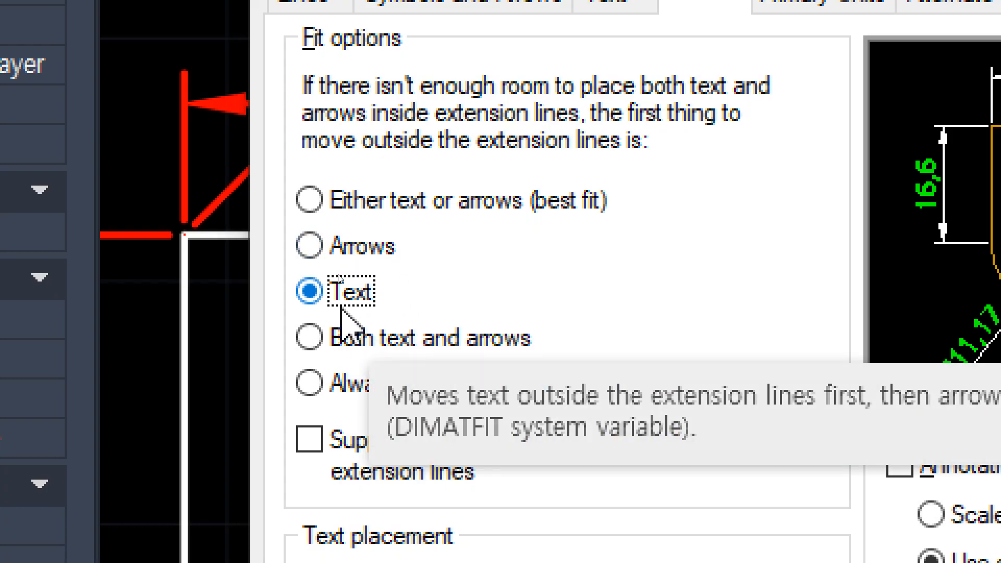
{"action": "left_click", "coordinate": [359, 348]}
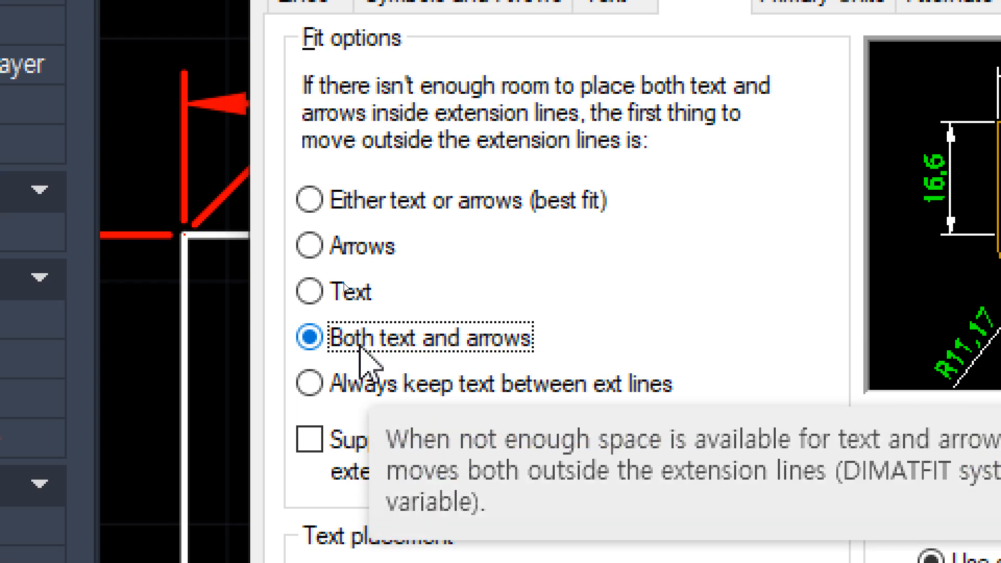
{"action": "left_click", "coordinate": [383, 397]}
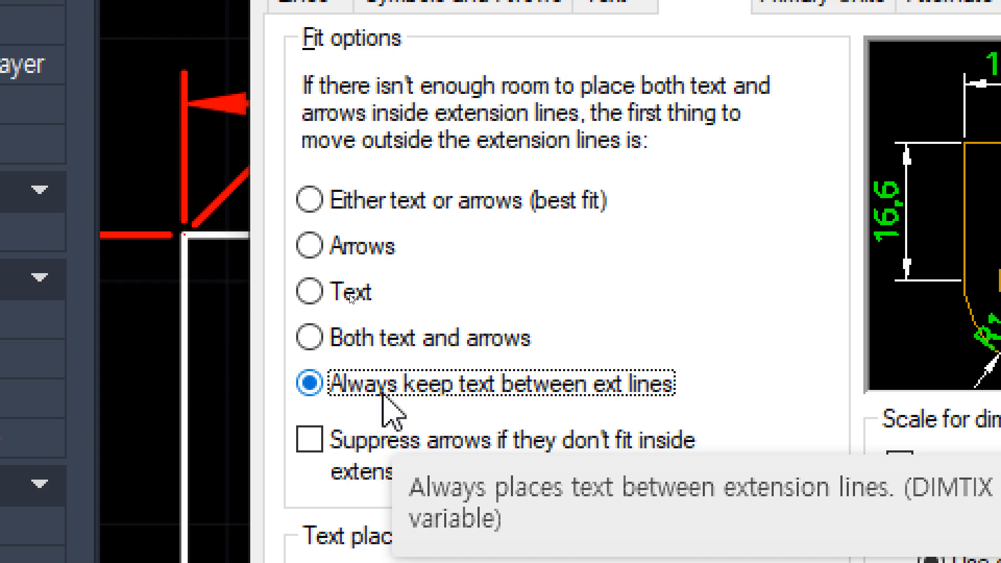
{"action": "left_click", "coordinate": [378, 246]}
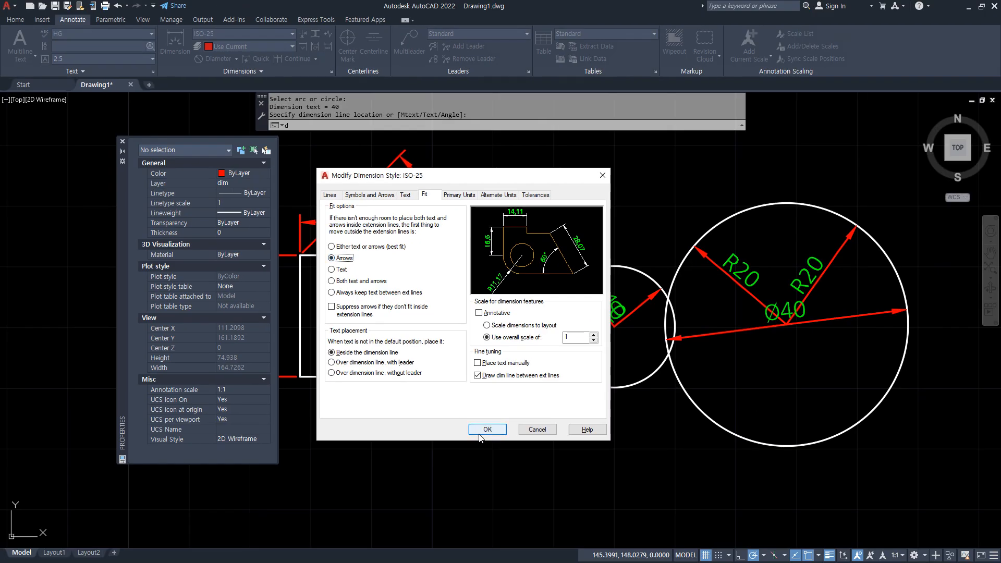
{"action": "left_click", "coordinate": [487, 432]}
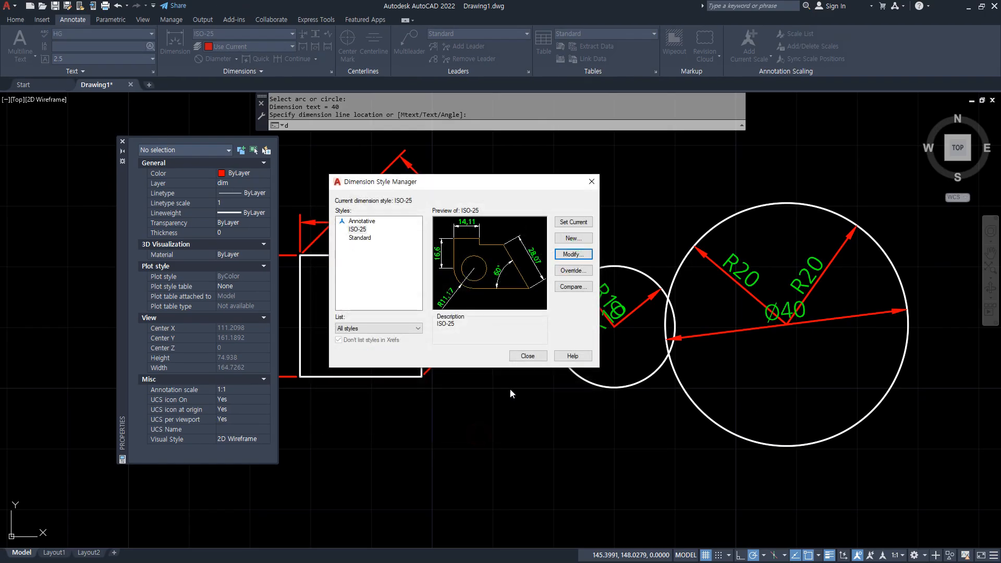
{"action": "left_click", "coordinate": [527, 356]}
- Add a 2-unit horizontal linear dimension in the empty area above the small circle, picking its origins left to right
{"action": "scroll", "coordinate": [537, 211], "scroll_direction": "up", "scroll_amount": 3}
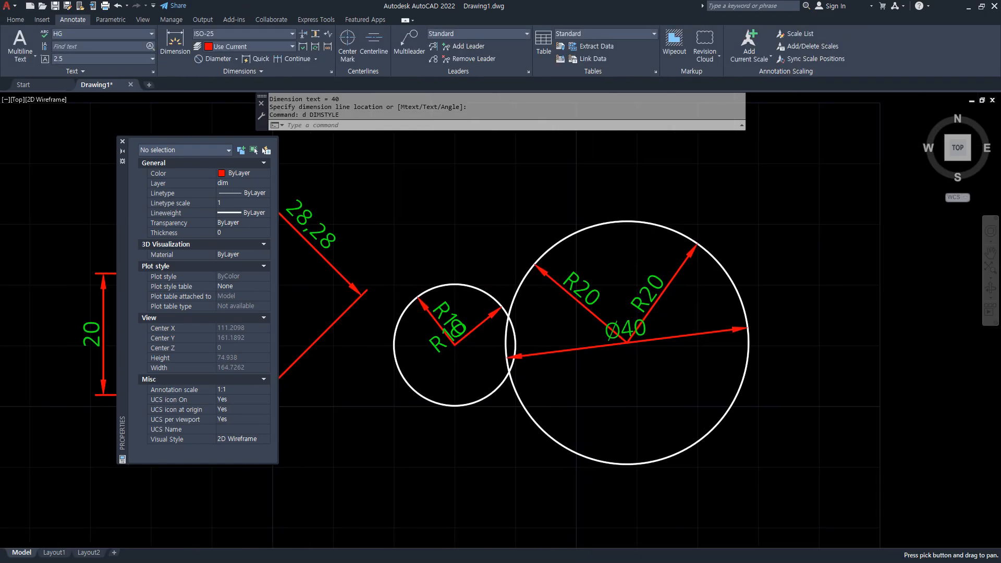
{"action": "left_click", "coordinate": [236, 59]}
{"action": "left_click", "coordinate": [214, 77]}
{"action": "middle_click_drag", "start_coordinate": [466, 232], "coordinate": [512, 339]}
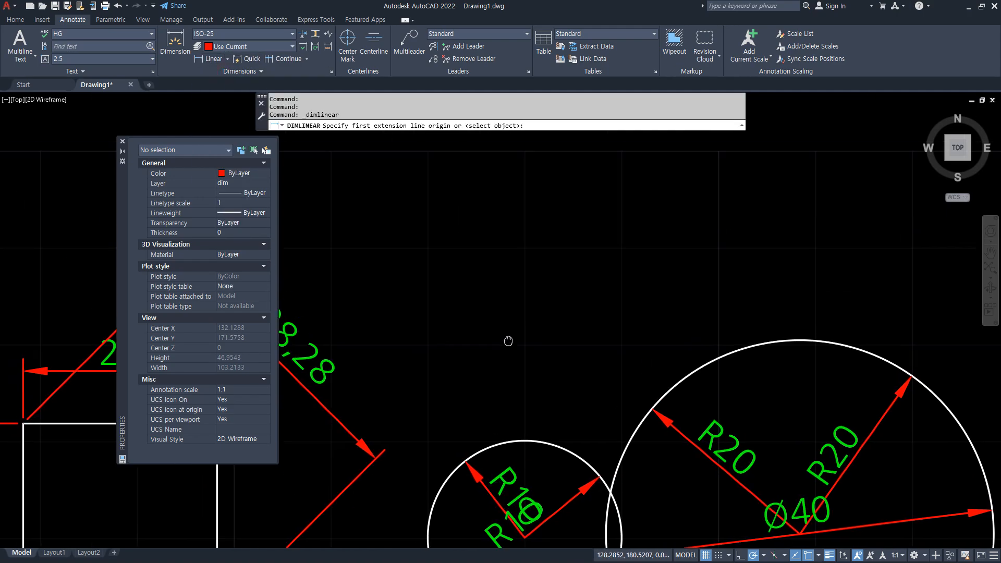
{"action": "left_click", "coordinate": [429, 345]}
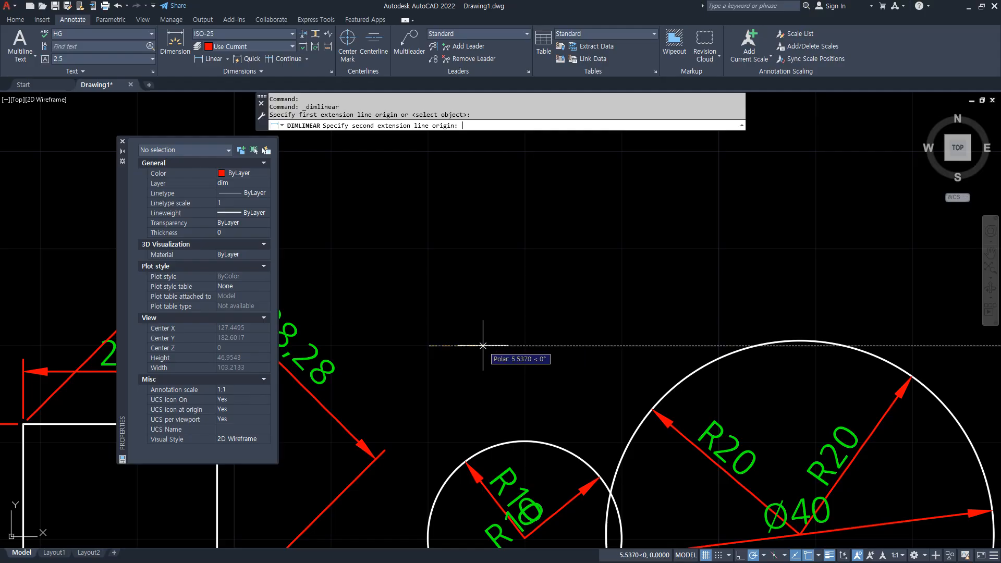
{"action": "type", "text": "2"}
{"action": "key", "text": "Return"}
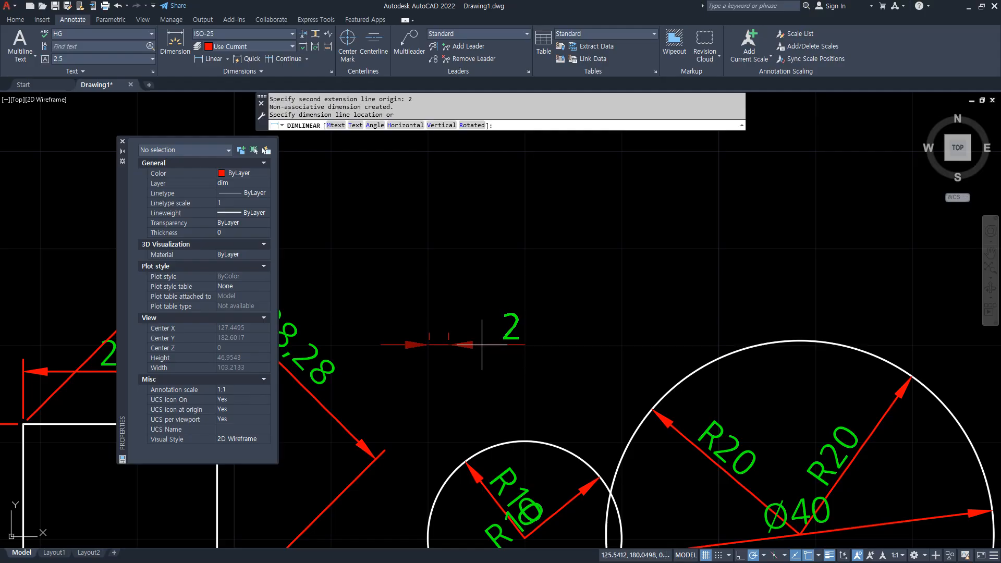
{"action": "left_click", "coordinate": [450, 249]}
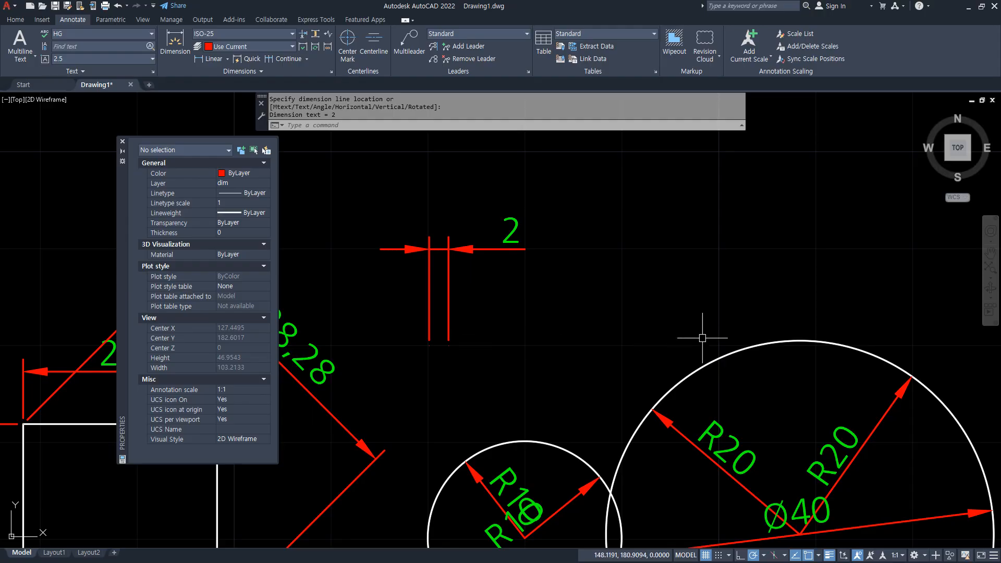
- Add another 2-unit horizontal linear dimension above the large circle, level with the first, picking its origins right to left
{"action": "key", "text": "Return"}
{"action": "left_click", "coordinate": [719, 346]}
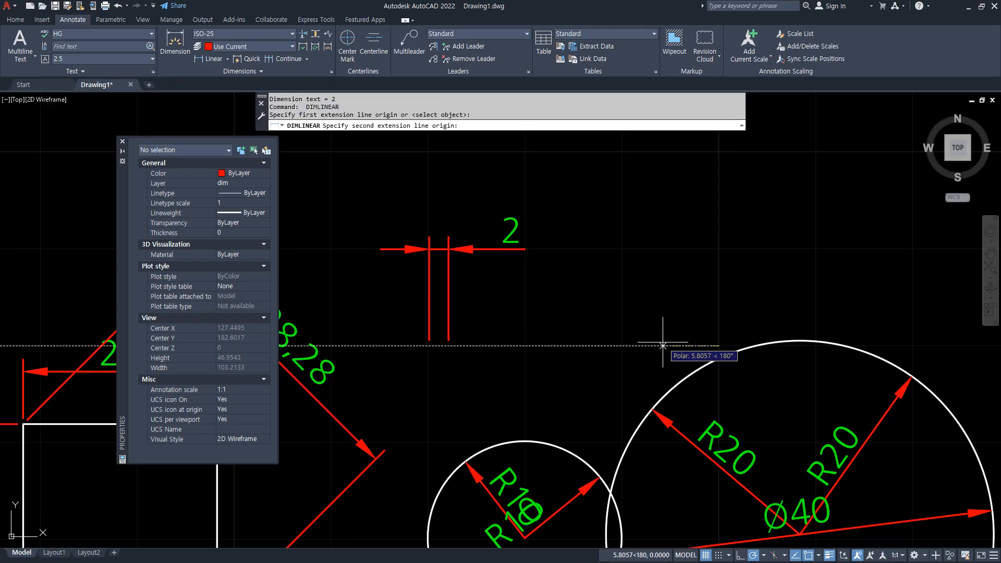
{"action": "type", "text": "2"}
{"action": "key", "text": "Return"}
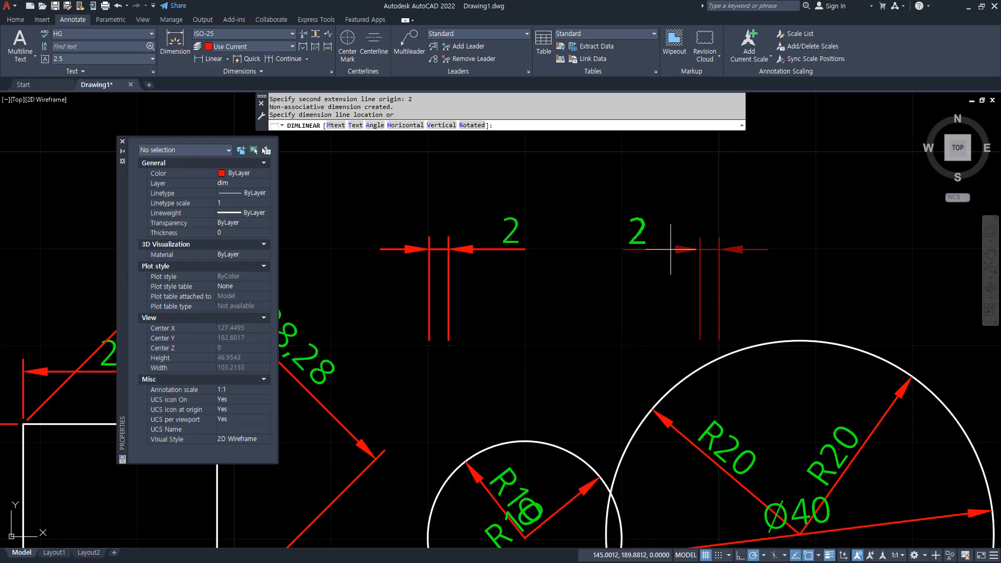
{"action": "left_click", "coordinate": [664, 249]}
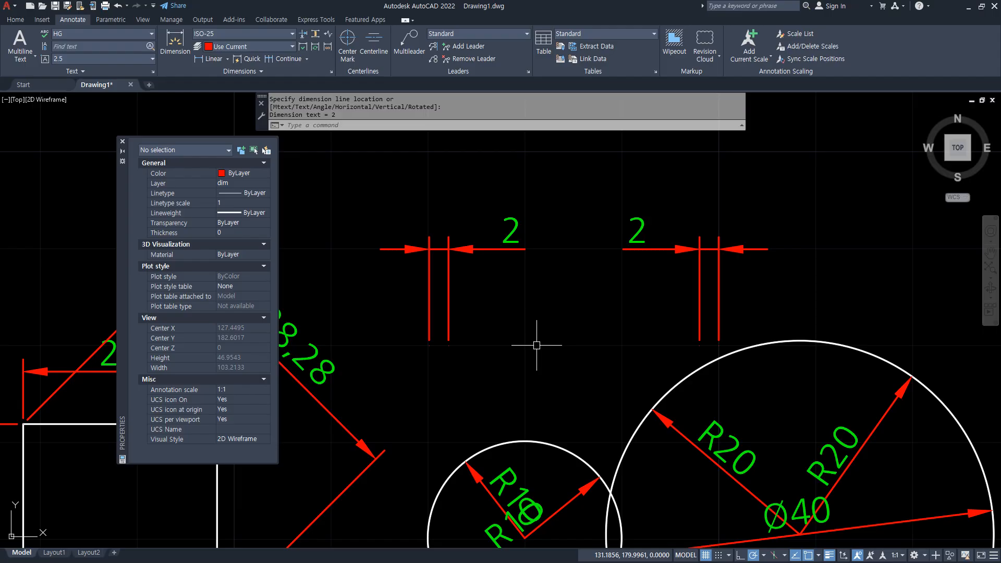
{"action": "key", "text": "ctrl+2"}
{"action": "mouse_move", "coordinate": [532, 269]}
{"action": "left_mouse_down"}
{"action": "mouse_move", "coordinate": [514, 268]}
{"action": "mouse_move", "coordinate": [531, 208]}
{"action": "mouse_move", "coordinate": [527, 270]}
{"action": "left_mouse_up"}
{"action": "mouse_move", "coordinate": [661, 273]}
{"action": "left_mouse_down"}
{"action": "mouse_move", "coordinate": [686, 261]}
{"action": "mouse_move", "coordinate": [641, 286]}
{"action": "left_mouse_up"}
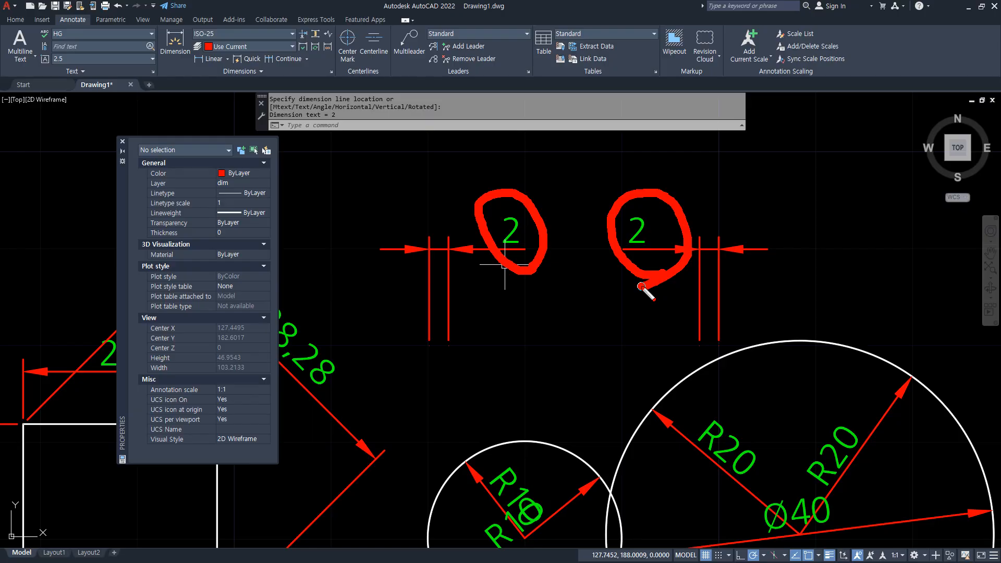
{"action": "key", "text": "e"}
{"action": "mouse_move", "coordinate": [728, 340]}
{"action": "left_mouse_down"}
{"action": "mouse_move", "coordinate": [727, 349]}
{"action": "mouse_move", "coordinate": [720, 335]}
{"action": "mouse_move", "coordinate": [725, 350]}
{"action": "mouse_move", "coordinate": [687, 339]}
{"action": "mouse_move", "coordinate": [705, 345]}
{"action": "mouse_move", "coordinate": [701, 354]}
{"action": "mouse_move", "coordinate": [654, 272]}
{"action": "left_mouse_up"}
{"action": "mouse_move", "coordinate": [414, 349]}
{"action": "left_mouse_down"}
{"action": "mouse_move", "coordinate": [469, 351]}
{"action": "mouse_move", "coordinate": [458, 354]}
{"action": "mouse_move", "coordinate": [453, 335]}
{"action": "mouse_move", "coordinate": [488, 280]}
{"action": "left_mouse_up"}
{"action": "mouse_move", "coordinate": [467, 265]}
{"action": "left_mouse_down"}
{"action": "mouse_move", "coordinate": [487, 267]}
{"action": "mouse_move", "coordinate": [491, 317]}
{"action": "left_mouse_up"}
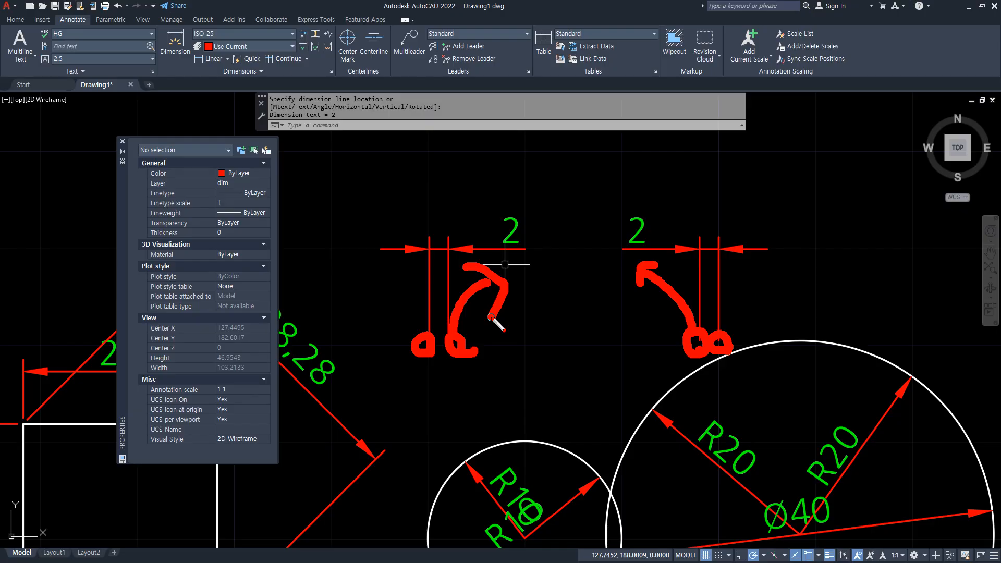
- Set the ISO-25 style's text placement to Over dimension line, with leader, leaving arrow suppression off, and apply the change
{"action": "type", "text": "d"}
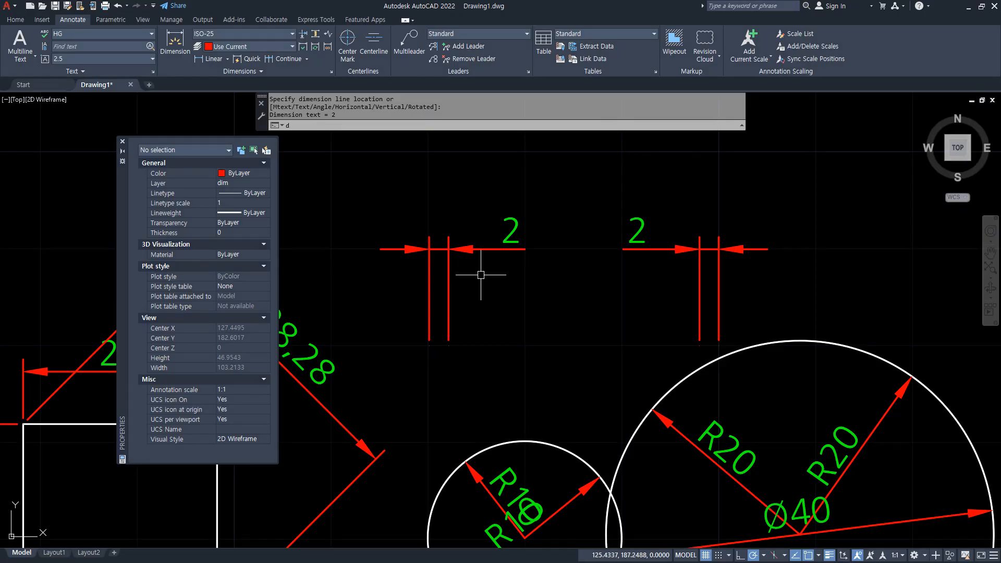
{"action": "key", "text": "Return"}
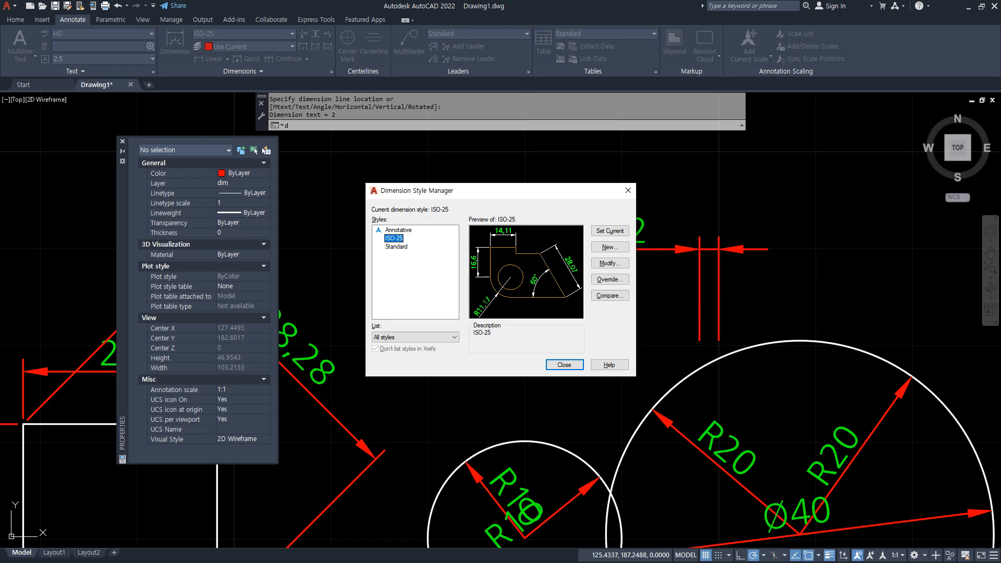
{"action": "left_click", "coordinate": [610, 262]}
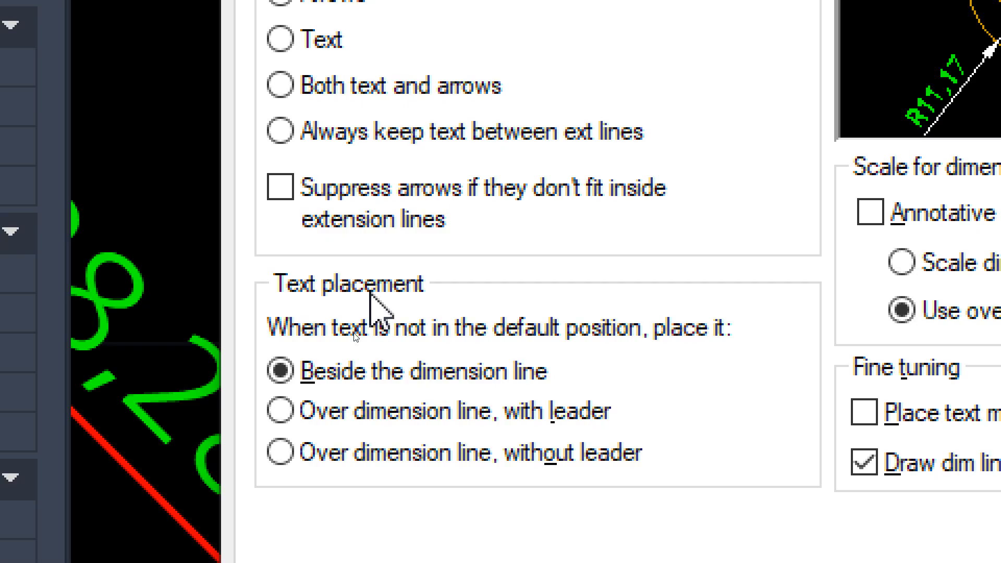
{"action": "left_click", "coordinate": [393, 203]}
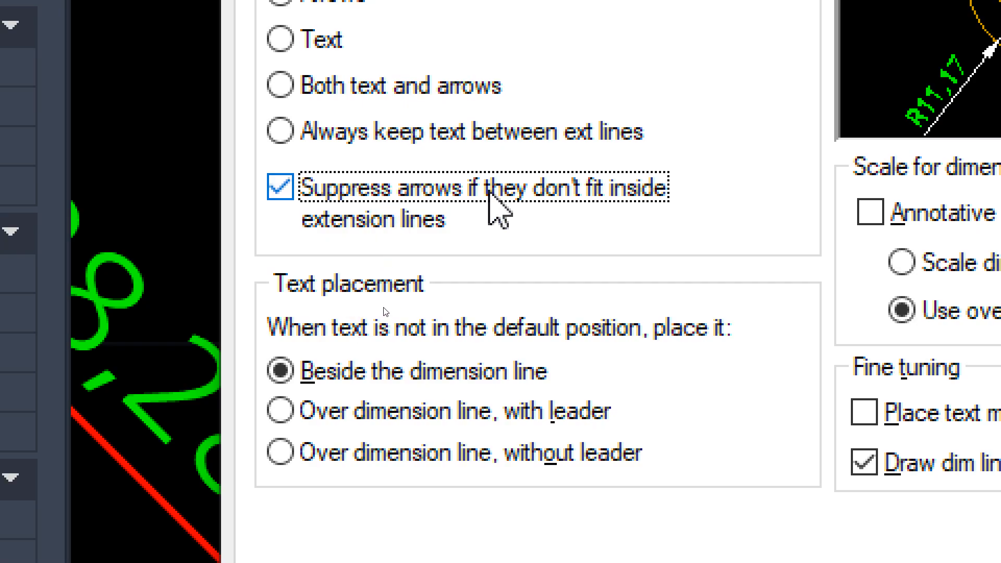
{"action": "left_click", "coordinate": [492, 202]}
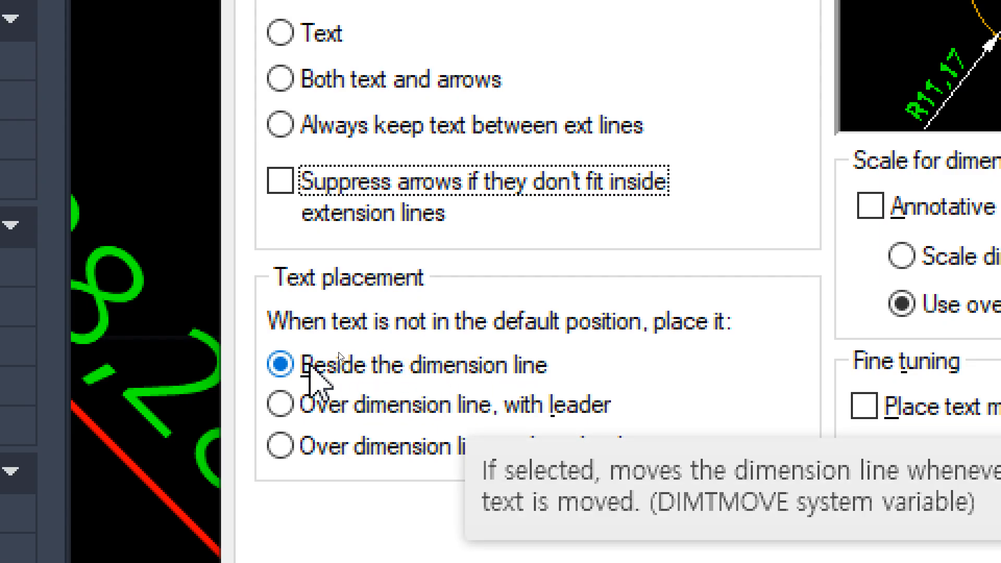
{"action": "left_click", "coordinate": [308, 410]}
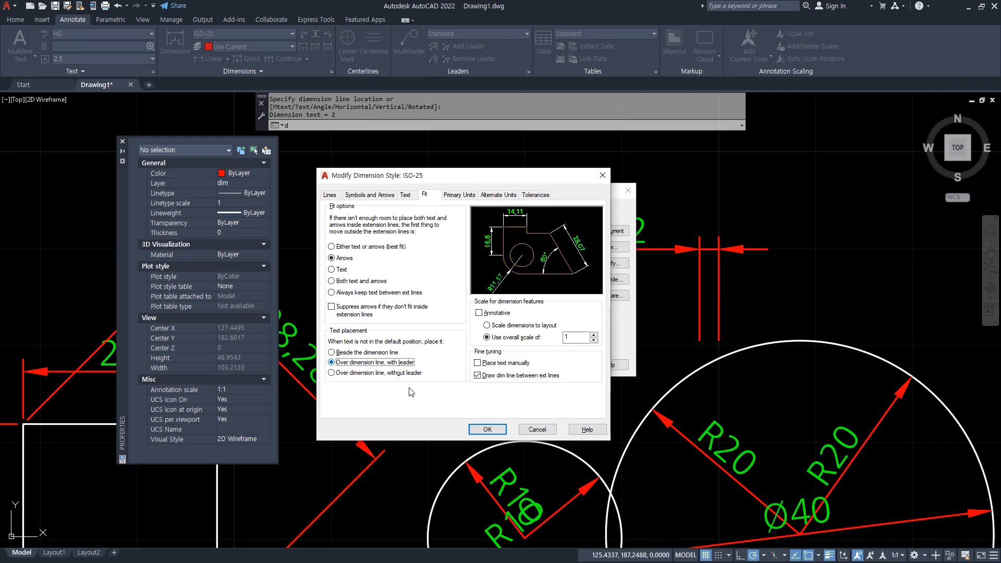
{"action": "left_click", "coordinate": [485, 429]}
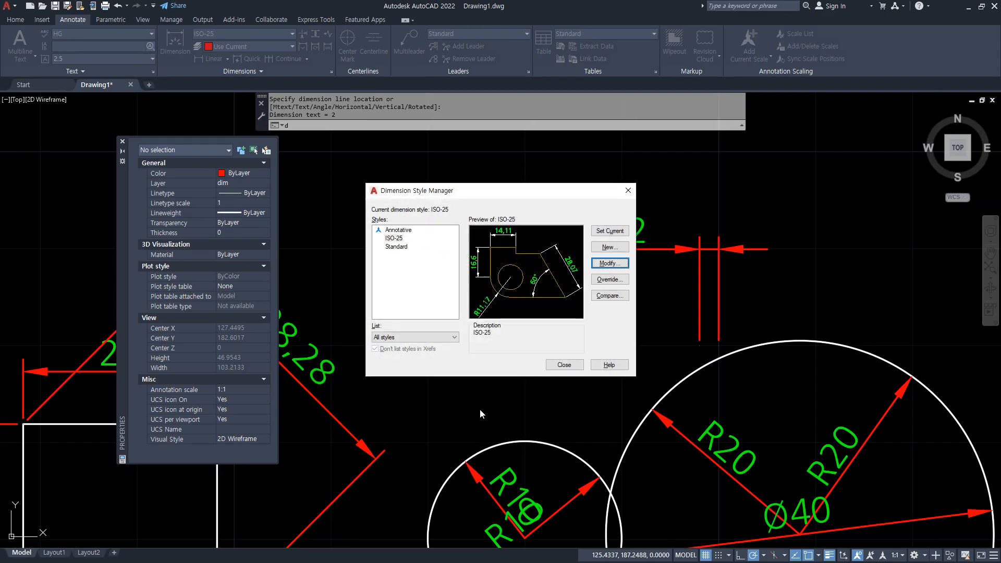
{"action": "left_click", "coordinate": [566, 368]}
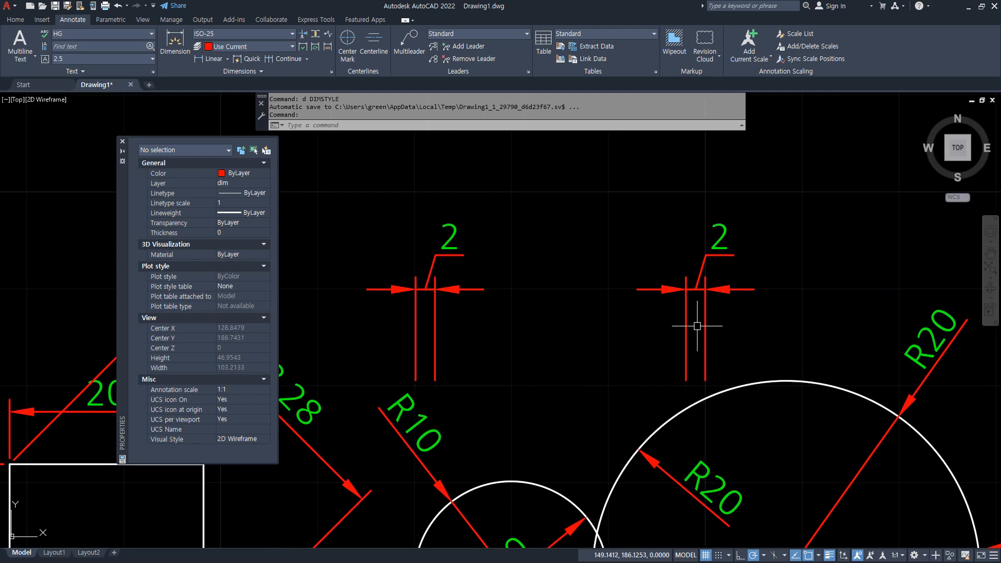
{"action": "mouse_move", "coordinate": [713, 331]}
{"action": "left_mouse_down"}
{"action": "mouse_move", "coordinate": [782, 250]}
{"action": "mouse_move", "coordinate": [739, 326]}
{"action": "left_mouse_up"}
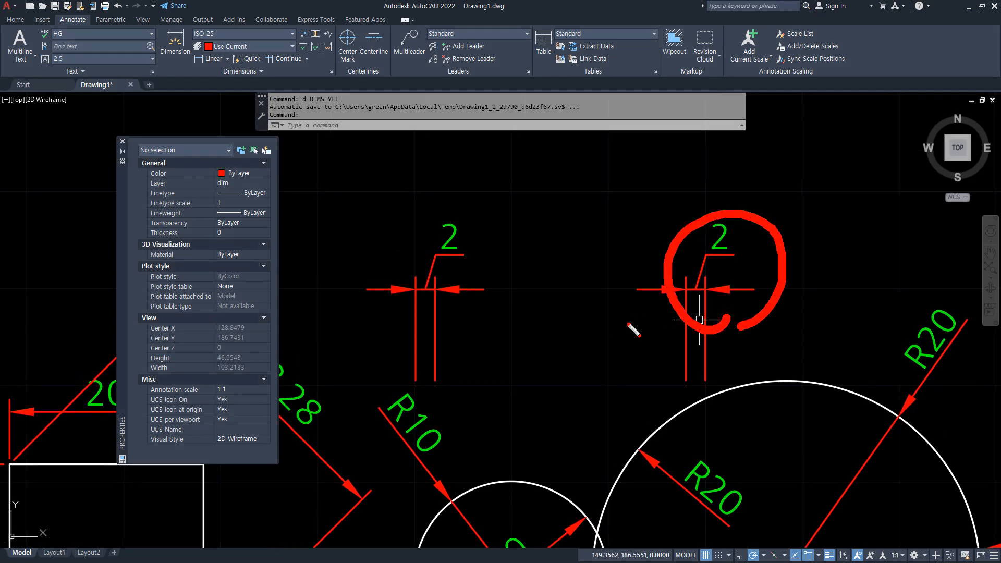
{"action": "mouse_move", "coordinate": [474, 324]}
{"action": "left_mouse_down"}
{"action": "mouse_move", "coordinate": [479, 248]}
{"action": "mouse_move", "coordinate": [473, 324]}
{"action": "left_mouse_up"}
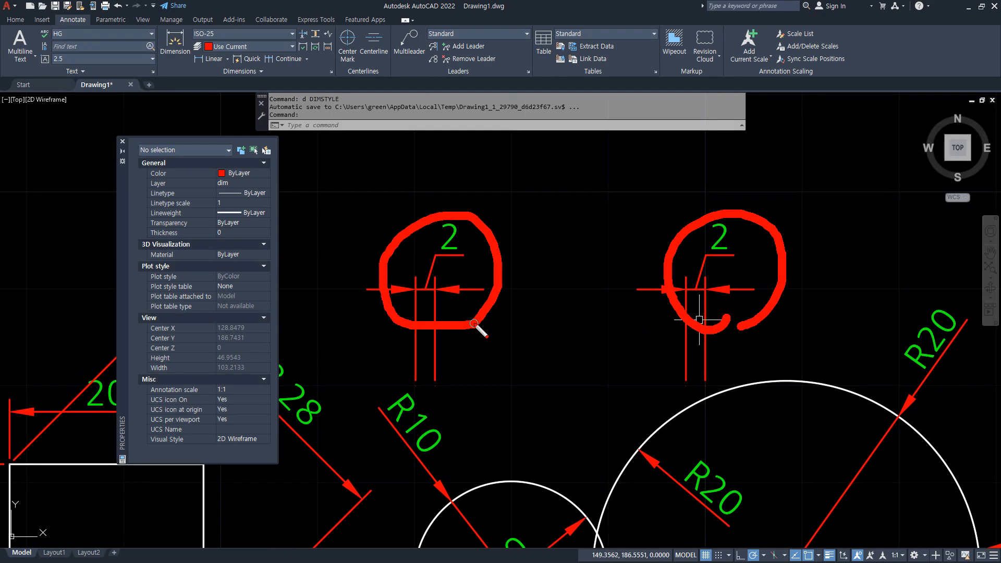
{"action": "key", "text": "Escape"}
- Move the large circle's diameter dimension text out of the small circle to just below and left of the large circle's center
{"action": "scroll", "coordinate": [489, 324], "scroll_direction": "down", "scroll_amount": 2}
{"action": "mouse_move", "coordinate": [515, 340]}
{"action": "middle_mouse_down"}
{"action": "mouse_move", "coordinate": [538, 277]}
{"action": "mouse_move", "coordinate": [555, 273]}
{"action": "middle_mouse_up"}
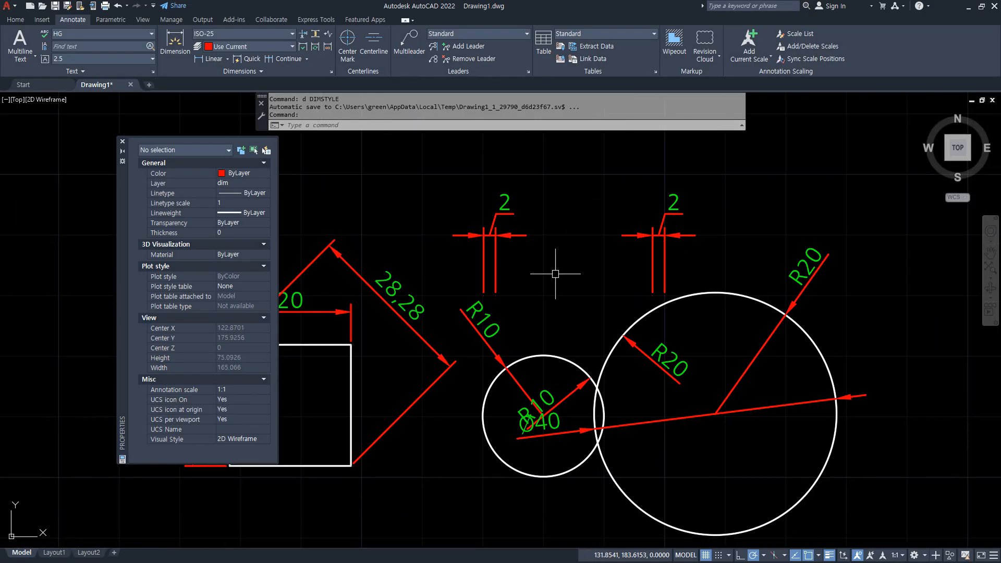
{"action": "left_click", "coordinate": [554, 433]}
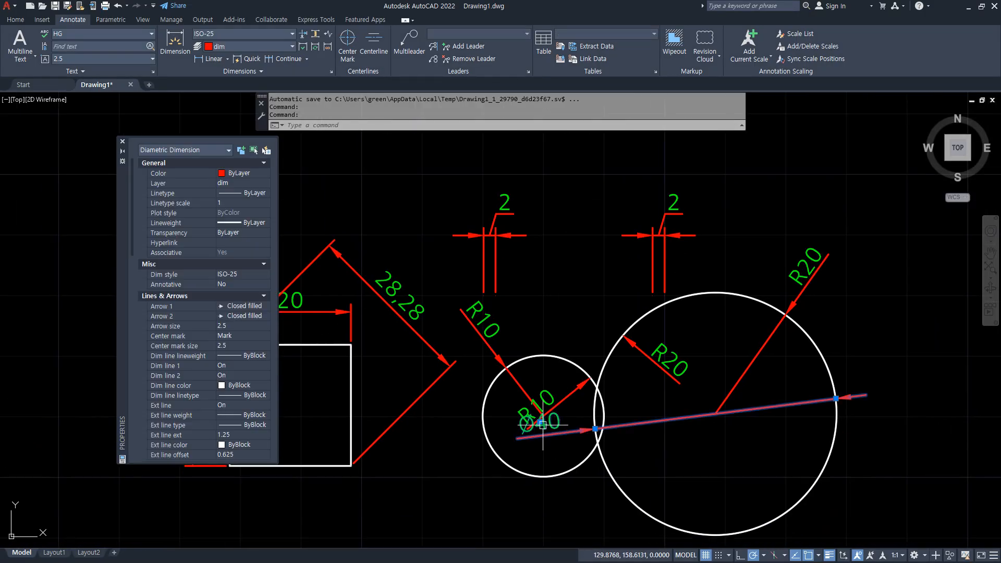
{"action": "left_click", "coordinate": [541, 423]}
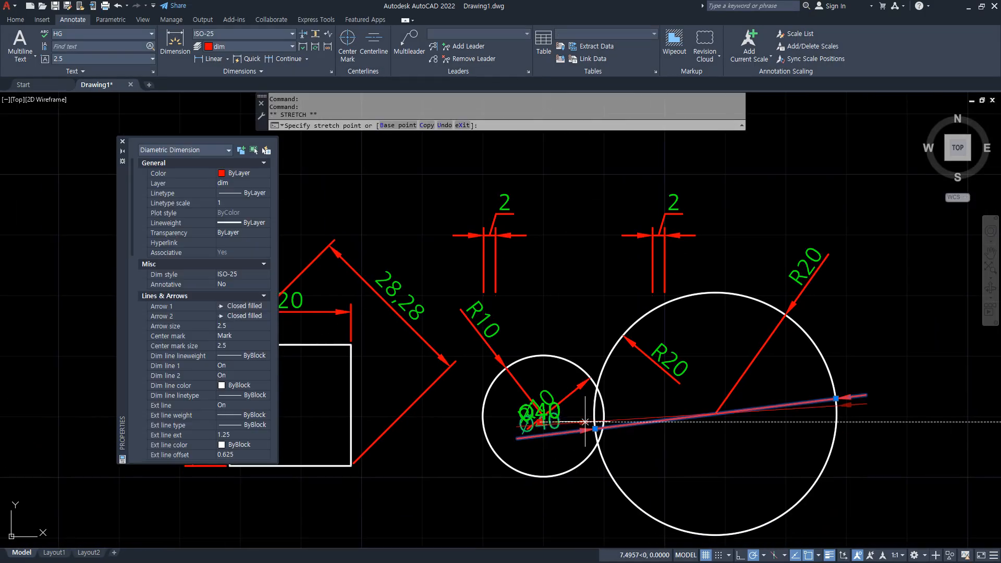
{"action": "left_click", "coordinate": [677, 460]}
{"action": "key", "text": "Escape"}
{"action": "middle_click_drag", "start_coordinate": [553, 262], "coordinate": [562, 310]}
{"action": "mouse_move", "coordinate": [533, 329]}
{"action": "left_mouse_down"}
{"action": "mouse_move", "coordinate": [477, 334]}
{"action": "mouse_move", "coordinate": [563, 300]}
{"action": "mouse_move", "coordinate": [532, 329]}
{"action": "left_mouse_up"}
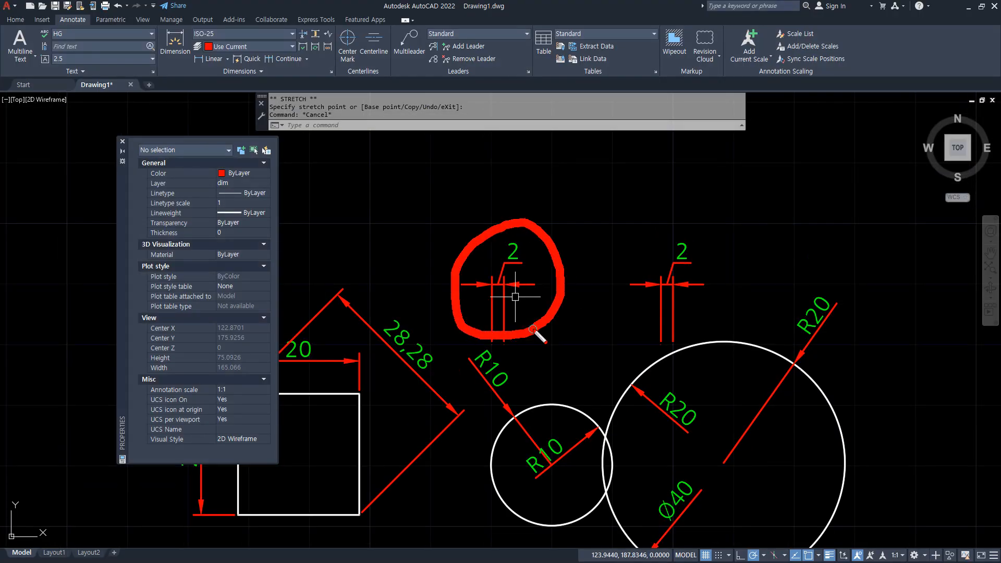
- Set the ISO-25 style's text placement to Over dimension line, without leader, and apply the change
{"action": "type", "text": "d"}
{"action": "key", "text": "Return"}
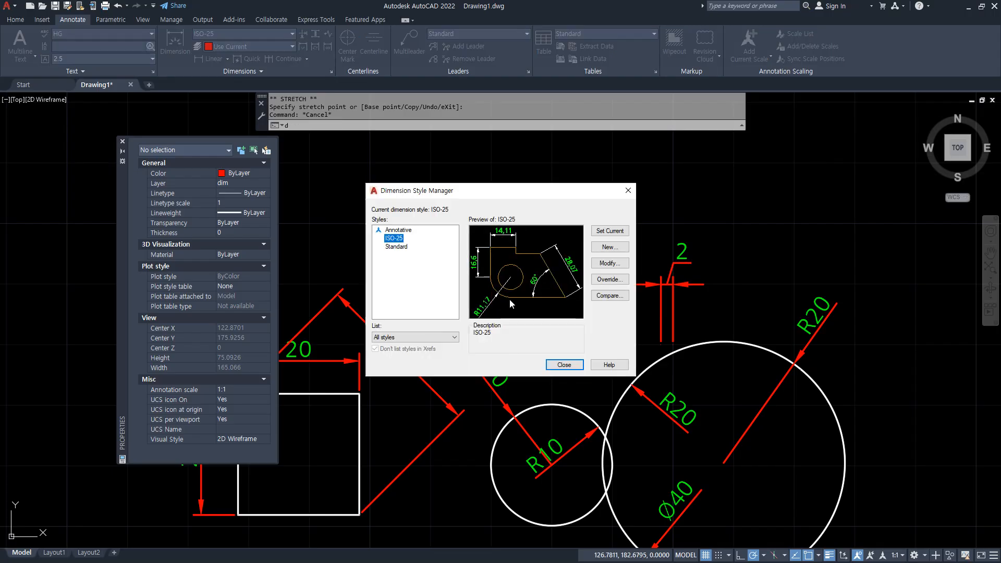
{"action": "left_click", "coordinate": [610, 263]}
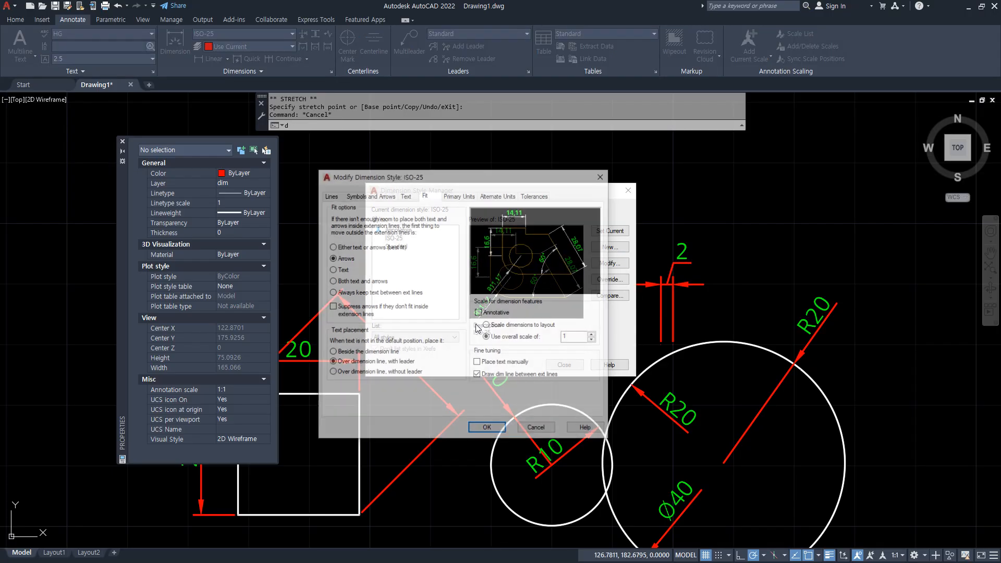
{"action": "mouse_move", "coordinate": [366, 375]}
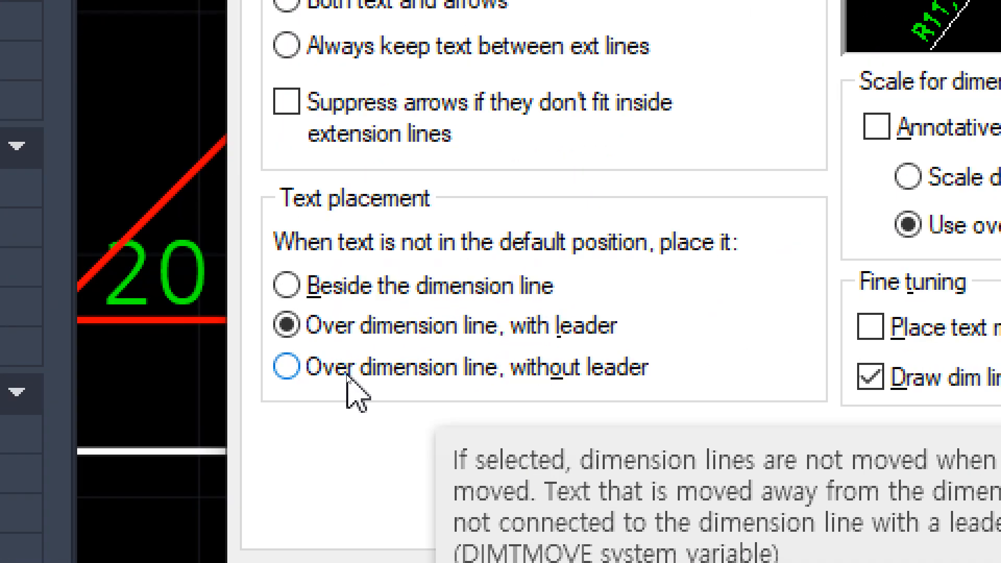
{"action": "left_click", "coordinate": [347, 376]}
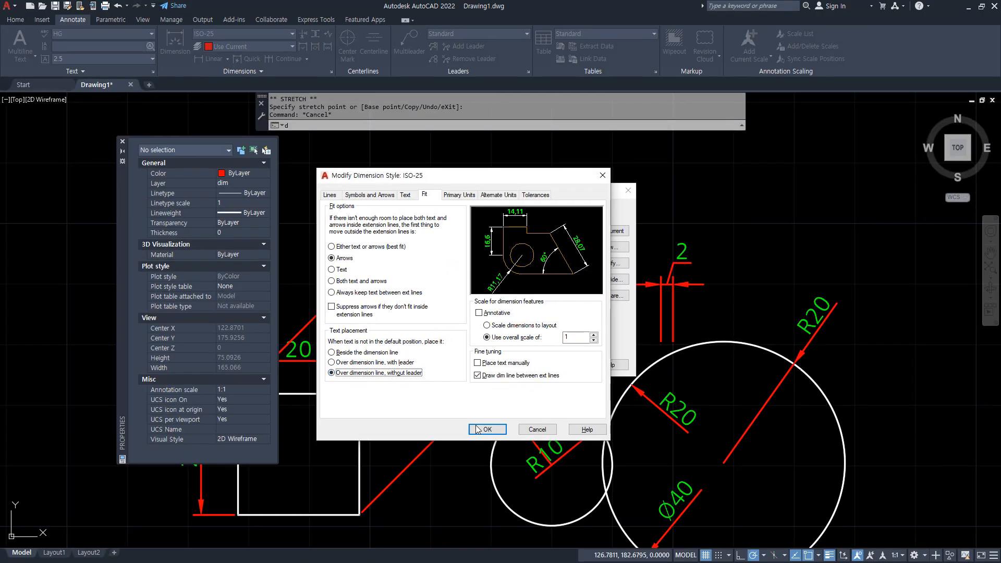
{"action": "left_click", "coordinate": [476, 429]}
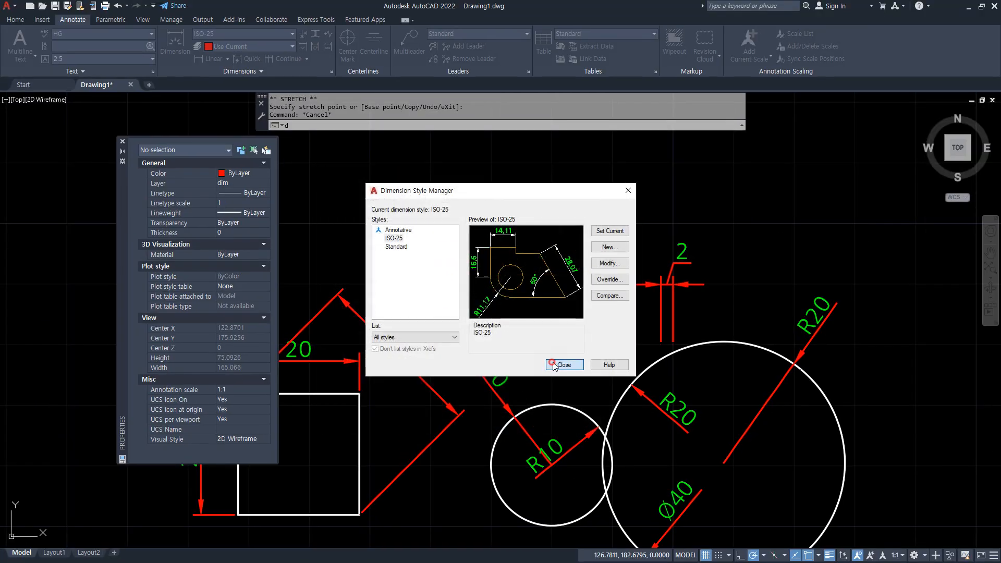
{"action": "left_click", "coordinate": [566, 366]}
- Move the text of the 2-unit dimension above the large circle up and to the left, away from its dimension line
{"action": "left_click", "coordinate": [666, 261]}
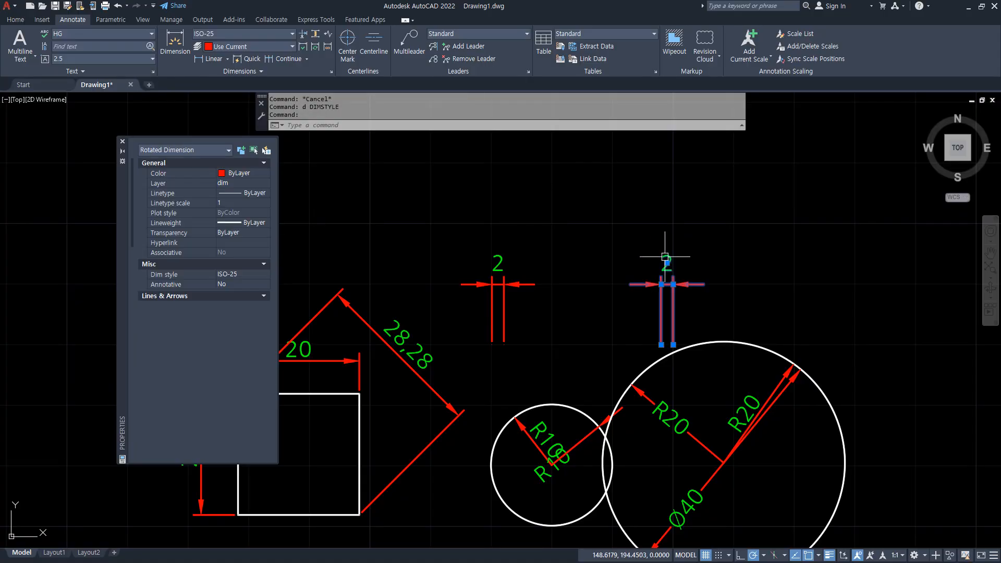
{"action": "left_click", "coordinate": [664, 261]}
{"action": "left_click", "coordinate": [630, 235]}
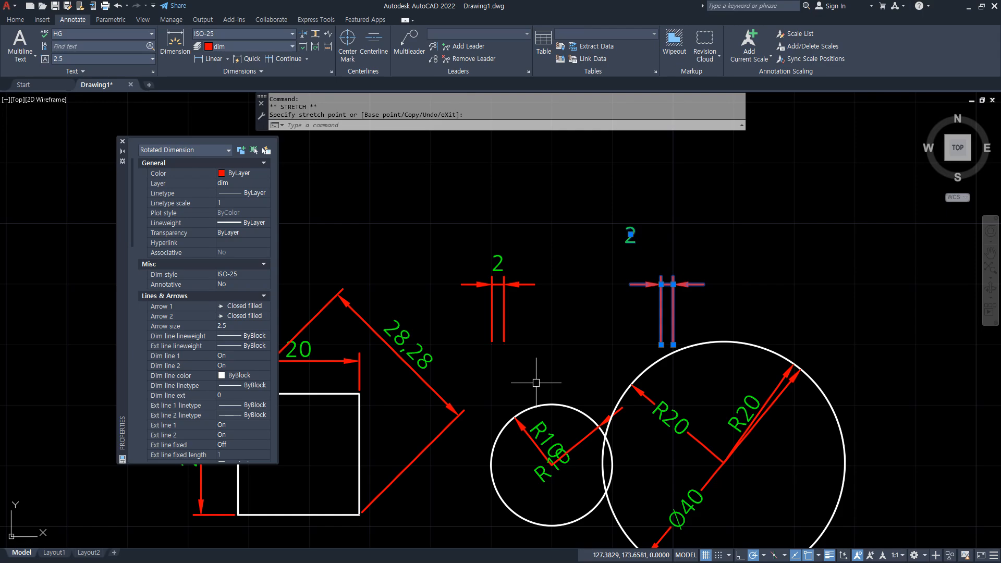
- Undo the dimension text move and the last ISO-25 style change
{"action": "key", "text": "Escape"}
{"action": "key", "text": "ctrl+z"}
{"action": "key", "text": "ctrl+z"}
- Examine the ISO-25 style's fit settings for the overall scale of dimension features, leaving without changes
{"action": "type", "text": "d"}
{"action": "key", "text": "Return"}
{"action": "left_click", "coordinate": [609, 263]}
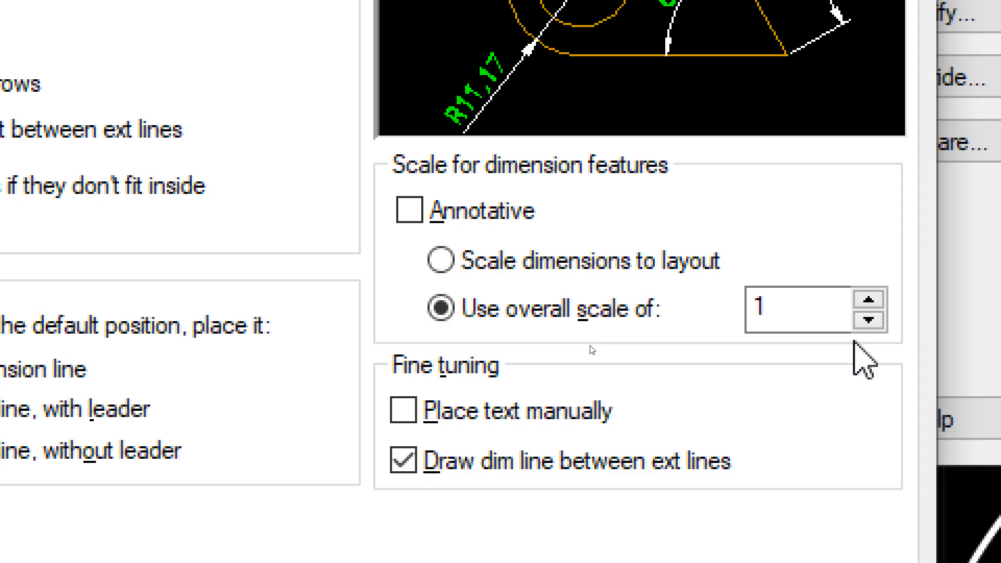
{"action": "key", "text": "Escape"}
{"action": "key", "text": "Escape"}
{"action": "key", "text": "Escape"}
{"action": "key", "text": "Escape"}
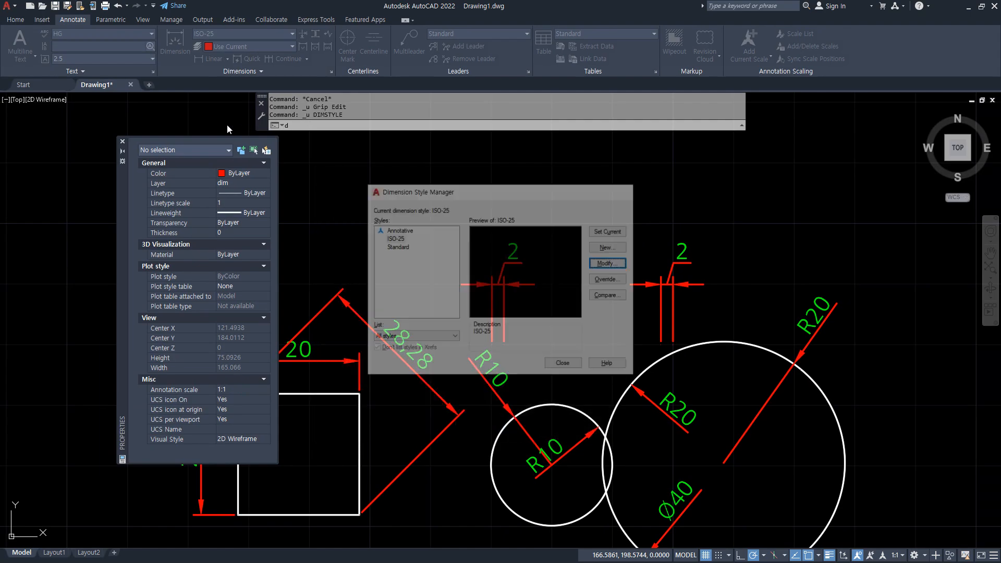
- Open the recent floor plan Drawing1, close the Properties palette and erase the linear dimension above the plan's upper-left corner
{"action": "left_click", "coordinate": [31, 84]}
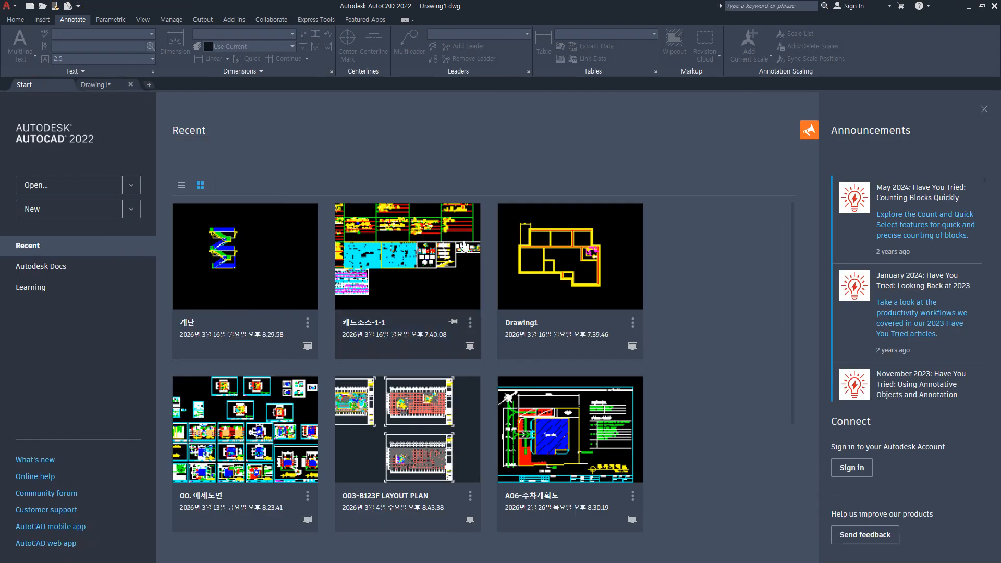
{"action": "left_click", "coordinate": [520, 245]}
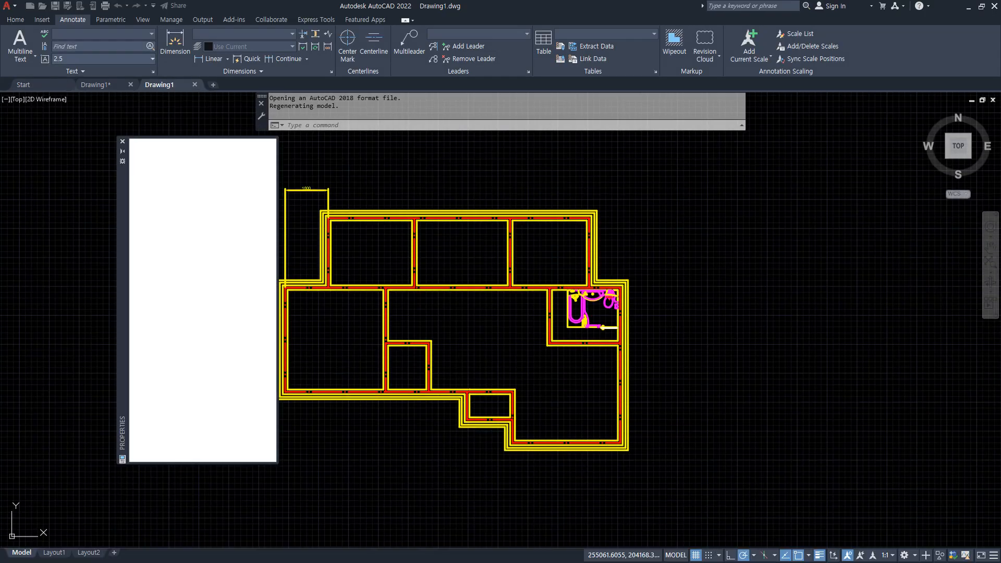
{"action": "left_click", "coordinate": [122, 141]}
{"action": "left_click", "coordinate": [285, 190]}
{"action": "type", "text": "e"}
{"action": "key", "text": "Return"}
- Create a layer named dim with color 1 (red) and make it the current layer
{"action": "type", "text": "1"}
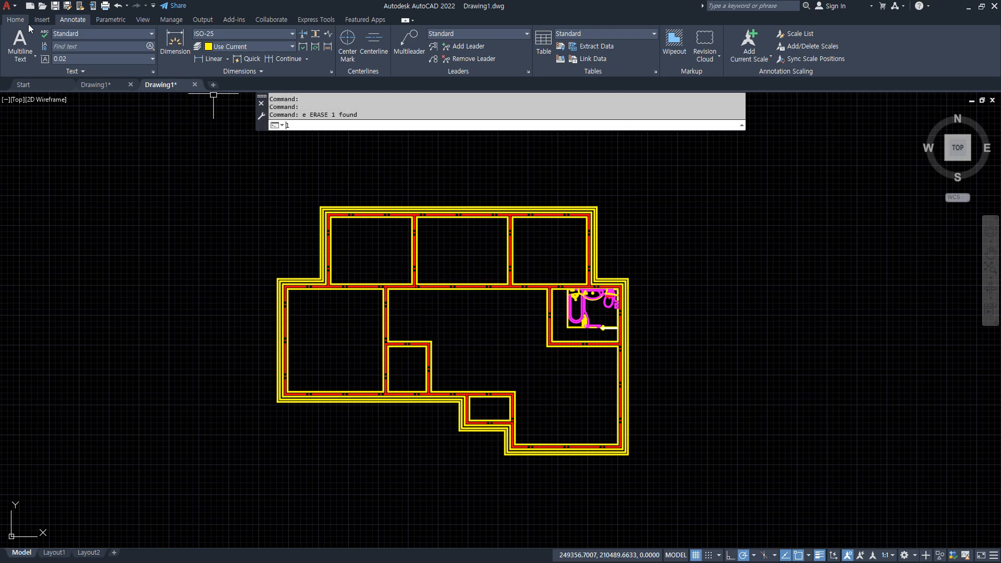
{"action": "type", "text": "a"}
{"action": "key", "text": "Return"}
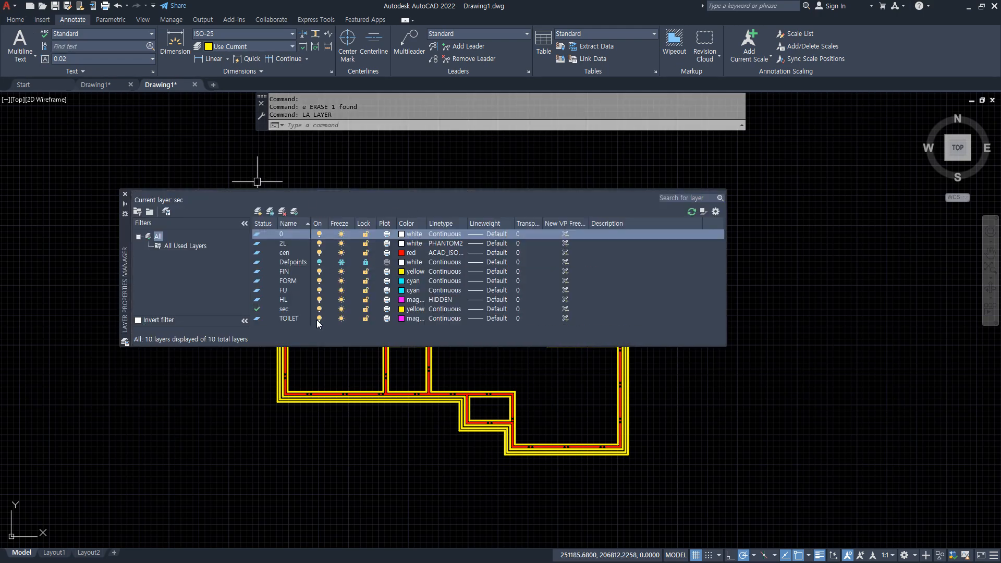
{"action": "left_click", "coordinate": [257, 211]}
{"action": "key", "text": "Return"}
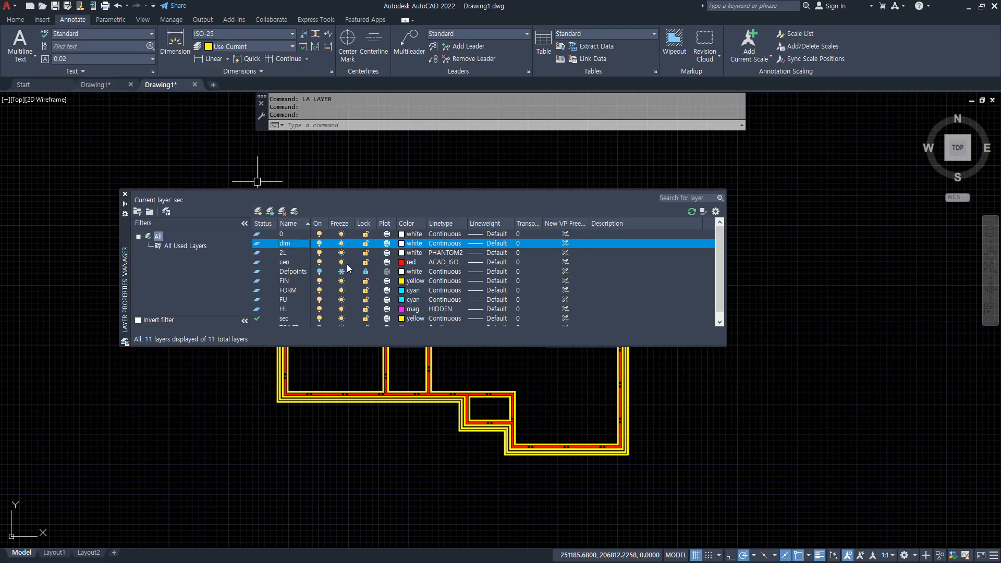
{"action": "left_click", "coordinate": [405, 244]}
{"action": "type", "text": "1"}
{"action": "key", "text": "Return"}
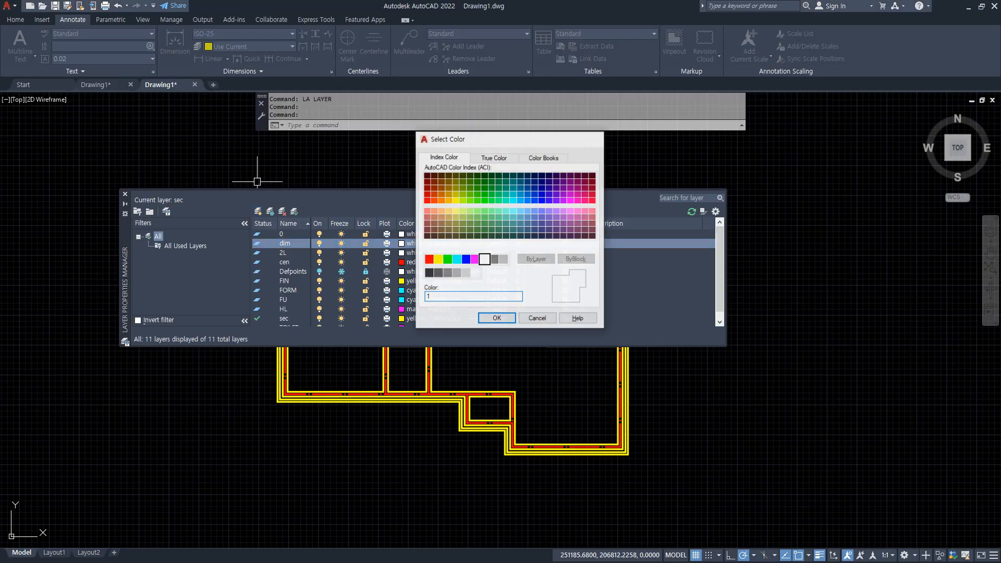
{"action": "double_click", "coordinate": [275, 246]}
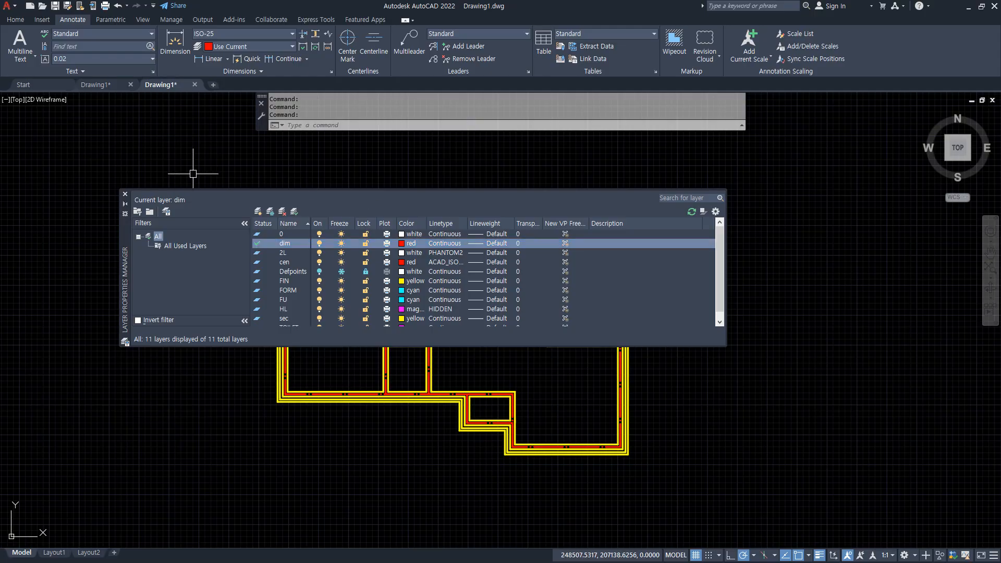
{"action": "left_click", "coordinate": [125, 194]}
- Set the ISO-25 style's overall scale for dimension features to 1 and apply the change
{"action": "type", "text": "d"}
{"action": "key", "text": "Return"}
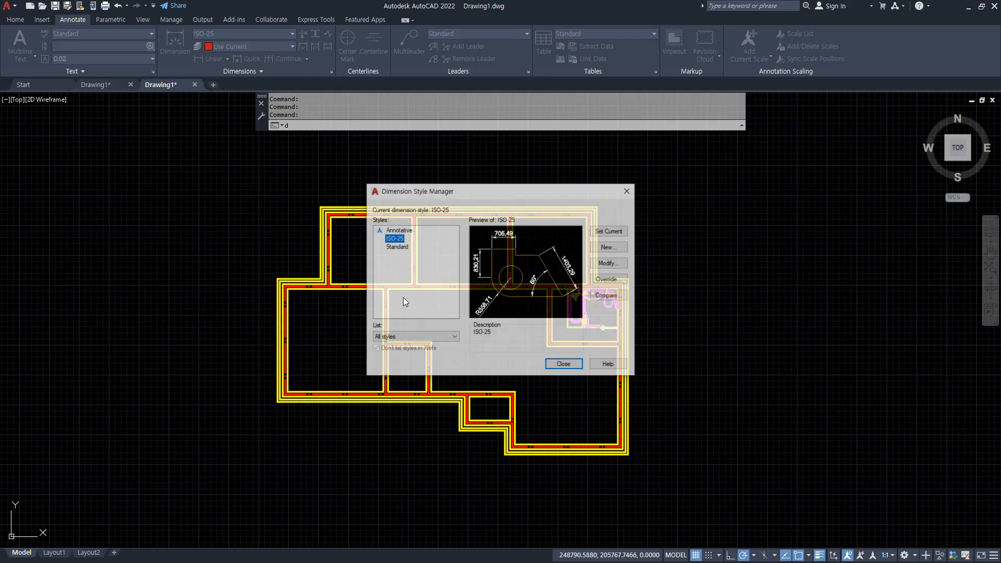
{"action": "left_click", "coordinate": [609, 263]}
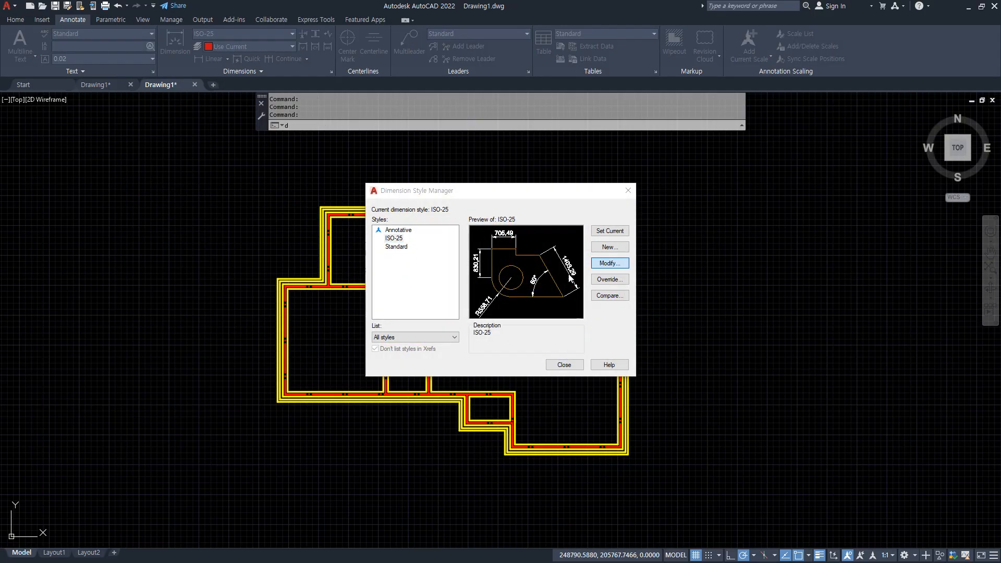
{"action": "double_click", "coordinate": [570, 337]}
{"action": "type", "text": "1"}
{"action": "left_click", "coordinate": [485, 430]}
{"action": "left_click", "coordinate": [565, 363]}
- Set dim as the dimension layer and add a horizontal linear dimension above the plan between its two upper-left centerline corners
{"action": "left_click", "coordinate": [260, 47]}
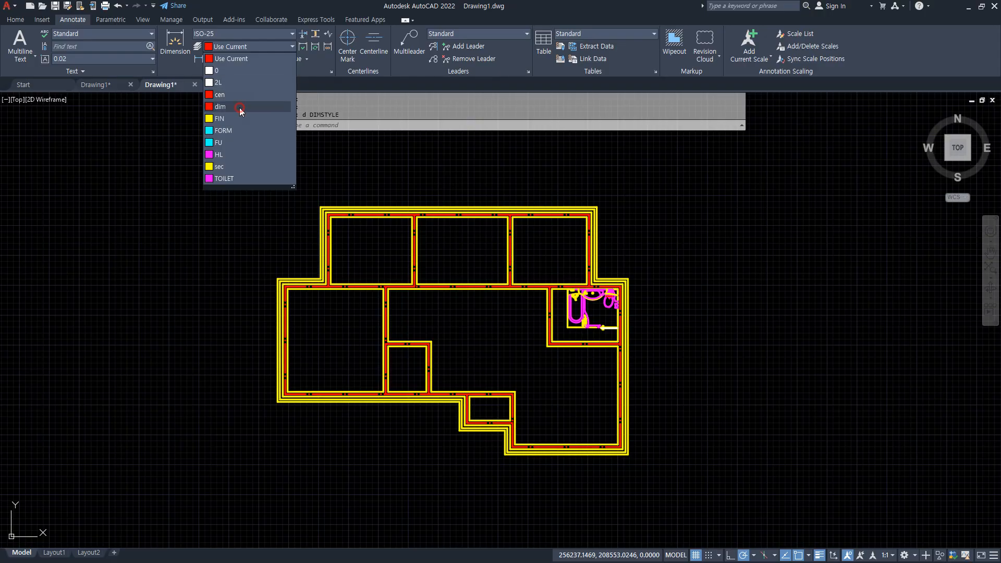
{"action": "left_click", "coordinate": [240, 107]}
{"action": "left_click", "coordinate": [211, 58]}
{"action": "scroll", "coordinate": [329, 176], "scroll_direction": "up", "scroll_amount": 4}
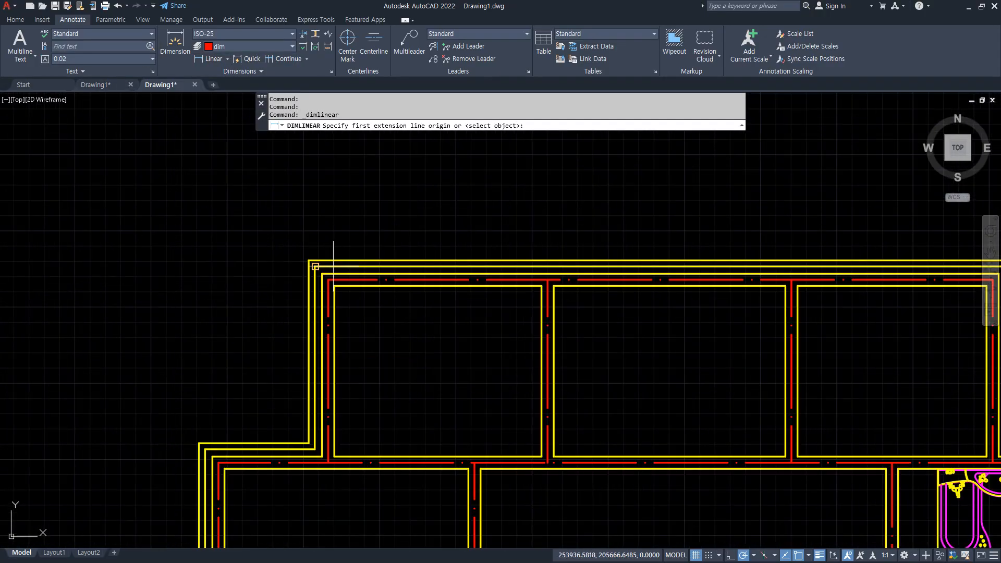
{"action": "left_click", "coordinate": [329, 280]}
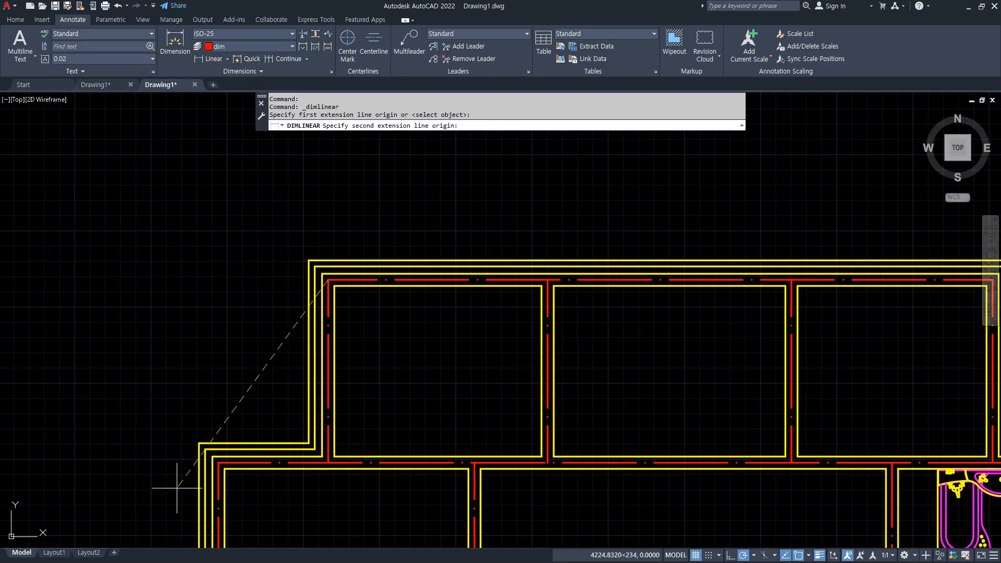
{"action": "left_click", "coordinate": [218, 462]}
{"action": "left_click", "coordinate": [218, 199]}
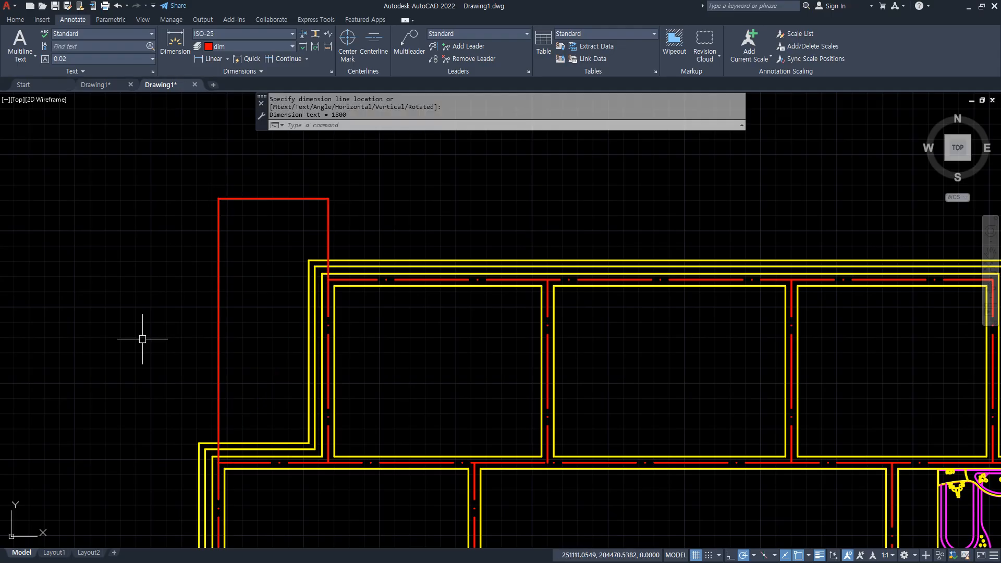
- Examine the new linear dimension's text size up close against the floor plan
{"action": "scroll", "coordinate": [264, 197], "scroll_direction": "up", "scroll_amount": 6}
{"action": "scroll", "coordinate": [353, 177], "scroll_direction": "up", "scroll_amount": 7}
{"action": "scroll", "coordinate": [436, 367], "scroll_direction": "up", "scroll_amount": 4}
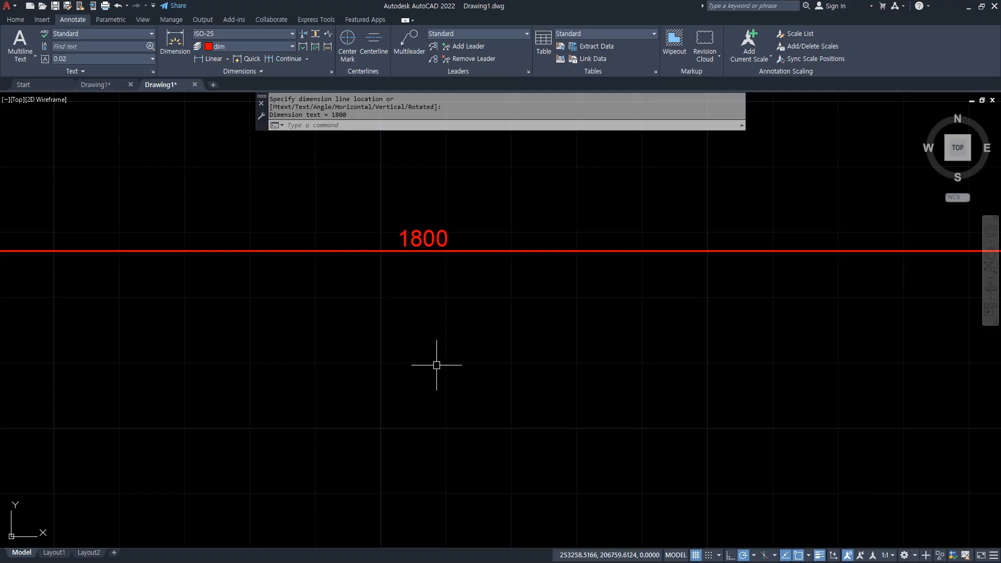
{"action": "key", "text": "Escape"}
{"action": "scroll", "coordinate": [438, 360], "scroll_direction": "down", "scroll_amount": 5}
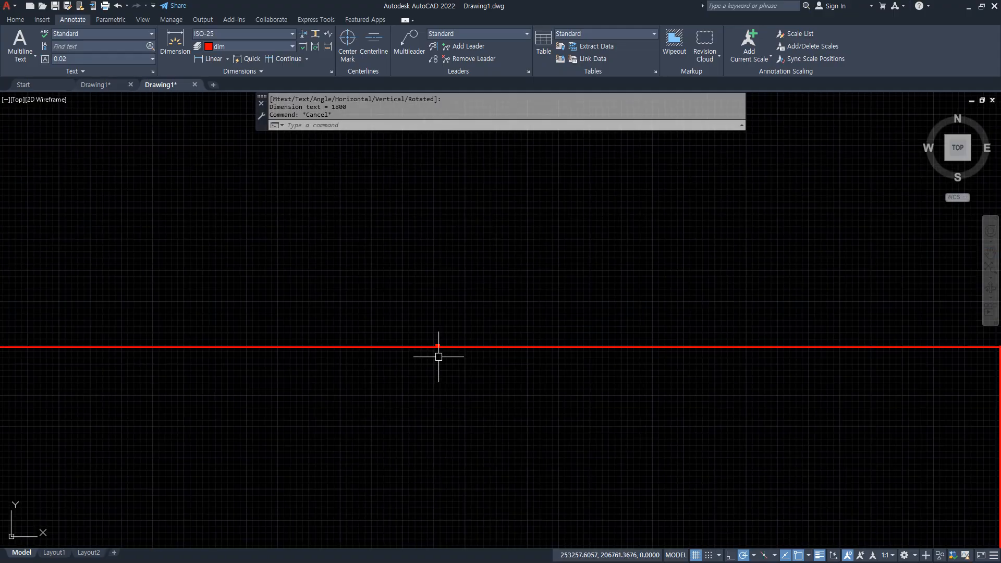
{"action": "middle_click_drag", "start_coordinate": [436, 375], "coordinate": [431, 281]}
- Examine the ISO-25 style's line settings, arrow size and text height
{"action": "type", "text": "d"}
{"action": "key", "text": "Return"}
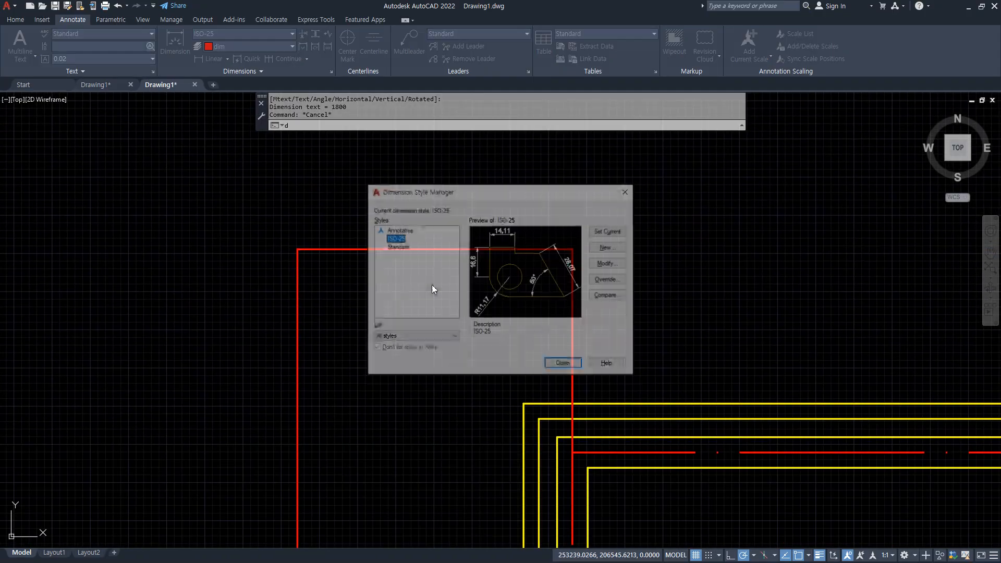
{"action": "left_click", "coordinate": [617, 264]}
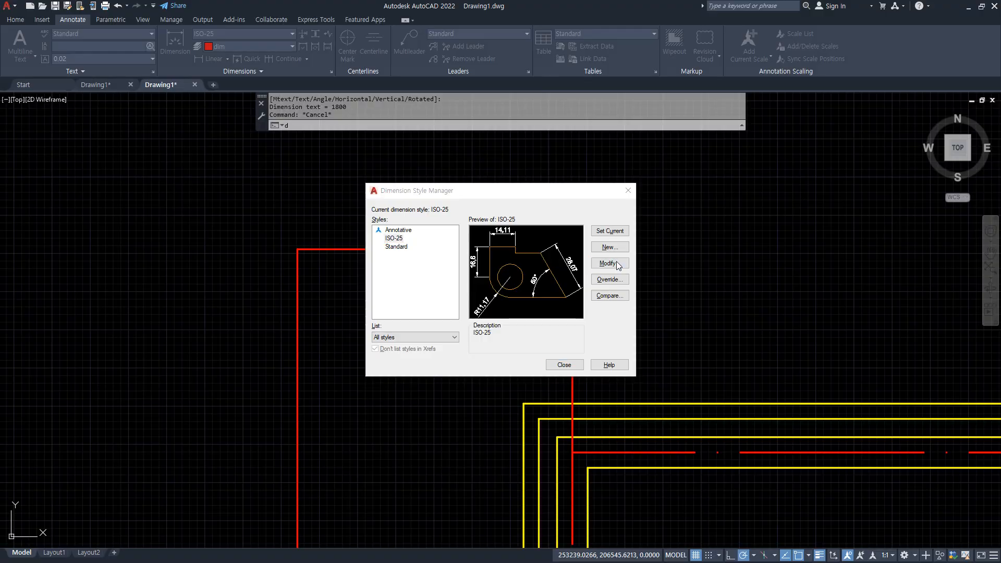
{"action": "left_click", "coordinate": [330, 195]}
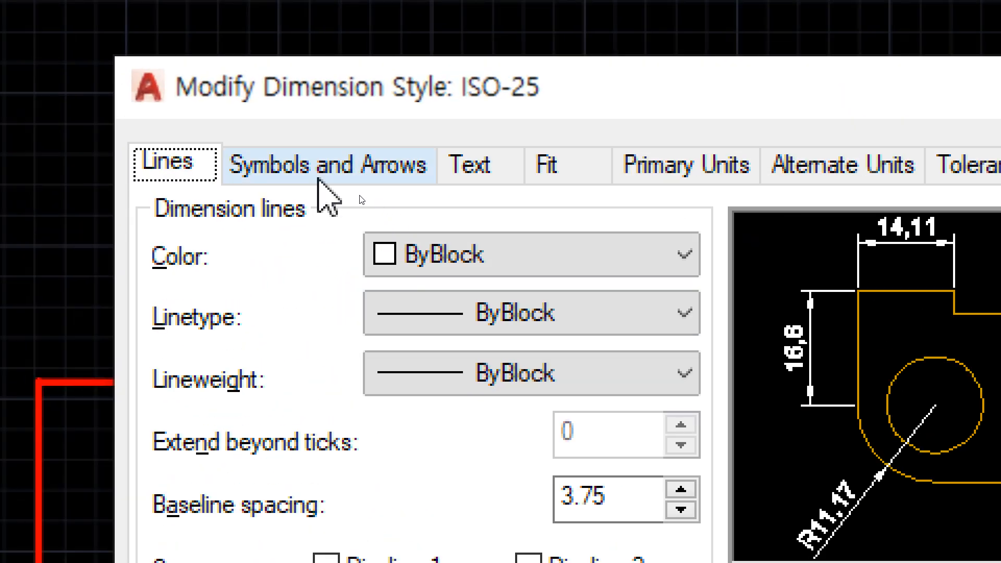
{"action": "left_click", "coordinate": [333, 180]}
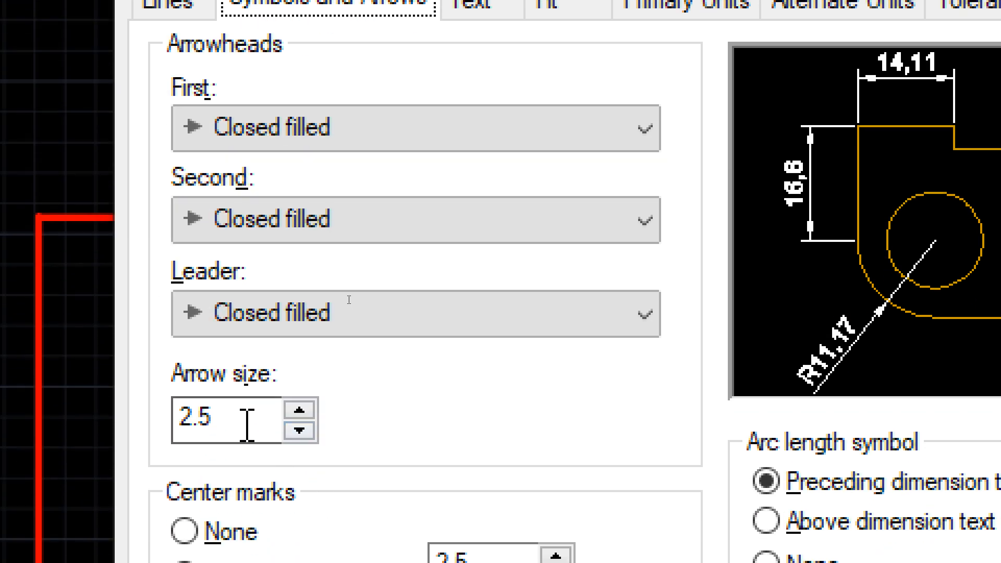
{"action": "left_click", "coordinate": [247, 425]}
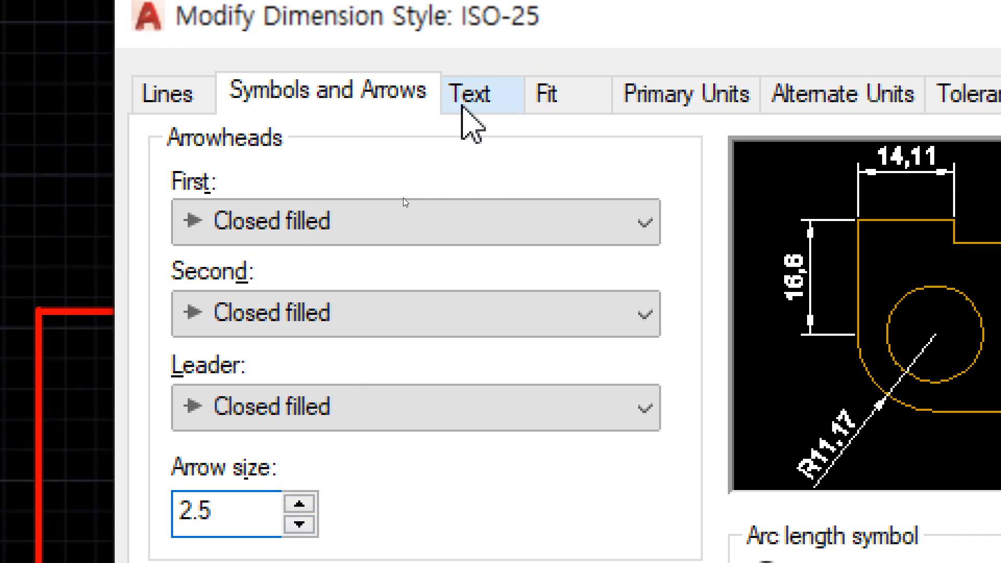
{"action": "left_click", "coordinate": [462, 12]}
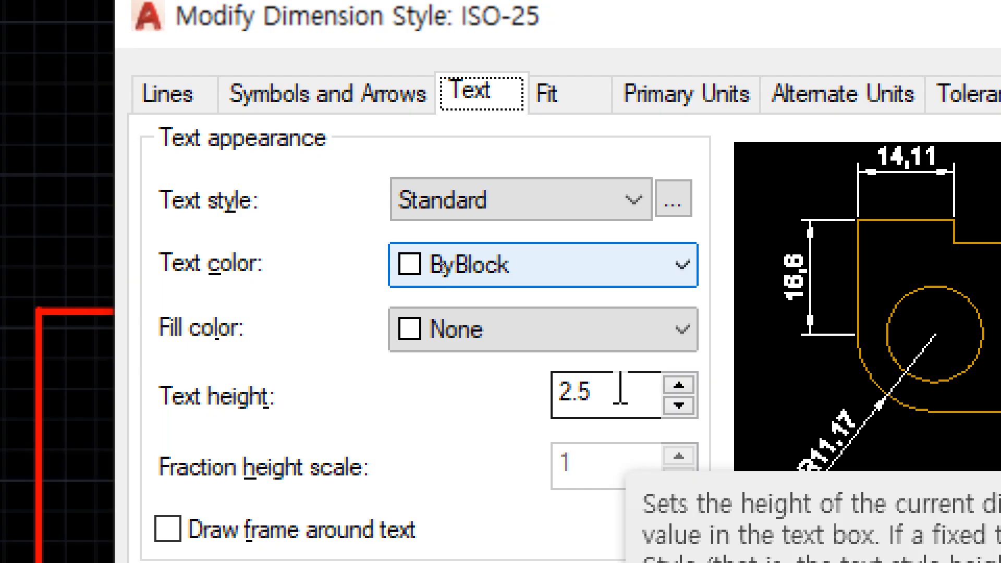
- Set the ISO-25 style's overall scale for dimension features to 50 and apply the change
{"action": "left_click", "coordinate": [551, 102]}
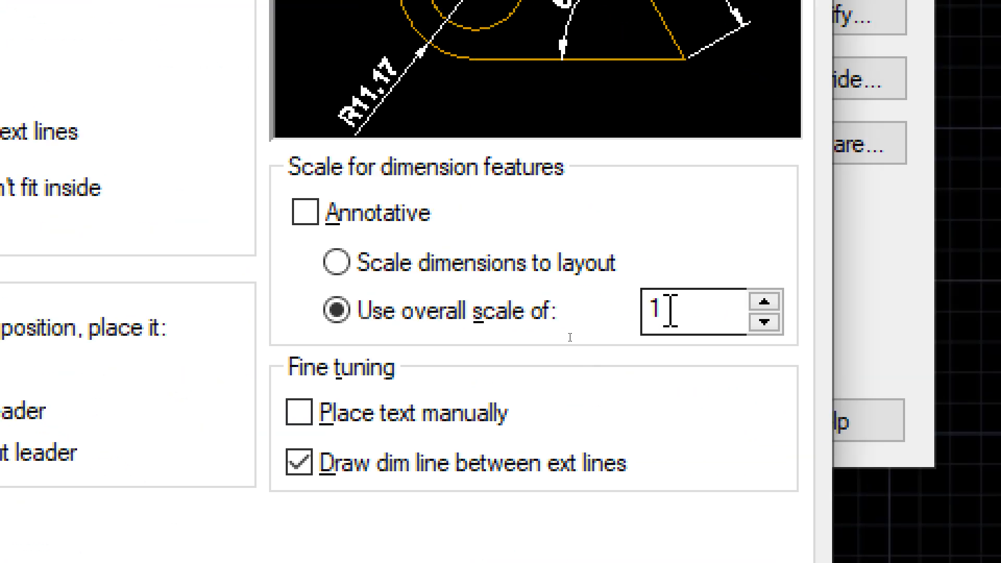
{"action": "double_click", "coordinate": [669, 309]}
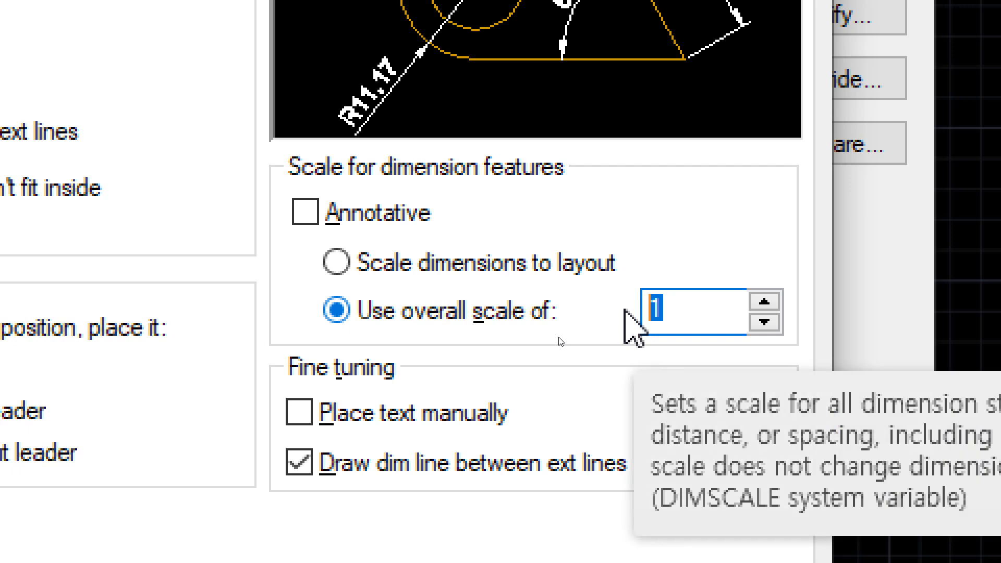
{"action": "type", "text": "50"}
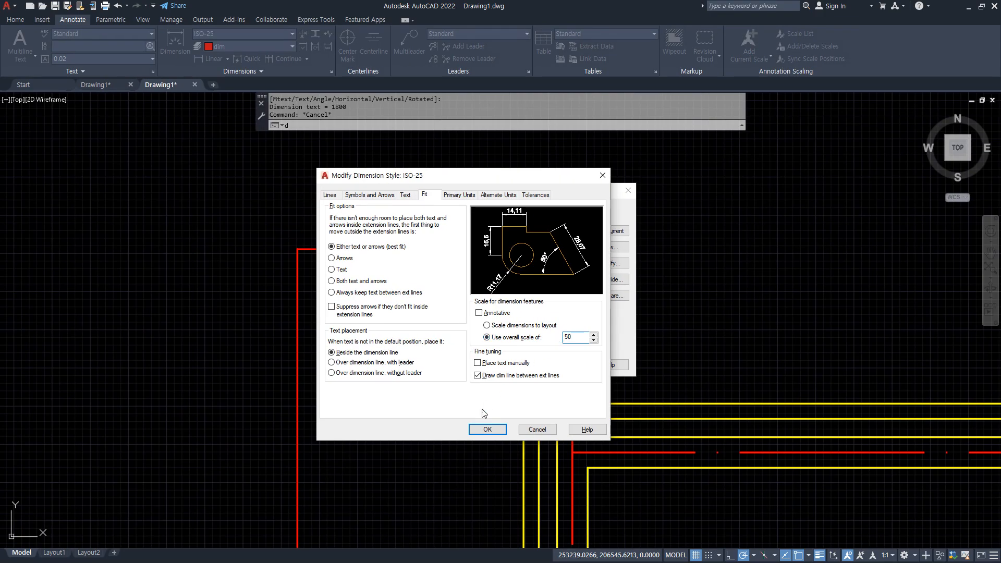
{"action": "left_click", "coordinate": [487, 428]}
{"action": "left_click", "coordinate": [557, 367]}
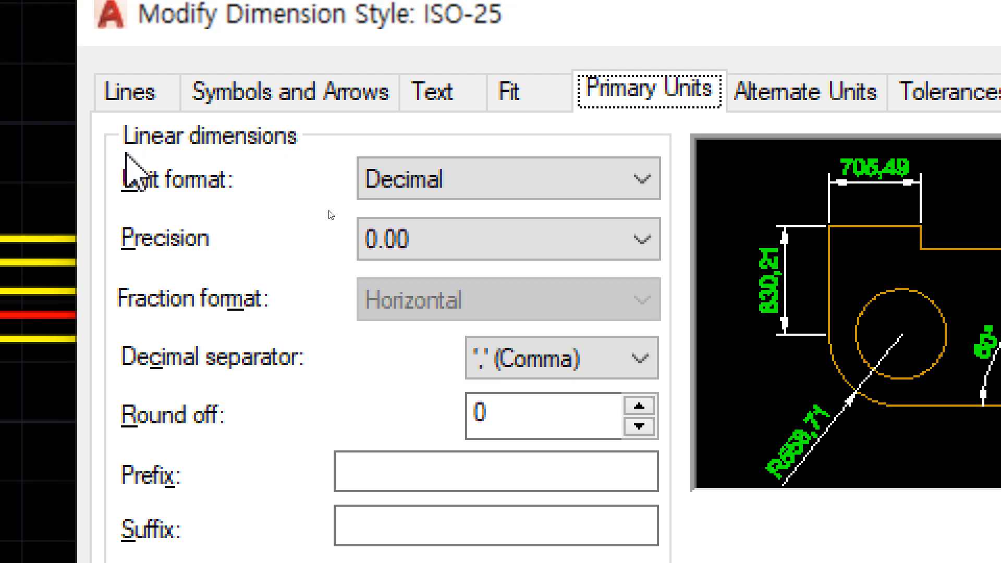
- Set the ISO-25 style's primary unit format to Windows Desktop and apply the change
{"action": "left_click", "coordinate": [520, 183]}
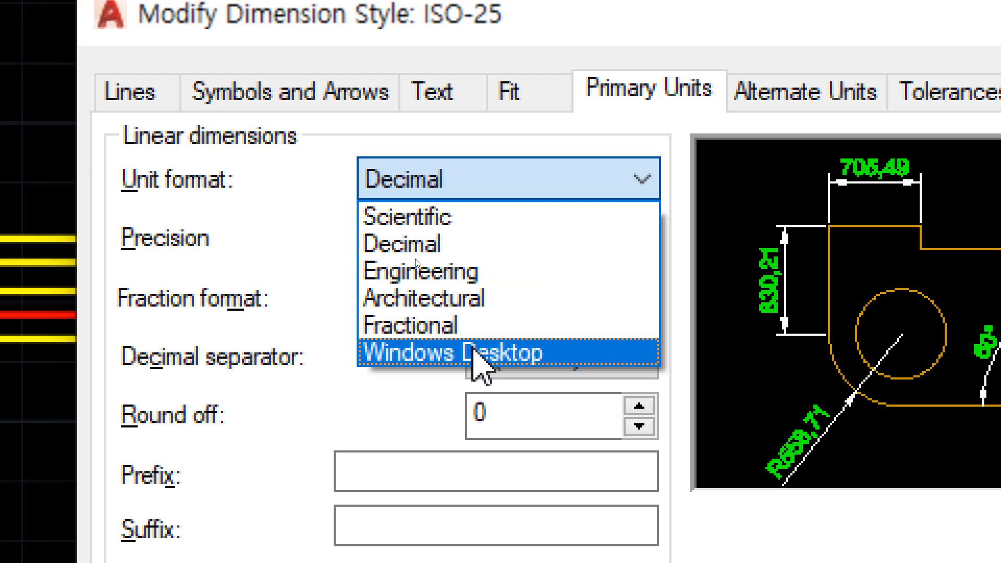
{"action": "left_click", "coordinate": [476, 355]}
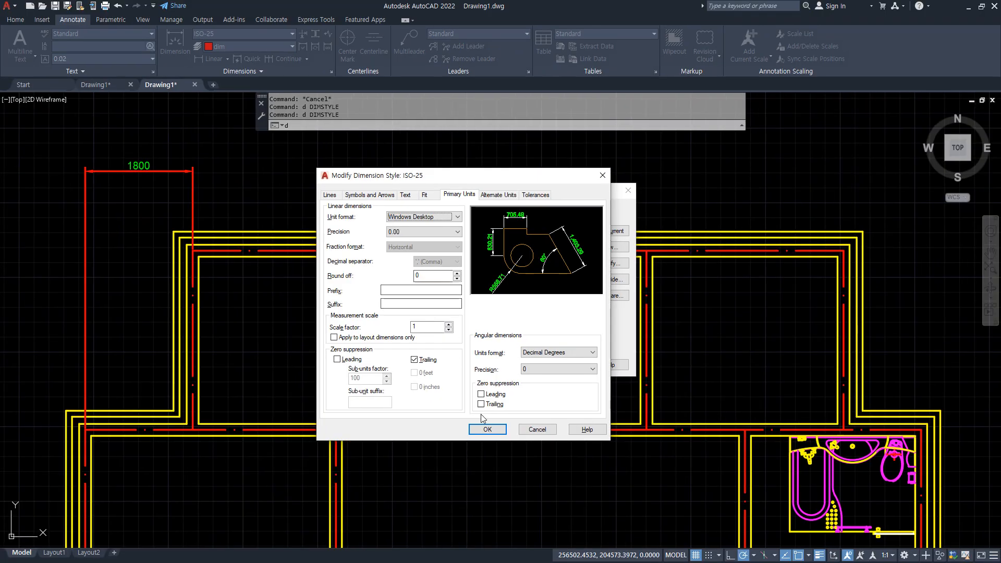
{"action": "left_click", "coordinate": [507, 477]}
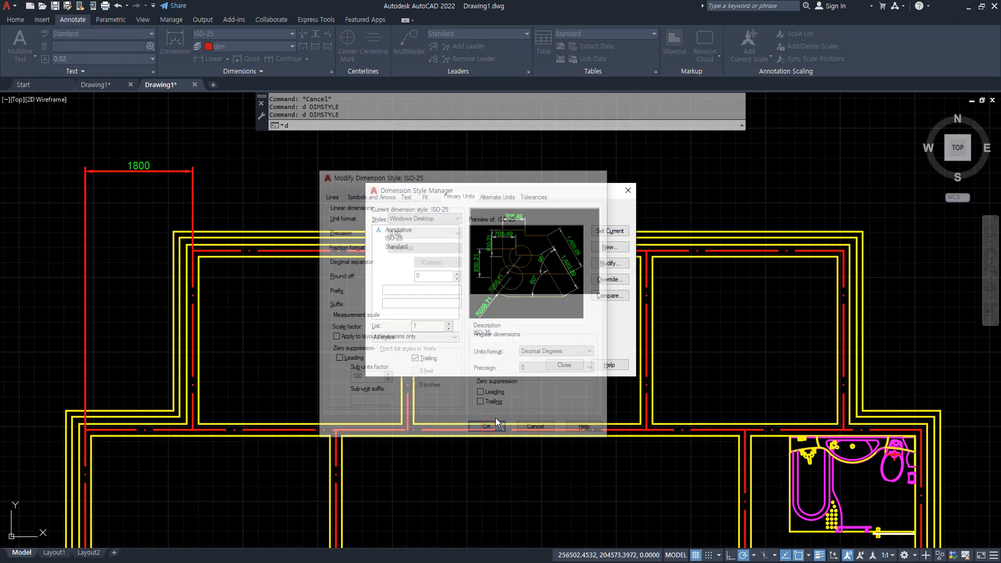
{"action": "left_click", "coordinate": [636, 393]}
- Add a horizontal linear dimension about 365 wide in the empty area beside the 1800 dimension above the plan
{"action": "scroll", "coordinate": [170, 186], "scroll_direction": "up", "scroll_amount": 5}
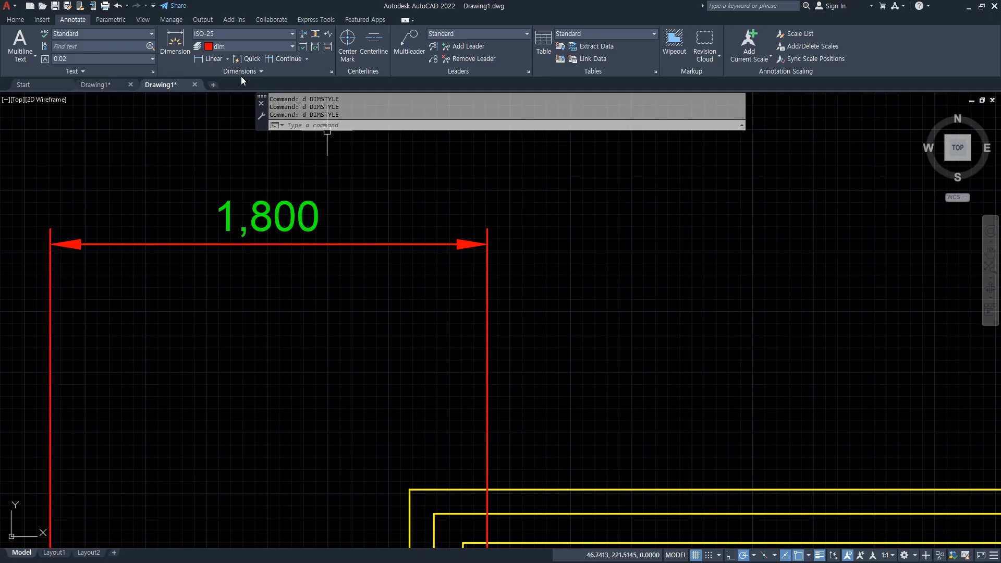
{"action": "left_click", "coordinate": [209, 59]}
{"action": "left_click", "coordinate": [539, 418]}
{"action": "left_click", "coordinate": [627, 417]}
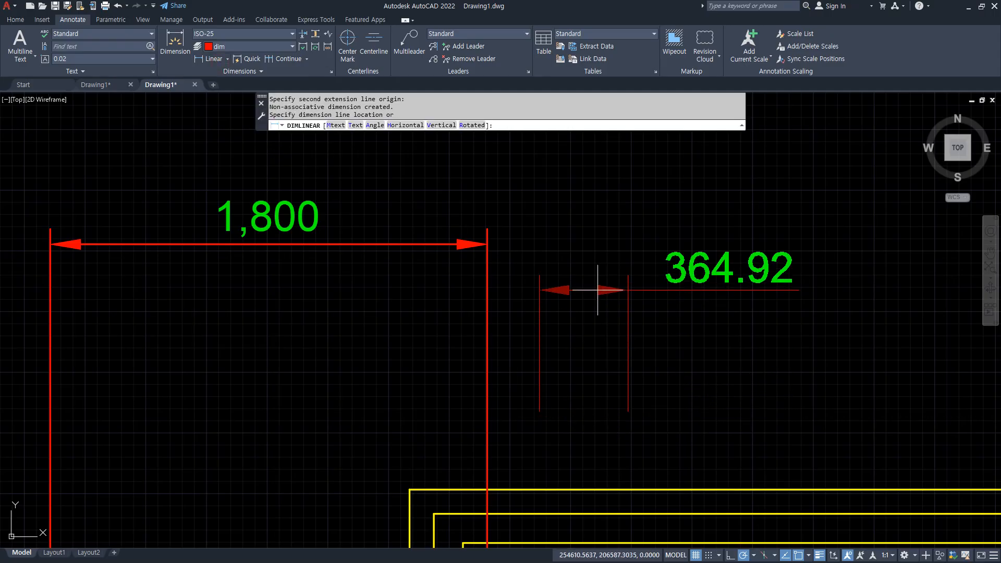
{"action": "left_click", "coordinate": [585, 253]}
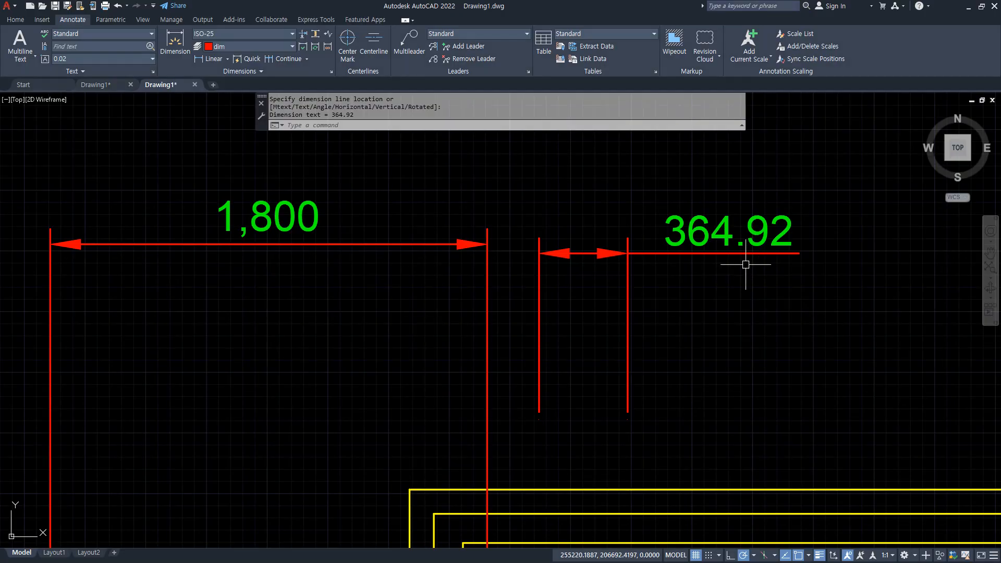
- Set the ISO-25 style's primary unit format back to Decimal with a comma decimal separator and apply the change
{"action": "key", "text": "Return"}
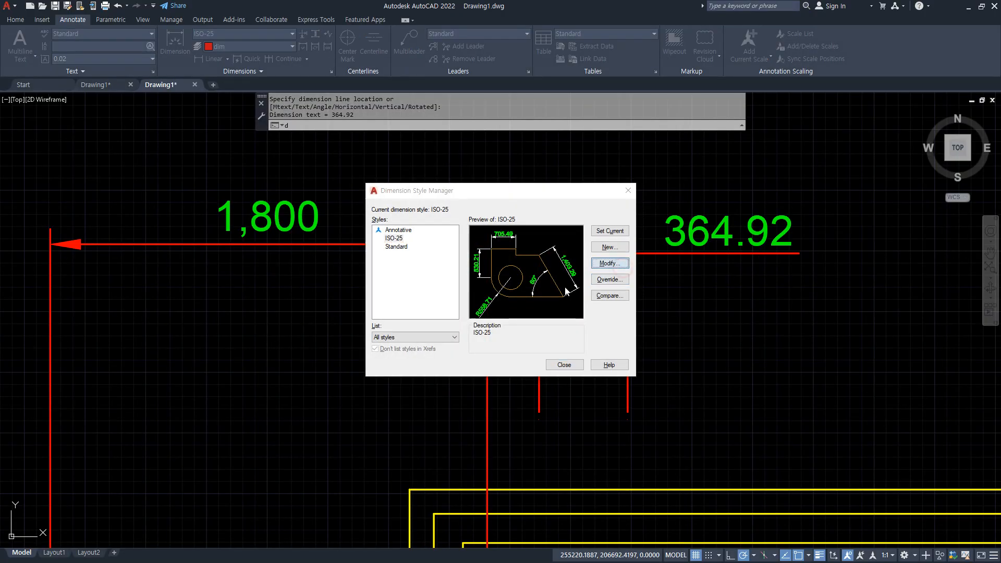
{"action": "key", "text": "Return"}
{"action": "left_click", "coordinate": [431, 217]}
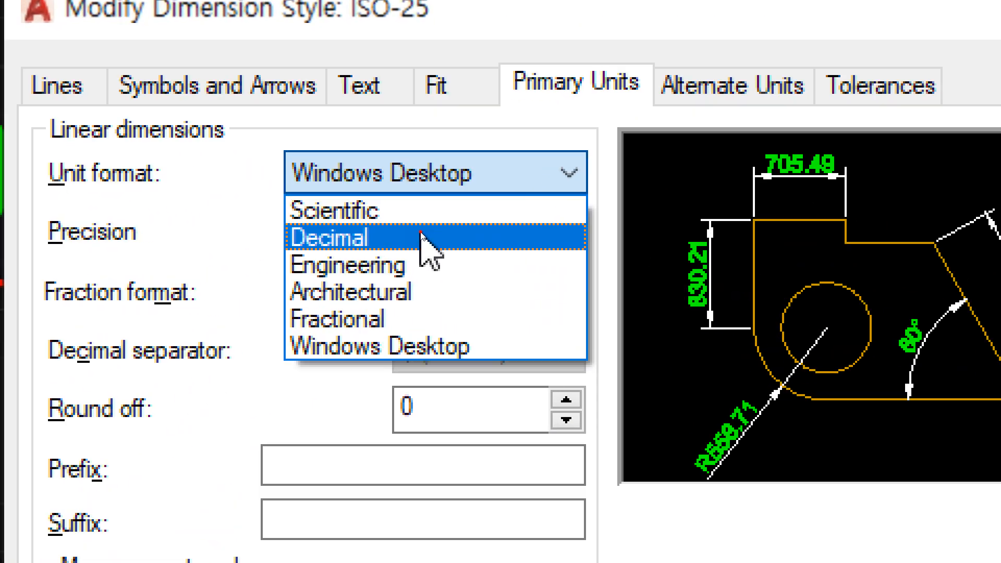
{"action": "left_click", "coordinate": [420, 233]}
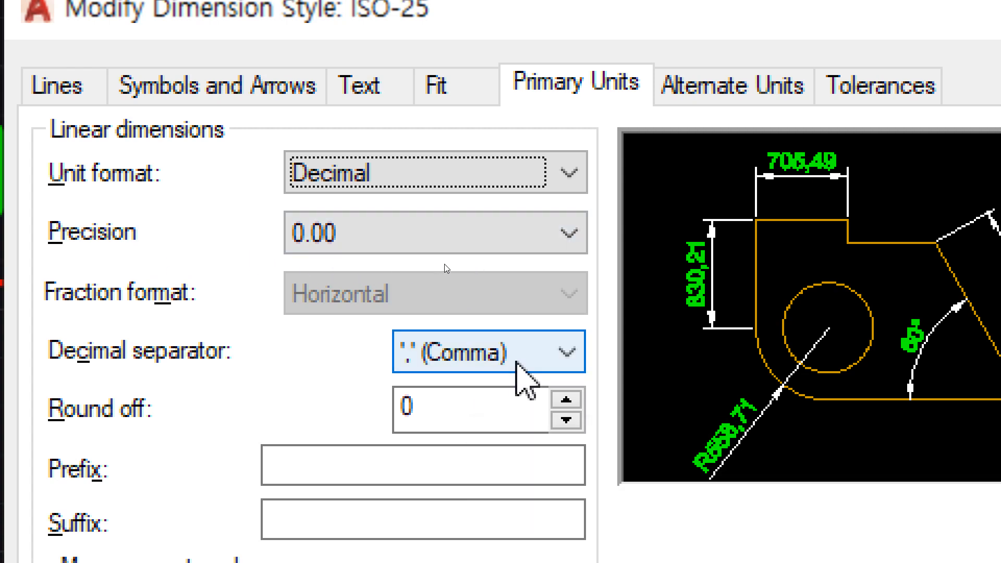
{"action": "left_click", "coordinate": [516, 363]}
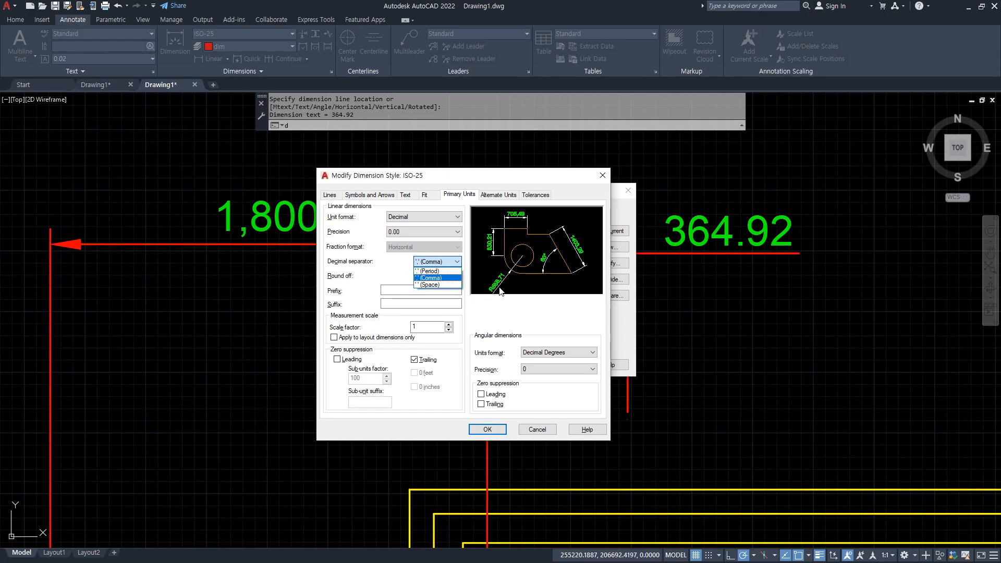
{"action": "left_click", "coordinate": [507, 284]}
{"action": "left_click", "coordinate": [487, 430]}
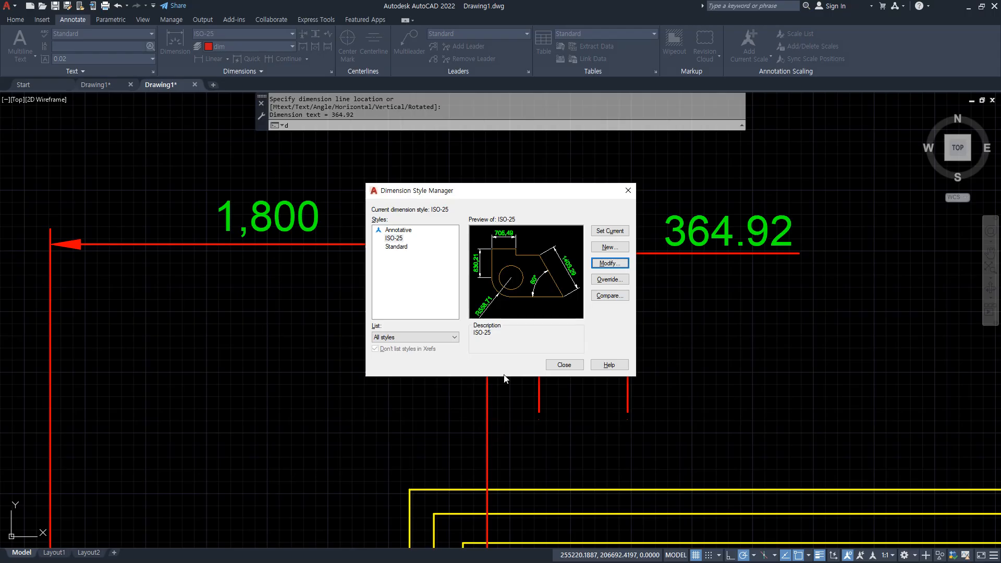
{"action": "left_click", "coordinate": [563, 365]}
{"action": "left_click_drag", "start_coordinate": [261, 265], "coordinate": [243, 197]}
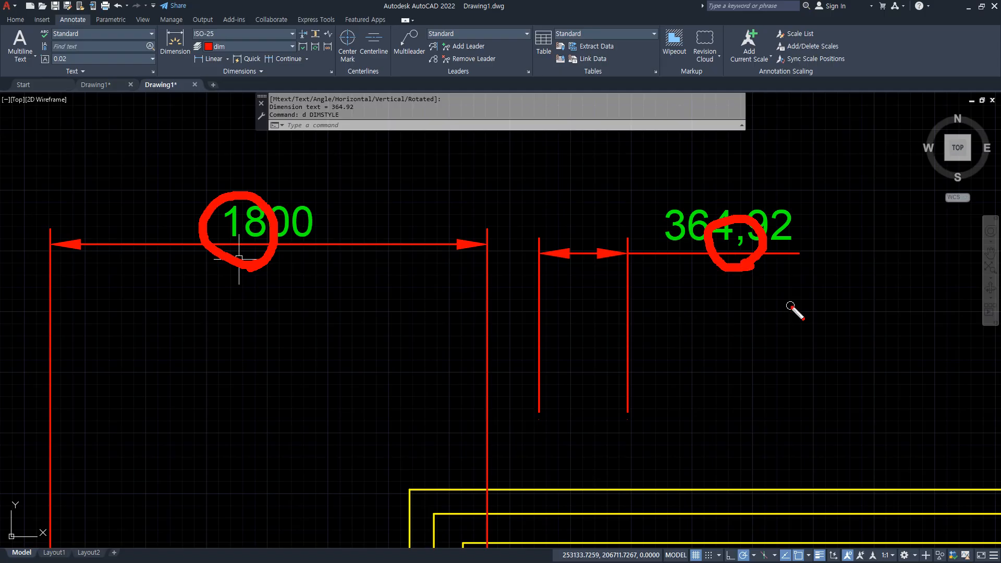
{"action": "key", "text": "Escape"}
- Set the ISO-25 style's decimal separator to Period and apply the change
{"action": "type", "text": "d"}
{"action": "key", "text": "Return"}
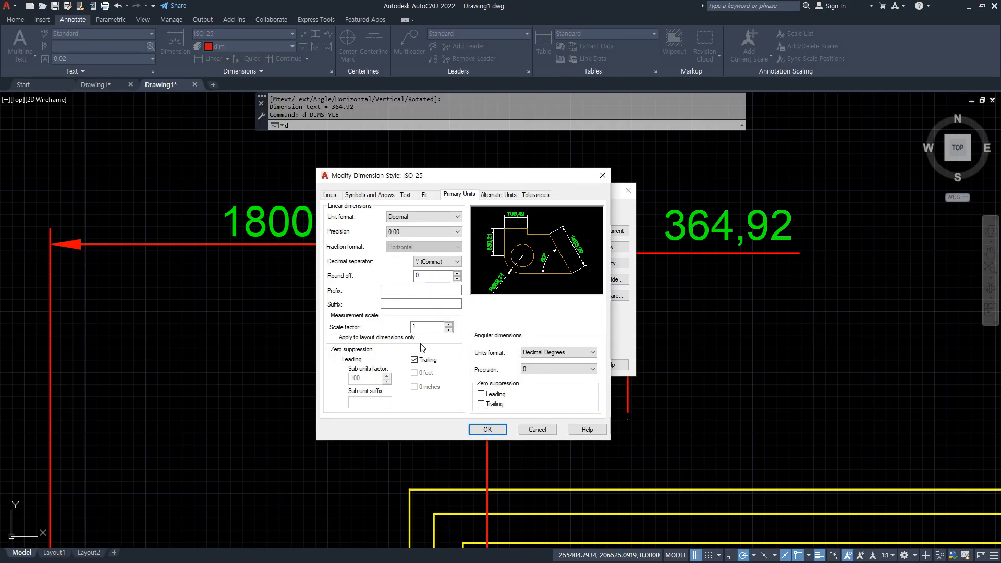
{"action": "left_click", "coordinate": [444, 262]}
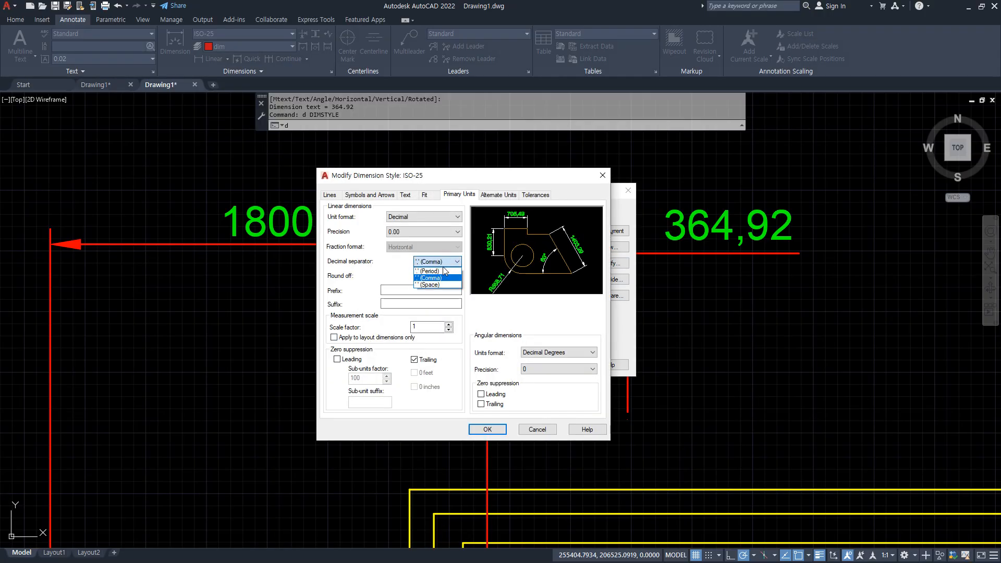
{"action": "left_click", "coordinate": [433, 271]}
{"action": "left_click", "coordinate": [488, 429]}
{"action": "left_click", "coordinate": [563, 364]}
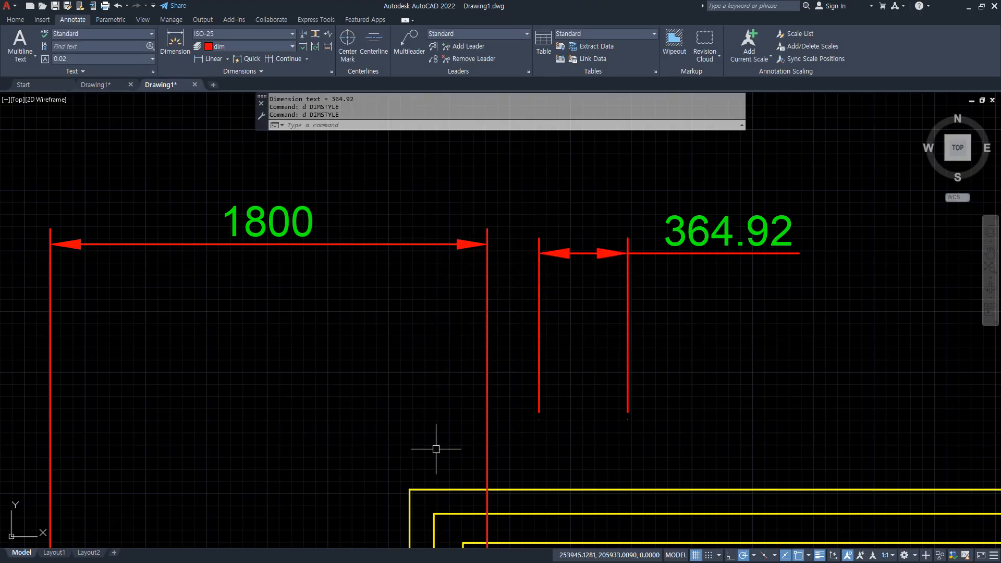
- Set the ISO-25 style's linear dimension precision to 0.0 and apply the change
{"action": "type", "text": "d"}
{"action": "key", "text": "Return"}
{"action": "left_click", "coordinate": [610, 263]}
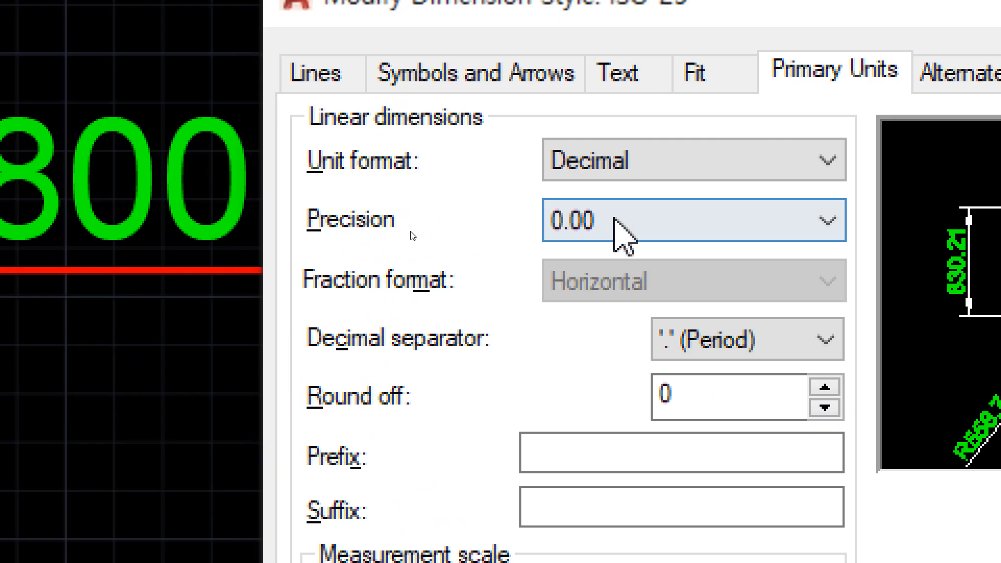
{"action": "left_click", "coordinate": [640, 224]}
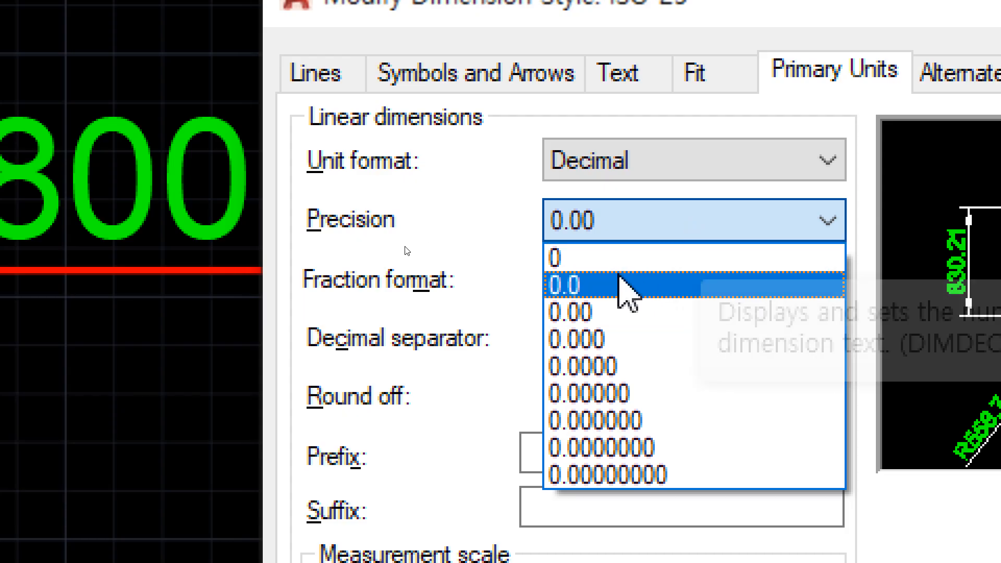
{"action": "left_click", "coordinate": [622, 286]}
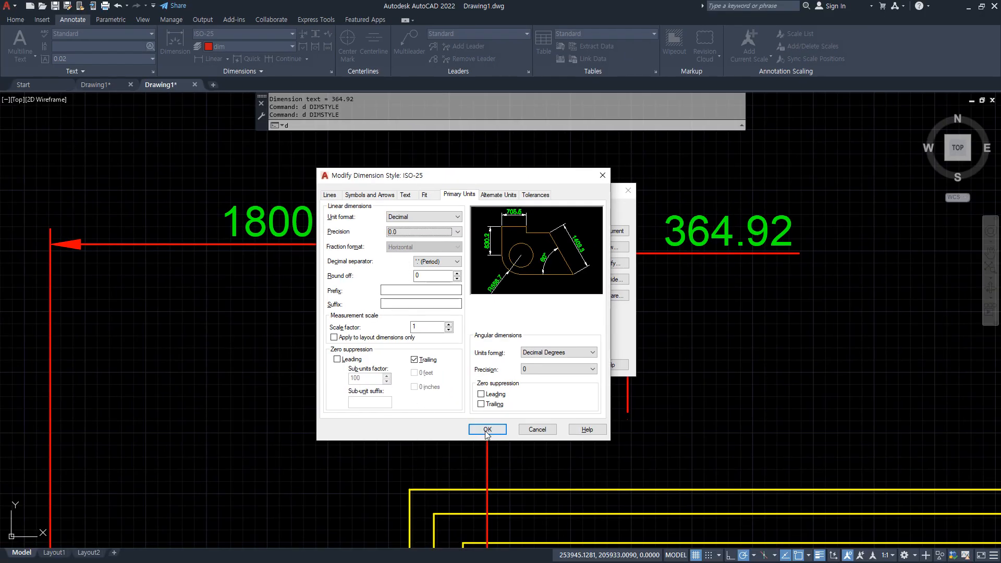
{"action": "left_click", "coordinate": [486, 424]}
{"action": "left_click", "coordinate": [564, 364]}
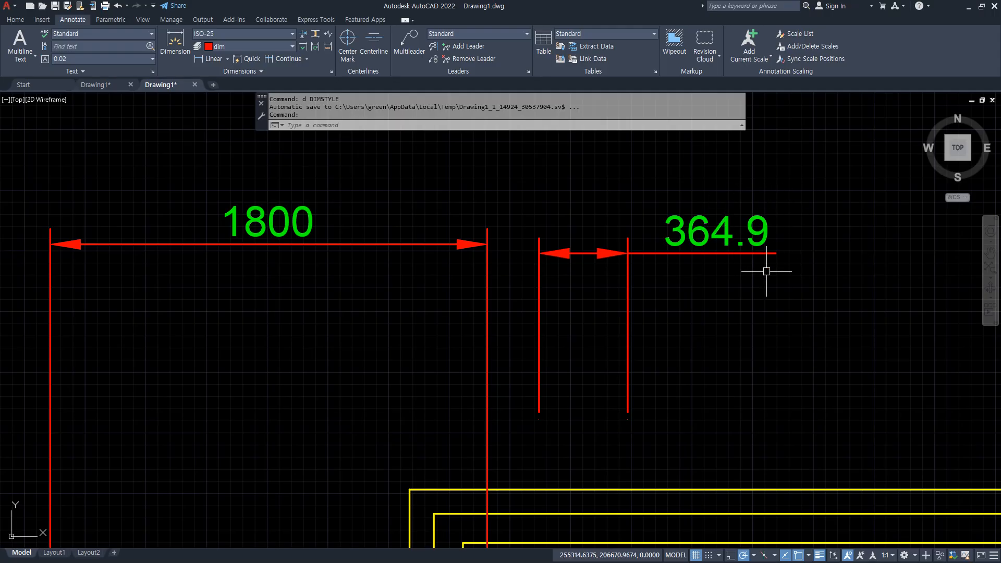
- Enable the display of alternate units in the ISO-25 style and apply the change to the dimensions
{"action": "type", "text": "d"}
{"action": "key", "text": "Return"}
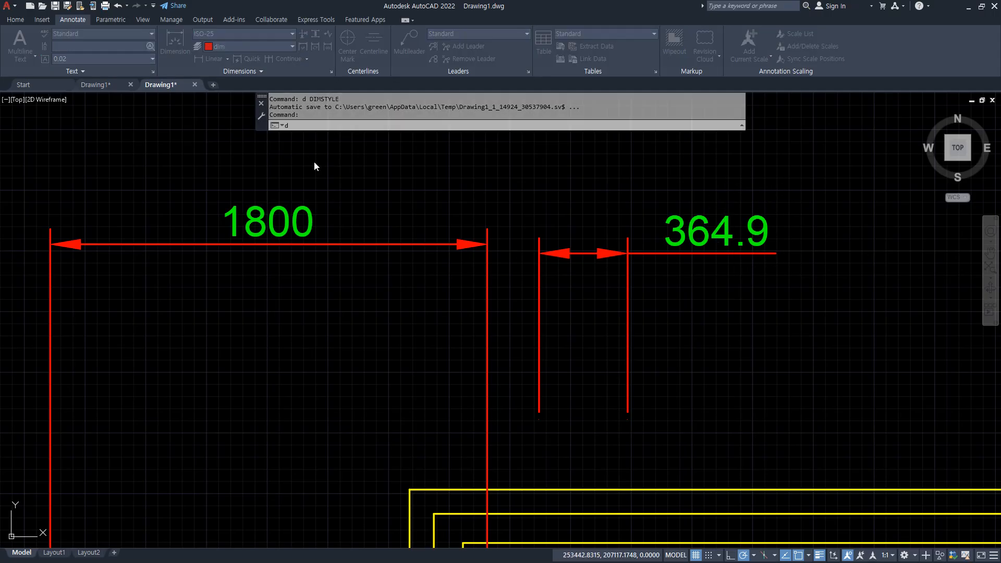
{"action": "left_click", "coordinate": [624, 264]}
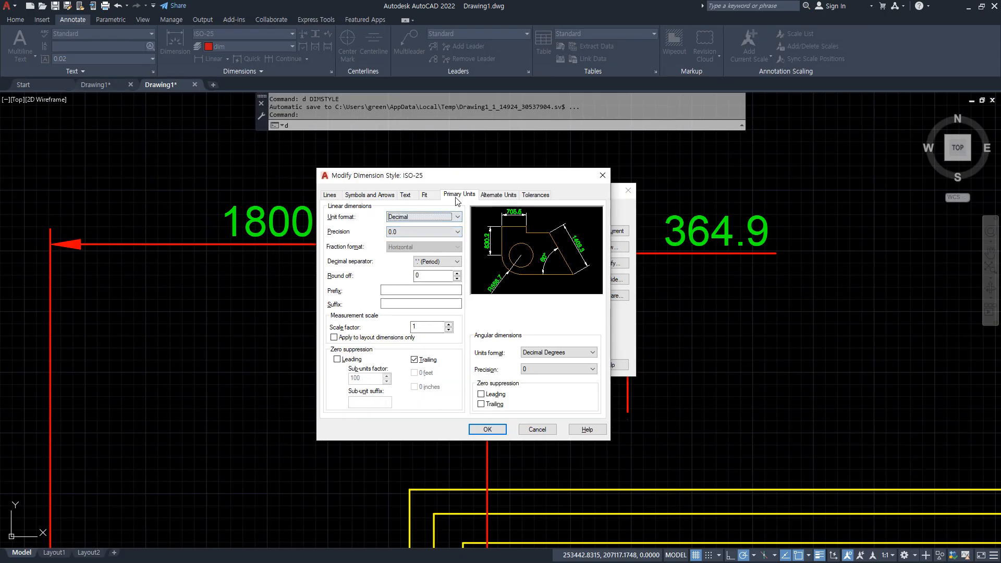
{"action": "left_click", "coordinate": [497, 195]}
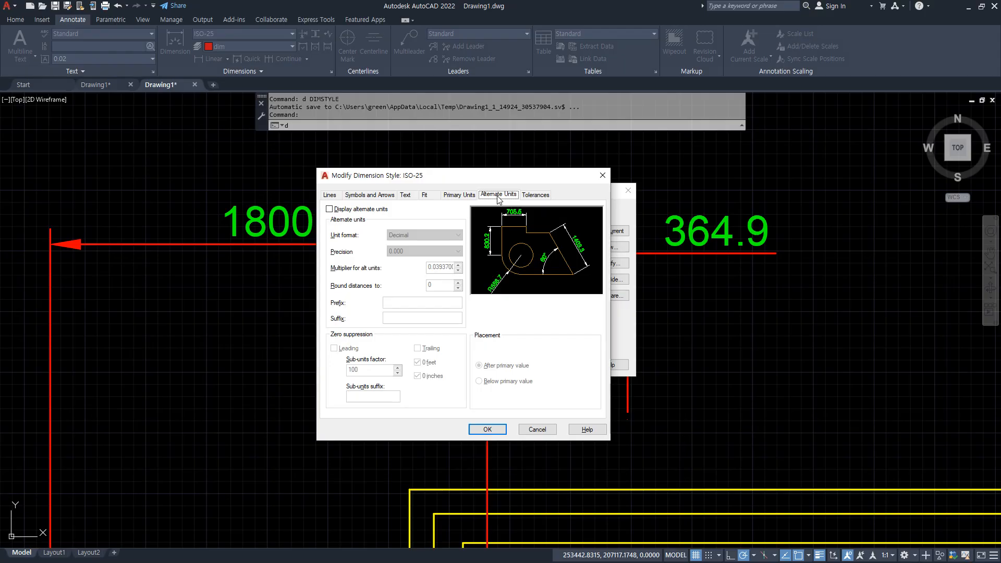
{"action": "left_click", "coordinate": [352, 211]}
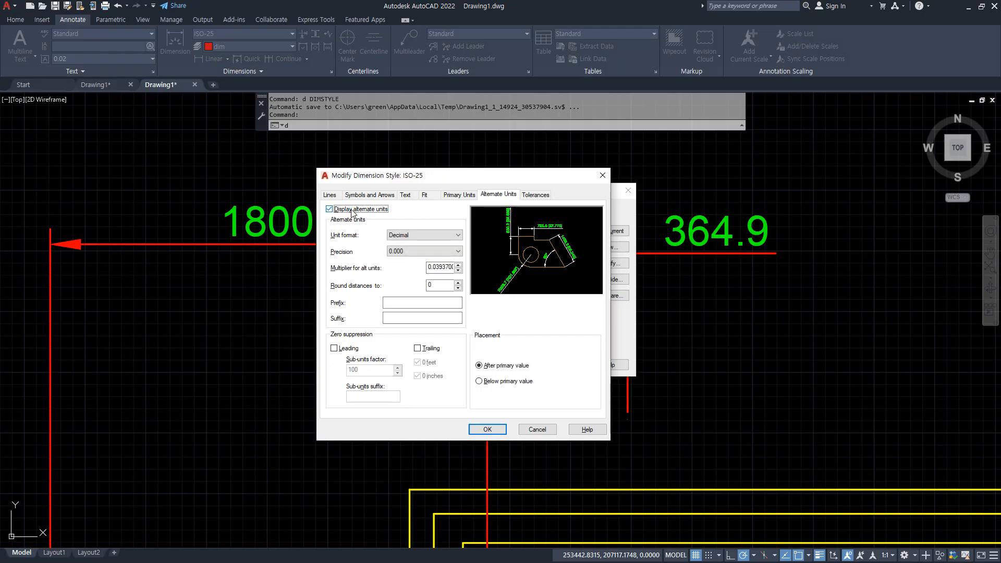
{"action": "left_click", "coordinate": [488, 429]}
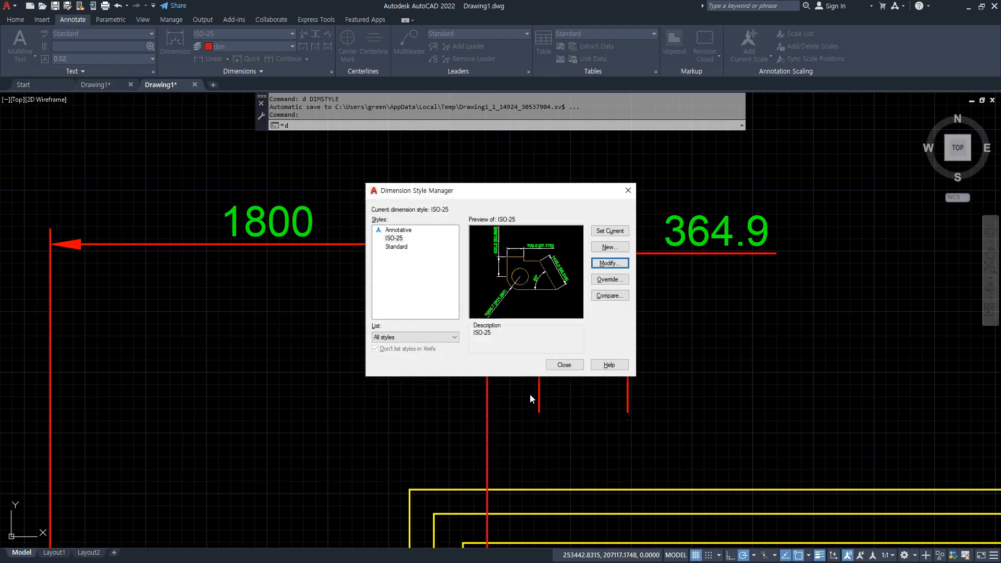
{"action": "left_click", "coordinate": [562, 363]}
{"action": "mouse_move", "coordinate": [297, 275]}
{"action": "left_mouse_down"}
{"action": "mouse_move", "coordinate": [258, 263]}
{"action": "mouse_move", "coordinate": [382, 175]}
{"action": "mouse_move", "coordinate": [356, 285]}
{"action": "mouse_move", "coordinate": [305, 291]}
{"action": "left_mouse_up"}
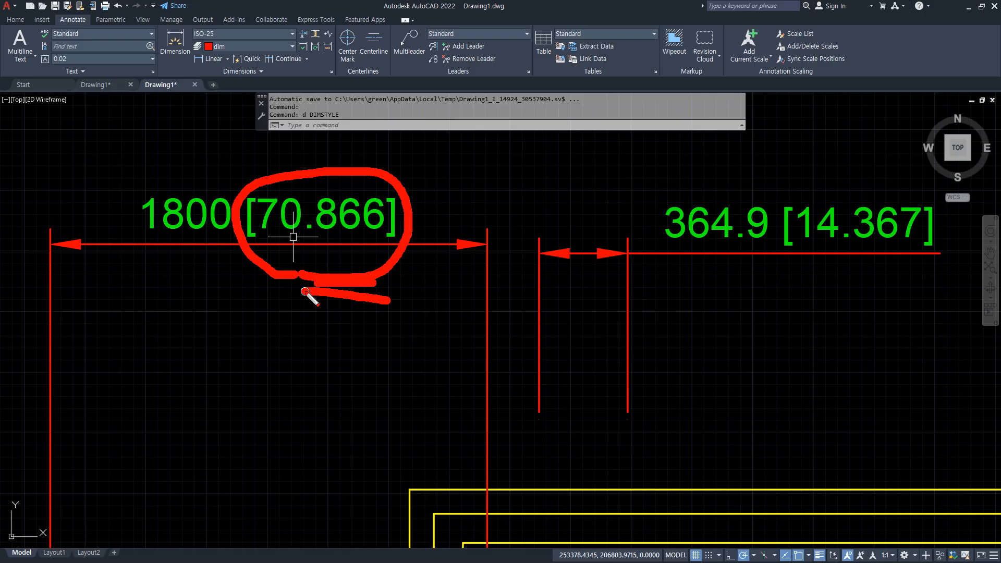
{"action": "key", "text": "Escape"}
- Set the ISO-25 style's alternate units to Windows Desktop format with 0.0 precision and the suffix "in"
{"action": "type", "text": "d"}
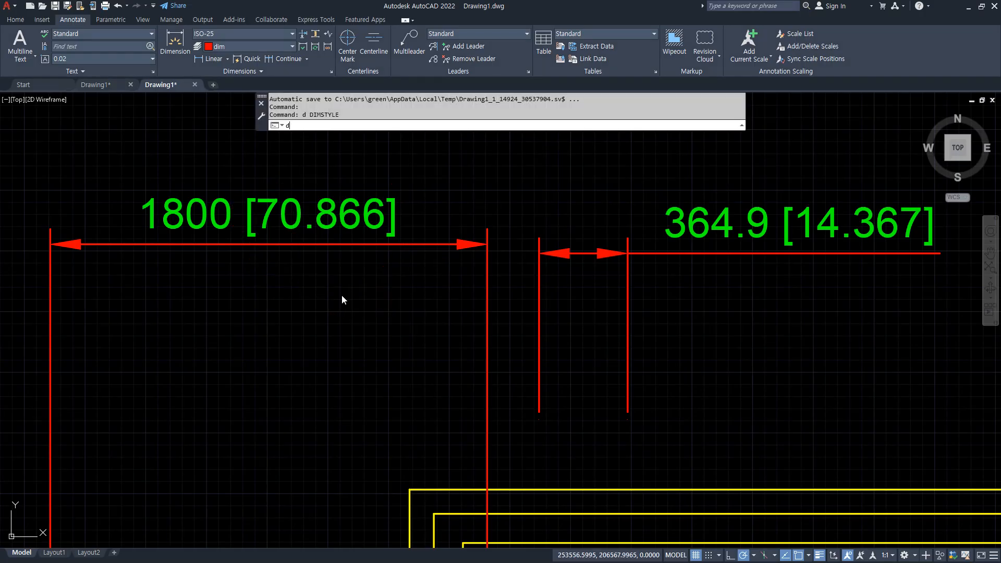
{"action": "key", "text": "Return"}
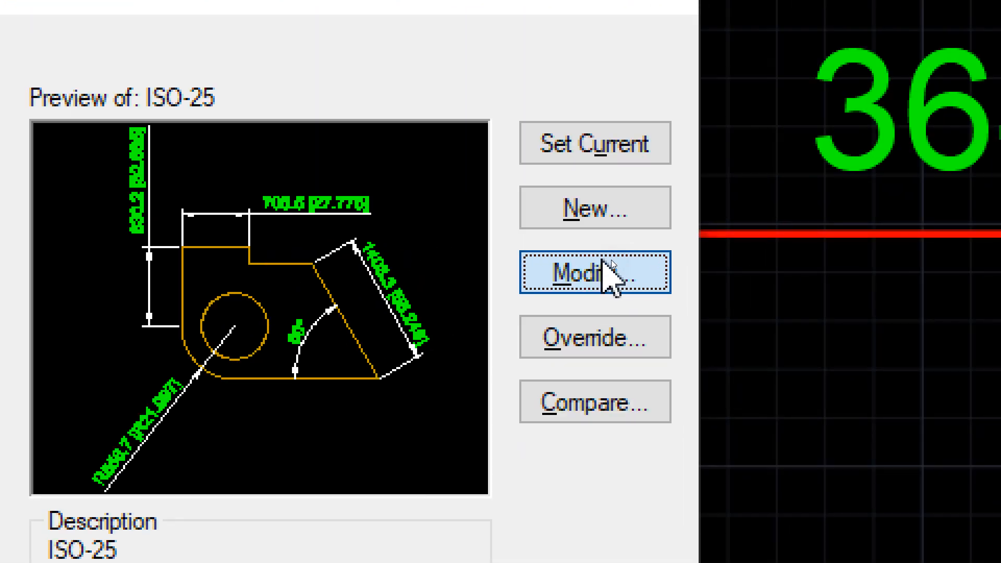
{"action": "left_click", "coordinate": [620, 269]}
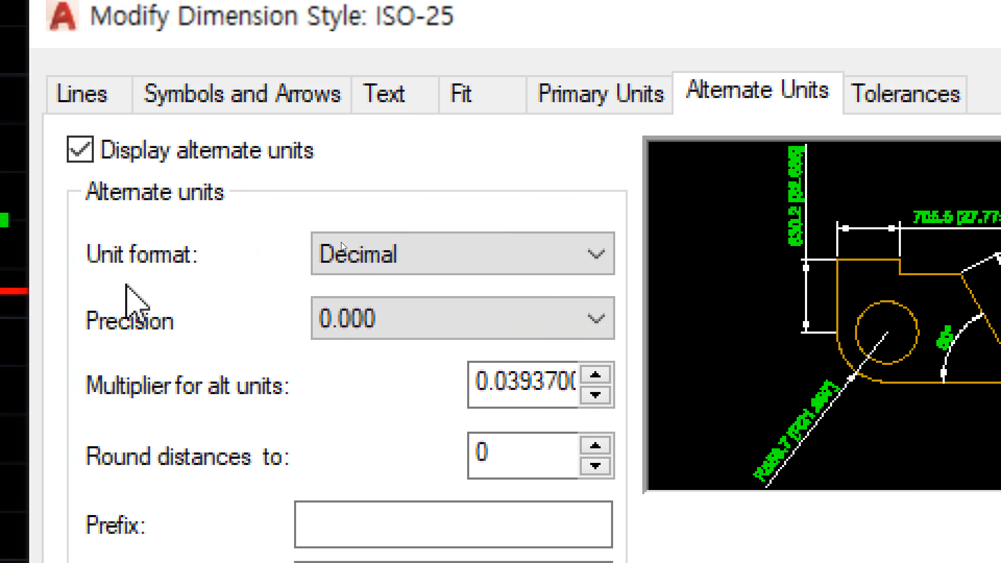
{"action": "left_click", "coordinate": [504, 388]}
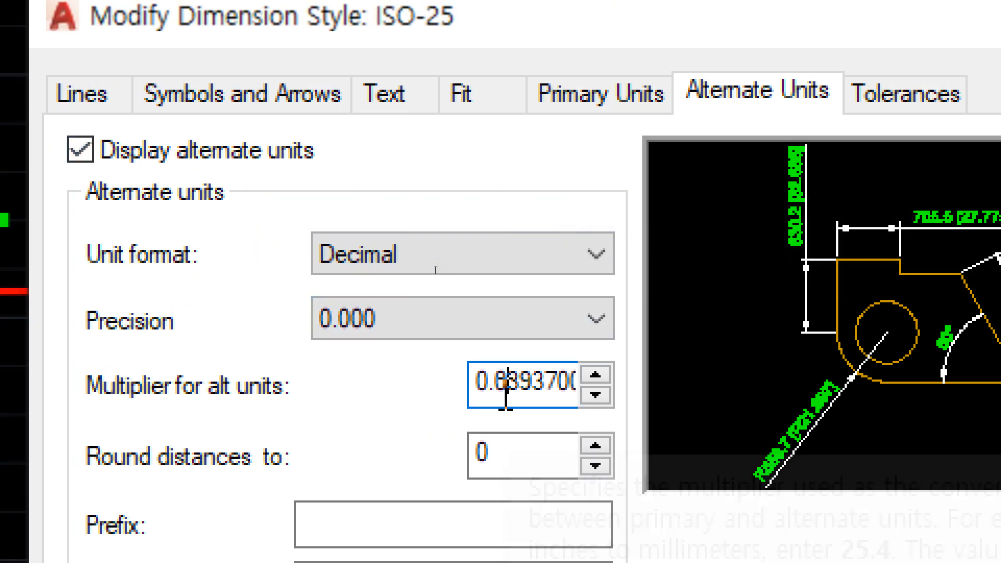
{"action": "left_click", "coordinate": [419, 256]}
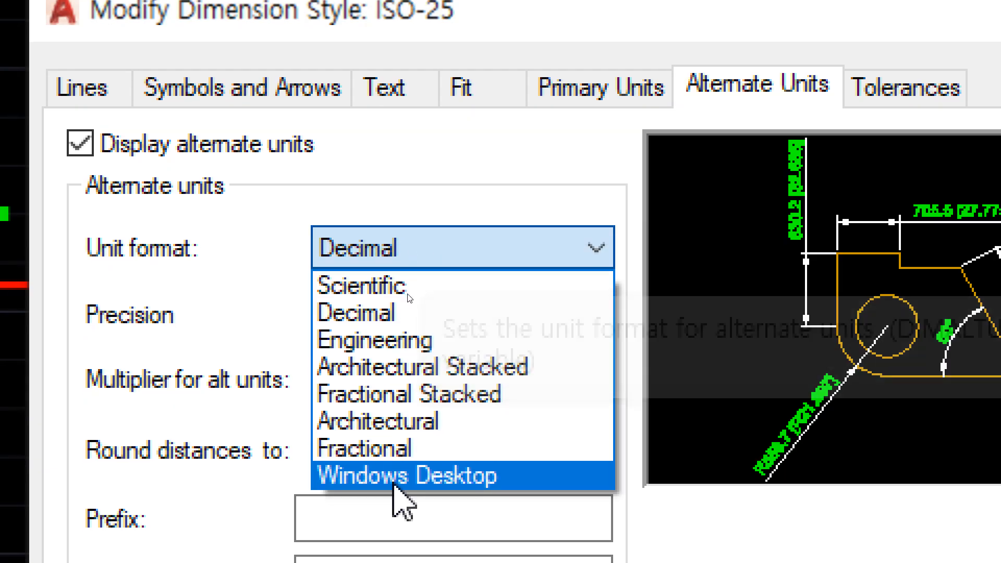
{"action": "left_click", "coordinate": [396, 474]}
{"action": "left_click", "coordinate": [420, 314]}
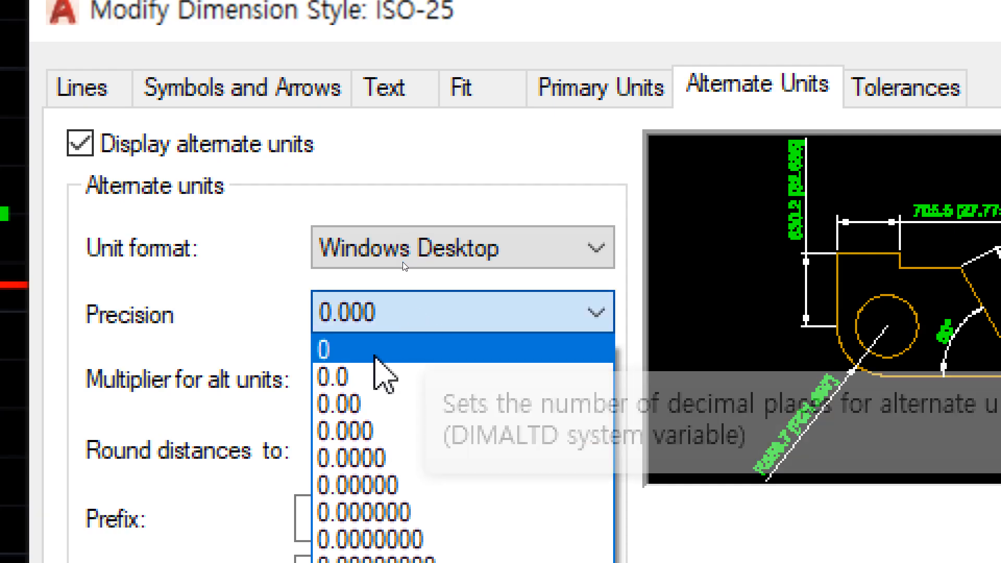
{"action": "left_click", "coordinate": [356, 380]}
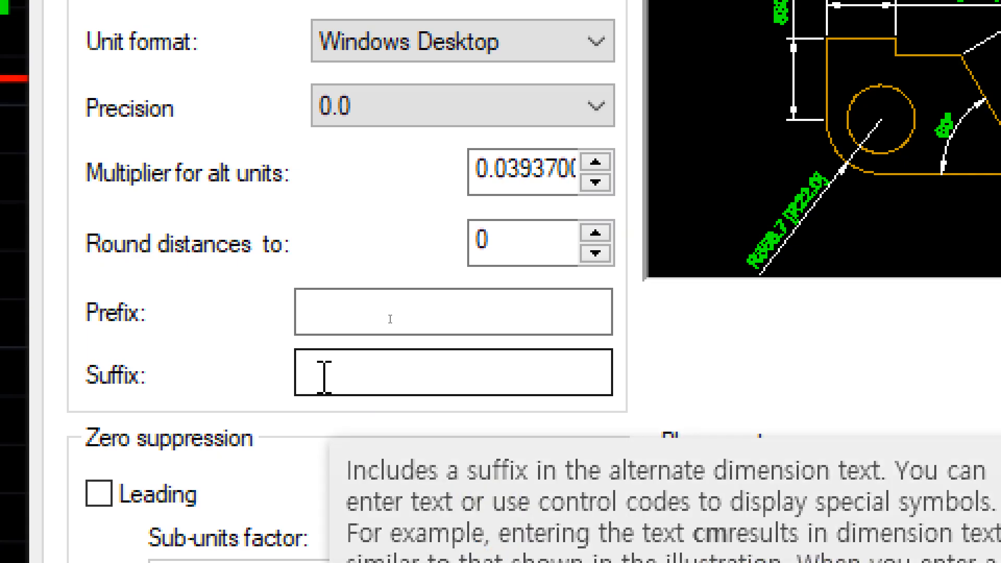
{"action": "left_click", "coordinate": [324, 375]}
{"action": "type", "text": "in"}
- Add the suffix "mm" to the ISO-25 style's primary units and apply the change to the dimensions
{"action": "left_click", "coordinate": [603, 130]}
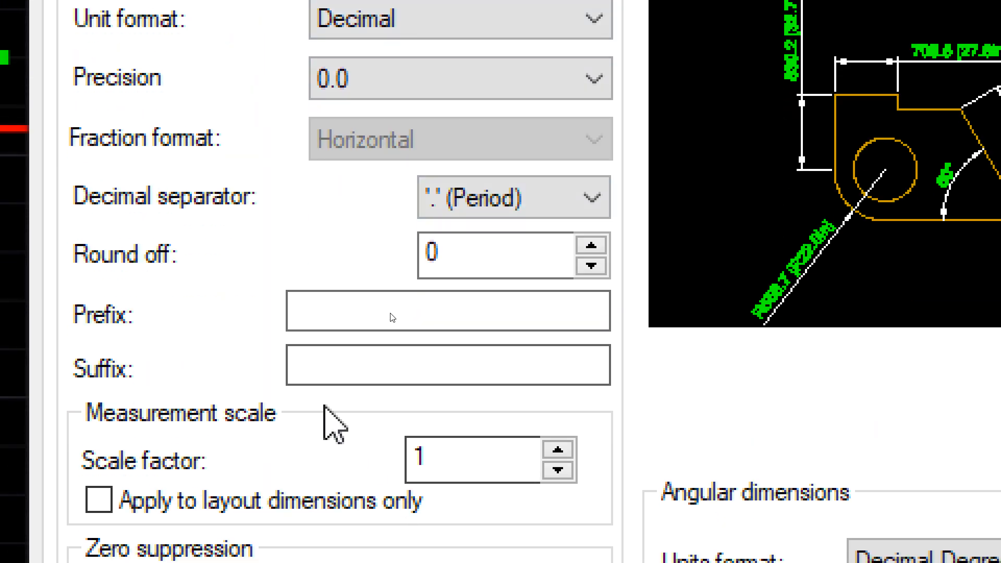
{"action": "left_click", "coordinate": [337, 409]}
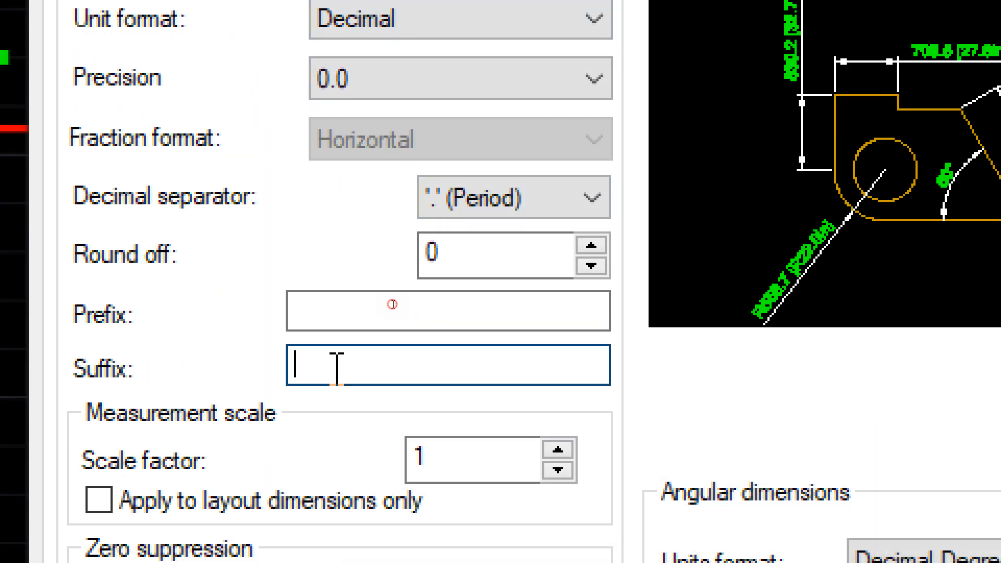
{"action": "type", "text": "mm"}
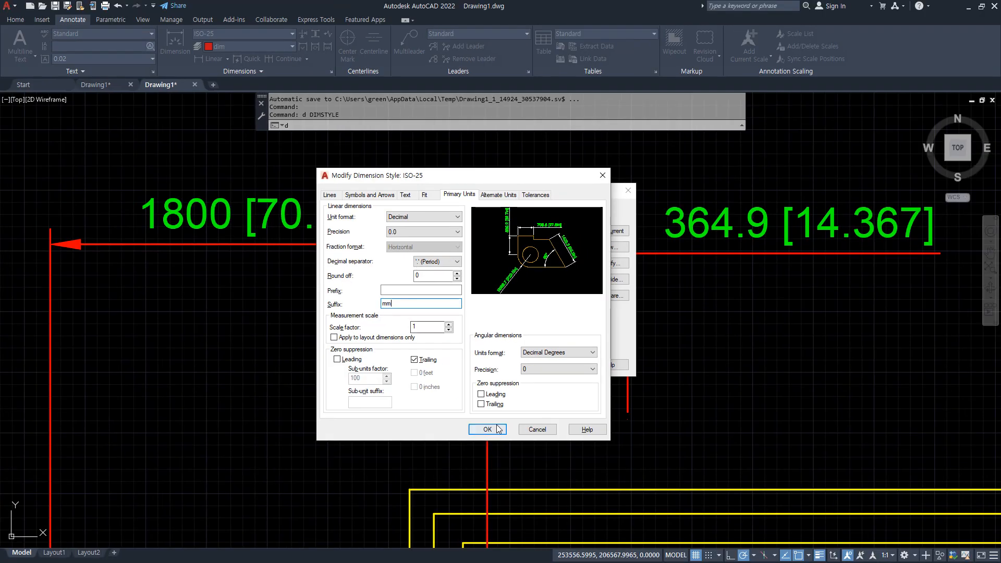
{"action": "left_click", "coordinate": [488, 429]}
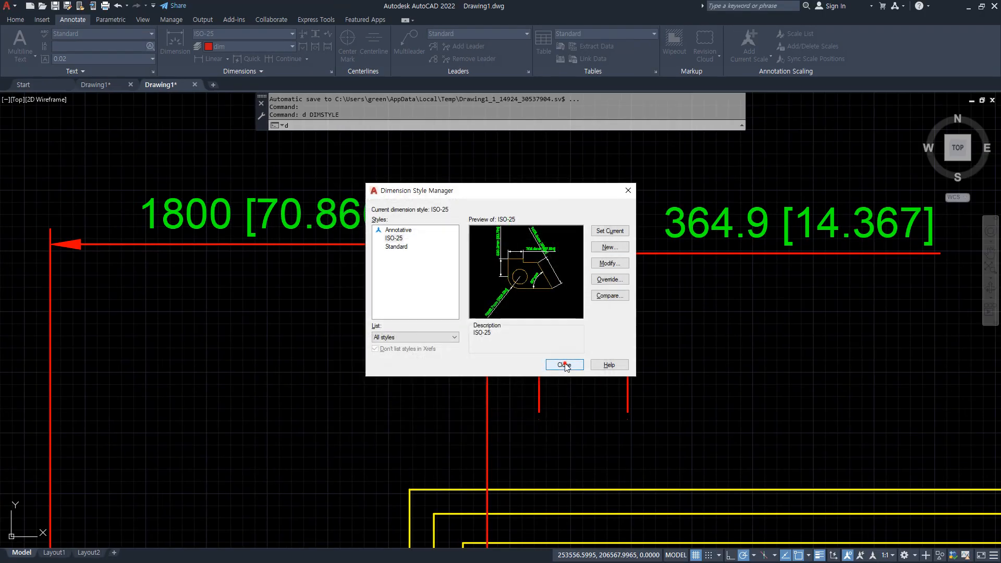
{"action": "left_click", "coordinate": [564, 365]}
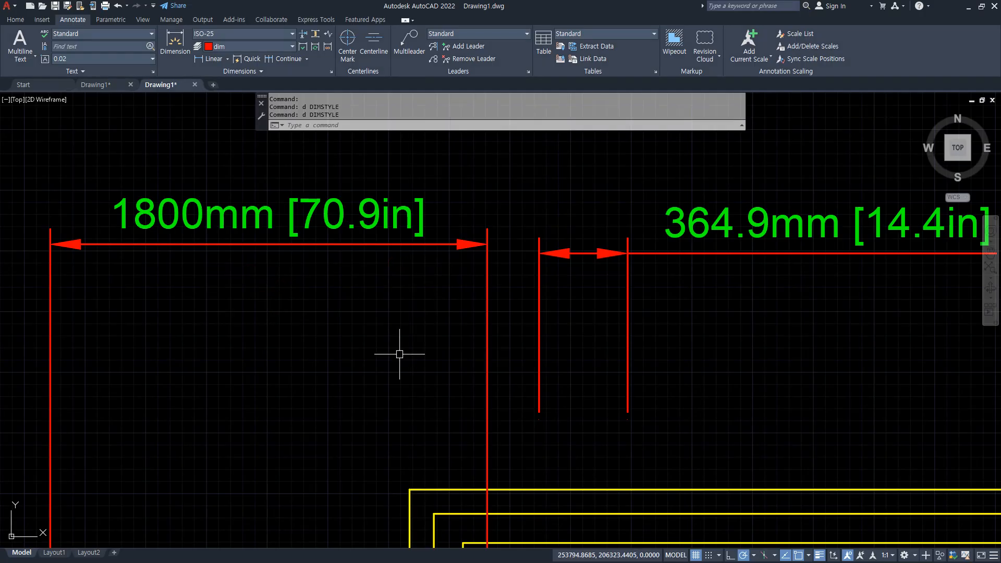
- Clear the suffixes of both the primary and the alternate units in the ISO-25 style
{"action": "key", "text": "Return"}
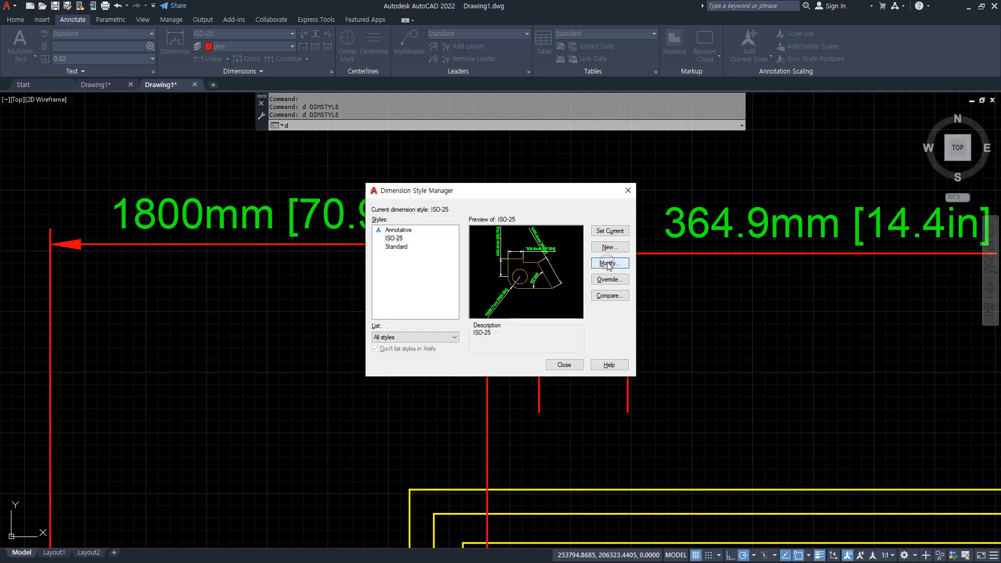
{"action": "left_click", "coordinate": [607, 264]}
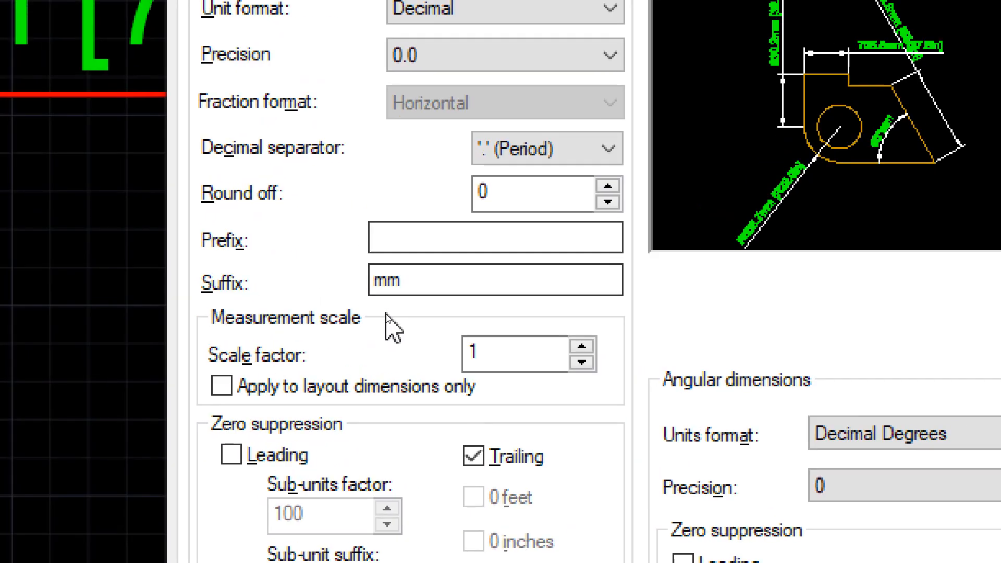
{"action": "left_click", "coordinate": [395, 303]}
{"action": "key", "text": "BackSpace"}
{"action": "key", "text": "BackSpace"}
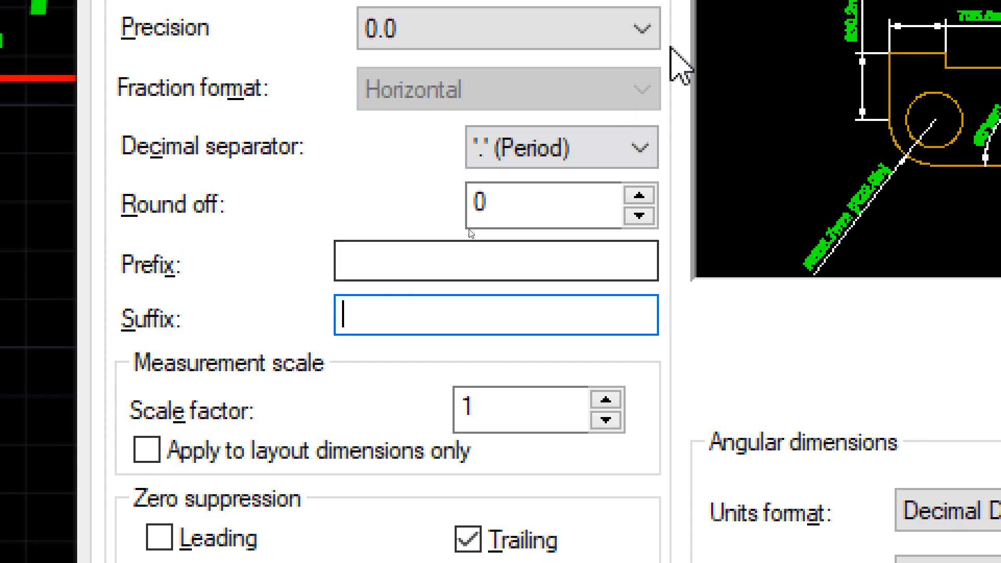
{"action": "left_click", "coordinate": [763, 73]}
{"action": "left_click_drag", "start_coordinate": [400, 317], "coordinate": [216, 331]}
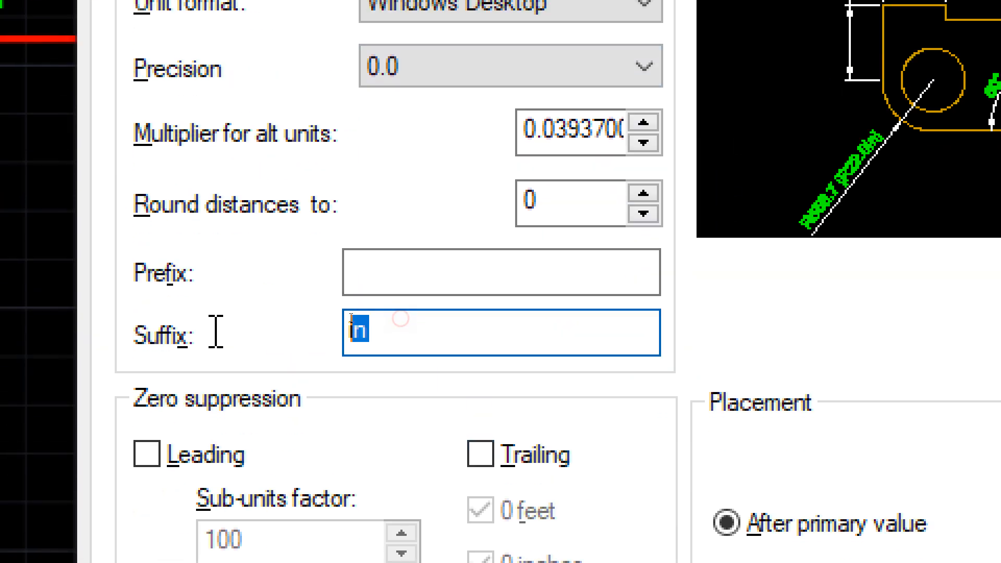
{"action": "key", "text": "BackSpace"}
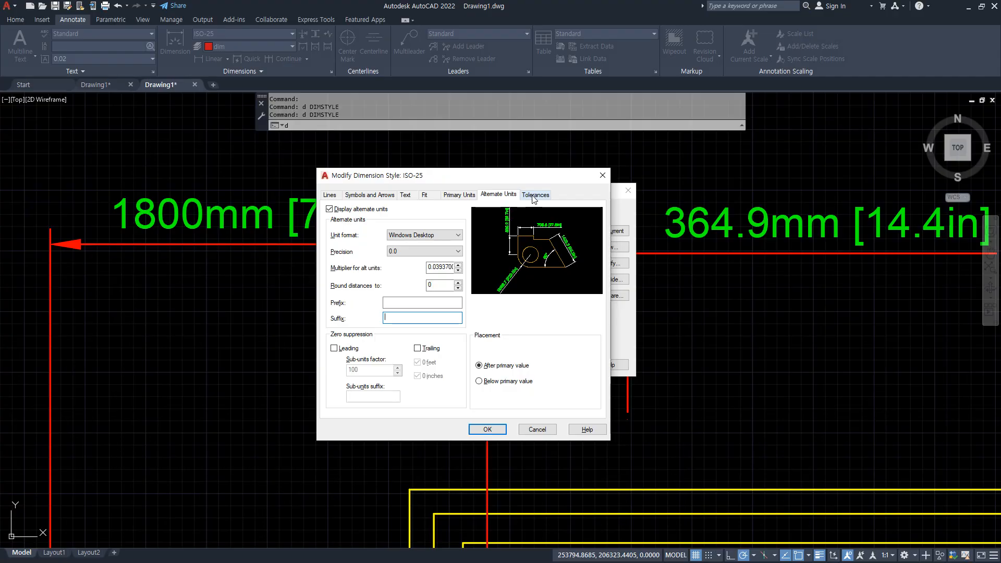
- Set the ISO-25 style's tolerance method to Symmetrical with an upper value of 0.01 and apply the change
{"action": "left_click", "coordinate": [534, 196]}
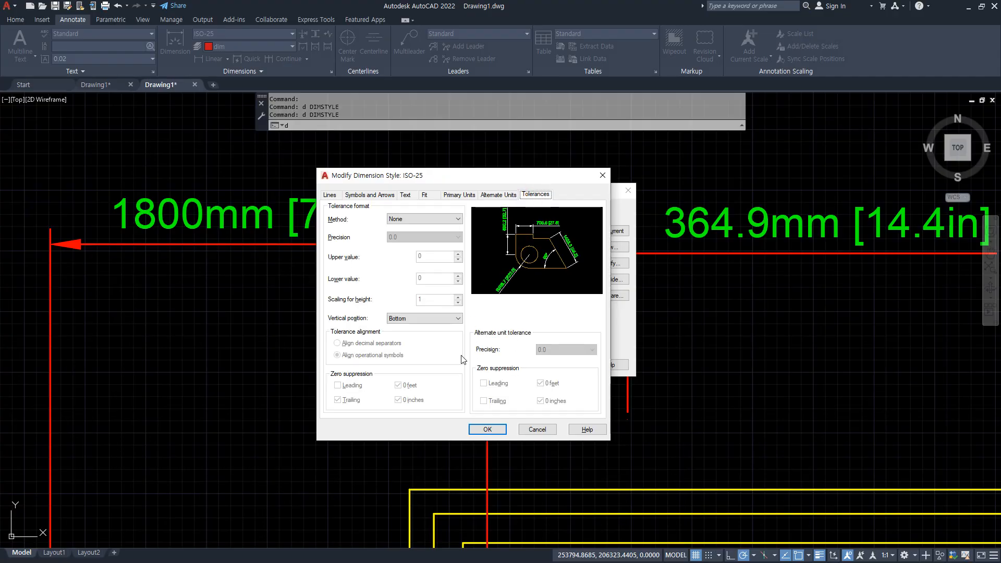
{"action": "left_click", "coordinate": [428, 219]}
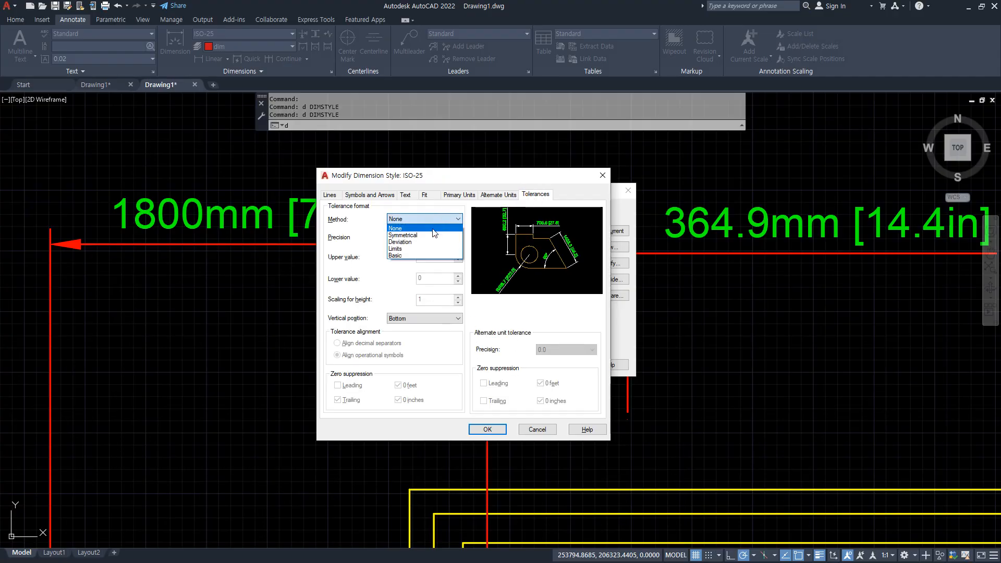
{"action": "left_click", "coordinate": [428, 233]}
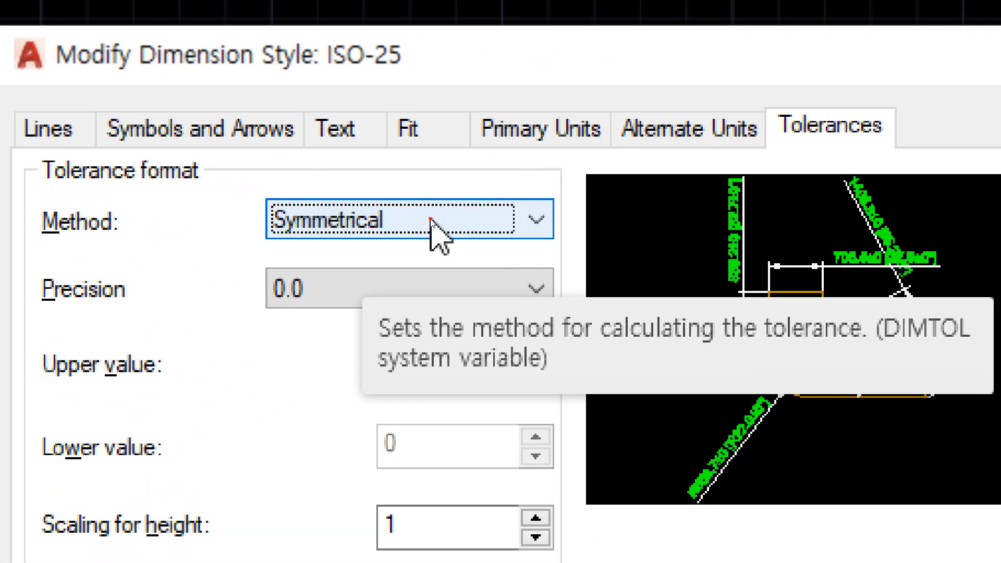
{"action": "left_click", "coordinate": [444, 219]}
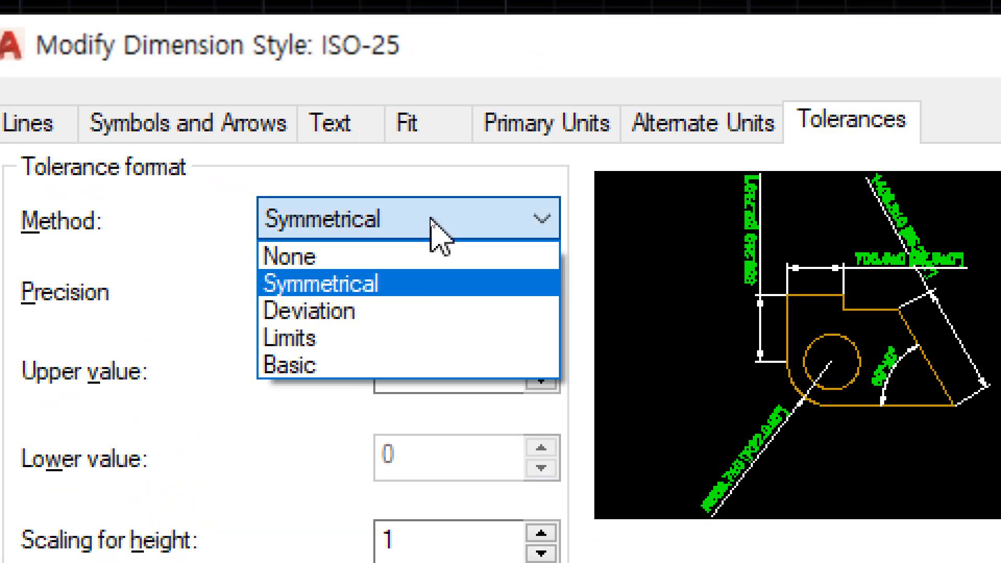
{"action": "left_click", "coordinate": [422, 250]}
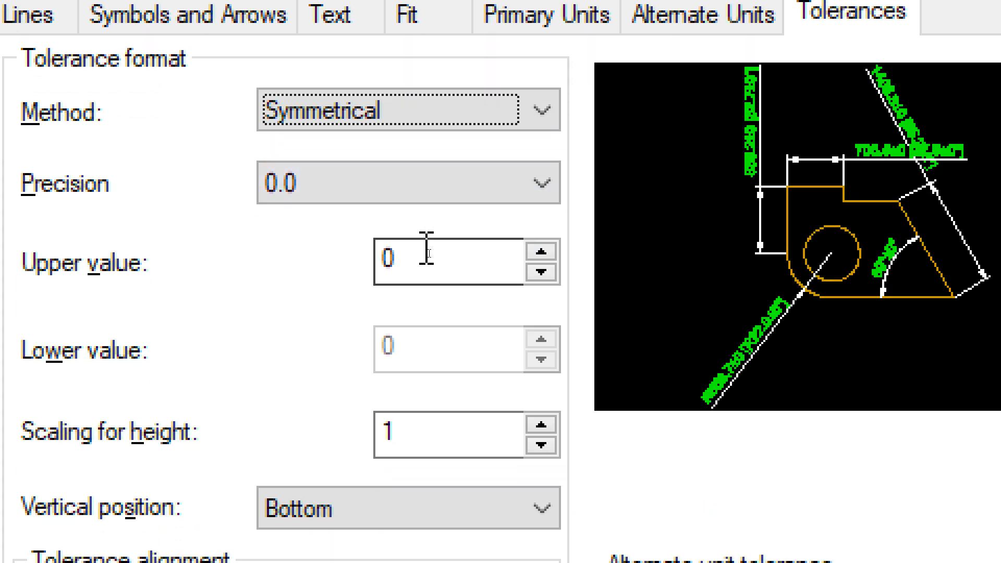
{"action": "left_click_drag", "start_coordinate": [424, 263], "coordinate": [295, 262]}
{"action": "type", "text": "01"}
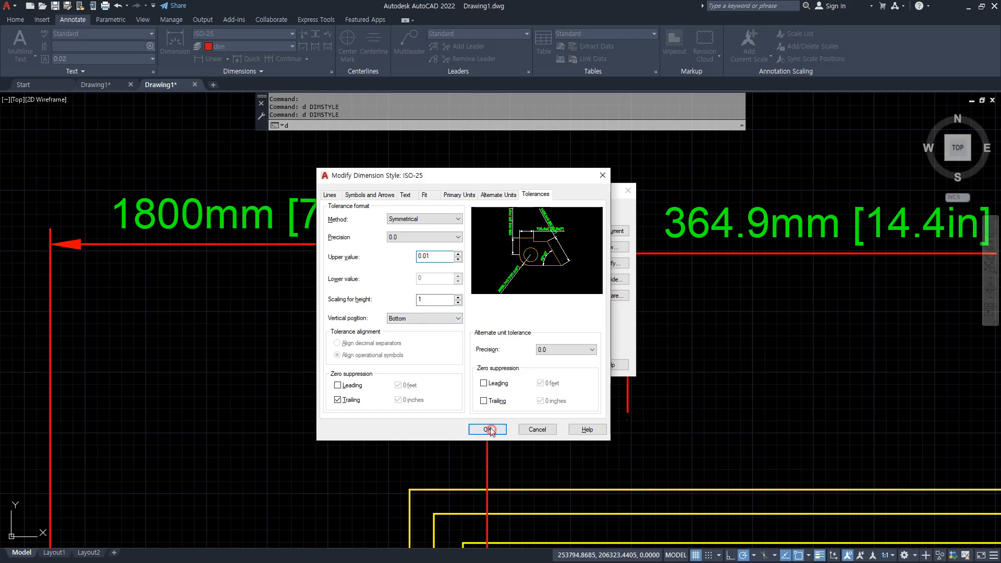
{"action": "left_click", "coordinate": [487, 429]}
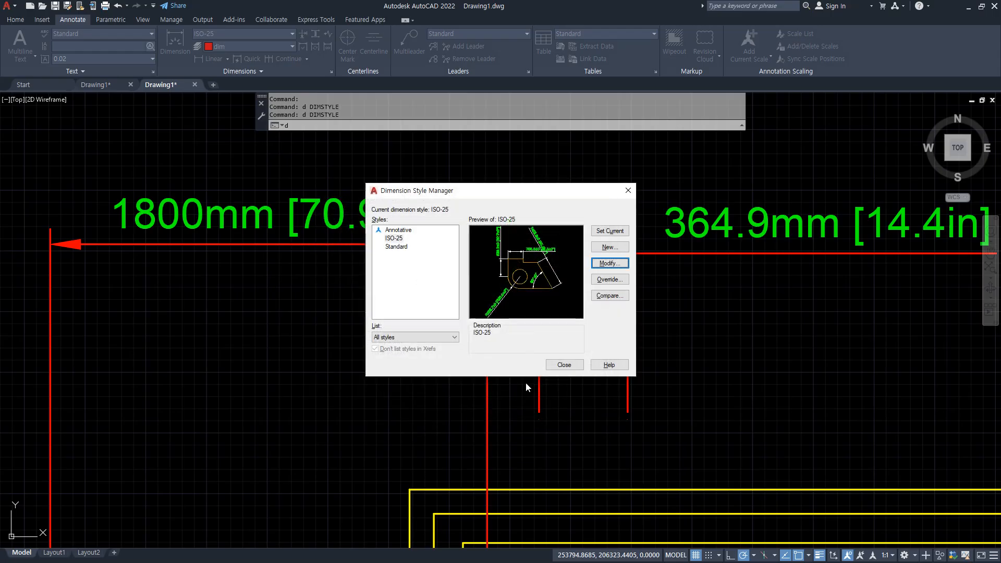
{"action": "left_click", "coordinate": [557, 367]}
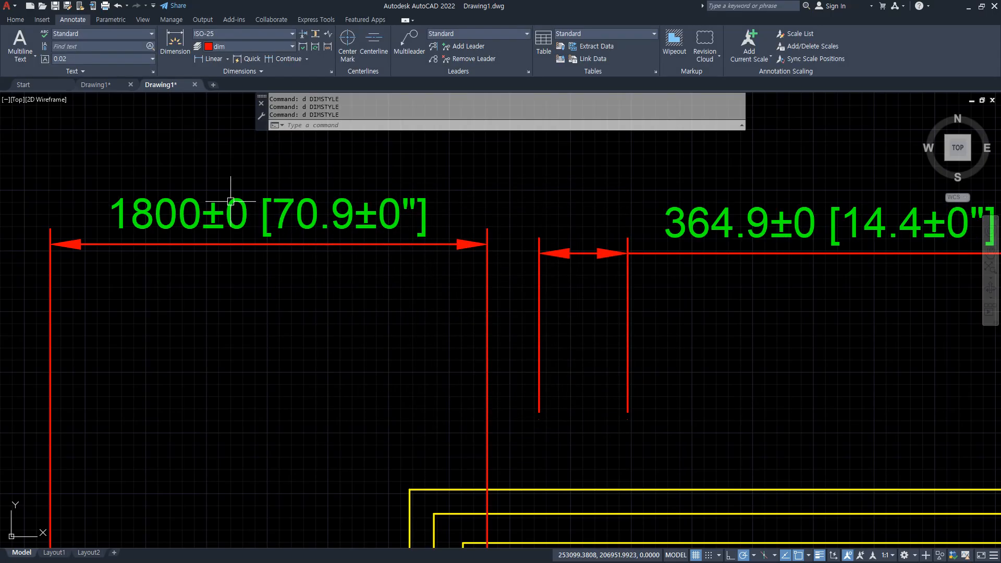
{"action": "type", "text": "d"}
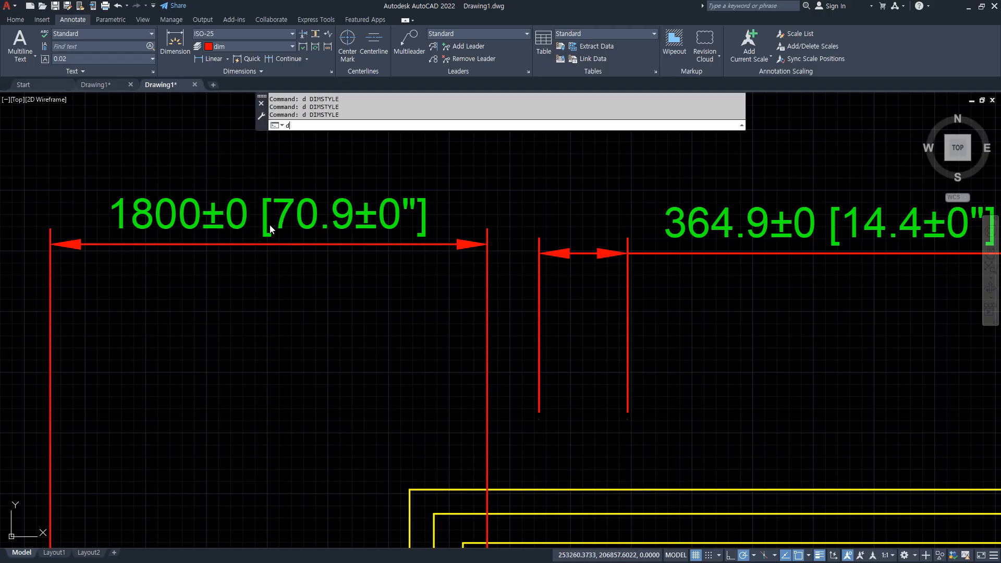
{"action": "key", "text": "Return"}
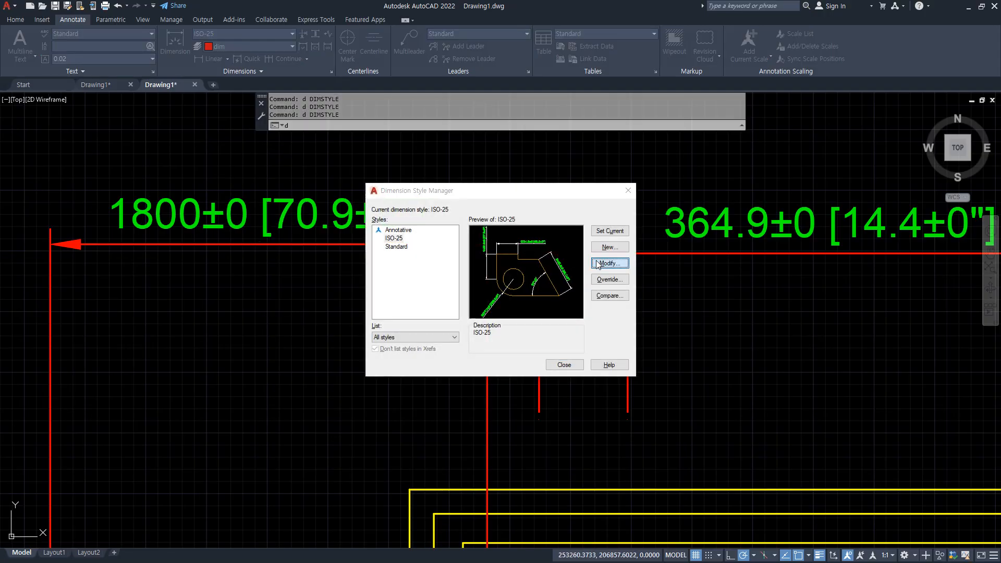
{"action": "left_click", "coordinate": [597, 263]}
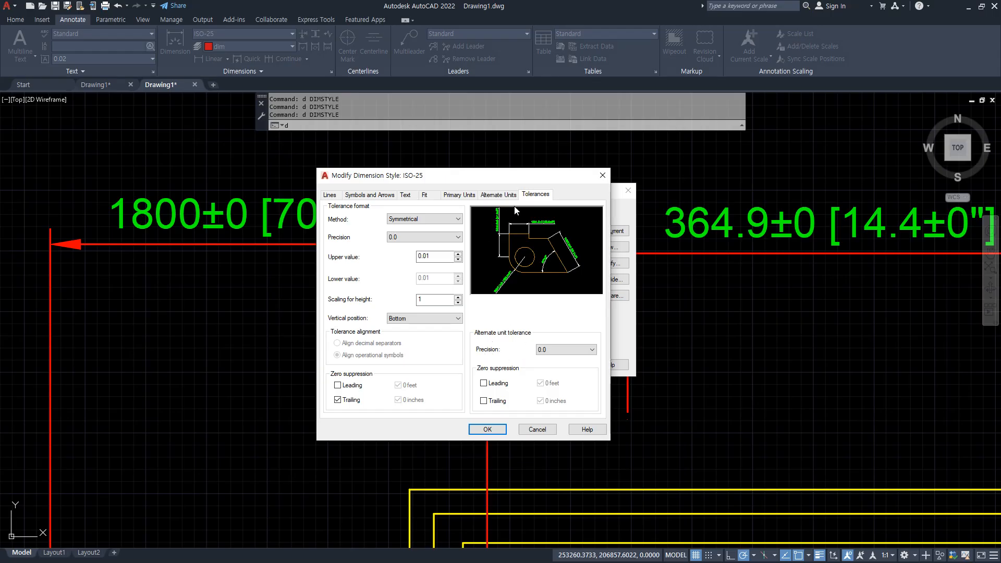
{"action": "key", "text": "Escape"}
{"action": "key", "text": "Escape"}
{"action": "key", "text": "Escape"}
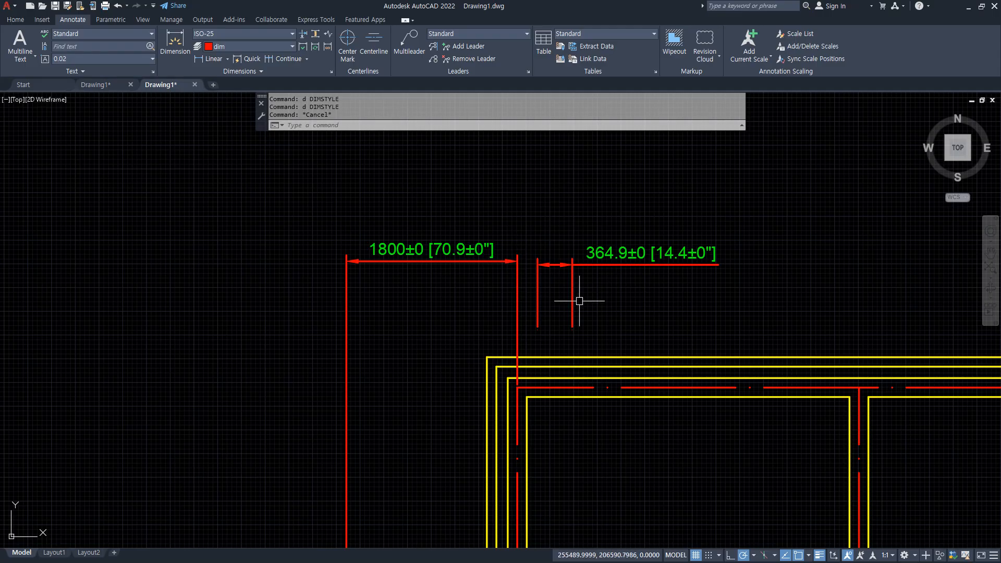
- Set the tolerance display of the 1800 dimension to None in its object properties
{"action": "key", "text": "ctrl+1"}
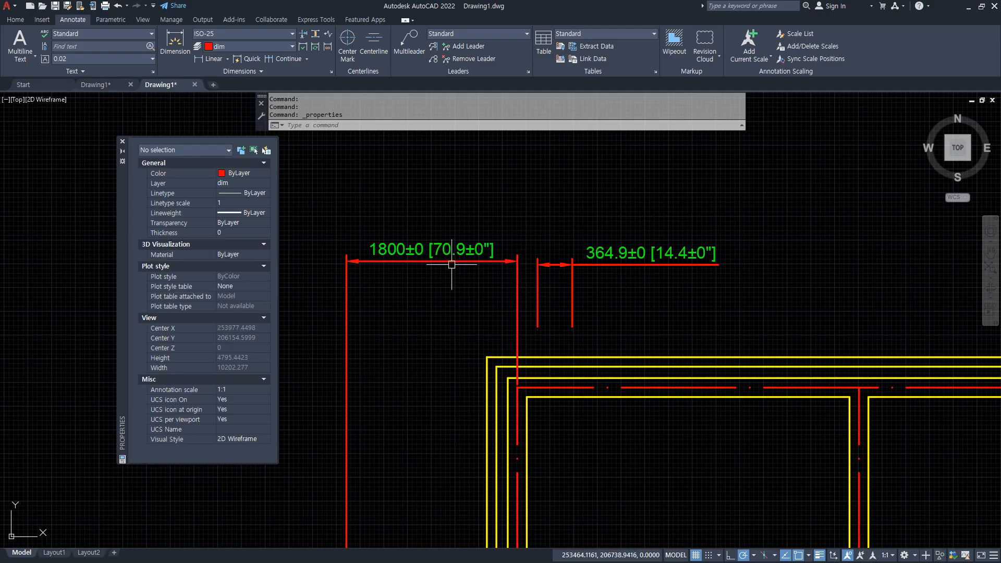
{"action": "left_click", "coordinate": [452, 264]}
{"action": "scroll", "coordinate": [168, 434], "scroll_direction": "down", "scroll_amount": 10}
{"action": "scroll", "coordinate": [170, 437], "scroll_direction": "down", "scroll_amount": 15}
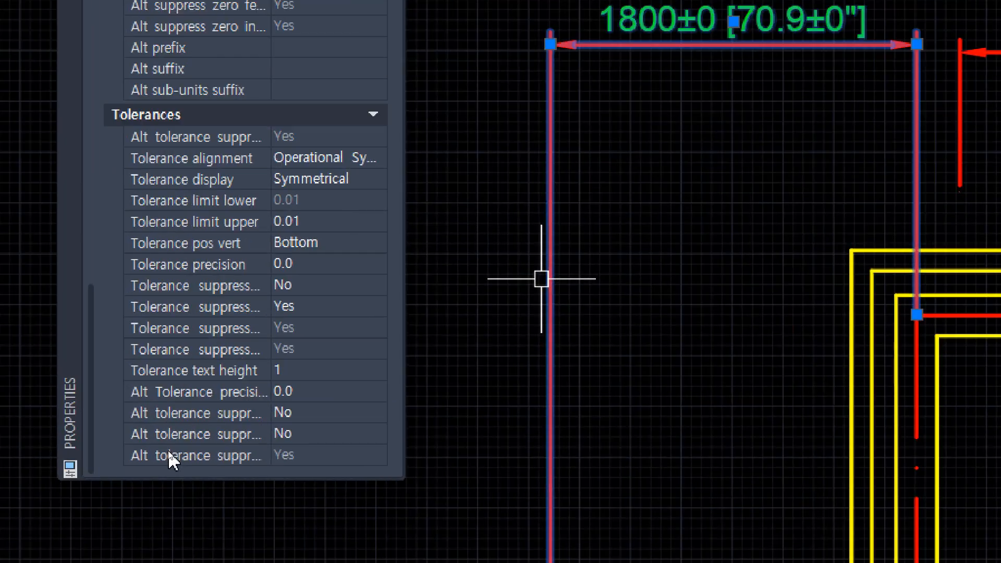
{"action": "left_click", "coordinate": [330, 180]}
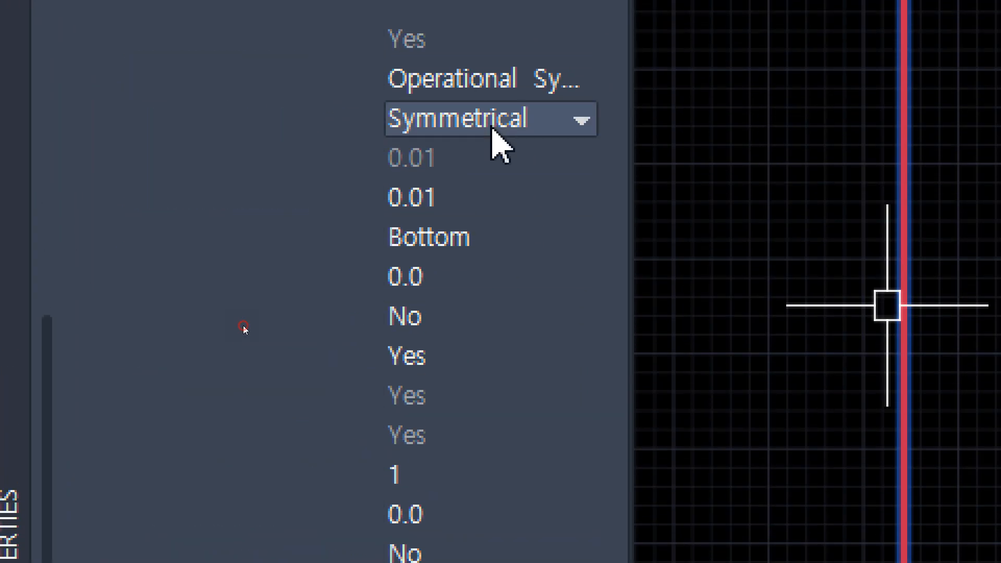
{"action": "left_click", "coordinate": [492, 131]}
{"action": "left_click", "coordinate": [494, 154]}
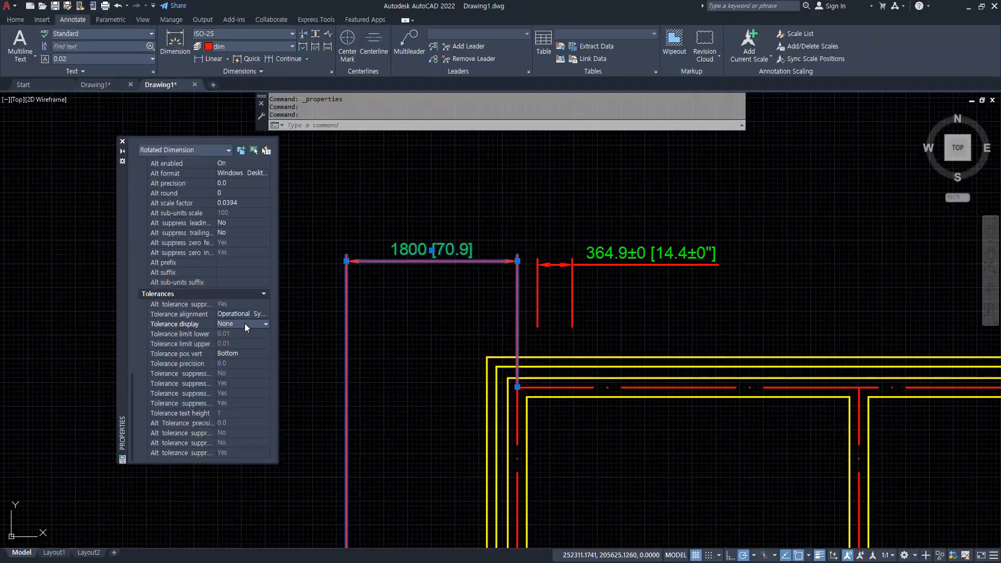
- Set the ISO-25 style's tolerance method to None and apply the change to the dimensions
{"action": "key", "text": "Escape"}
{"action": "type", "text": "d"}
{"action": "key", "text": "Return"}
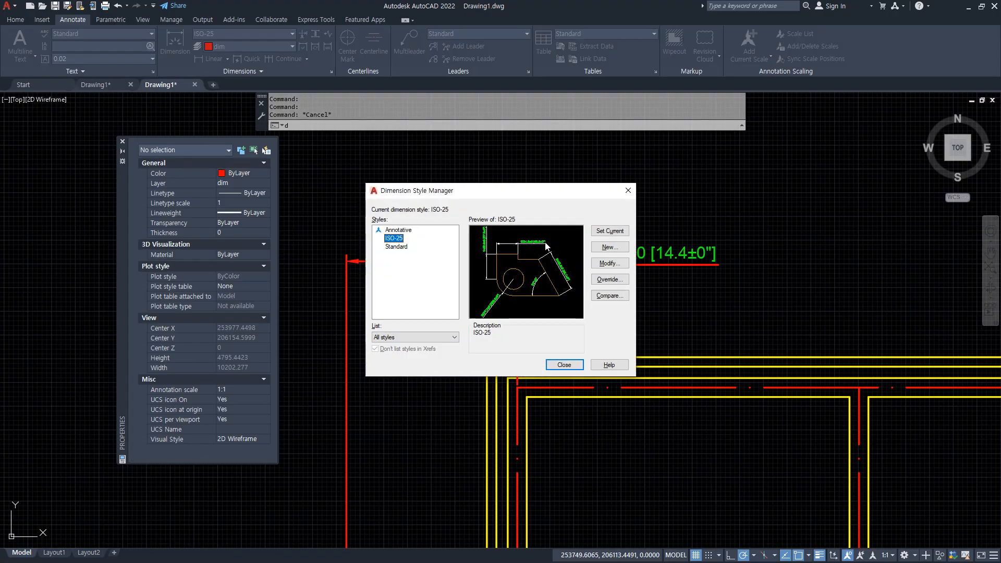
{"action": "key", "text": "Return"}
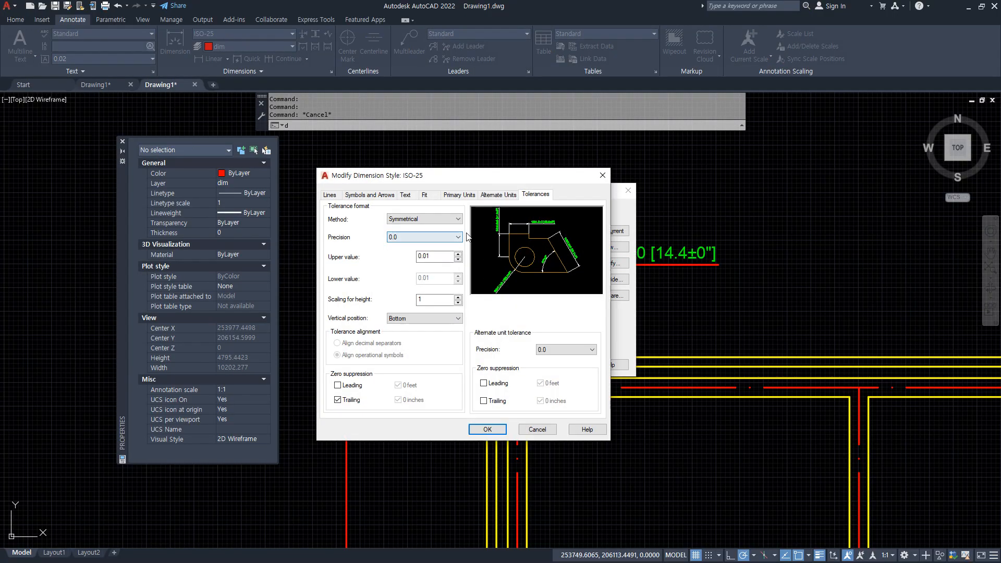
{"action": "left_click", "coordinate": [425, 222]}
{"action": "left_click", "coordinate": [423, 228]}
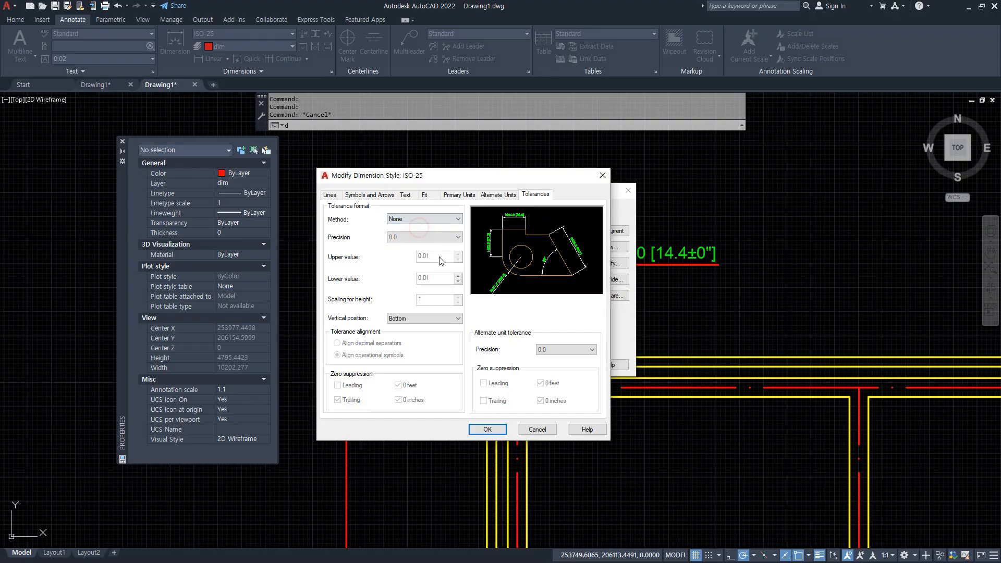
{"action": "left_click", "coordinate": [486, 428]}
{"action": "left_click", "coordinate": [560, 365]}
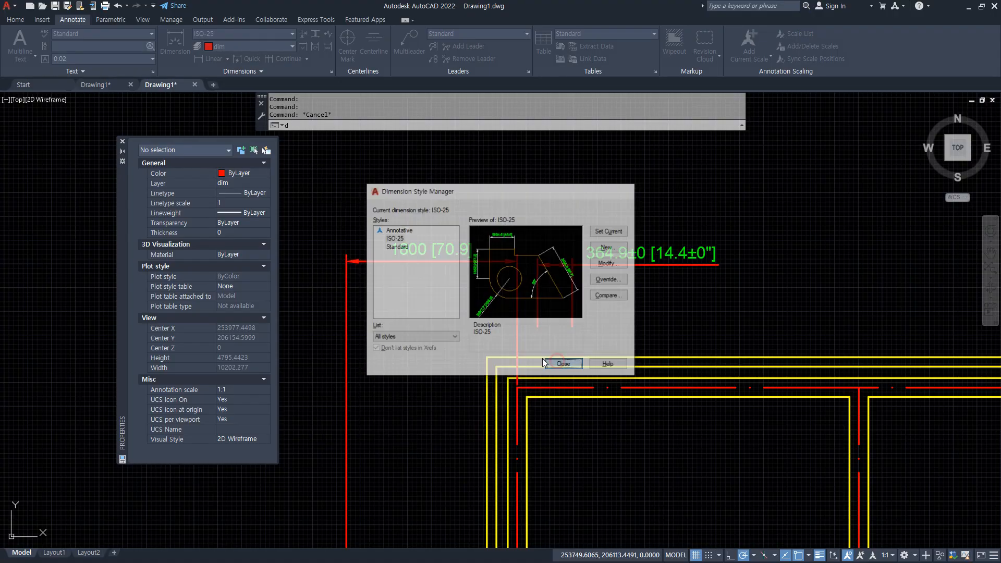
- Give only the 1800 dimension a Symmetrical tolerance display with an upper limit of 0.1 through its properties
{"action": "left_click", "coordinate": [457, 259]}
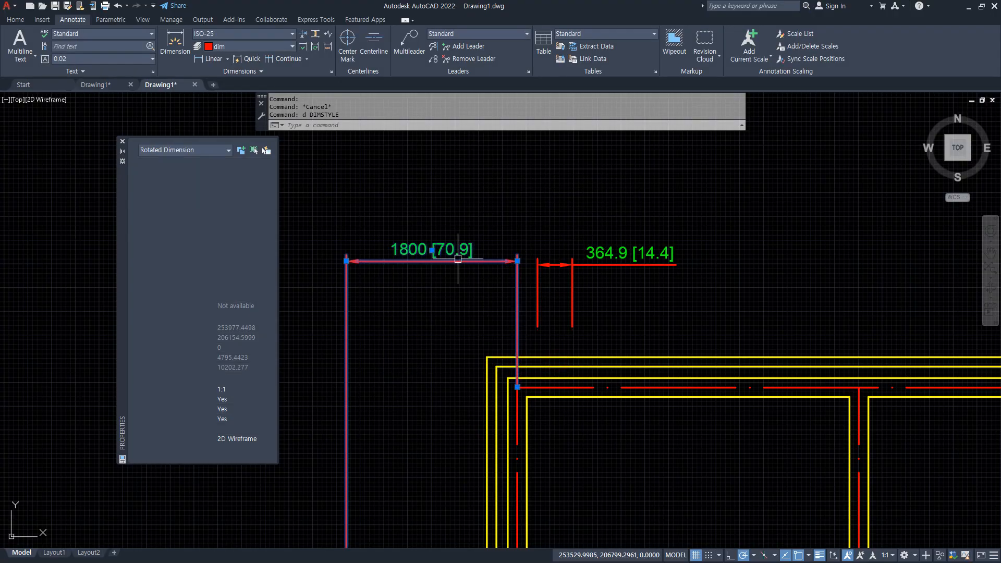
{"action": "scroll", "coordinate": [212, 337], "scroll_direction": "down", "scroll_amount": 1}
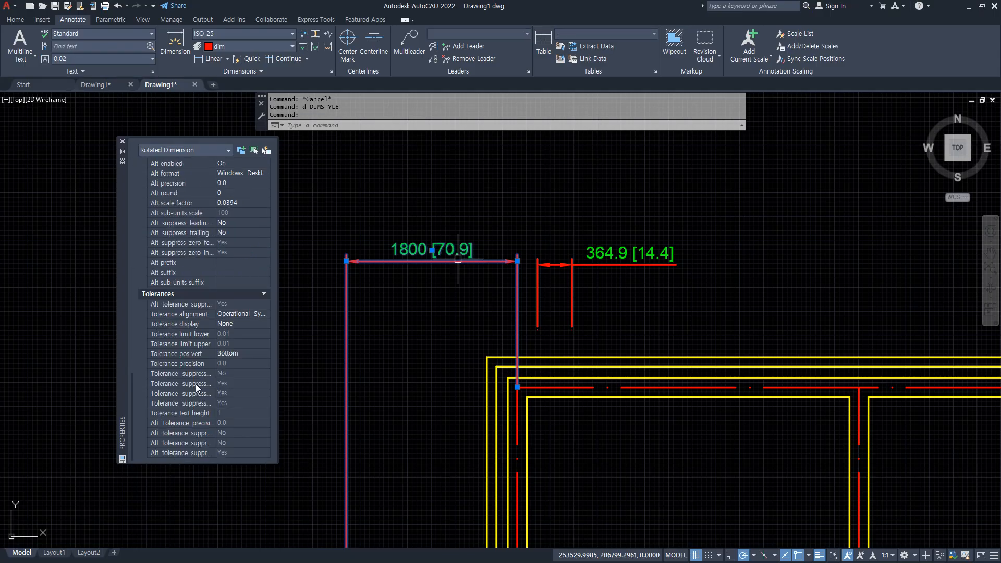
{"action": "left_click", "coordinate": [238, 328]}
{"action": "left_click", "coordinate": [248, 326]}
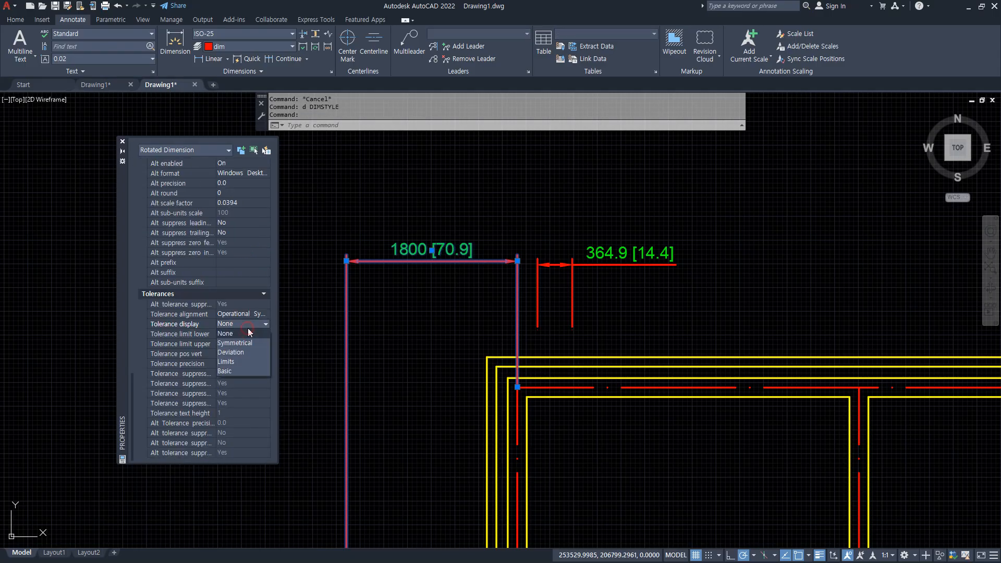
{"action": "left_click", "coordinate": [247, 342]}
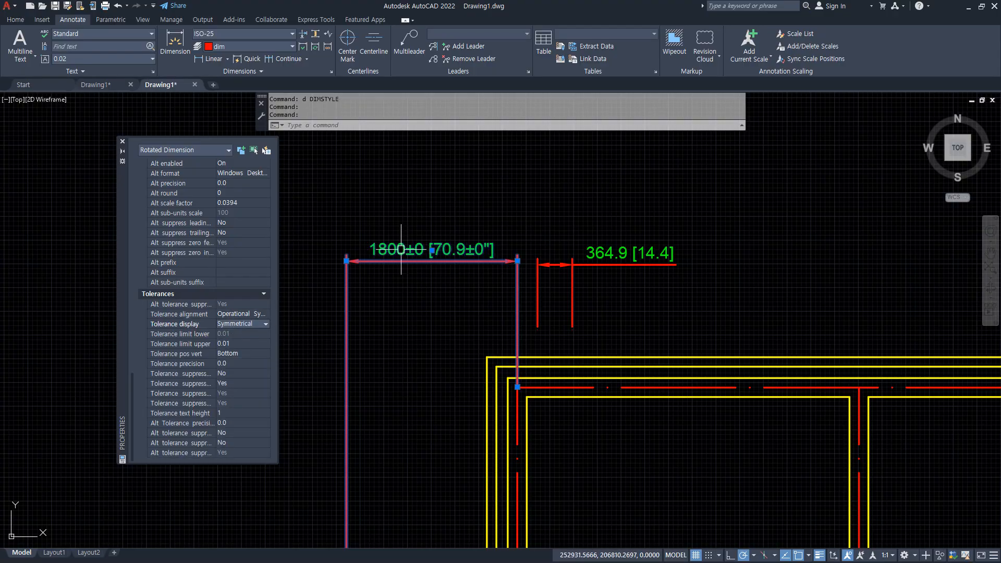
{"action": "left_click", "coordinate": [241, 344]}
{"action": "type", "text": "0.1"}
{"action": "key", "text": "Return"}
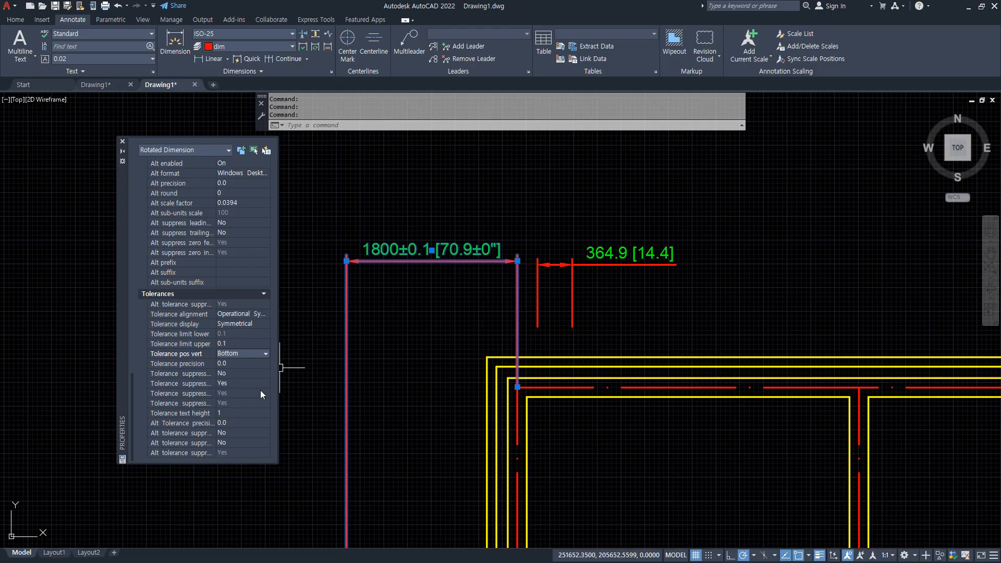
- Set the 1800 dimension's tolerance display to Deviation in its object properties
{"action": "left_click", "coordinate": [251, 326]}
{"action": "left_click", "coordinate": [248, 351]}
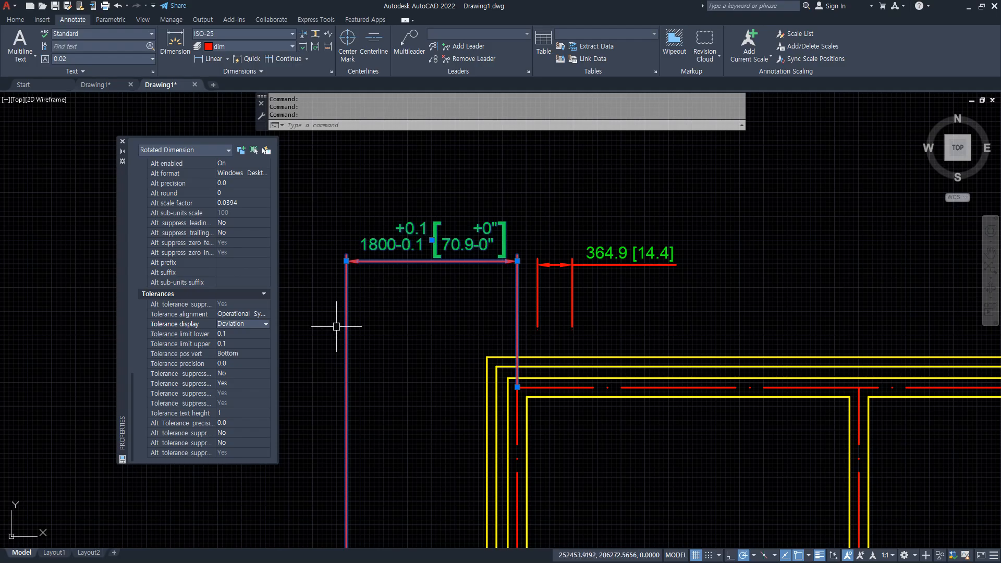
{"action": "left_click", "coordinate": [243, 414]}
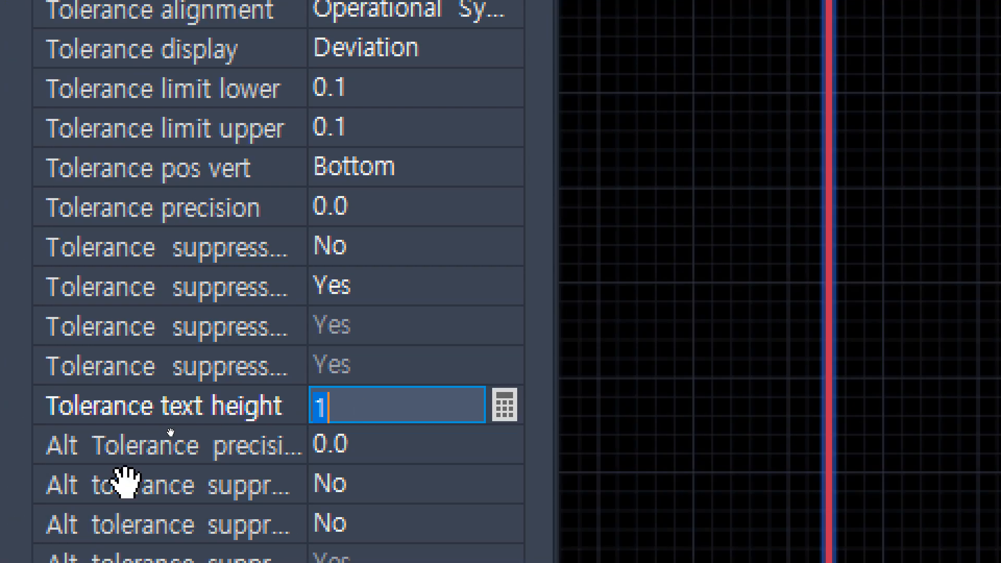
{"action": "key", "text": "Return"}
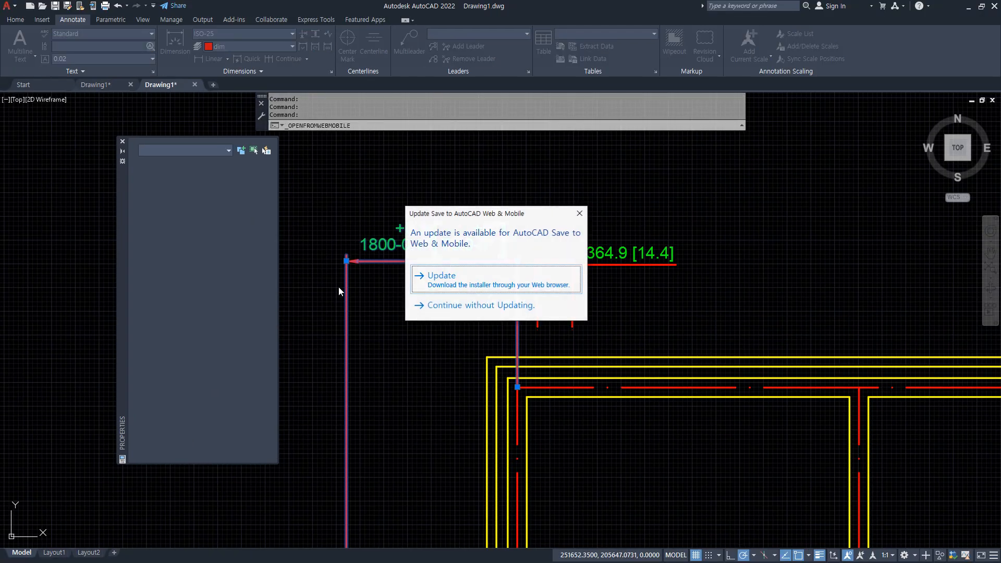
{"action": "left_click", "coordinate": [493, 306]}
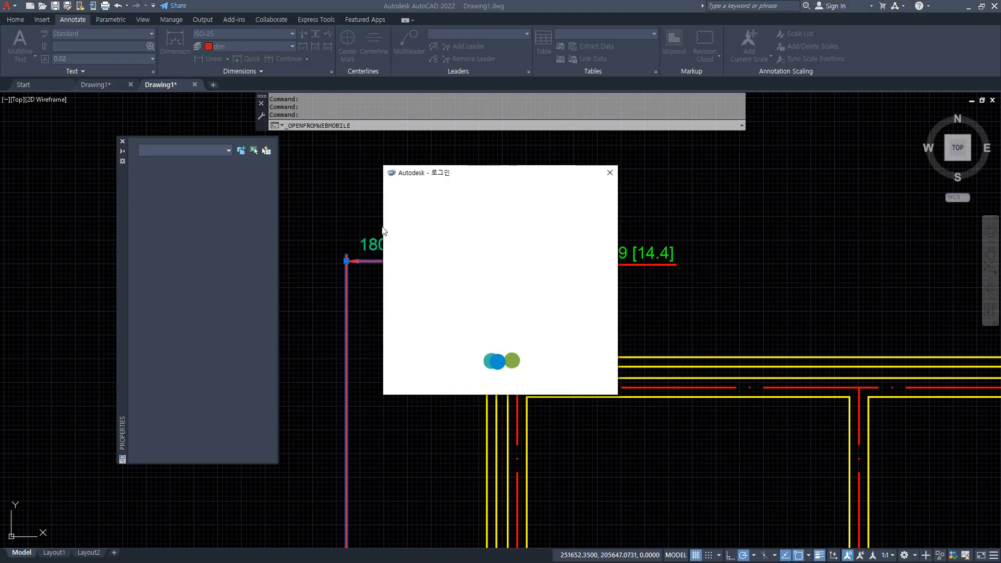
{"action": "left_click", "coordinate": [608, 174]}
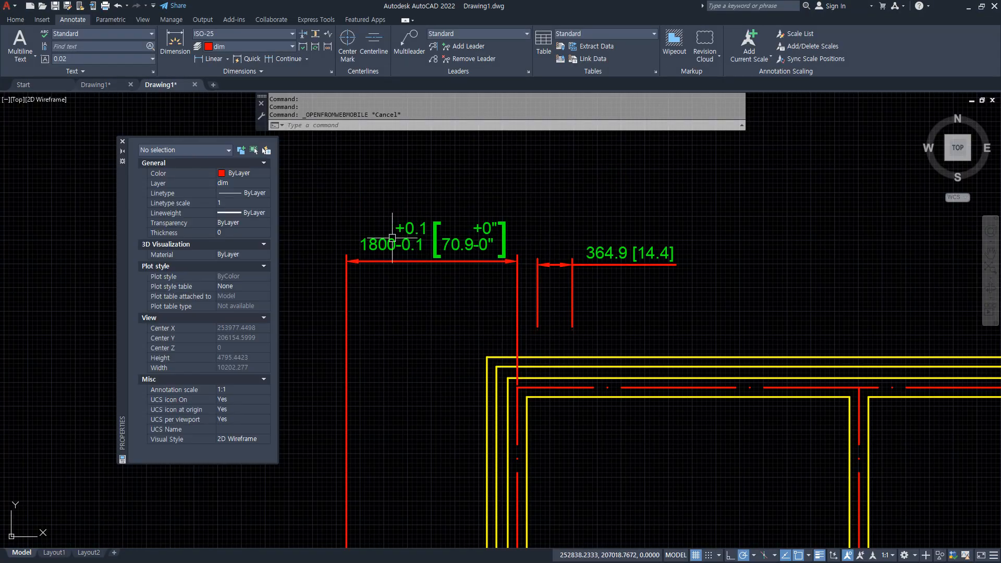
- Reselect the 1800 dimension and set its tolerance text height to 0.5
{"action": "scroll", "coordinate": [227, 426], "scroll_direction": "down", "scroll_amount": 15}
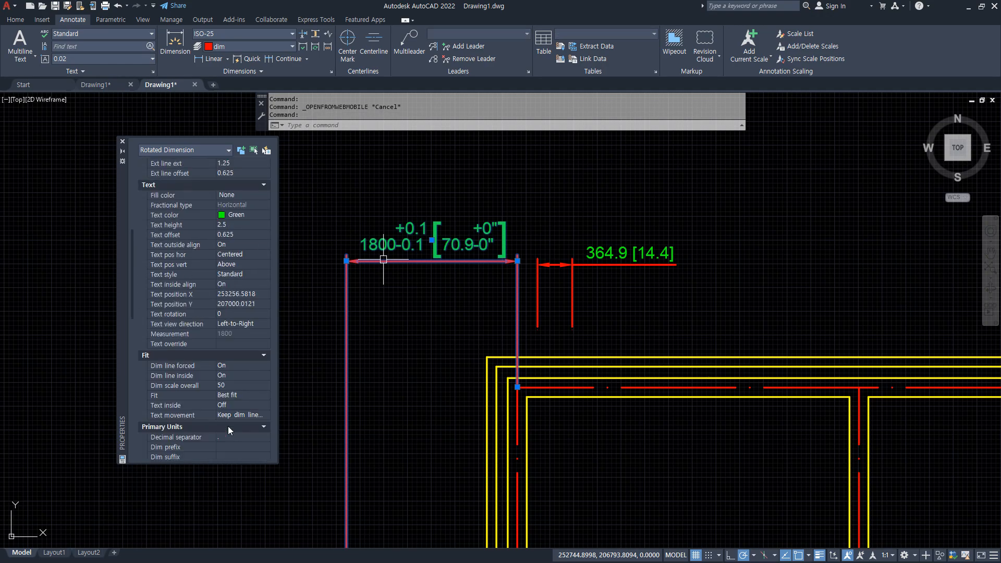
{"action": "left_click", "coordinate": [230, 413]}
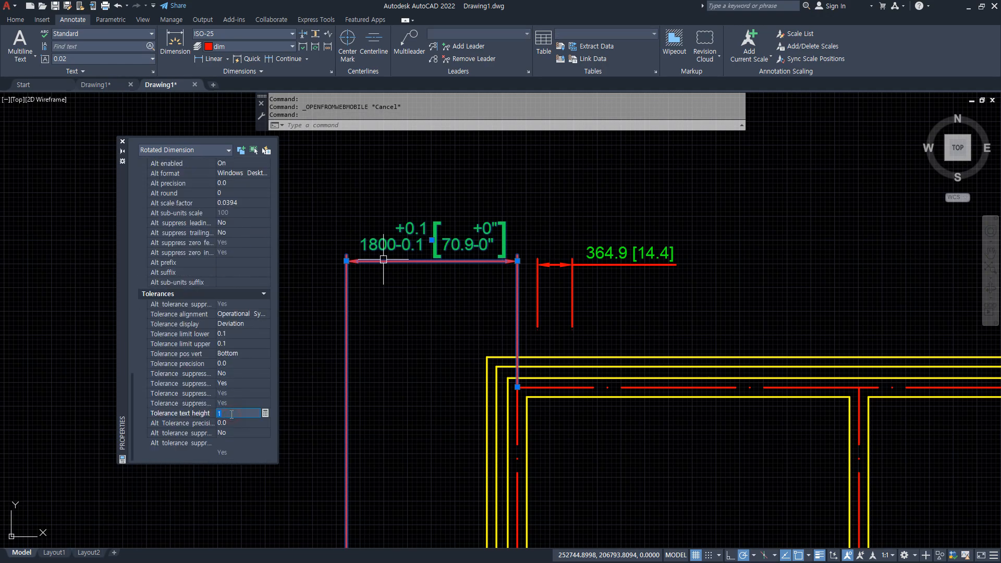
{"action": "type", "text": "0.5"}
{"action": "key", "text": "Return"}
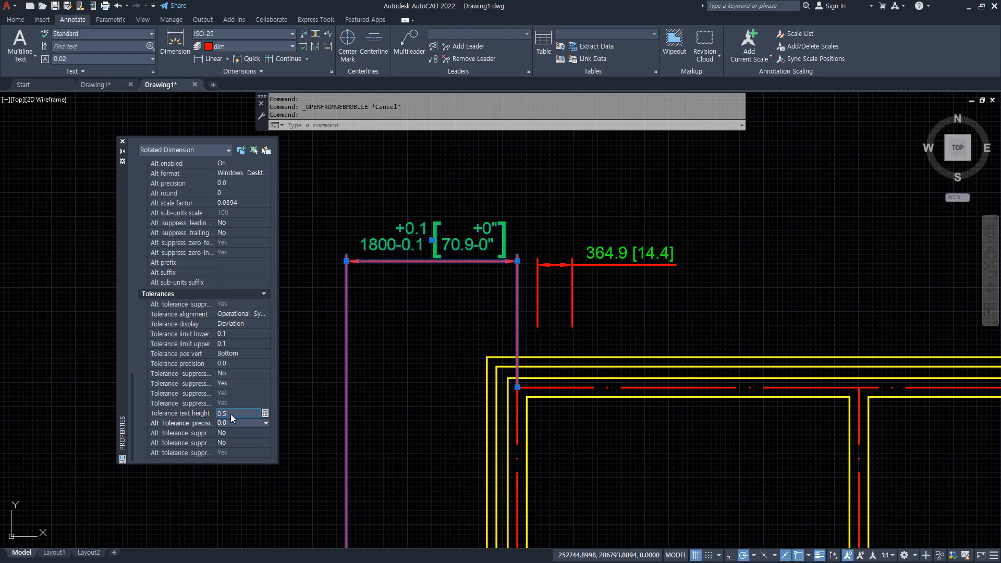
- Set the 1800 dimension's vertical tolerance position to Middle and clear the selection
{"action": "scroll", "coordinate": [406, 252], "scroll_direction": "up", "scroll_amount": 5}
{"action": "scroll", "coordinate": [471, 268], "scroll_direction": "up", "scroll_amount": 2}
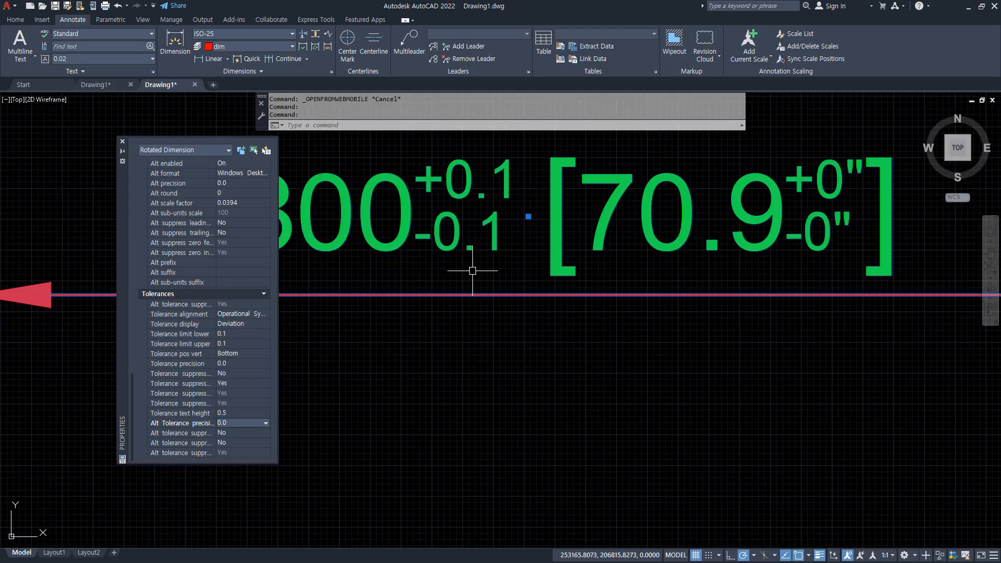
{"action": "middle_click_drag", "start_coordinate": [471, 268], "coordinate": [500, 353]}
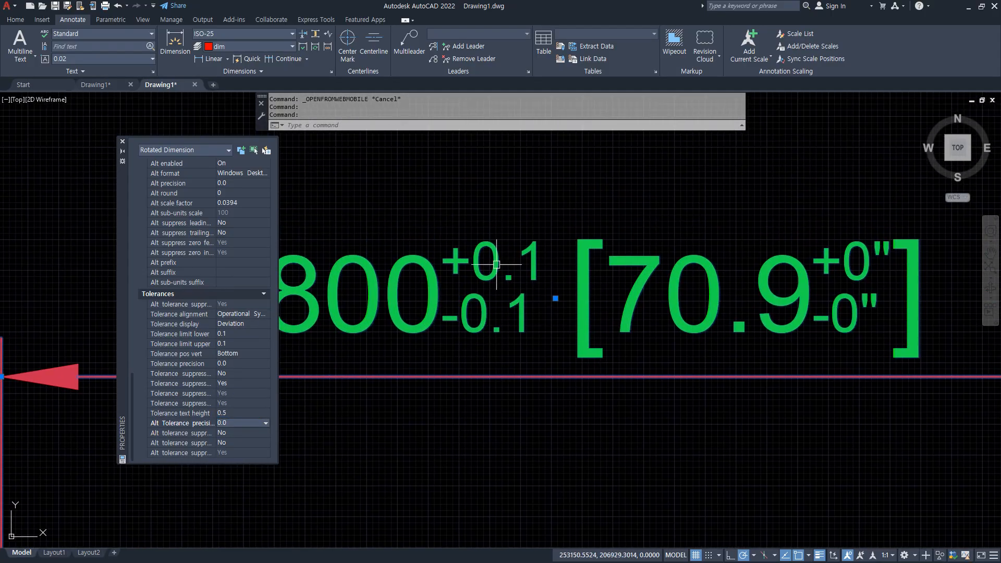
{"action": "middle_click_drag", "start_coordinate": [520, 317], "coordinate": [577, 351]}
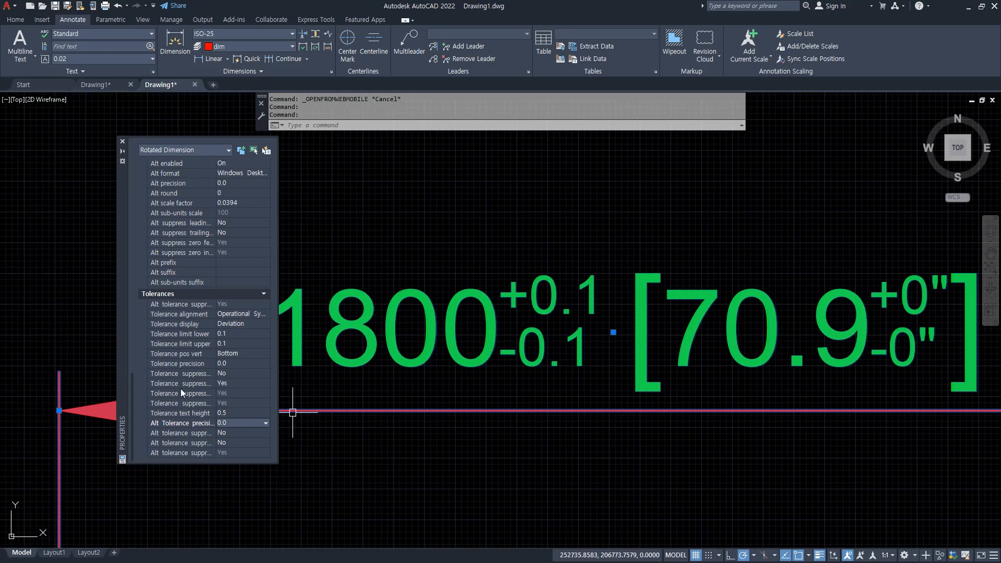
{"action": "left_click", "coordinate": [254, 353]}
{"action": "left_click", "coordinate": [254, 354]}
{"action": "left_click", "coordinate": [243, 372]}
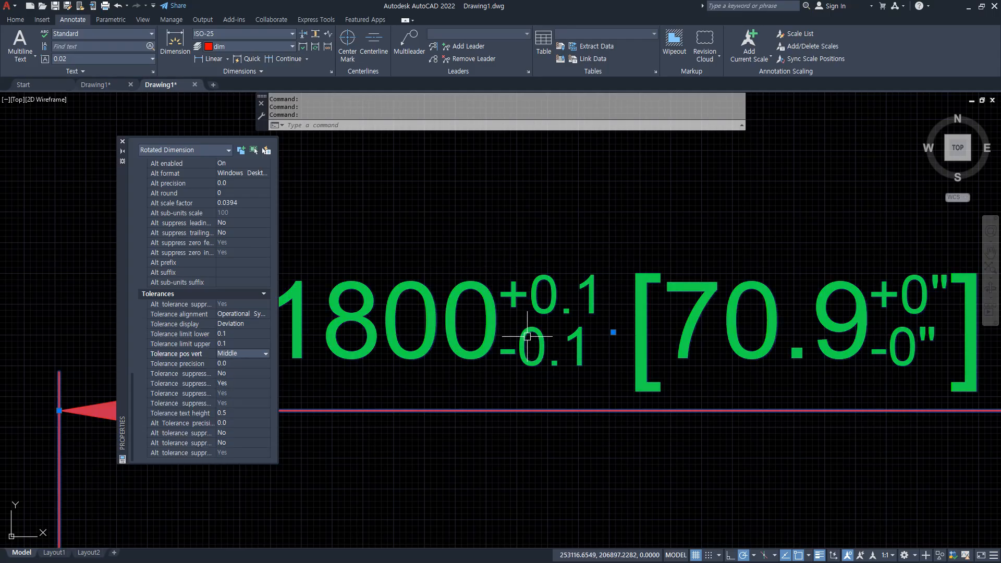
{"action": "scroll", "coordinate": [527, 336], "scroll_direction": "down", "scroll_amount": 10}
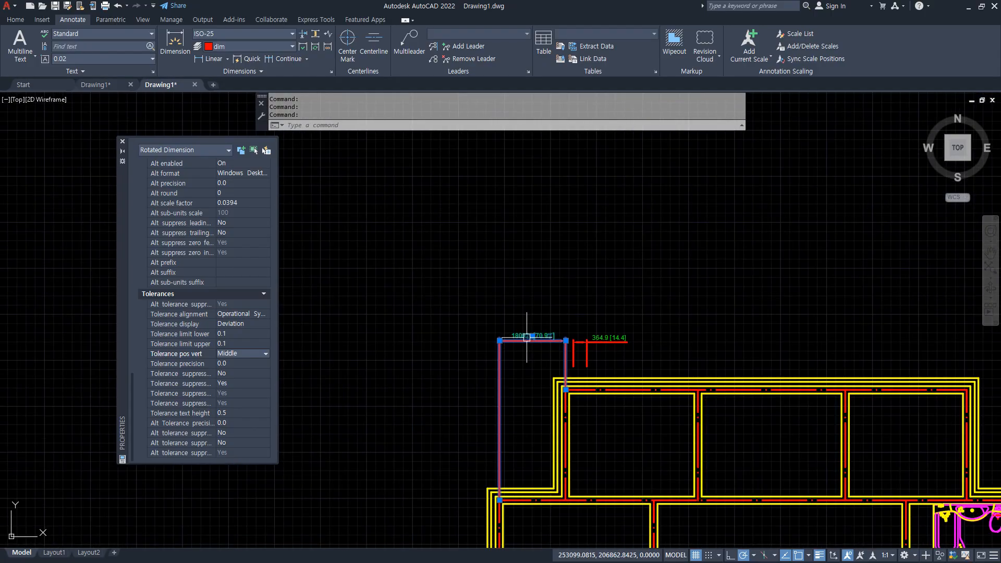
{"action": "key", "text": "Escape"}
{"action": "key", "text": "Escape"}
{"action": "key", "text": "Escape"}
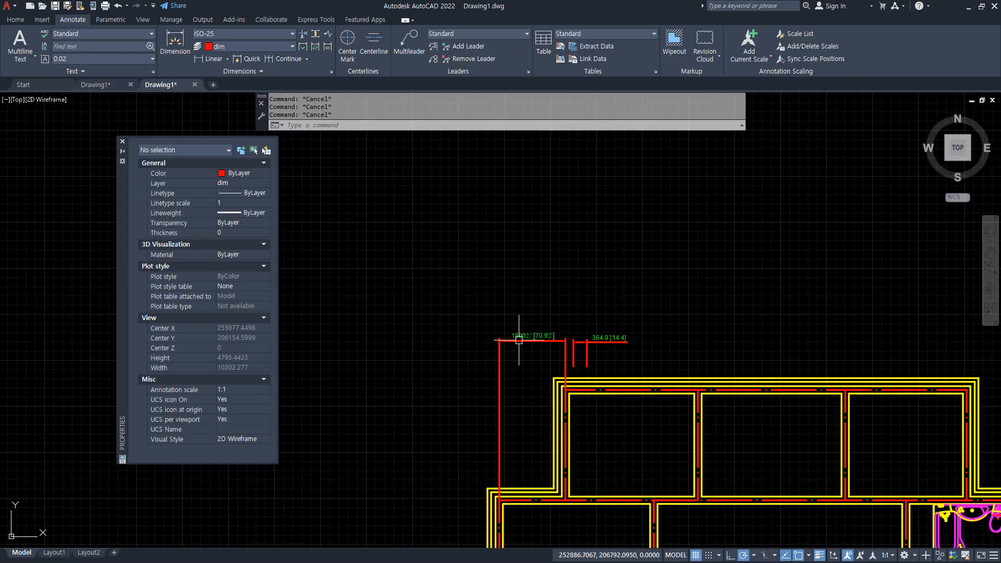
- Erase the two sample dimensions above the floor plan
{"action": "scroll", "coordinate": [592, 350], "scroll_direction": "down", "scroll_amount": 8}
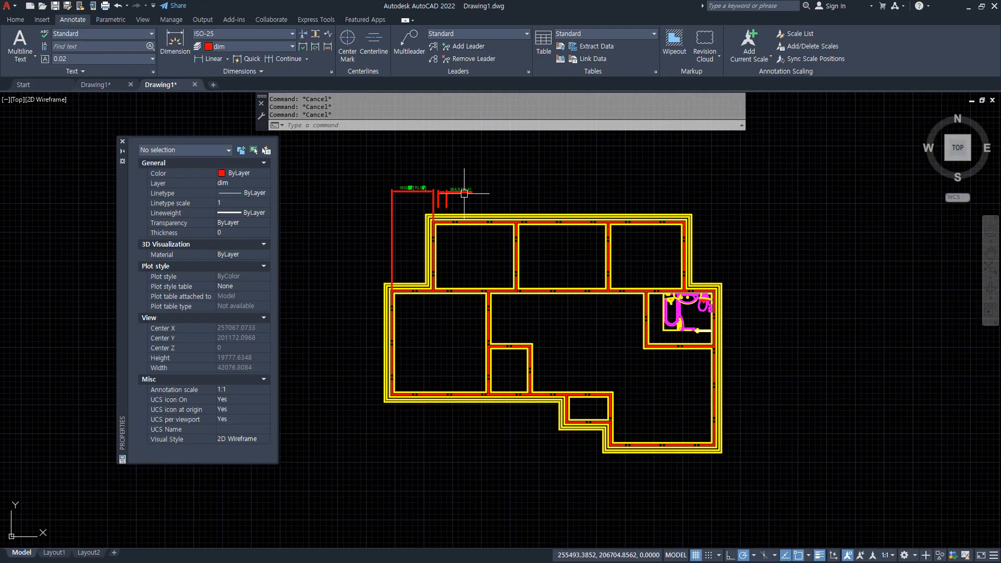
{"action": "left_click_drag", "start_coordinate": [467, 204], "coordinate": [353, 163]}
{"action": "type", "text": "e"}
{"action": "key", "text": "Return"}
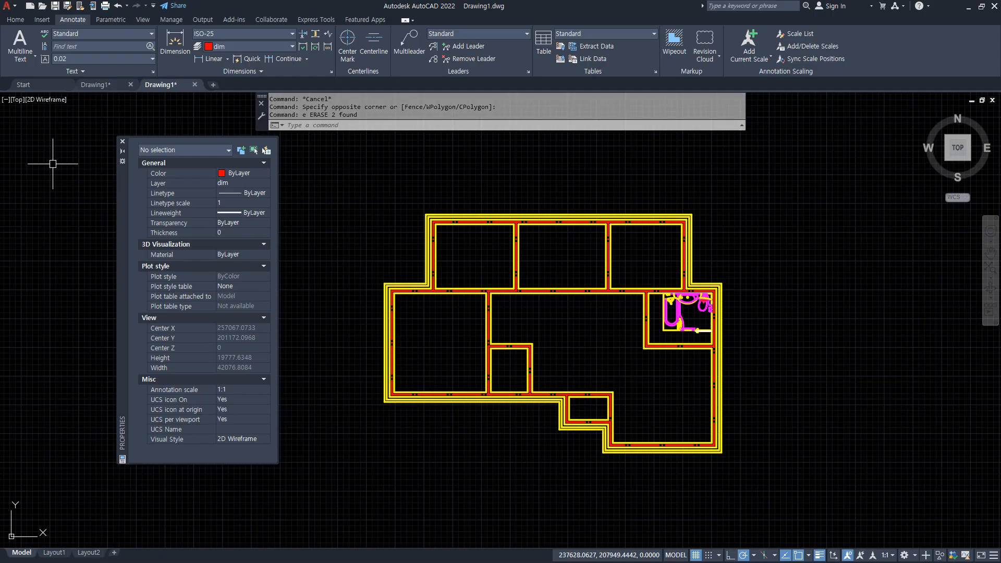
- Switch to the Notepad command notes and add "plot (CTRL+P)" below the qLEader line, separated by a blank line
{"action": "key", "text": "alt+Tab"}
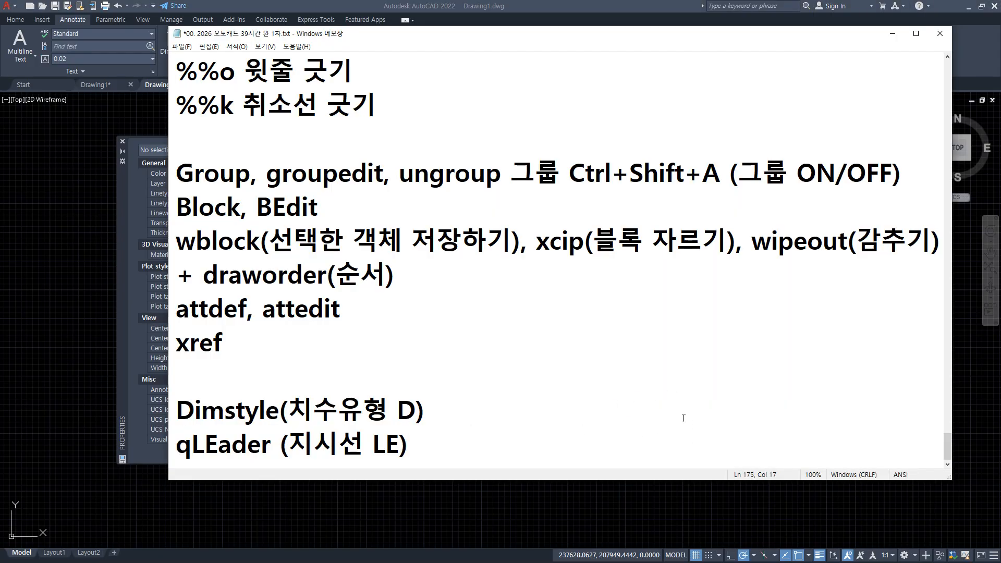
{"action": "key", "text": "Return"}
{"action": "key", "text": "Return"}
{"action": "type", "text": "plot"}
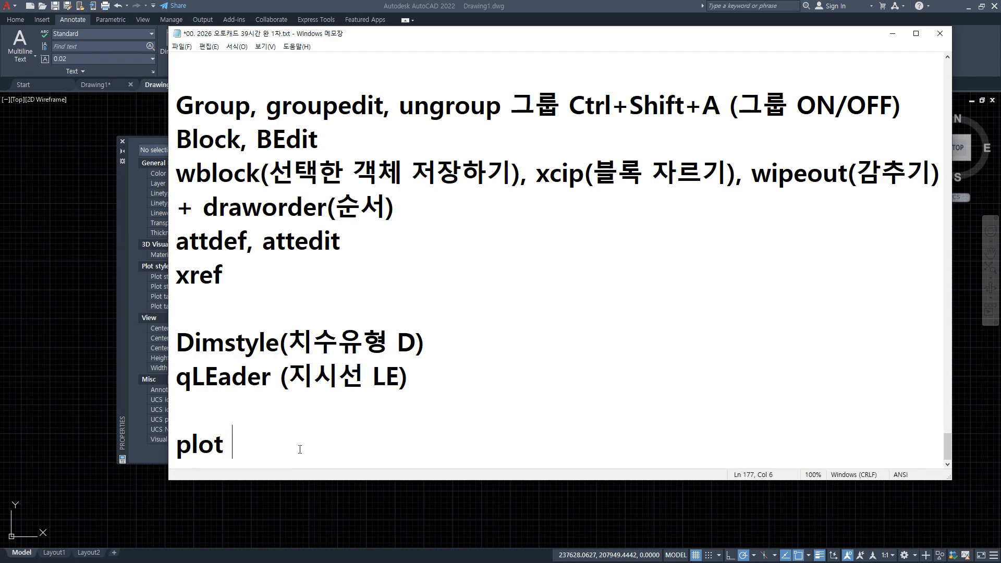
{"action": "type", "text": "(CTRL+"}
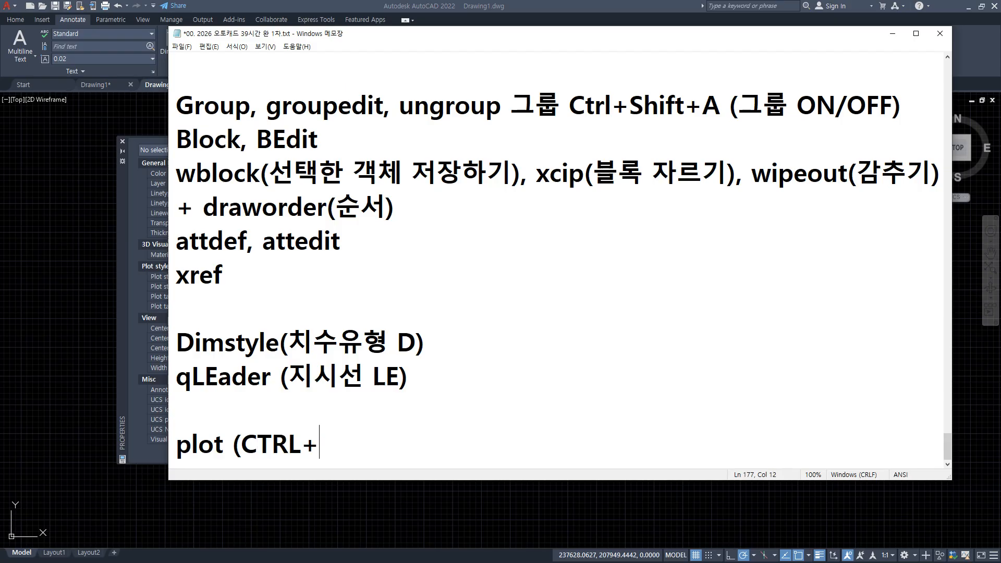
{"action": "type", "text": "P)"}
- Back in AutoCAD, close the Properties palette and draw a 297 by 210 rectangle in the empty space beside the floor plan
{"action": "left_click", "coordinate": [121, 142]}
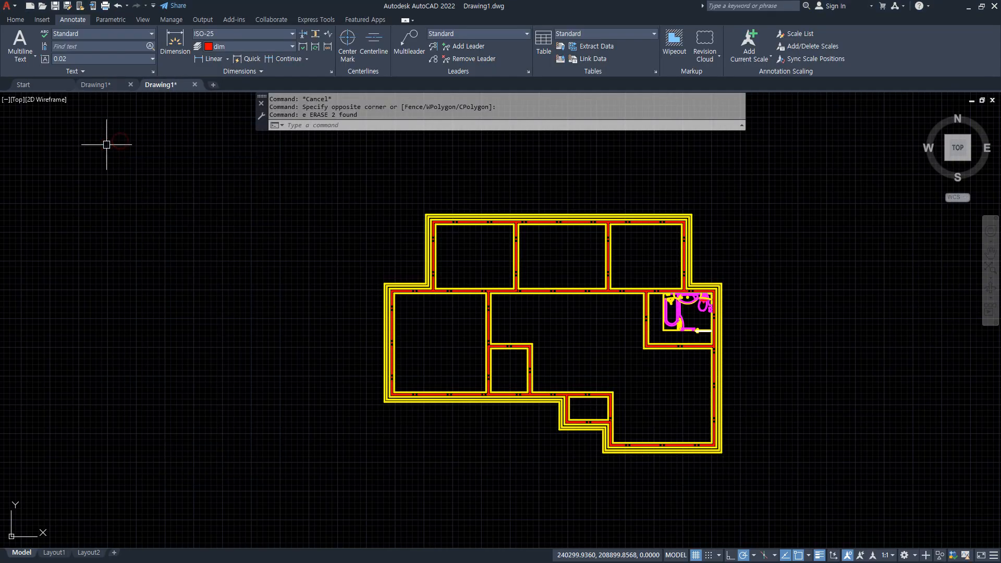
{"action": "middle_click_drag", "start_coordinate": [140, 320], "coordinate": [246, 268]}
{"action": "type", "text": "rec"}
{"action": "key", "text": "Return"}
{"action": "left_click", "coordinate": [178, 419]}
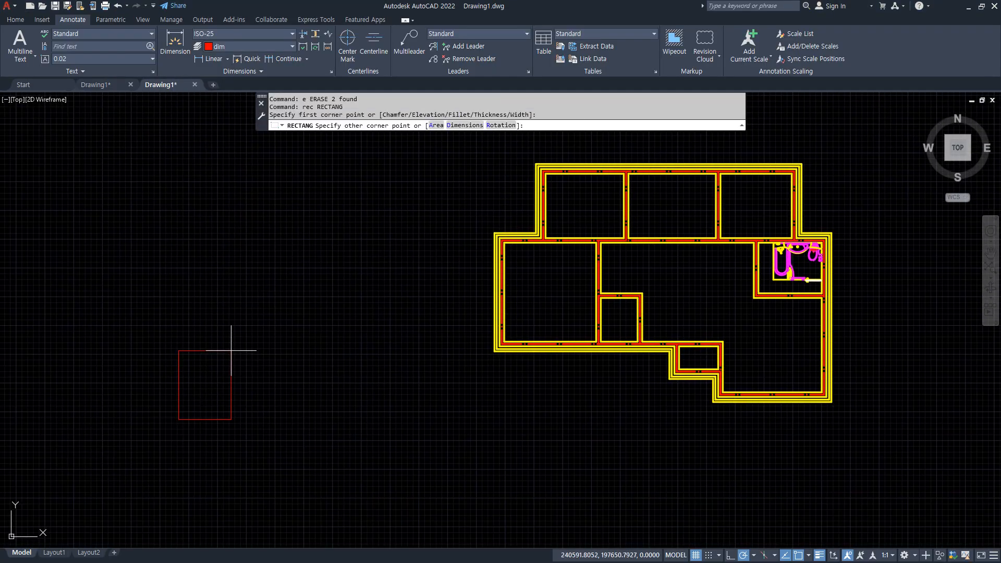
{"action": "key", "text": "F8"}
{"action": "type", "text": "@29"}
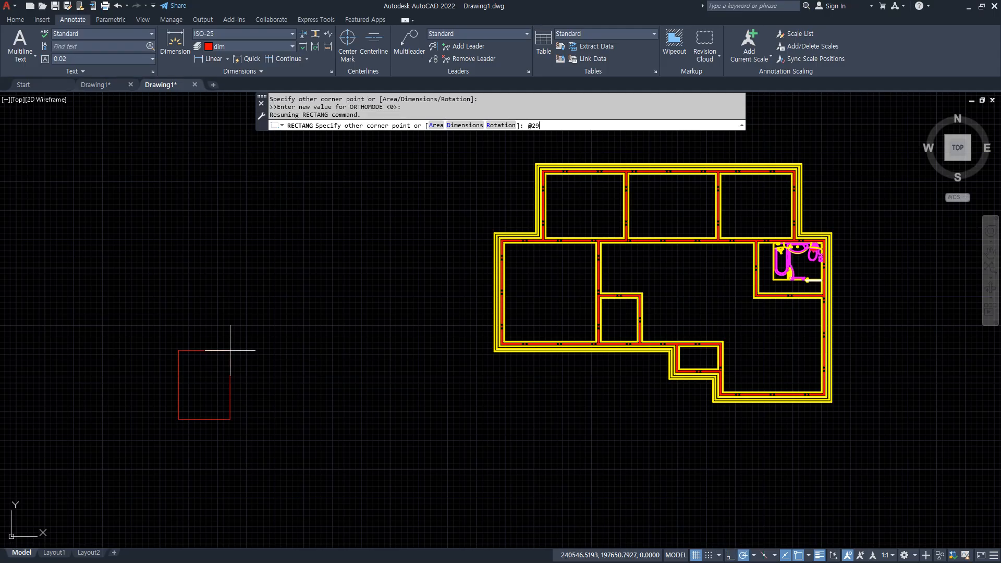
{"action": "type", "text": "7,210"}
{"action": "key", "text": "Return"}
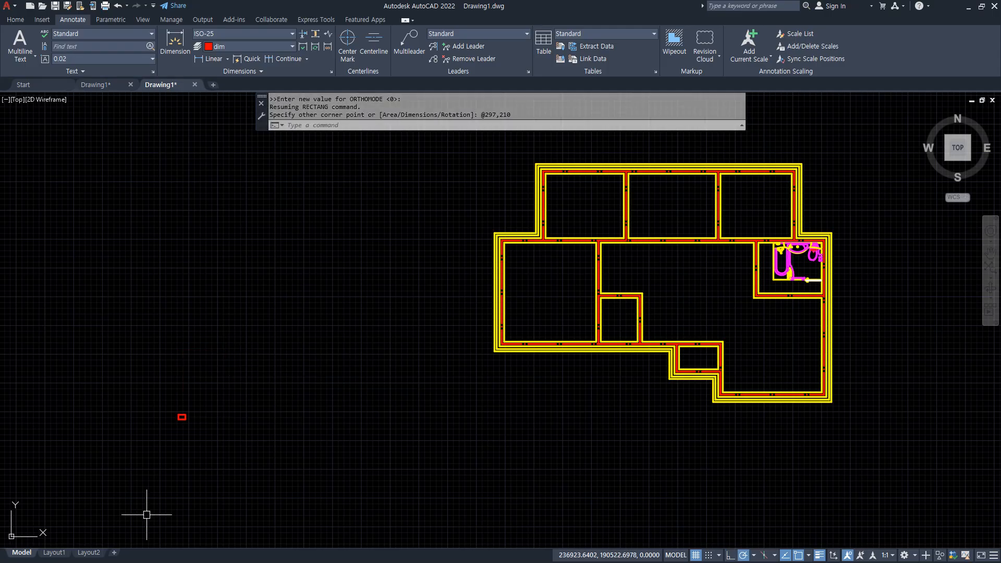
- Offset the 297 by 210 rectangle inward by 10
{"action": "scroll", "coordinate": [167, 443], "scroll_direction": "up", "scroll_amount": 10}
{"action": "middle_click_drag", "start_coordinate": [307, 223], "coordinate": [277, 336]}
{"action": "scroll", "coordinate": [277, 336], "scroll_direction": "up", "scroll_amount": 6}
{"action": "type", "text": "o"}
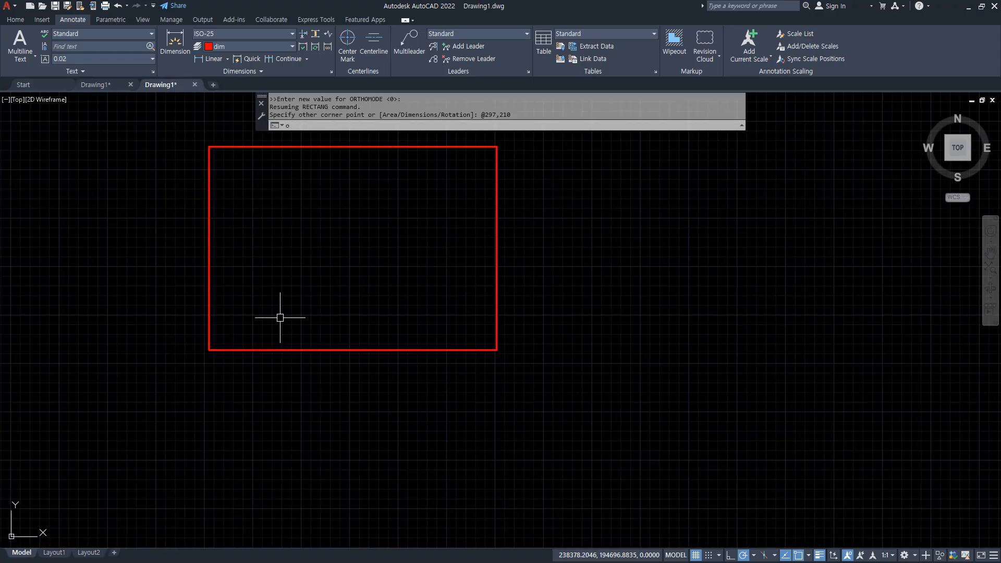
{"action": "key", "text": "Return"}
{"action": "type", "text": "10"}
{"action": "key", "text": "Return"}
{"action": "left_click", "coordinate": [317, 148]}
{"action": "left_click", "coordinate": [311, 186]}
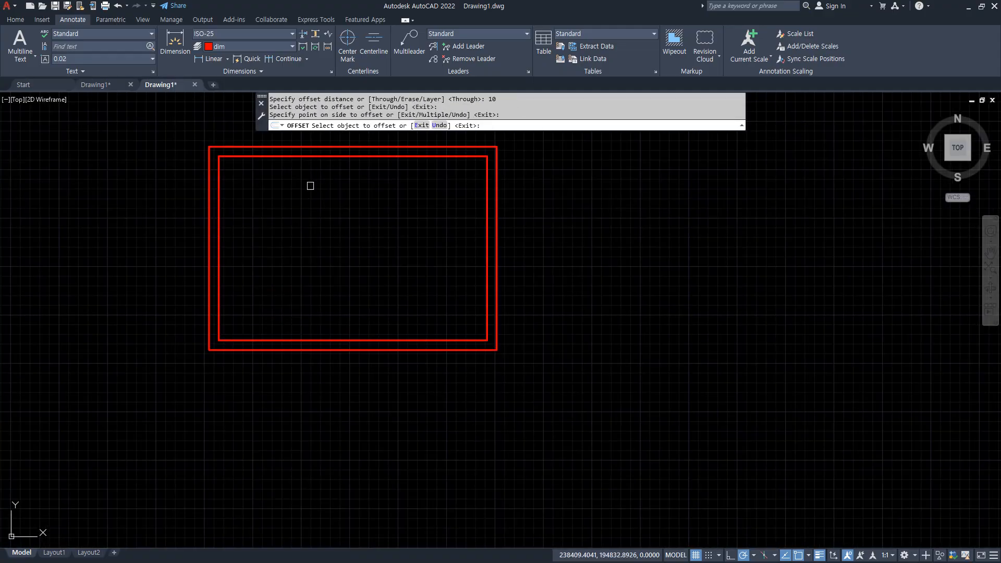
{"action": "key", "text": "Return"}
- Reassign both sheet rectangles from the dim layer to the white layer and clear the selection
{"action": "left_click", "coordinate": [241, 190]}
{"action": "left_click", "coordinate": [128, 96]}
{"action": "left_click", "coordinate": [15, 19]}
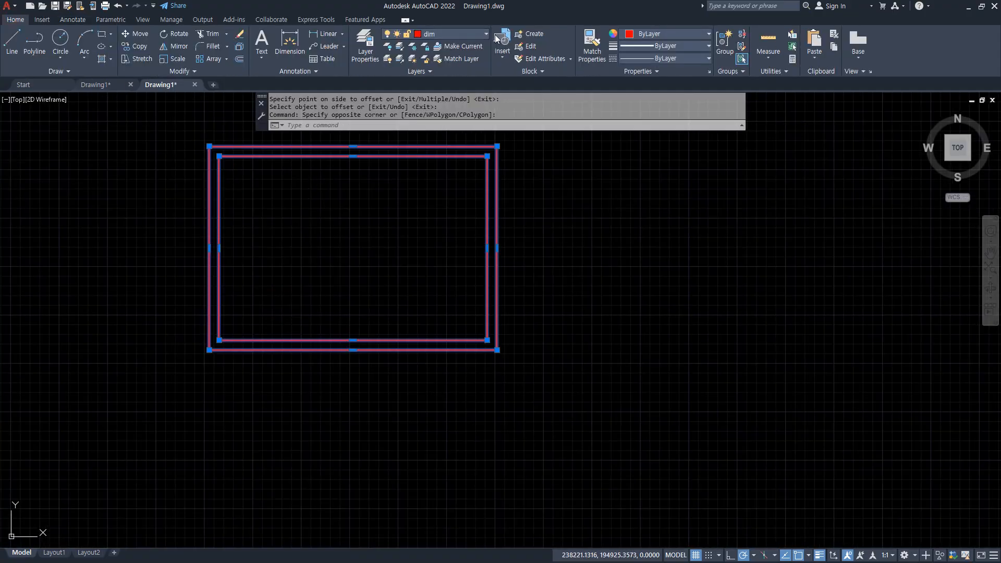
{"action": "left_click", "coordinate": [461, 36]}
{"action": "left_click", "coordinate": [444, 53]}
{"action": "key", "text": "Escape"}
{"action": "key", "text": "Escape"}
- Scale both sheet rectangles by a factor of 50 from the outer rectangle's lower-left corner
{"action": "type", "text": "sc"}
{"action": "key", "text": "Return"}
{"action": "left_click", "coordinate": [292, 310]}
{"action": "left_click", "coordinate": [172, 398]}
{"action": "key", "text": "Return"}
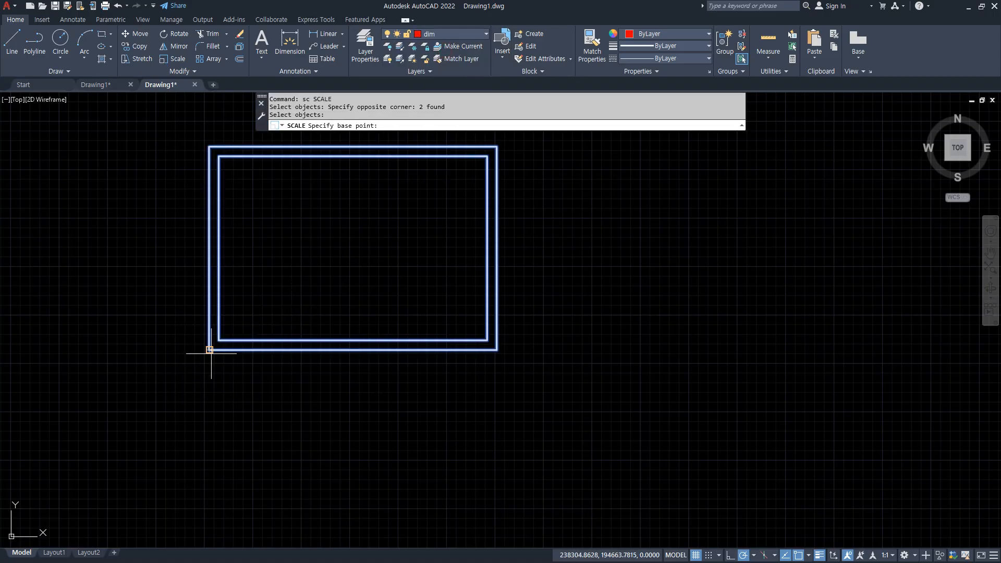
{"action": "left_click", "coordinate": [210, 350]}
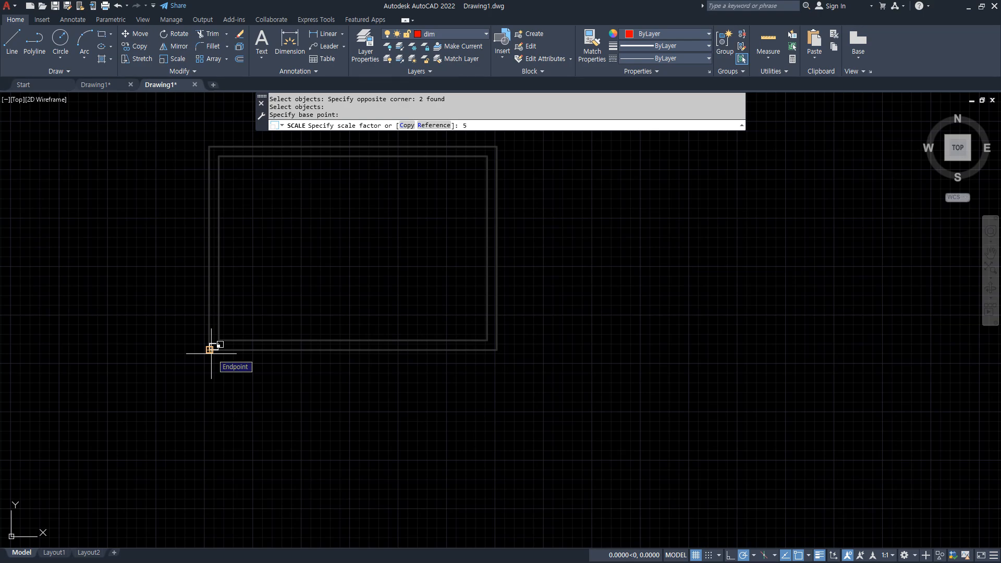
{"action": "type", "text": "50"}
{"action": "key", "text": "Return"}
{"action": "scroll", "coordinate": [281, 412], "scroll_direction": "down", "scroll_amount": 15}
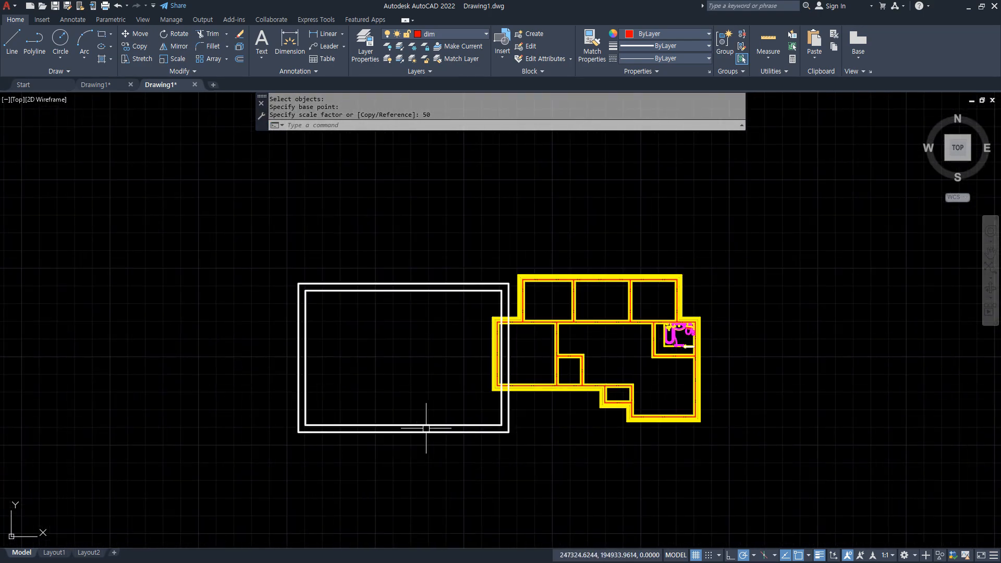
- Try scaling both sheet rectangles by reference from 50 to 80 about the outer lower-left corner, and undo it
{"action": "type", "text": "sc"}
{"action": "key", "text": "Return"}
{"action": "left_click", "coordinate": [313, 407]}
{"action": "left_click", "coordinate": [284, 438]}
{"action": "key", "text": "Return"}
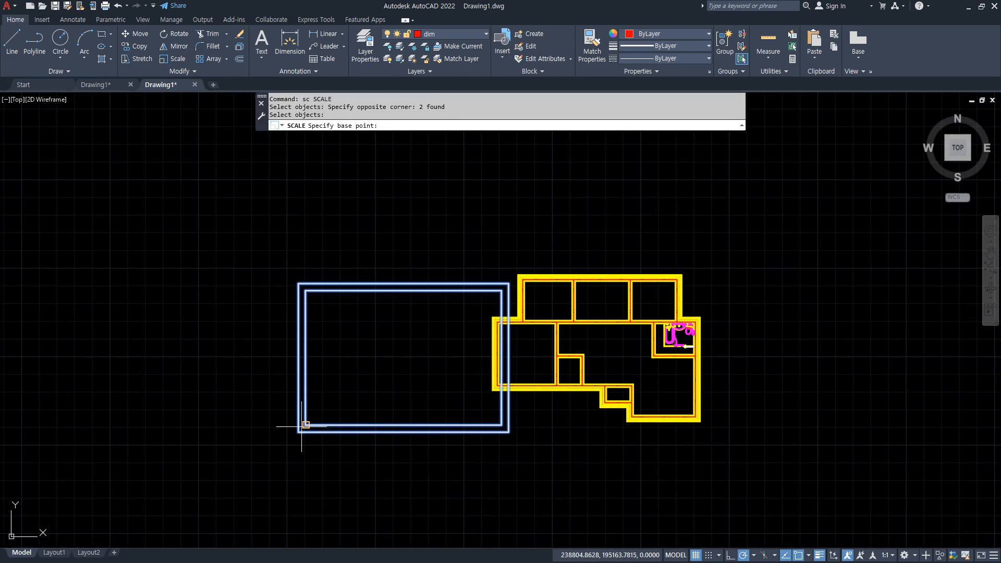
{"action": "left_click", "coordinate": [298, 432]}
{"action": "type", "text": "r"}
{"action": "key", "text": "Return"}
{"action": "type", "text": "50"}
{"action": "key", "text": "Return"}
{"action": "type", "text": "80"}
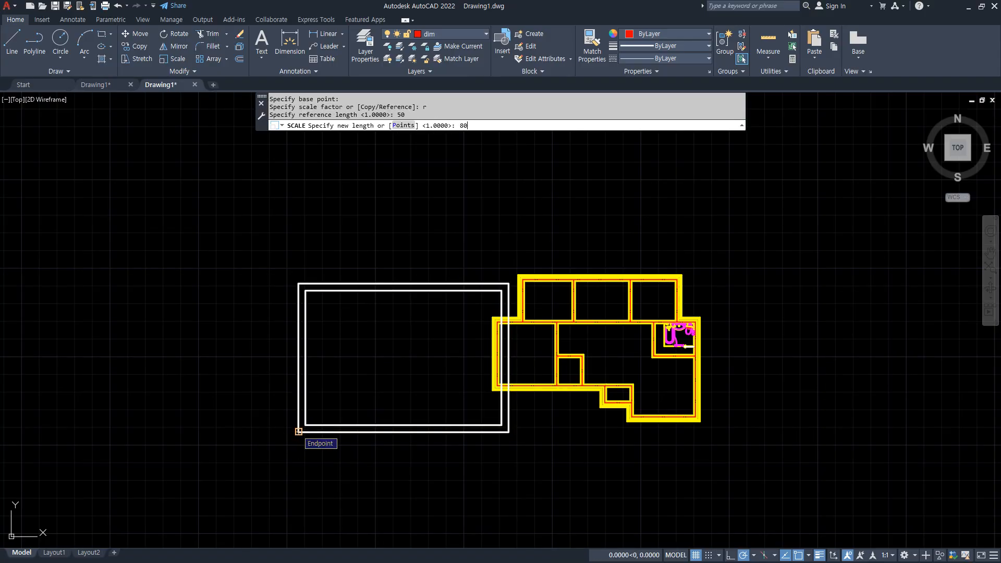
{"action": "key", "text": "Return"}
{"action": "key", "text": "ctrl+z"}
- Scale both sheet rectangles by reference from 50 to 60 about the outer rectangle's lower-left corner
{"action": "type", "text": "sc"}
{"action": "key", "text": "Return"}
{"action": "left_click", "coordinate": [328, 402]}
{"action": "left_click", "coordinate": [267, 452]}
{"action": "key", "text": "Return"}
{"action": "left_click", "coordinate": [299, 432]}
{"action": "type", "text": "r"}
{"action": "key", "text": "Return"}
{"action": "type", "text": "50"}
{"action": "key", "text": "Return"}
{"action": "type", "text": "60"}
{"action": "key", "text": "Return"}
- Move both sheet rectangles horizontally about 12038 units so that they enclose the floor plan
{"action": "type", "text": "m"}
{"action": "key", "text": "Return"}
{"action": "left_click", "coordinate": [323, 469]}
{"action": "left_click", "coordinate": [264, 361]}
{"action": "key", "text": "Return"}
{"action": "left_click", "coordinate": [310, 470]}
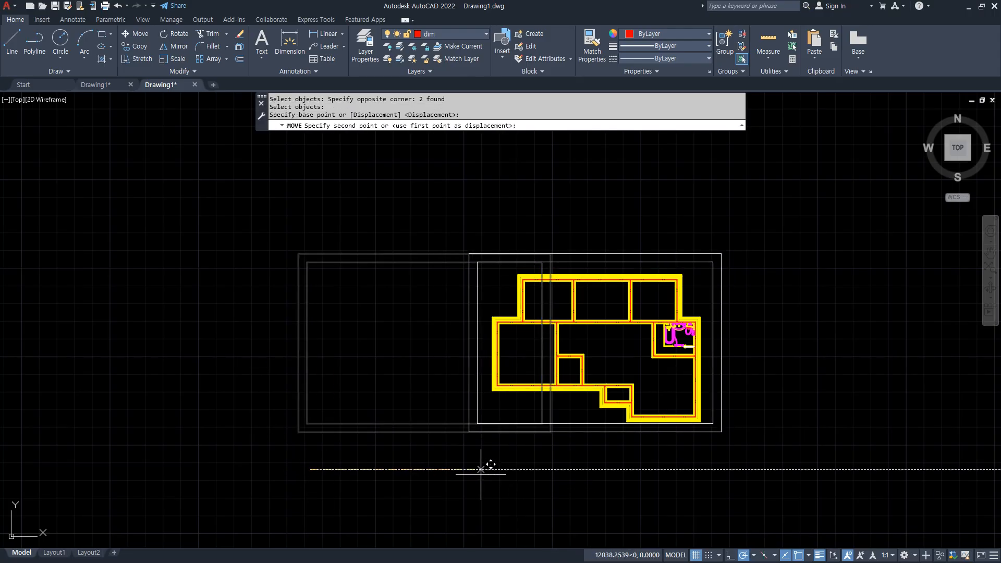
{"action": "left_click", "coordinate": [480, 476]}
{"action": "scroll", "coordinate": [604, 440], "scroll_direction": "up", "scroll_amount": 2}
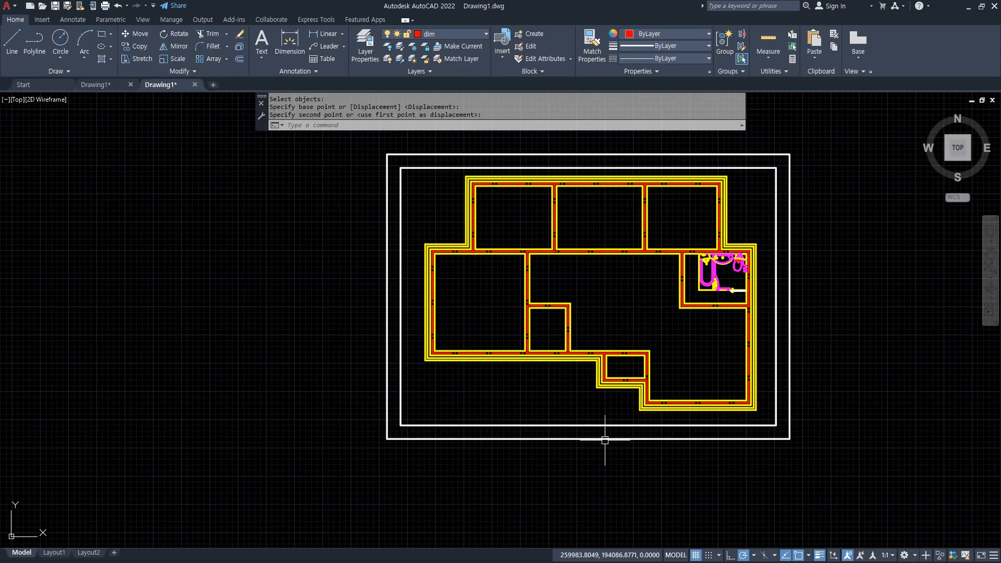
{"action": "middle_click_drag", "start_coordinate": [597, 397], "coordinate": [489, 419]}
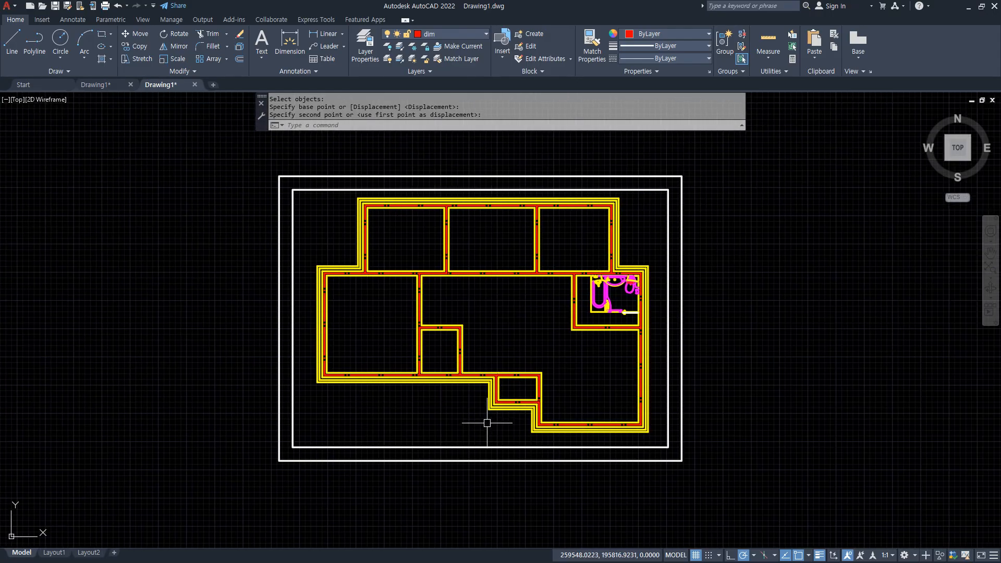
- Scale both sheet rectangles by reference from 60 to 80 about the geometric center of the sheet frame
{"action": "type", "text": "sc"}
{"action": "key", "text": "Return"}
{"action": "left_click", "coordinate": [413, 475]}
{"action": "left_click", "coordinate": [370, 435]}
{"action": "key", "text": "Return"}
{"action": "right_click", "coordinate": [556, 344], "text": "shift"}
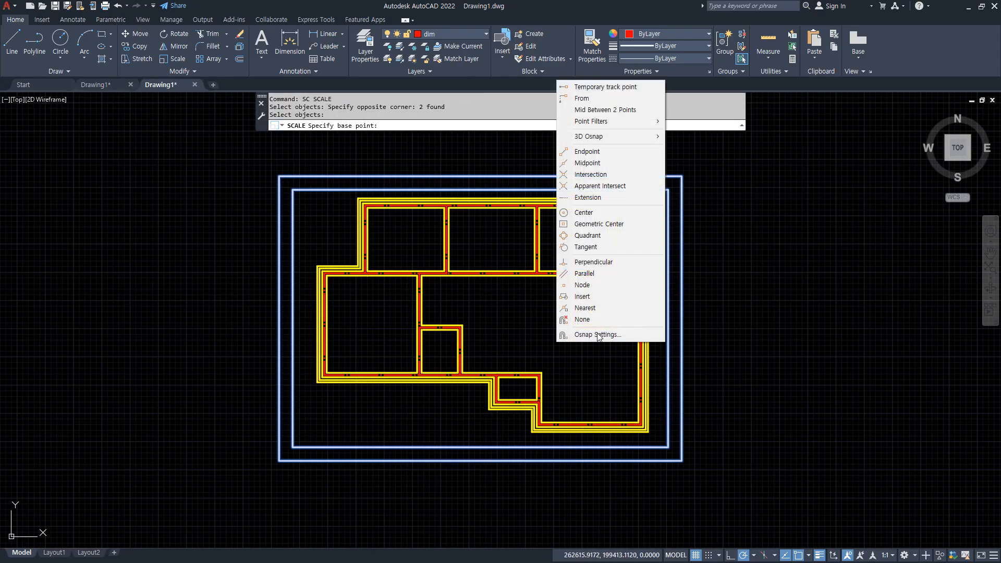
{"action": "left_click", "coordinate": [598, 223]}
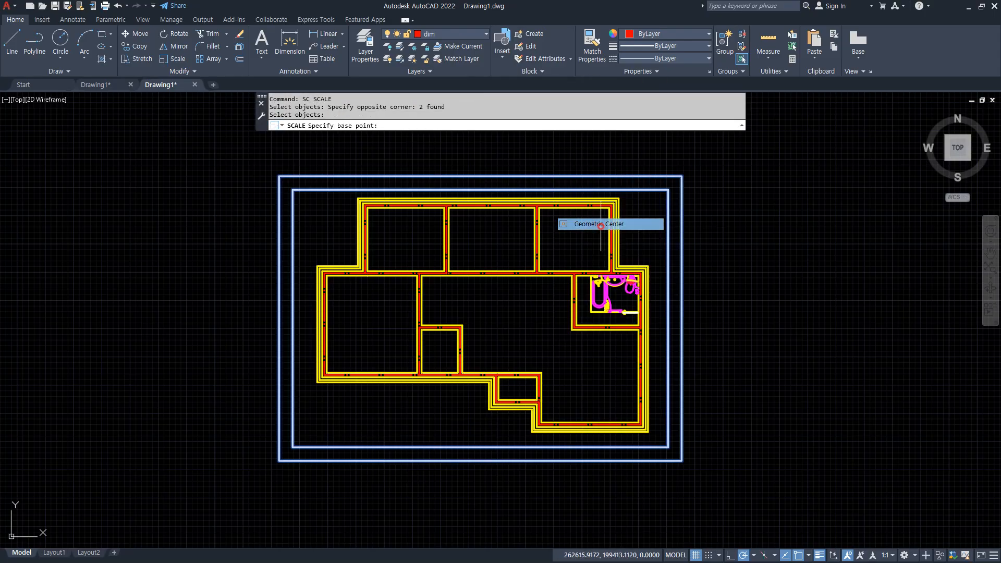
{"action": "left_click", "coordinate": [481, 318]}
{"action": "type", "text": "r"}
{"action": "key", "text": "Return"}
{"action": "type", "text": "60"}
{"action": "key", "text": "Return"}
{"action": "type", "text": "80"}
{"action": "key", "text": "Return"}
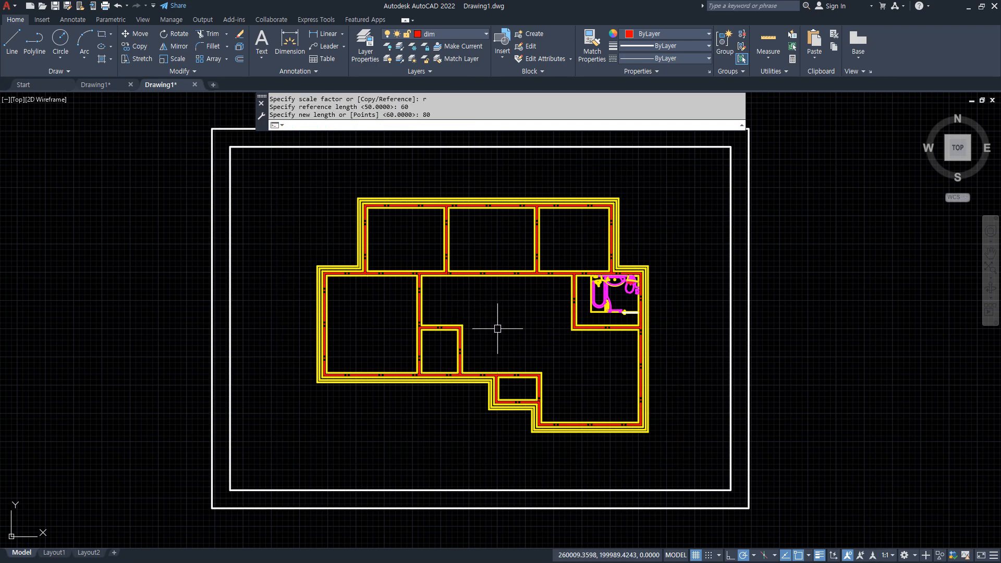
- Open the plot settings and assign the acad.ctb plot style table to all layouts
{"action": "scroll", "coordinate": [497, 328], "scroll_direction": "down", "scroll_amount": 2}
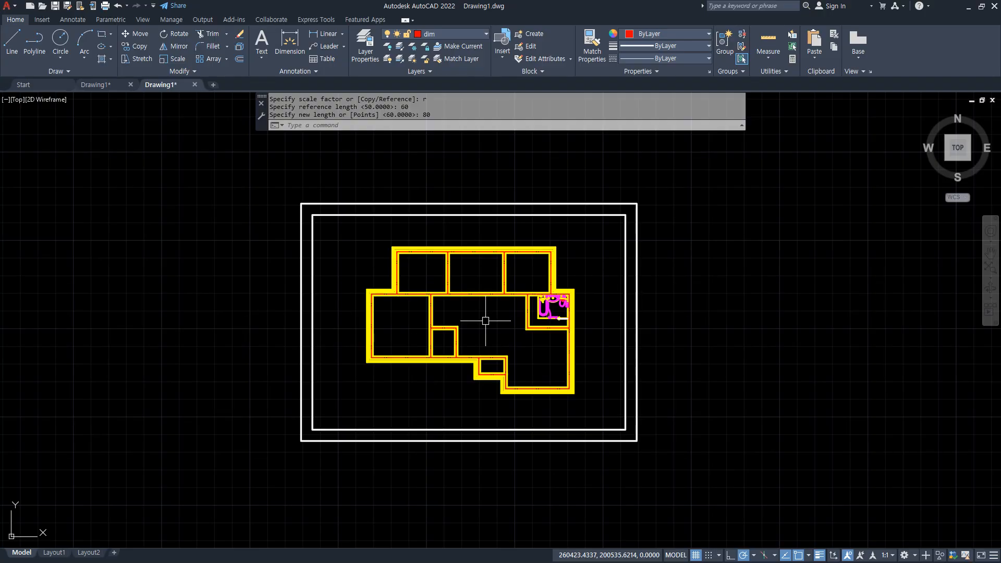
{"action": "key", "text": "ctrl+p"}
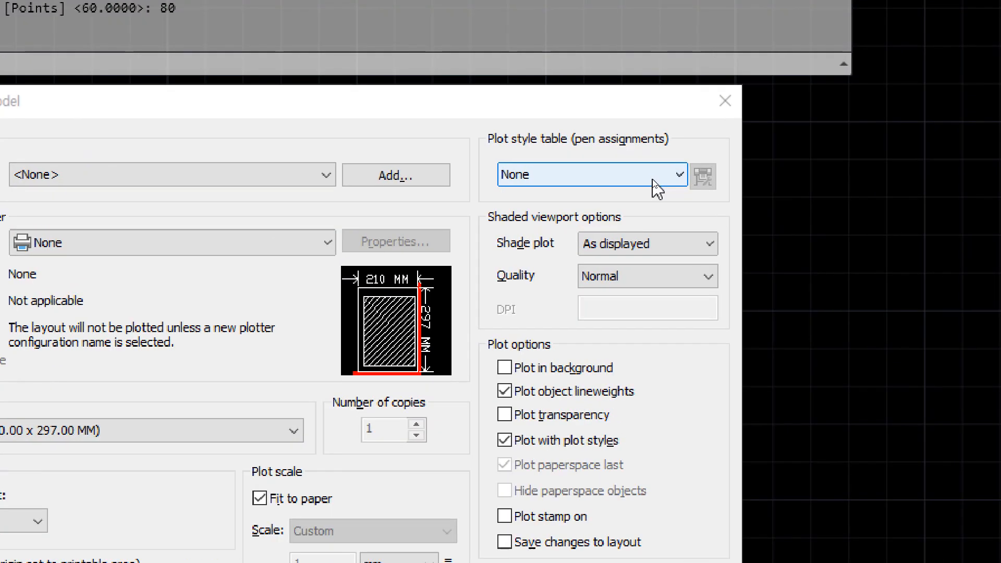
{"action": "left_click", "coordinate": [652, 179]}
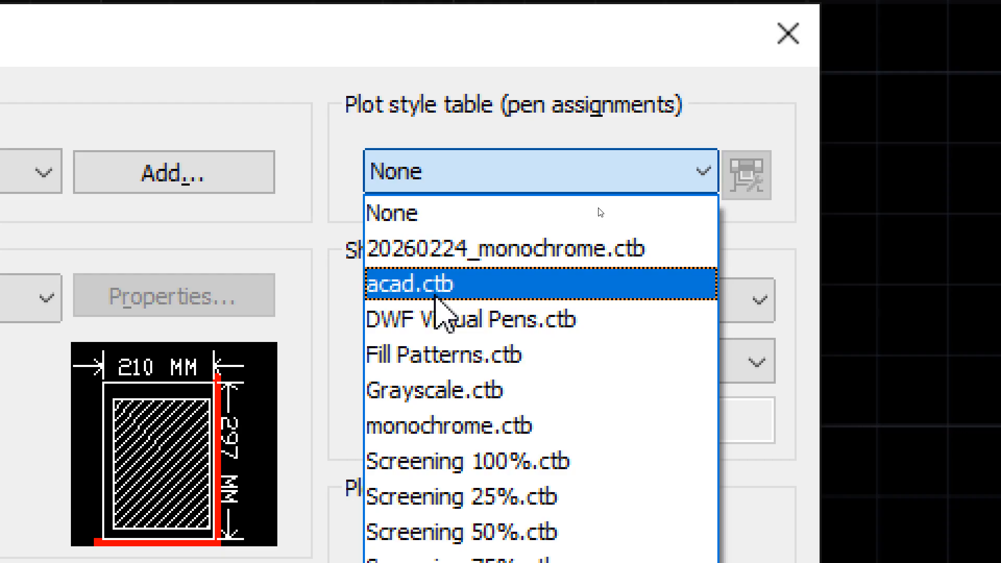
{"action": "left_click", "coordinate": [435, 293]}
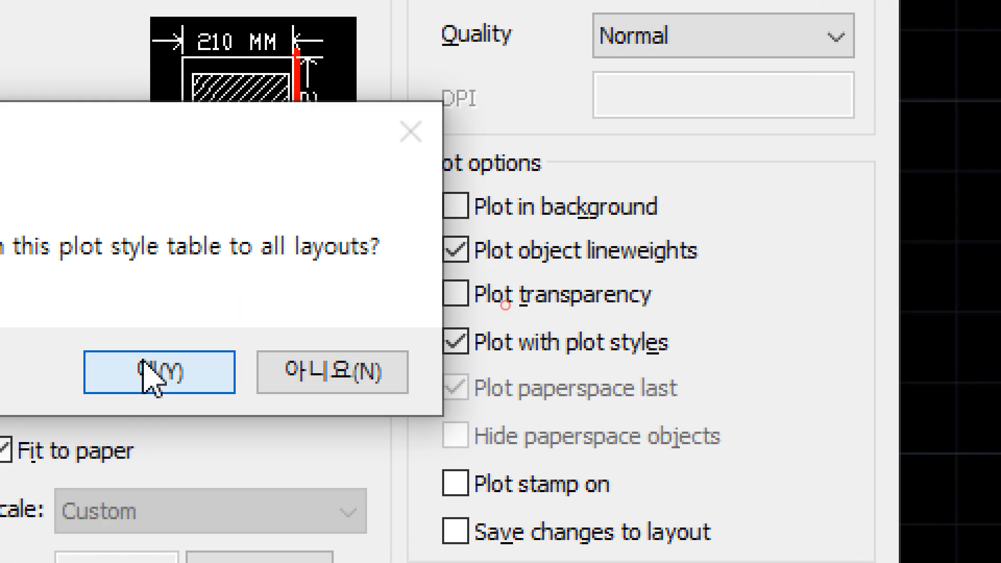
{"action": "left_click", "coordinate": [142, 369]}
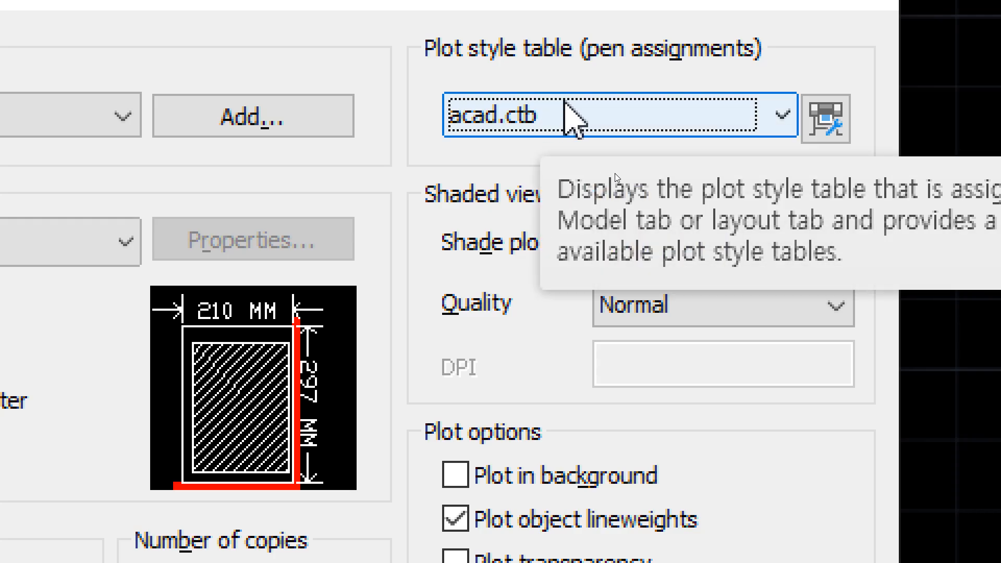
- Assign the monochrome.ctb plot style table to all layouts and open it for editing
{"action": "left_click", "coordinate": [581, 103]}
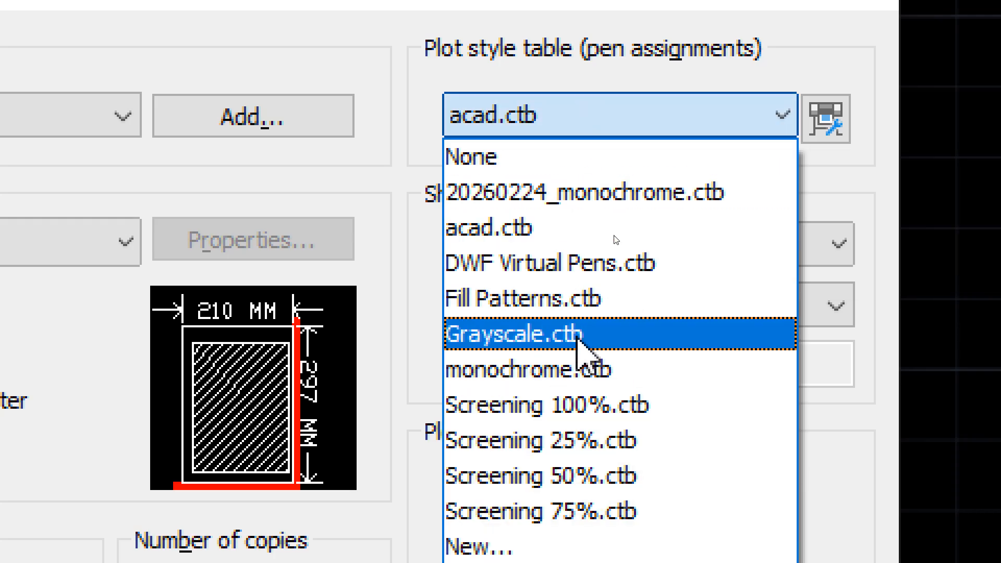
{"action": "left_click", "coordinate": [553, 369]}
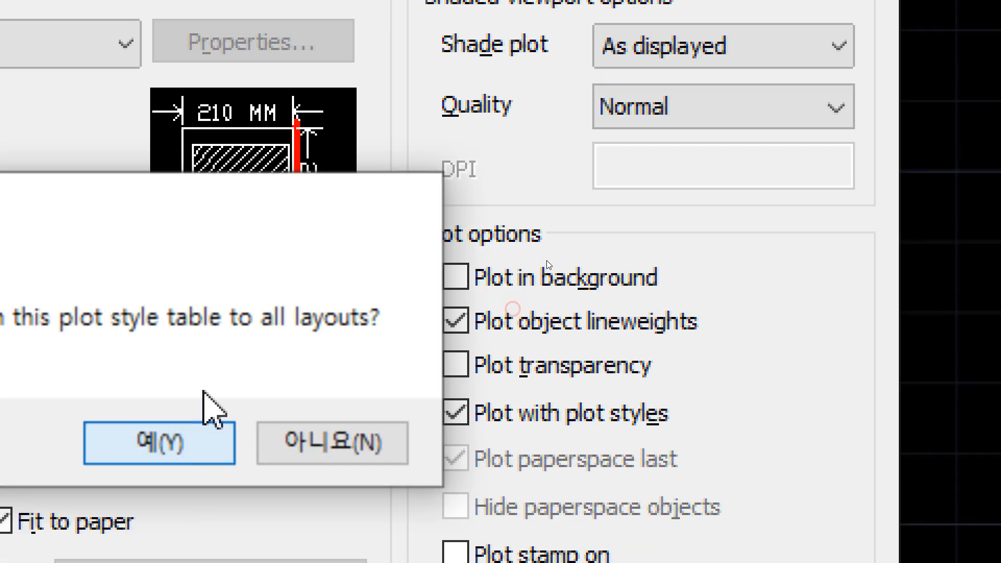
{"action": "left_click", "coordinate": [167, 562]}
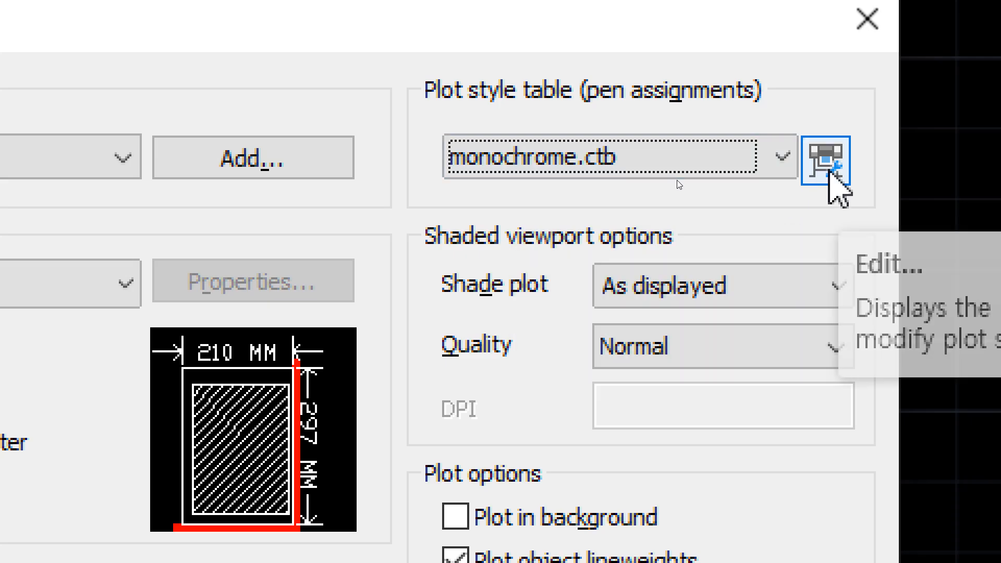
{"action": "left_click", "coordinate": [830, 172]}
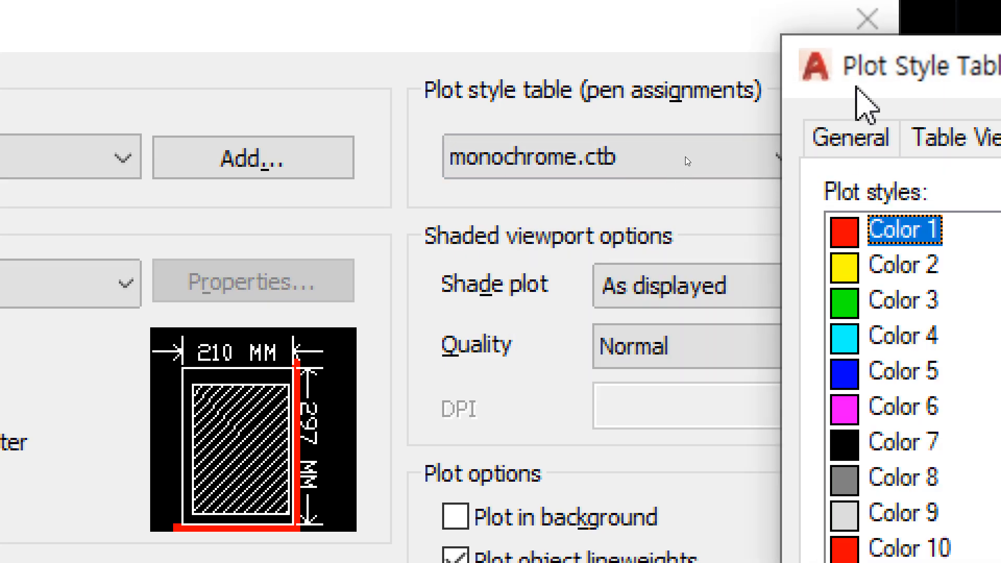
{"action": "left_click_drag", "start_coordinate": [881, 78], "coordinate": [134, 86]}
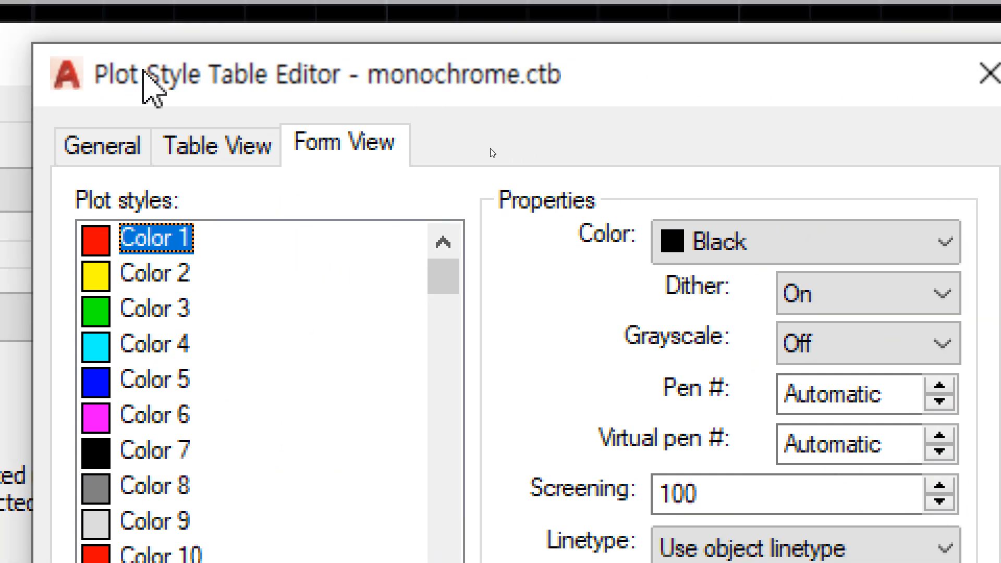
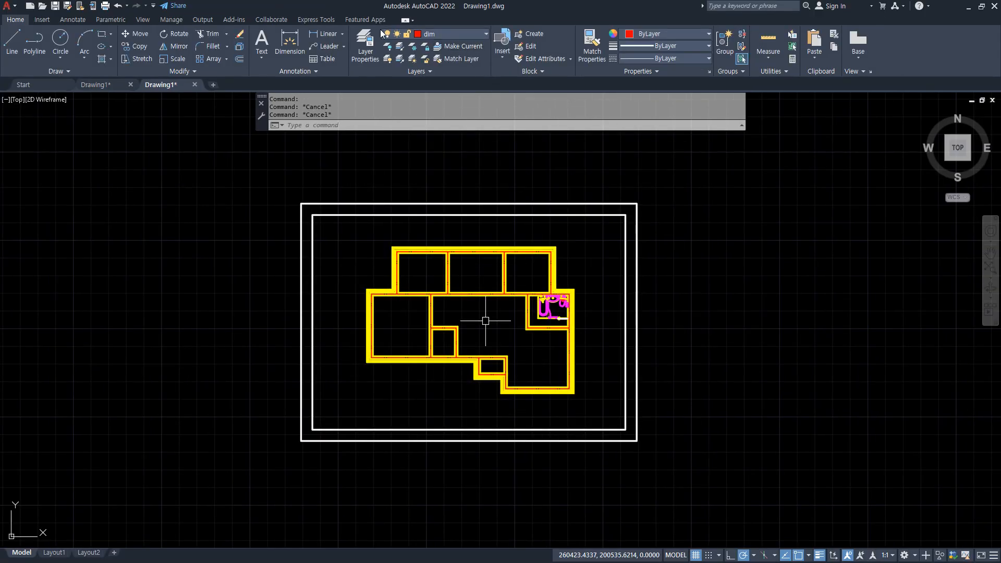
- Open the layer properties and examine the lineweights assigned to the layers
{"action": "left_click", "coordinate": [364, 45]}
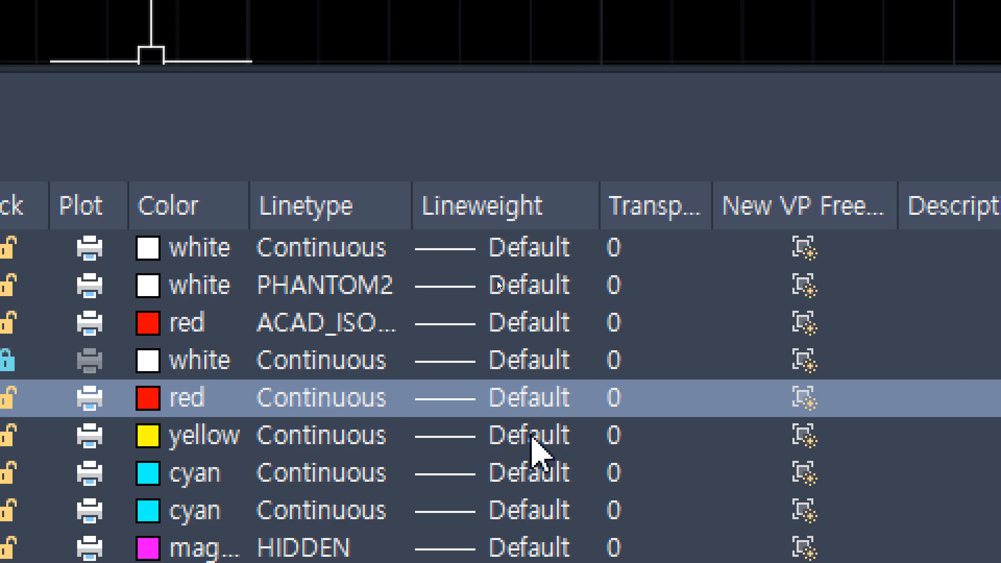
{"action": "key", "text": "Escape"}
{"action": "key", "text": "Escape"}
{"action": "key", "text": "Escape"}
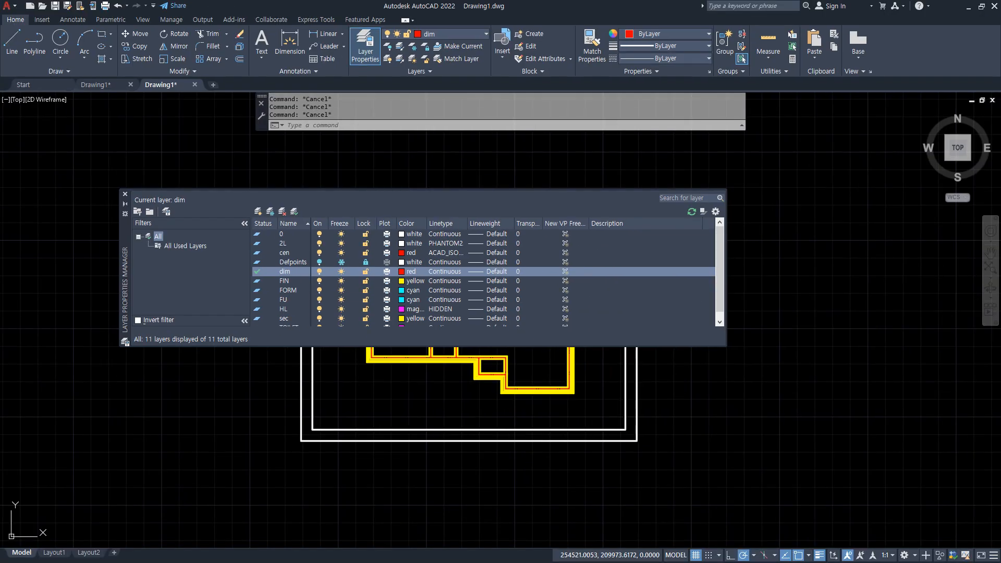
- Reopen the plot settings, edit the monochrome.ctb plot style table and set its lineweight to Use object lineweight
{"action": "key", "text": "ctrl+p"}
{"action": "left_click", "coordinate": [665, 177]}
{"action": "left_click", "coordinate": [675, 179]}
{"action": "left_click", "coordinate": [675, 177]}
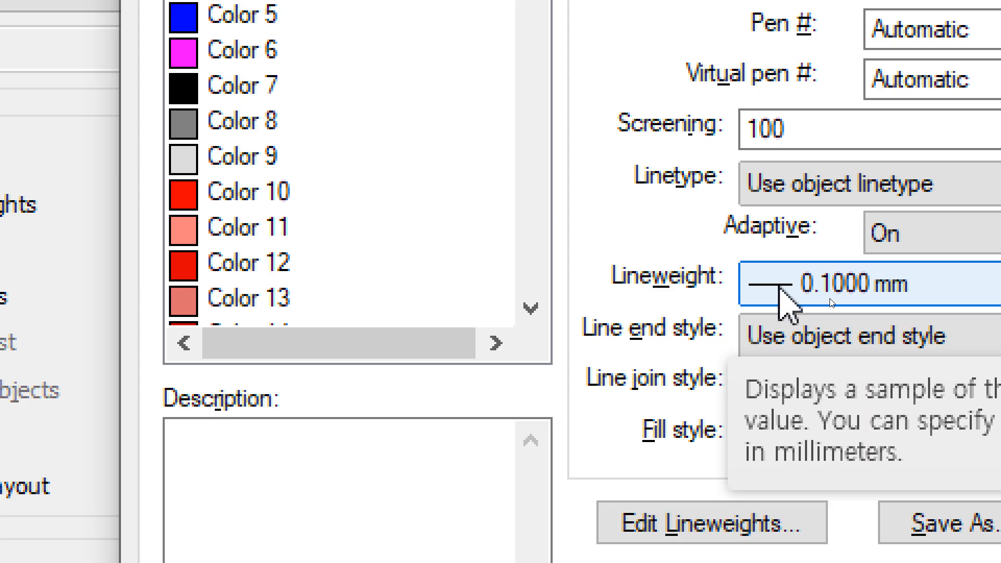
{"action": "left_click", "coordinate": [765, 286]}
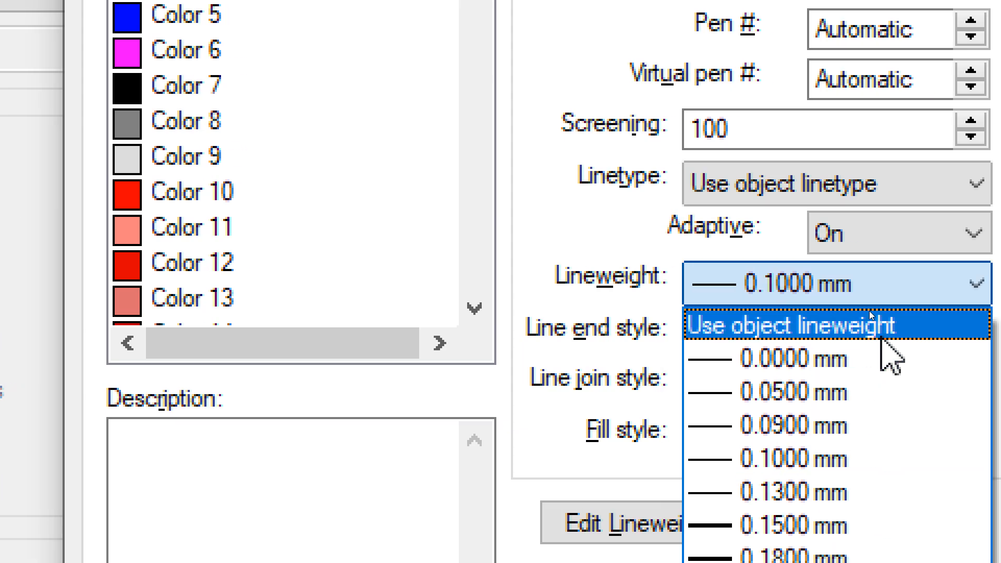
{"action": "left_click", "coordinate": [869, 318]}
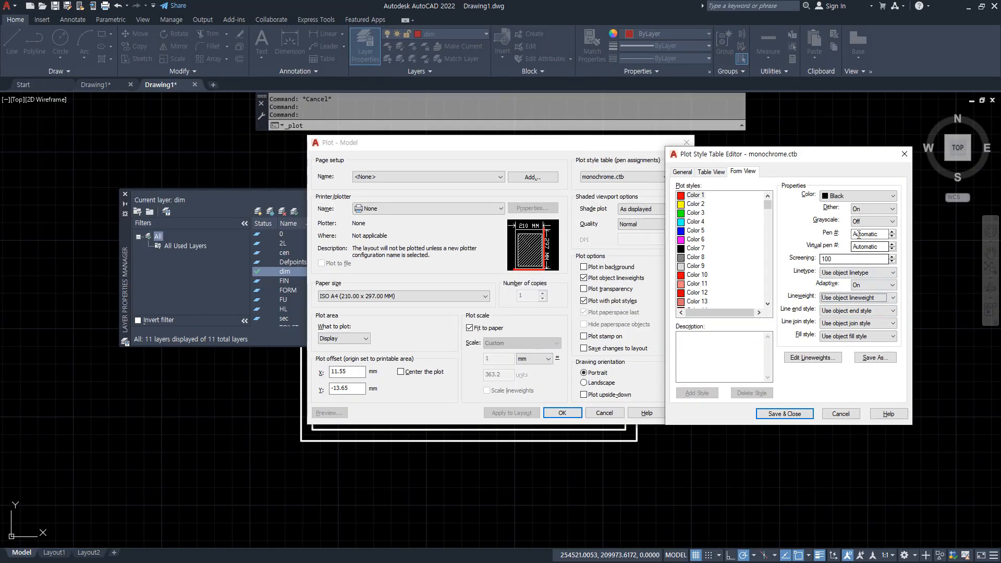
- Set the lineweight in the monochrome.ctb plot style table to 0.1000 mm, and save and close the table
{"action": "left_click", "coordinate": [838, 302]}
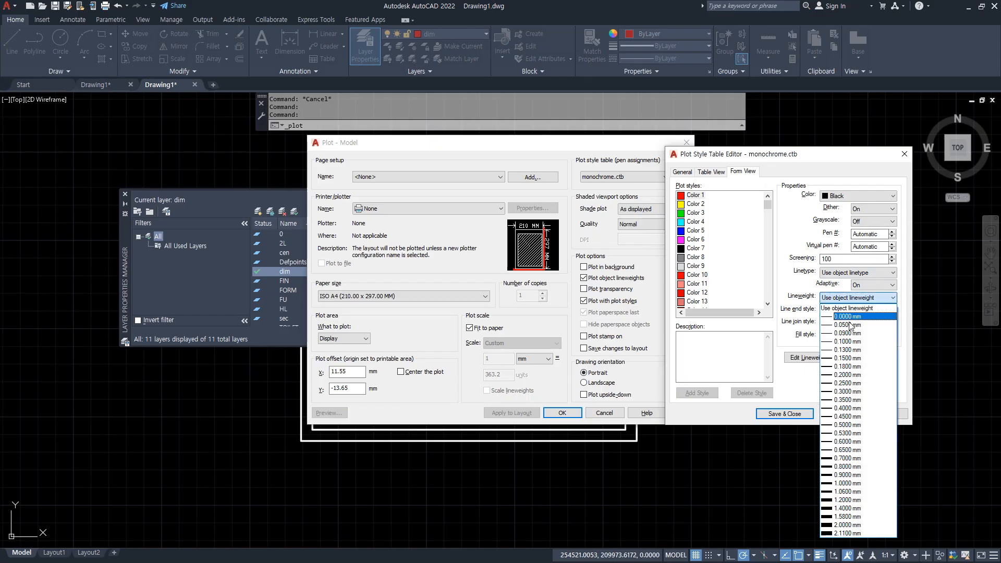
{"action": "left_click", "coordinate": [855, 341]}
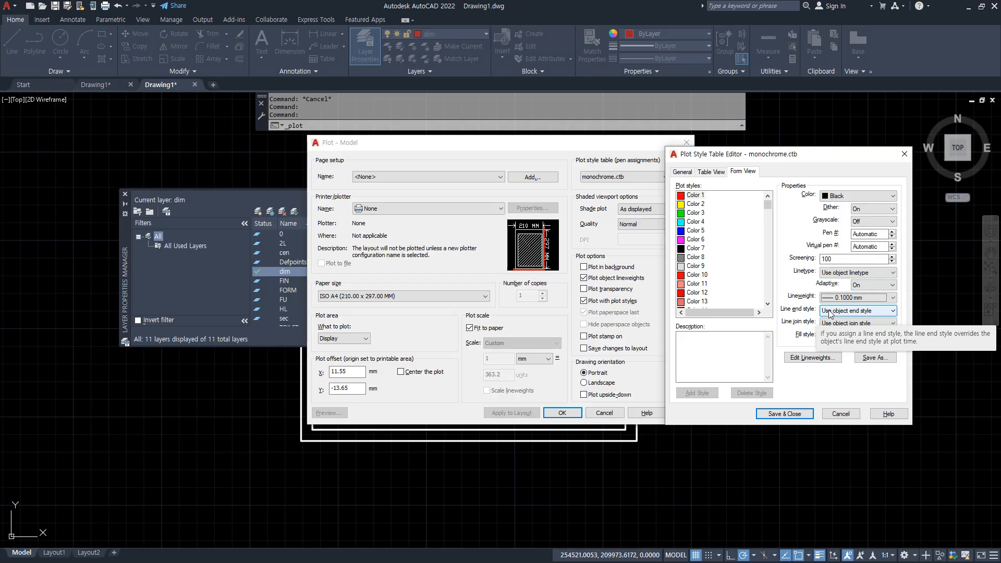
{"action": "mouse_move", "coordinate": [881, 313]}
{"action": "left_mouse_down"}
{"action": "mouse_move", "coordinate": [807, 334]}
{"action": "mouse_move", "coordinate": [896, 291]}
{"action": "mouse_move", "coordinate": [861, 328]}
{"action": "left_mouse_up"}
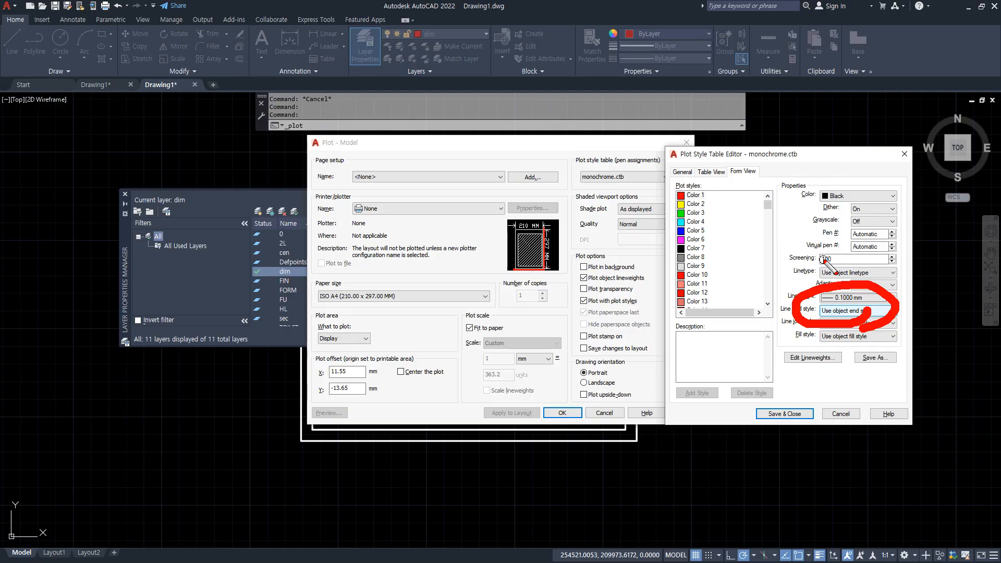
{"action": "left_click", "coordinate": [784, 413]}
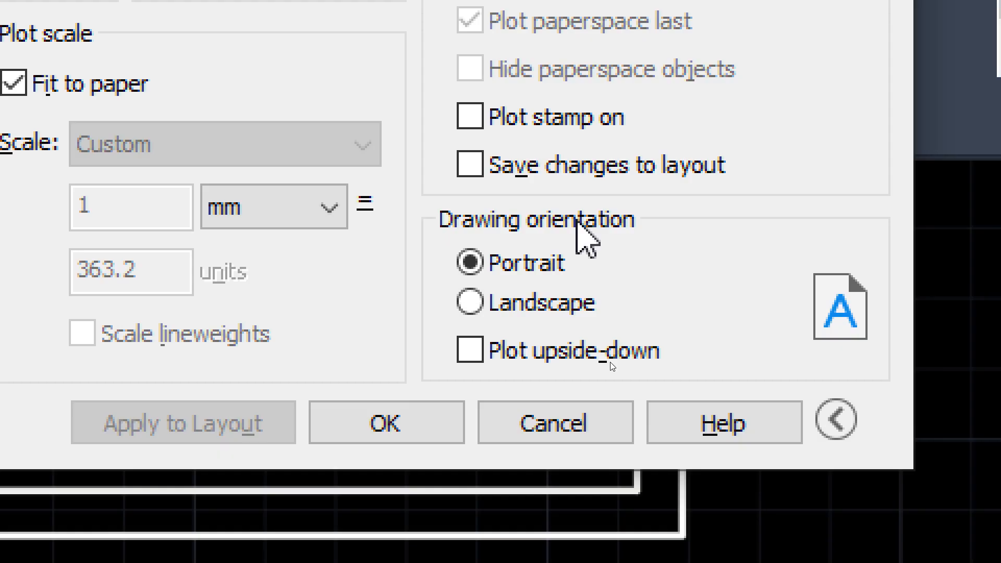
- Set the plot's drawing orientation to landscape
{"action": "left_click", "coordinate": [560, 308]}
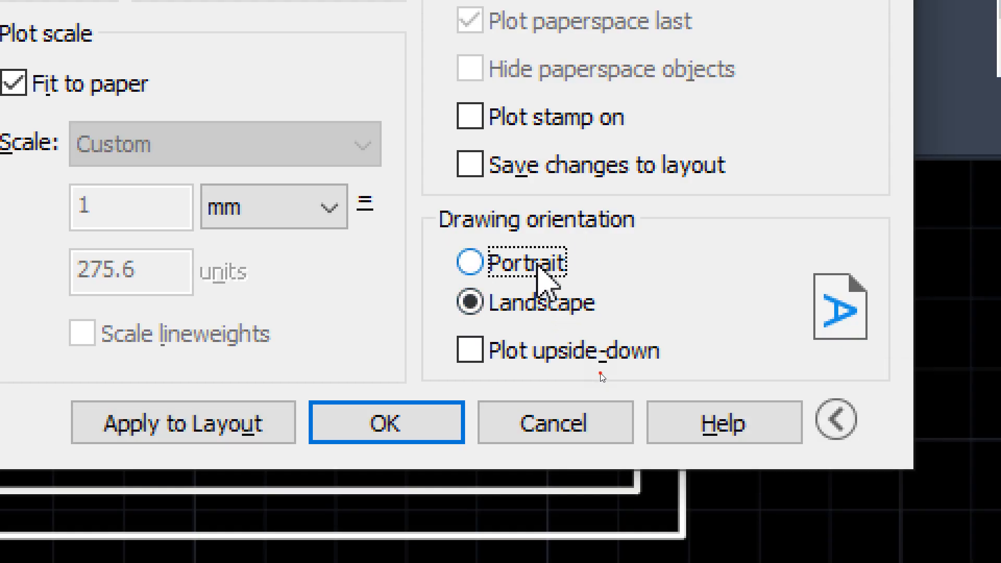
{"action": "left_click", "coordinate": [539, 266]}
{"action": "left_click", "coordinate": [539, 304]}
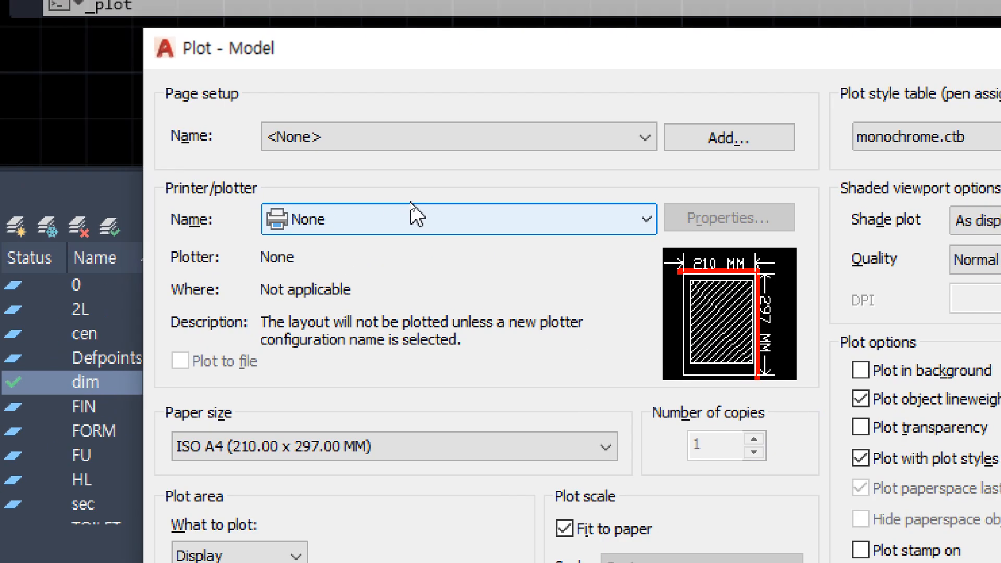
- Choose AutoCAD PDF (General Documentation).pc3 as the plotter
{"action": "left_click", "coordinate": [416, 208]}
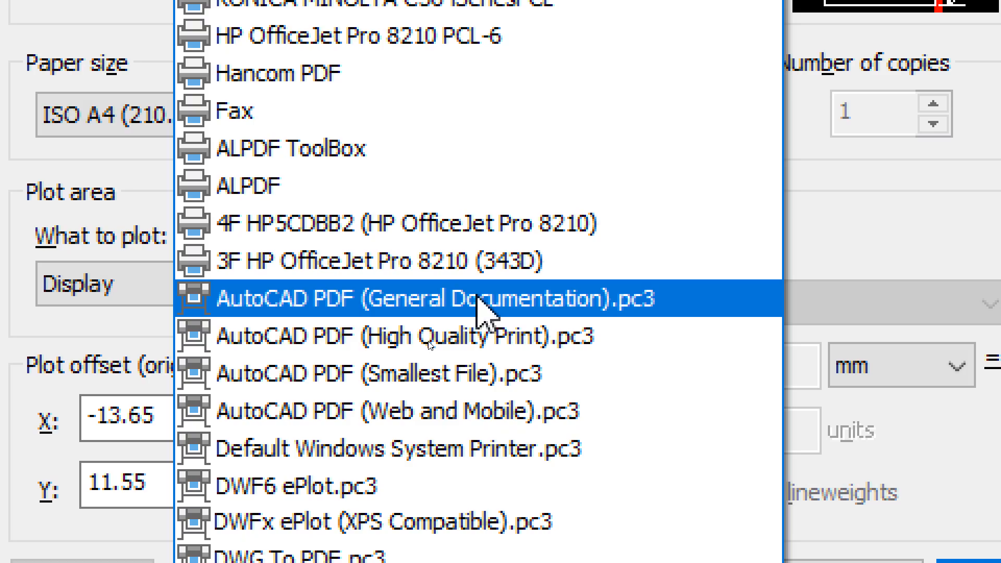
{"action": "left_click", "coordinate": [477, 305]}
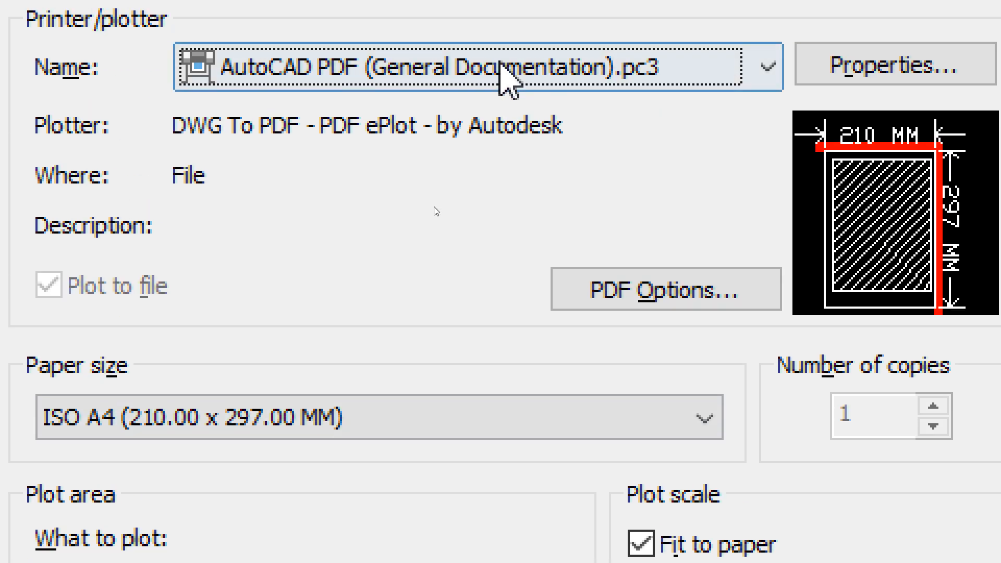
{"action": "left_click", "coordinate": [478, 78]}
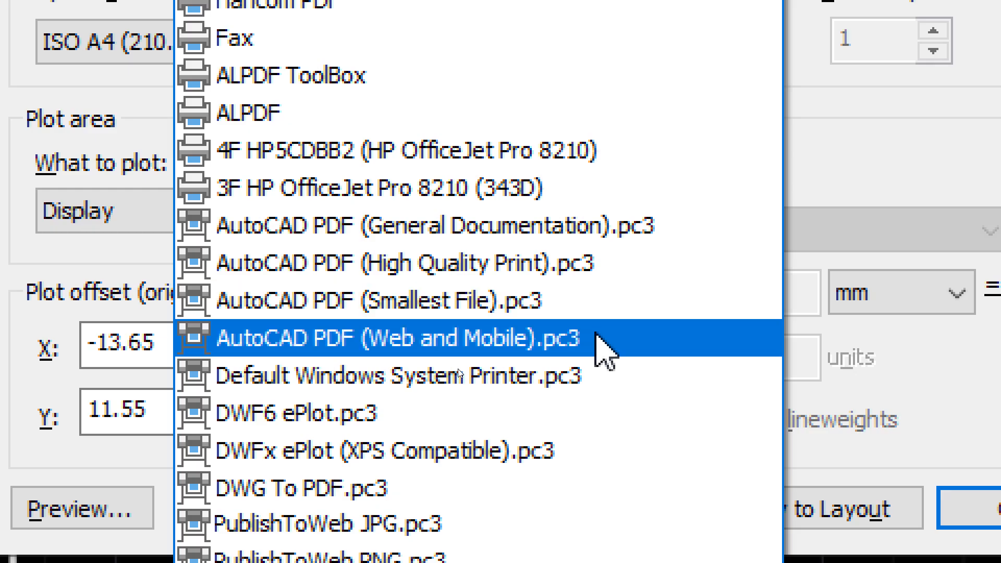
{"action": "left_click", "coordinate": [607, 237]}
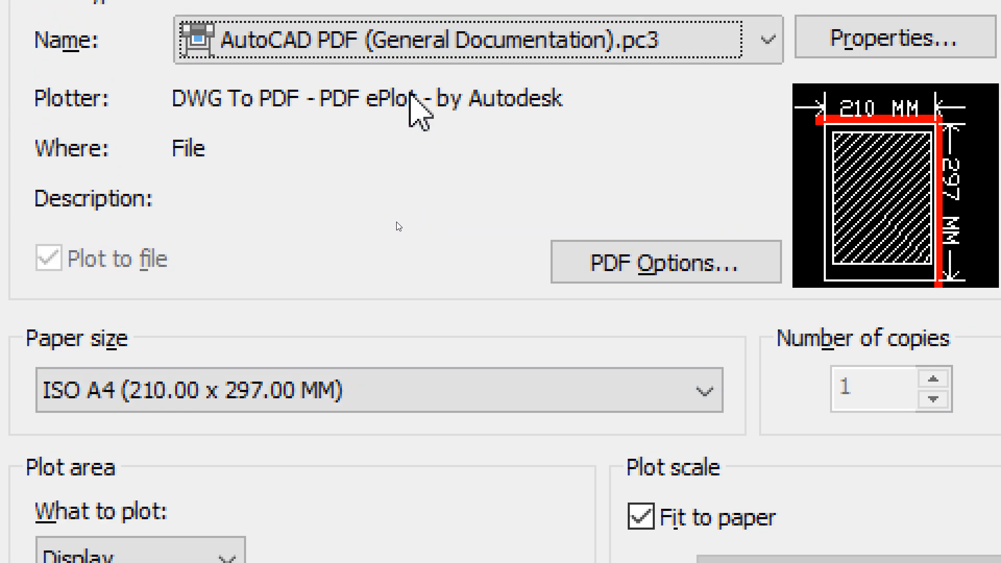
- Try the KONICA MINOLTA C364SeriesPCL and HP OfficeJet Pro 8210 PCL-6 printers, and return to the AutoCAD PDF (General Documentation).pc3 plotter
{"action": "left_click", "coordinate": [346, 45]}
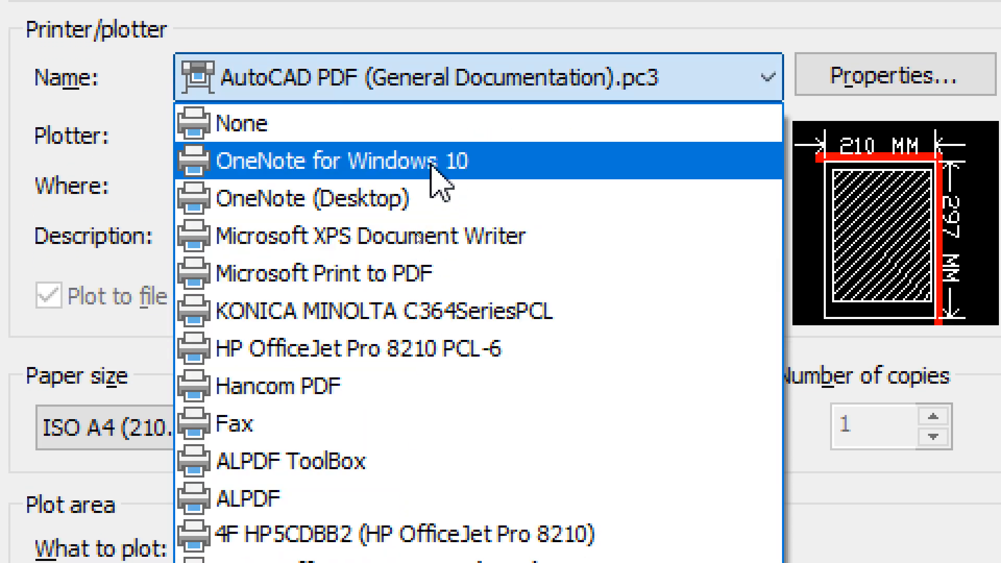
{"action": "left_click", "coordinate": [390, 315]}
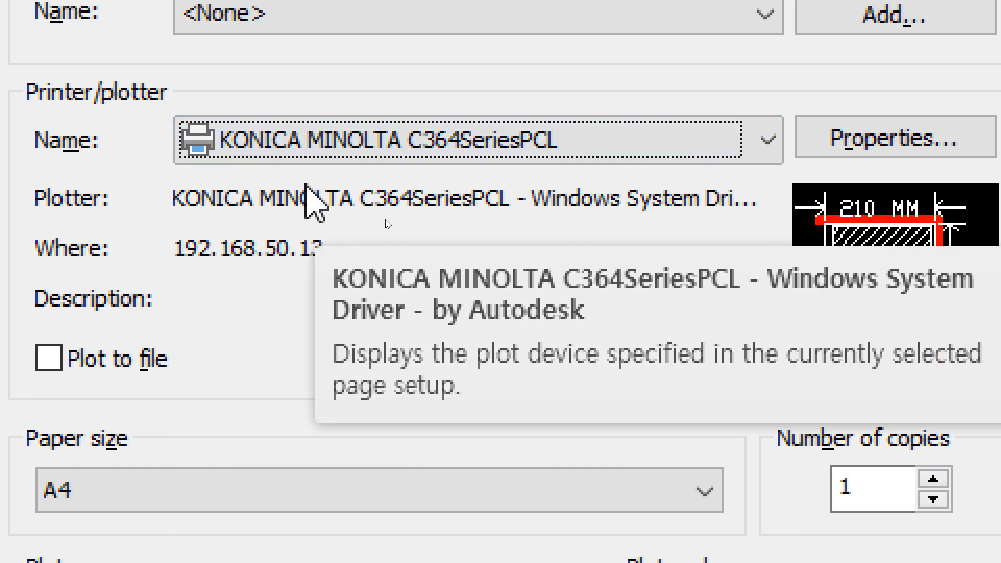
{"action": "left_click", "coordinate": [506, 157]}
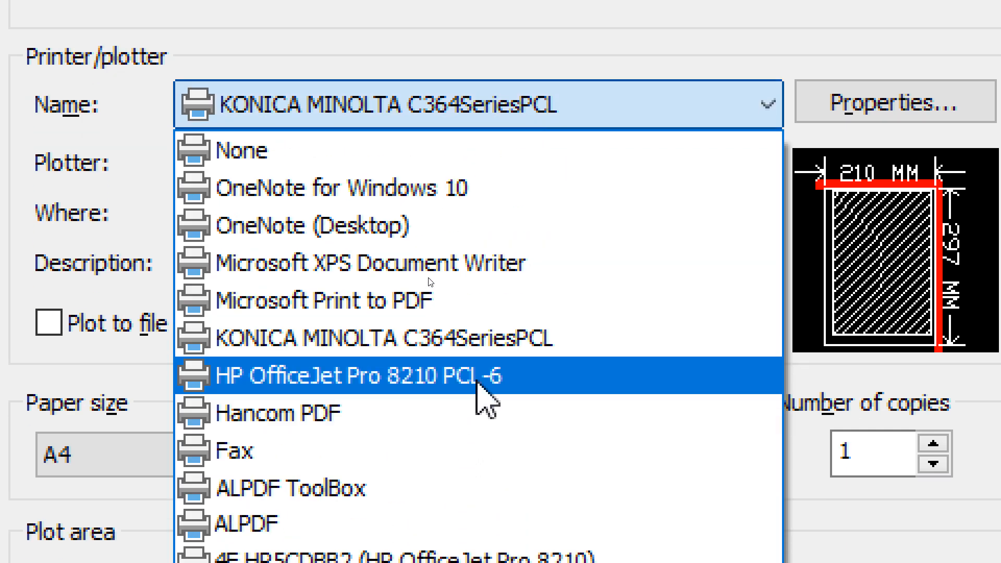
{"action": "left_click", "coordinate": [475, 408]}
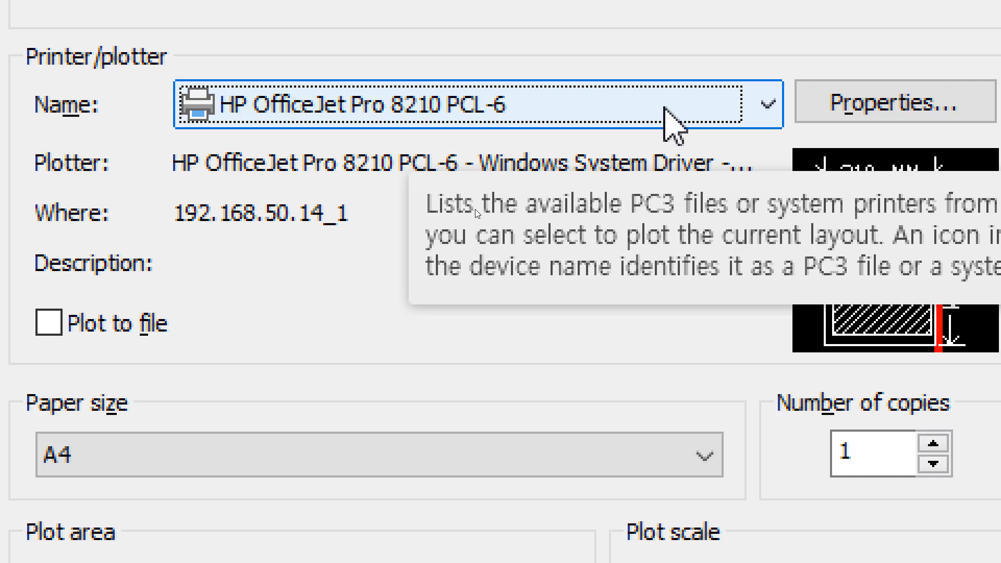
{"action": "left_click", "coordinate": [664, 109]}
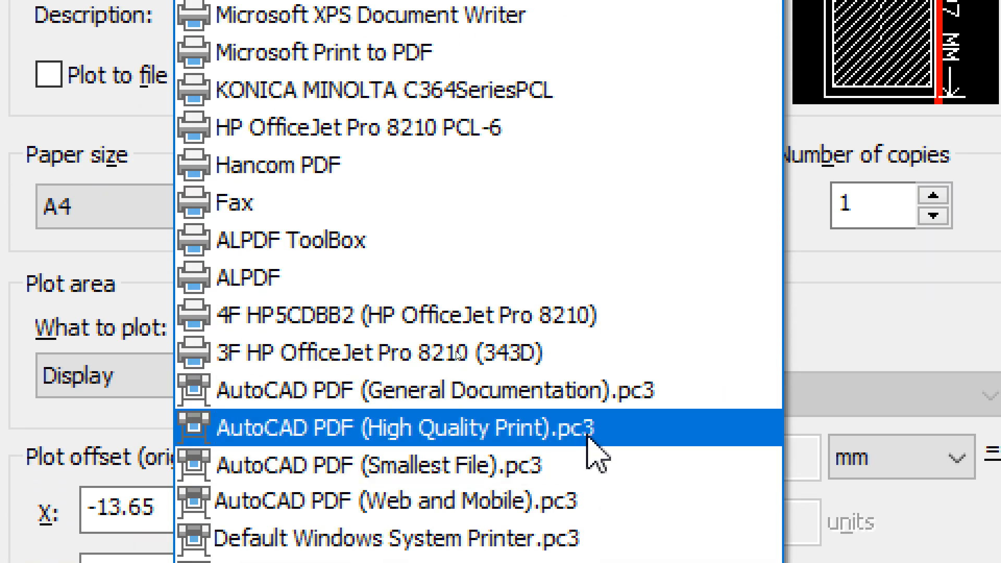
{"action": "left_click", "coordinate": [594, 399]}
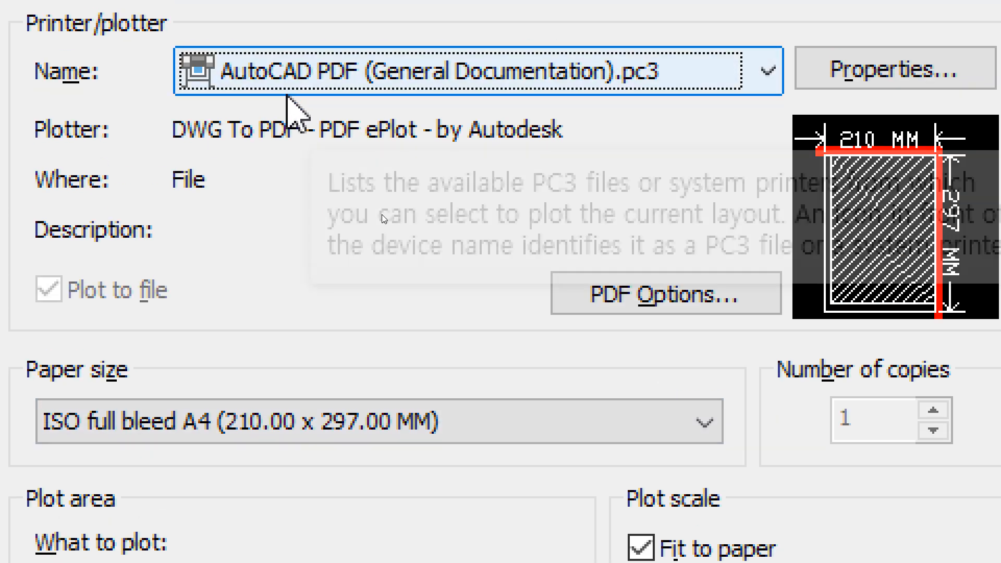
- Set the paper size to ISO A4 (297.00 x 210.00 MM) and preview the plot
{"action": "left_click", "coordinate": [443, 435]}
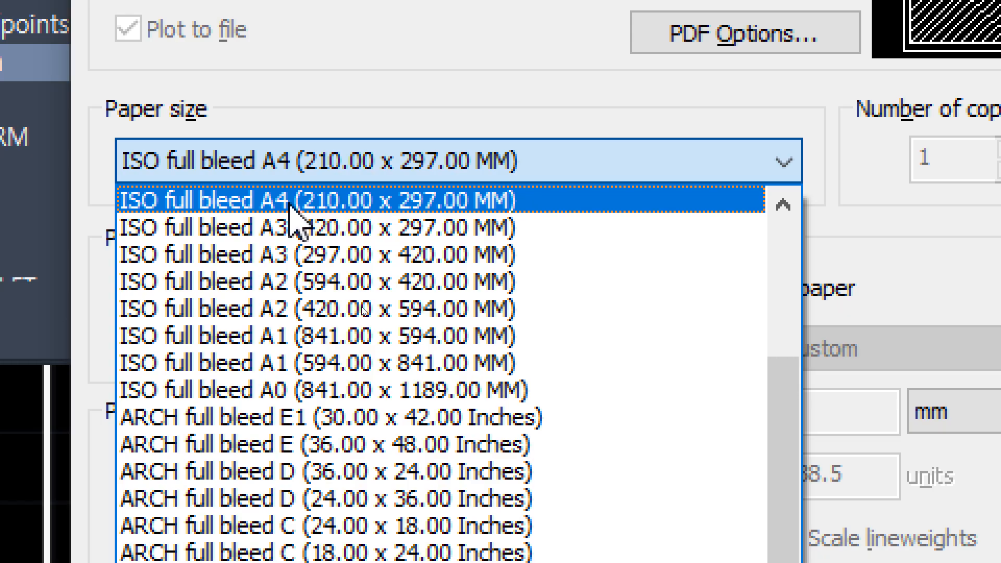
{"action": "scroll", "coordinate": [359, 388], "scroll_direction": "down", "scroll_amount": 9}
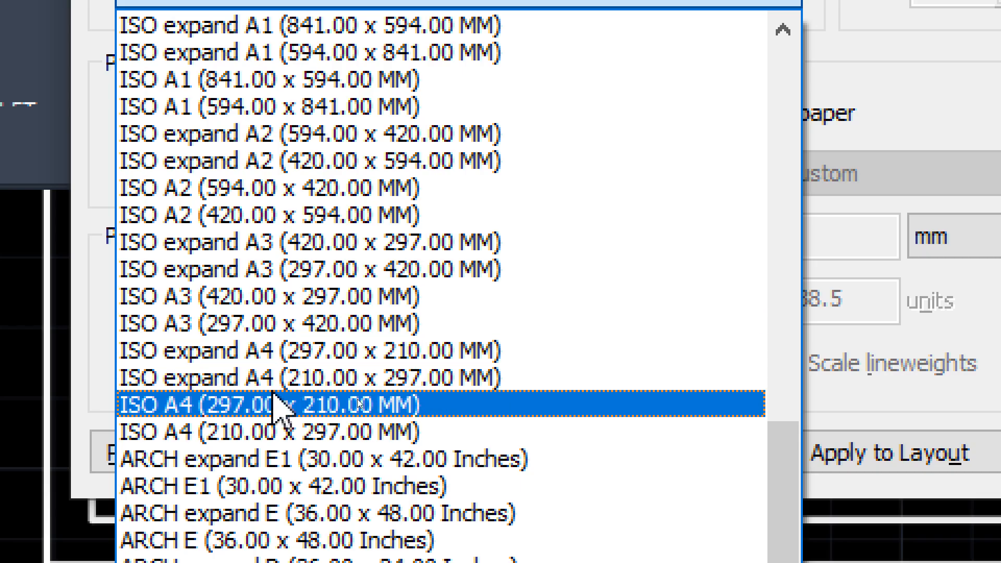
{"action": "left_click", "coordinate": [271, 406]}
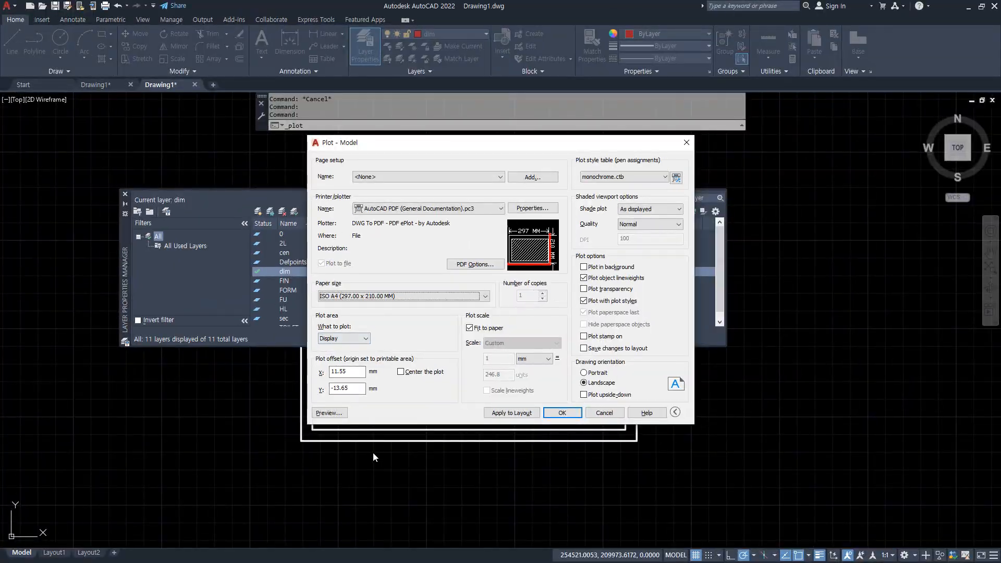
{"action": "left_click", "coordinate": [329, 412]}
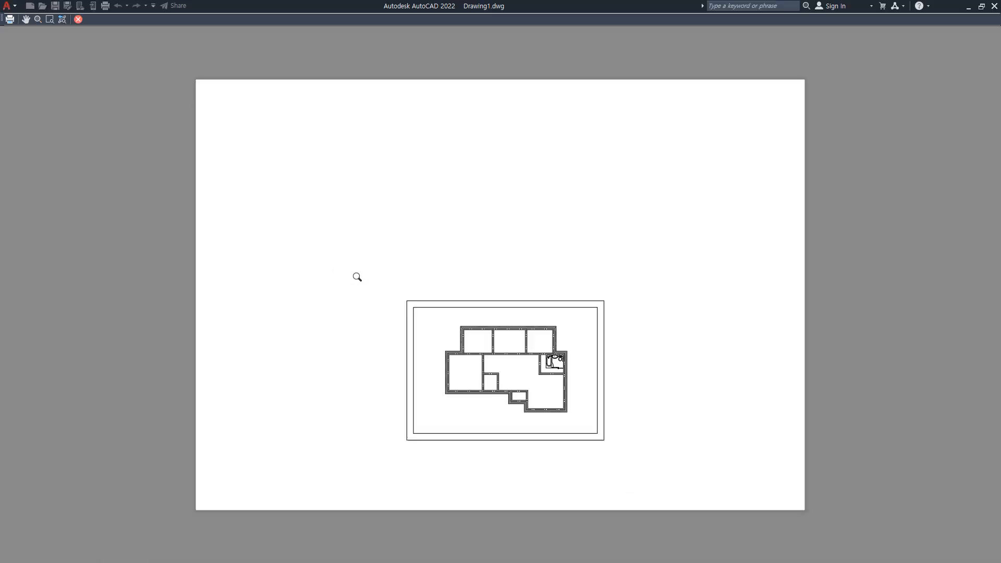
{"action": "key", "text": "Escape"}
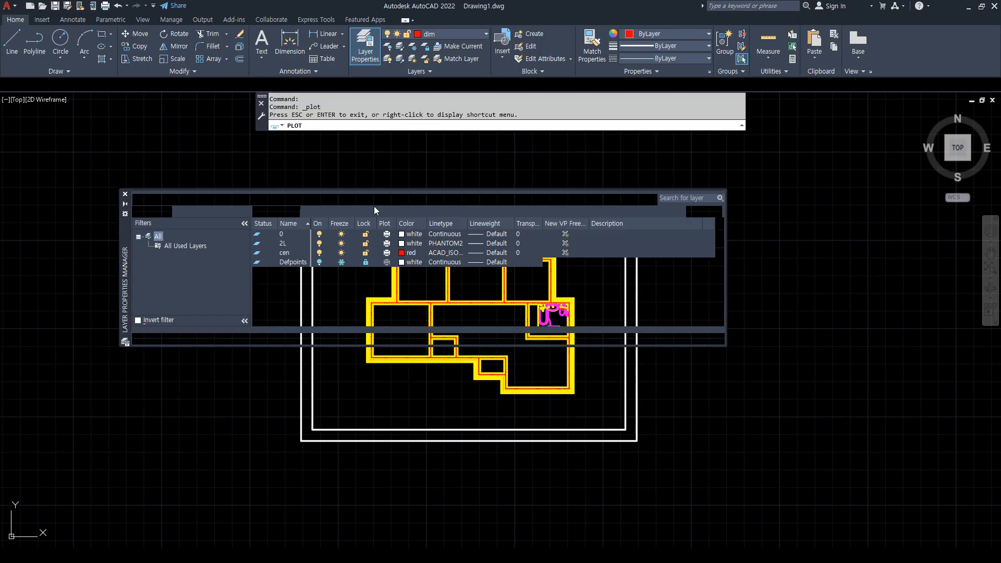
{"action": "mouse_move", "coordinate": [358, 309]}
{"action": "left_mouse_down"}
{"action": "mouse_move", "coordinate": [333, 322]}
{"action": "mouse_move", "coordinate": [396, 320]}
{"action": "mouse_move", "coordinate": [408, 292]}
{"action": "mouse_move", "coordinate": [402, 282]}
{"action": "left_mouse_up"}
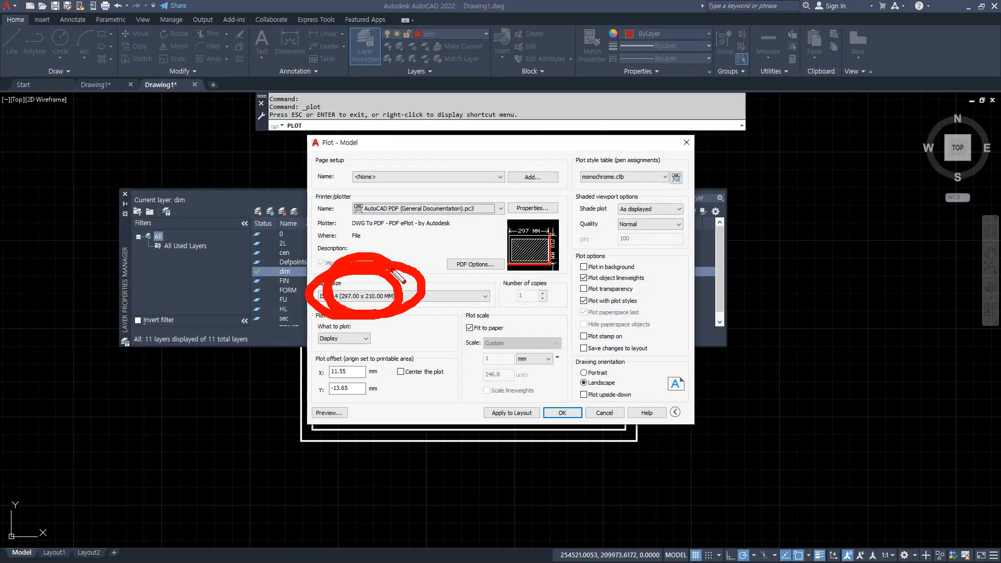
- Set the paper size to ISO full bleed A4 (297.00 x 210.00 MM)
{"action": "key", "text": "Escape"}
{"action": "left_click", "coordinate": [426, 210]}
{"action": "key", "text": "Escape"}
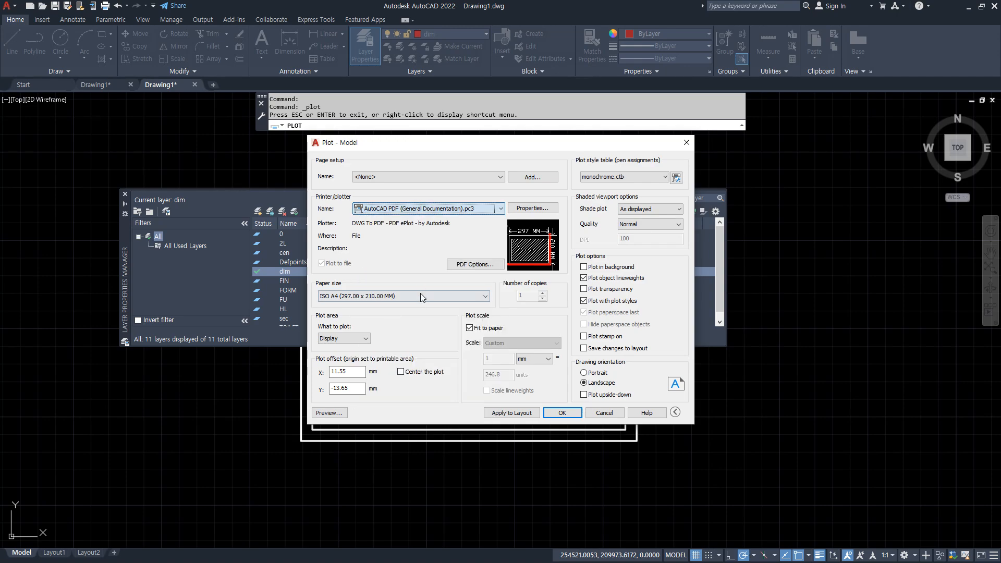
{"action": "left_click", "coordinate": [419, 297]}
{"action": "scroll", "coordinate": [422, 404], "scroll_direction": "up", "scroll_amount": 10}
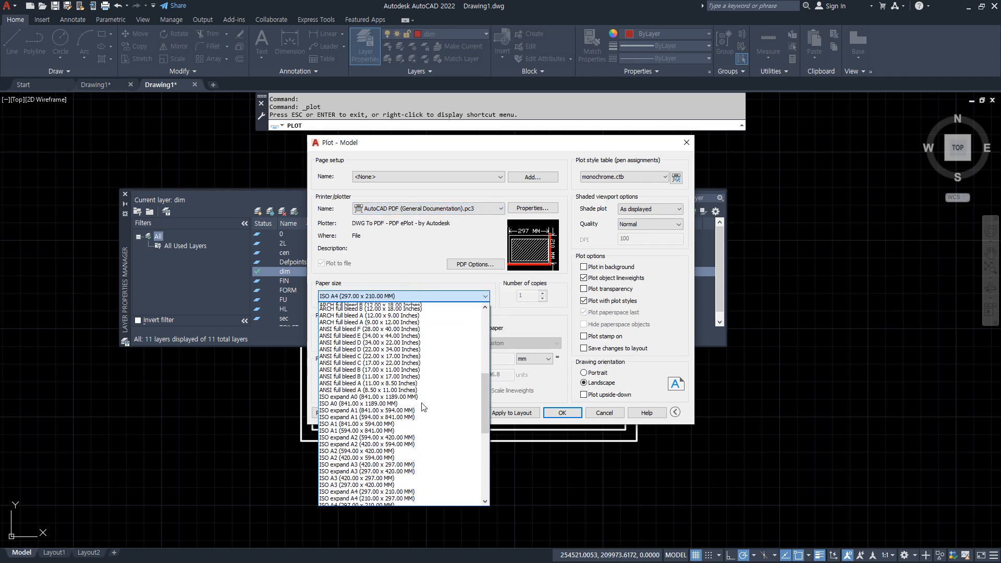
{"action": "scroll", "coordinate": [416, 385], "scroll_direction": "up", "scroll_amount": 3}
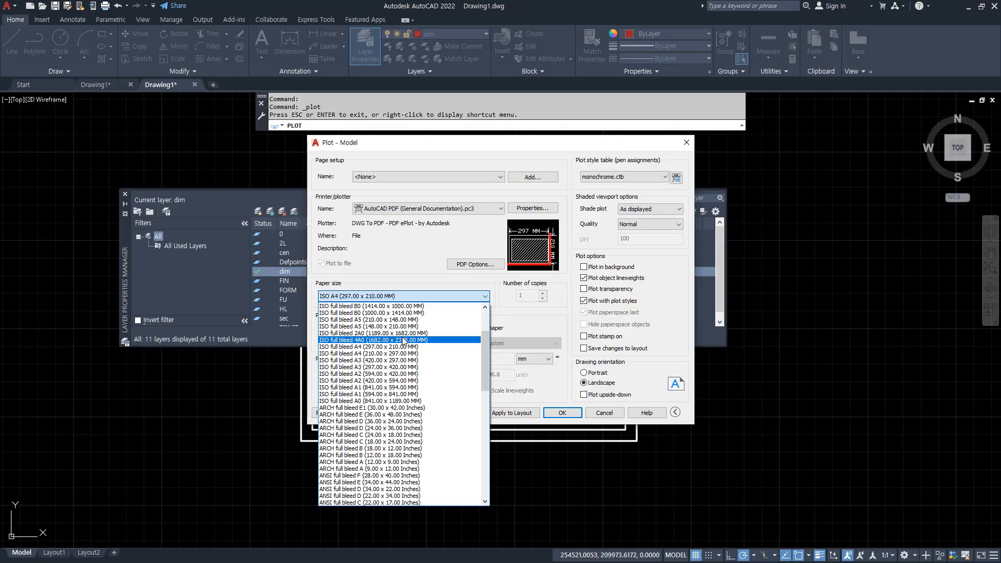
{"action": "left_click", "coordinate": [391, 346]}
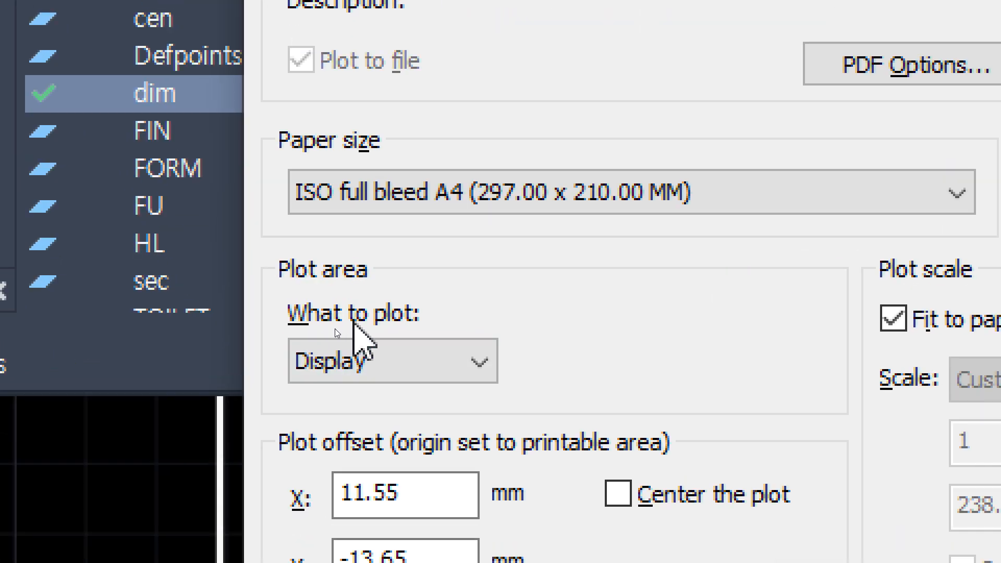
- Set the plot area to a window spanning the outer frame's opposite corners, closing the layer properties manager while picking
{"action": "left_click", "coordinate": [368, 340]}
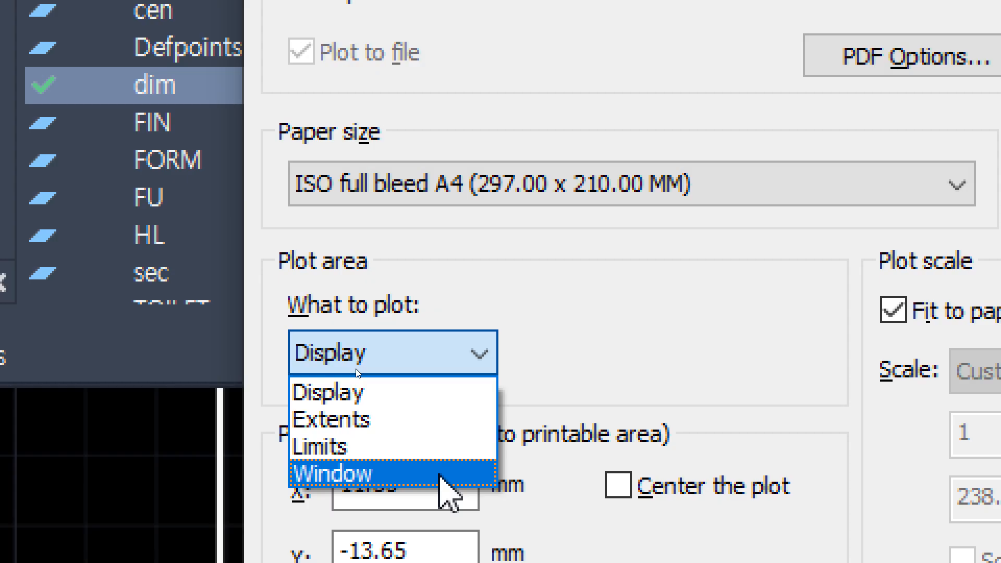
{"action": "left_click", "coordinate": [440, 476]}
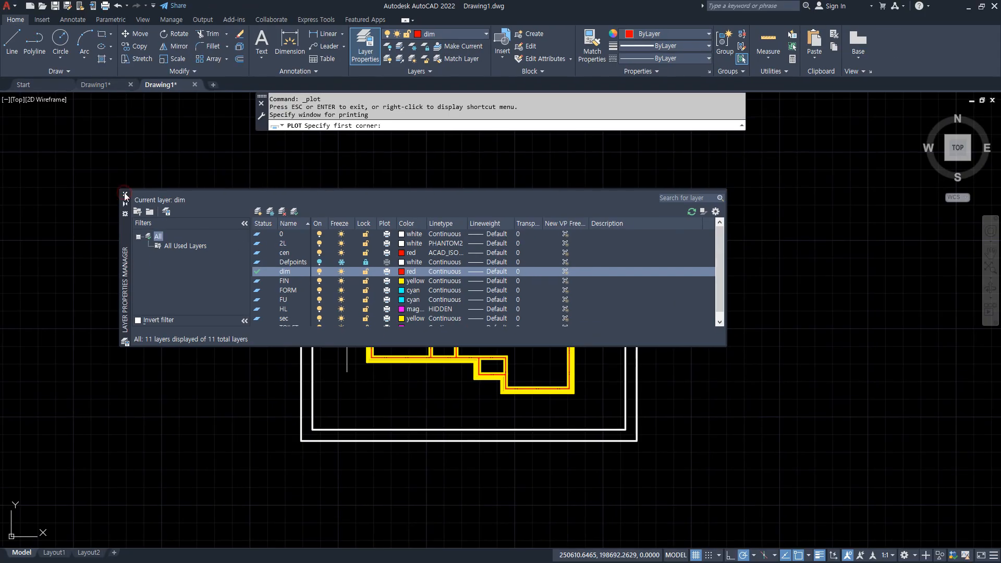
{"action": "left_click", "coordinate": [125, 195]}
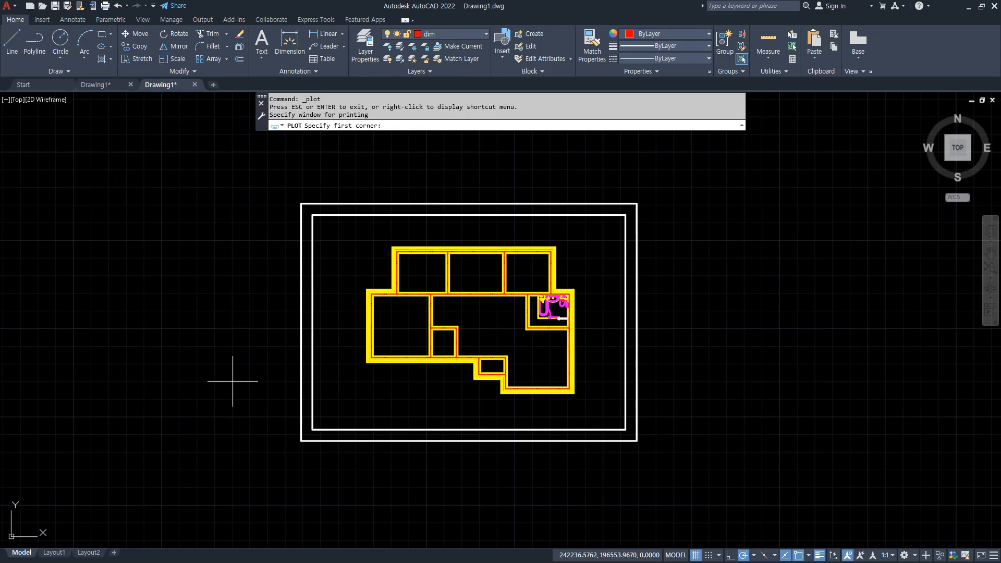
{"action": "left_click", "coordinate": [301, 441]}
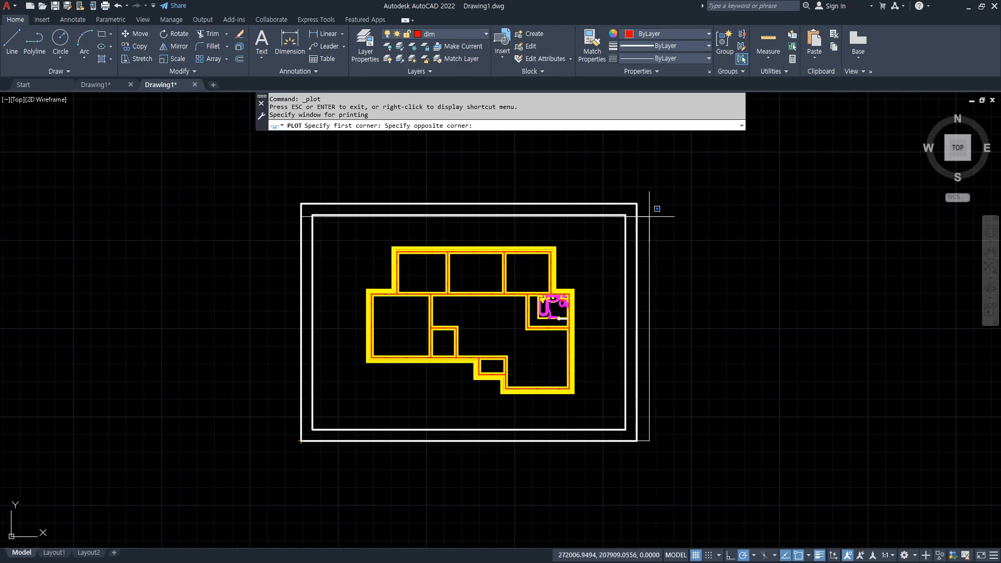
{"action": "left_click", "coordinate": [636, 203]}
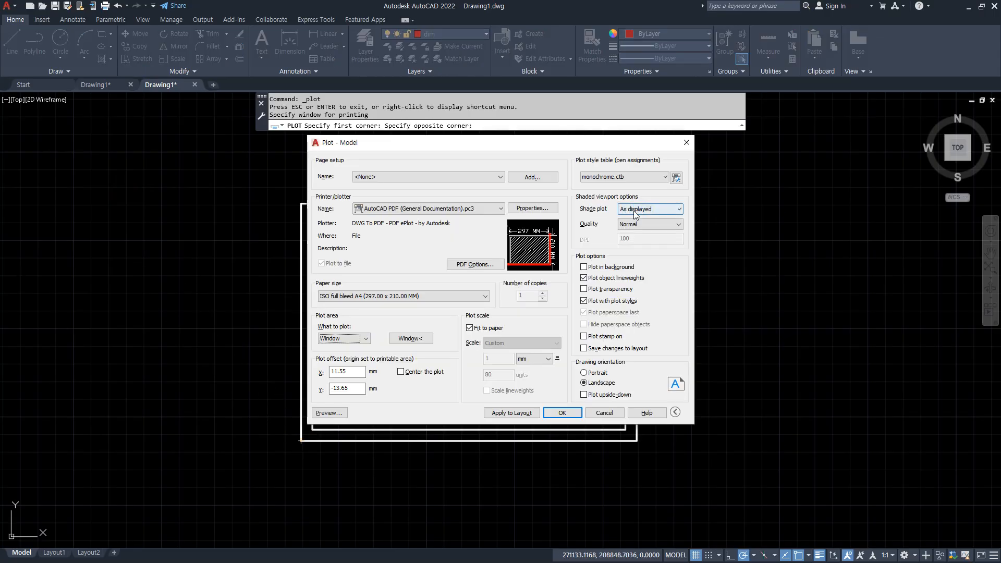
{"action": "mouse_move", "coordinate": [358, 346]}
{"action": "left_mouse_down"}
{"action": "mouse_move", "coordinate": [349, 365]}
{"action": "mouse_move", "coordinate": [328, 316]}
{"action": "left_mouse_up"}
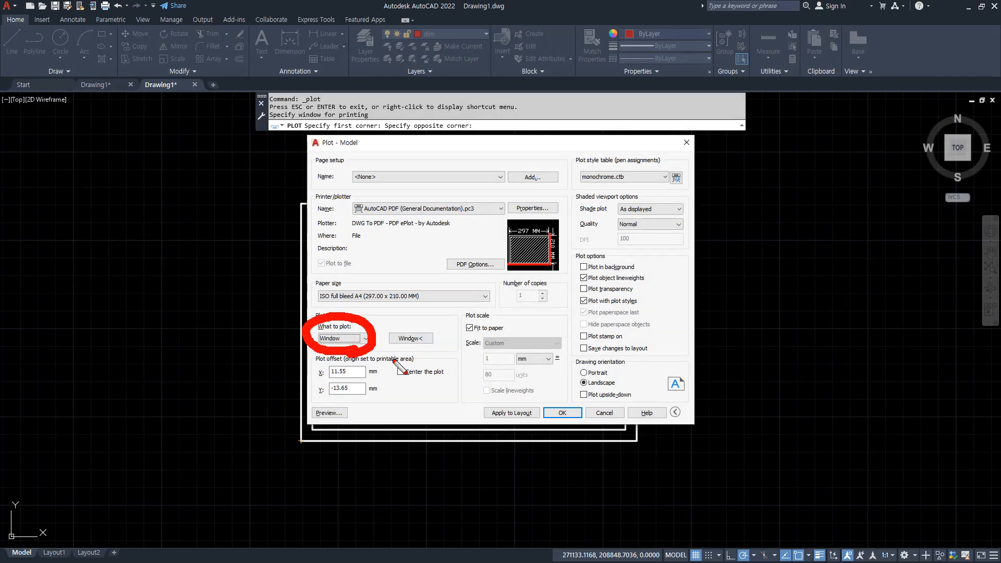
{"action": "left_click_drag", "start_coordinate": [413, 363], "coordinate": [420, 316]}
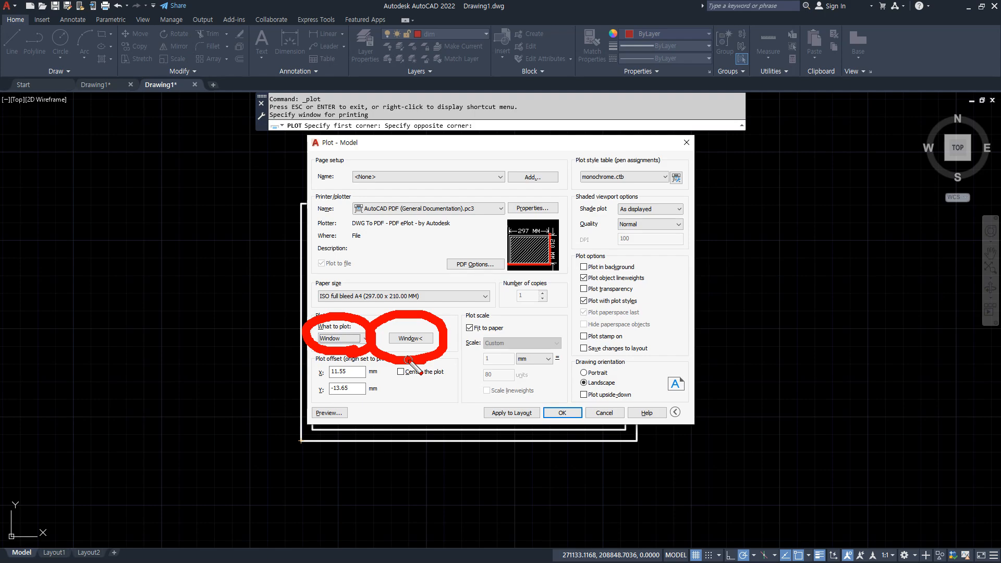
- Try redefining the plot window around the inner frame, and around an empty area beside the drawing
{"action": "left_click", "coordinate": [411, 338]}
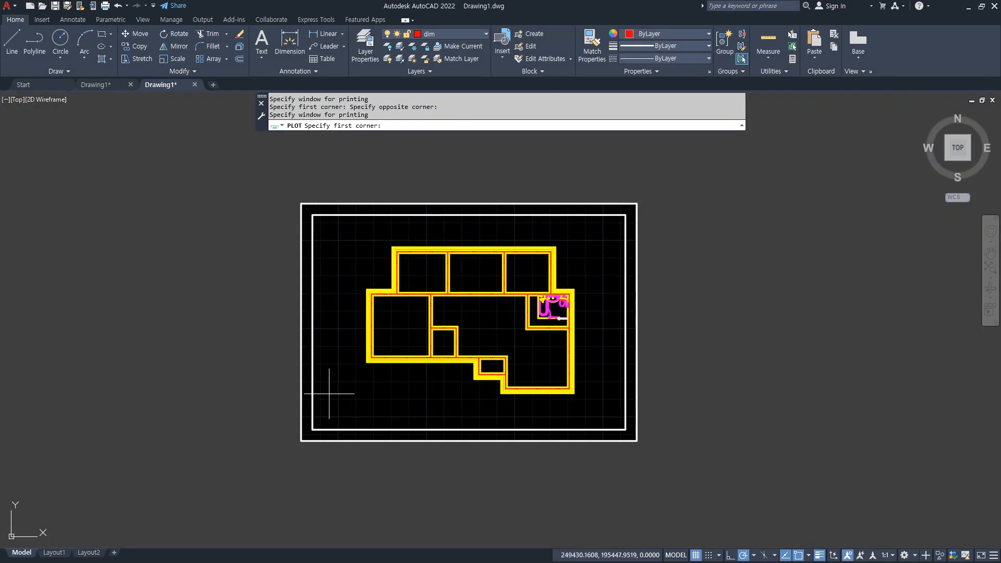
{"action": "left_click", "coordinate": [313, 429]}
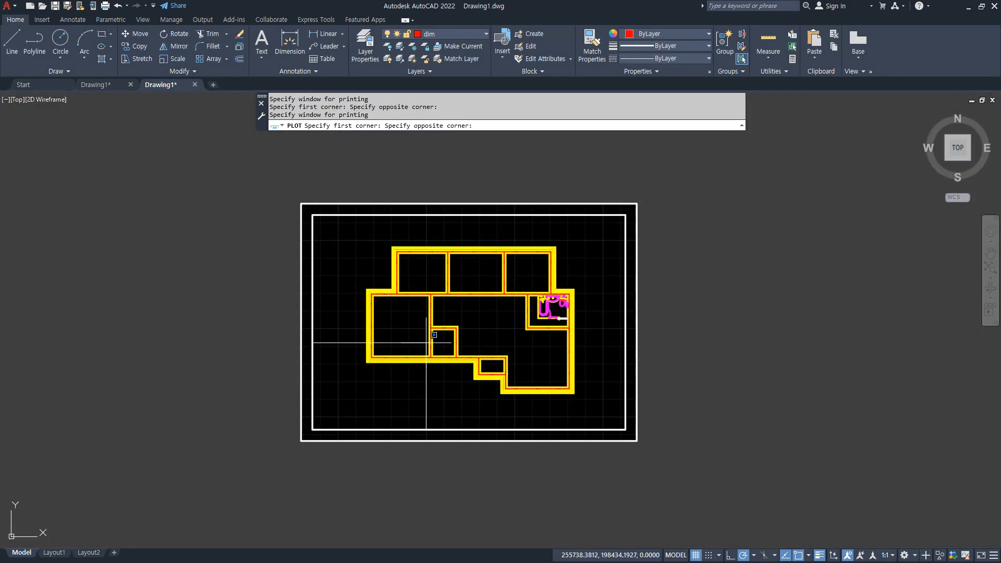
{"action": "left_click", "coordinate": [625, 215]}
{"action": "left_click", "coordinate": [426, 337]}
{"action": "left_click", "coordinate": [666, 433]}
{"action": "left_click", "coordinate": [850, 217]}
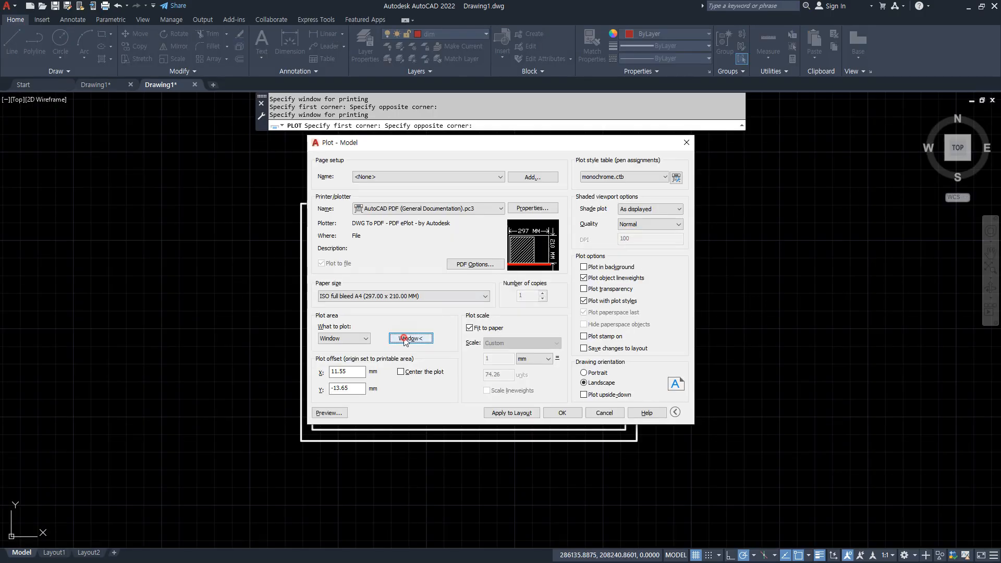
- Redefine the plot window from corner to opposite corner of the outer frame and preview the plot
{"action": "left_click", "coordinate": [405, 339]}
{"action": "left_click", "coordinate": [300, 441]}
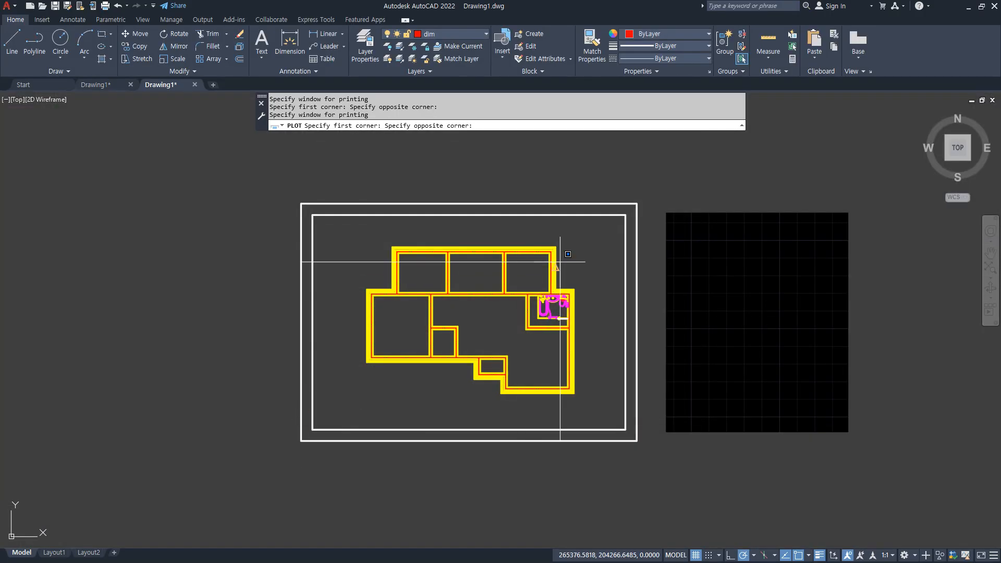
{"action": "left_click", "coordinate": [636, 202]}
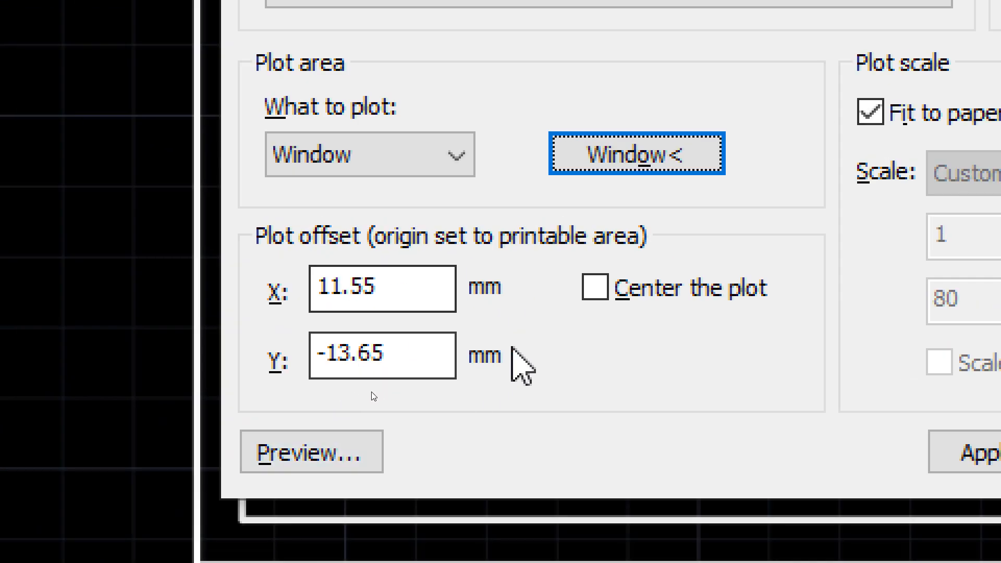
{"action": "left_click", "coordinate": [314, 466]}
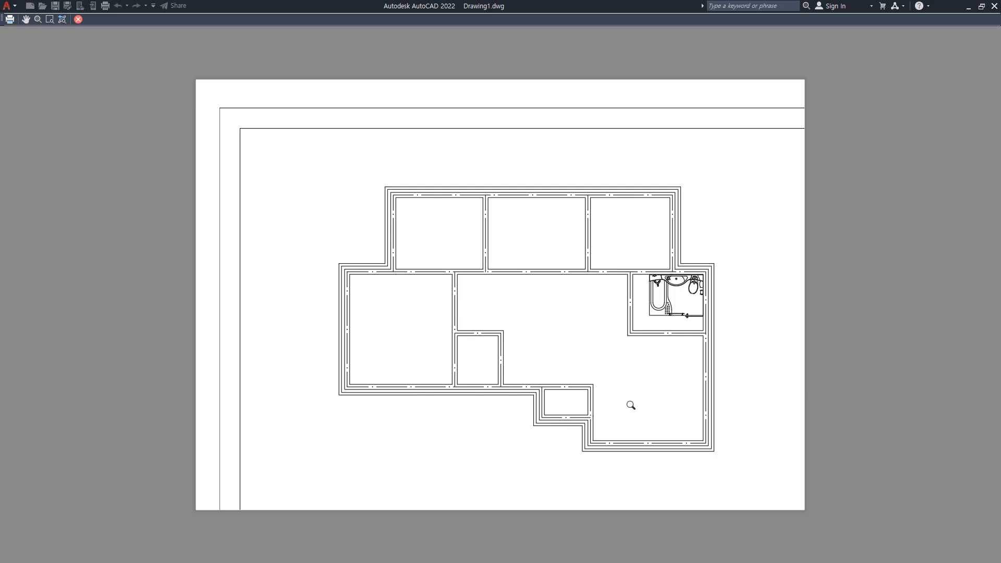
{"action": "key", "text": "Escape"}
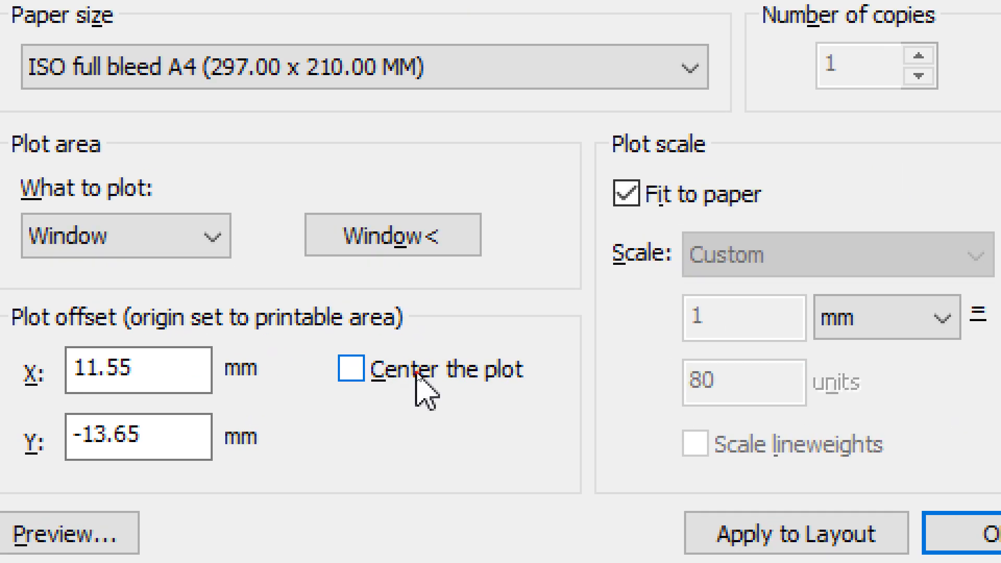
- Center the plot on the paper and preview the result
{"action": "left_click", "coordinate": [414, 371]}
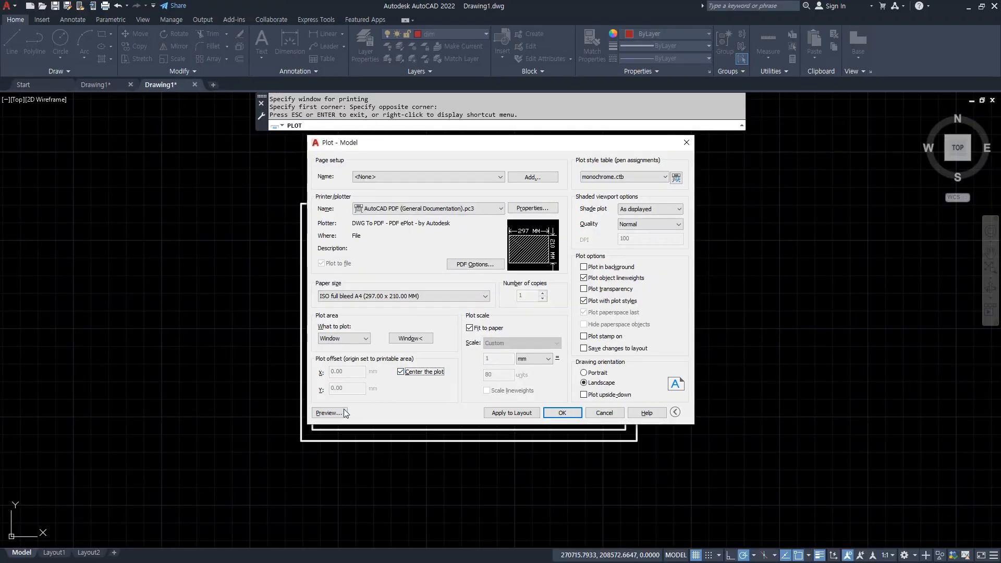
{"action": "left_click", "coordinate": [64, 533]}
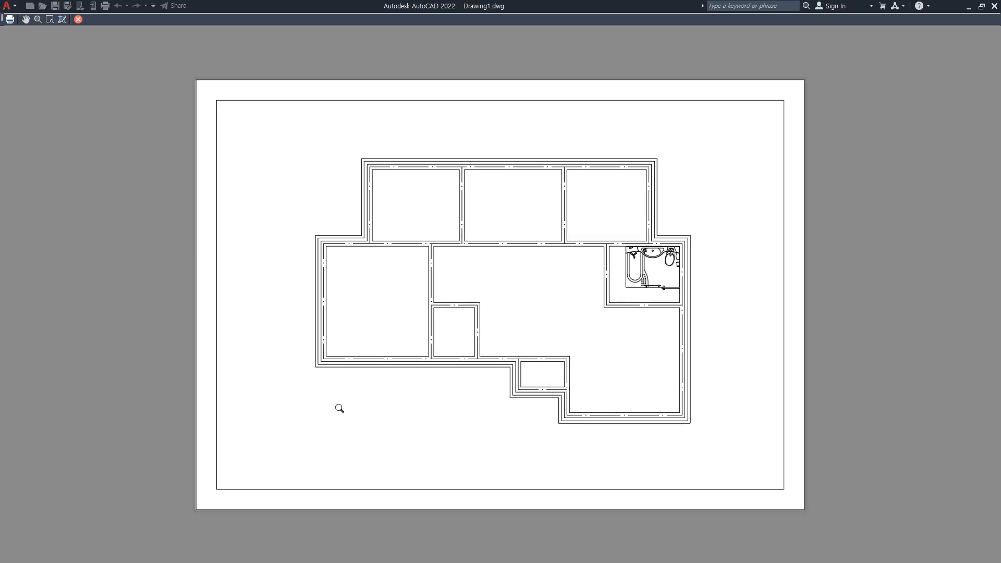
{"action": "key", "text": "Escape"}
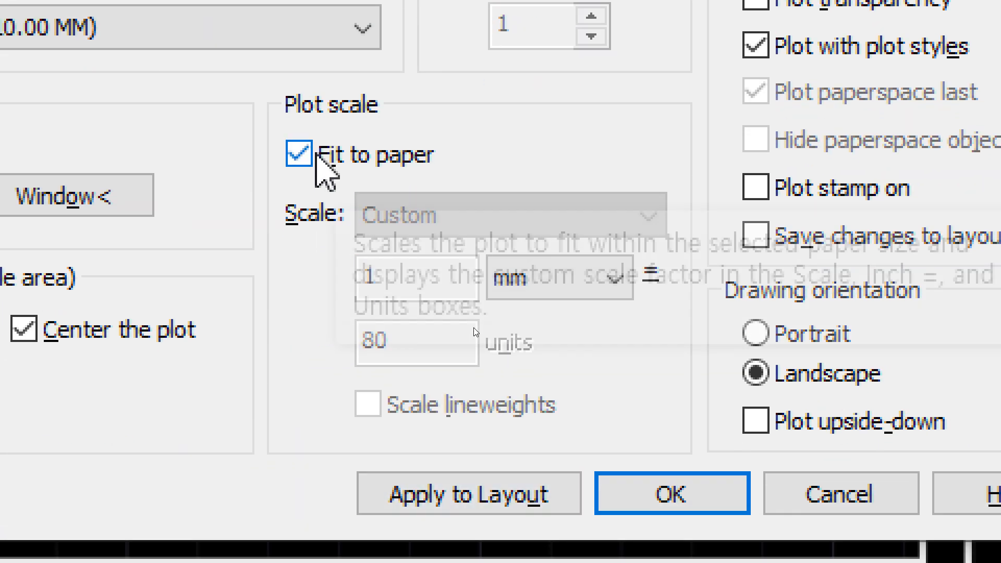
- Turn off Fit to paper and use a custom plot scale of 1 mm = 80 units
{"action": "left_click", "coordinate": [317, 371]}
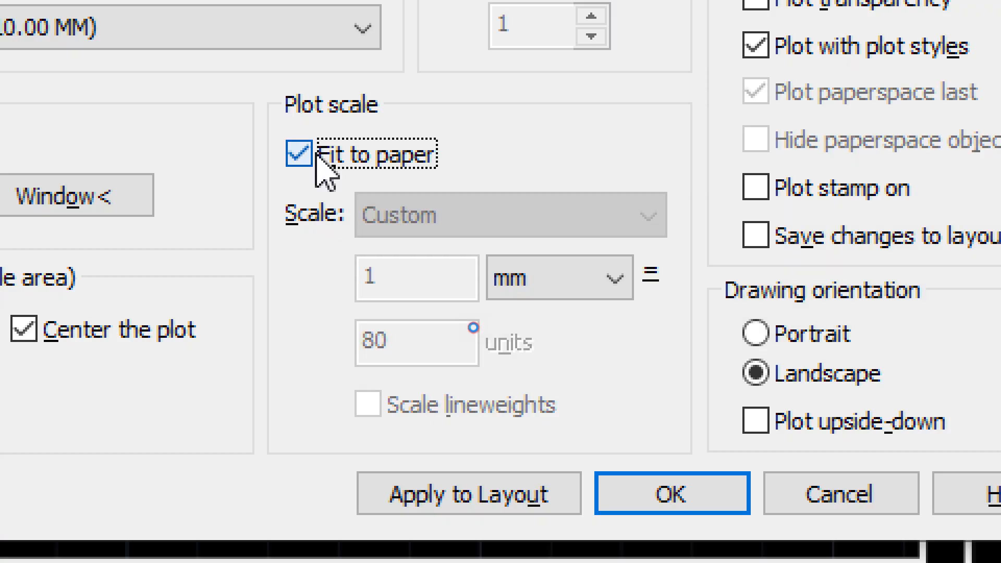
{"action": "left_click", "coordinate": [317, 156]}
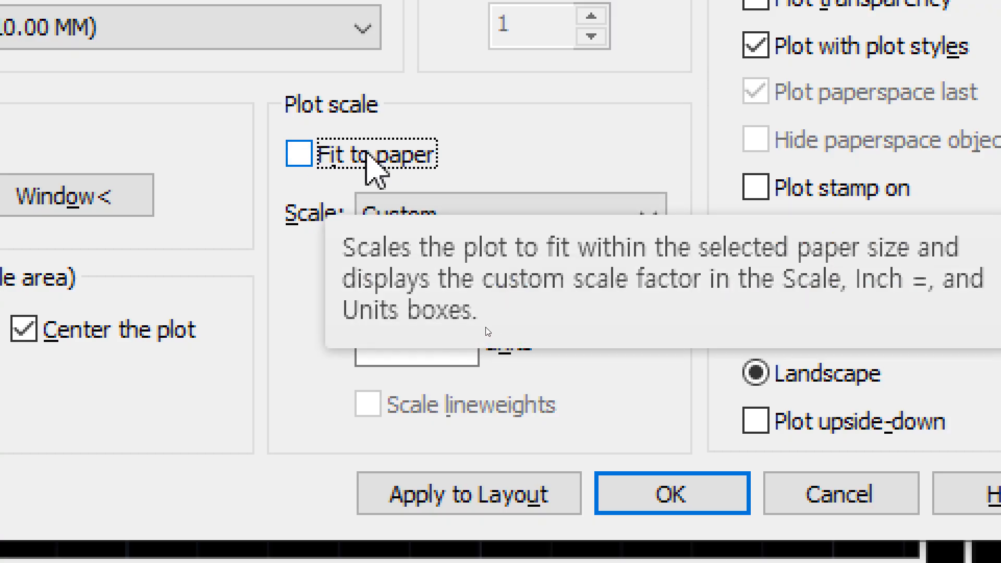
{"action": "left_click", "coordinate": [426, 282]}
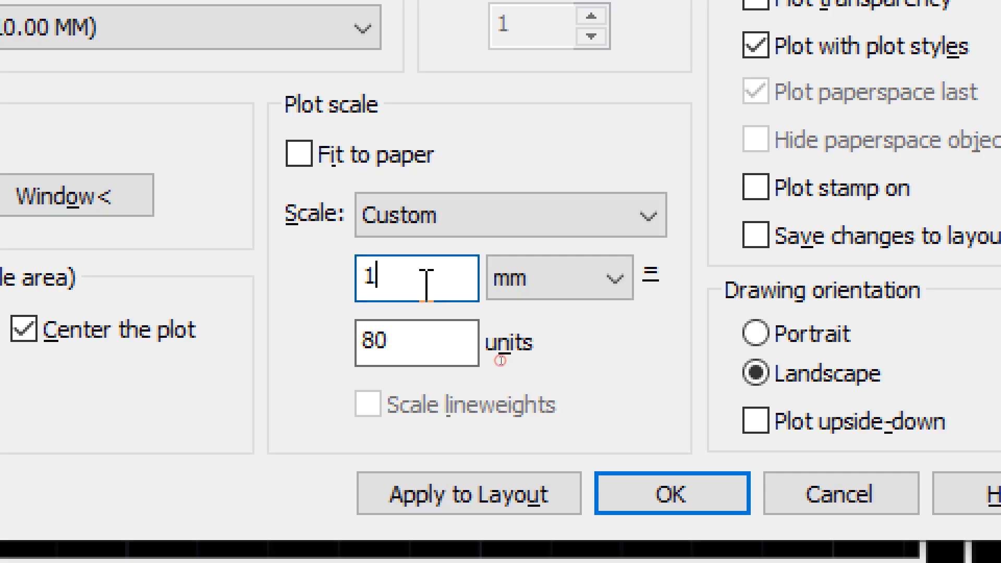
{"action": "left_click", "coordinate": [429, 341]}
{"action": "left_click", "coordinate": [420, 276]}
{"action": "left_click", "coordinate": [414, 340]}
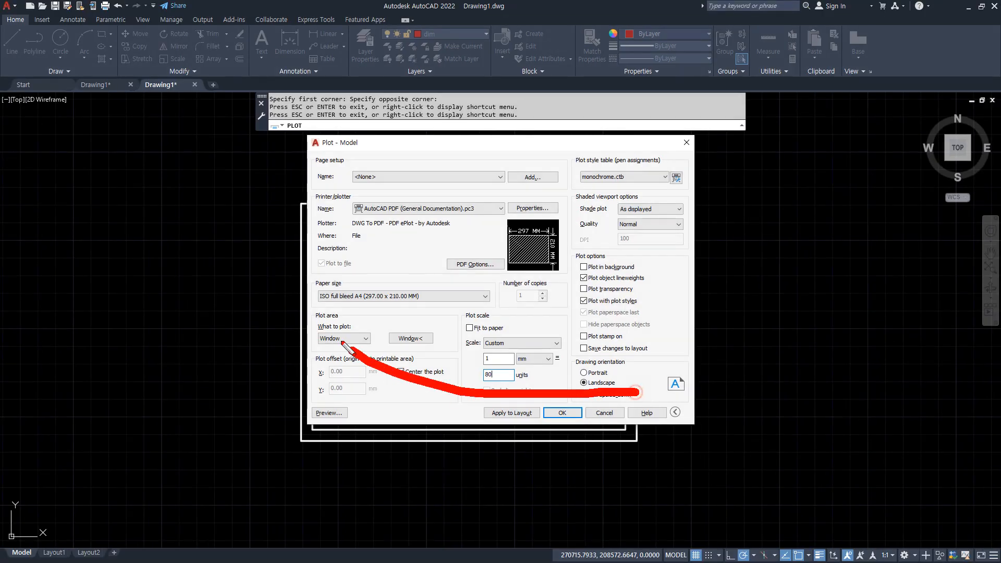
- Apply the plot settings to the layout and preview the plot despite the annotation scale mismatch, examining the wall lineweights up close
{"action": "mouse_move", "coordinate": [344, 345]}
{"action": "left_mouse_down"}
{"action": "mouse_move", "coordinate": [671, 333]}
{"action": "mouse_move", "coordinate": [583, 365]}
{"action": "left_mouse_up"}
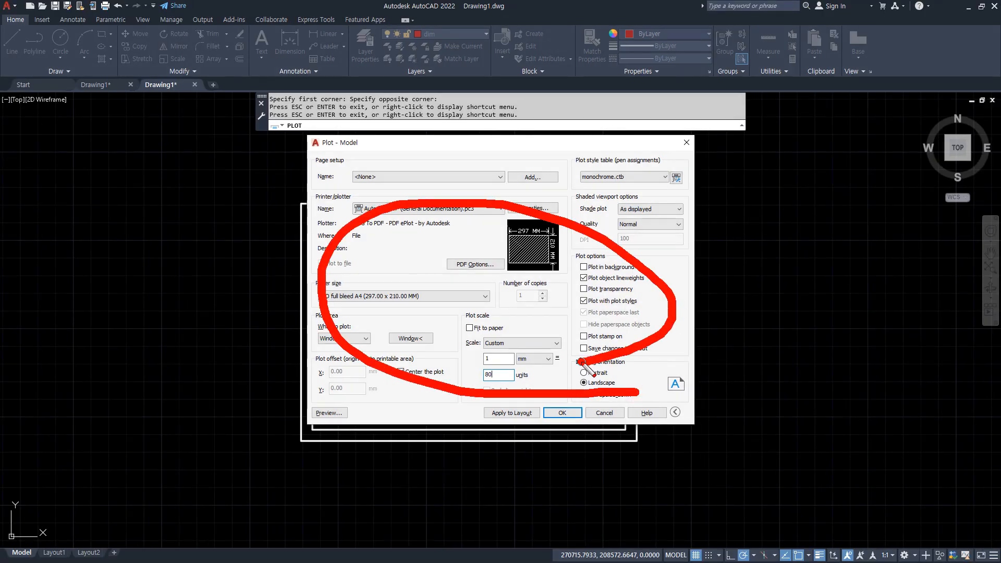
{"action": "left_click", "coordinate": [512, 420]}
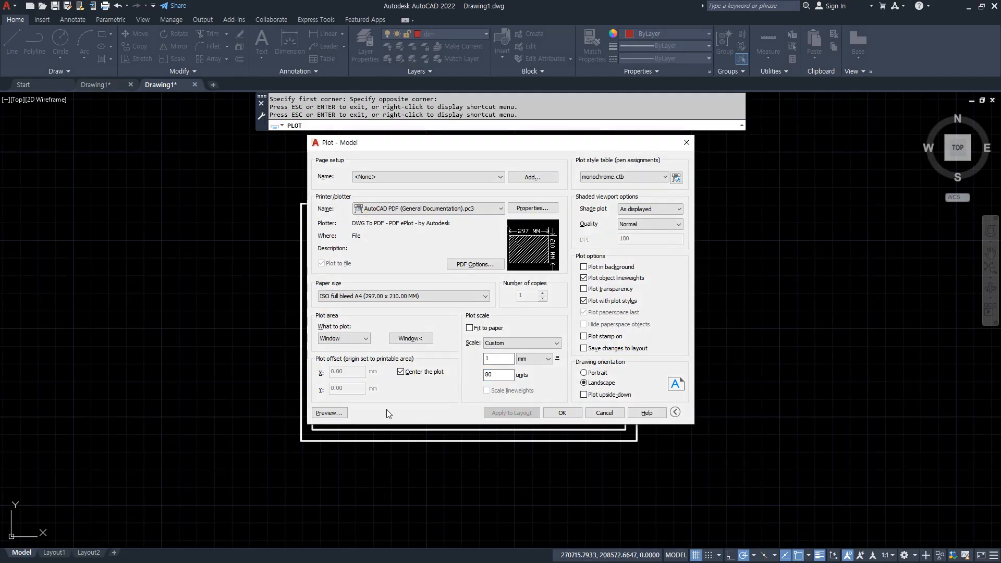
{"action": "left_click", "coordinate": [329, 412]}
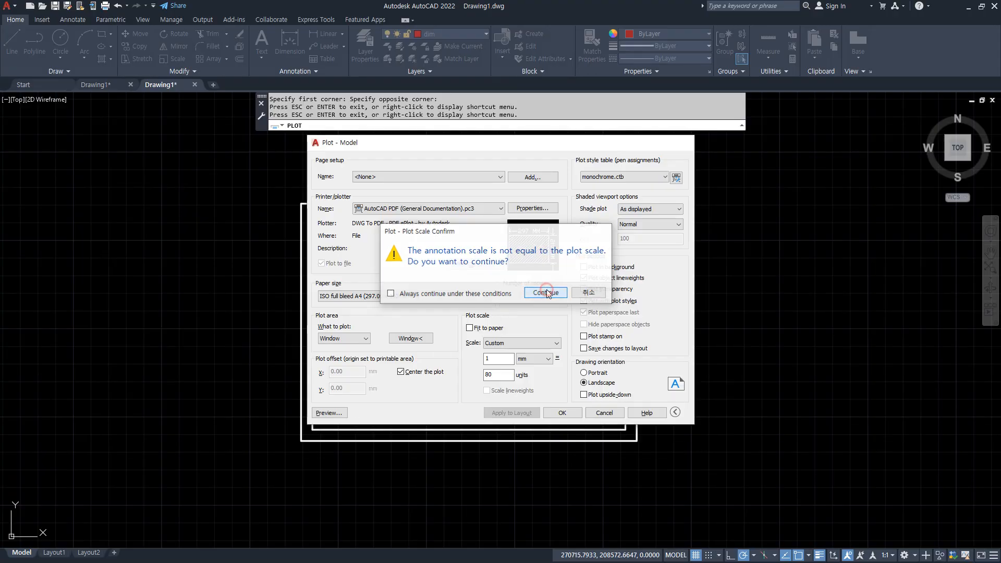
{"action": "left_click", "coordinate": [544, 294]}
{"action": "scroll", "coordinate": [341, 244], "scroll_direction": "up", "scroll_amount": 8}
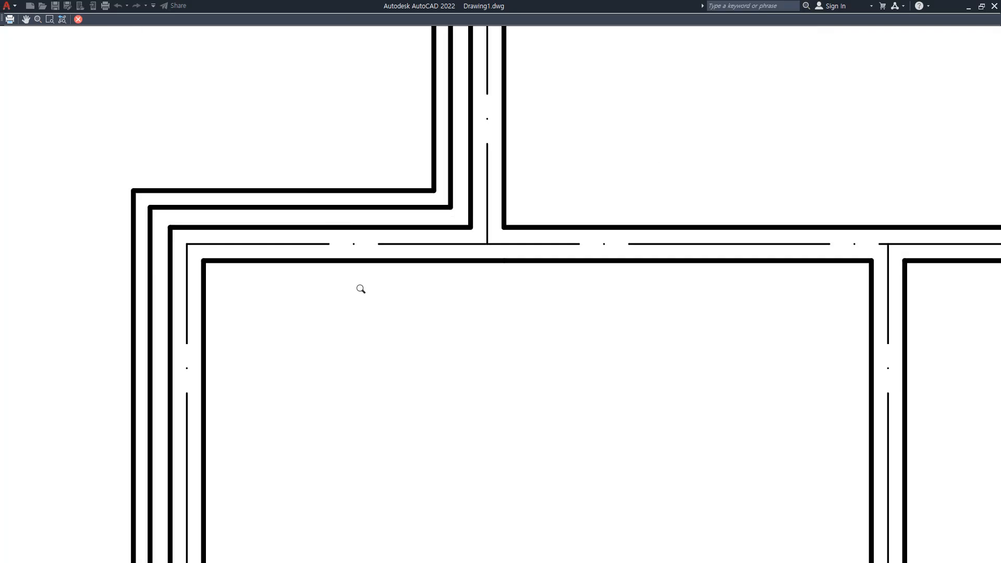
- Close the preview, plot the drawing despite the annotation scale mismatch, and save it in the Documents folder as a PDF named 20260317
{"action": "key", "text": "Escape"}
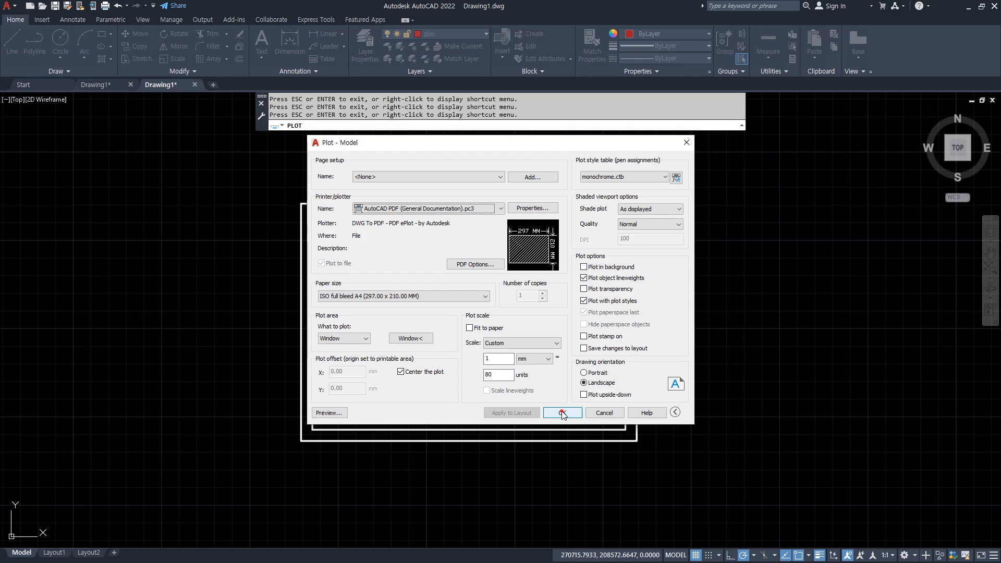
{"action": "left_click", "coordinate": [562, 413]}
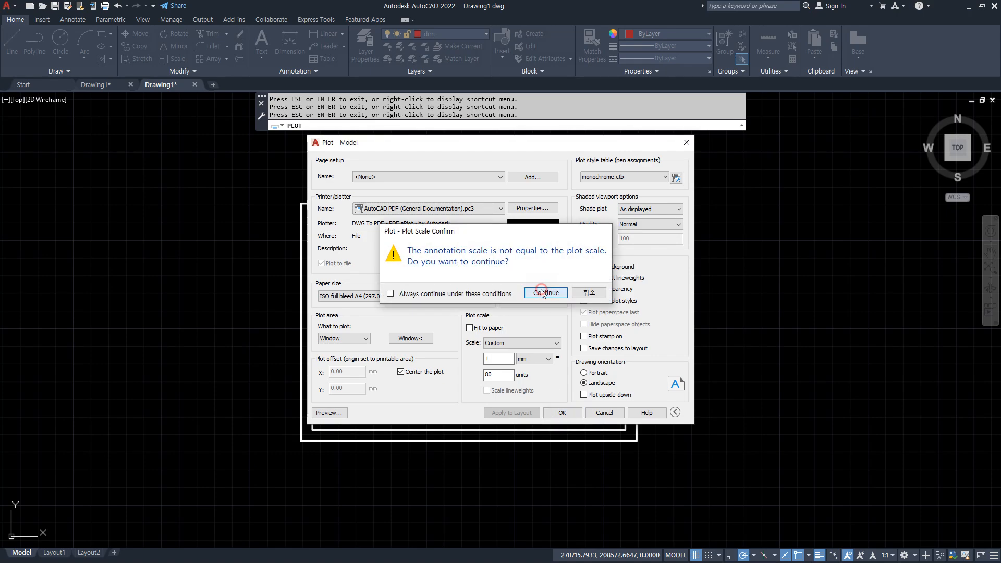
{"action": "left_click", "coordinate": [542, 293]}
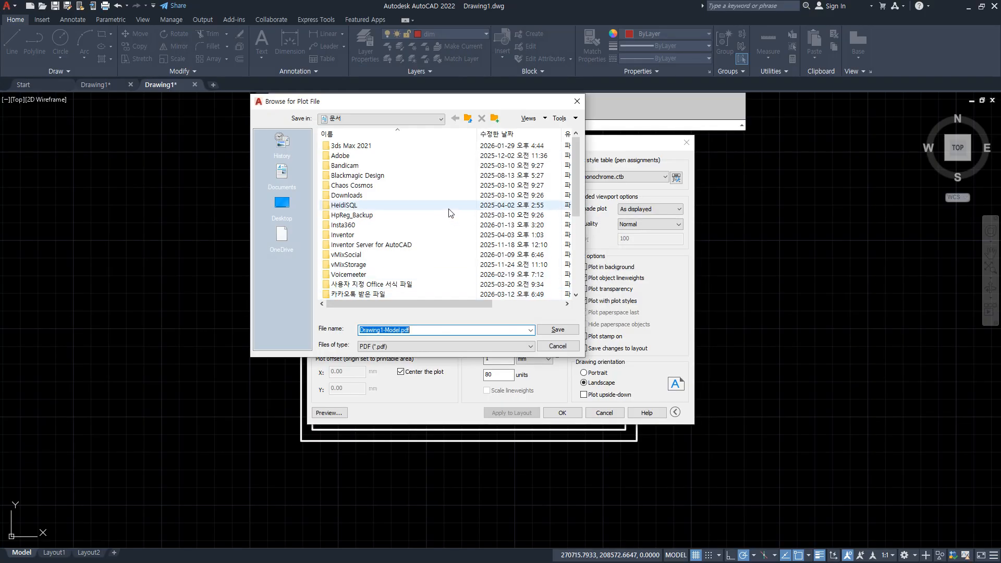
{"action": "scroll", "coordinate": [451, 212], "scroll_direction": "down", "scroll_amount": 4}
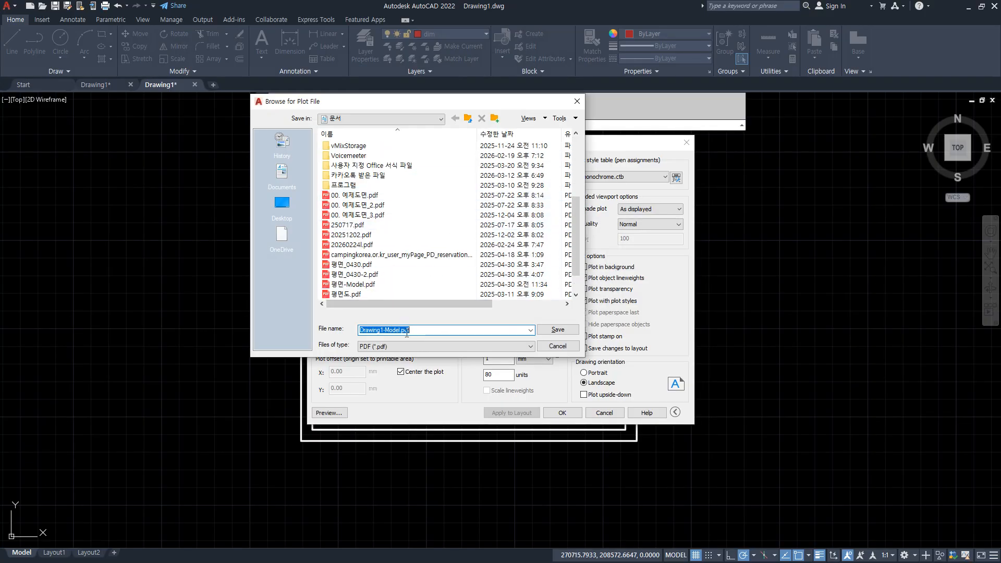
{"action": "type", "text": "2"}
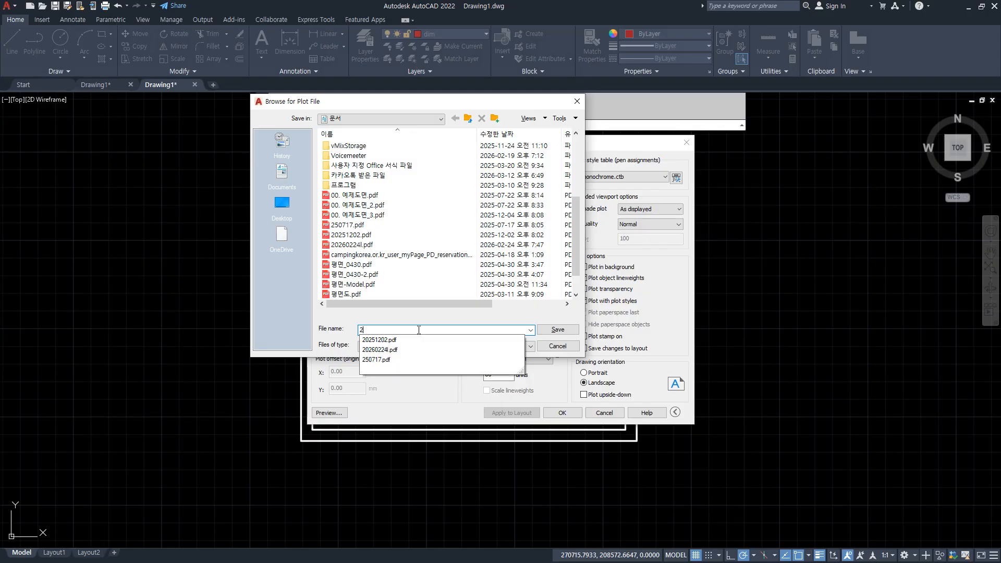
{"action": "type", "text": "0260317"}
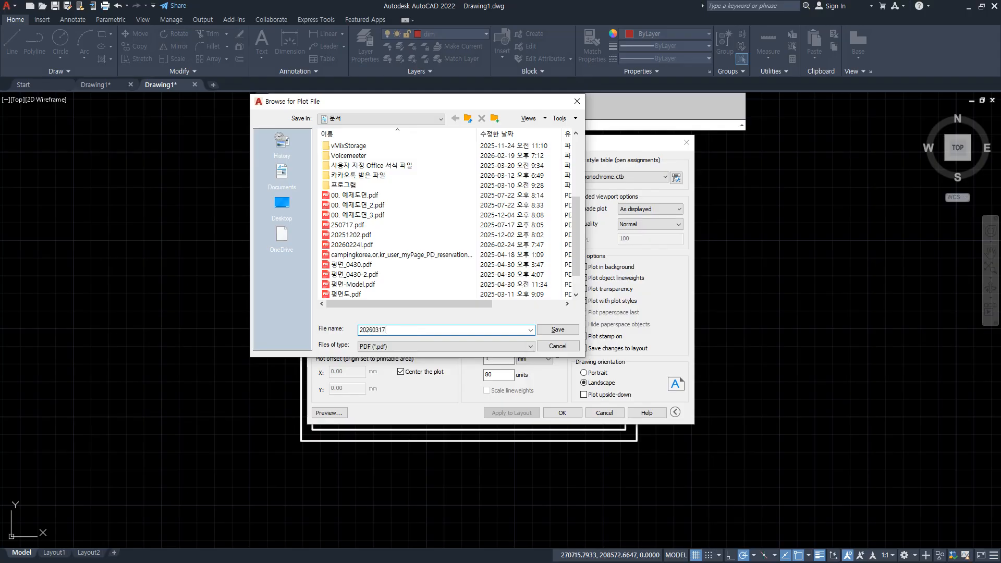
{"action": "key", "text": "Return"}
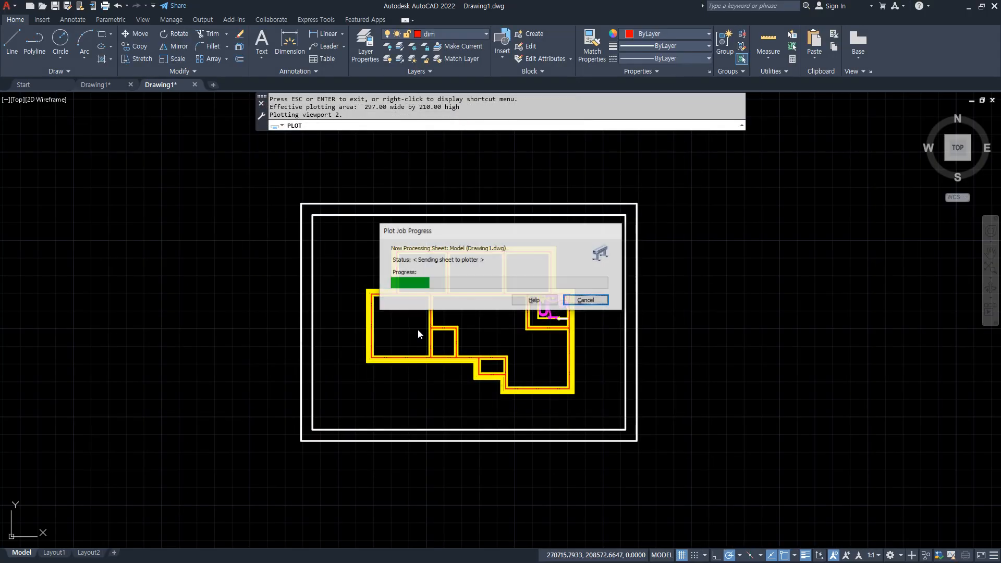